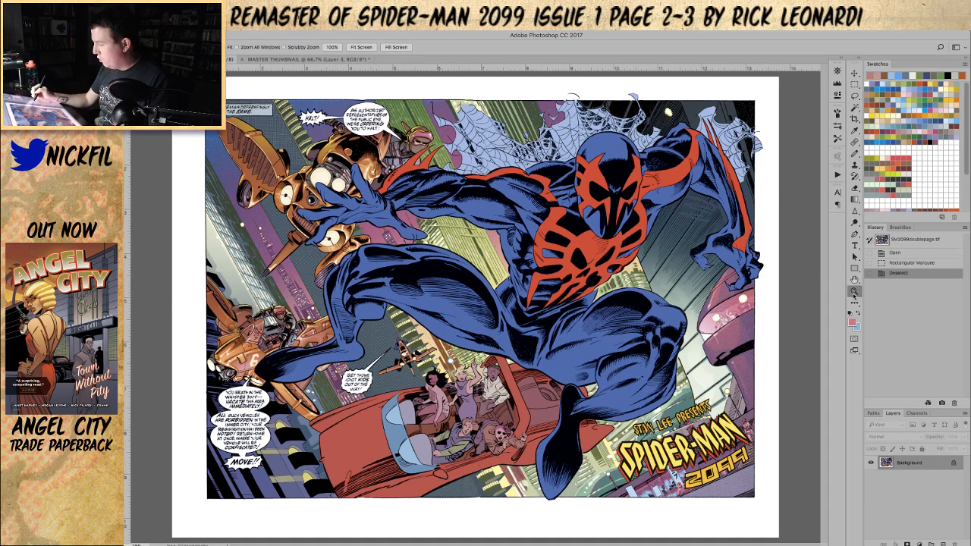
pyautogui.keyDown('alt'); pyautogui.click(507, 385); pyautogui.keyUp('alt')
pyautogui.click(452, 430)
pyautogui.click(452, 430)
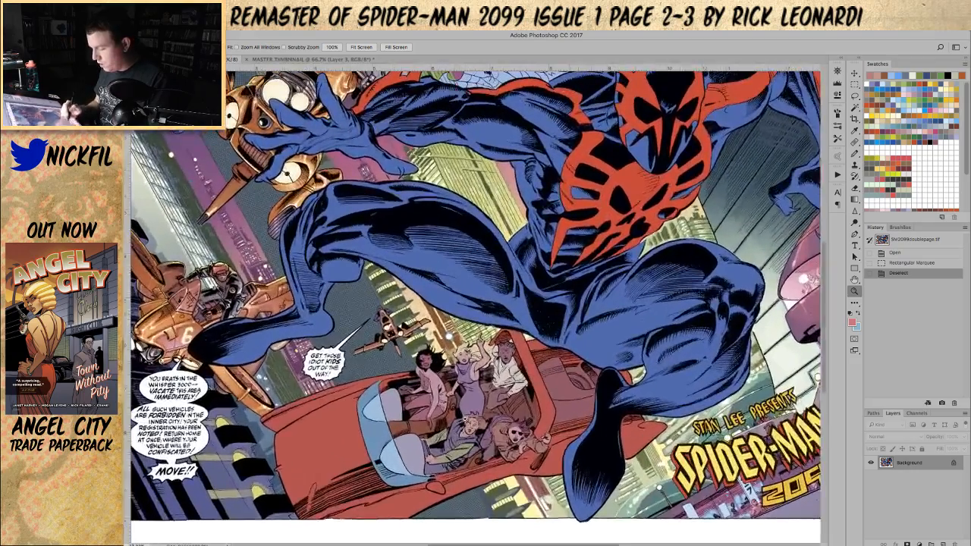
pyautogui.click(854, 281)
pyautogui.moveTo(519, 449); pyautogui.dragTo(561, 338)
pyautogui.click(855, 108)
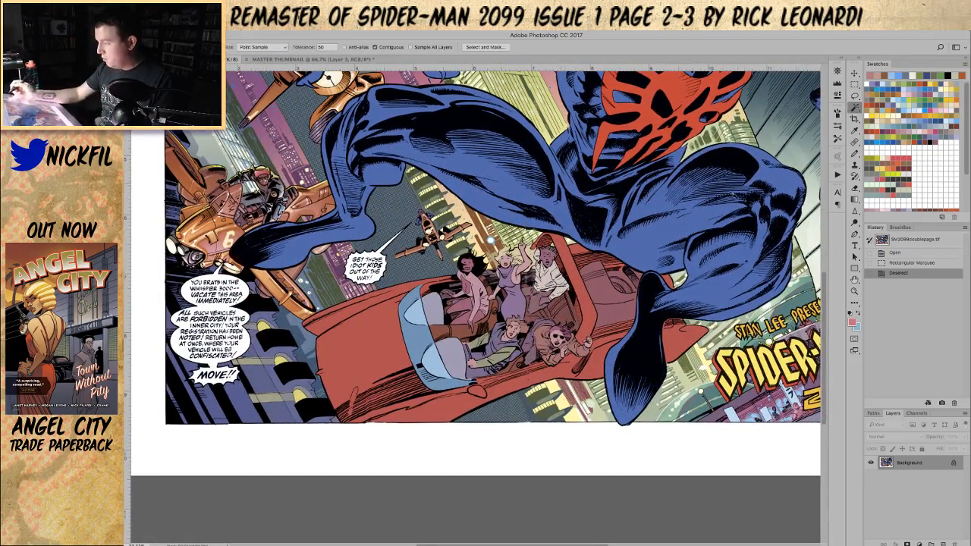
pyautogui.click(395, 368)
pyautogui.press('super+d')
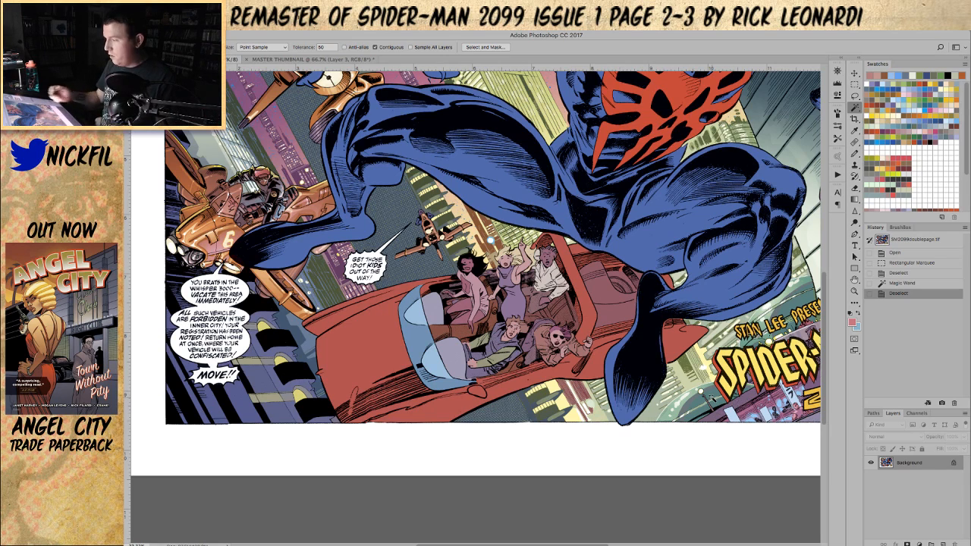
# - Limit editing to the Cyan, Magenta and Yellow channels while keeping the Black channel visible
pyautogui.click(916, 413)
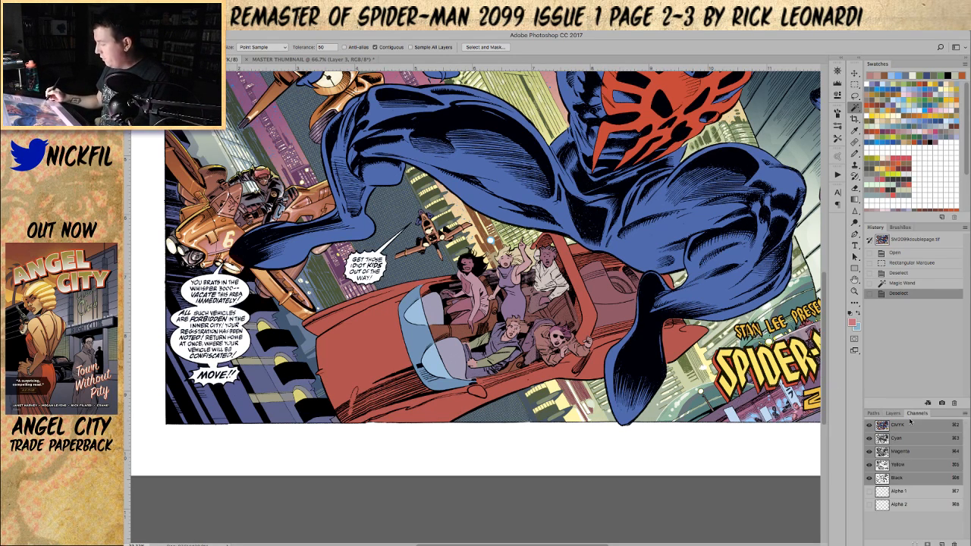
pyautogui.keyDown('shift'); pyautogui.click(895, 481); pyautogui.keyUp('shift')
pyautogui.click(870, 479)
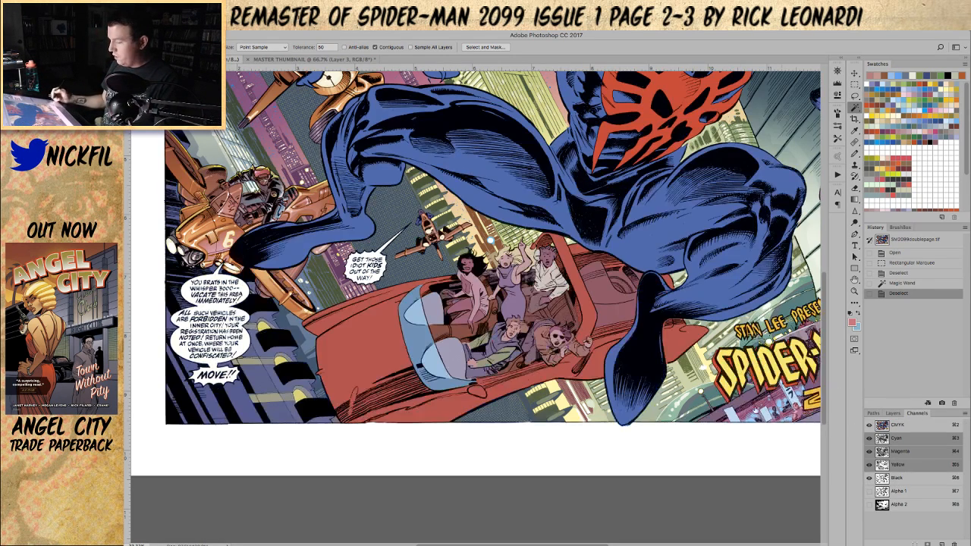
# - Select the red car's body, windshield areas and front interior with the Magic Wand, adding each region to the selection
pyautogui.click(387, 362)
pyautogui.keyDown('shift'); pyautogui.click(420, 348); pyautogui.keyUp('shift')
pyautogui.keyDown('shift'); pyautogui.click(416, 319); pyautogui.keyUp('shift')
pyautogui.keyDown('shift'); pyautogui.click(435, 306); pyautogui.keyUp('shift')
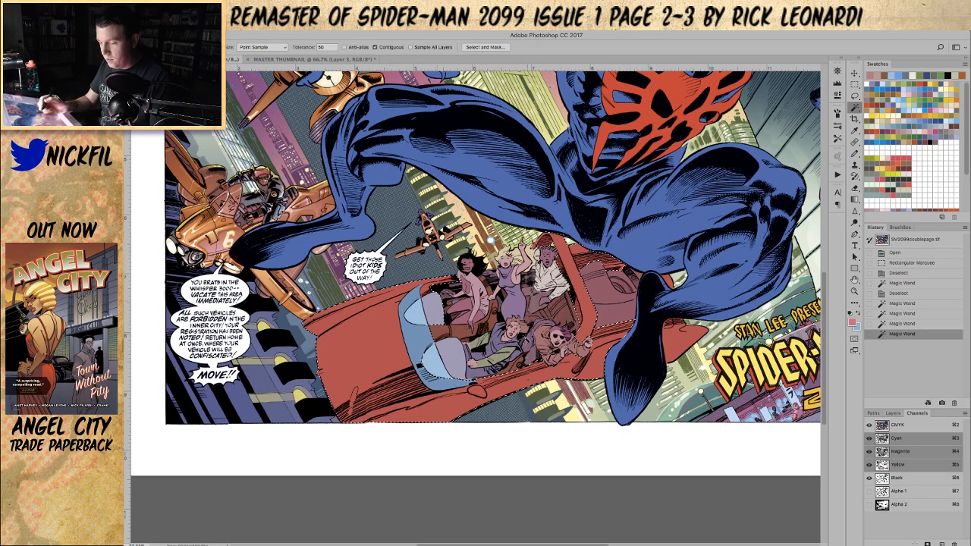
pyautogui.keyDown('shift'); pyautogui.click(446, 331); pyautogui.keyUp('shift')
pyautogui.keyDown('shift'); pyautogui.click(445, 286); pyautogui.keyUp('shift')
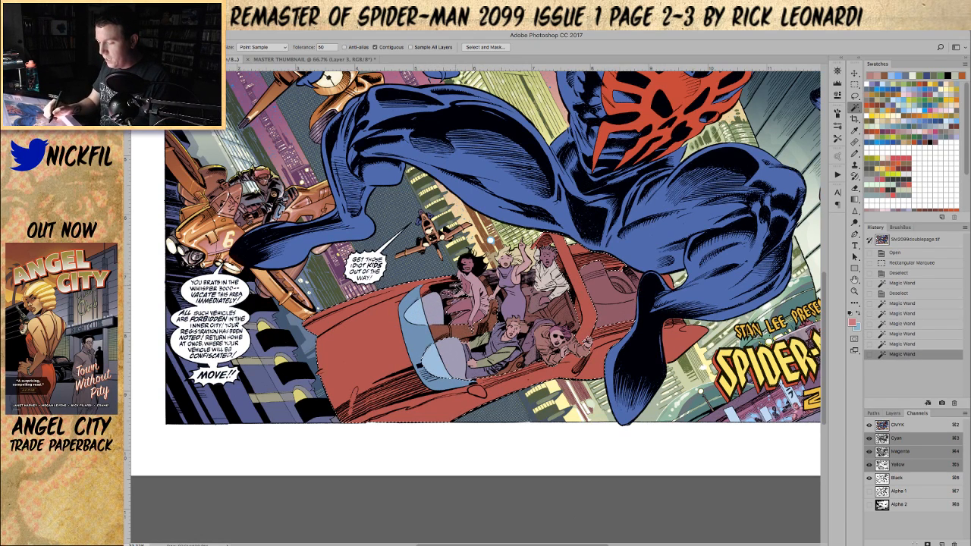
pyautogui.keyDown('shift'); pyautogui.click(458, 292); pyautogui.keyUp('shift')
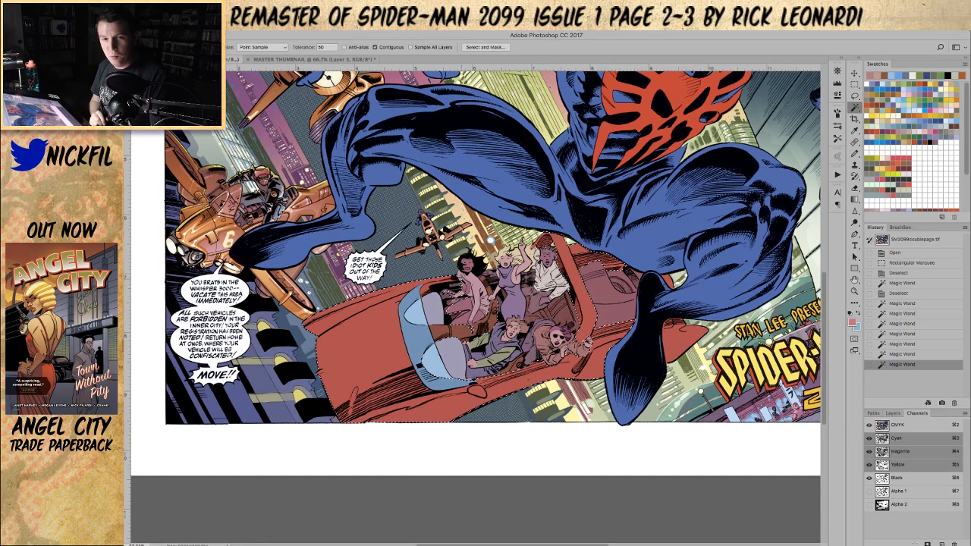
# - Add the passengers and remaining interior areas to the car selection, and lasso in the area around the windshield
pyautogui.keyDown('shift'); pyautogui.click(492, 288); pyautogui.keyUp('shift')
pyautogui.keyDown('shift'); pyautogui.click(489, 288); pyautogui.keyUp('shift')
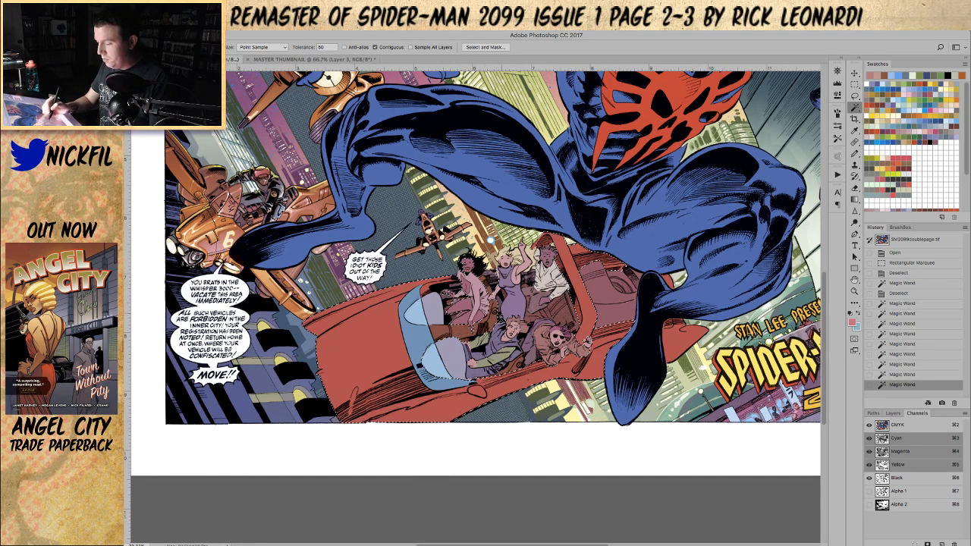
pyautogui.keyDown('shift'); pyautogui.click(494, 318); pyautogui.keyUp('shift')
pyautogui.keyDown('shift'); pyautogui.click(533, 321); pyautogui.keyUp('shift')
pyautogui.click(855, 96)
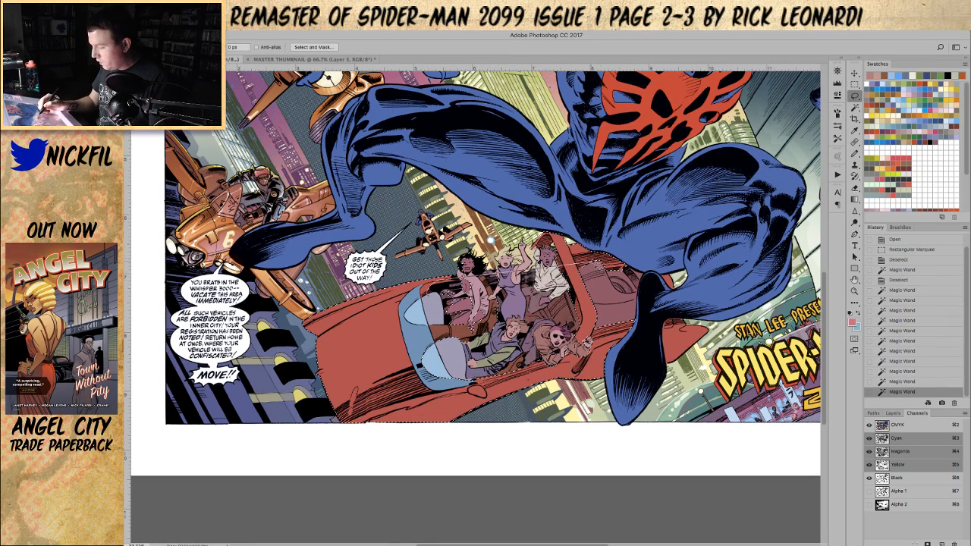
pyautogui.moveTo(402, 386); pyautogui.dragTo(402, 319)
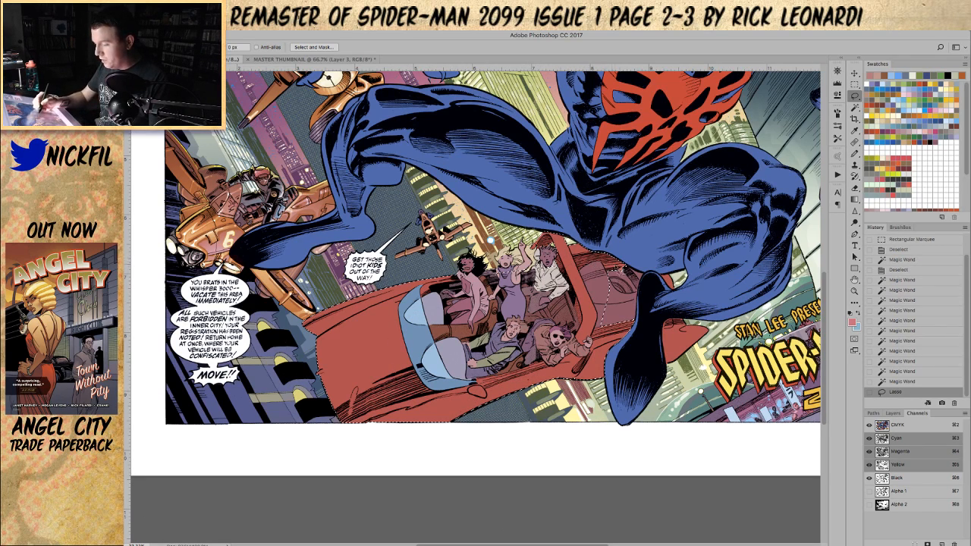
# - Lasso the car's rear around Spider-Man's leg, and refine the selection there with the Magic Wand at a tolerance of 5
pyautogui.click(854, 109)
pyautogui.click(383, 48)
pyautogui.click(386, 47)
pyautogui.click(324, 47)
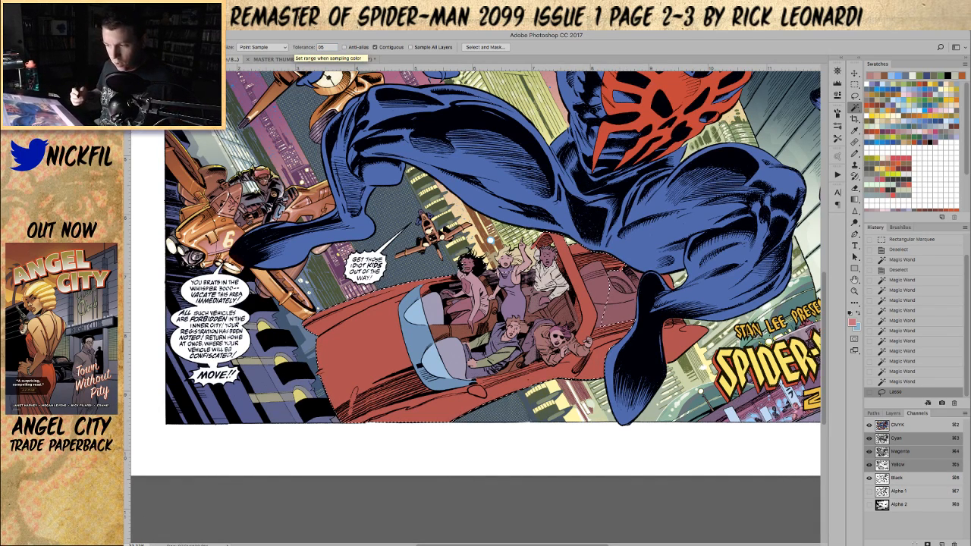
pyautogui.click(855, 96)
pyautogui.moveTo(671, 282); pyautogui.dragTo(648, 237)
pyautogui.moveTo(669, 285)
pyautogui.mouseDown()
pyautogui.moveTo(683, 329)
pyautogui.moveTo(610, 355)
pyautogui.mouseUp()
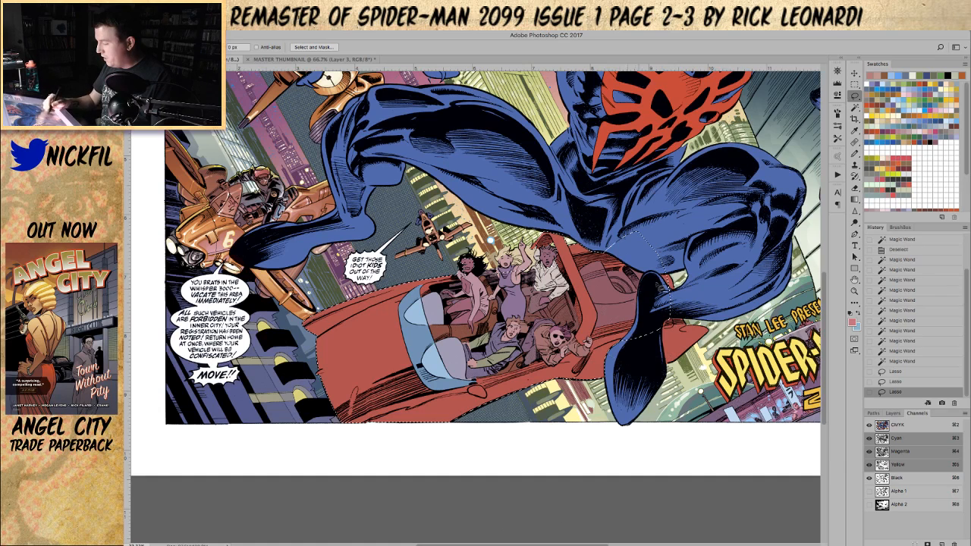
pyautogui.click(855, 108)
pyautogui.click(647, 256)
pyautogui.keyDown('shift'); pyautogui.click(684, 333); pyautogui.keyUp('shift')
pyautogui.keyDown('shift'); pyautogui.click(560, 332); pyautogui.keyUp('shift')
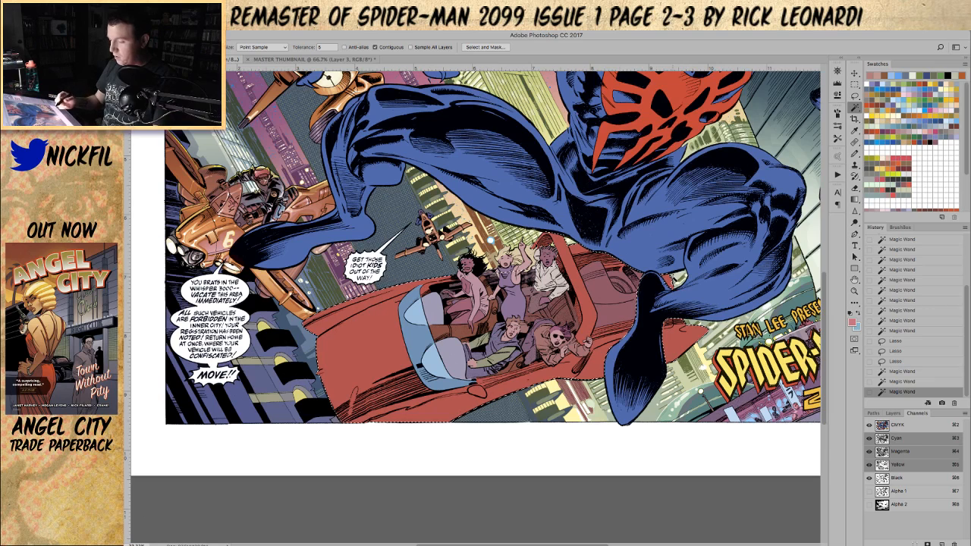
# - Lasso the dark-haired passenger's hair into the selection and add the remaining red areas at the car's rear with the Magic Wand
pyautogui.press('l')
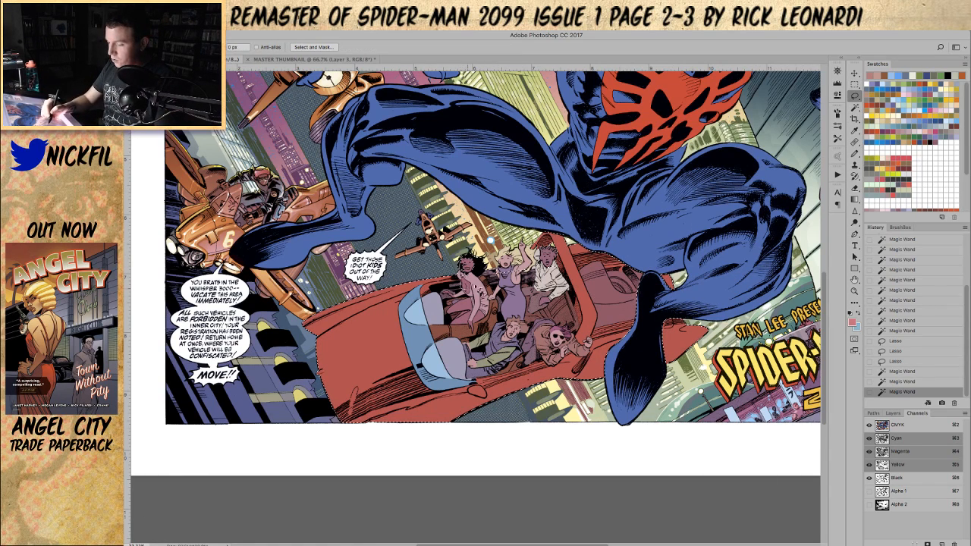
pyautogui.moveTo(460, 260); pyautogui.dragTo(482, 267)
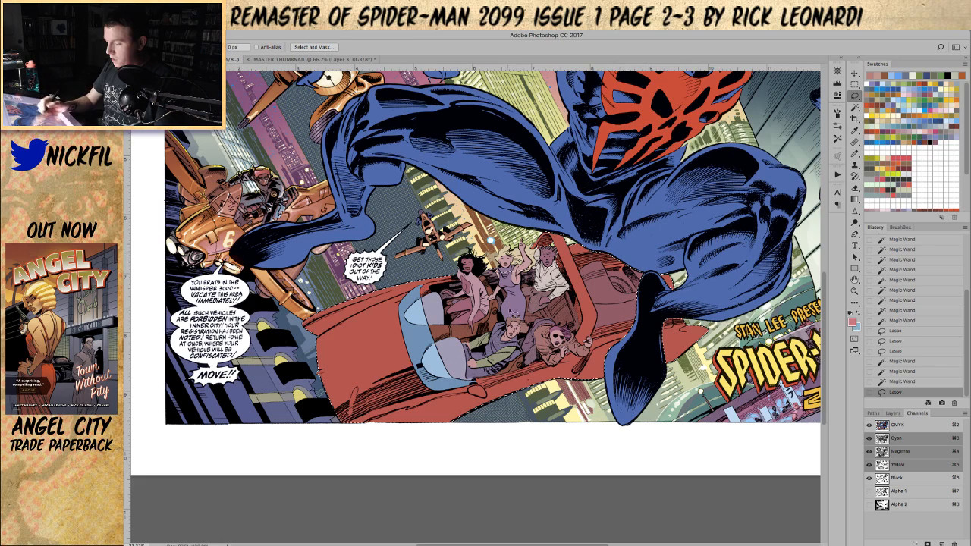
pyautogui.click(854, 110)
pyautogui.keyDown('shift'); pyautogui.click(683, 334); pyautogui.keyUp('shift')
pyautogui.keyDown('shift'); pyautogui.click(668, 283); pyautogui.keyUp('shift')
pyautogui.keyDown('shift'); pyautogui.click(671, 288); pyautogui.keyUp('shift')
pyautogui.keyDown('shift'); pyautogui.click(675, 326); pyautogui.keyUp('shift')
pyautogui.keyDown('shift'); pyautogui.click(629, 290); pyautogui.keyUp('shift')
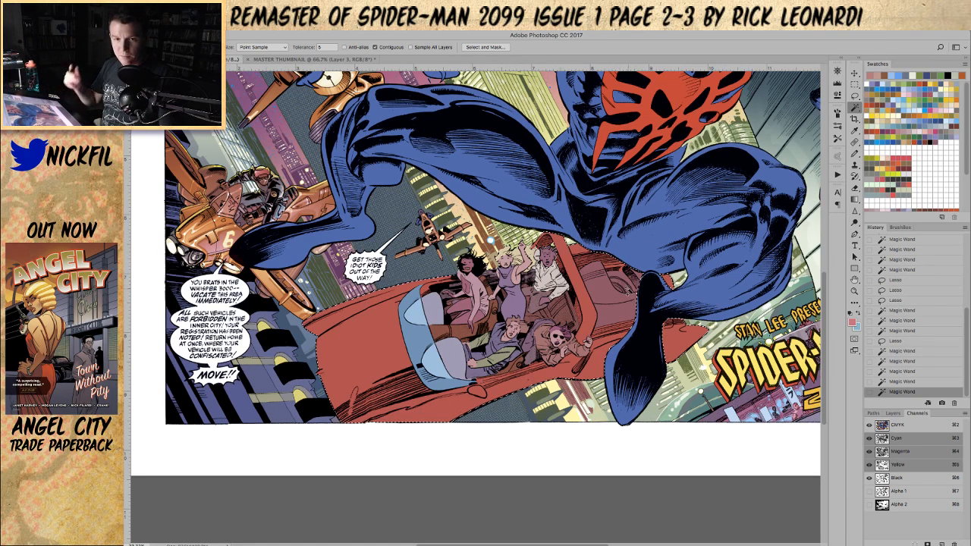
# - Refine the selection around the blonde woman and the white-shirted man in the back seat with the Magic Wand
pyautogui.click(855, 280)
pyautogui.moveTo(718, 266); pyautogui.dragTo(671, 308)
pyautogui.click(854, 96)
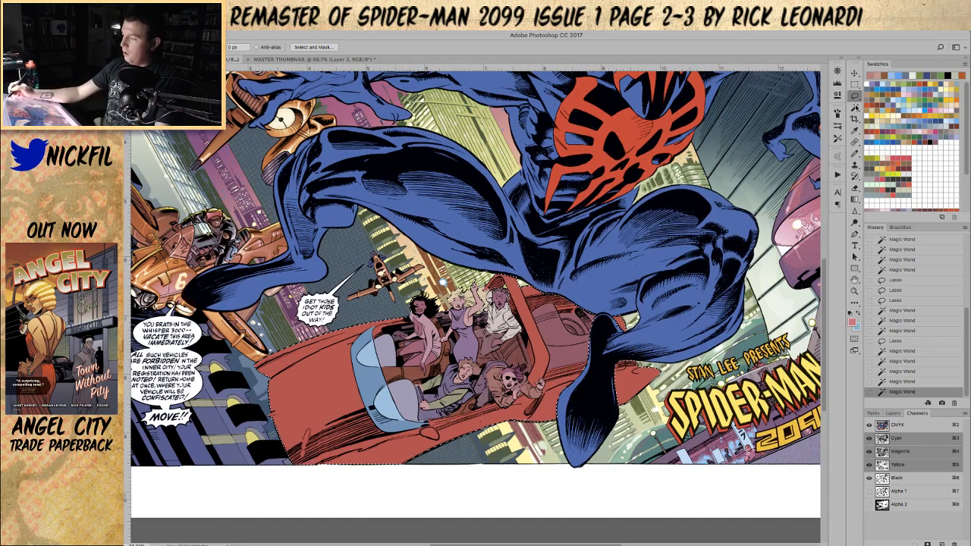
pyautogui.click(855, 108)
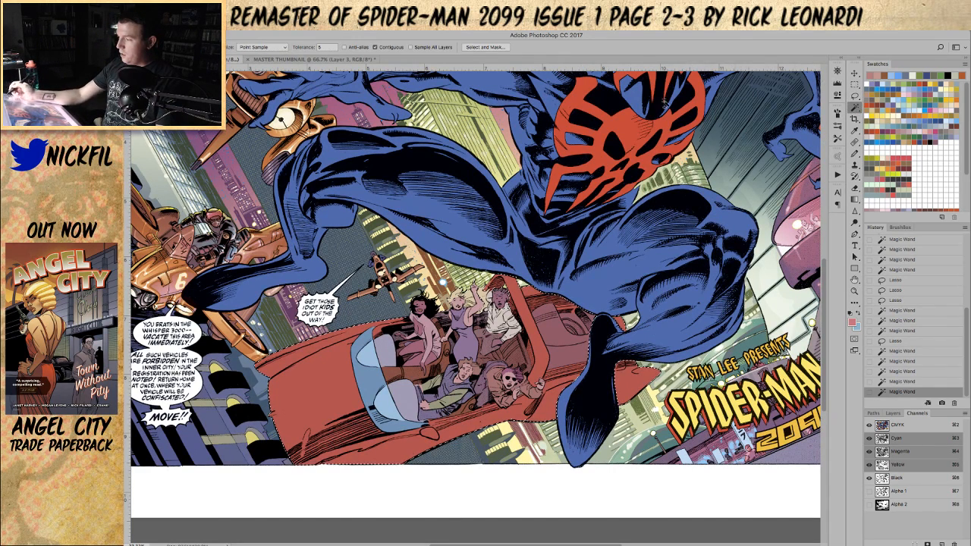
pyautogui.click(383, 47)
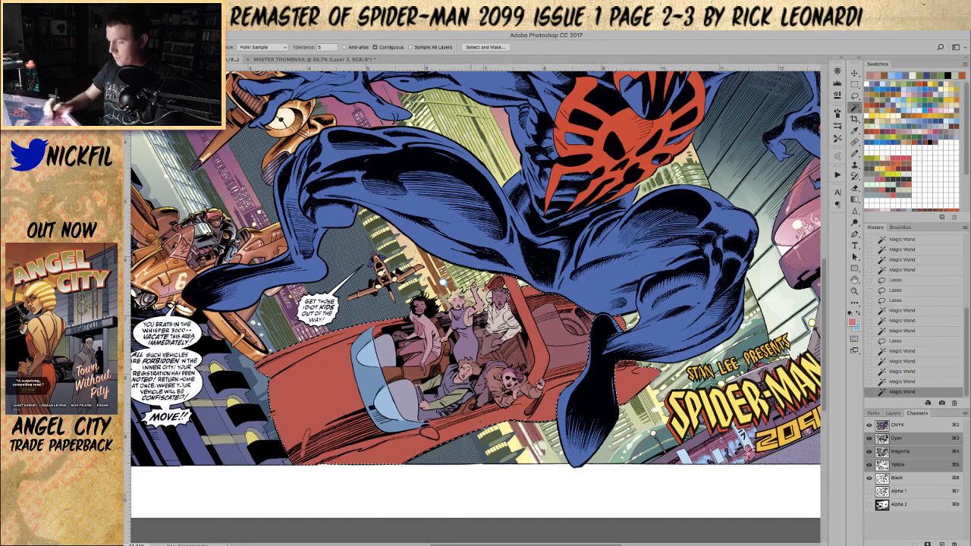
pyautogui.click(480, 303)
pyautogui.keyDown('shift'); pyautogui.click(504, 302); pyautogui.keyUp('shift')
pyautogui.keyDown('shift'); pyautogui.click(483, 303); pyautogui.keyUp('shift')
pyautogui.keyDown('shift'); pyautogui.click(491, 302); pyautogui.keyUp('shift')
pyautogui.keyDown('alt'); pyautogui.click(563, 265); pyautogui.keyUp('alt')
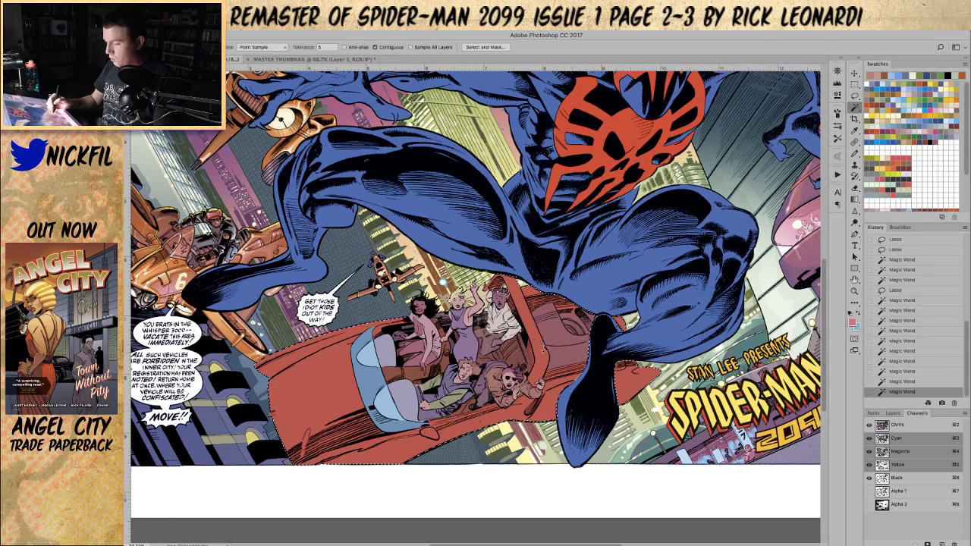
# - Examine the full spread, and inspect the flying vehicles, background buildings and red car up close
pyautogui.click(854, 292)
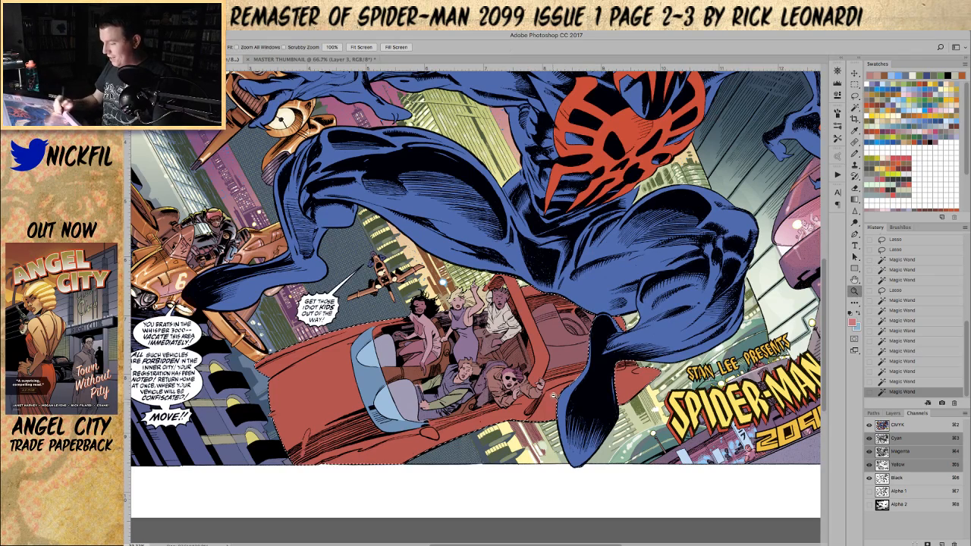
pyautogui.keyDown('alt'); pyautogui.click(561, 399); pyautogui.keyUp('alt')
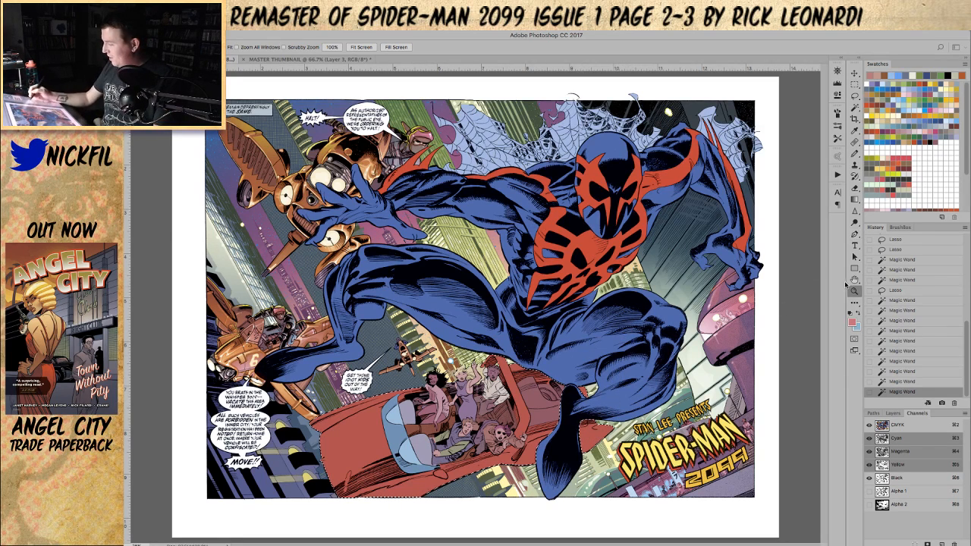
pyautogui.click(855, 279)
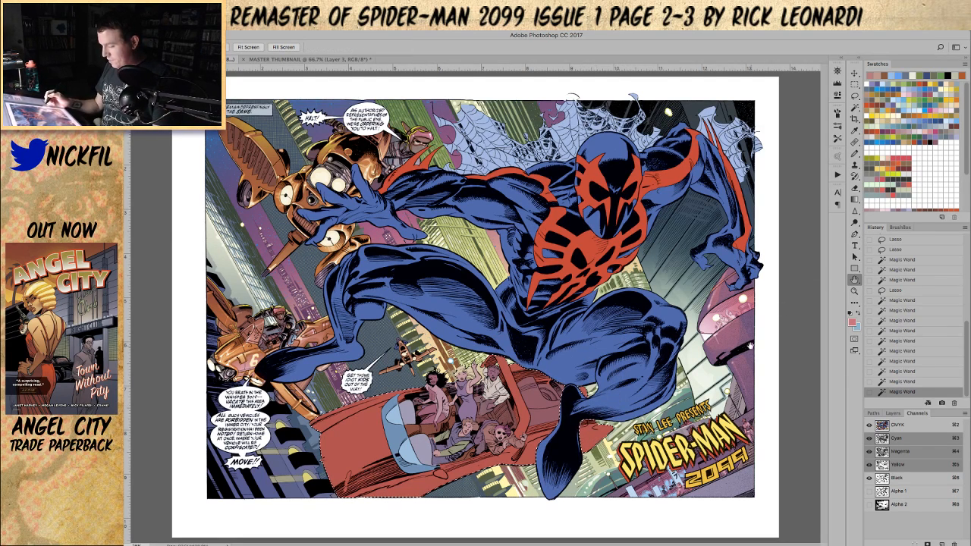
pyautogui.click(854, 290)
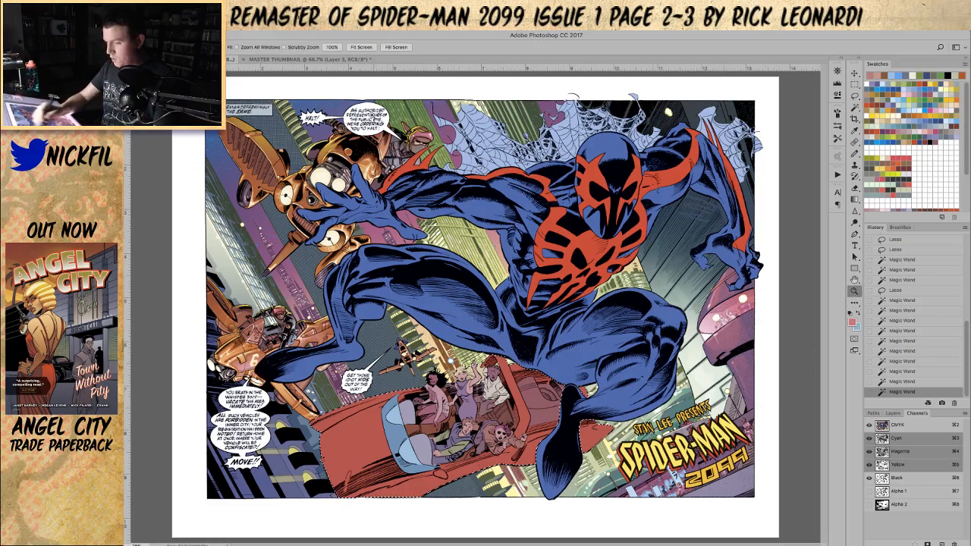
pyautogui.click(342, 210)
pyautogui.click(344, 211)
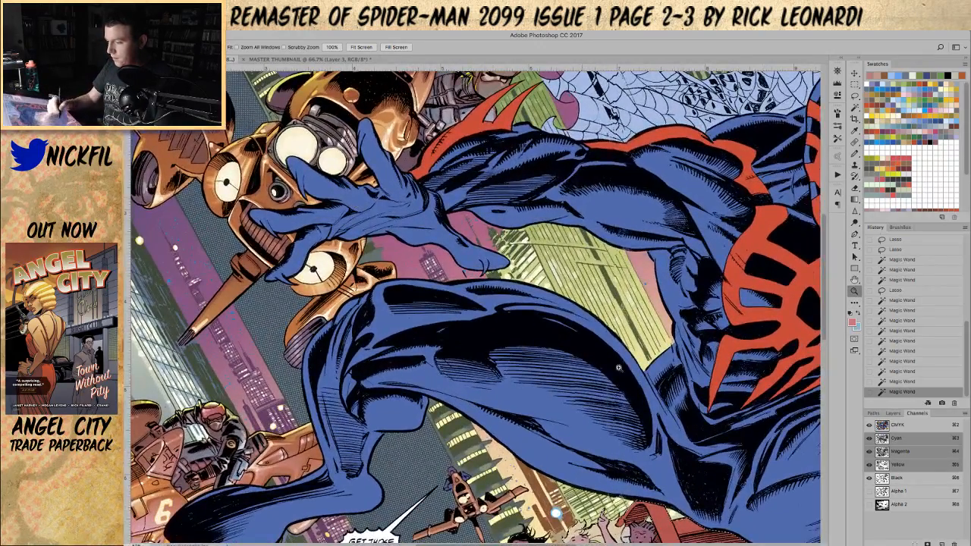
pyautogui.click(855, 280)
pyautogui.moveTo(493, 336); pyautogui.dragTo(554, 397)
pyautogui.moveTo(525, 457); pyautogui.dragTo(521, 408)
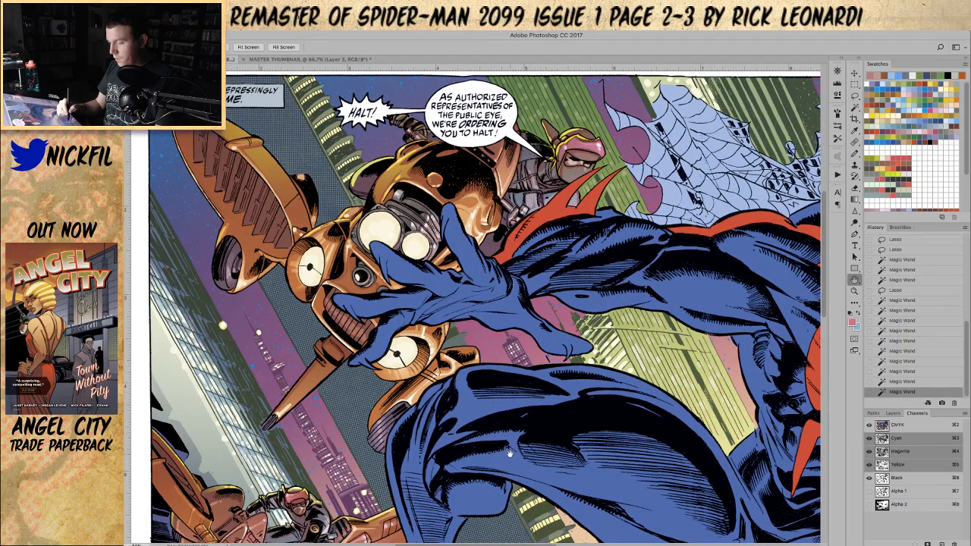
pyautogui.moveTo(513, 456); pyautogui.dragTo(540, 348)
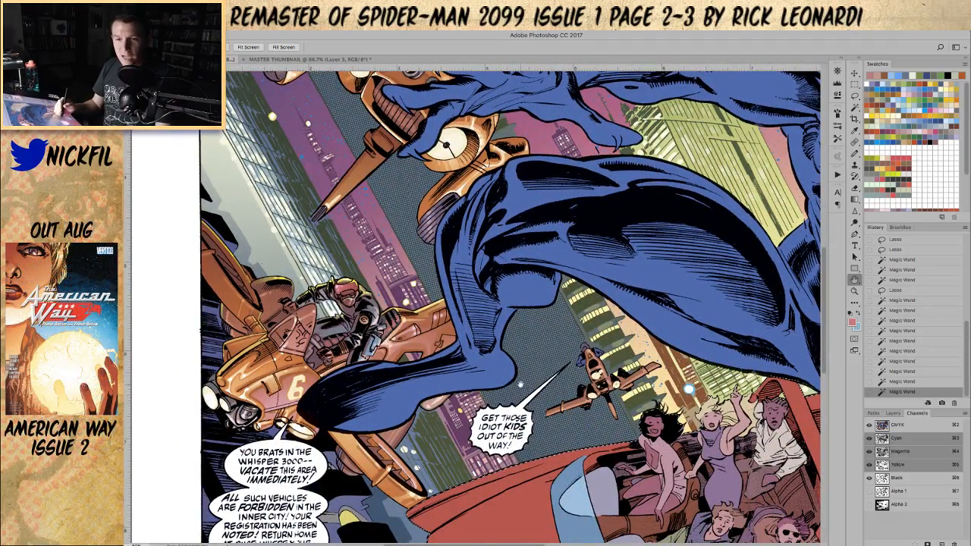
pyautogui.moveTo(552, 268); pyautogui.dragTo(513, 477)
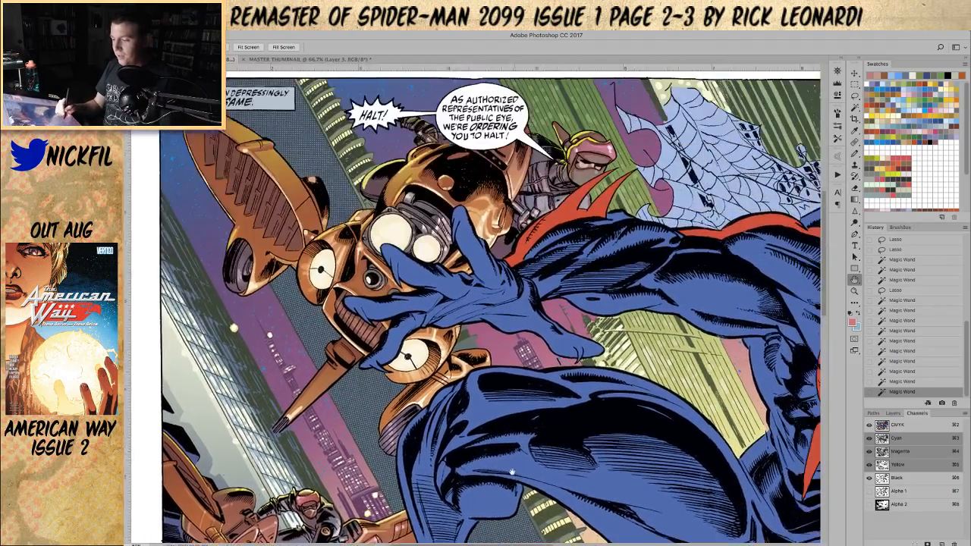
pyautogui.moveTo(530, 375); pyautogui.dragTo(518, 430)
pyautogui.moveTo(517, 470); pyautogui.dragTo(580, 240)
pyautogui.moveTo(586, 461); pyautogui.dragTo(474, 366)
pyautogui.moveTo(692, 504); pyautogui.dragTo(588, 442)
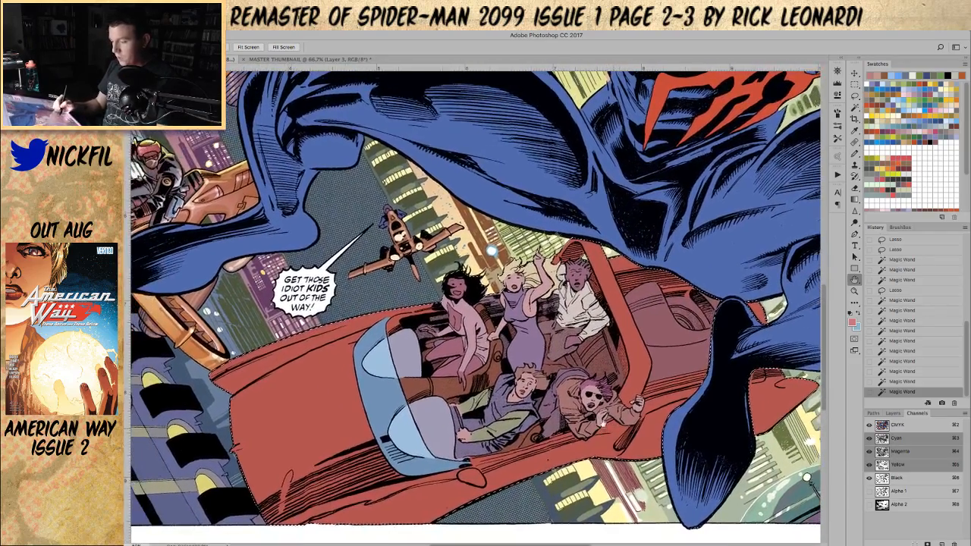
pyautogui.press('z')
pyautogui.hotkey('ctrl', '0')
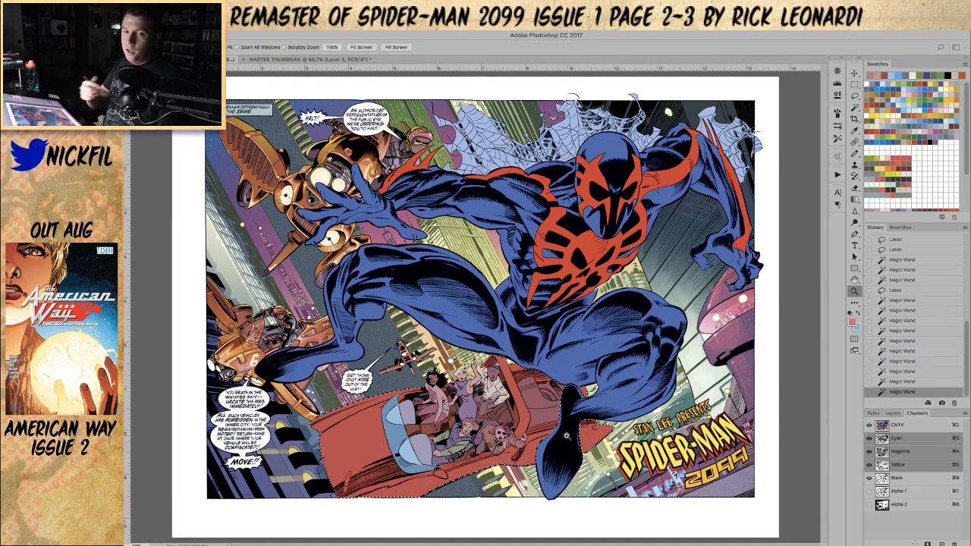
# - Apply a dark red Multiply gradient at 100% opacity to the selected car, running from above it down past the page's lower edge
pyautogui.click(856, 200)
pyautogui.click(883, 104)
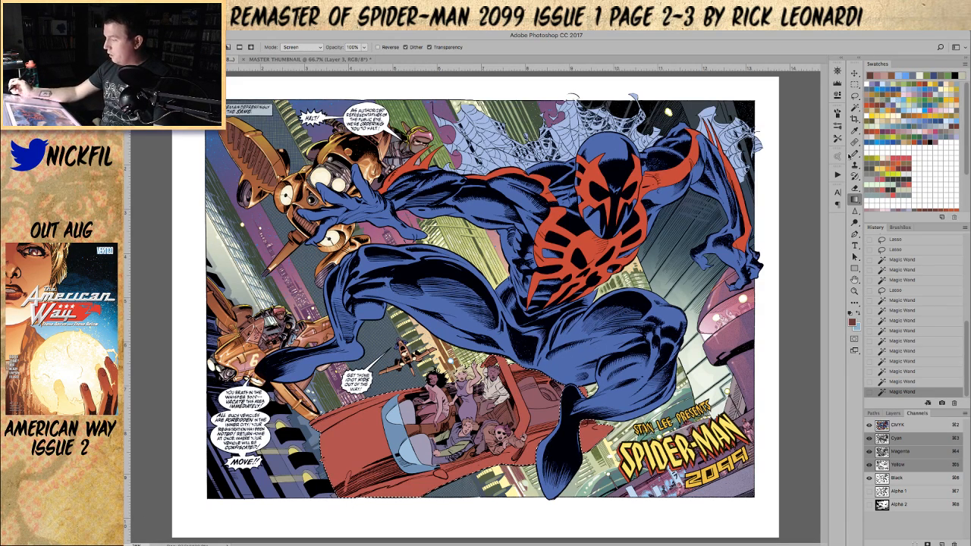
pyautogui.click(311, 49)
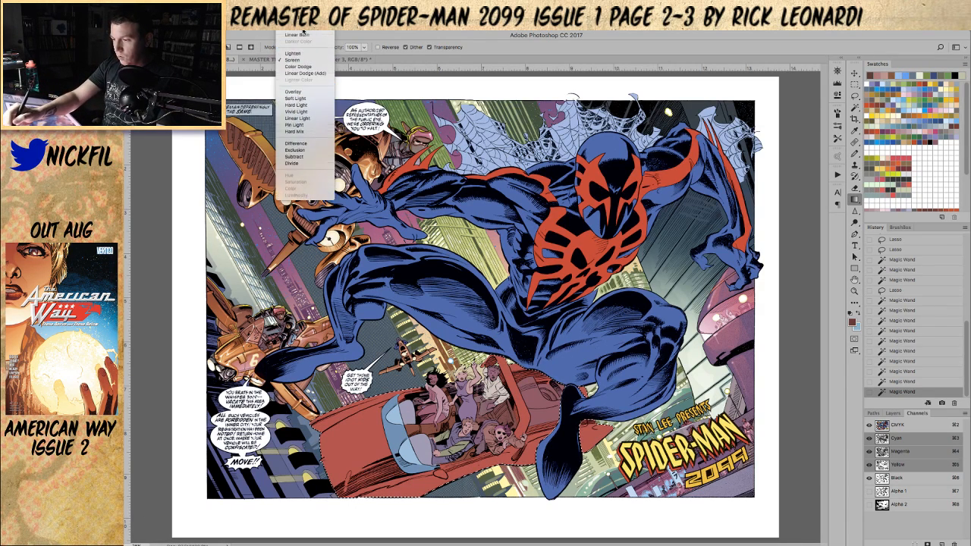
pyautogui.click(294, 46)
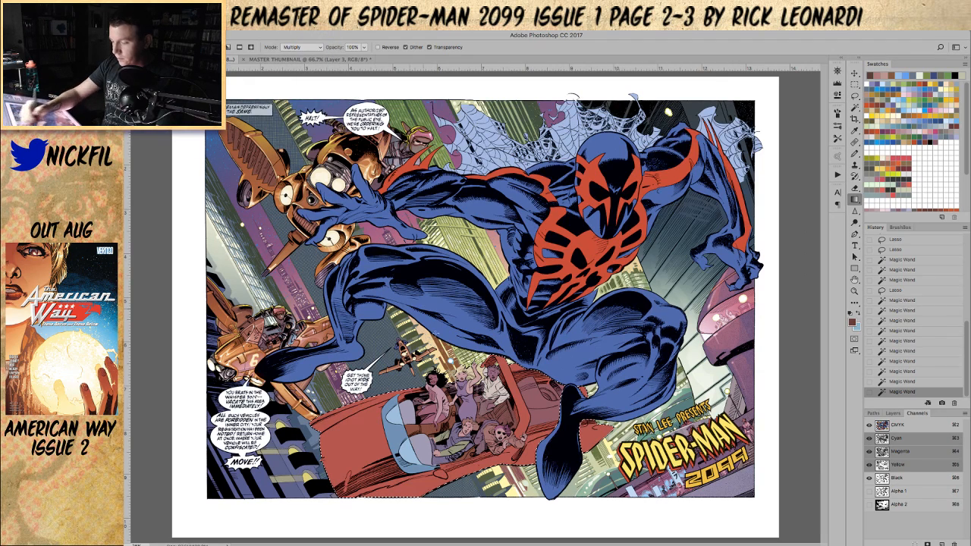
pyautogui.moveTo(452, 283); pyautogui.dragTo(457, 534)
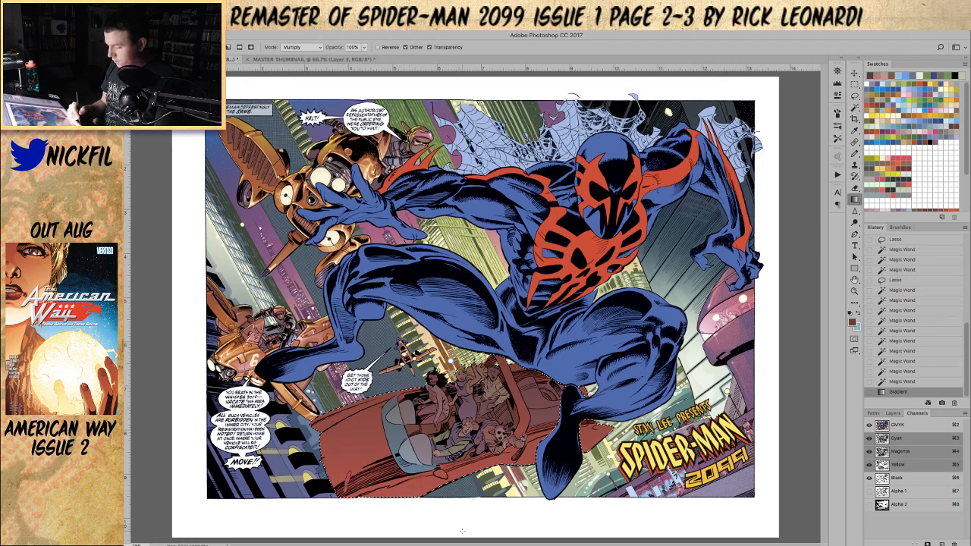
# - Replace the car's gradient with a 50% opacity Multiply gradient running from above the car down to the page's lower edge
pyautogui.hotkey('ctrl', 'z')
pyautogui.moveTo(459, 259); pyautogui.dragTo(458, 531)
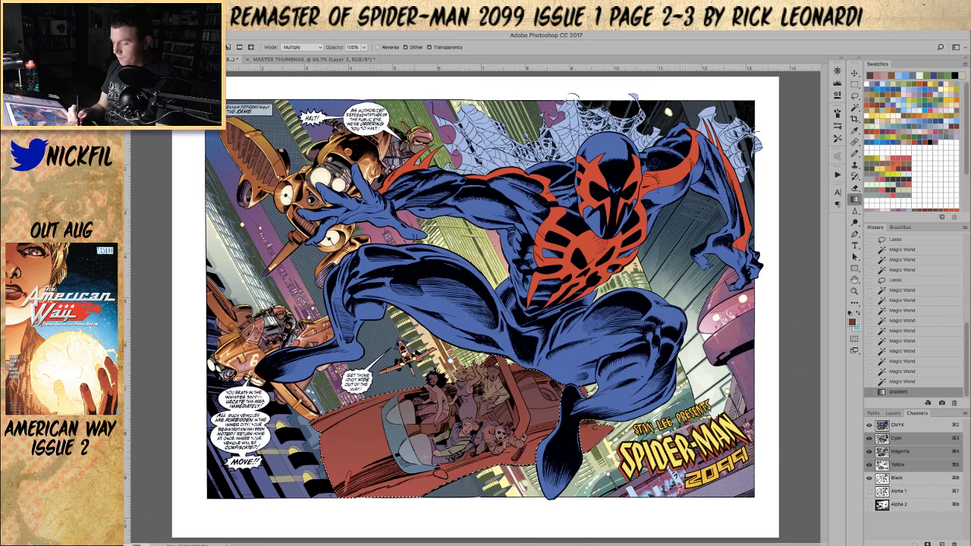
pyautogui.hotkey('ctrl', 'z')
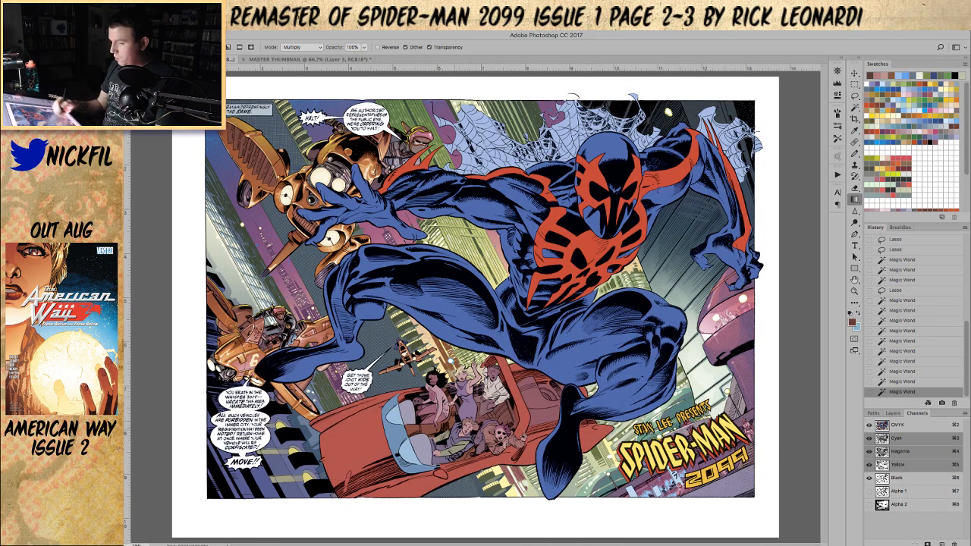
pyautogui.moveTo(452, 290); pyautogui.dragTo(452, 506)
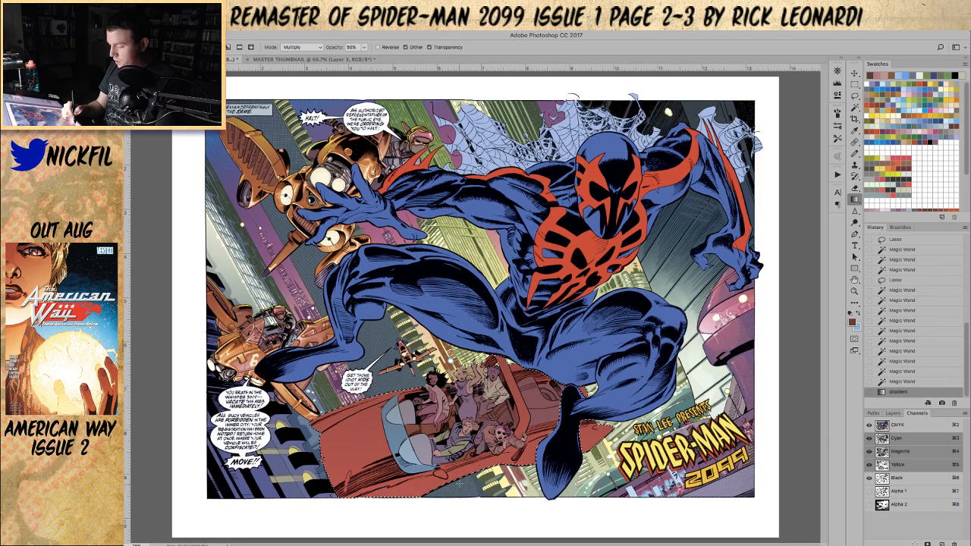
# - Subtract areas of the blonde woman and the white-shirted man in the back seat from the selection with the Magic Wand
pyautogui.press('l')
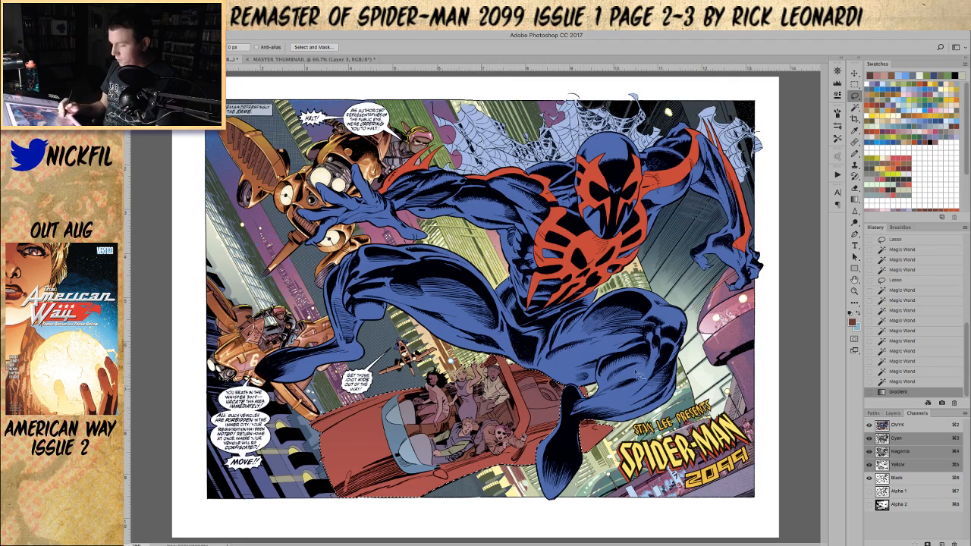
pyautogui.press('w')
pyautogui.keyDown('alt'); pyautogui.click(489, 383); pyautogui.keyUp('alt')
pyautogui.keyDown('alt'); pyautogui.click(493, 376); pyautogui.keyUp('alt')
pyautogui.keyDown('alt'); pyautogui.click(487, 382); pyautogui.keyUp('alt')
pyautogui.keyDown('alt'); pyautogui.click(483, 374); pyautogui.keyUp('alt')
pyautogui.keyDown('alt'); pyautogui.click(499, 402); pyautogui.keyUp('alt')
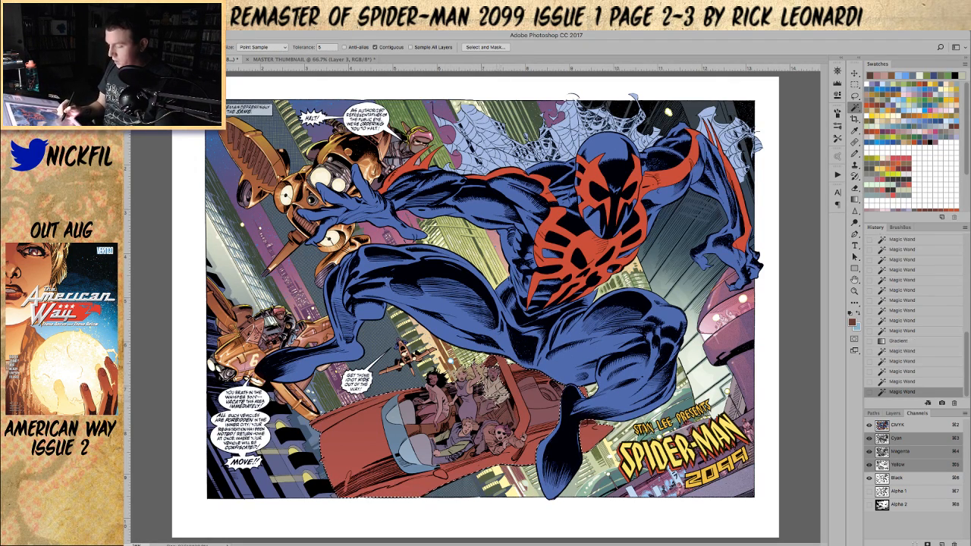
pyautogui.keyDown('alt'); pyautogui.click(497, 406); pyautogui.keyUp('alt')
pyautogui.keyDown('alt'); pyautogui.click(490, 410); pyautogui.keyUp('alt')
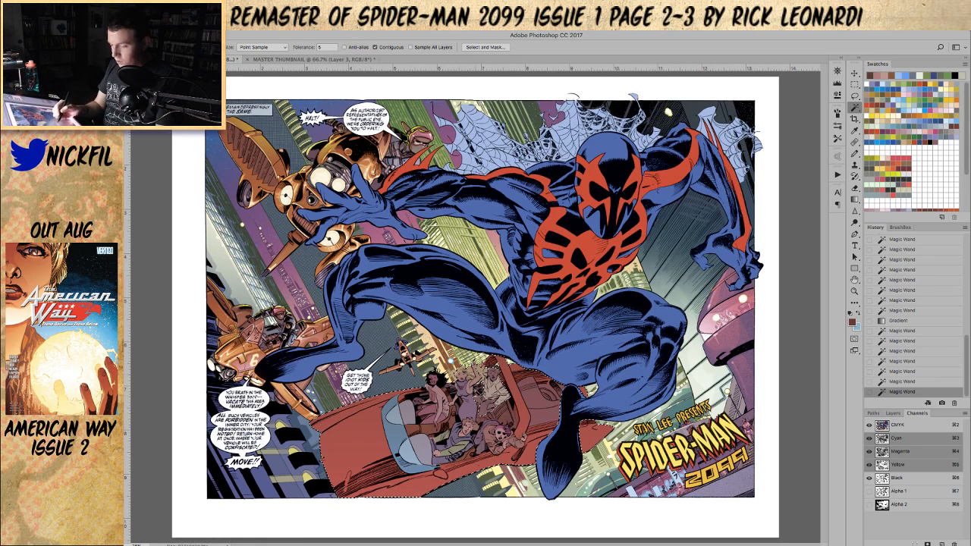
pyautogui.keyDown('alt'); pyautogui.click(473, 387); pyautogui.keyUp('alt')
pyautogui.keyDown('alt'); pyautogui.click(463, 386); pyautogui.keyUp('alt')
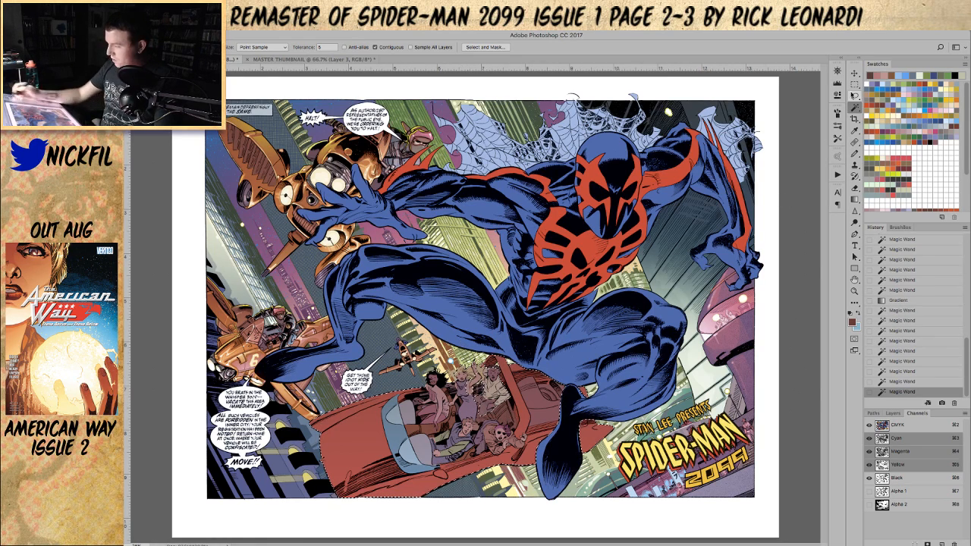
# - Lasso the passengers and car interior out of the selection, and add back areas beside the front passenger's hand with the Magic Wand
pyautogui.click(855, 95)
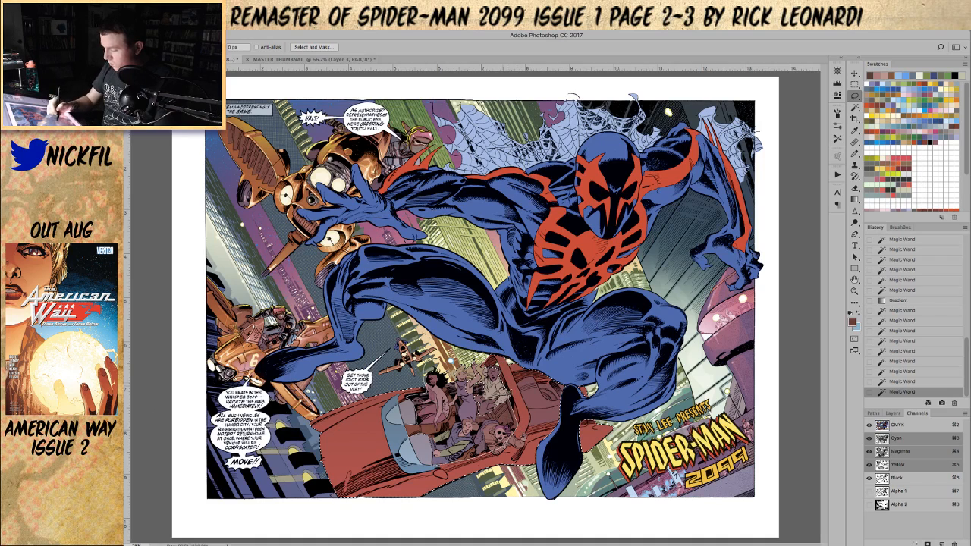
pyautogui.moveTo(489, 377)
pyautogui.mouseDown()
pyautogui.moveTo(478, 361)
pyautogui.moveTo(464, 365)
pyautogui.mouseUp()
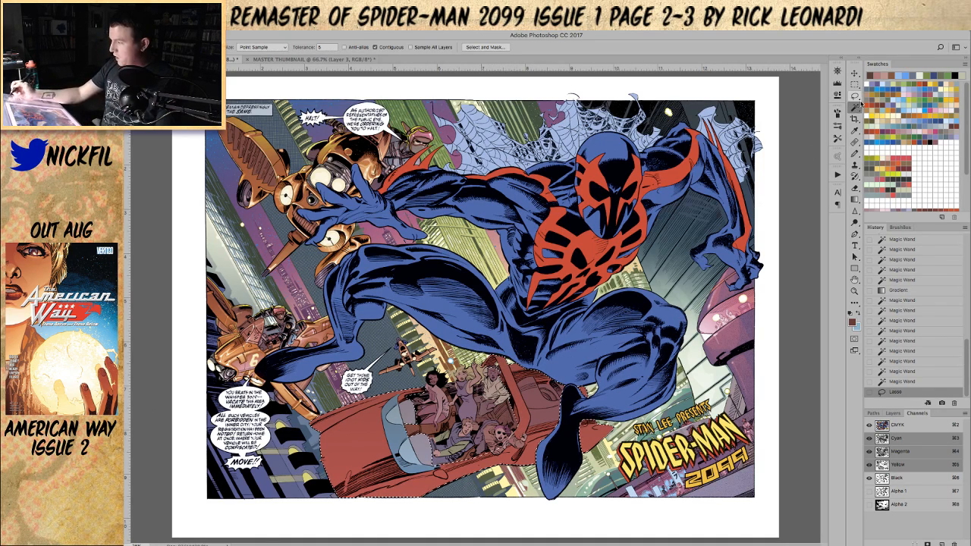
pyautogui.press('w')
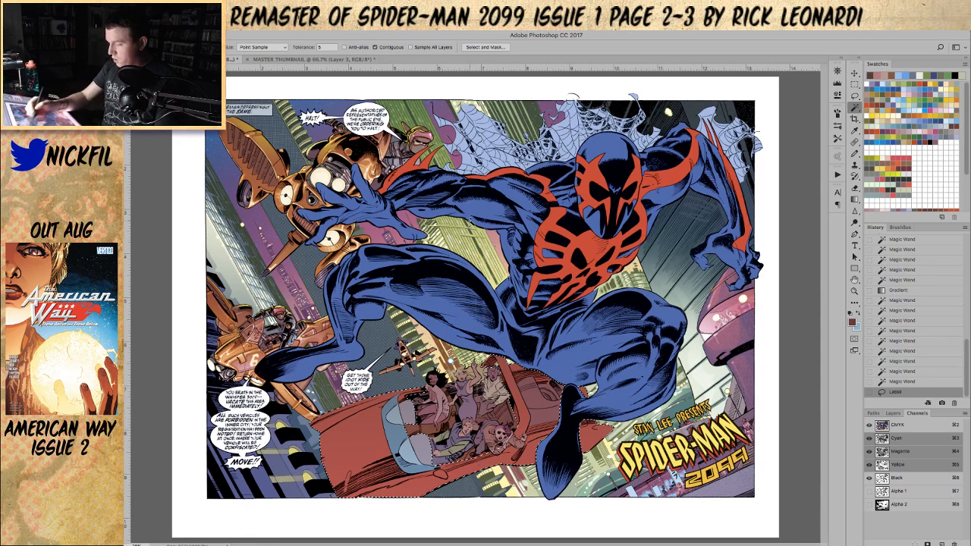
pyautogui.keyDown('shift'); pyautogui.click(519, 441); pyautogui.keyUp('shift')
pyautogui.keyDown('shift'); pyautogui.click(505, 455); pyautogui.keyUp('shift')
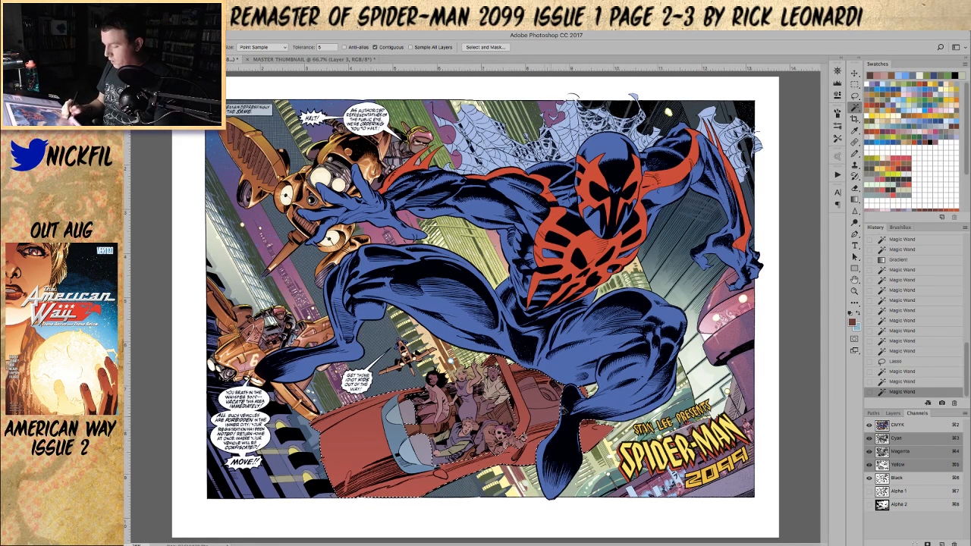
# - Layer two more 50% Multiply gradients over the selected car, the second slanting from above the hood to below the page
pyautogui.press('h')
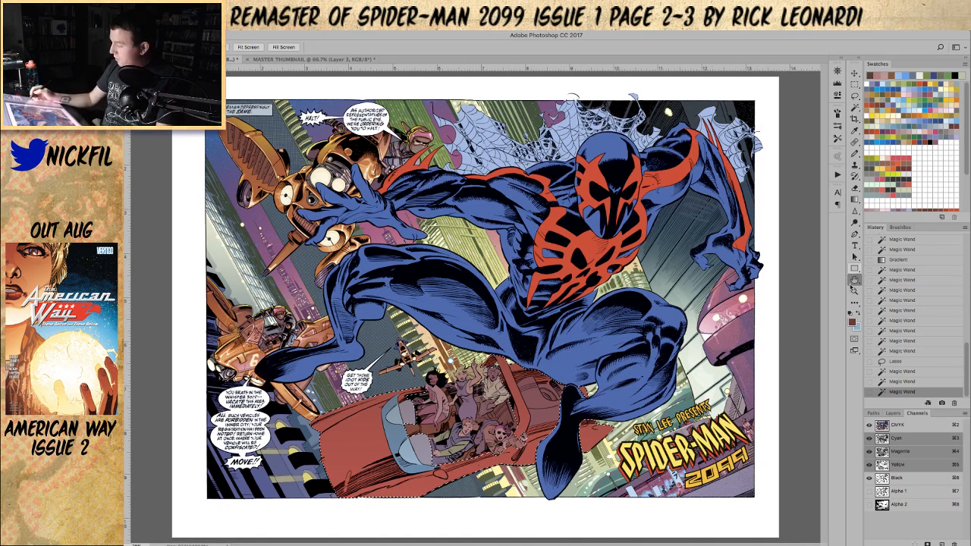
pyautogui.press('z')
pyautogui.press('g')
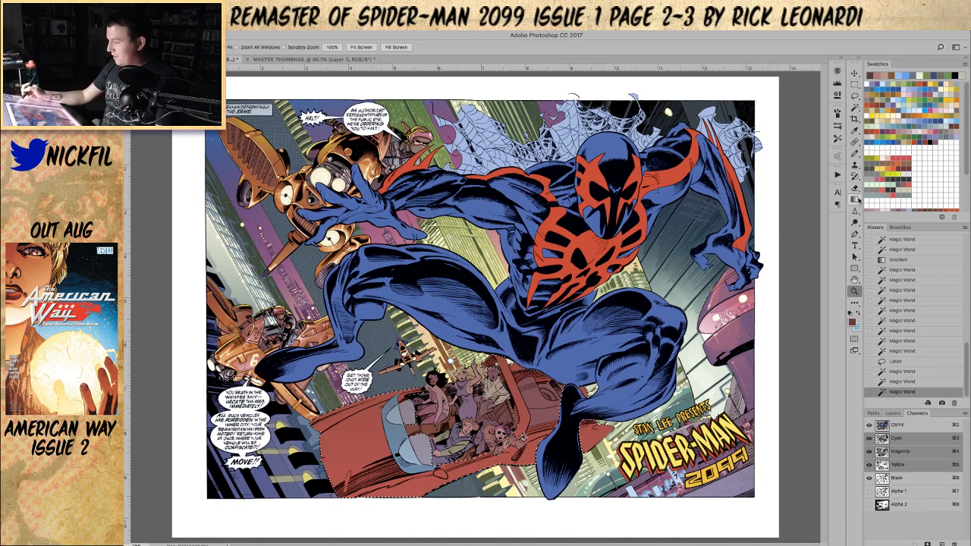
pyautogui.moveTo(445, 267); pyautogui.dragTo(446, 316)
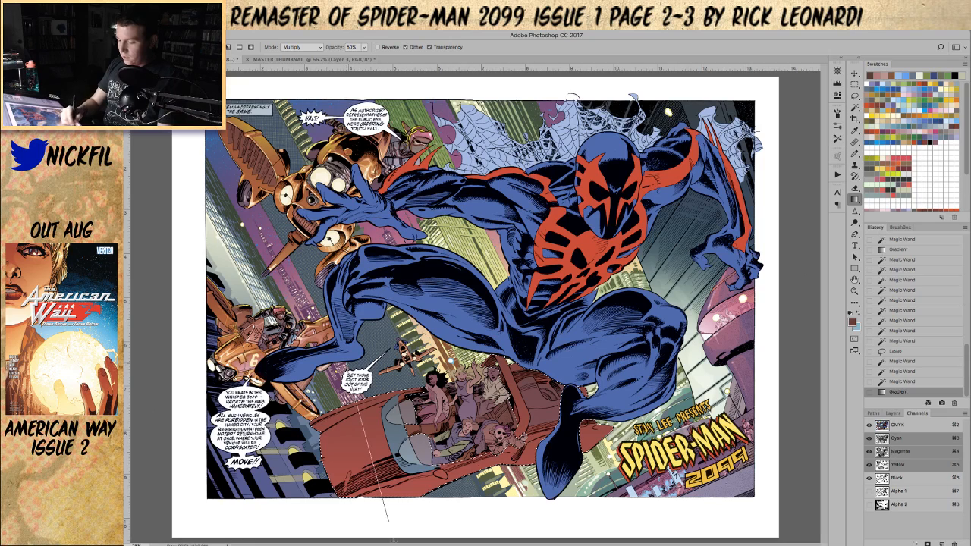
pyautogui.moveTo(392, 535); pyautogui.dragTo(393, 537)
pyautogui.hotkey('ctrl', 'z')
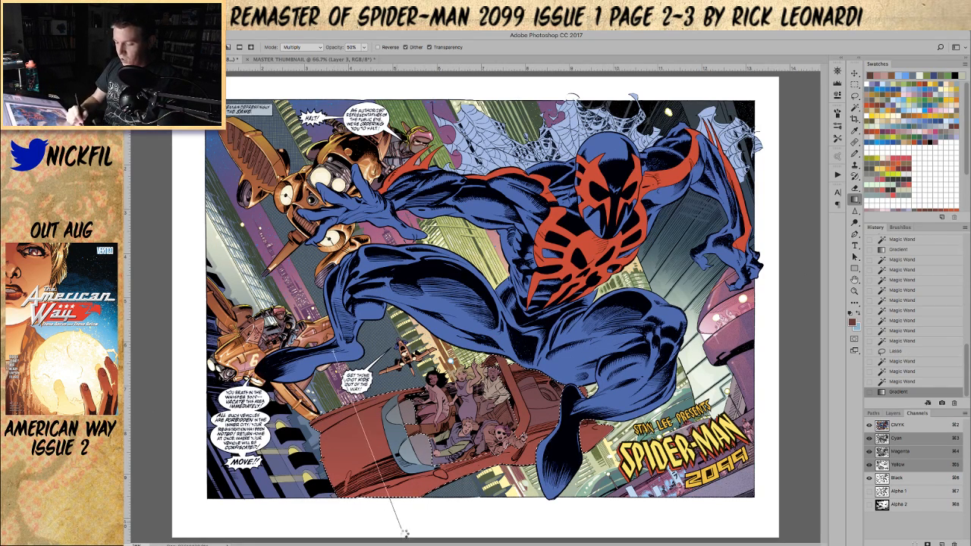
pyautogui.moveTo(404, 533); pyautogui.dragTo(404, 533)
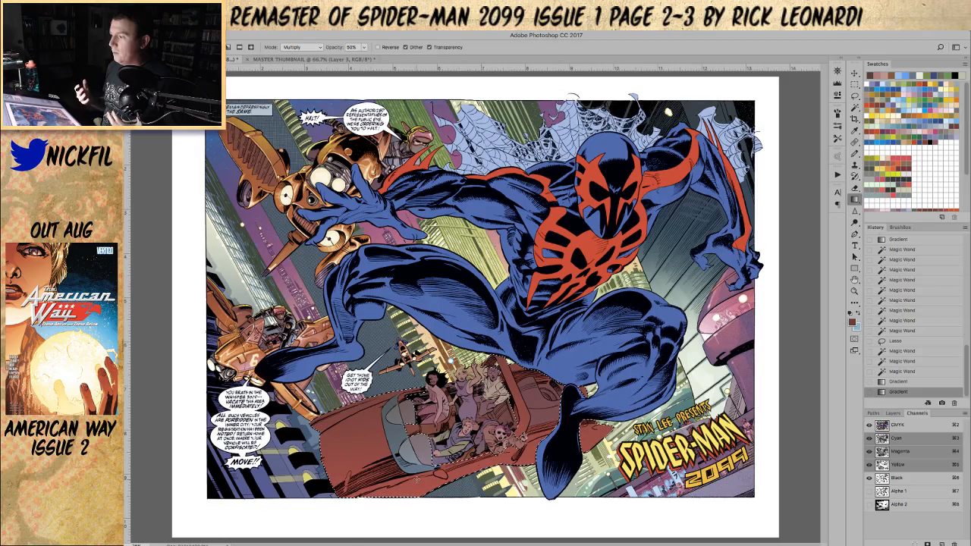
# - Examine the shaded red car, its passengers and the surrounding artwork up close
pyautogui.click(853, 293)
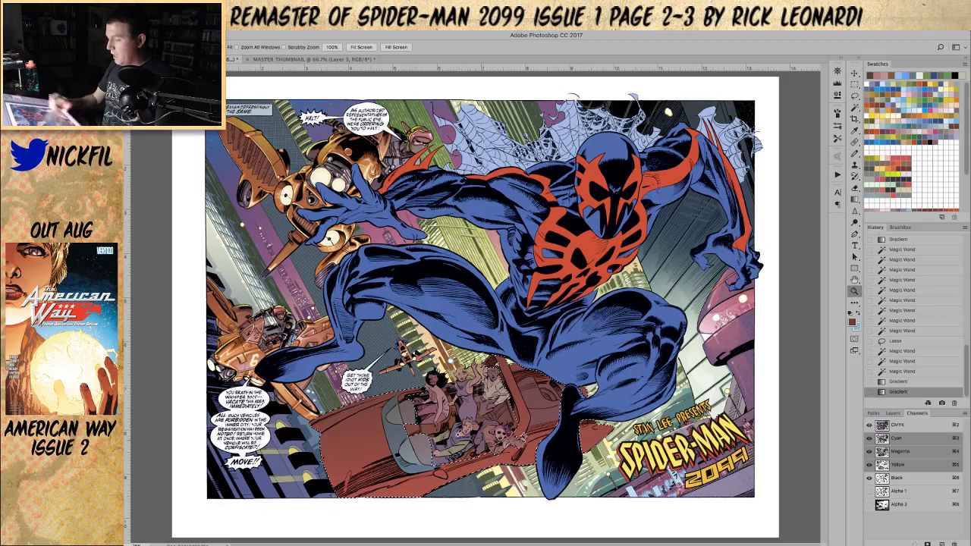
pyautogui.click(447, 423)
pyautogui.click(854, 279)
pyautogui.moveTo(467, 458); pyautogui.dragTo(513, 382)
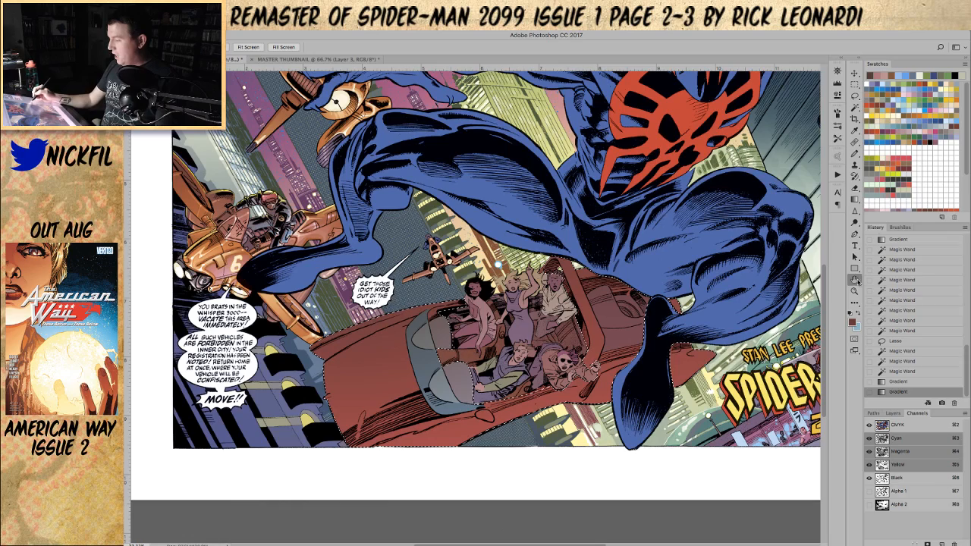
pyautogui.moveTo(506, 420); pyautogui.dragTo(516, 418)
pyautogui.click(855, 96)
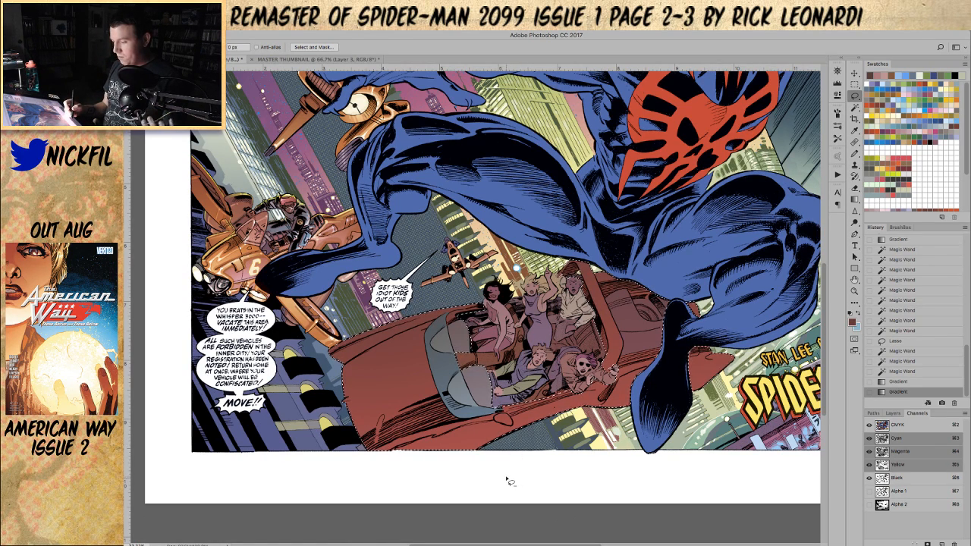
pyautogui.click(855, 280)
pyautogui.moveTo(650, 402); pyautogui.dragTo(578, 408)
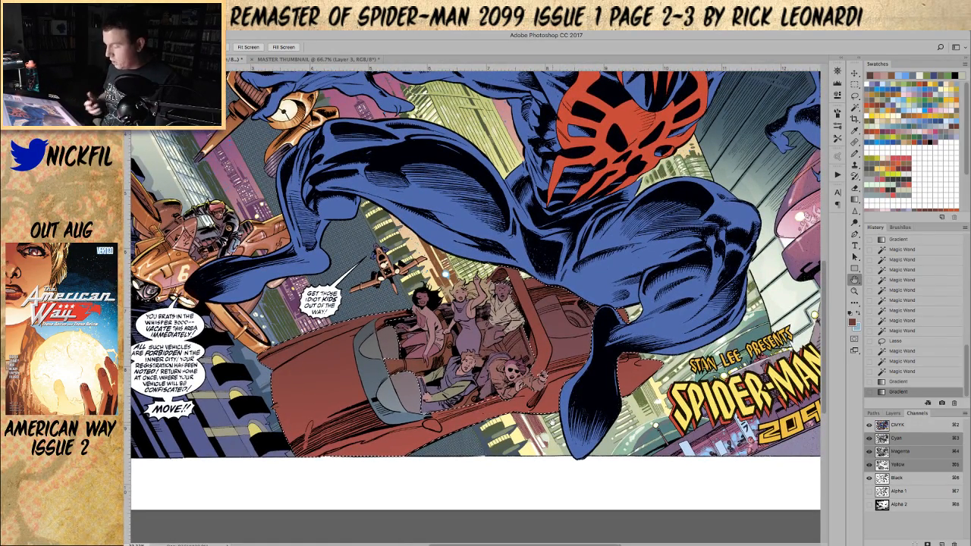
pyautogui.moveTo(592, 342); pyautogui.dragTo(641, 348)
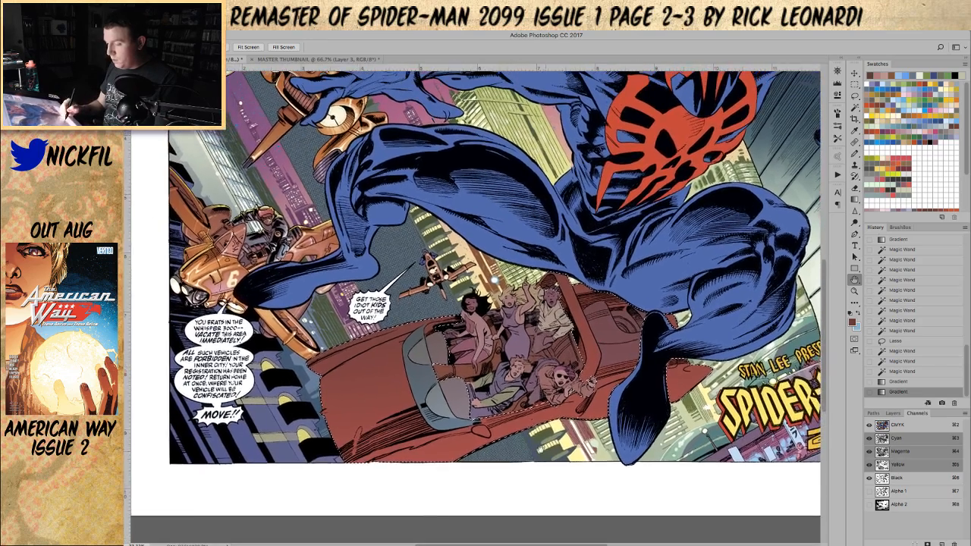
pyautogui.press('l')
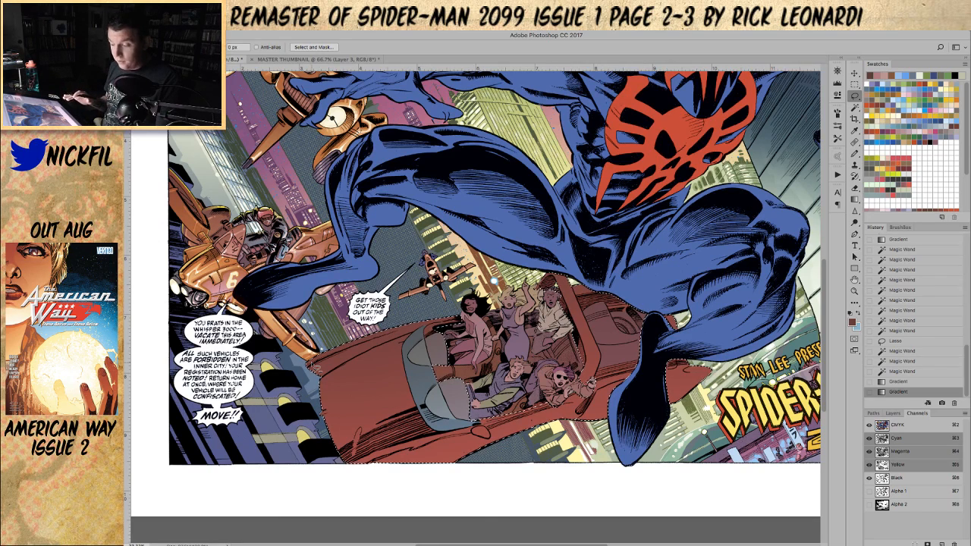
pyautogui.click(856, 281)
pyautogui.moveTo(585, 411); pyautogui.dragTo(560, 422)
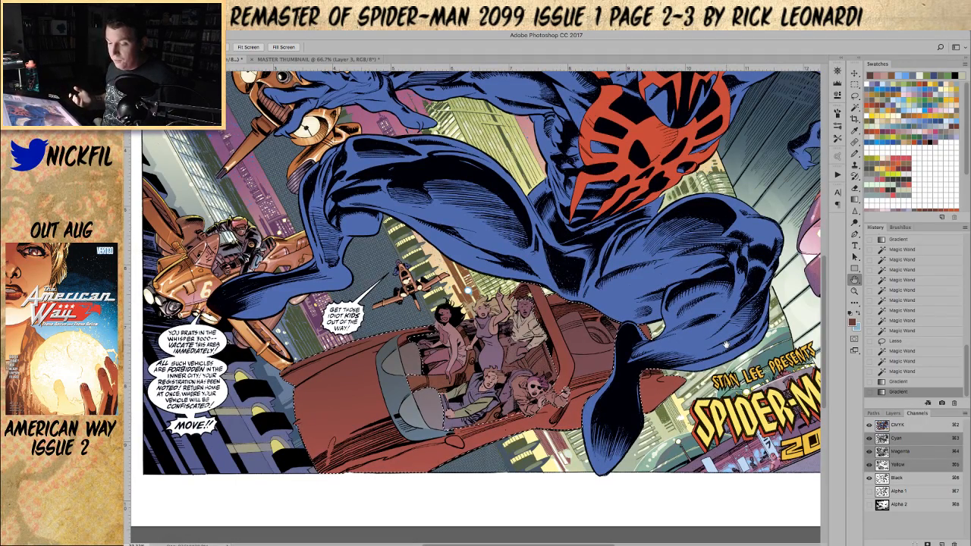
pyautogui.moveTo(558, 420)
pyautogui.mouseDown()
pyautogui.moveTo(577, 414)
pyautogui.moveTo(570, 423)
pyautogui.mouseUp()
pyautogui.press('l')
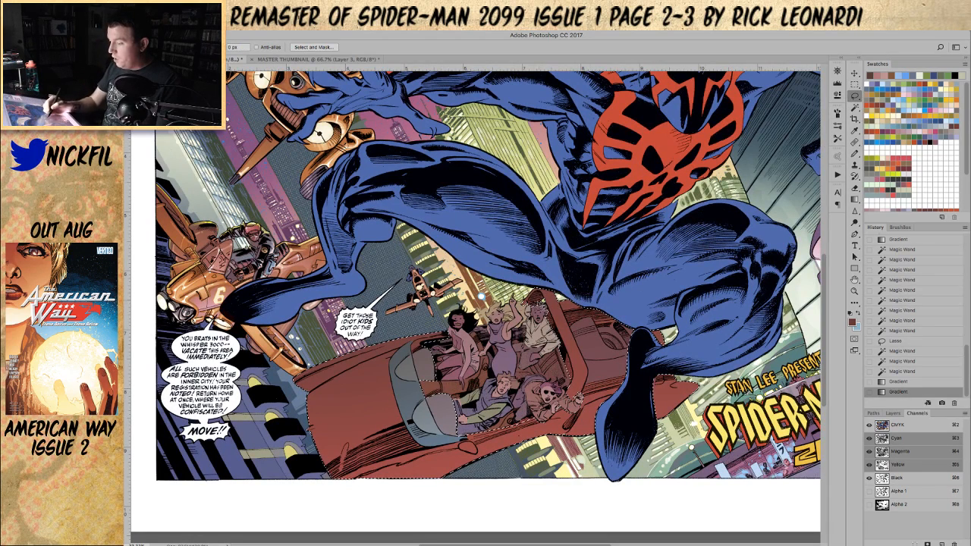
pyautogui.moveTo(570, 413); pyautogui.dragTo(581, 402)
pyautogui.press('super+z')
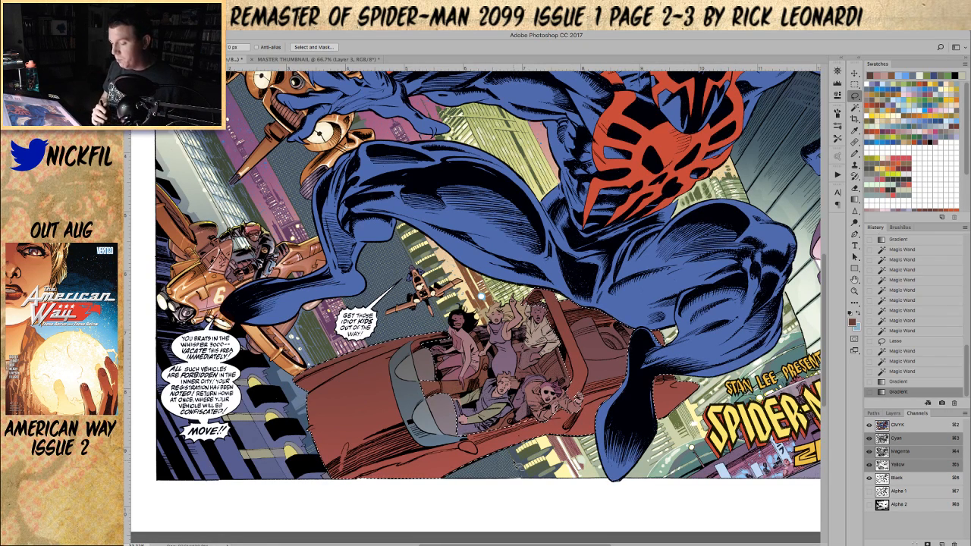
pyautogui.press('h')
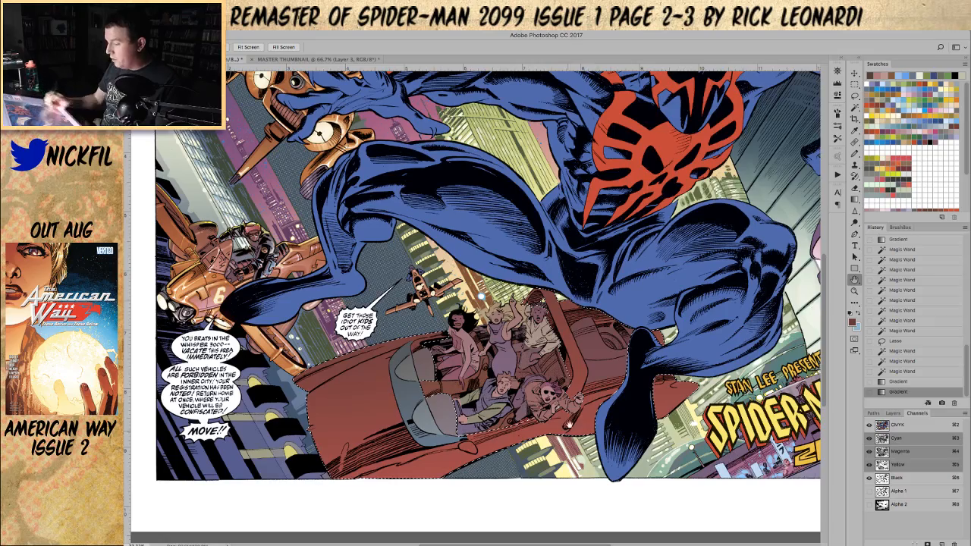
pyautogui.moveTo(592, 415); pyautogui.dragTo(570, 399)
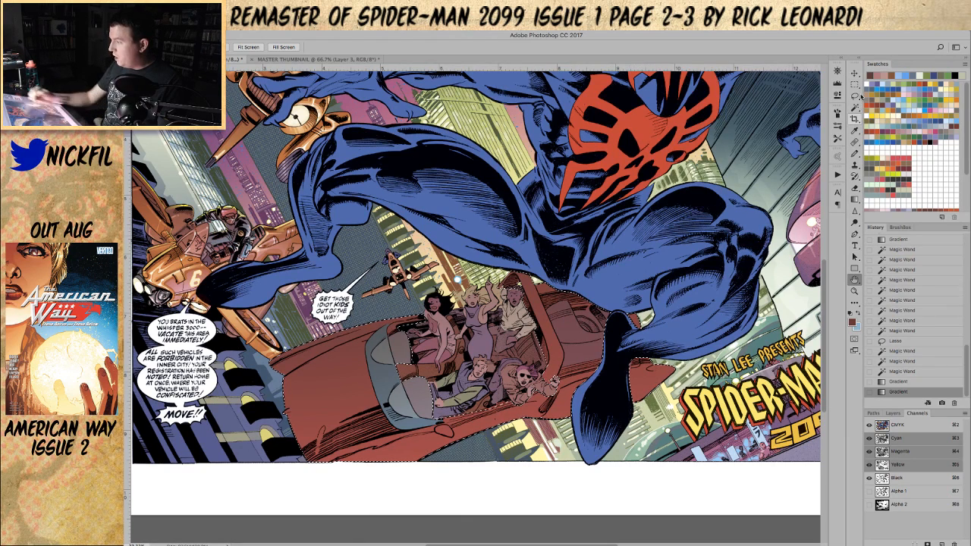
pyautogui.press('l')
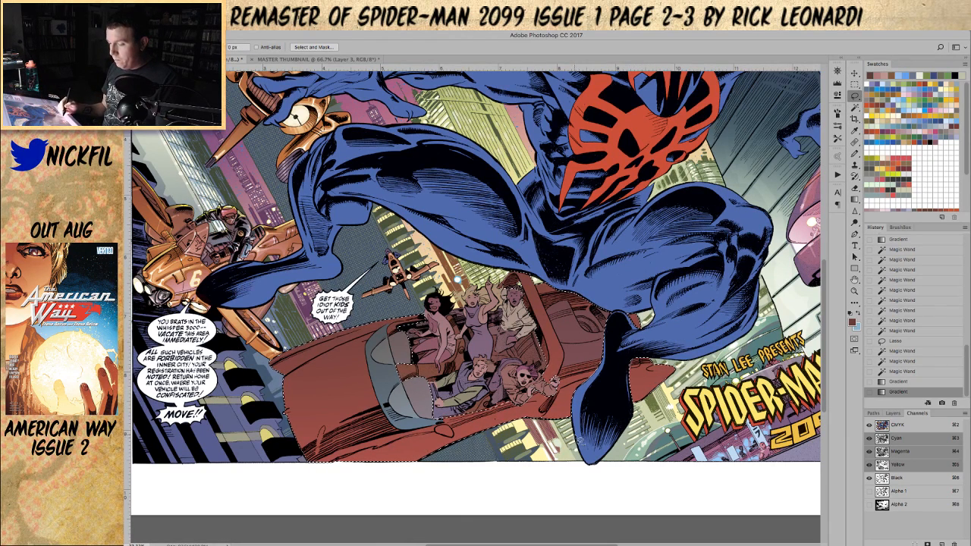
# - Deselect the shaded red car
pyautogui.click(854, 290)
pyautogui.click(358, 407)
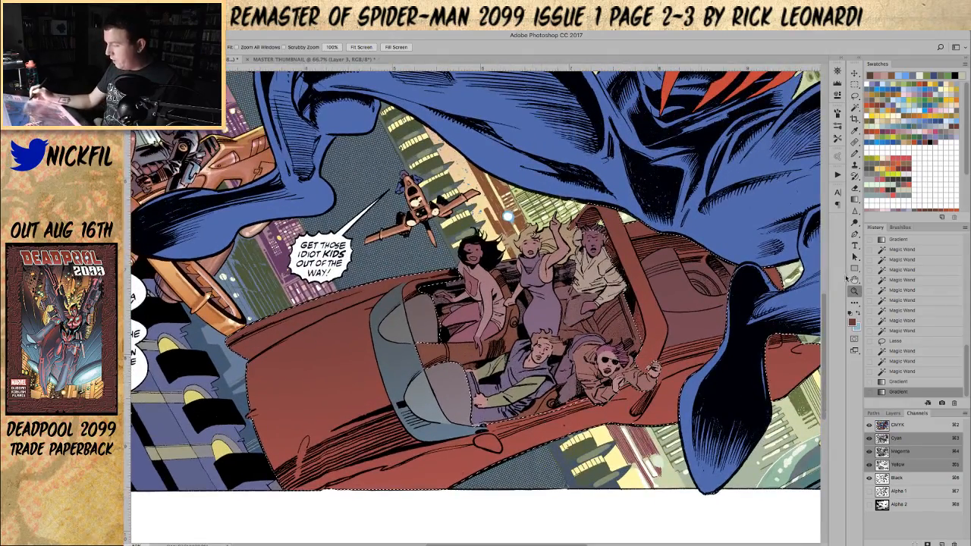
pyautogui.click(854, 280)
pyautogui.moveTo(528, 373); pyautogui.dragTo(547, 333)
pyautogui.press('super+d')
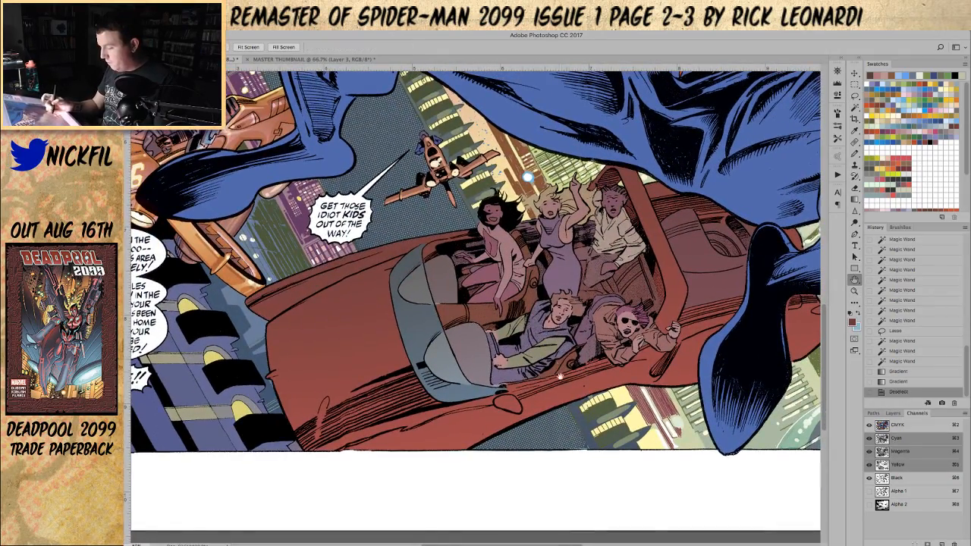
pyautogui.click(854, 95)
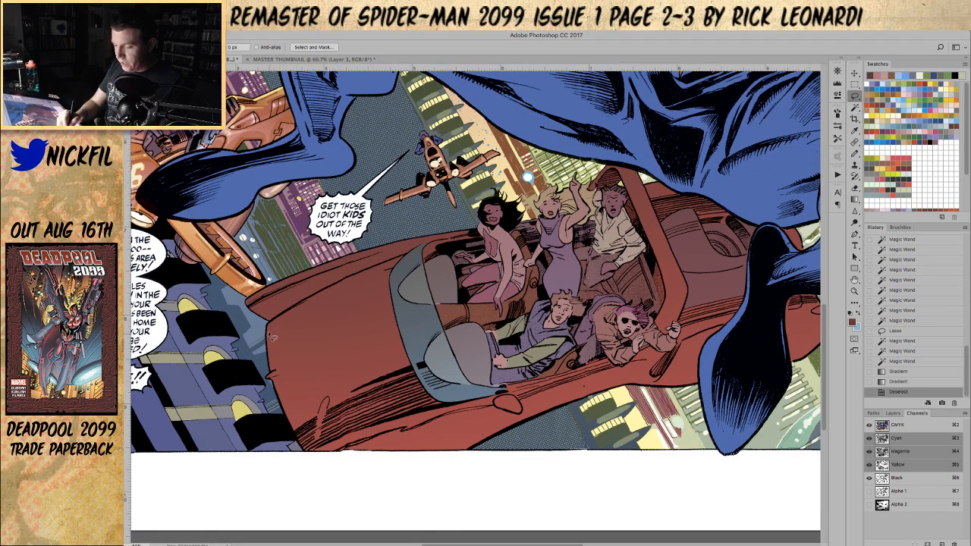
pyautogui.moveTo(270, 333); pyautogui.dragTo(273, 372)
pyautogui.press('super+d')
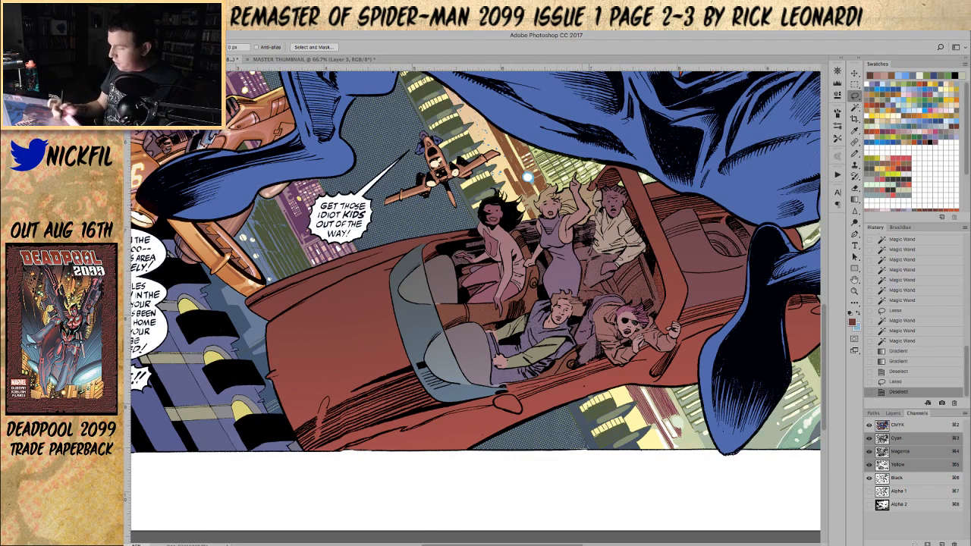
# - Check the car's shading against the full spread, and set the foreground color to a light pink swatch
pyautogui.click(854, 290)
pyautogui.keyDown('alt'); pyautogui.click(555, 366); pyautogui.keyUp('alt')
pyautogui.keyDown('alt'); pyautogui.click(559, 372); pyautogui.keyUp('alt')
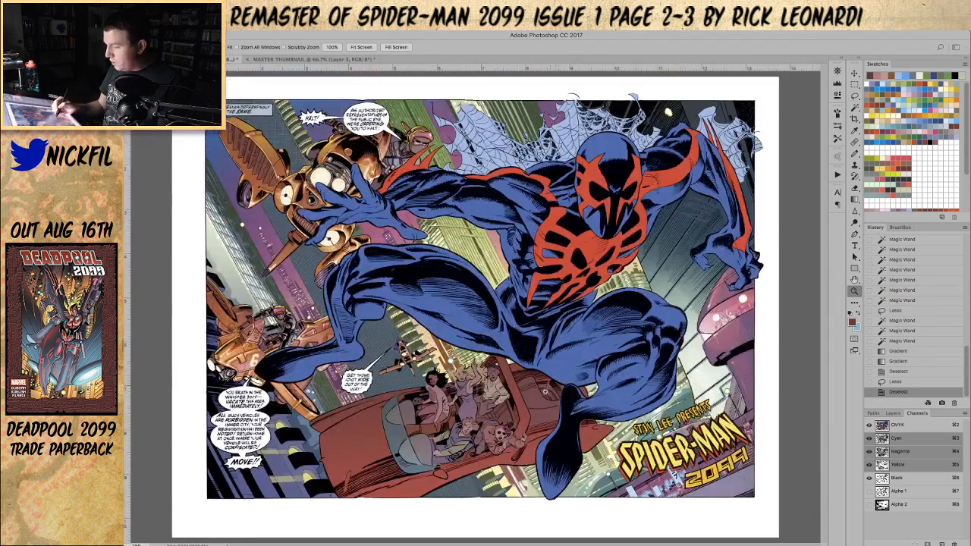
pyautogui.click(486, 467)
pyautogui.click(488, 467)
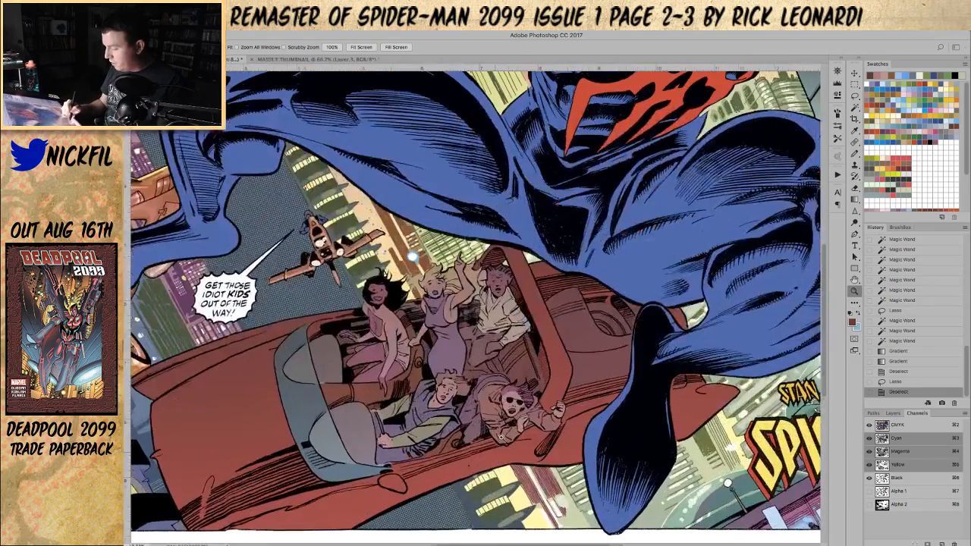
pyautogui.click(854, 280)
pyautogui.moveTo(579, 402); pyautogui.dragTo(507, 355)
pyautogui.click(935, 130)
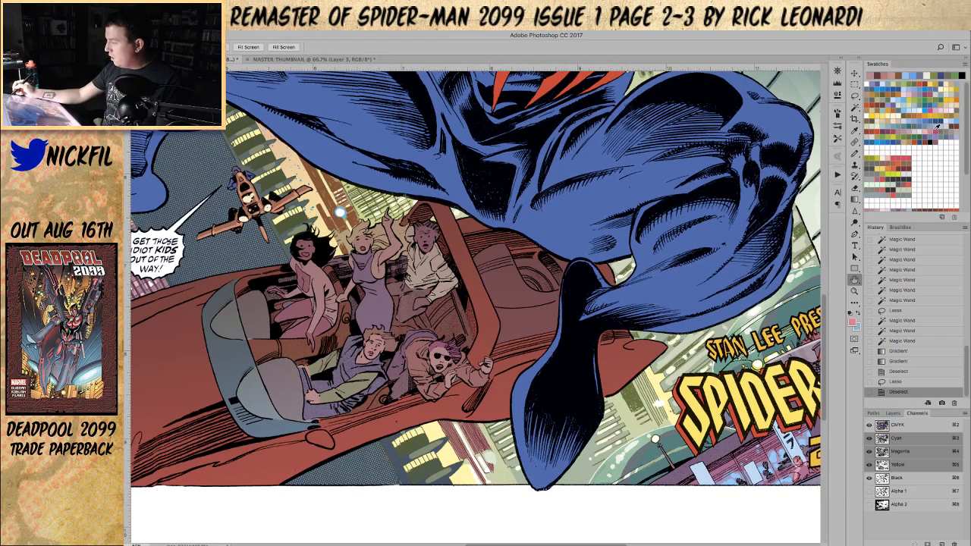
# - Lasso-select the highlight strip on the car's lower side, from the tail behind Spider-Man's boot to the windshield pillar
pyautogui.click(854, 95)
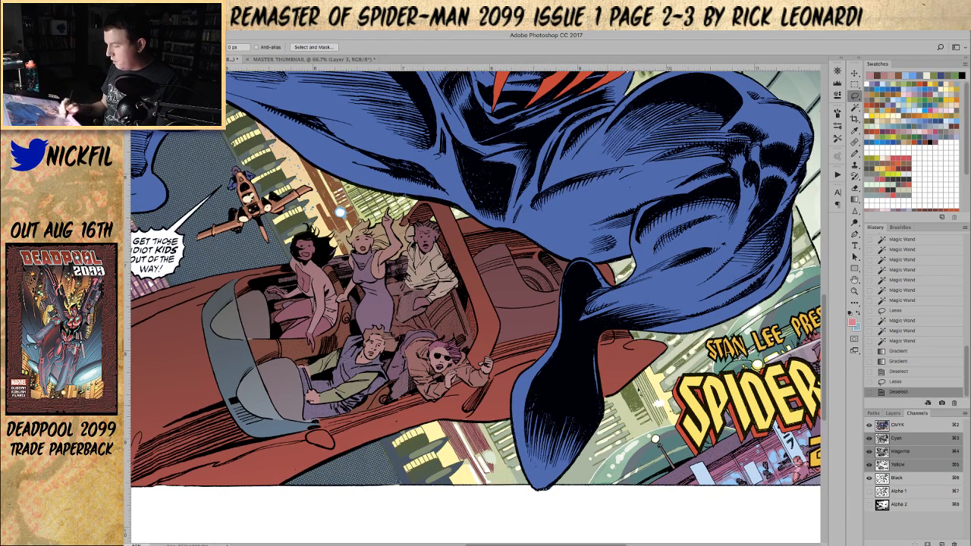
pyautogui.moveTo(501, 385)
pyautogui.mouseDown()
pyautogui.moveTo(666, 351)
pyautogui.moveTo(607, 406)
pyautogui.moveTo(478, 426)
pyautogui.moveTo(497, 385)
pyautogui.moveTo(548, 361)
pyautogui.moveTo(491, 380)
pyautogui.mouseUp()
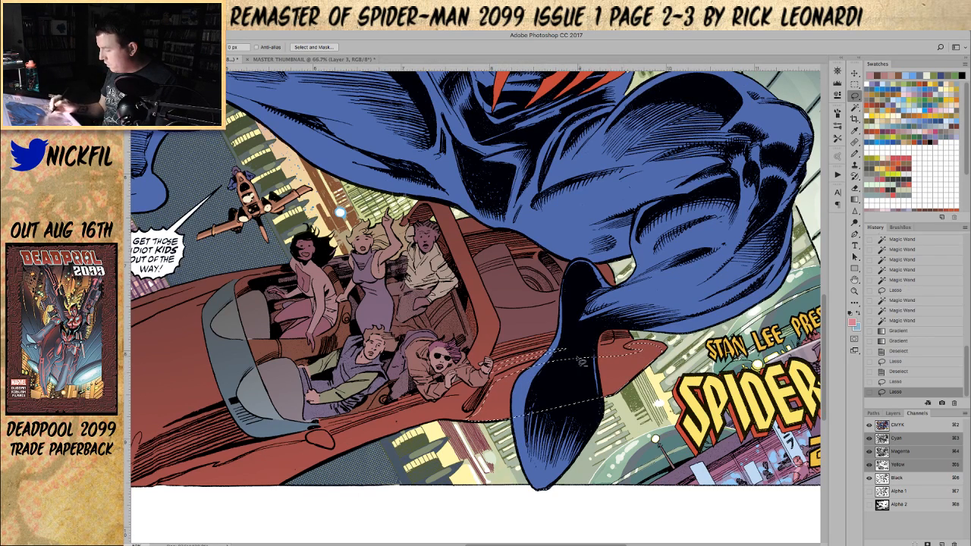
pyautogui.moveTo(546, 353)
pyautogui.mouseDown()
pyautogui.moveTo(638, 344)
pyautogui.moveTo(585, 356)
pyautogui.mouseUp()
pyautogui.press('space')
pyautogui.moveTo(651, 297); pyautogui.dragTo(726, 285)
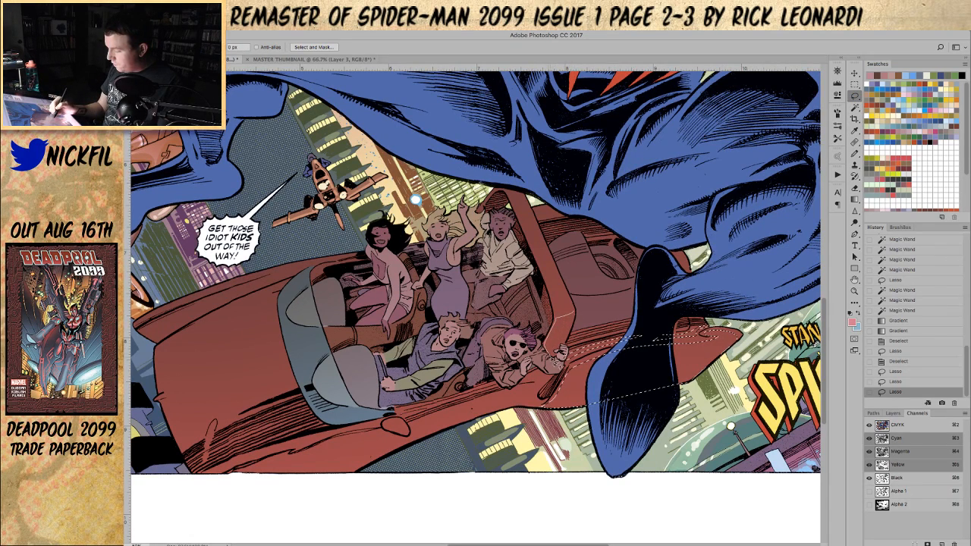
pyautogui.moveTo(582, 311); pyautogui.dragTo(571, 341)
pyautogui.press('space')
pyautogui.moveTo(496, 427)
pyautogui.mouseDown()
pyautogui.moveTo(540, 400)
pyautogui.moveTo(541, 413)
pyautogui.mouseUp()
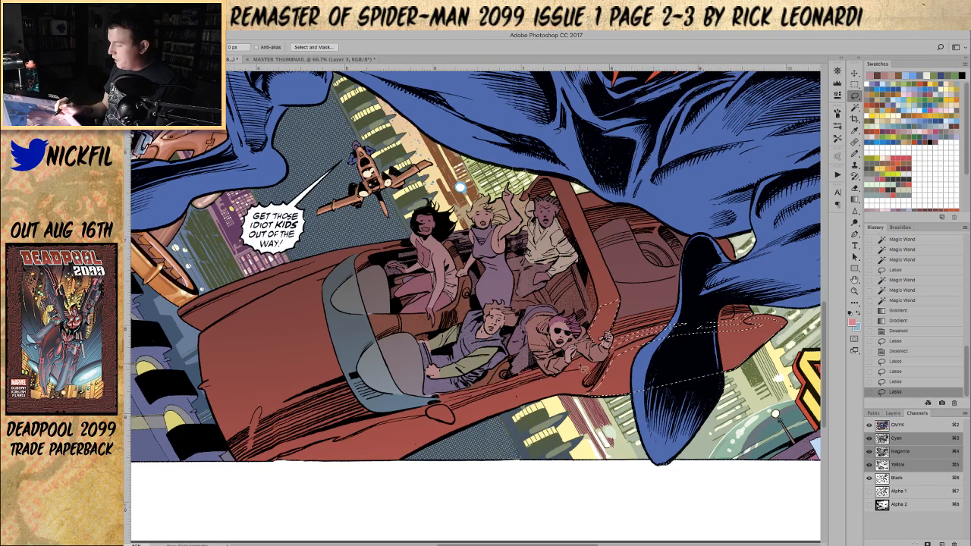
# - Extend the lasso selection along the door toward the side mirror, refining it around the passenger's hand
pyautogui.moveTo(476, 400)
pyautogui.mouseDown()
pyautogui.moveTo(452, 404)
pyautogui.moveTo(552, 377)
pyautogui.moveTo(457, 416)
pyautogui.moveTo(452, 431)
pyautogui.moveTo(586, 395)
pyautogui.moveTo(578, 390)
pyautogui.mouseUp()
pyautogui.moveTo(599, 356)
pyautogui.mouseDown()
pyautogui.moveTo(614, 323)
pyautogui.moveTo(601, 340)
pyautogui.mouseUp()
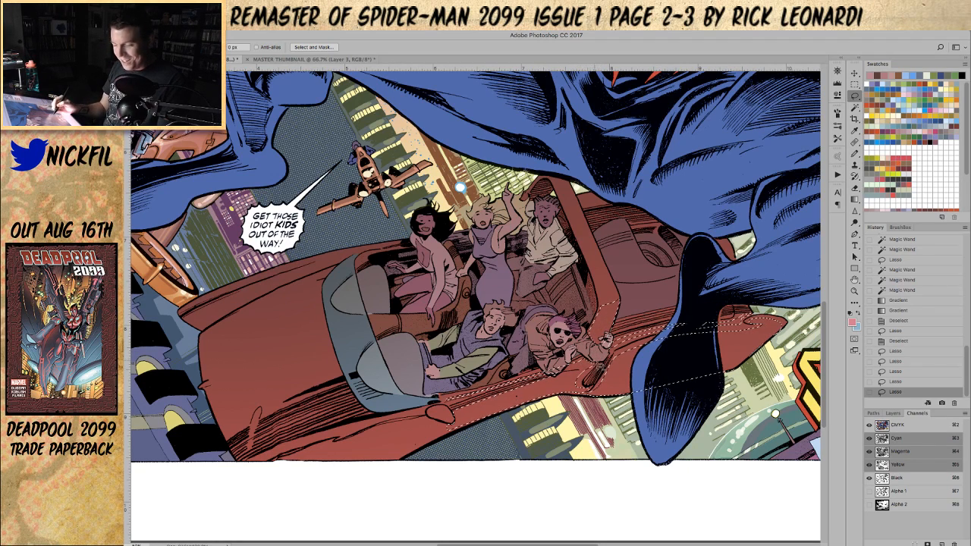
pyautogui.moveTo(584, 385); pyautogui.dragTo(605, 366)
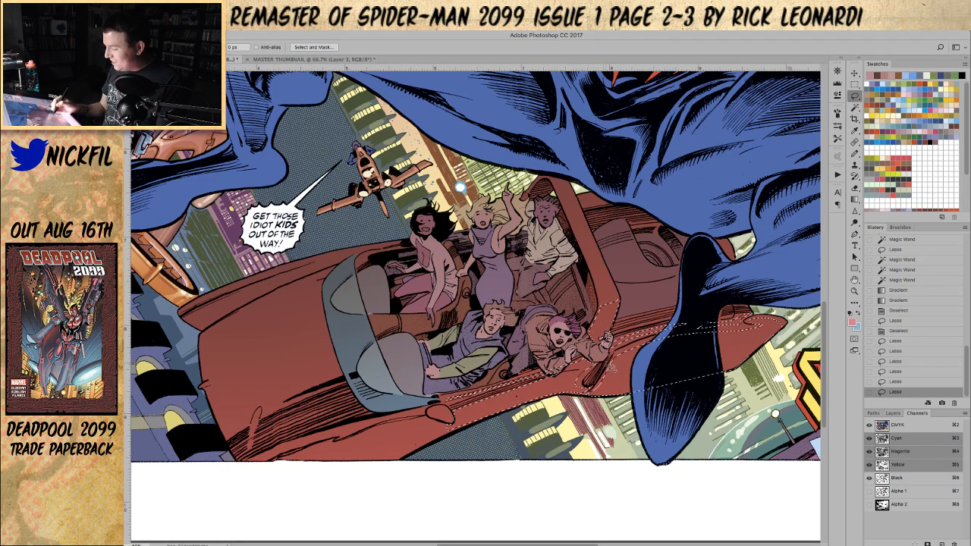
# - Add the car's front fender to the selection, from the side mirror down past the page edge
pyautogui.click(855, 280)
pyautogui.moveTo(433, 411); pyautogui.dragTo(486, 422)
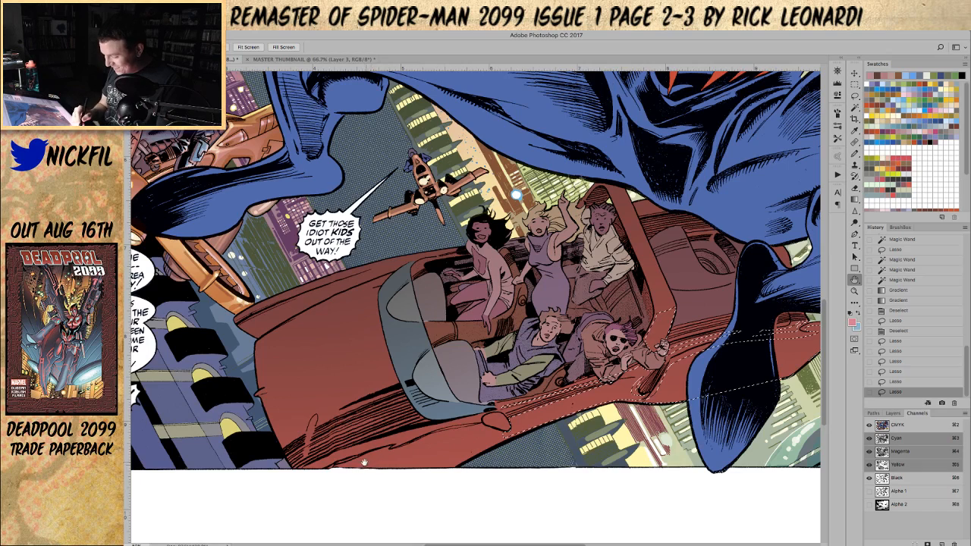
pyautogui.click(855, 96)
pyautogui.moveTo(331, 478)
pyautogui.mouseDown()
pyautogui.moveTo(523, 431)
pyautogui.moveTo(406, 500)
pyautogui.moveTo(332, 475)
pyautogui.mouseUp()
pyautogui.moveTo(392, 456); pyautogui.dragTo(366, 461)
pyautogui.moveTo(298, 480)
pyautogui.mouseDown()
pyautogui.moveTo(363, 450)
pyautogui.moveTo(297, 481)
pyautogui.mouseUp()
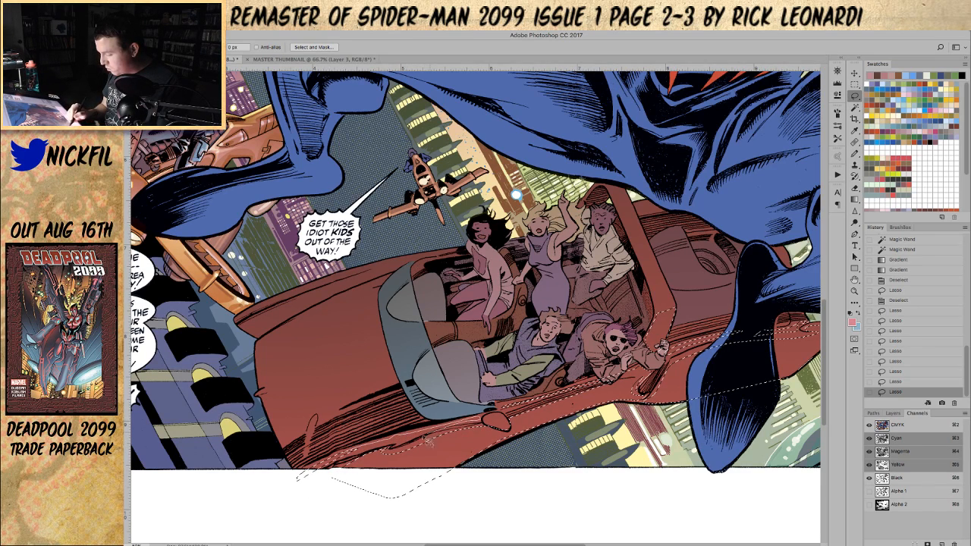
pyautogui.moveTo(394, 446)
pyautogui.mouseDown()
pyautogui.moveTo(329, 464)
pyautogui.moveTo(424, 435)
pyautogui.mouseUp()
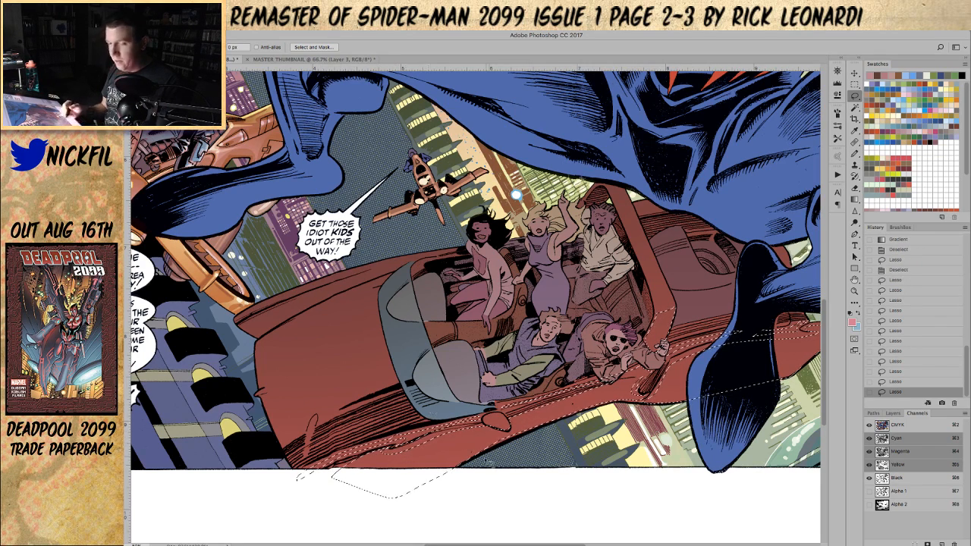
# - Use the Magic Wand to remove the boot, the white page margin and small non-car areas from the selection
pyautogui.click(855, 280)
pyautogui.moveTo(683, 307); pyautogui.dragTo(540, 330)
pyautogui.click(854, 107)
pyautogui.keyDown('shift'); pyautogui.click(578, 402); pyautogui.keyUp('shift')
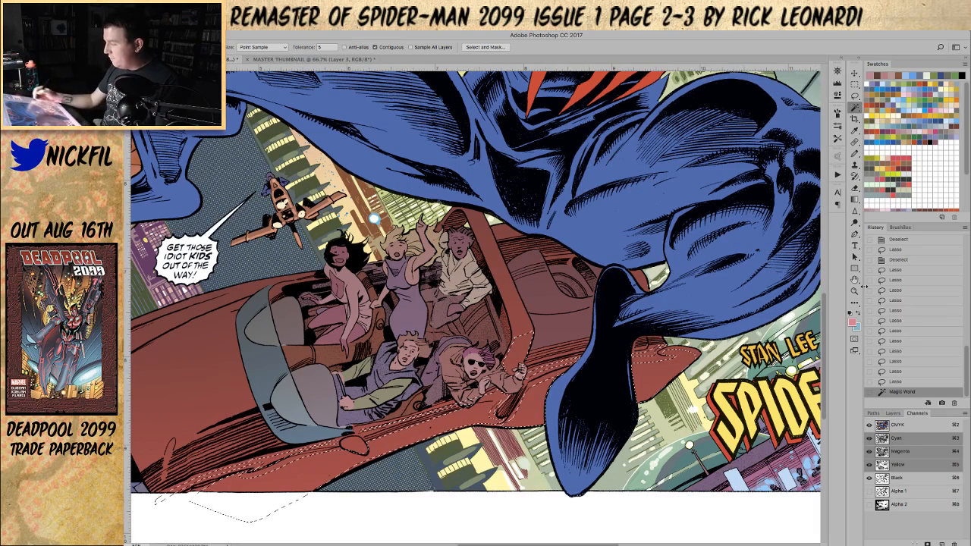
pyautogui.click(854, 281)
pyautogui.moveTo(549, 415); pyautogui.dragTo(614, 349)
pyautogui.press('w')
pyautogui.keyDown('shift'); pyautogui.click(319, 438); pyautogui.keyUp('shift')
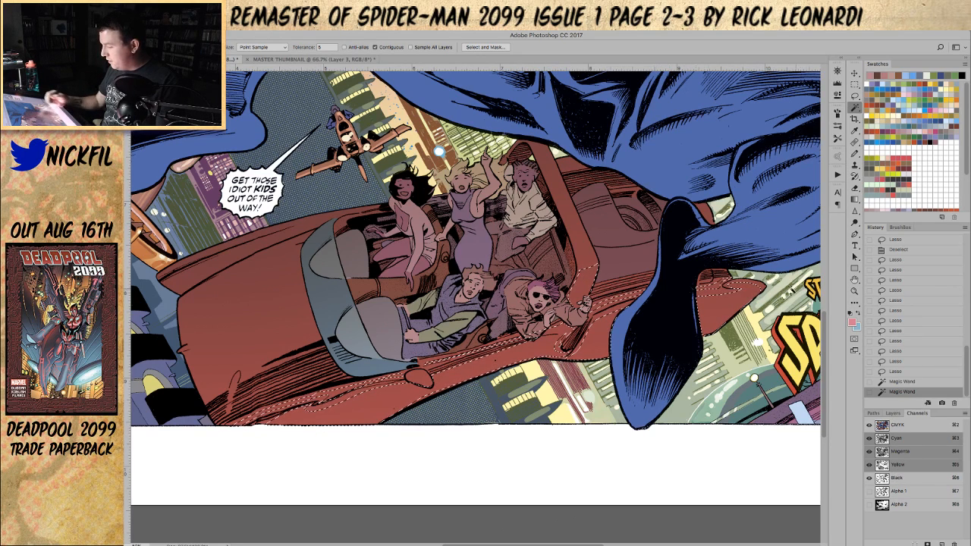
pyautogui.keyDown('shift'); pyautogui.click(708, 285); pyautogui.keyUp('shift')
pyautogui.keyDown('shift'); pyautogui.click(585, 305); pyautogui.keyUp('shift')
# - Set the Gradient tool to Screen mode at 50% opacity, and check the artwork with the selection edges hidden
pyautogui.press('space')
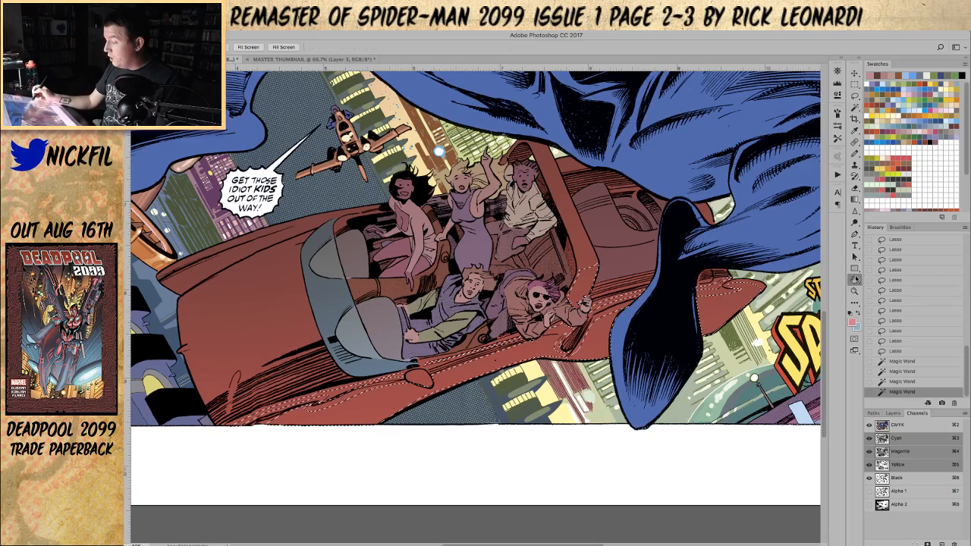
pyautogui.moveTo(438, 152); pyautogui.dragTo(379, 180)
pyautogui.press('l')
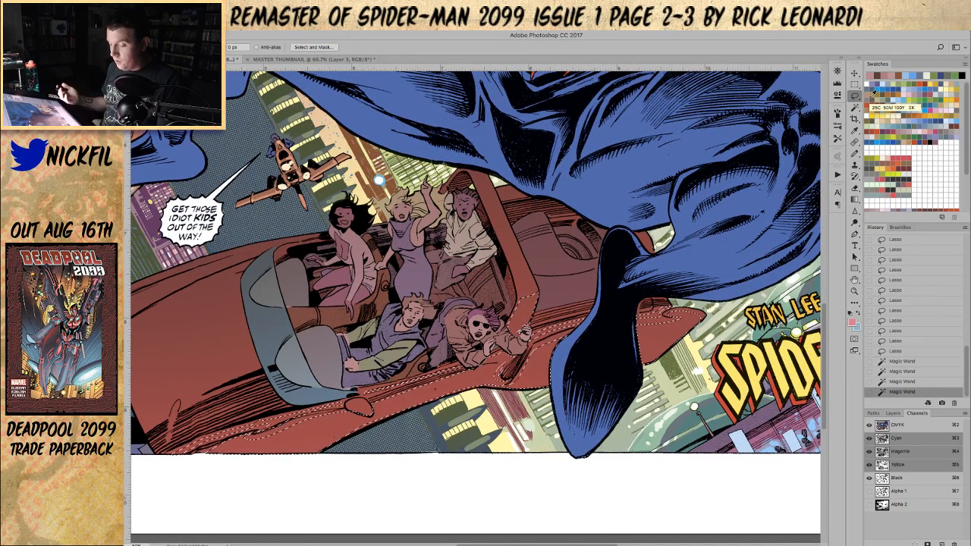
pyautogui.press('z')
pyautogui.keyDown('alt'); pyautogui.click(533, 435); pyautogui.keyUp('alt')
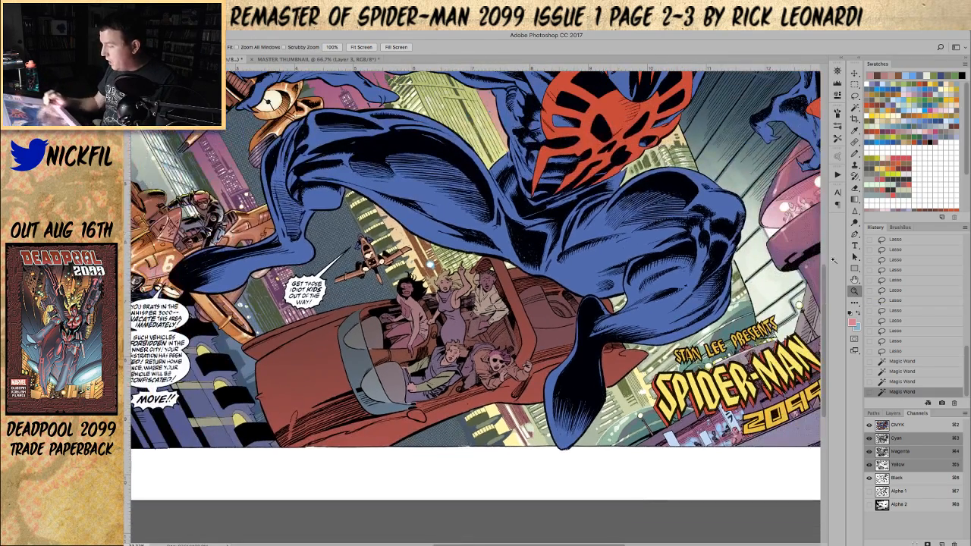
pyautogui.click(856, 198)
pyautogui.click(302, 47)
pyautogui.click(303, 93)
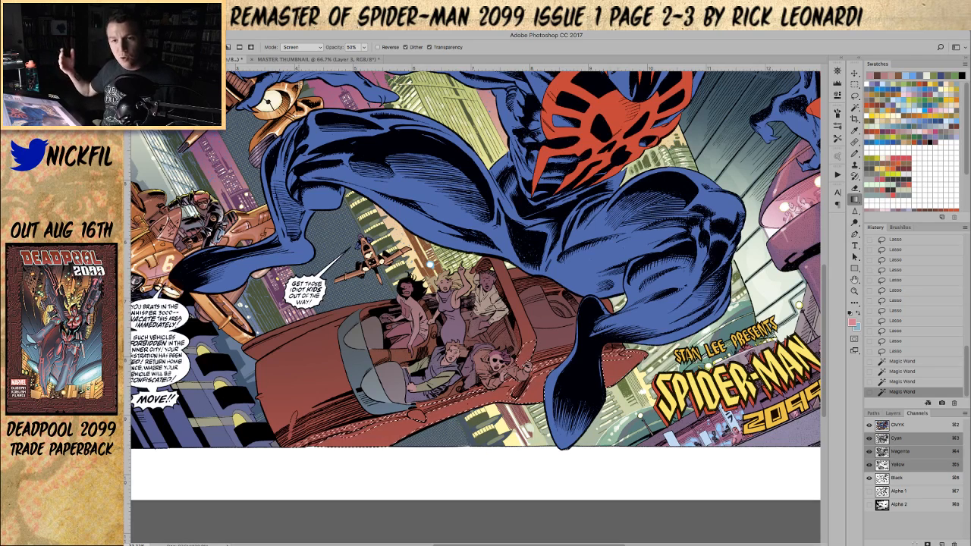
pyautogui.press('super+h')
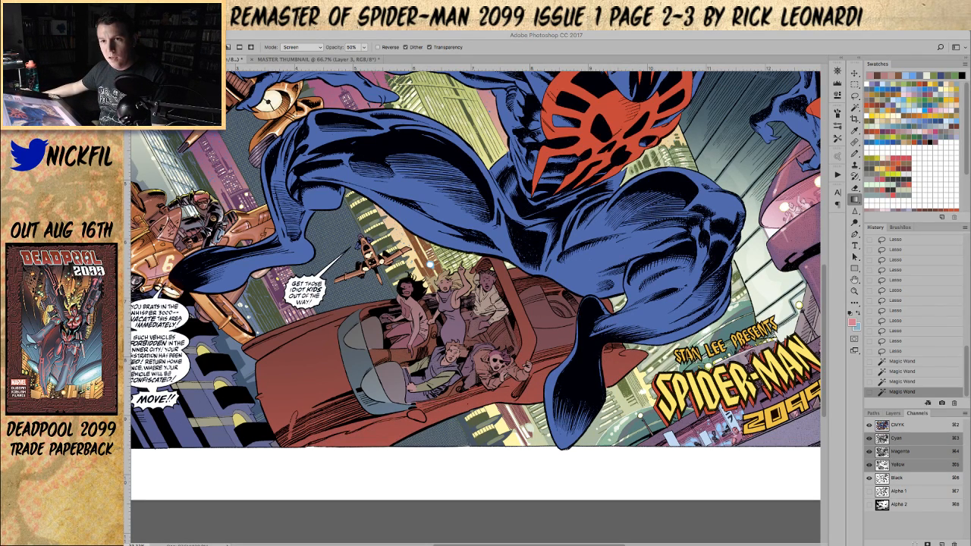
pyautogui.click(365, 383)
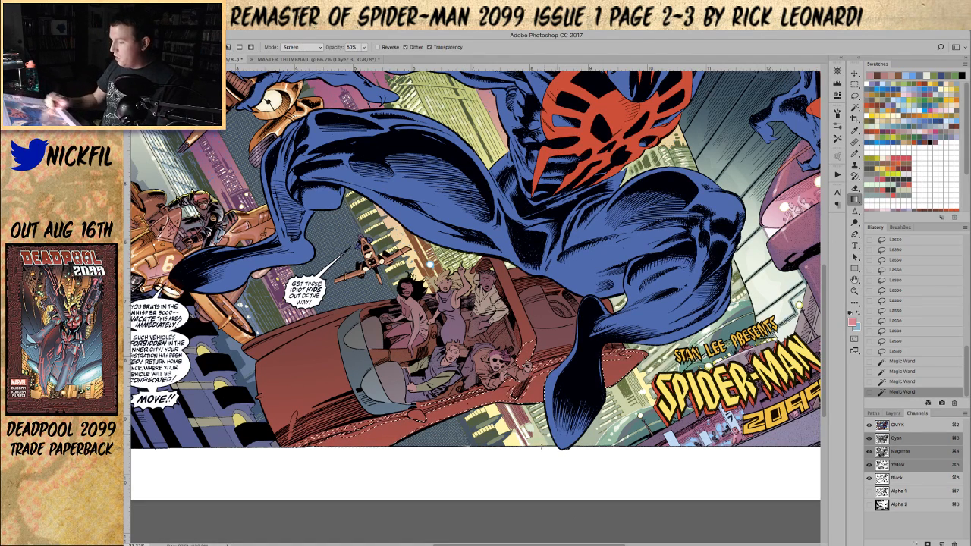
# - Refine the lasso selection around the car's side mirror, and return to the Gradient tool
pyautogui.click(855, 281)
pyautogui.moveTo(589, 410); pyautogui.dragTo(559, 349)
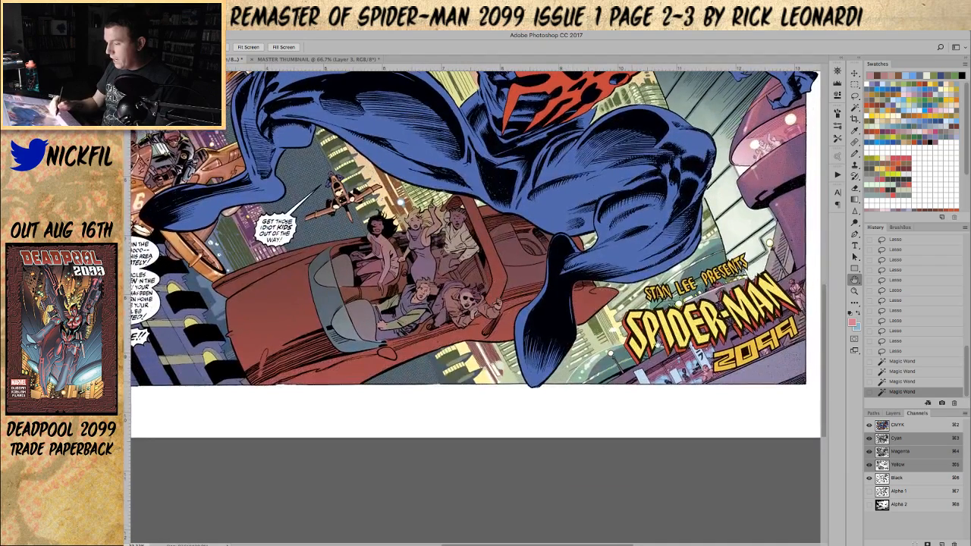
pyautogui.click(855, 190)
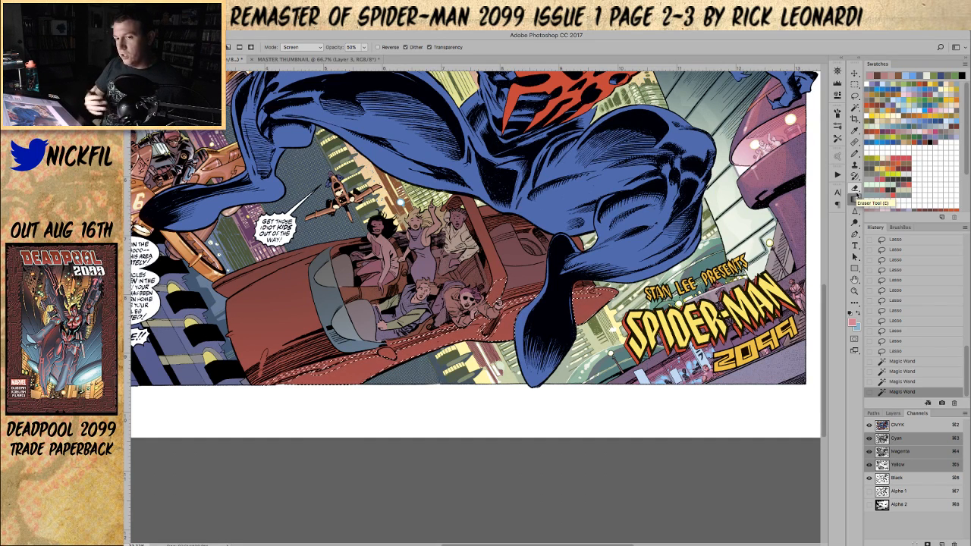
pyautogui.click(856, 97)
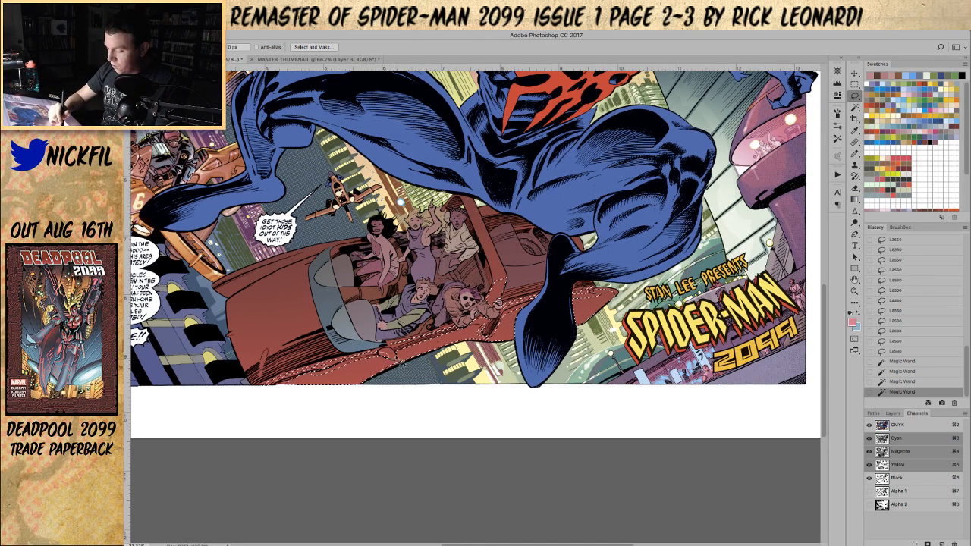
pyautogui.moveTo(394, 356); pyautogui.dragTo(383, 350)
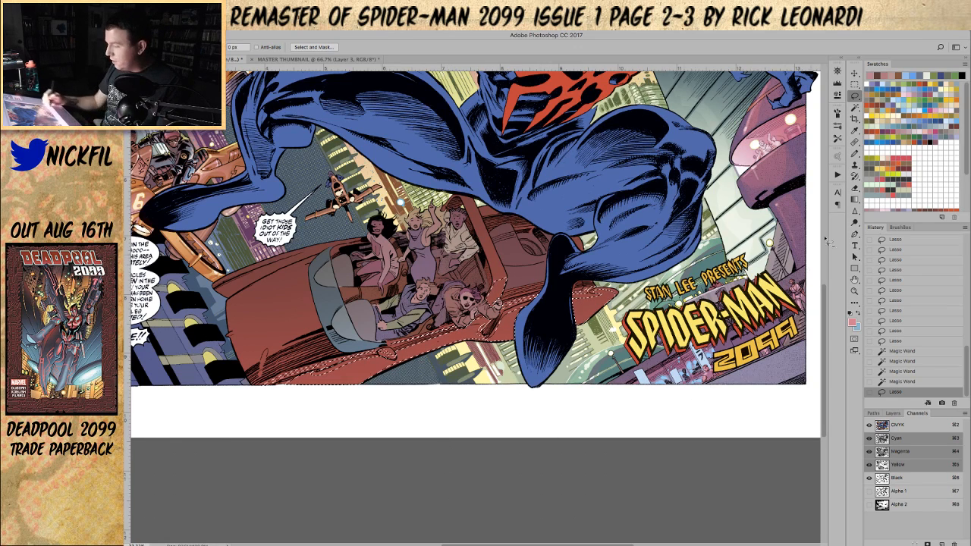
pyautogui.press('g')
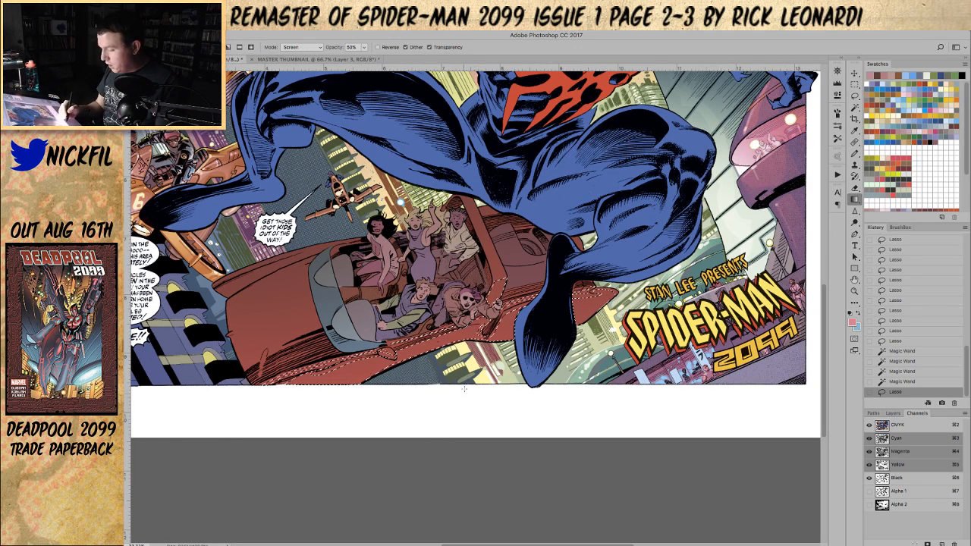
pyautogui.press('l')
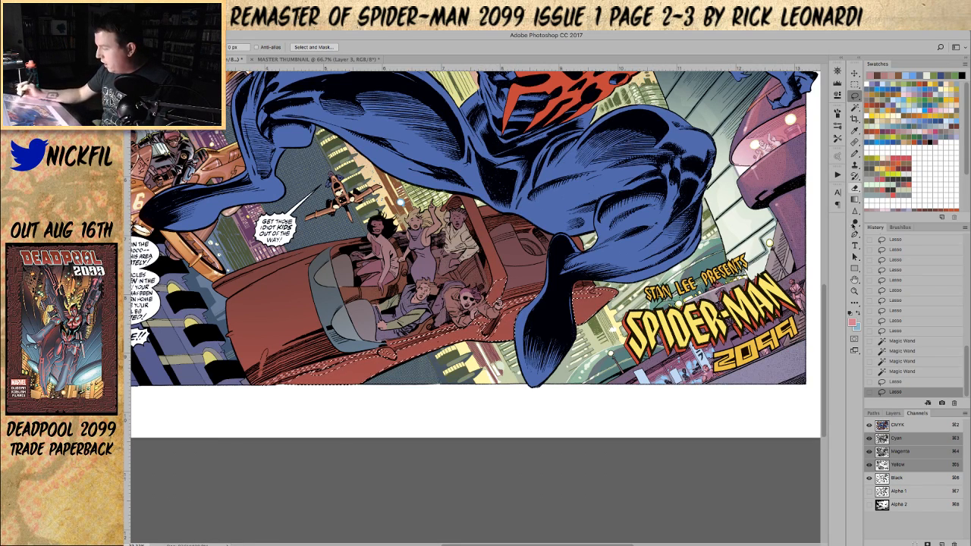
pyautogui.click(855, 199)
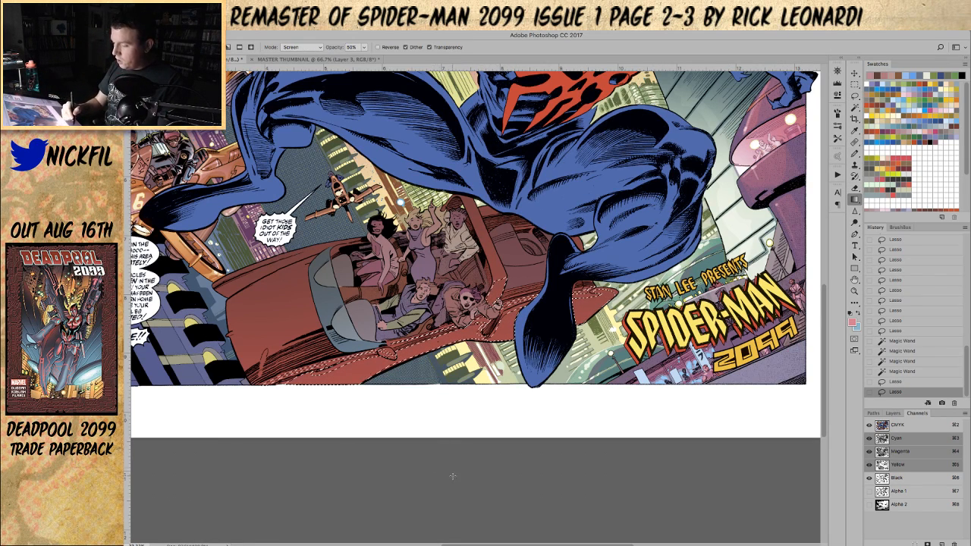
# - Lighten the selected lower side of the car with two pink Screen gradients at 100% opacity, starting below the page
pyautogui.moveTo(445, 455); pyautogui.dragTo(444, 230)
pyautogui.press('super+z')
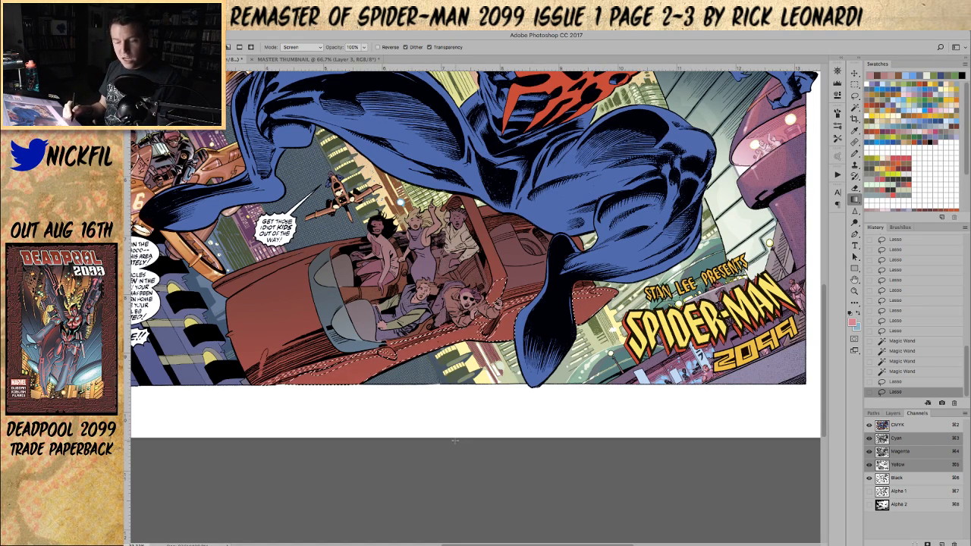
pyautogui.moveTo(450, 474); pyautogui.dragTo(449, 480)
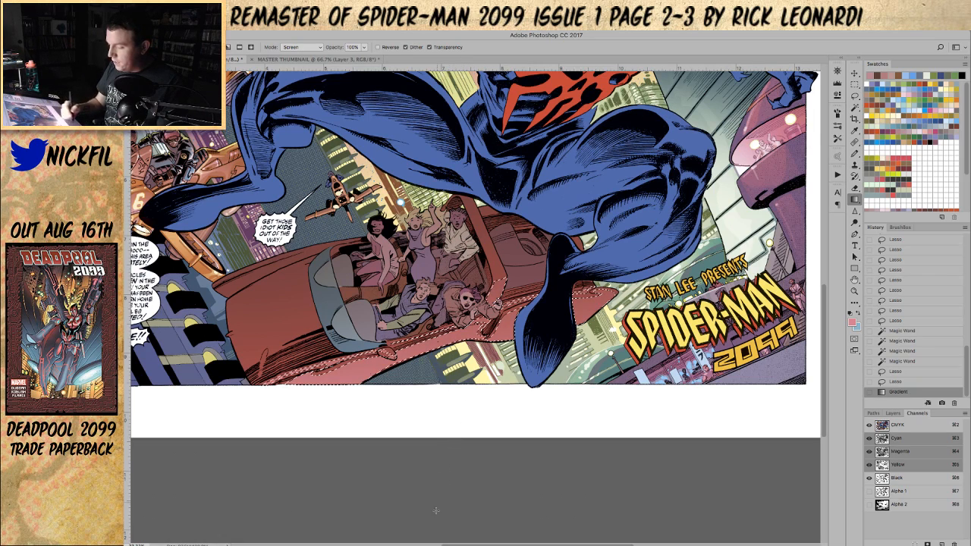
pyautogui.click(300, 47)
pyautogui.click(302, 47)
pyautogui.moveTo(450, 516); pyautogui.dragTo(379, 221)
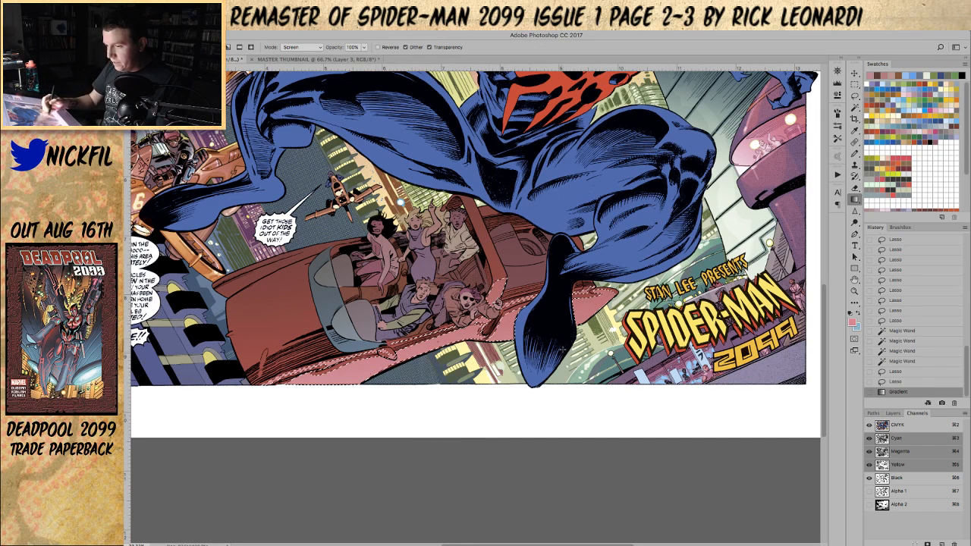
pyautogui.press('super+z')
pyautogui.moveTo(530, 414); pyautogui.dragTo(530, 410)
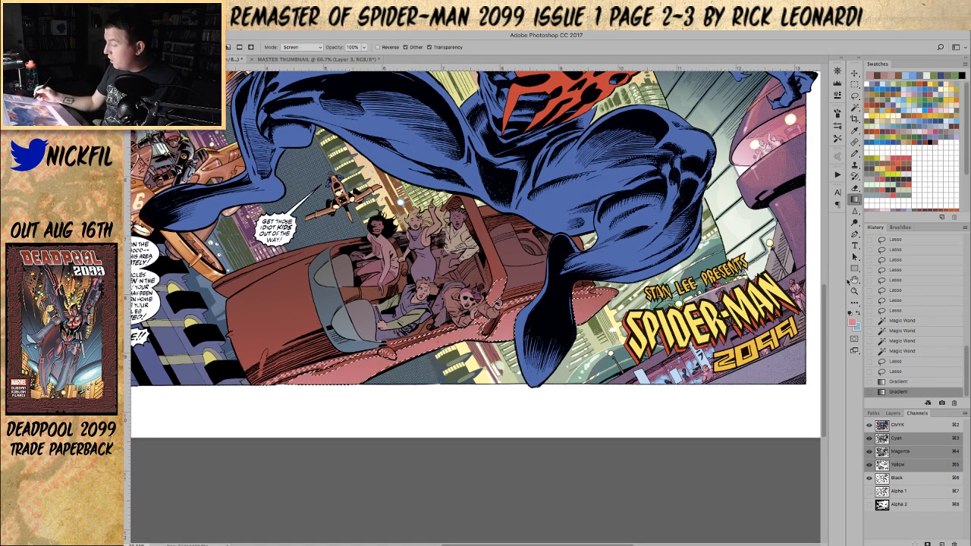
# - Narrow the selection along the front fender and door with the Lasso for a second highlight level
pyautogui.click(851, 280)
pyautogui.moveTo(452, 397); pyautogui.dragTo(498, 394)
pyautogui.click(855, 95)
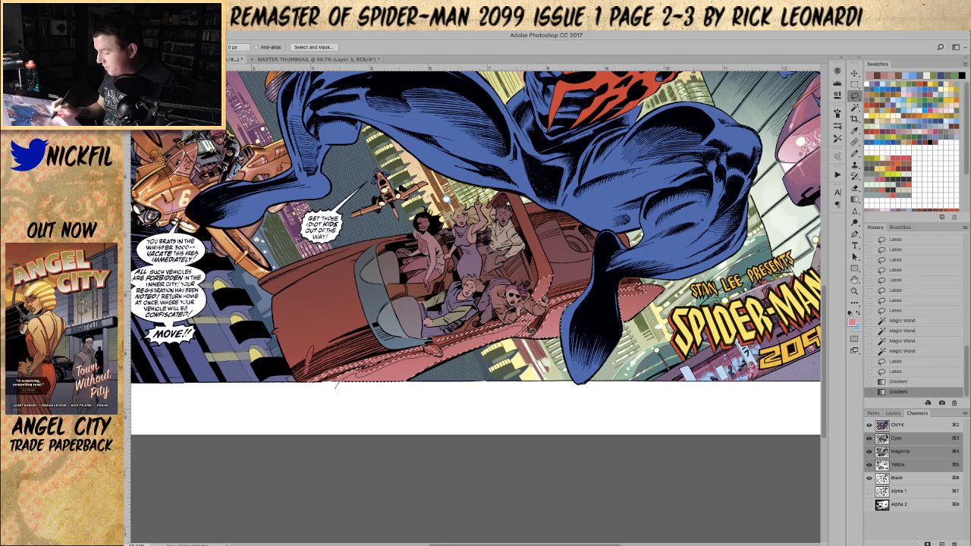
pyautogui.moveTo(484, 382)
pyautogui.mouseDown()
pyautogui.moveTo(308, 420)
pyautogui.moveTo(323, 398)
pyautogui.mouseUp()
pyautogui.moveTo(335, 366)
pyautogui.mouseDown()
pyautogui.moveTo(306, 392)
pyautogui.moveTo(485, 334)
pyautogui.moveTo(520, 307)
pyautogui.mouseUp()
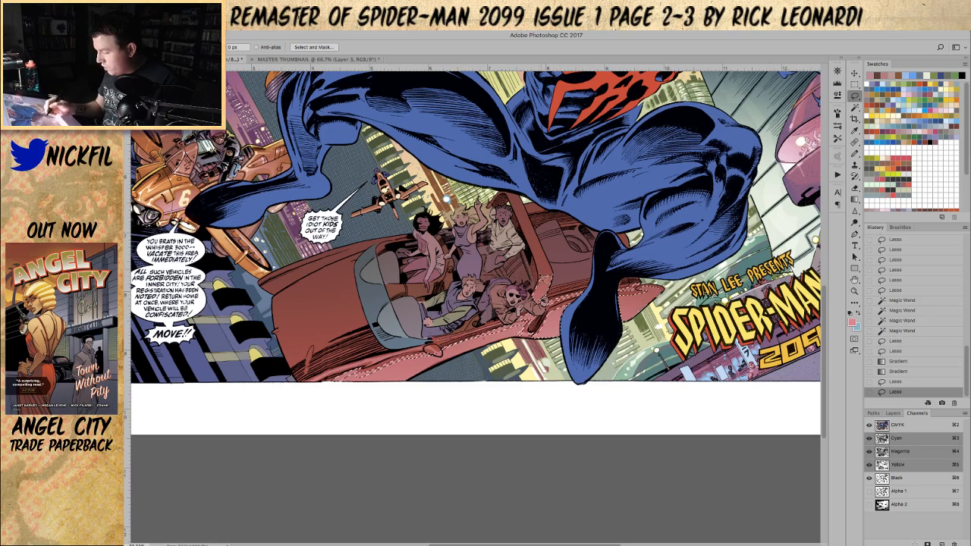
# - Trim the windshield pillar and the upper edges of the rear door and tail out of the selection
pyautogui.moveTo(560, 260)
pyautogui.mouseDown()
pyautogui.moveTo(510, 308)
pyautogui.moveTo(537, 318)
pyautogui.moveTo(548, 256)
pyautogui.mouseUp()
pyautogui.moveTo(586, 283)
pyautogui.mouseDown()
pyautogui.moveTo(572, 297)
pyautogui.moveTo(606, 279)
pyautogui.moveTo(635, 297)
pyautogui.moveTo(649, 275)
pyautogui.mouseUp()
pyautogui.moveTo(519, 330); pyautogui.dragTo(559, 326)
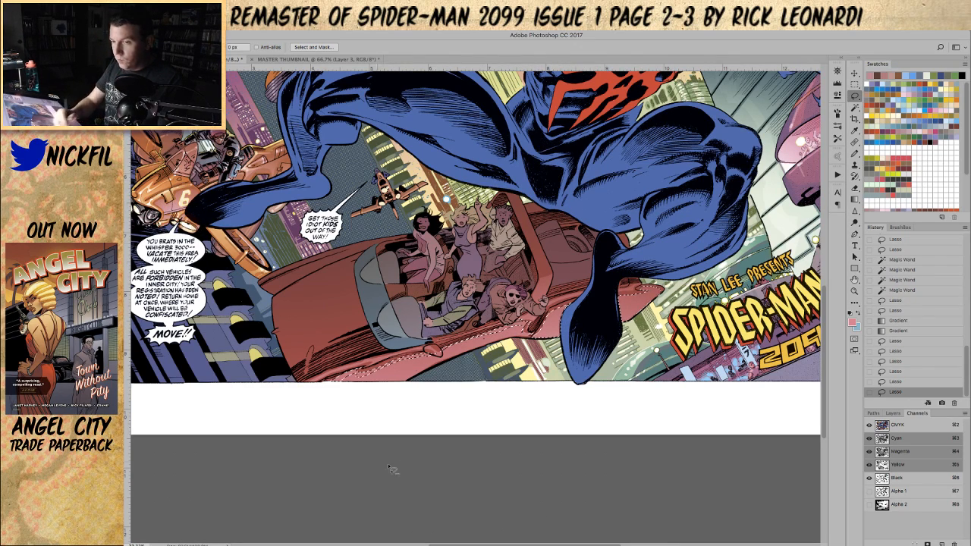
pyautogui.moveTo(567, 319)
pyautogui.mouseDown()
pyautogui.moveTo(630, 310)
pyautogui.moveTo(548, 356)
pyautogui.mouseUp()
pyautogui.moveTo(619, 301)
pyautogui.mouseDown()
pyautogui.moveTo(685, 266)
pyautogui.moveTo(629, 411)
pyautogui.moveTo(651, 316)
pyautogui.mouseUp()
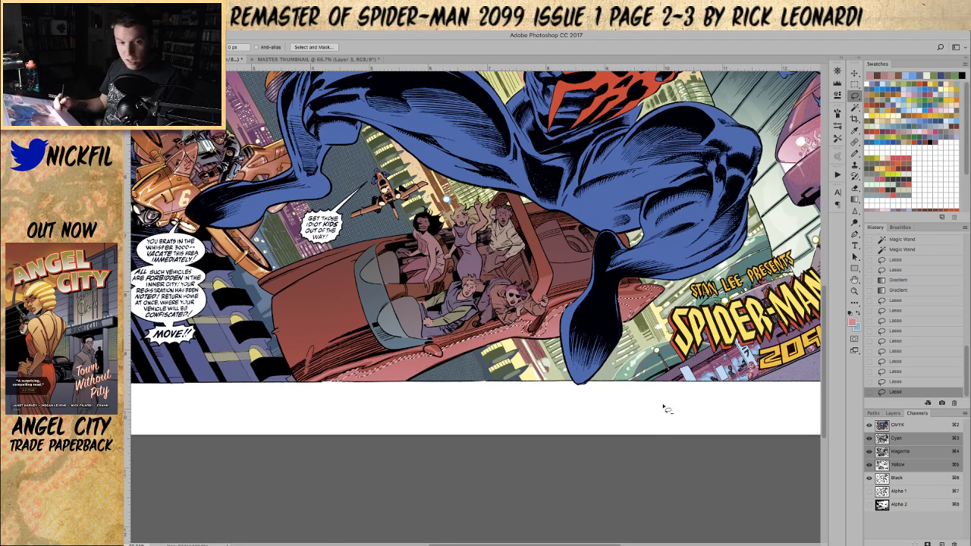
# - Refine the lower-side highlight selection around the car's side mirror with the Lasso
pyautogui.click(855, 281)
pyautogui.moveTo(506, 402); pyautogui.dragTo(467, 391)
pyautogui.press('l')
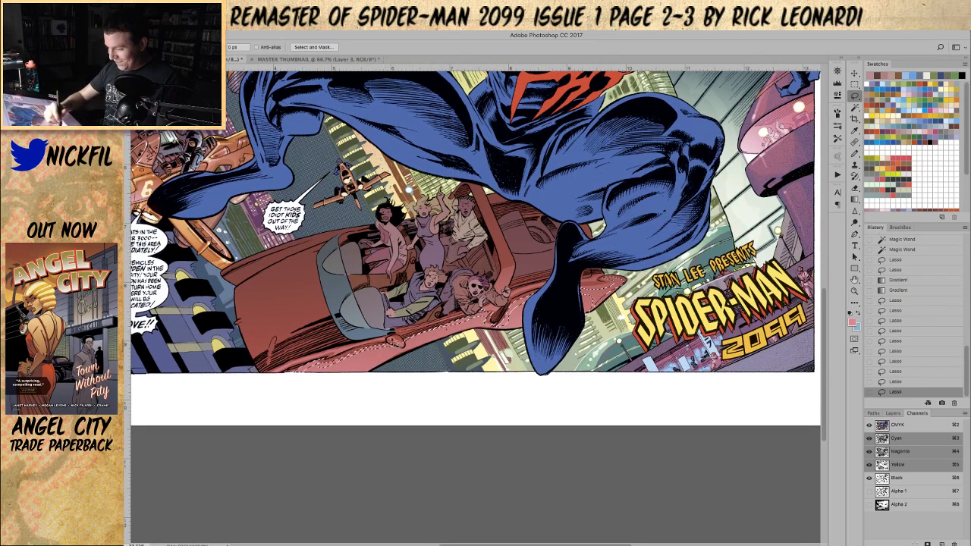
pyautogui.moveTo(389, 349); pyautogui.dragTo(405, 340)
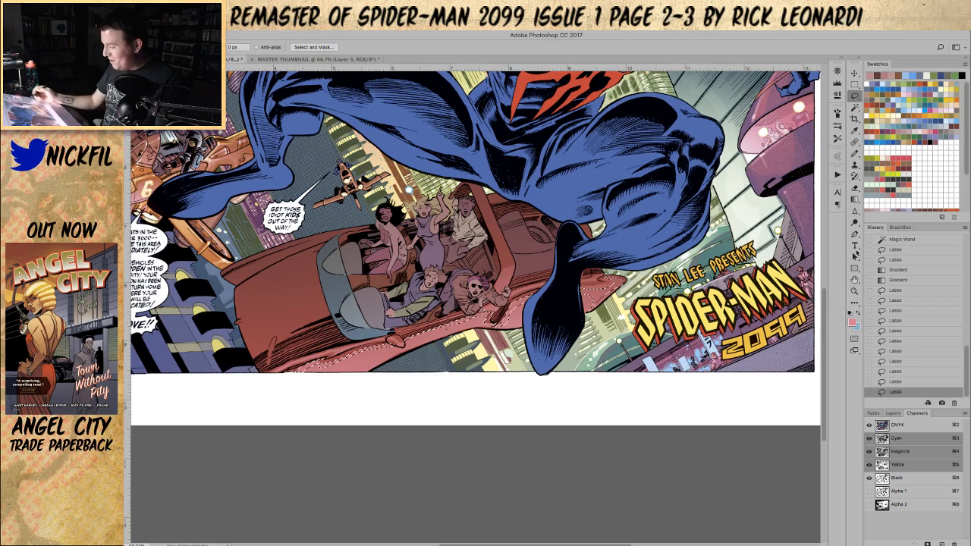
# - Lighten the selected fender and door strip with two pink Screen gradients at 100% opacity, pulled up from below the page
pyautogui.press('g')
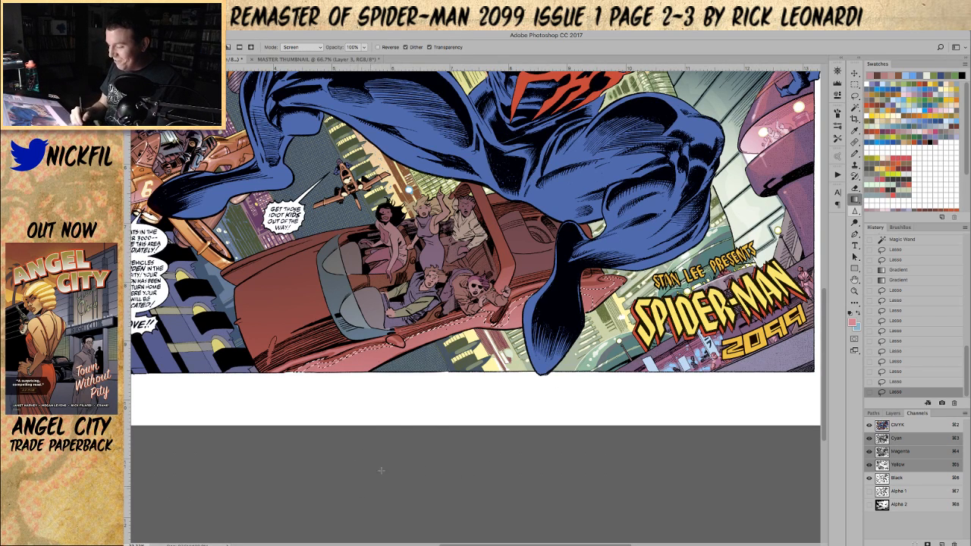
pyautogui.press('z')
pyautogui.hotkey('ctrl', '0')
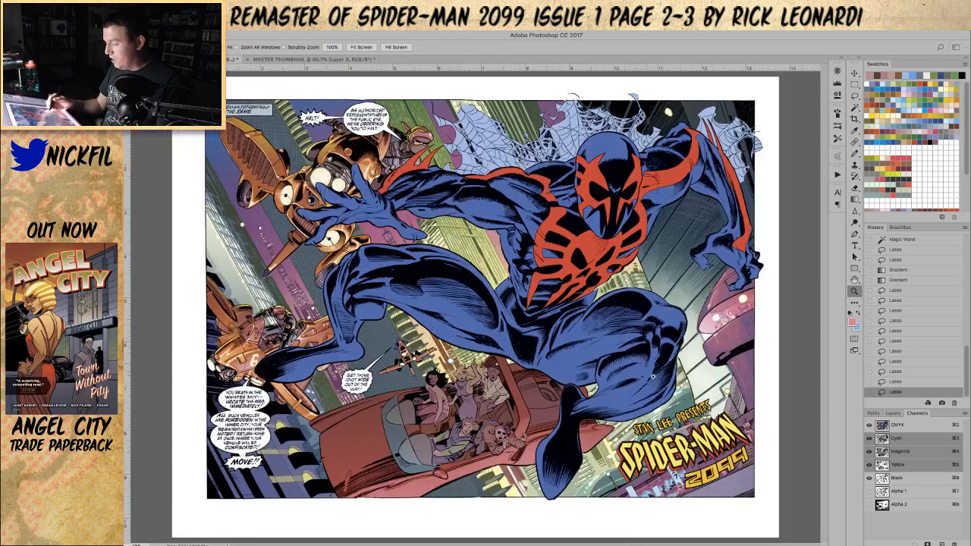
pyautogui.click(855, 198)
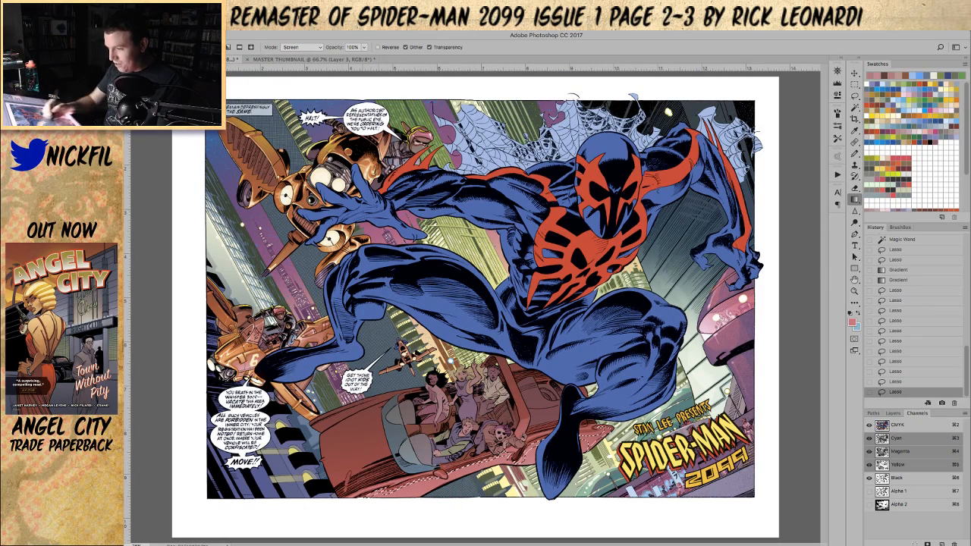
pyautogui.click(300, 47)
pyautogui.click(301, 48)
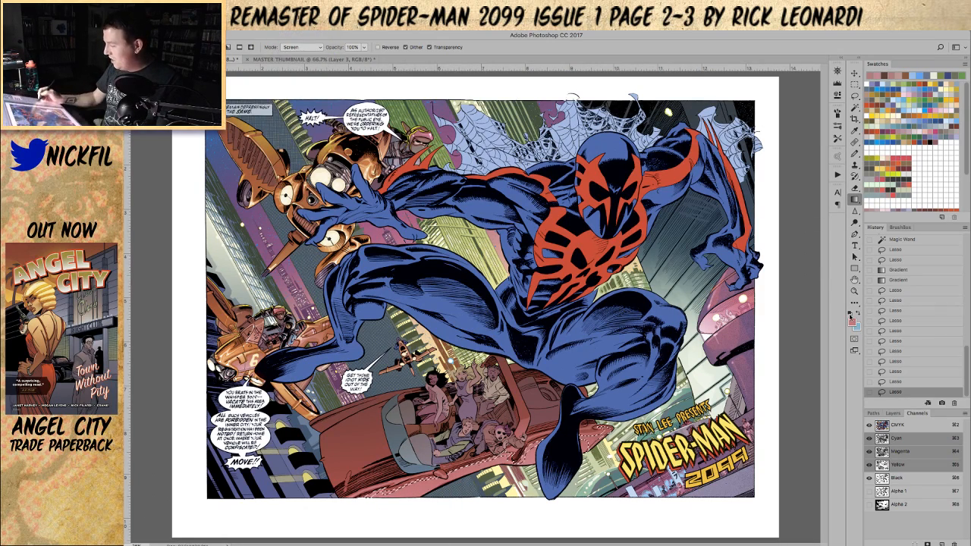
pyautogui.press('z')
pyautogui.click(465, 460)
pyautogui.click(466, 460)
pyautogui.press('h')
pyautogui.moveTo(511, 412); pyautogui.dragTo(505, 223)
pyautogui.press('g')
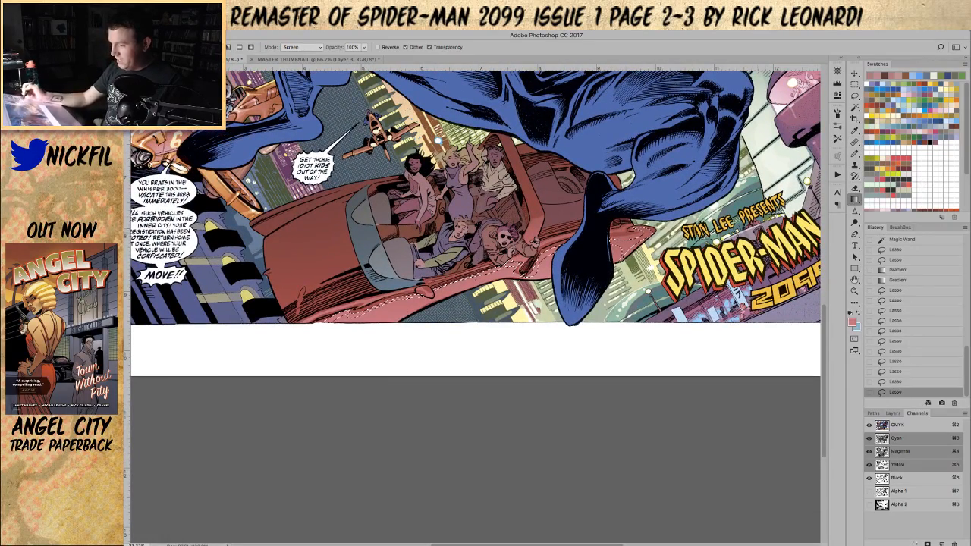
pyautogui.moveTo(375, 429); pyautogui.dragTo(397, 342)
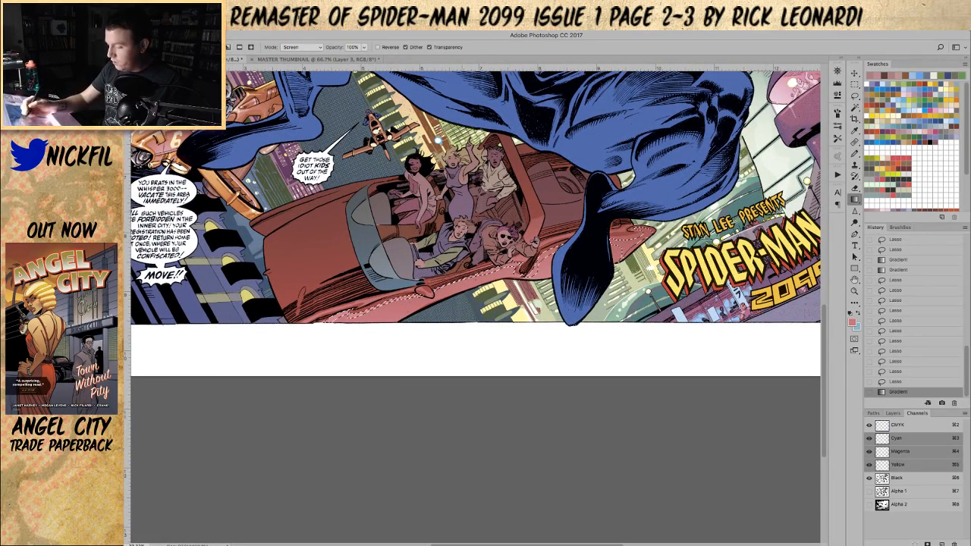
pyautogui.moveTo(437, 430); pyautogui.dragTo(448, 341)
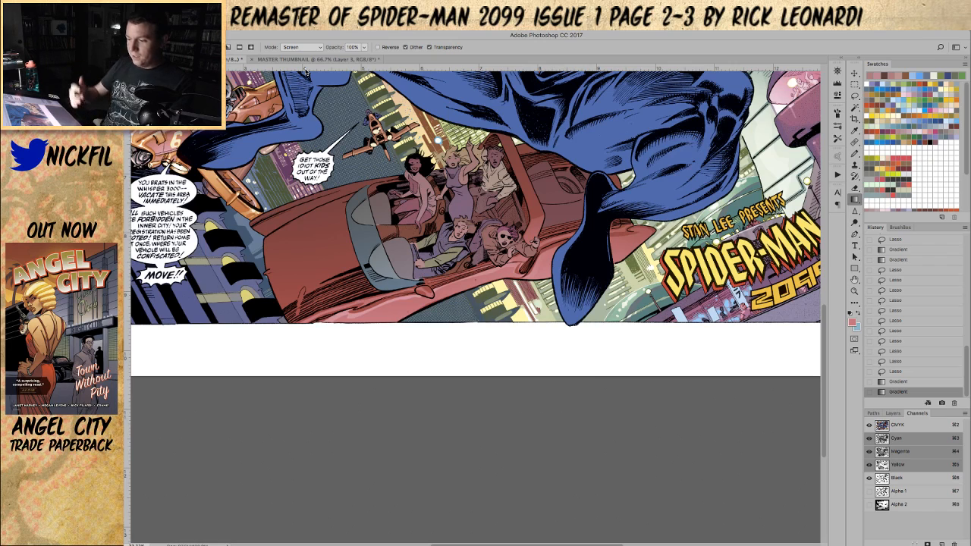
# - Build up the selected highlight with further Screen gradients near the side mirror and the tail, and deselect
pyautogui.click(855, 280)
pyautogui.moveTo(446, 448); pyautogui.dragTo(476, 481)
pyautogui.click(855, 199)
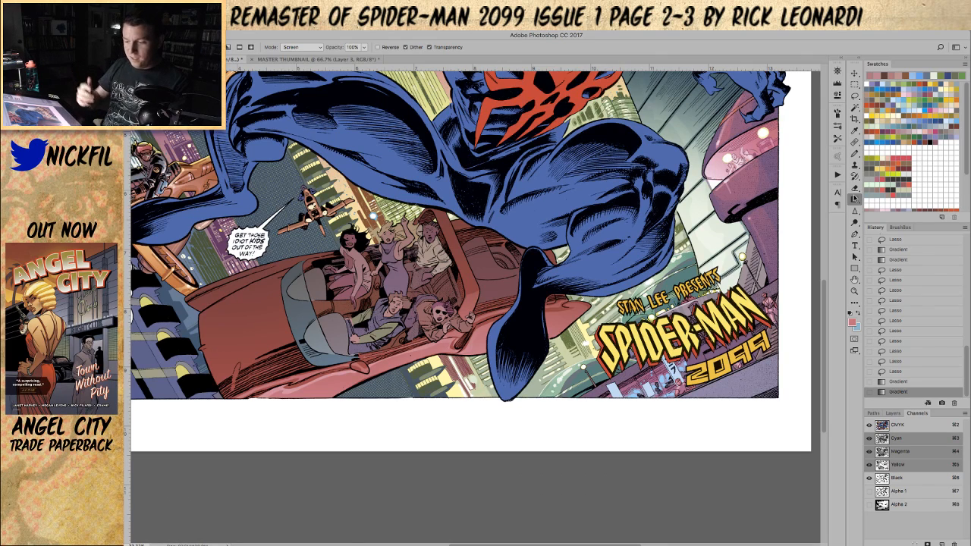
pyautogui.moveTo(340, 414); pyautogui.dragTo(341, 417)
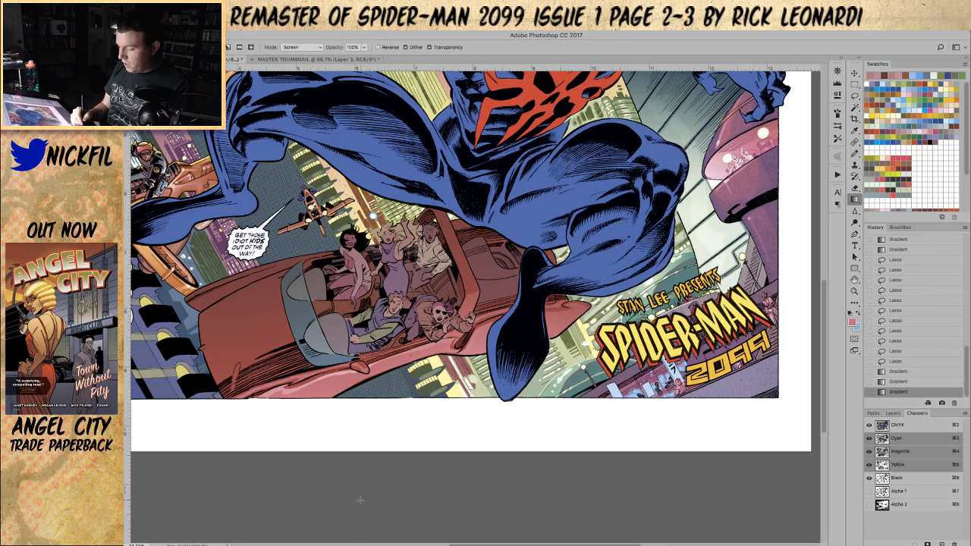
pyautogui.moveTo(354, 345); pyautogui.dragTo(352, 482)
pyautogui.moveTo(497, 314); pyautogui.dragTo(500, 442)
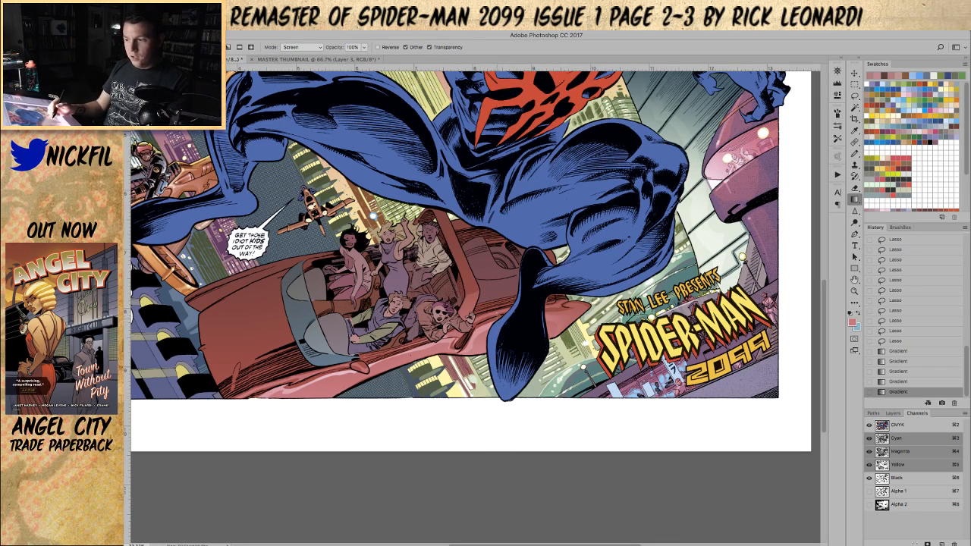
pyautogui.moveTo(498, 309); pyautogui.dragTo(513, 421)
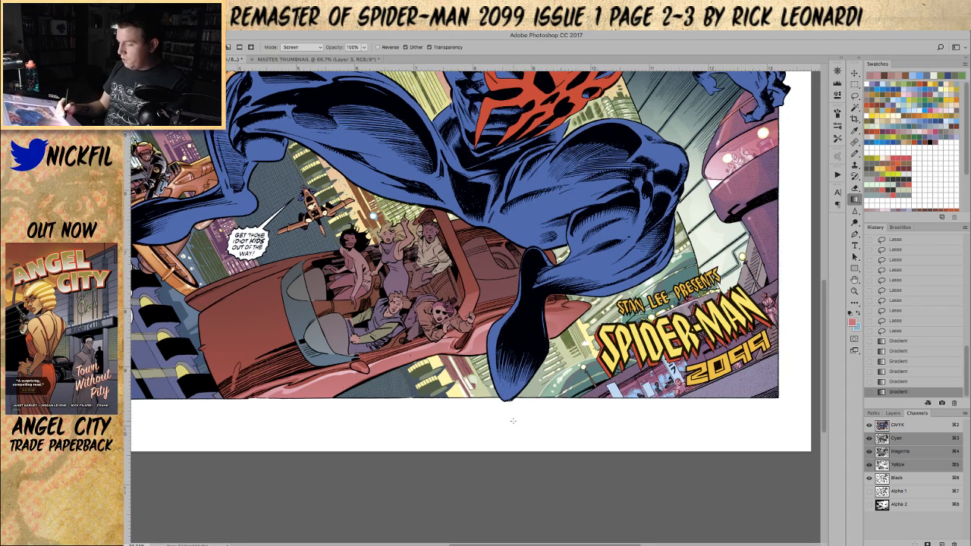
pyautogui.press('l')
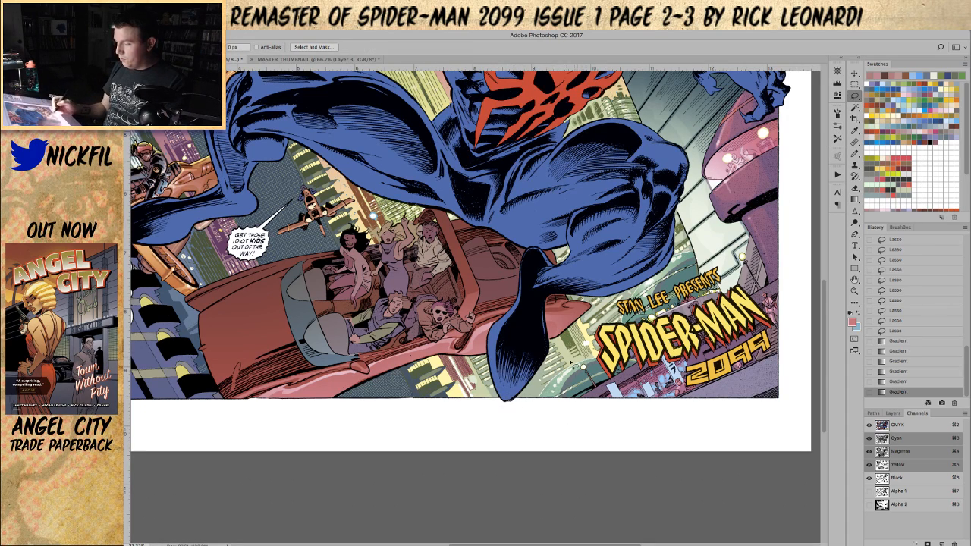
pyautogui.hotkey('ctrl', 'd')
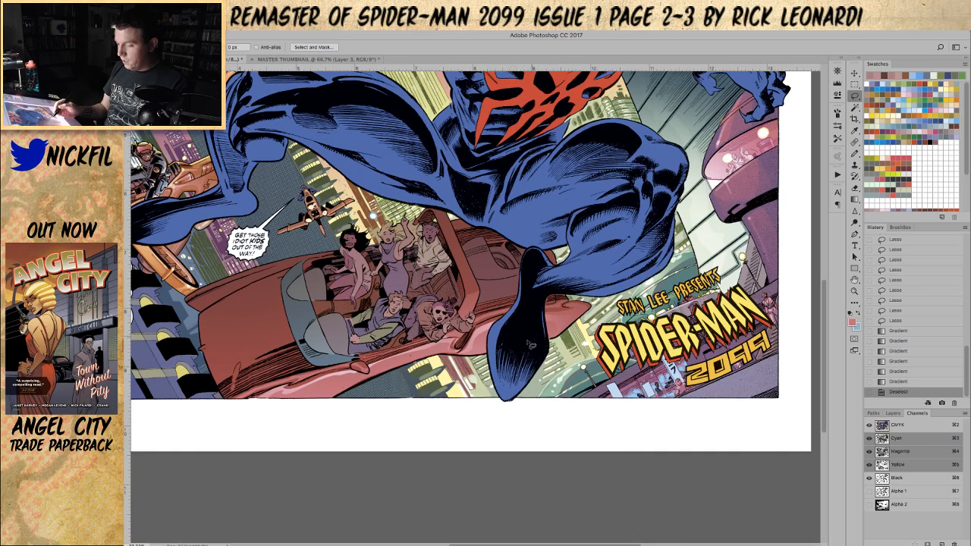
# - Dot light pink highlights on the car's side mirror with the Pencil at 100% opacity
pyautogui.press('b')
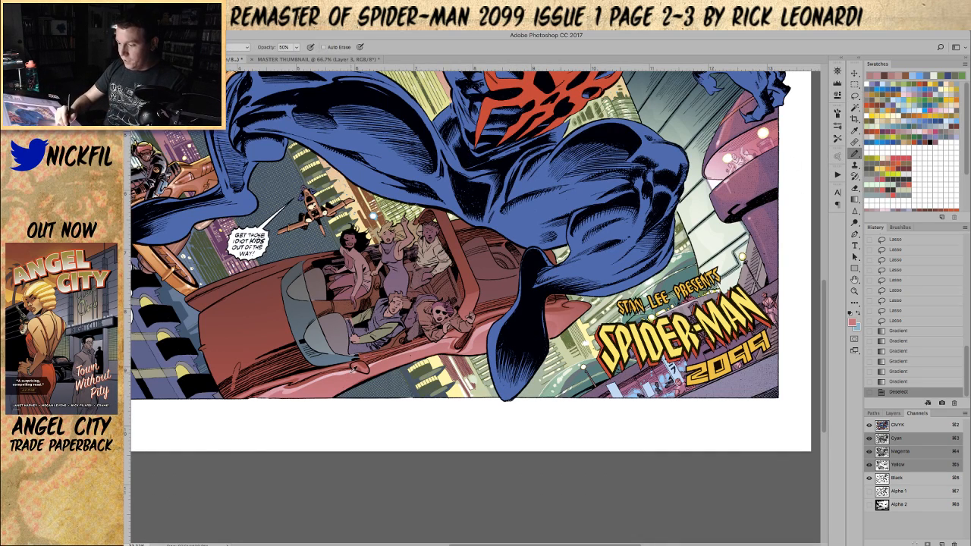
pyautogui.click(230, 50)
pyautogui.click(239, 122)
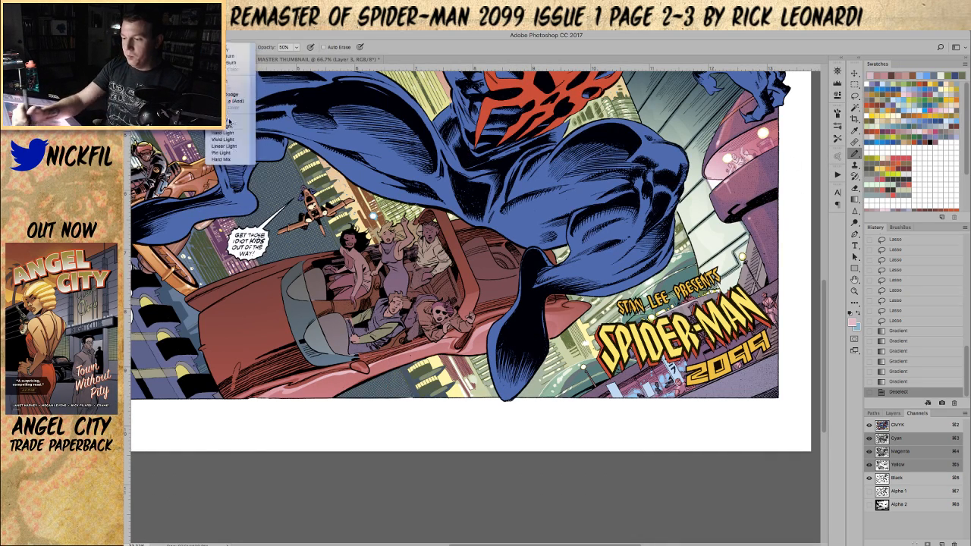
pyautogui.click(363, 367)
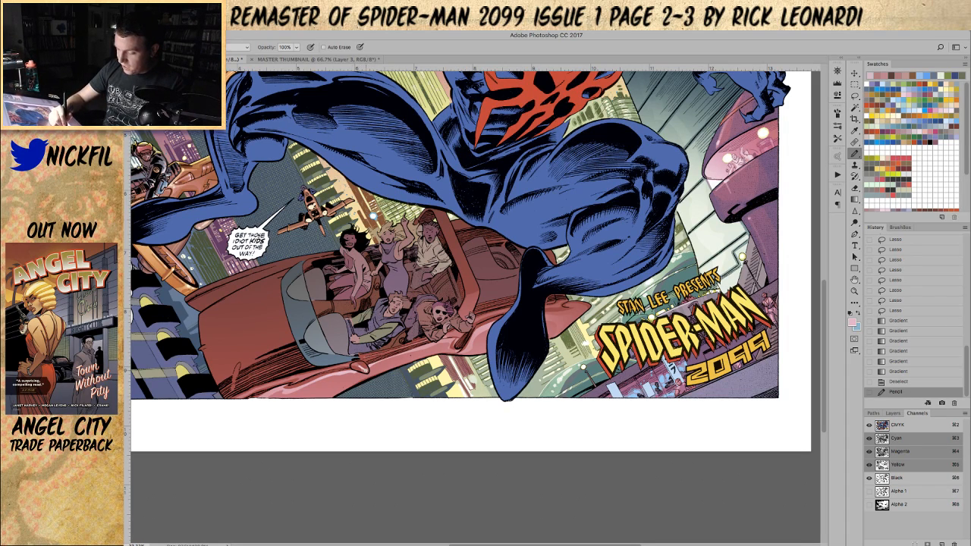
pyautogui.click(363, 367)
pyautogui.click(363, 367)
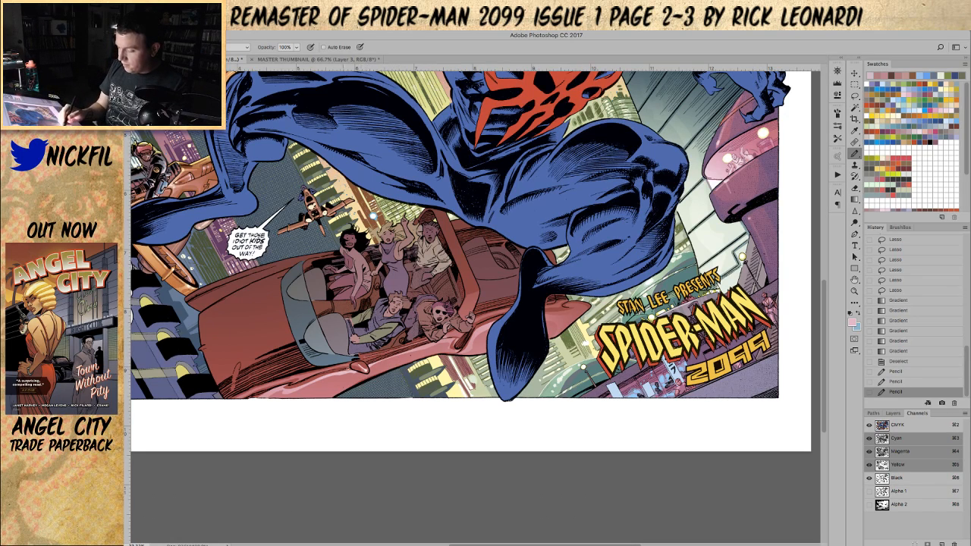
pyautogui.click(343, 372)
pyautogui.click(355, 359)
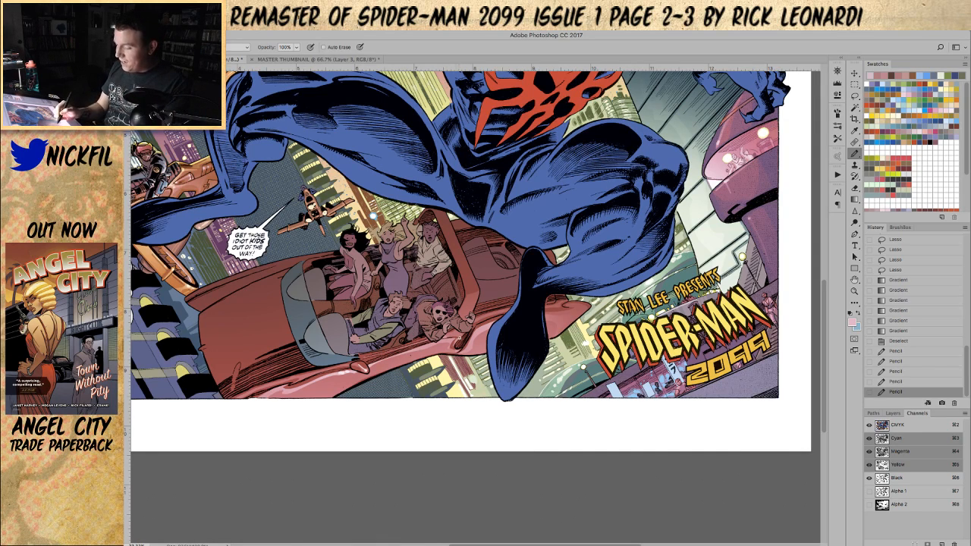
# - Lasso a thin strip on the door below the sunglasses passenger, lighten it with a light pink Screen gradient, and deselect
pyautogui.press('l')
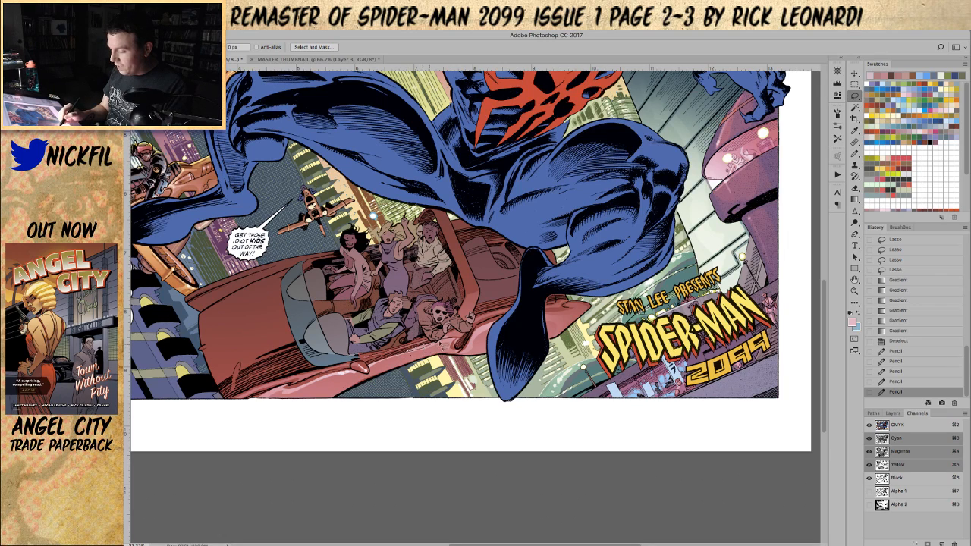
pyautogui.moveTo(435, 344); pyautogui.dragTo(448, 339)
pyautogui.click(855, 108)
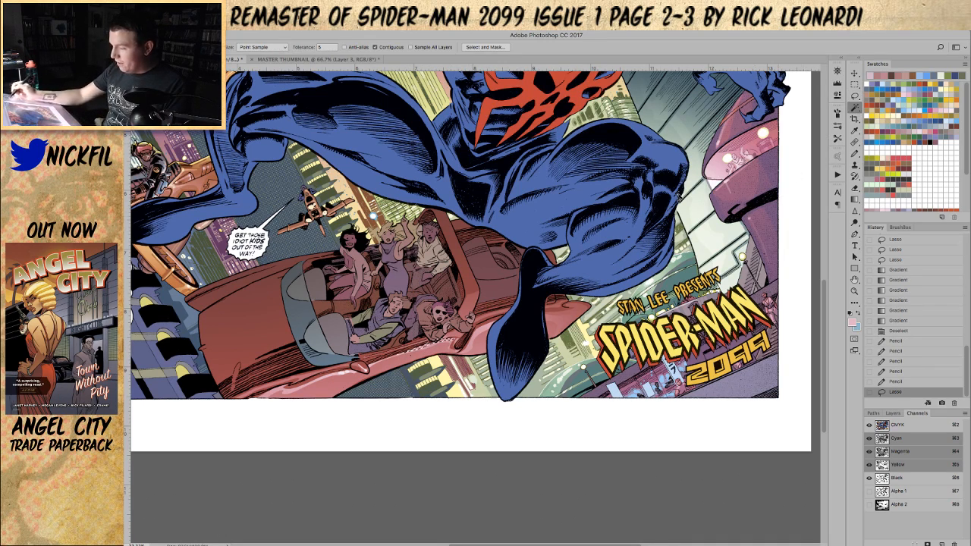
pyautogui.click(418, 346)
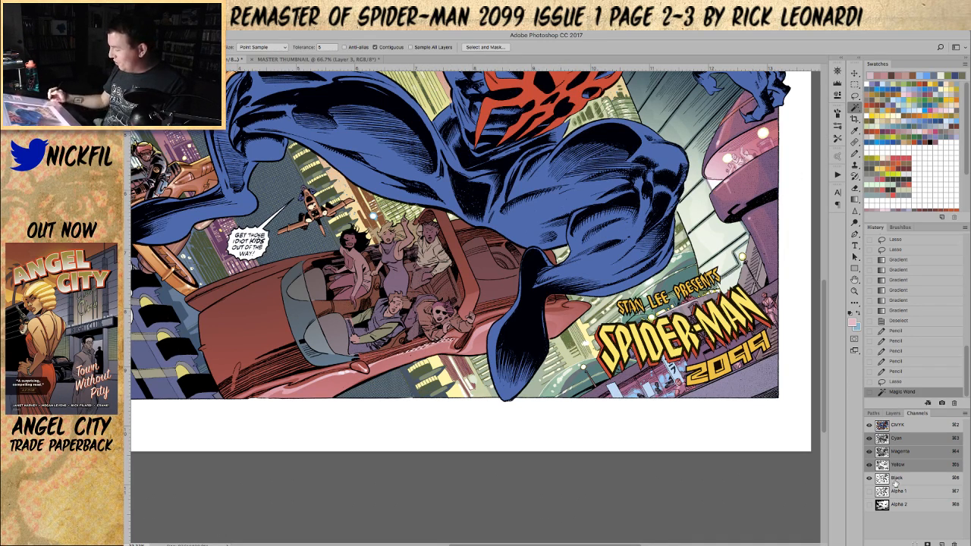
pyautogui.click(436, 343)
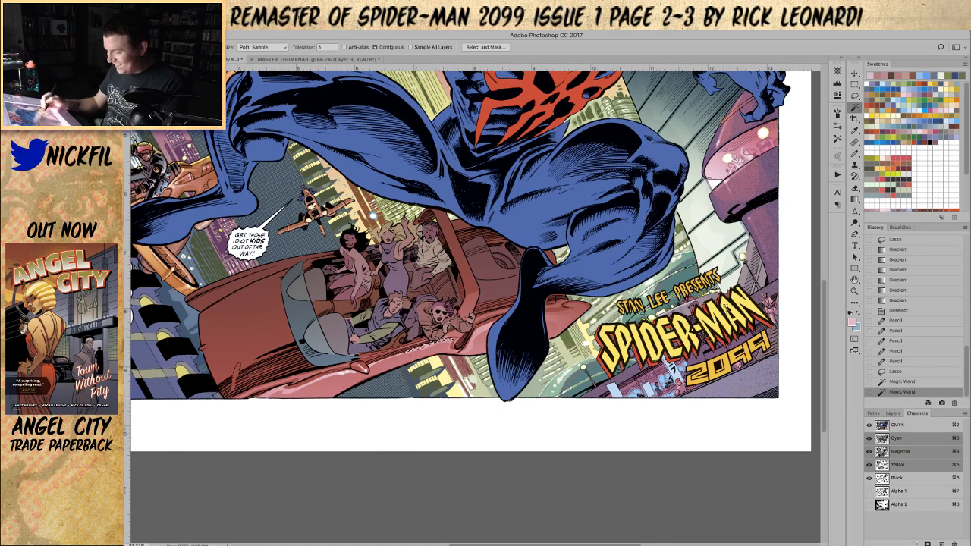
pyautogui.press('g')
pyautogui.moveTo(436, 342); pyautogui.dragTo(427, 408)
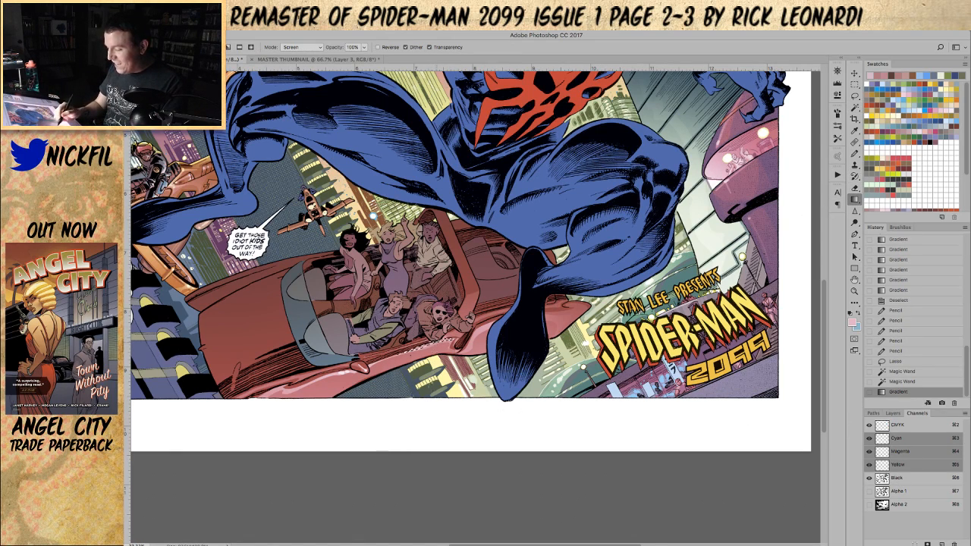
pyautogui.hotkey('ctrl', 'd')
# - Select a highlight across the car's tail, excluding Spider-Man's black foot, lighten it with a light pink Screen gradient, and deselect
pyautogui.click(854, 97)
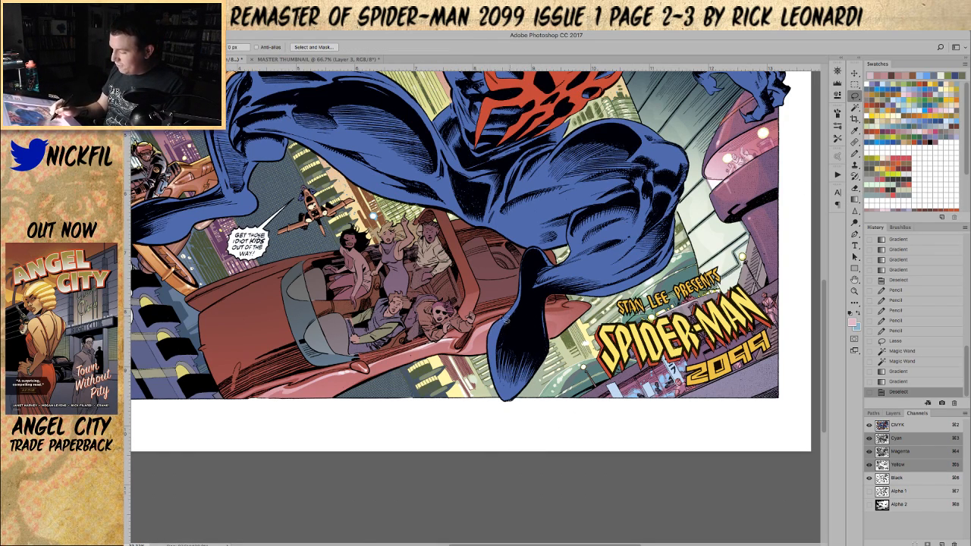
pyautogui.moveTo(477, 338); pyautogui.dragTo(589, 314)
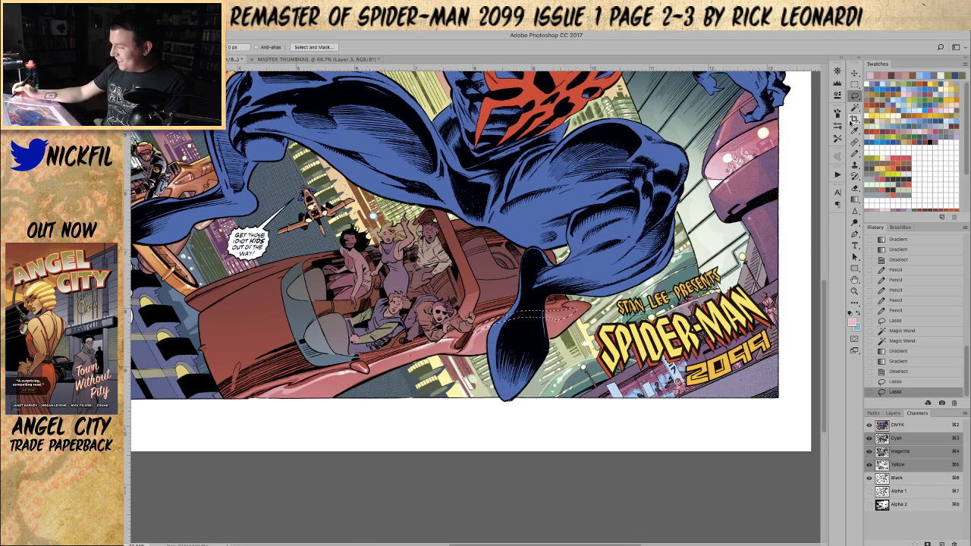
pyautogui.click(855, 108)
pyautogui.keyDown('alt'); pyautogui.click(523, 318); pyautogui.keyUp('alt')
pyautogui.click(854, 200)
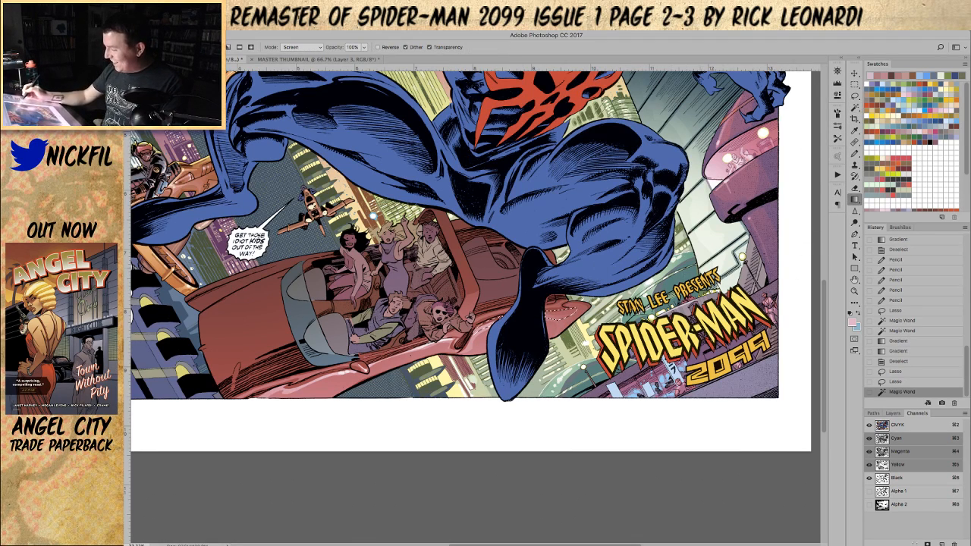
pyautogui.moveTo(514, 407); pyautogui.dragTo(522, 318)
pyautogui.press('super+d')
pyautogui.click(854, 291)
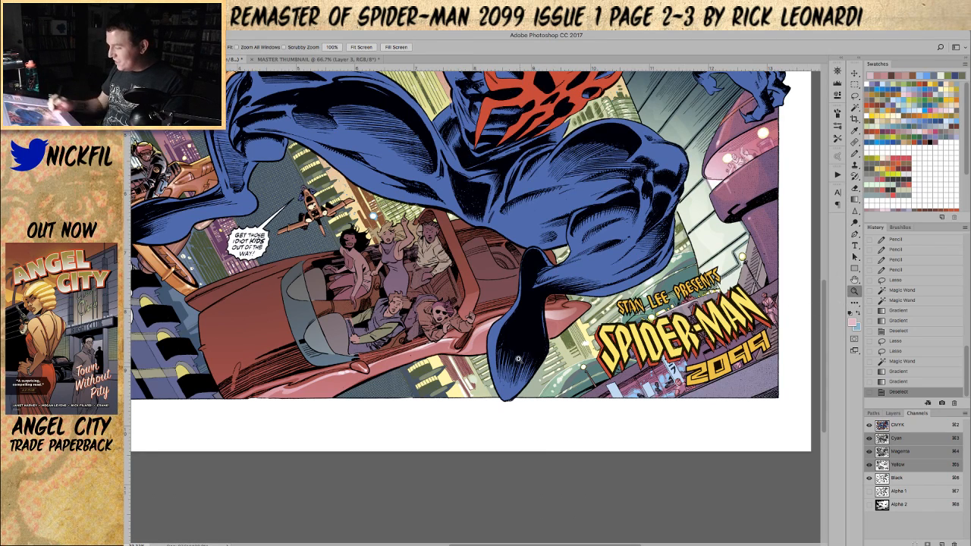
pyautogui.click(854, 153)
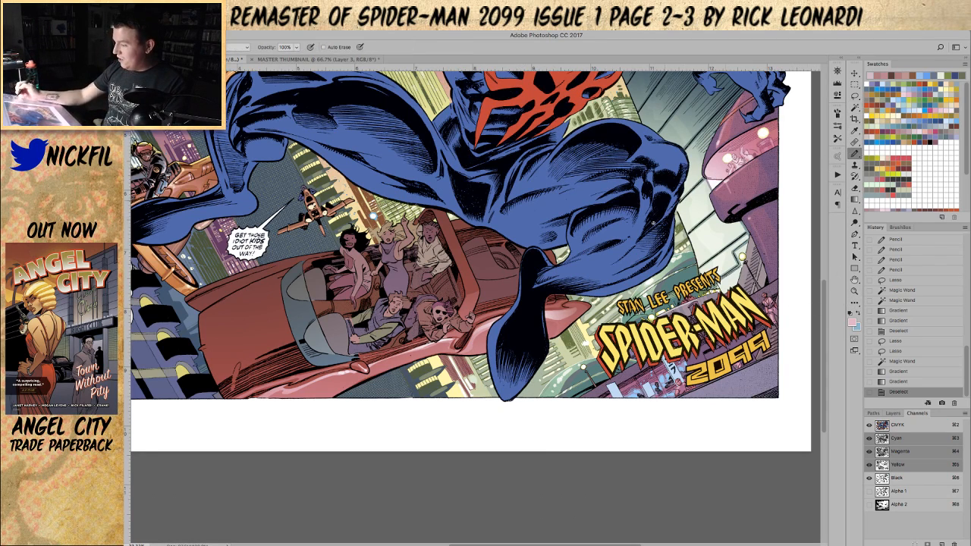
pyautogui.moveTo(567, 301); pyautogui.dragTo(571, 307)
pyautogui.hotkey('ctrl', 'z')
# - Lasso a strip along the upper edge of the car's tail on both sides of Spider-Man's foot, fill it with a sampled red, and deselect
pyautogui.press('z')
pyautogui.moveTo(524, 299); pyautogui.dragTo(574, 440)
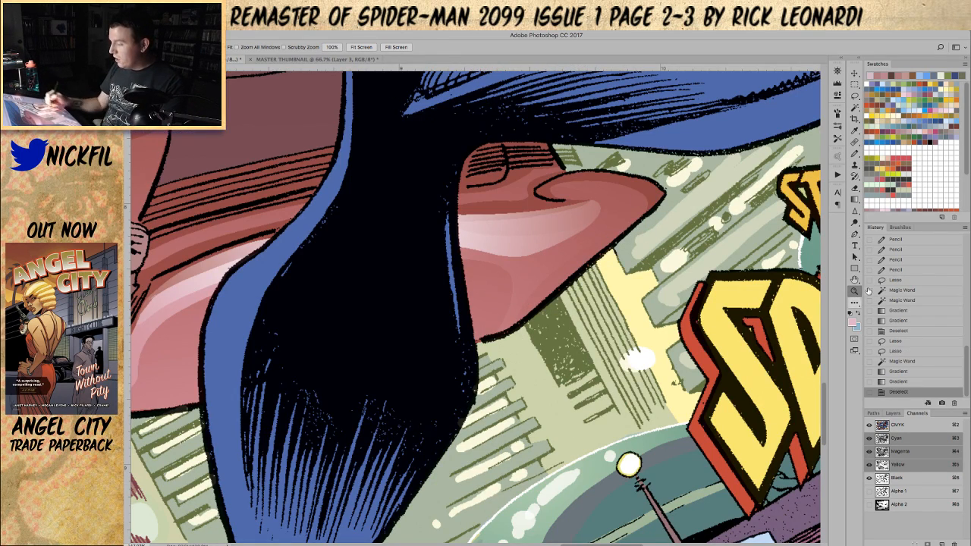
pyautogui.moveTo(569, 292); pyautogui.dragTo(524, 290)
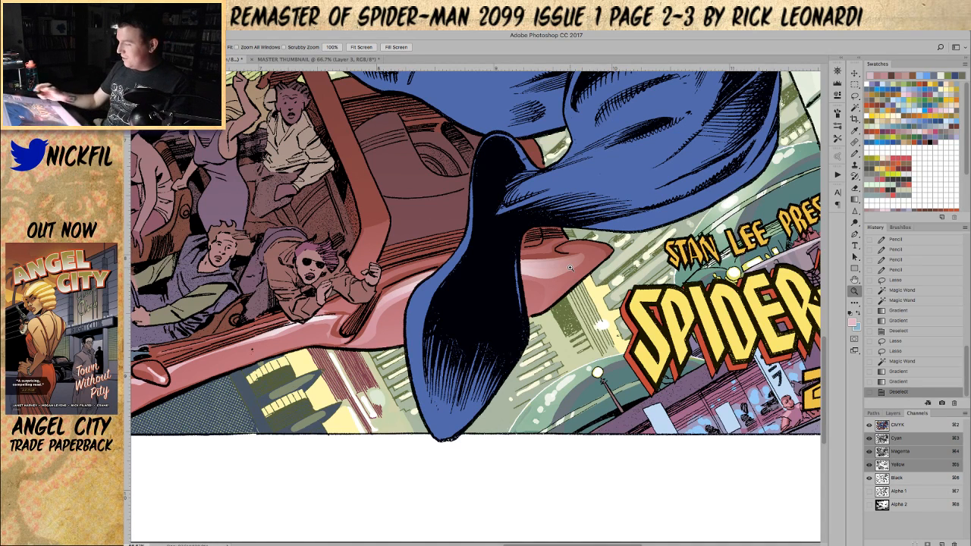
pyautogui.click(854, 280)
pyautogui.moveTo(507, 381); pyautogui.dragTo(547, 414)
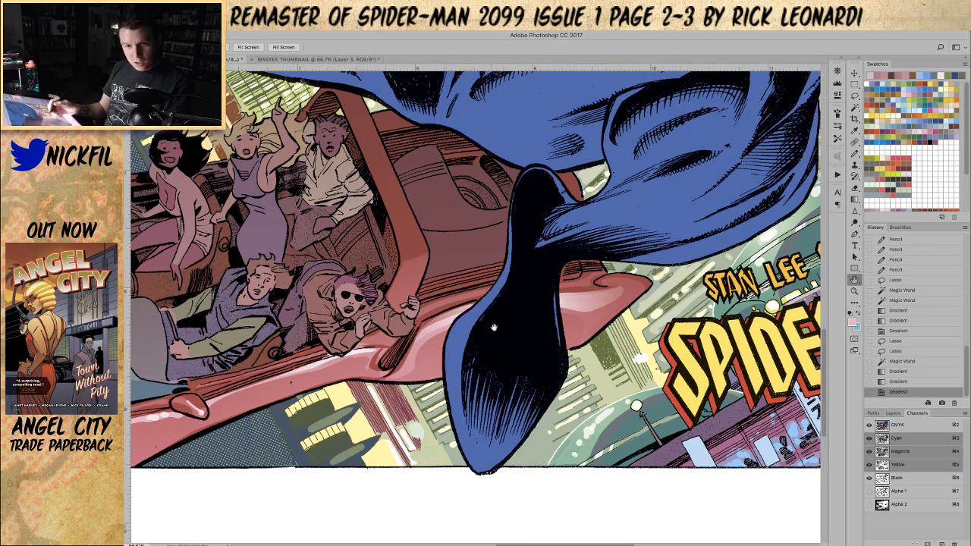
pyautogui.click(855, 96)
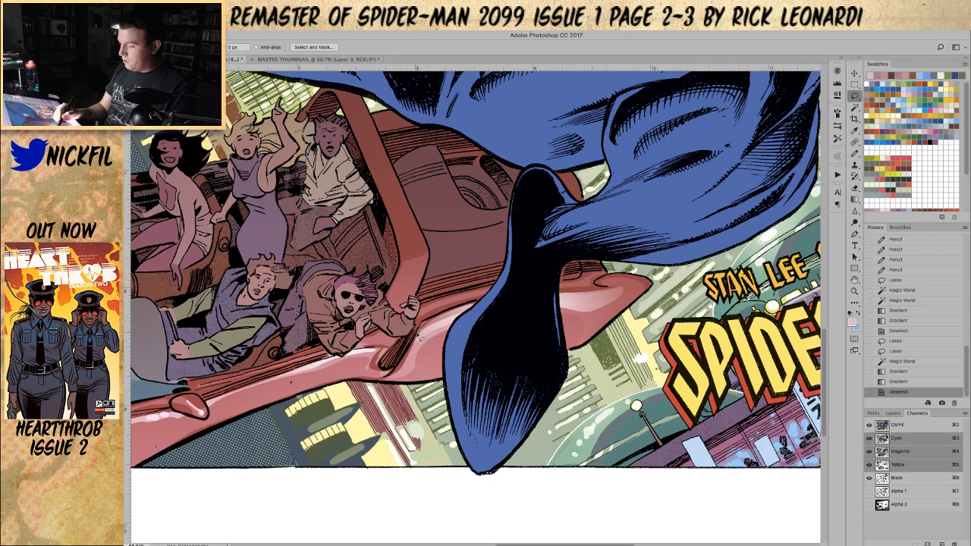
pyautogui.moveTo(446, 324)
pyautogui.mouseDown()
pyautogui.moveTo(479, 304)
pyautogui.moveTo(433, 315)
pyautogui.moveTo(463, 315)
pyautogui.moveTo(440, 325)
pyautogui.mouseUp()
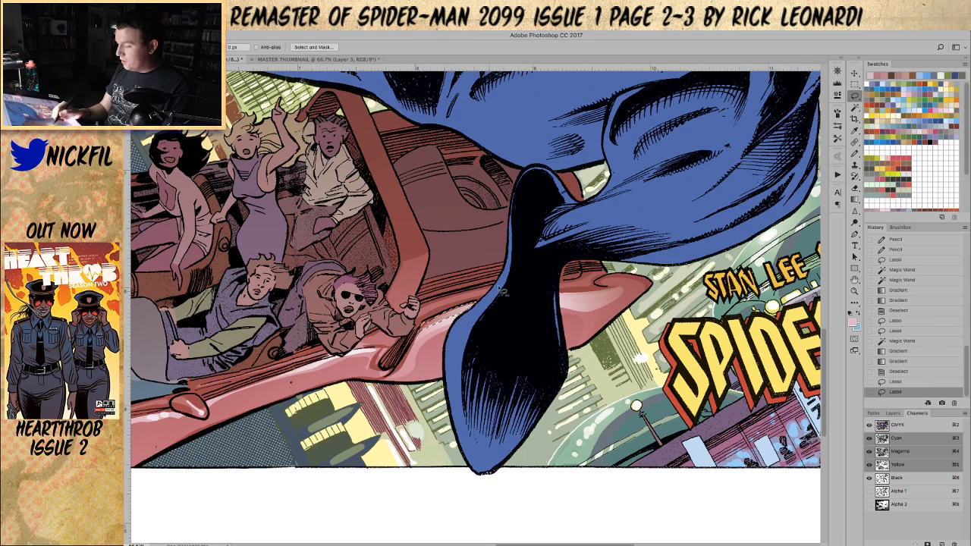
pyautogui.moveTo(590, 296)
pyautogui.mouseDown()
pyautogui.moveTo(562, 297)
pyautogui.moveTo(626, 292)
pyautogui.moveTo(586, 288)
pyautogui.mouseUp()
pyautogui.press('b')
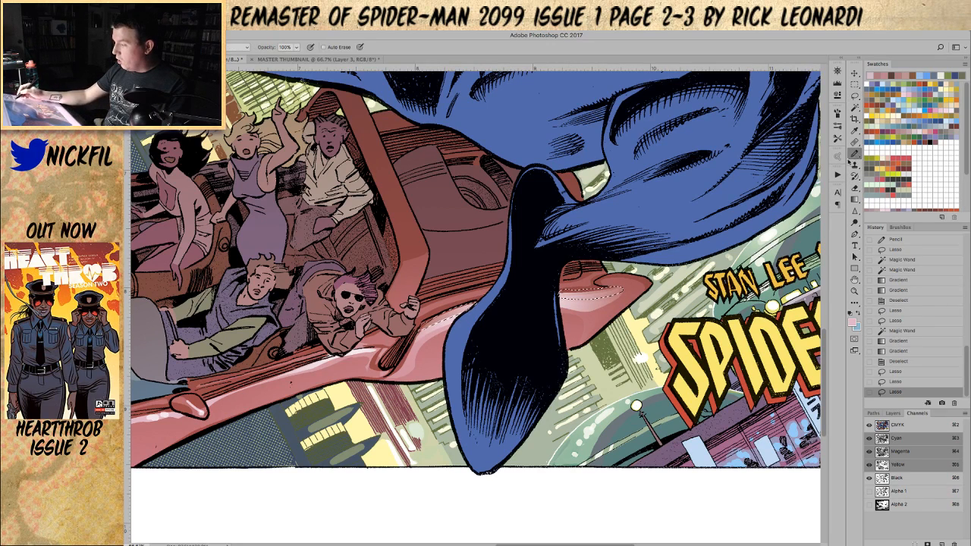
pyautogui.keyDown('alt'); pyautogui.click(584, 286); pyautogui.keyUp('alt')
pyautogui.hotkey('alt', 'BackSpace')
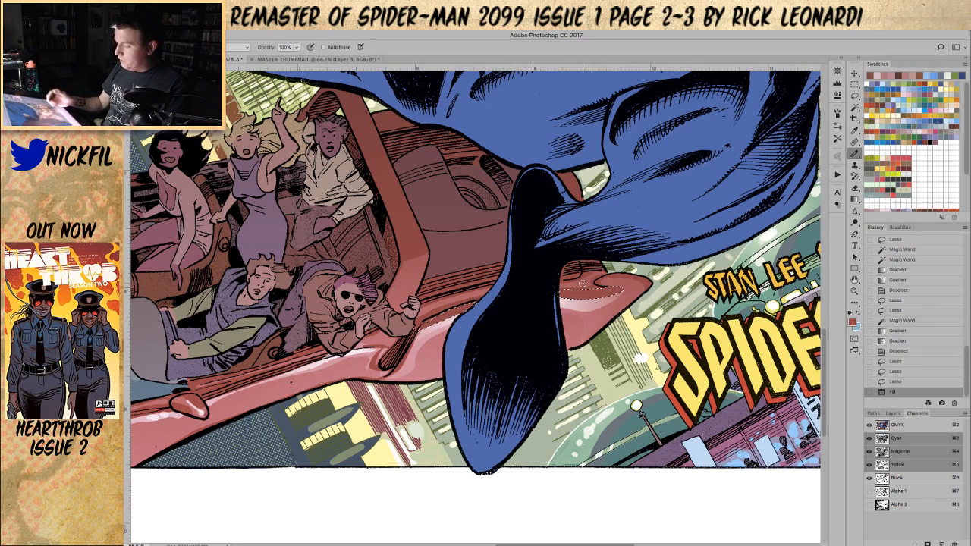
pyautogui.press('super+d')
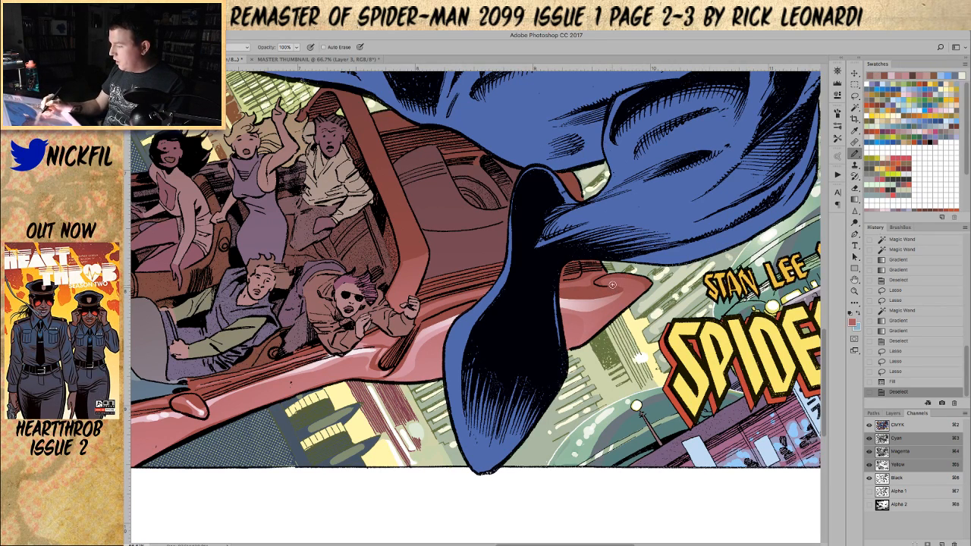
# - Touch up the color around the curl at the tip of the car's tail with red Pencil strokes
pyautogui.click(237, 47)
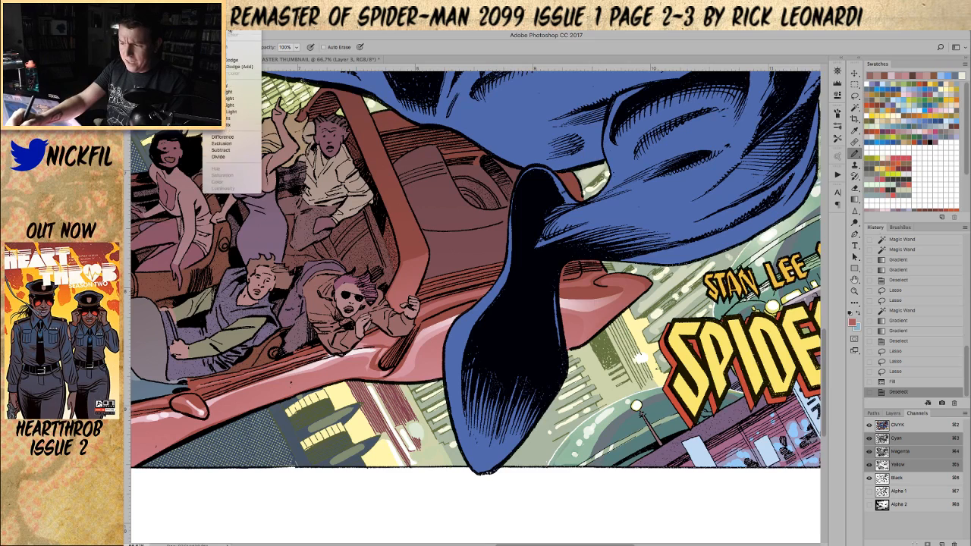
pyautogui.click(229, 34)
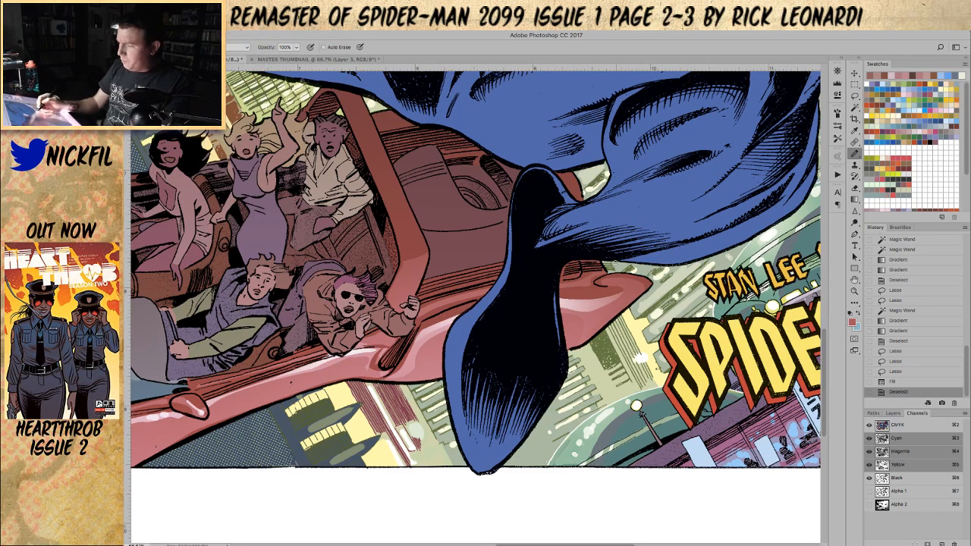
pyautogui.moveTo(610, 284); pyautogui.dragTo(615, 286)
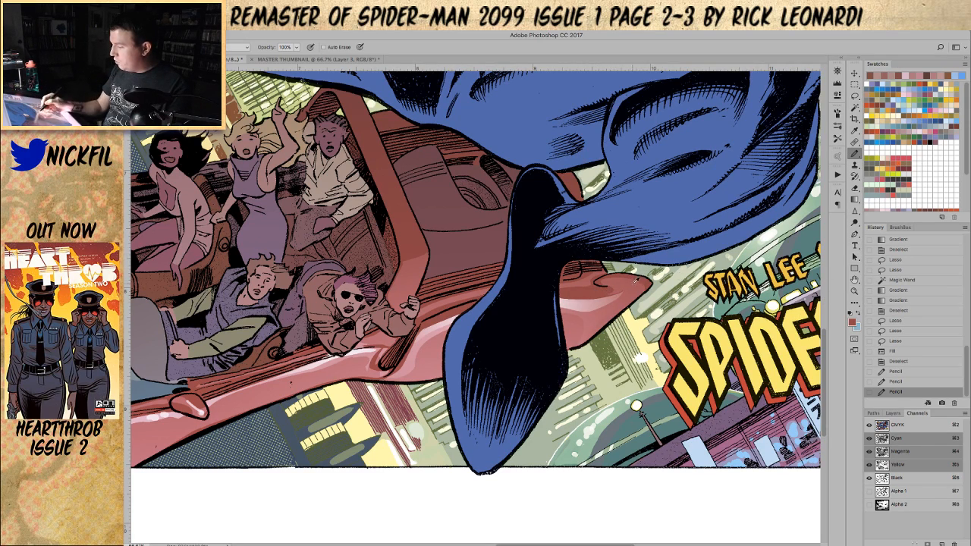
# - Lasso a thin strip along the tail on both sides of the foot, exclude the foot, fill it with a sampled lighter red, and deselect
pyautogui.press('l')
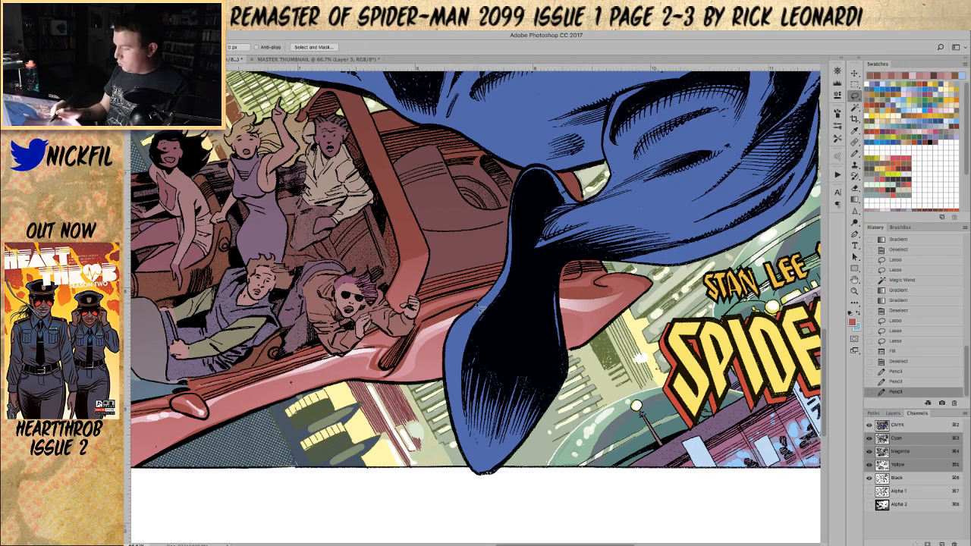
pyautogui.moveTo(433, 322)
pyautogui.mouseDown()
pyautogui.moveTo(490, 297)
pyautogui.moveTo(481, 304)
pyautogui.mouseUp()
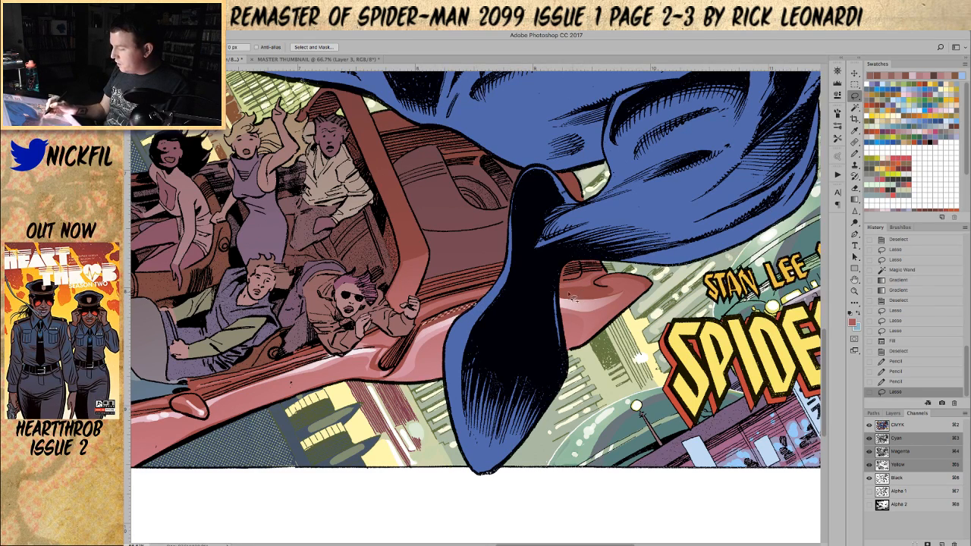
pyautogui.moveTo(552, 291)
pyautogui.mouseDown()
pyautogui.moveTo(616, 295)
pyautogui.moveTo(543, 296)
pyautogui.mouseUp()
pyautogui.click(855, 109)
pyautogui.keyDown('alt'); pyautogui.click(521, 319); pyautogui.keyUp('alt')
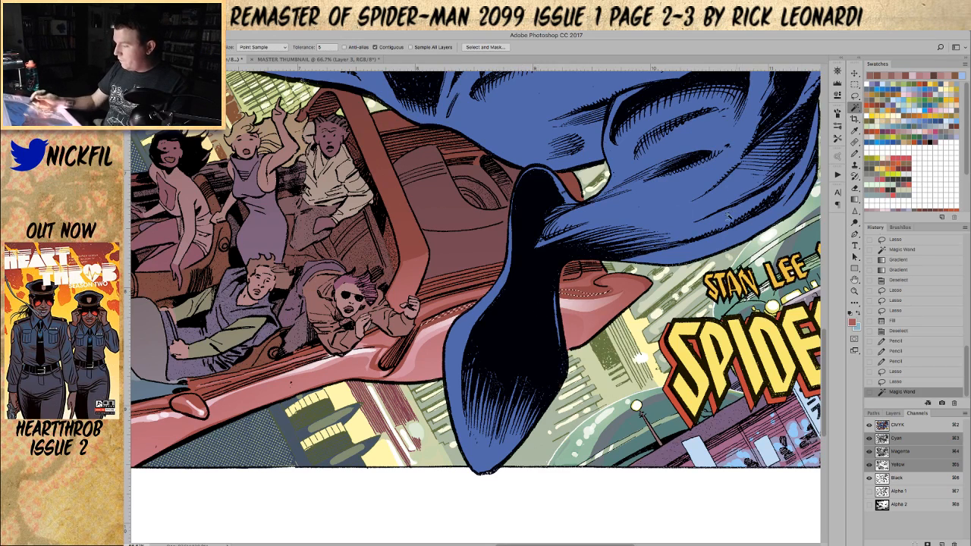
pyautogui.click(857, 201)
pyautogui.keyDown('alt'); pyautogui.click(588, 323); pyautogui.keyUp('alt')
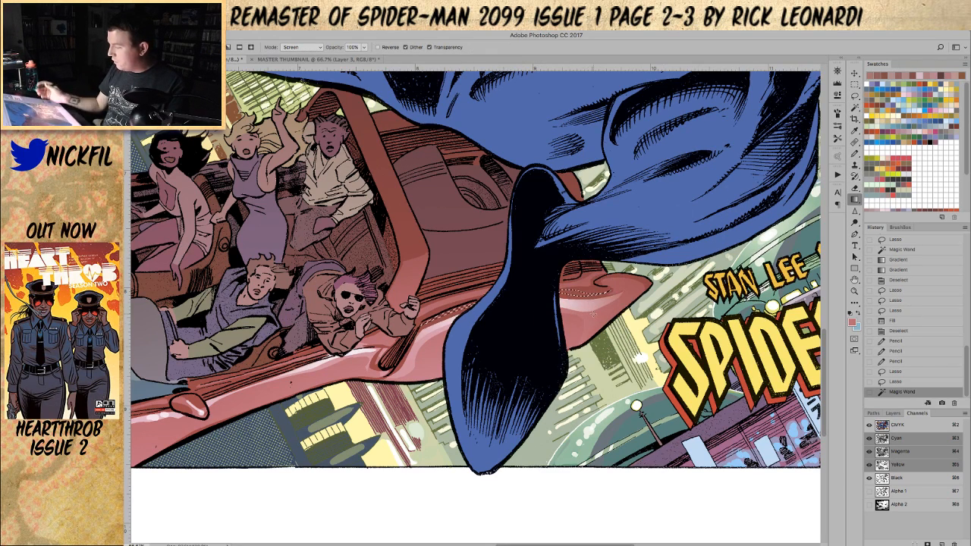
pyautogui.hotkey('alt', 'BackSpace')
pyautogui.hotkey('alt', 'BackSpace')
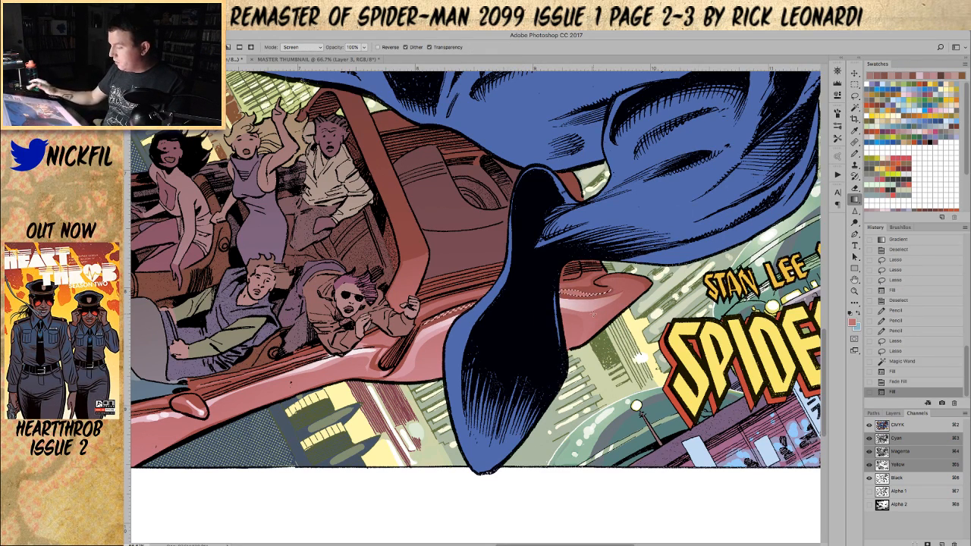
pyautogui.press('super+d')
# - Sample the light pink highlight color and add a small Pencil highlight near the tip of the car's tail
pyautogui.click(854, 291)
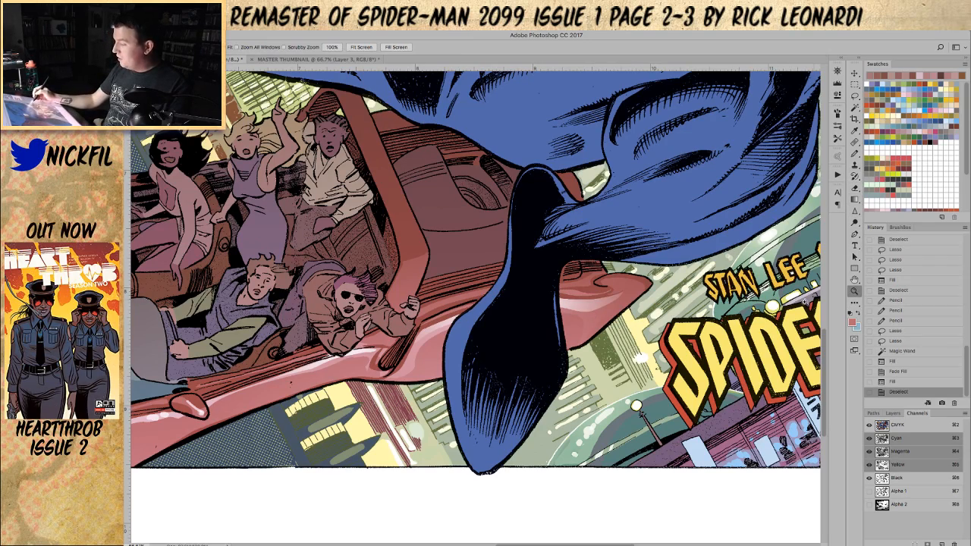
pyautogui.press('super+minus')
pyautogui.click(855, 280)
pyautogui.moveTo(611, 365); pyautogui.dragTo(542, 394)
pyautogui.click(856, 154)
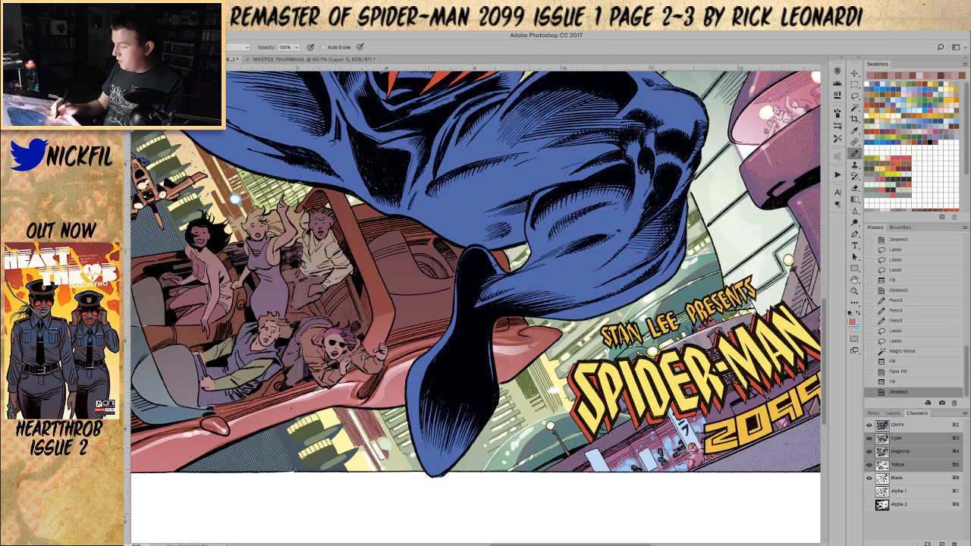
pyautogui.keyDown('alt'); pyautogui.click(499, 347); pyautogui.keyUp('alt')
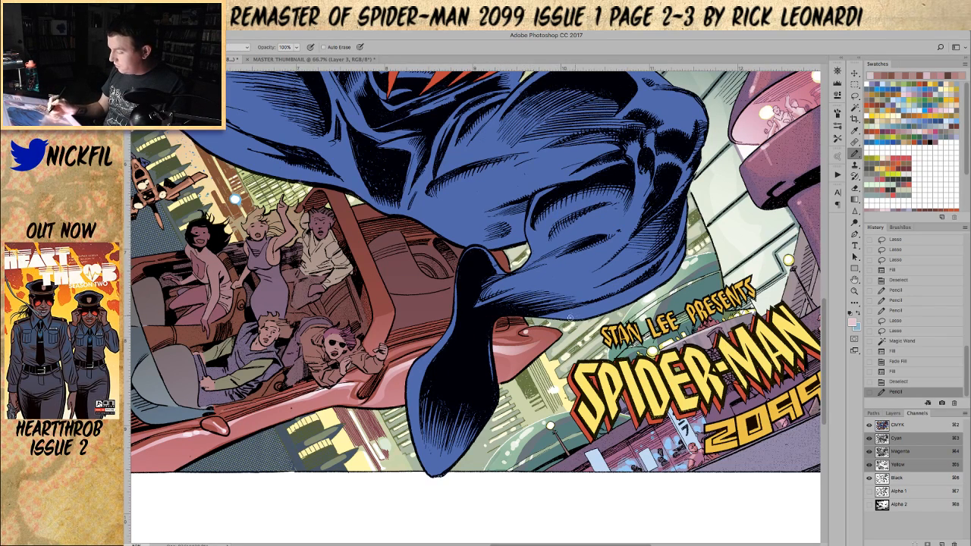
pyautogui.moveTo(524, 331); pyautogui.dragTo(544, 325)
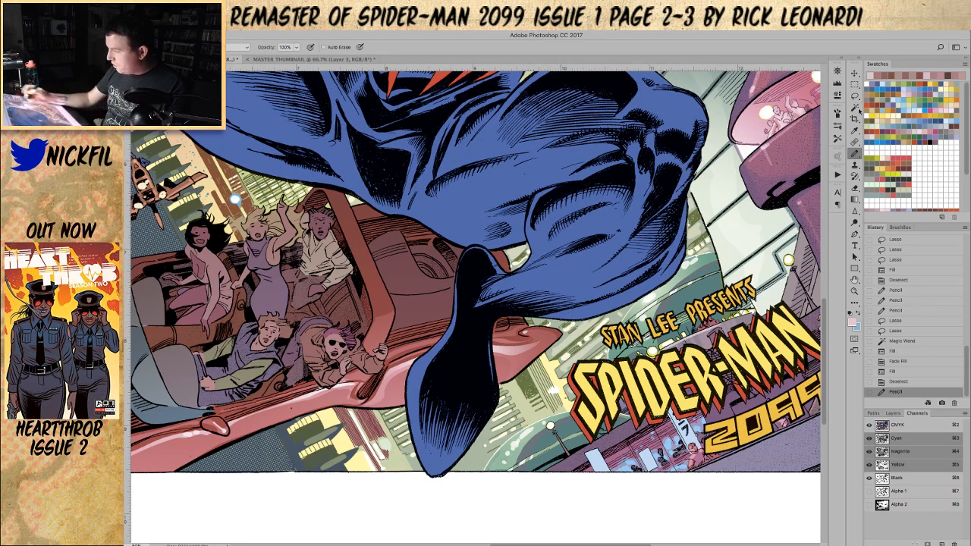
# - Lasso the tip of the car's tail, lighten it with light pink Screen gradients, and deselect
pyautogui.press('l')
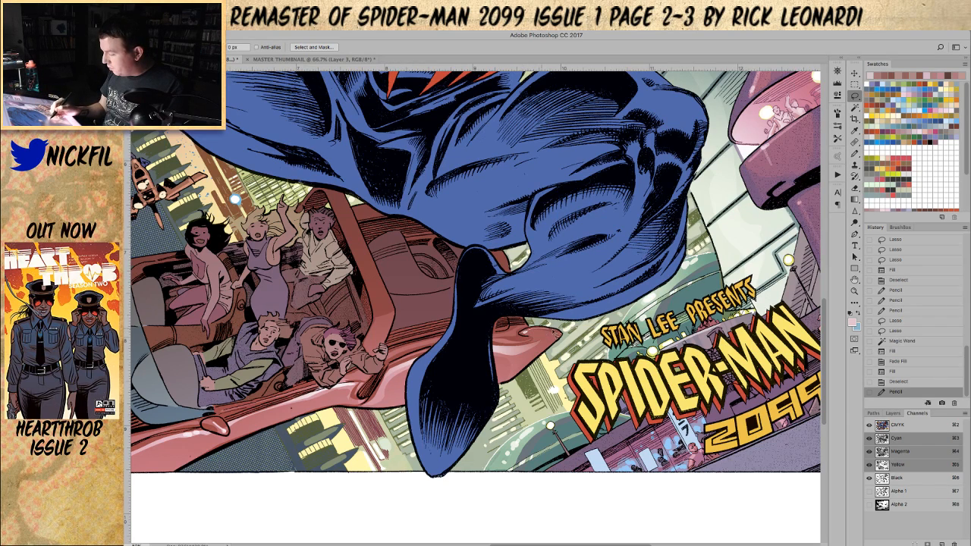
pyautogui.moveTo(561, 341)
pyautogui.mouseDown()
pyautogui.moveTo(523, 338)
pyautogui.moveTo(557, 325)
pyautogui.moveTo(531, 335)
pyautogui.moveTo(540, 334)
pyautogui.mouseUp()
pyautogui.press('g')
pyautogui.press('super+d')
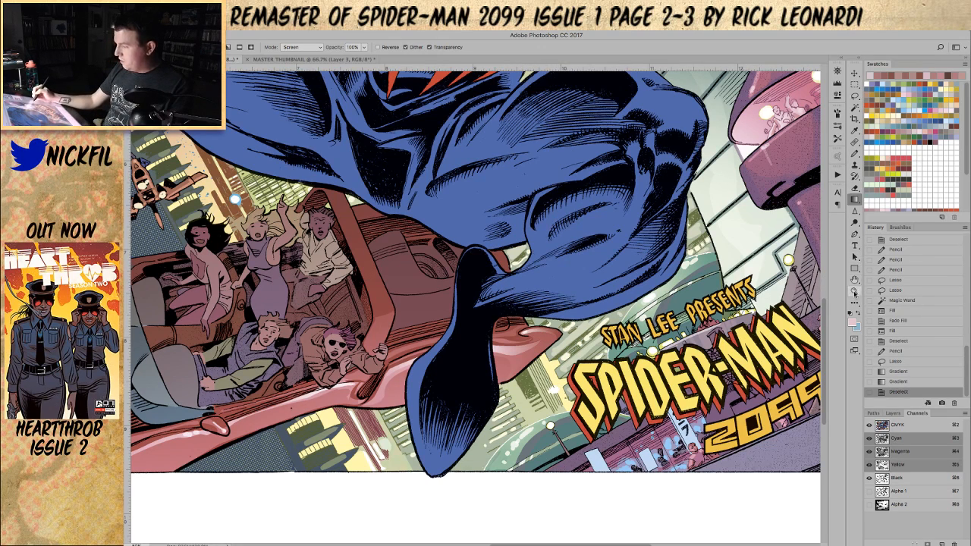
# - Sample a pink from the car, lasso the lower part of the car's red frame post, lighten it with a Screen gradient, and deselect
pyautogui.click(854, 291)
pyautogui.keyDown('alt'); pyautogui.click(522, 425); pyautogui.keyUp('alt')
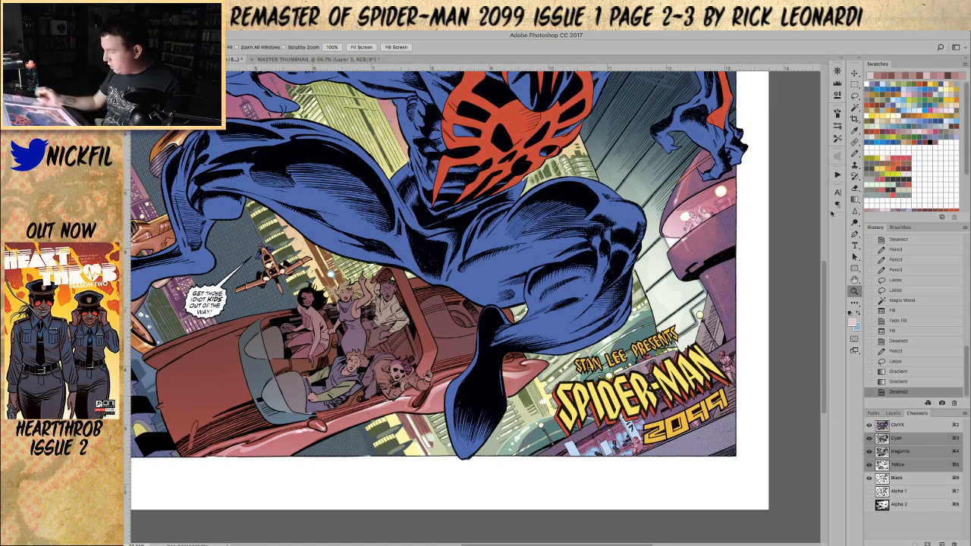
pyautogui.click(855, 154)
pyautogui.click(529, 358)
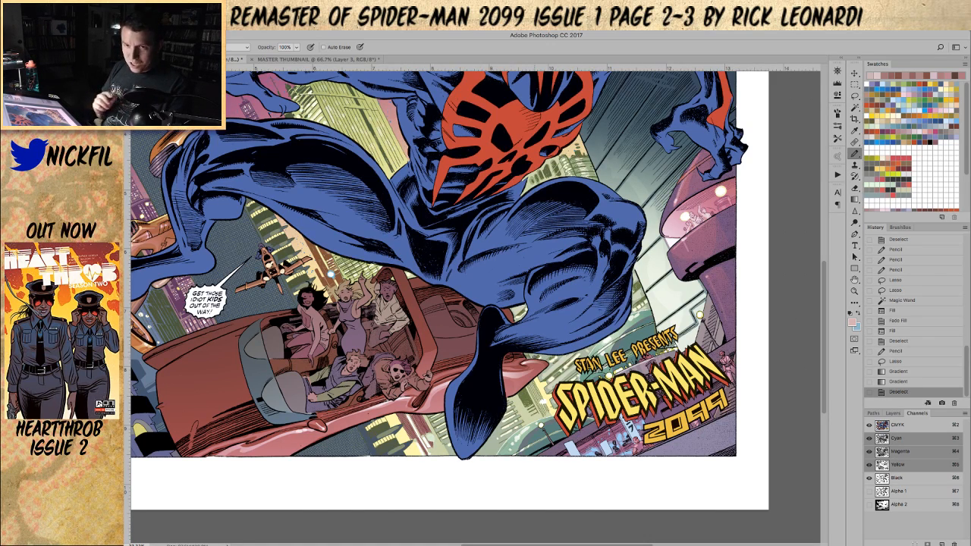
pyautogui.click(855, 280)
pyautogui.moveTo(528, 432)
pyautogui.mouseDown()
pyautogui.moveTo(537, 418)
pyautogui.moveTo(580, 424)
pyautogui.moveTo(617, 391)
pyautogui.mouseUp()
pyautogui.press('l')
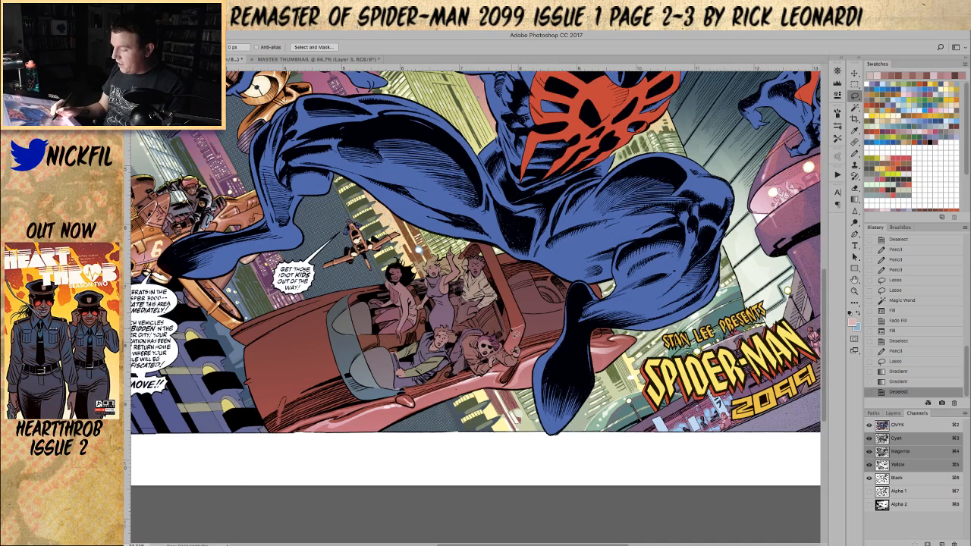
pyautogui.moveTo(512, 341)
pyautogui.mouseDown()
pyautogui.moveTo(531, 327)
pyautogui.moveTo(515, 337)
pyautogui.moveTo(505, 375)
pyautogui.mouseUp()
pyautogui.click(854, 200)
pyautogui.hotkey('ctrl', 'd')
pyautogui.click(854, 291)
pyautogui.click(497, 360)
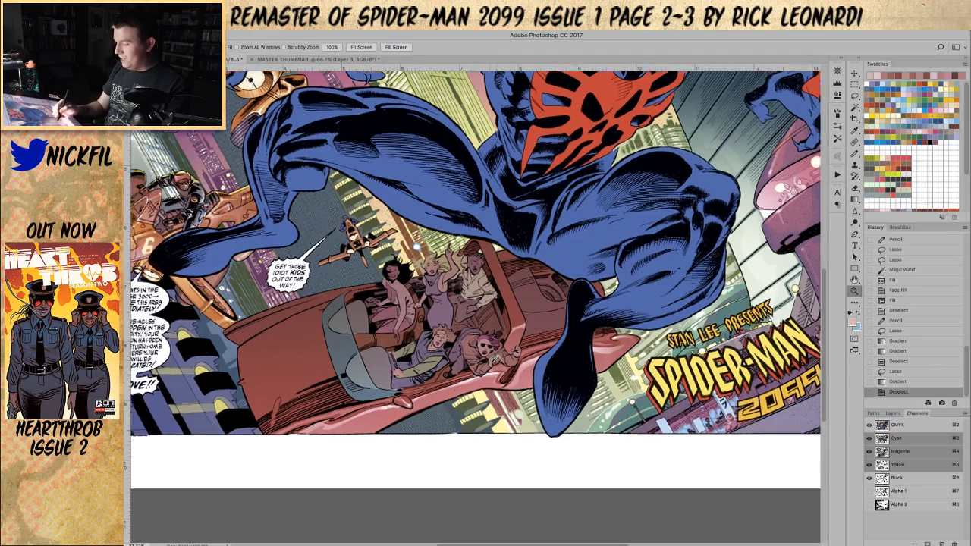
pyautogui.click(855, 280)
pyautogui.moveTo(379, 194); pyautogui.dragTo(276, 211)
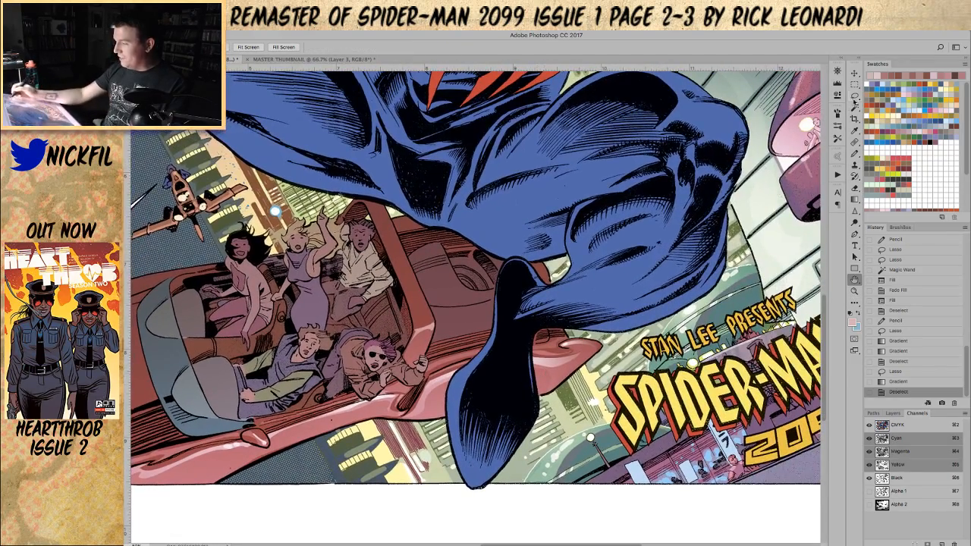
pyautogui.press('l')
pyautogui.moveTo(415, 343)
pyautogui.mouseDown()
pyautogui.moveTo(407, 362)
pyautogui.moveTo(409, 352)
pyautogui.mouseUp()
pyautogui.hotkey('ctrl', 'd')
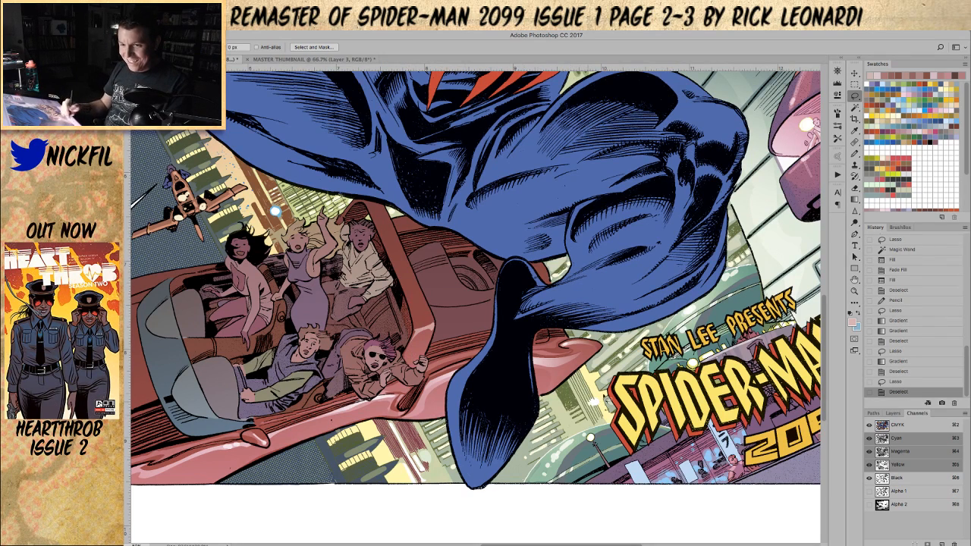
# - Dot a light pink Pencil highlight on the lower bend of the car's red frame post
pyautogui.click(855, 291)
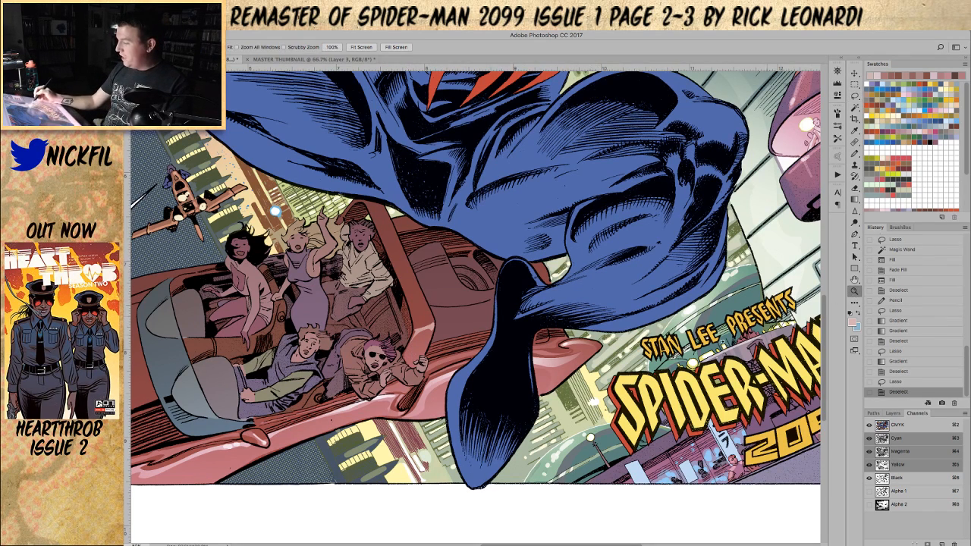
pyautogui.keyDown('alt'); pyautogui.click(464, 439); pyautogui.keyUp('alt')
pyautogui.click(854, 153)
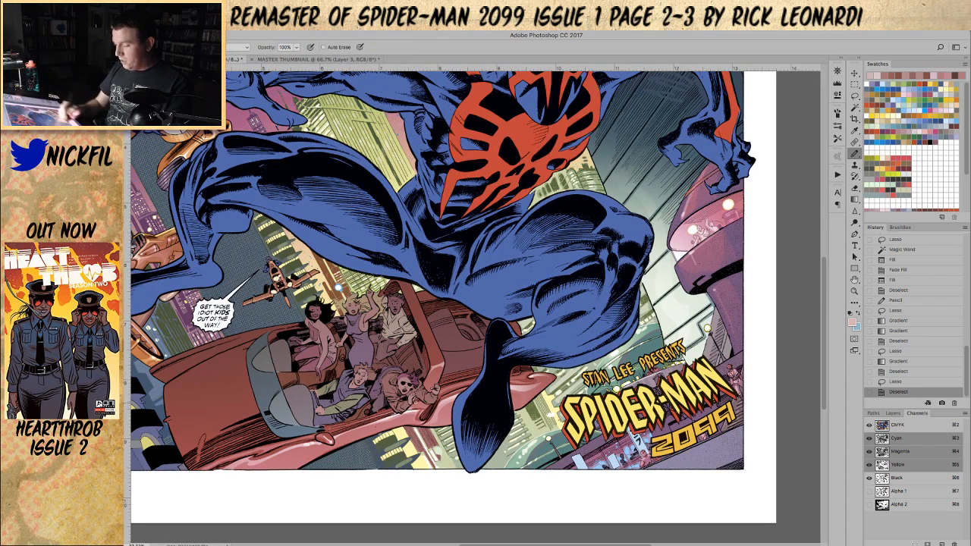
pyautogui.click(441, 362)
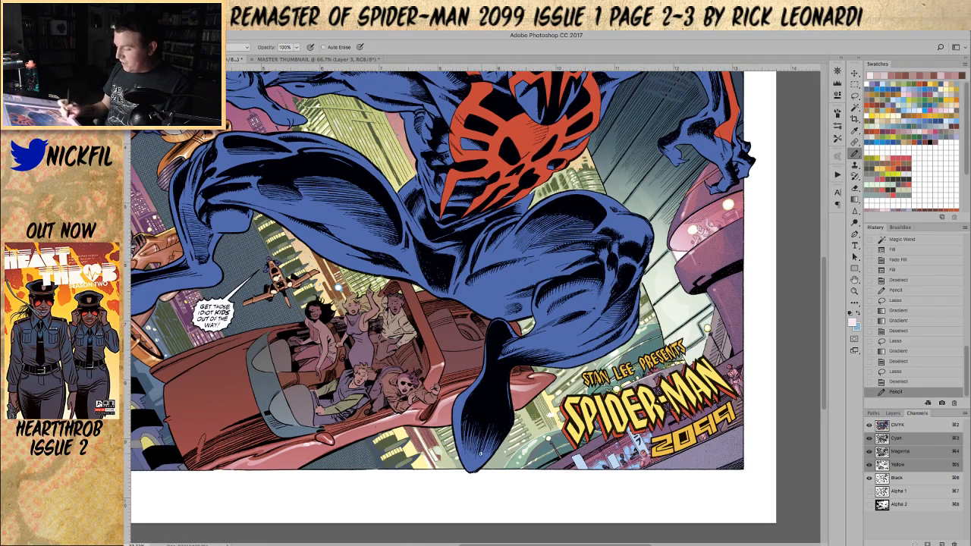
# - Lasso the red rear deck of the car behind the frame post
pyautogui.press('space')
pyautogui.moveTo(390, 425); pyautogui.dragTo(505, 412)
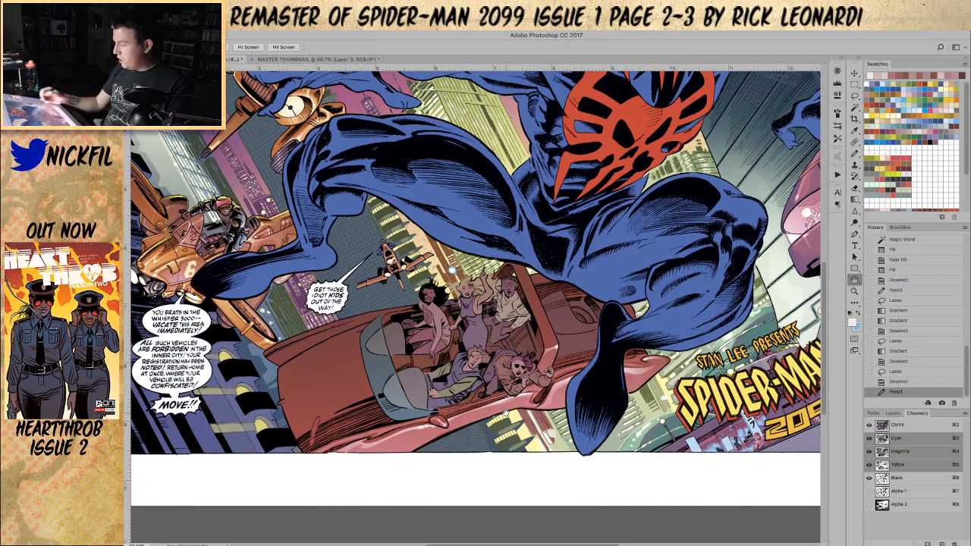
pyautogui.doubleClick(854, 279)
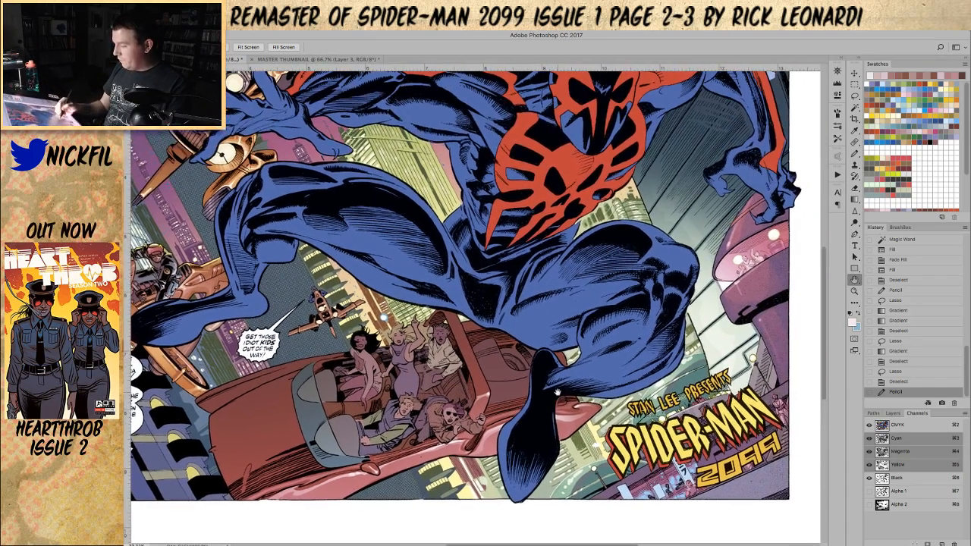
pyautogui.click(855, 95)
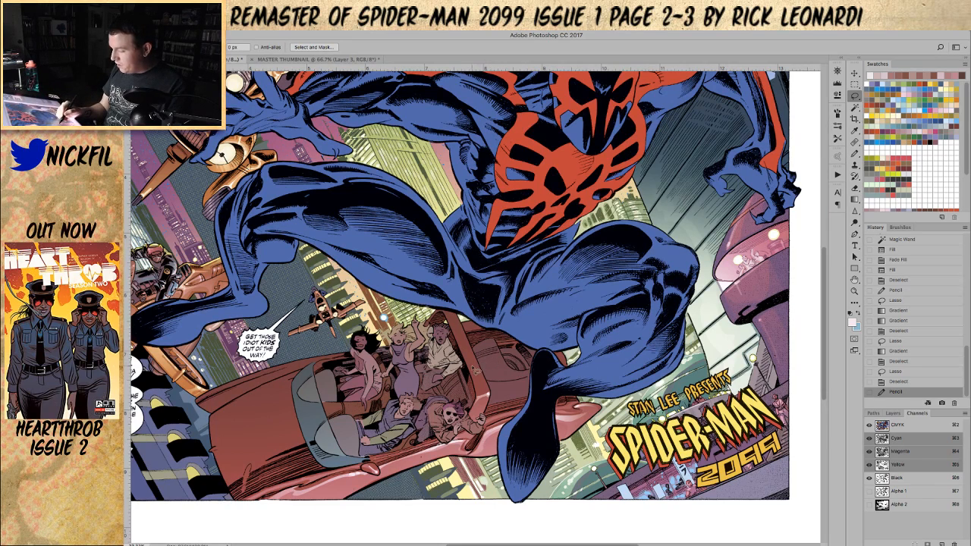
pyautogui.moveTo(534, 377); pyautogui.dragTo(481, 382)
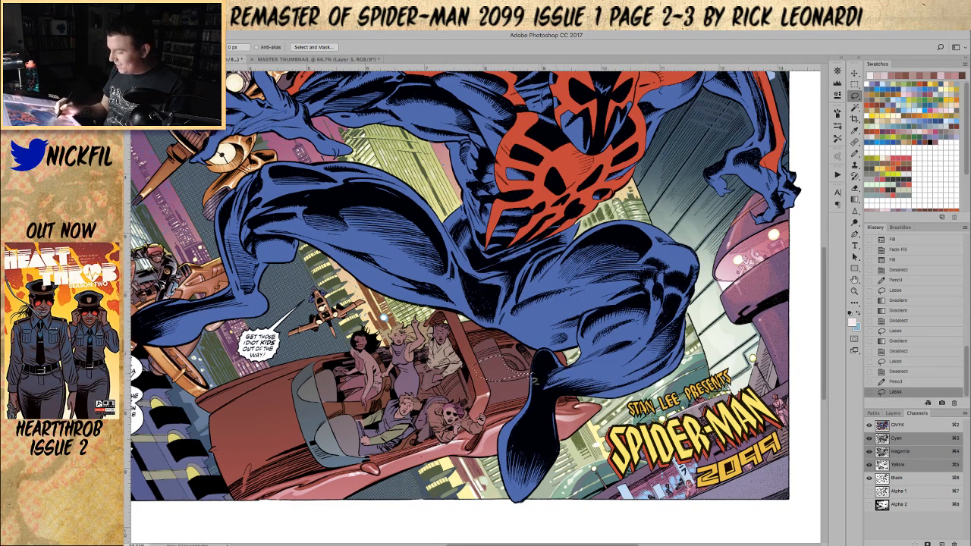
pyautogui.moveTo(537, 377)
pyautogui.mouseDown()
pyautogui.moveTo(525, 373)
pyautogui.moveTo(533, 370)
pyautogui.mouseUp()
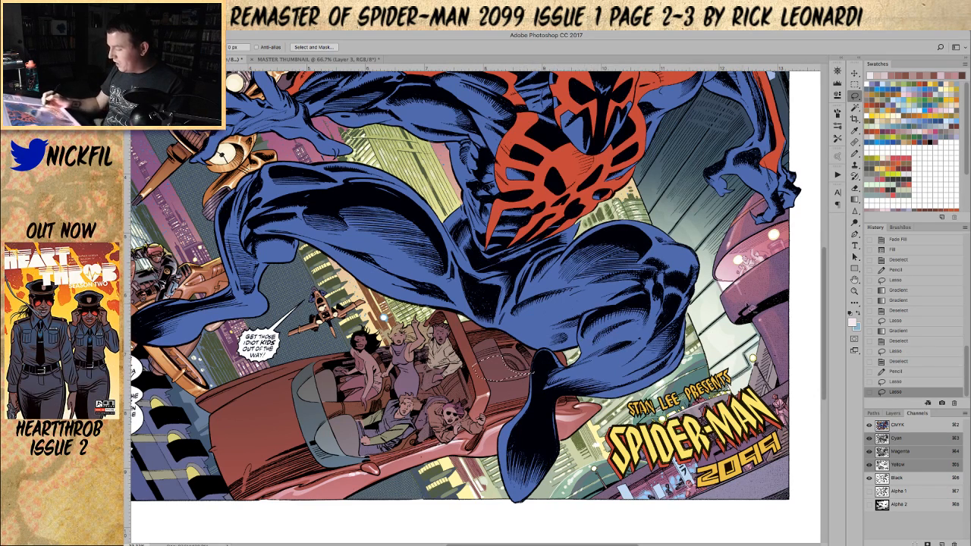
# - Subtract unwanted patches from the rear-deck selection with the Magic Wand and lighten the remaining area with a light pink gradient
pyautogui.click(857, 108)
pyautogui.keyDown('alt'); pyautogui.click(539, 371); pyautogui.keyUp('alt')
pyautogui.keyDown('alt'); pyautogui.click(477, 373); pyautogui.keyUp('alt')
pyautogui.keyDown('alt'); pyautogui.click(538, 373); pyautogui.keyUp('alt')
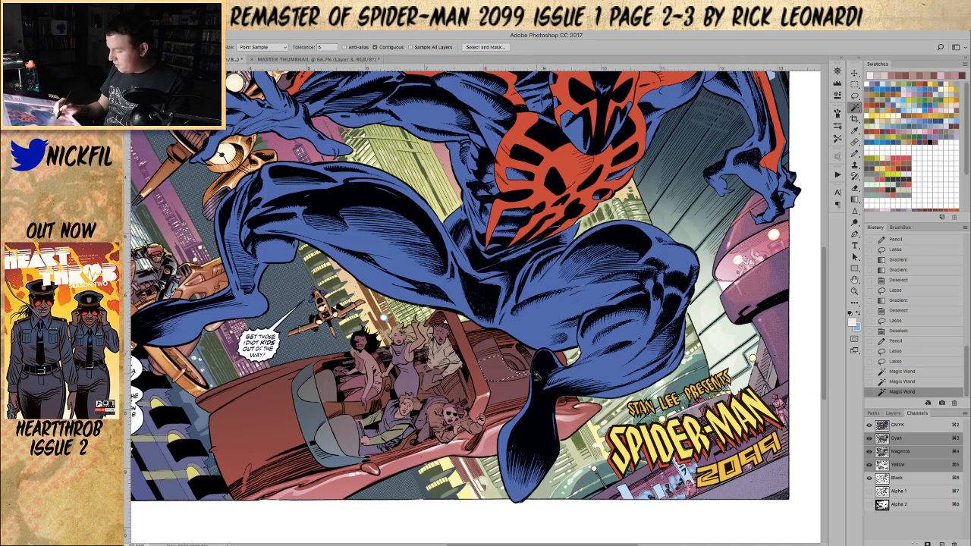
pyautogui.click(855, 200)
pyautogui.moveTo(500, 287); pyautogui.dragTo(499, 422)
pyautogui.press('super+z')
pyautogui.moveTo(500, 242); pyautogui.dragTo(494, 392)
# - Lasso the lower part of the car's rear deck, lighten it with another gradient, and deselect
pyautogui.press('l')
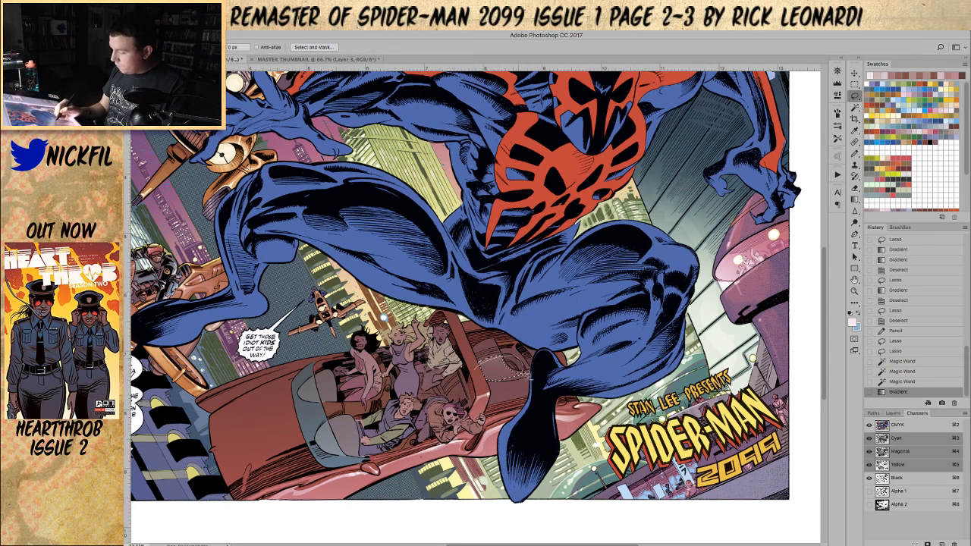
pyautogui.moveTo(531, 373)
pyautogui.mouseDown()
pyautogui.moveTo(520, 380)
pyautogui.moveTo(560, 364)
pyautogui.moveTo(490, 440)
pyautogui.moveTo(568, 374)
pyautogui.moveTo(440, 421)
pyautogui.mouseUp()
pyautogui.click(855, 200)
pyautogui.press('super+d')
# - Sample a pink from the car and dot Pencil highlights on the rear deck, lowering the opacity to 50% for the last one
pyautogui.click(855, 280)
pyautogui.click(855, 153)
pyautogui.keyDown('alt'); pyautogui.click(425, 355); pyautogui.keyUp('alt')
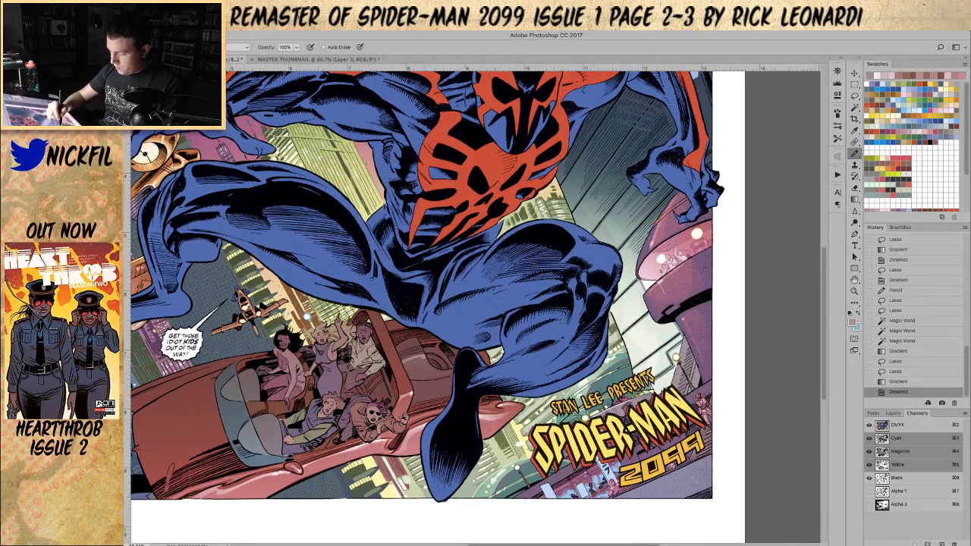
pyautogui.click(420, 341)
pyautogui.press('5')
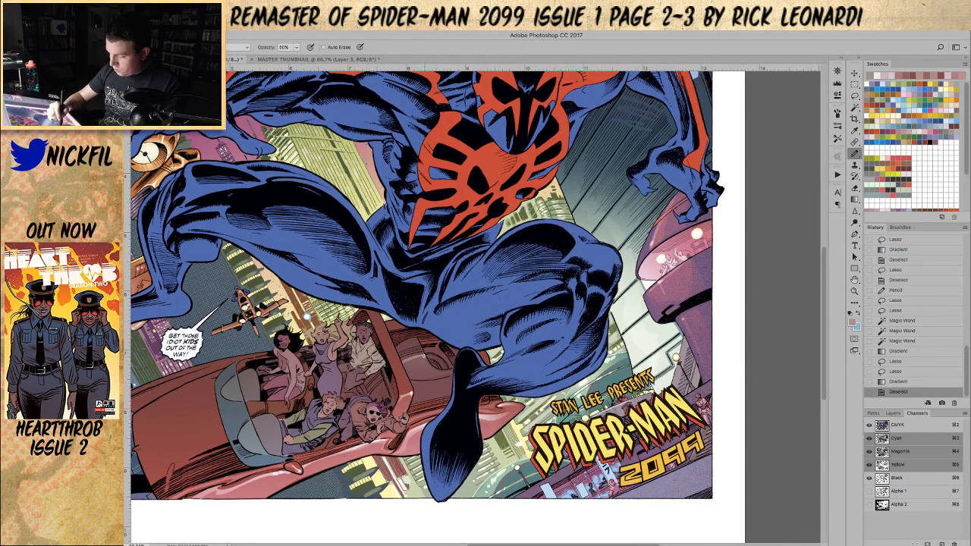
pyautogui.click(423, 344)
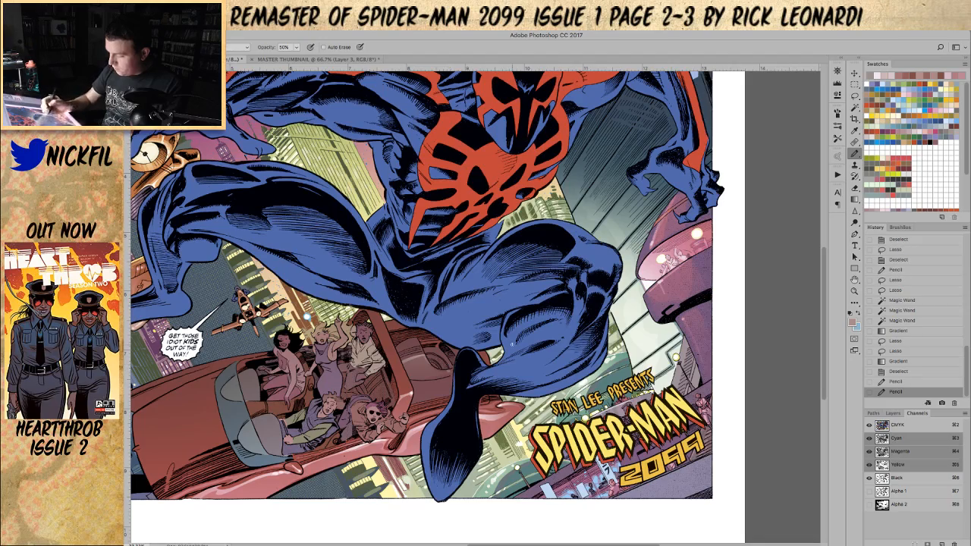
# - Add small pink Pencil highlights along the upper rear deck beside the frame post, using 100% and then 50% opacity
pyautogui.press('space')
pyautogui.moveTo(410, 364); pyautogui.dragTo(513, 347)
pyautogui.moveTo(504, 408); pyautogui.dragTo(528, 423)
pyautogui.click(855, 155)
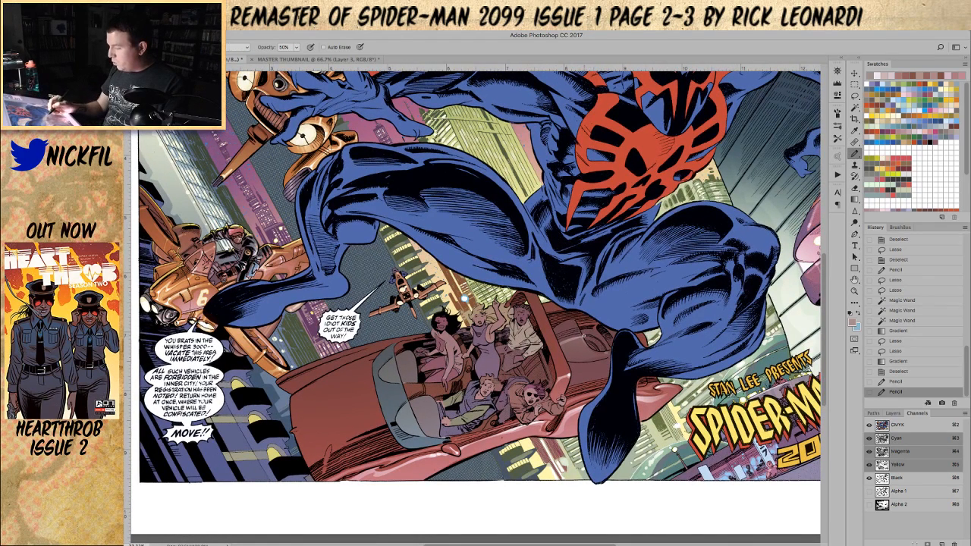
pyautogui.click(602, 311)
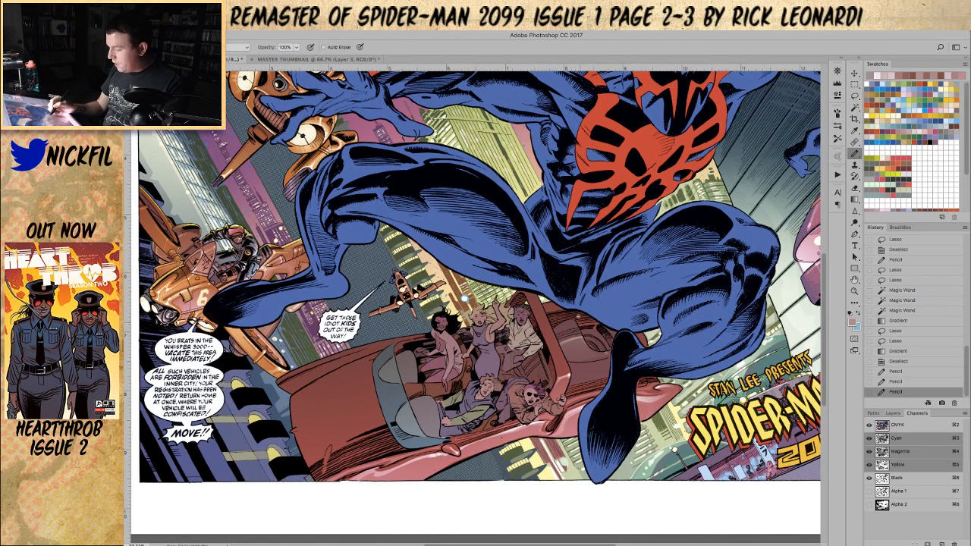
pyautogui.click(231, 49)
pyautogui.click(233, 123)
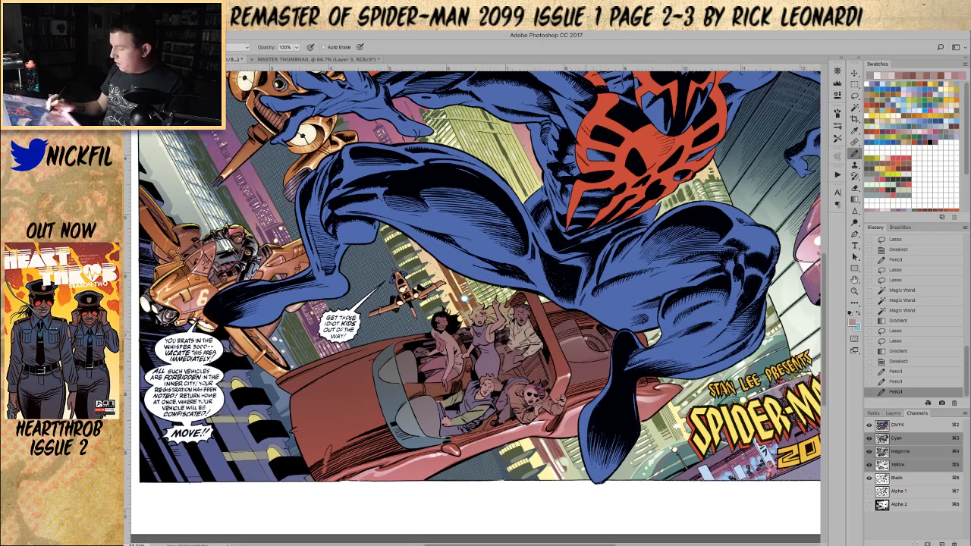
pyautogui.click(570, 313)
pyautogui.moveTo(576, 325); pyautogui.dragTo(581, 321)
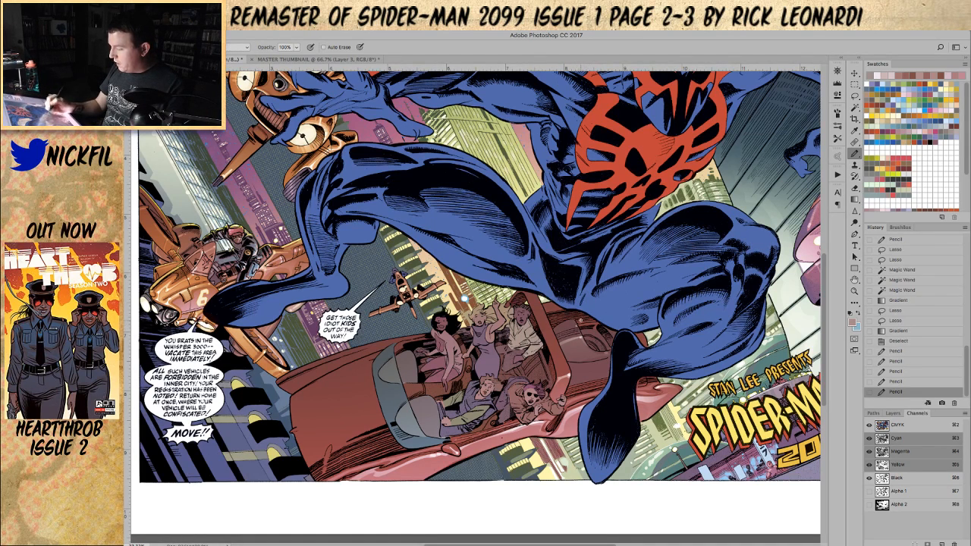
pyautogui.click(578, 328)
pyautogui.press('5')
pyautogui.click(578, 323)
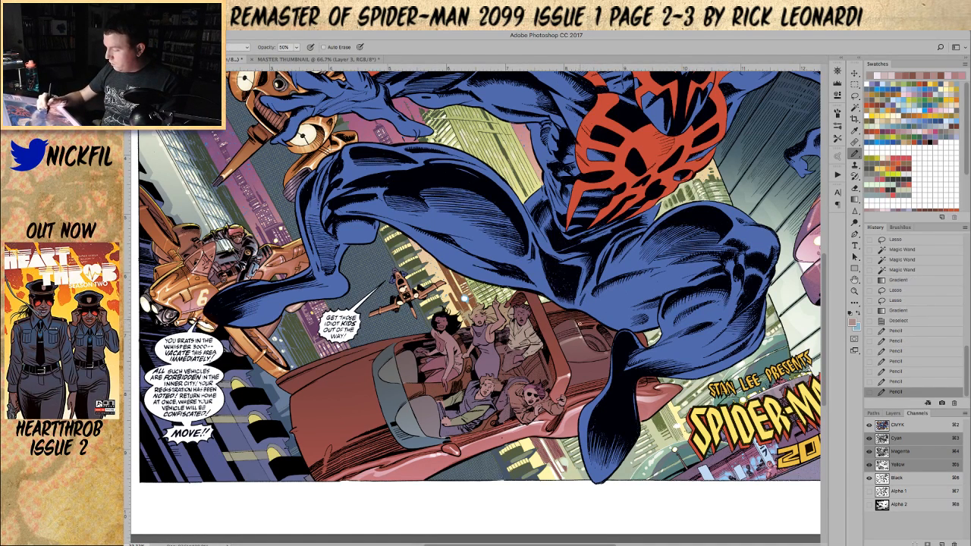
# - Dot more 50% opacity pink Pencil highlights around the middle of the car's rear deck
pyautogui.click(598, 337)
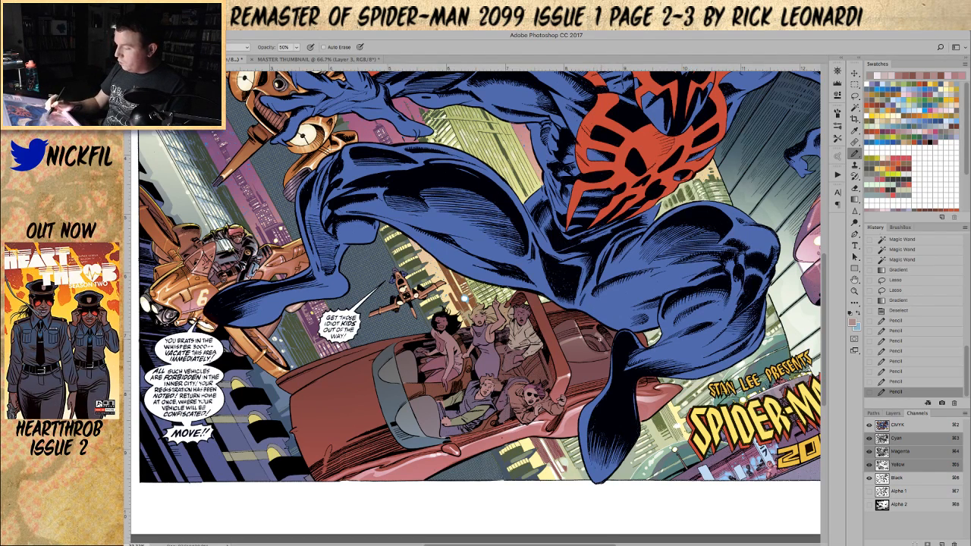
pyautogui.click(598, 335)
pyautogui.click(591, 337)
pyautogui.click(590, 339)
pyautogui.click(589, 338)
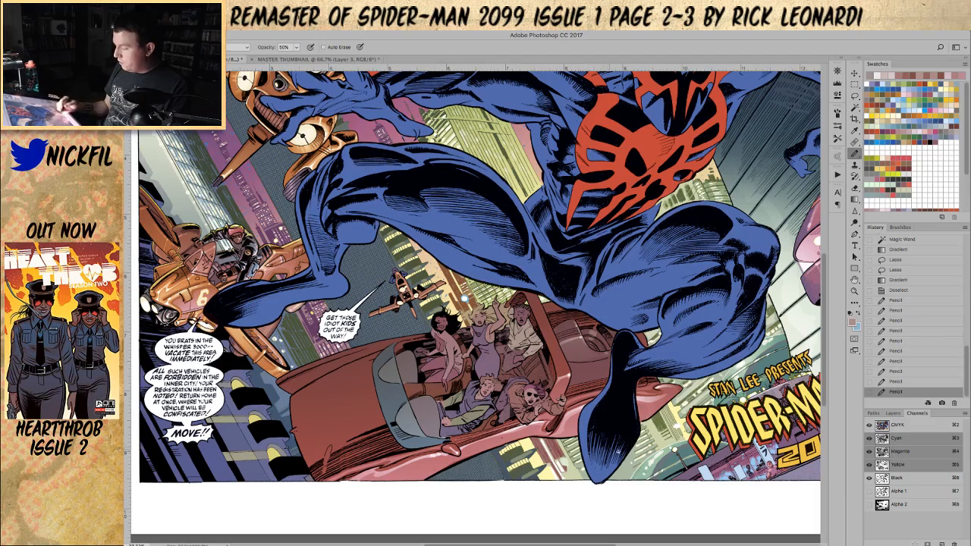
# - Examine the car's new highlights up close and against the whole double-page spread
pyautogui.click(855, 281)
pyautogui.moveTo(576, 407)
pyautogui.mouseDown()
pyautogui.moveTo(538, 434)
pyautogui.moveTo(572, 406)
pyautogui.mouseUp()
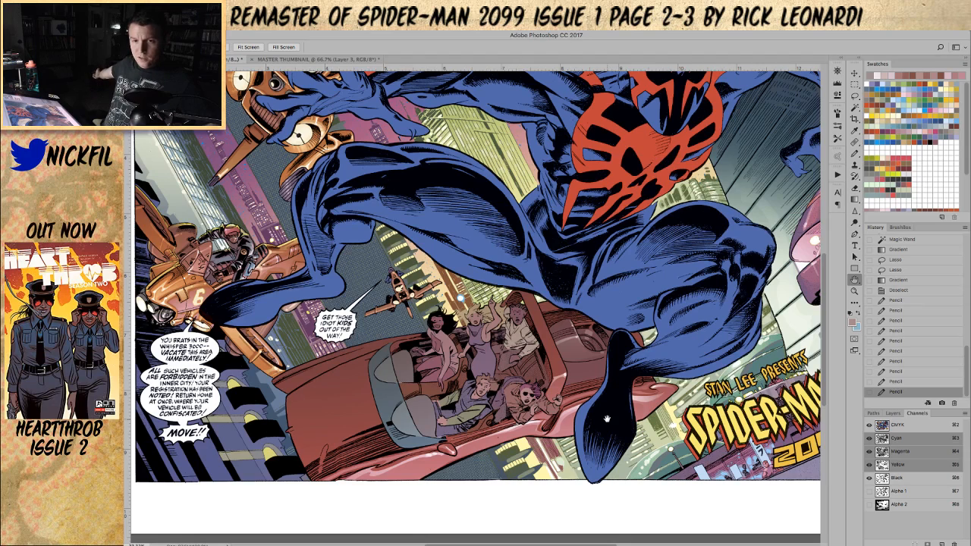
pyautogui.press('z')
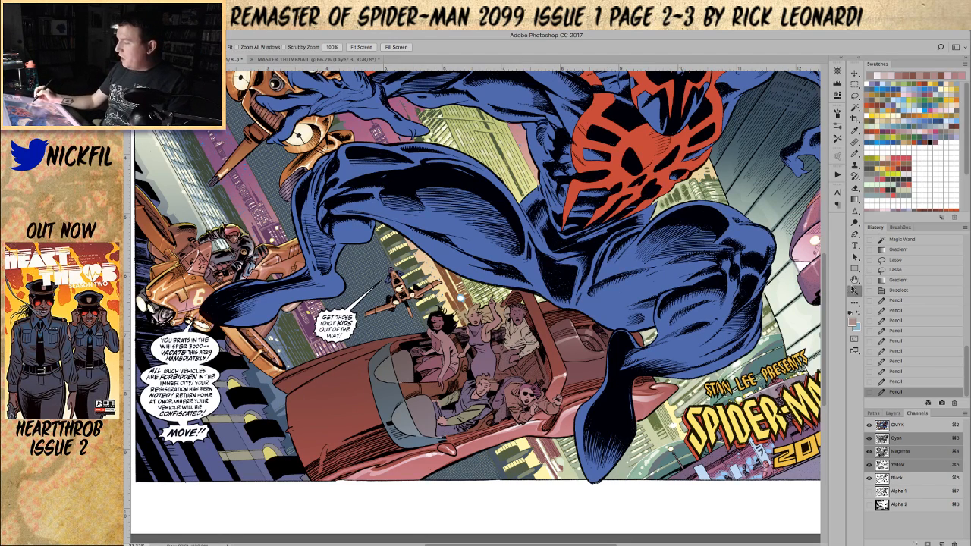
pyautogui.hotkey('ctrl', '0')
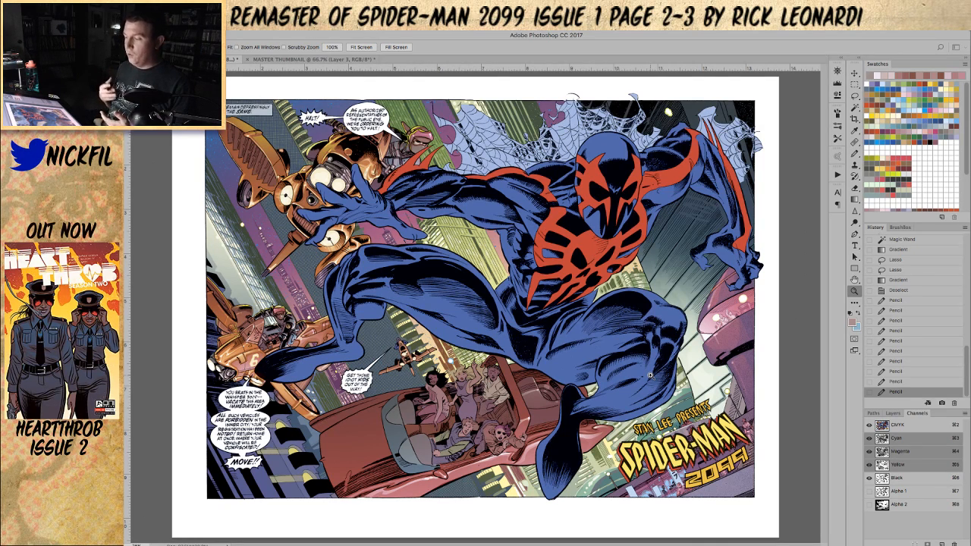
pyautogui.click(855, 280)
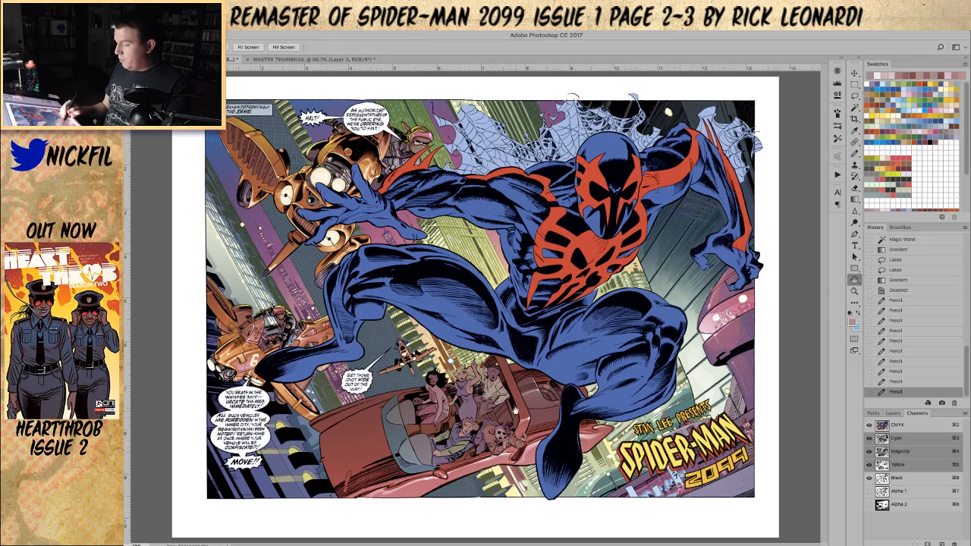
pyautogui.click(855, 291)
pyautogui.click(462, 457)
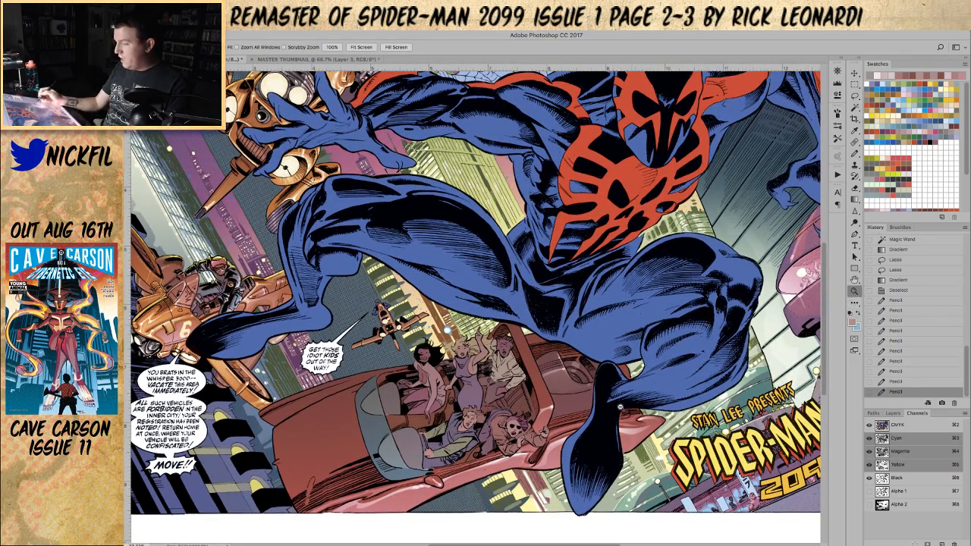
pyautogui.keyDown('alt'); pyautogui.click(556, 434); pyautogui.keyUp('alt')
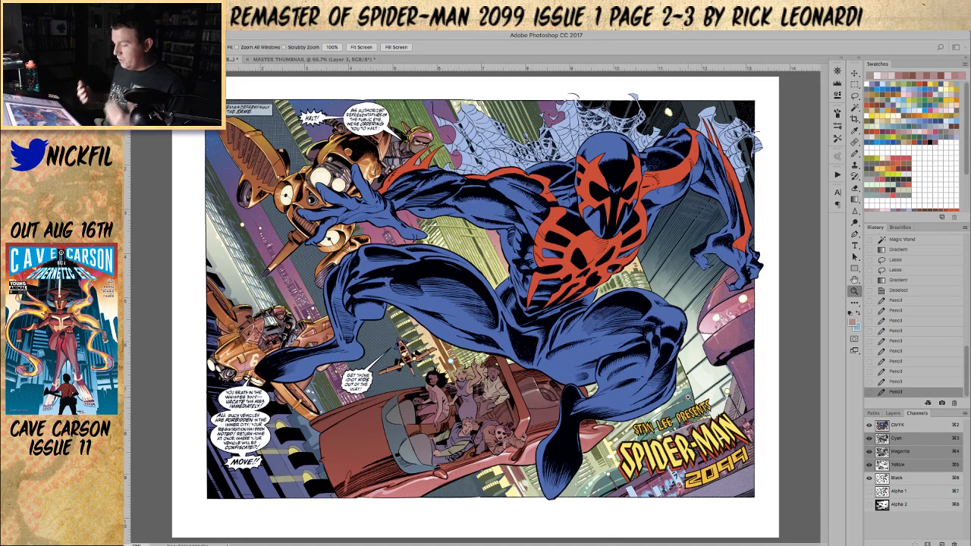
pyautogui.click(419, 430)
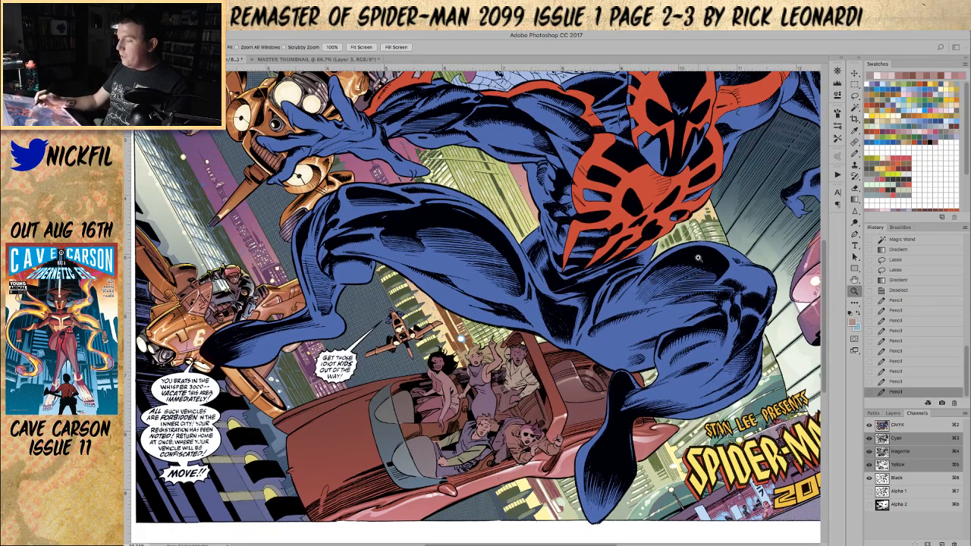
pyautogui.keyDown('alt'); pyautogui.click(543, 376); pyautogui.keyUp('alt')
pyautogui.keyDown('alt'); pyautogui.click(544, 377); pyautogui.keyUp('alt')
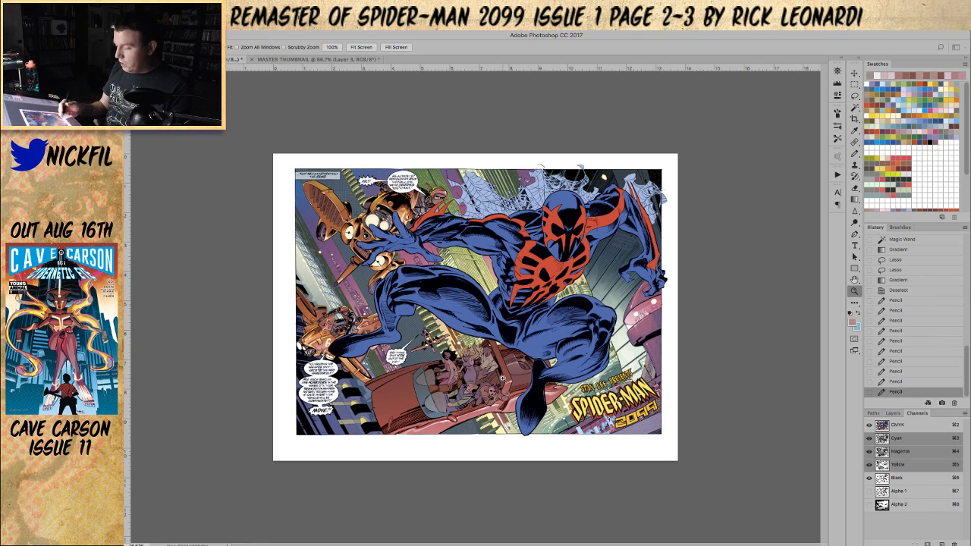
pyautogui.click(448, 362)
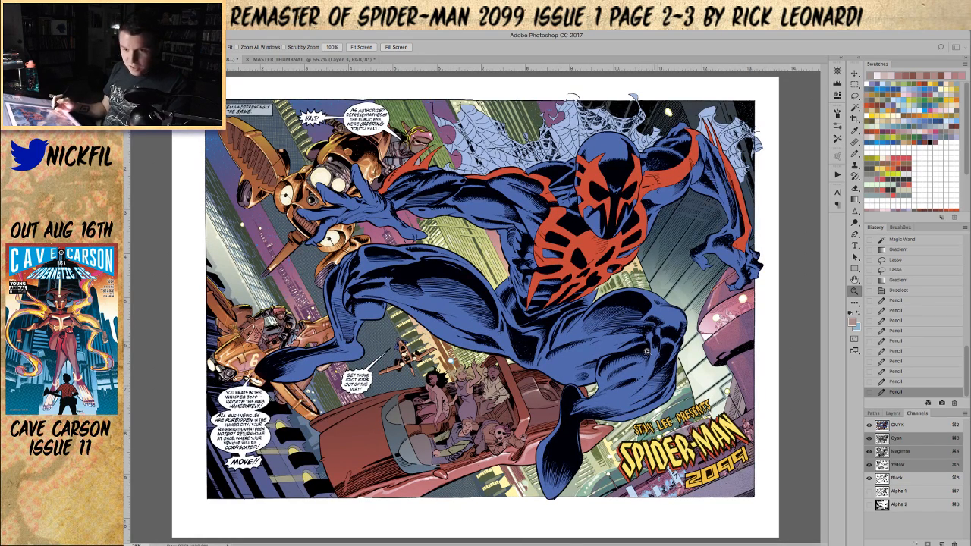
pyautogui.click(855, 279)
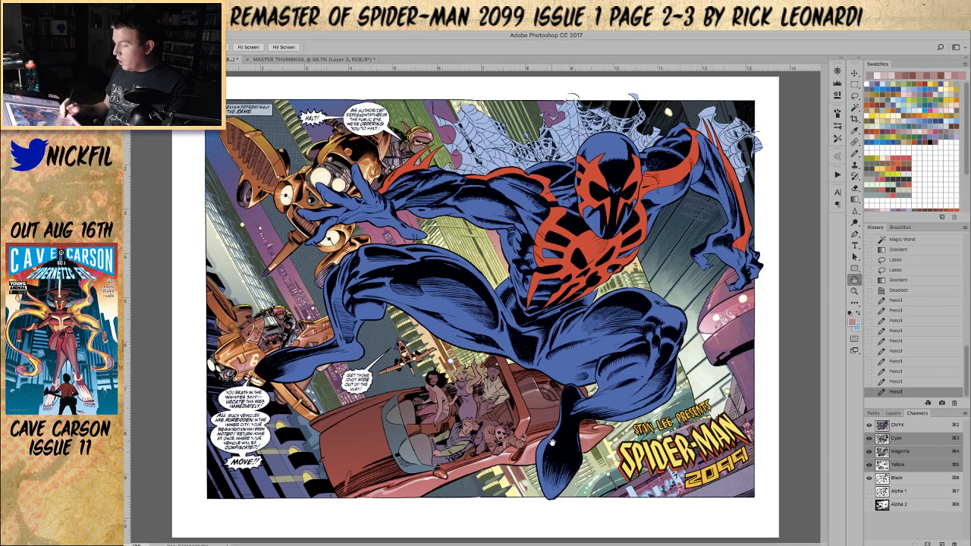
# - Lasso a strip along the upper edge of the car's hood and extend the selection over the hood's front and lower side
pyautogui.click(855, 96)
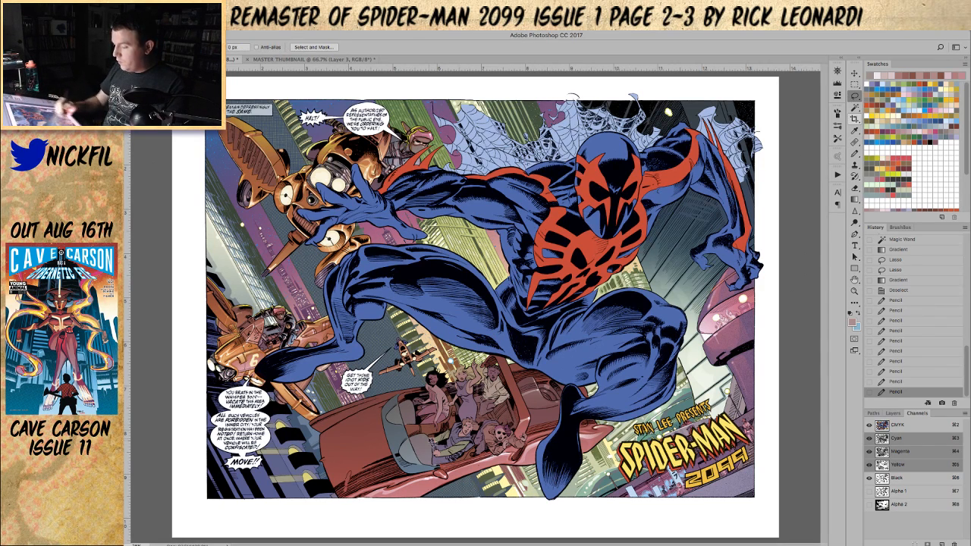
pyautogui.click(853, 290)
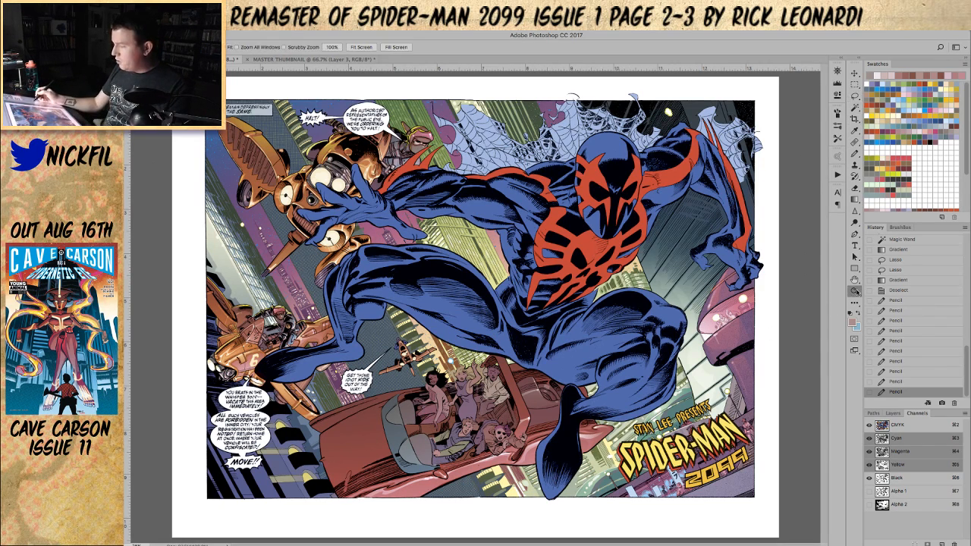
pyautogui.click(374, 445)
pyautogui.click(855, 282)
pyautogui.moveTo(471, 448)
pyautogui.mouseDown()
pyautogui.moveTo(483, 415)
pyautogui.moveTo(491, 436)
pyautogui.moveTo(492, 427)
pyautogui.mouseUp()
pyautogui.click(855, 97)
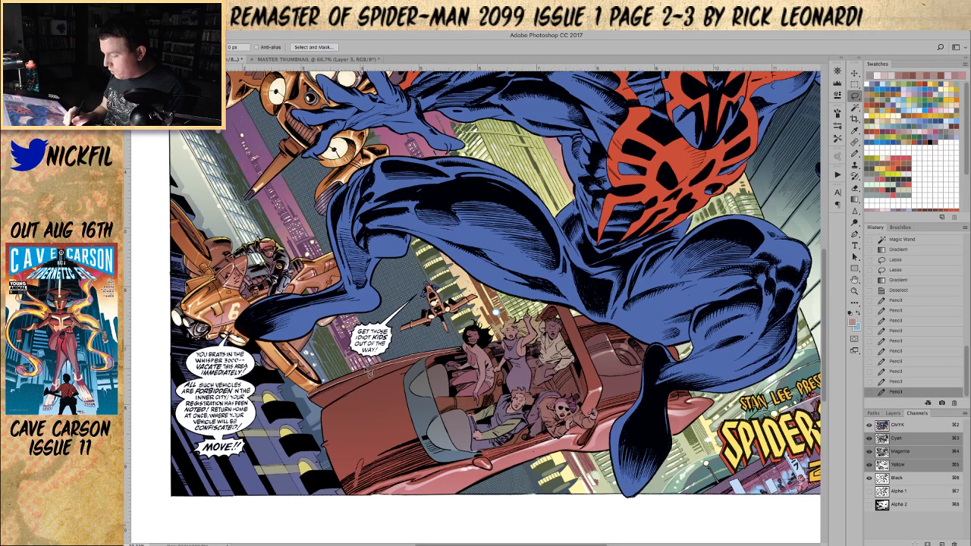
pyautogui.moveTo(323, 392); pyautogui.dragTo(312, 398)
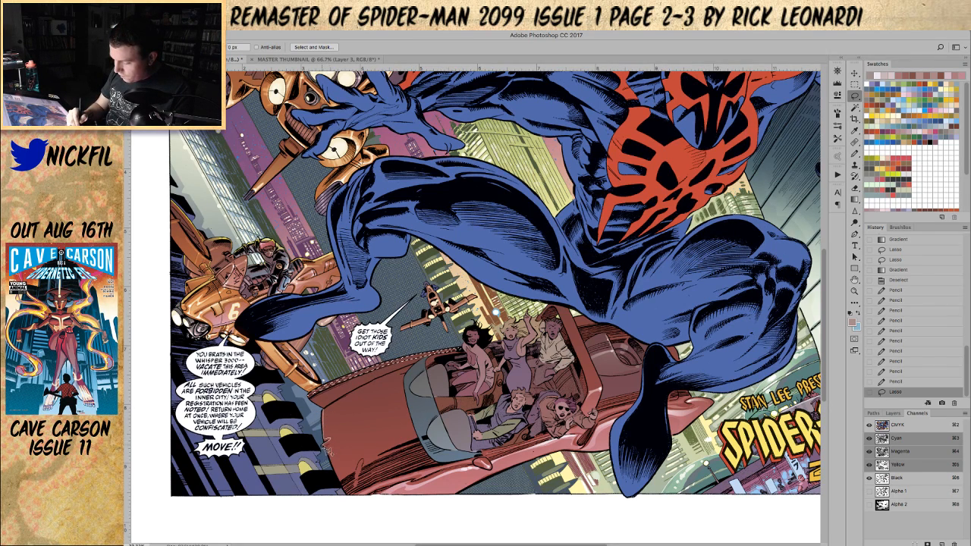
pyautogui.moveTo(328, 442)
pyautogui.mouseDown()
pyautogui.moveTo(404, 416)
pyautogui.moveTo(333, 452)
pyautogui.moveTo(346, 486)
pyautogui.moveTo(365, 462)
pyautogui.moveTo(356, 476)
pyautogui.moveTo(364, 464)
pyautogui.moveTo(422, 449)
pyautogui.moveTo(378, 460)
pyautogui.moveTo(421, 440)
pyautogui.moveTo(405, 381)
pyautogui.moveTo(419, 372)
pyautogui.moveTo(331, 412)
pyautogui.moveTo(380, 456)
pyautogui.mouseUp()
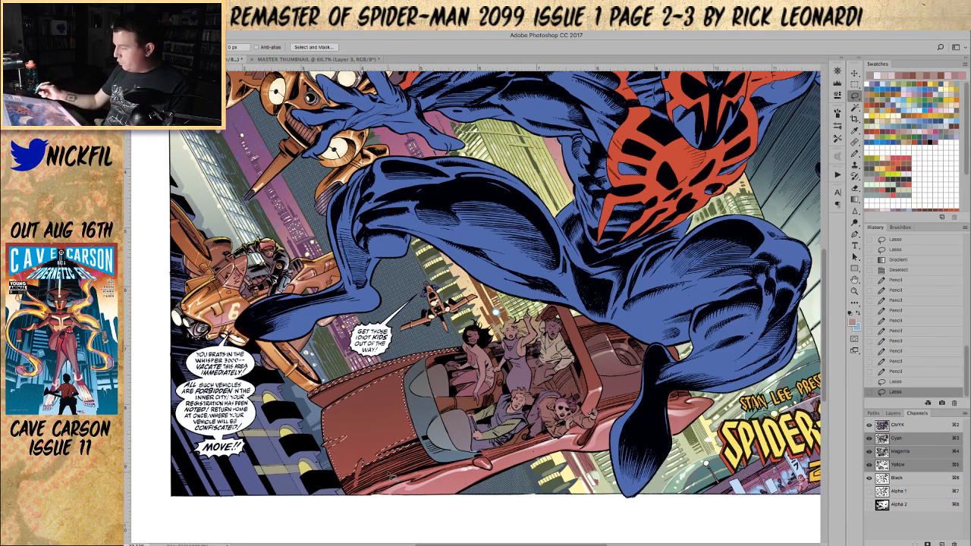
pyautogui.press('space')
pyautogui.moveTo(527, 413); pyautogui.dragTo(480, 412)
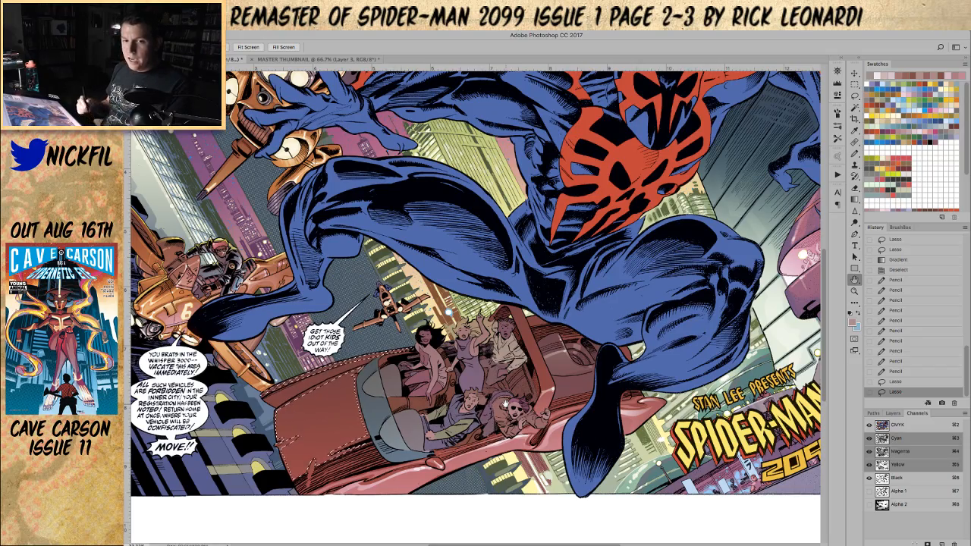
pyautogui.moveTo(799, 303); pyautogui.dragTo(780, 312)
pyautogui.hotkey('alt', 'space')
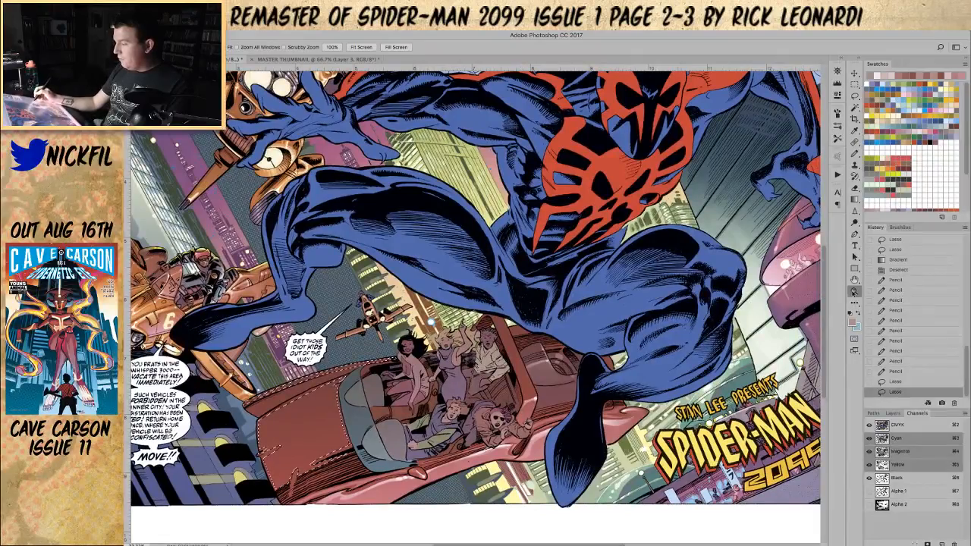
pyautogui.keyDown('alt'); pyautogui.click(602, 402); pyautogui.keyUp('alt')
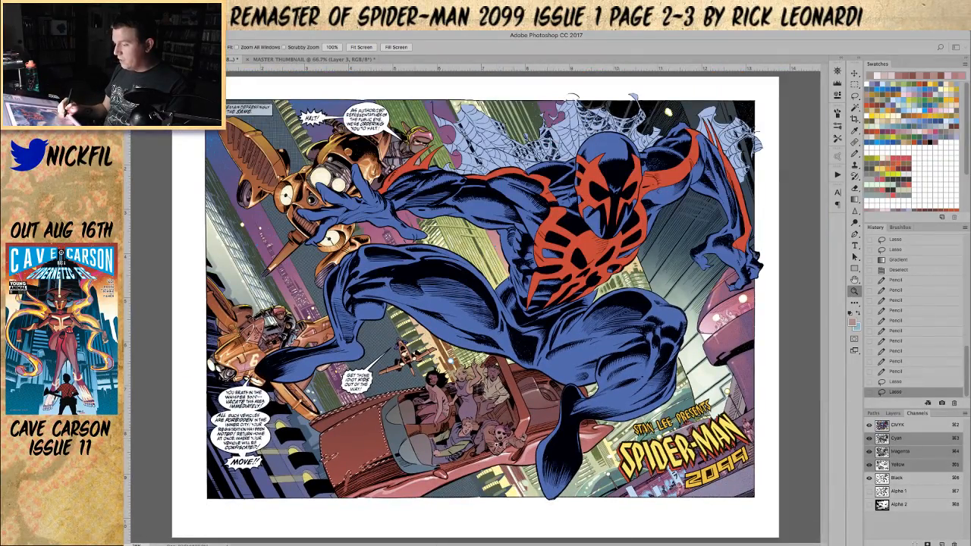
# - Adjust the lasso selection on the car's hood along the edge beside the windshield
pyautogui.click(391, 449)
pyautogui.click(389, 449)
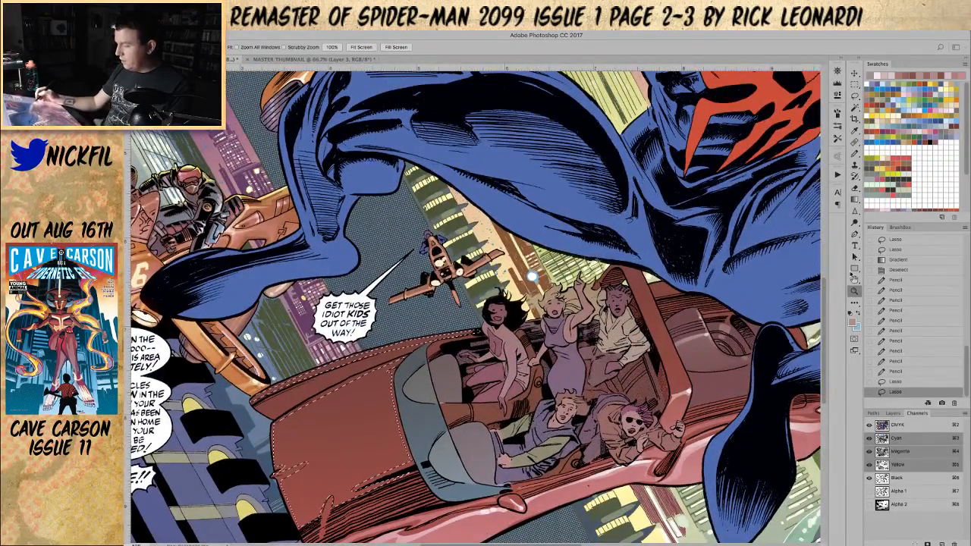
pyautogui.click(855, 97)
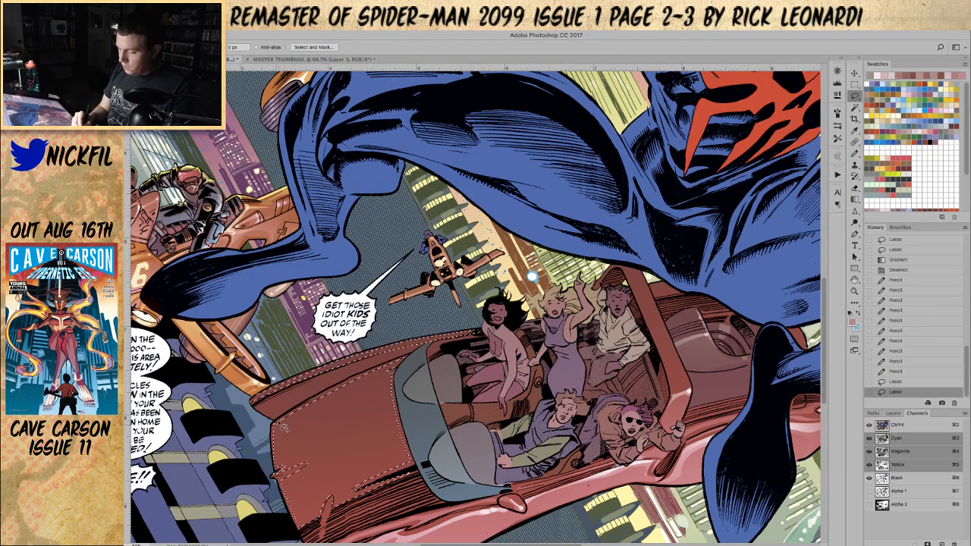
pyautogui.moveTo(396, 371); pyautogui.dragTo(382, 383)
pyautogui.click(855, 290)
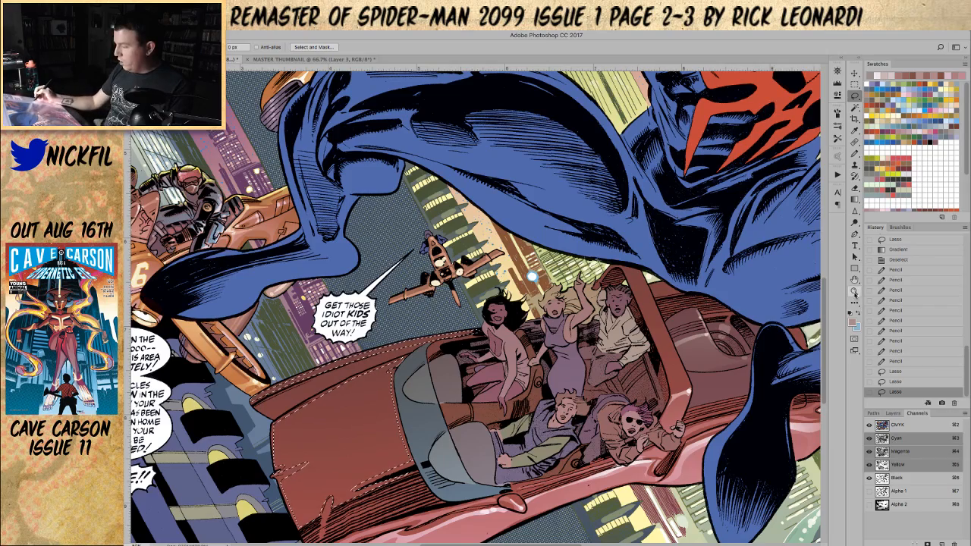
pyautogui.keyDown('alt'); pyautogui.click(459, 455); pyautogui.keyUp('alt')
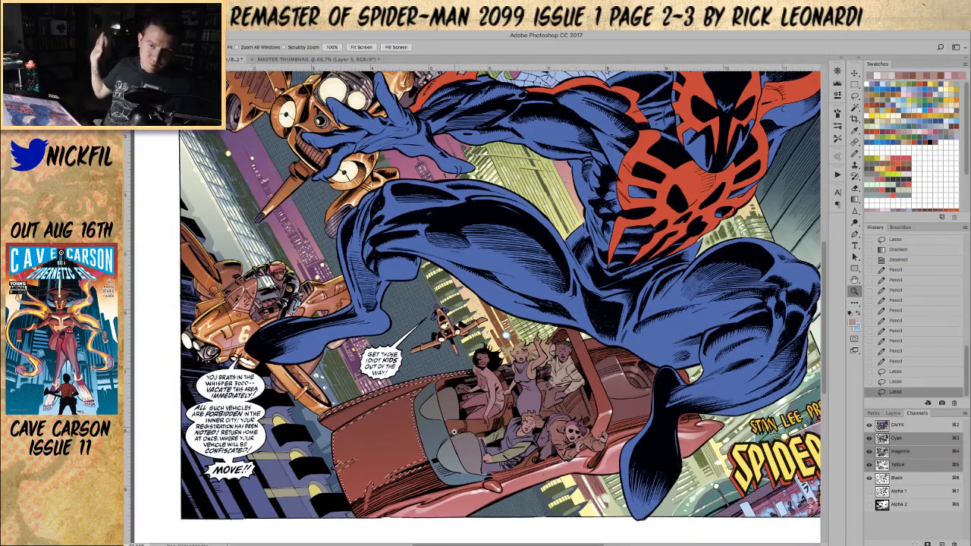
# - Set up the Gradient tool with dark red as the foreground color for the selected hood areas
pyautogui.press('h')
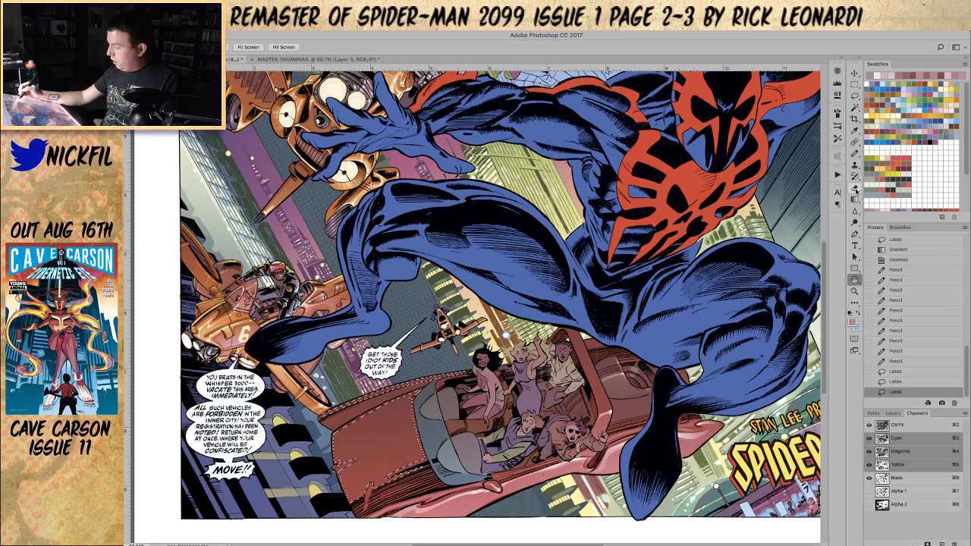
pyautogui.click(855, 198)
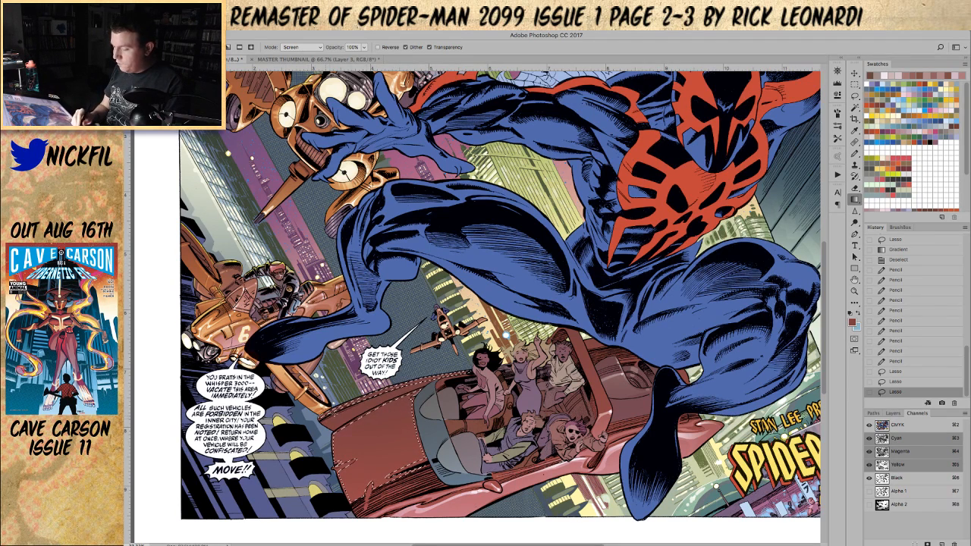
pyautogui.hotkey('ctrl', 'd')
pyautogui.press('z')
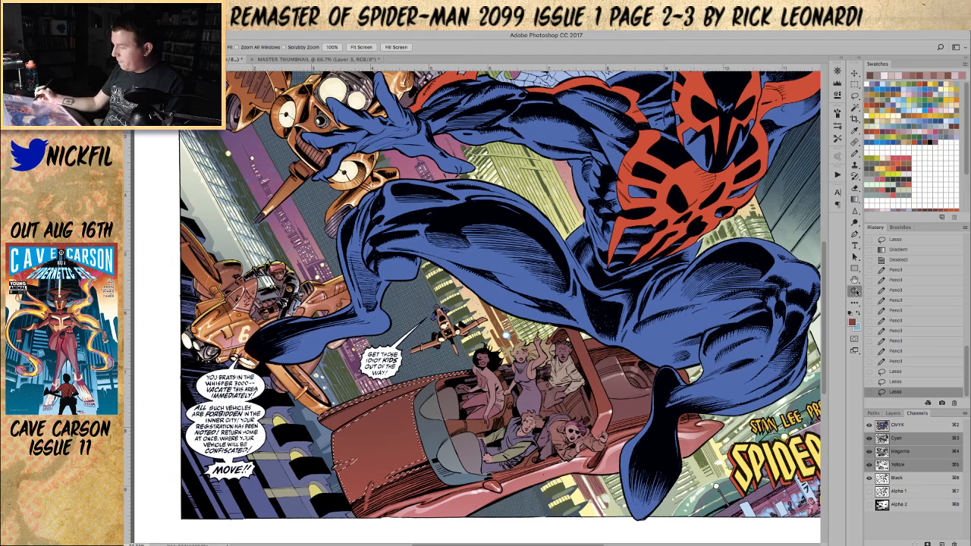
pyautogui.hotkey('ctrl', 'z')
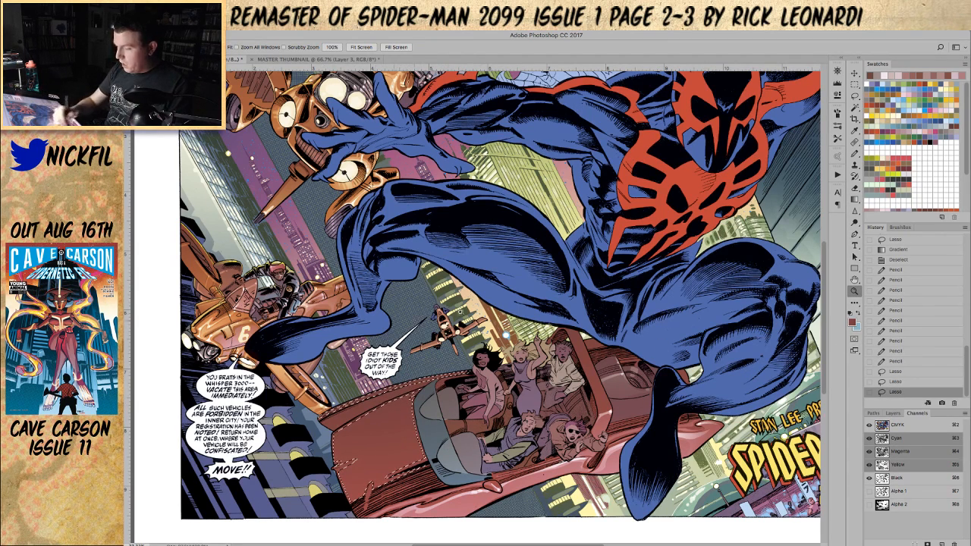
# - Examine the shading and highlights on the orange number 6 vehicle and its rider up close
pyautogui.press('space')
pyautogui.moveTo(196, 257); pyautogui.dragTo(265, 278)
pyautogui.press('space')
pyautogui.moveTo(516, 239); pyautogui.dragTo(512, 352)
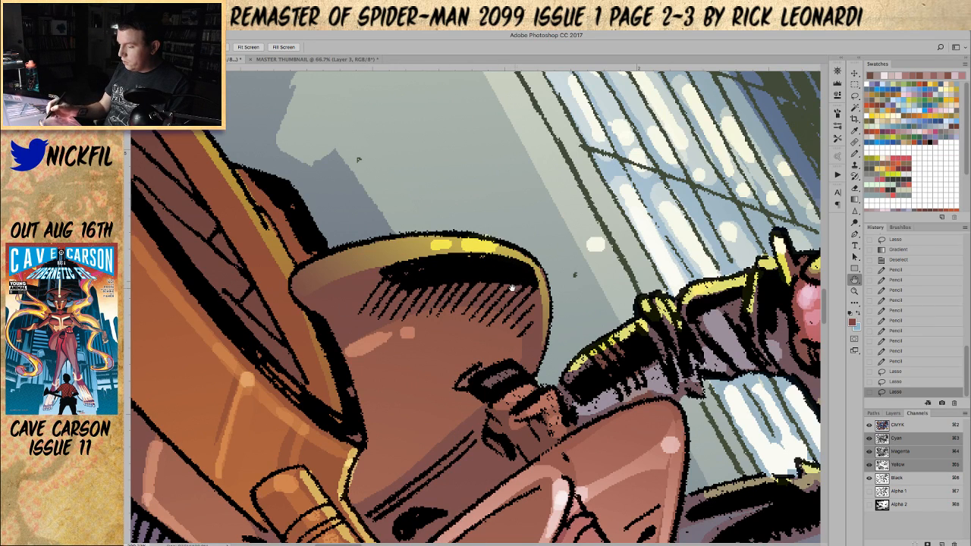
pyautogui.keyDown('alt'); pyautogui.click(518, 332); pyautogui.keyUp('alt')
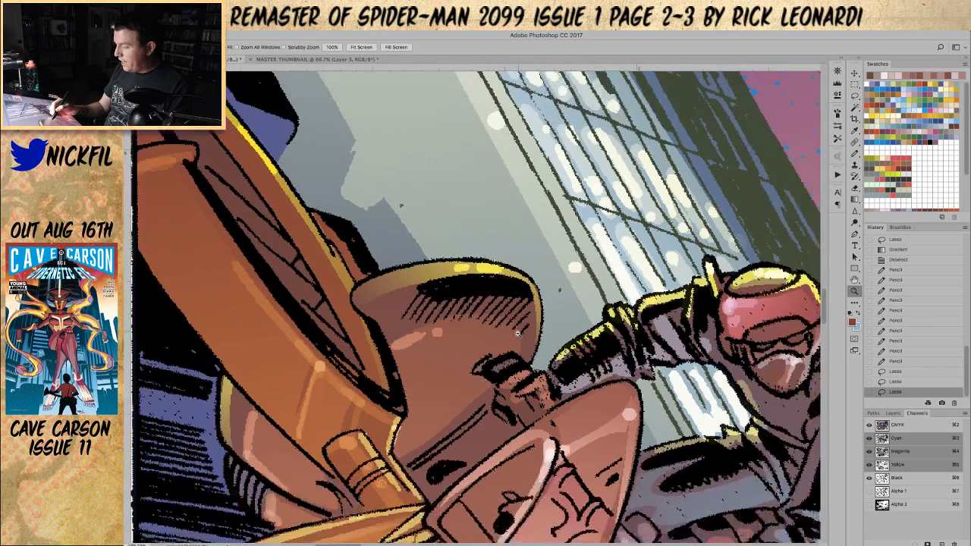
pyautogui.keyDown('alt'); pyautogui.click(518, 334); pyautogui.keyUp('alt')
pyautogui.press('space')
pyautogui.moveTo(567, 371); pyautogui.dragTo(510, 345)
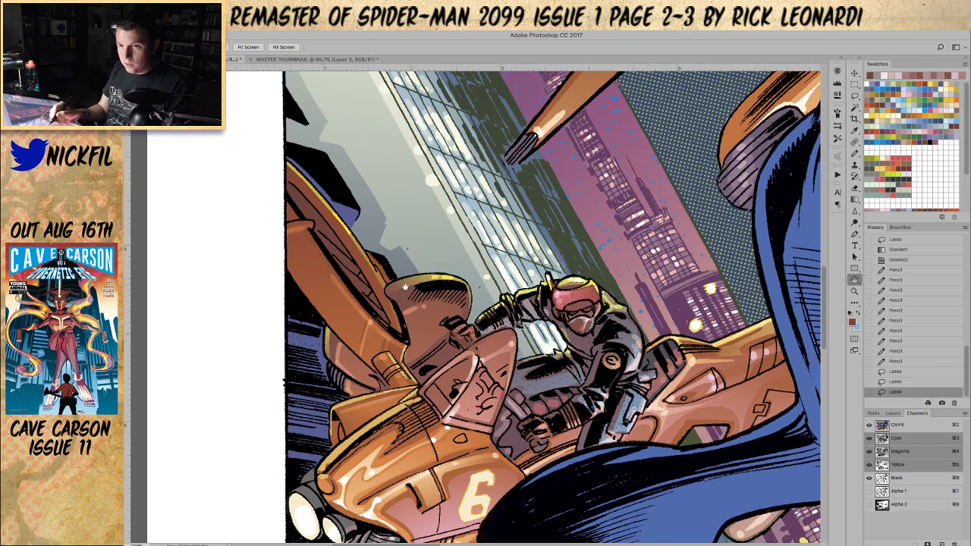
pyautogui.press('z')
pyautogui.moveTo(422, 315); pyautogui.dragTo(548, 421)
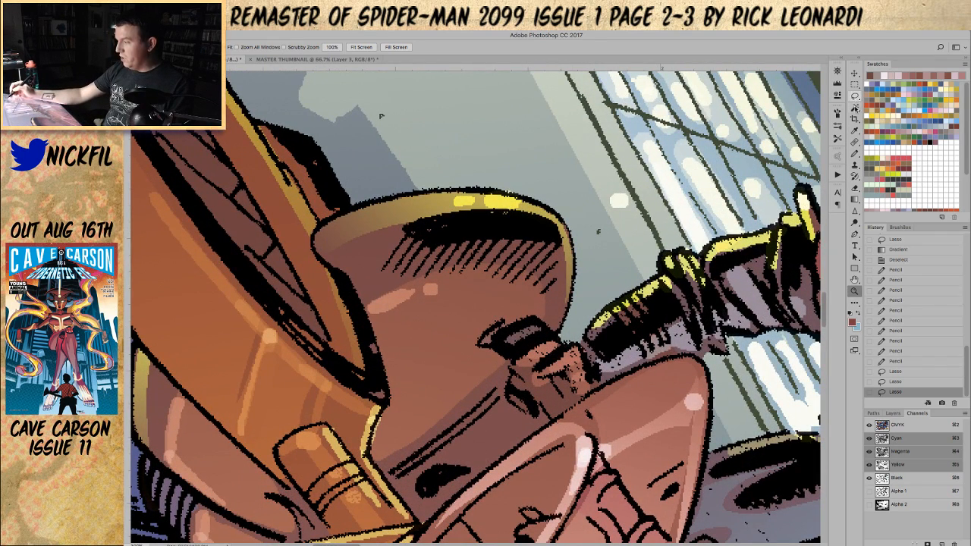
pyautogui.press('w')
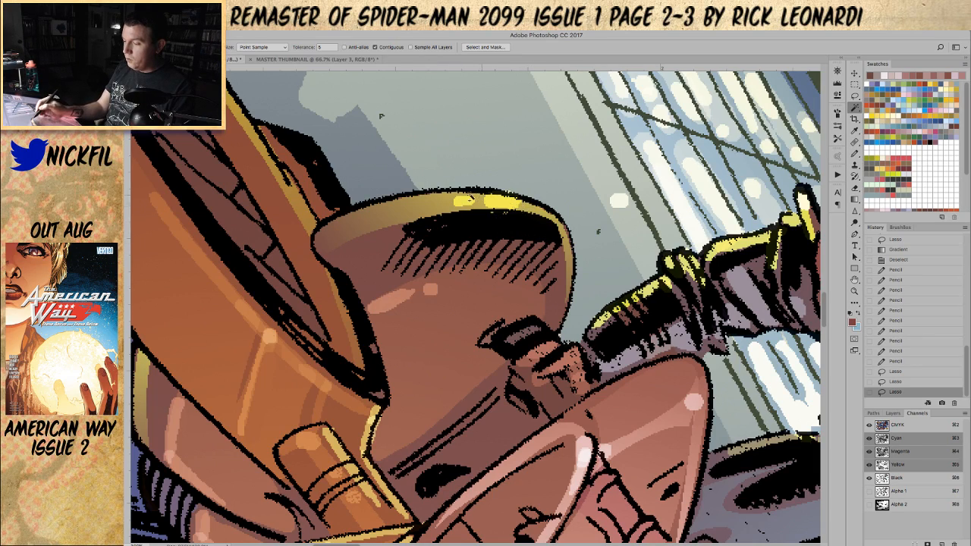
pyautogui.click(854, 291)
pyautogui.keyDown('alt'); pyautogui.click(582, 410); pyautogui.keyUp('alt')
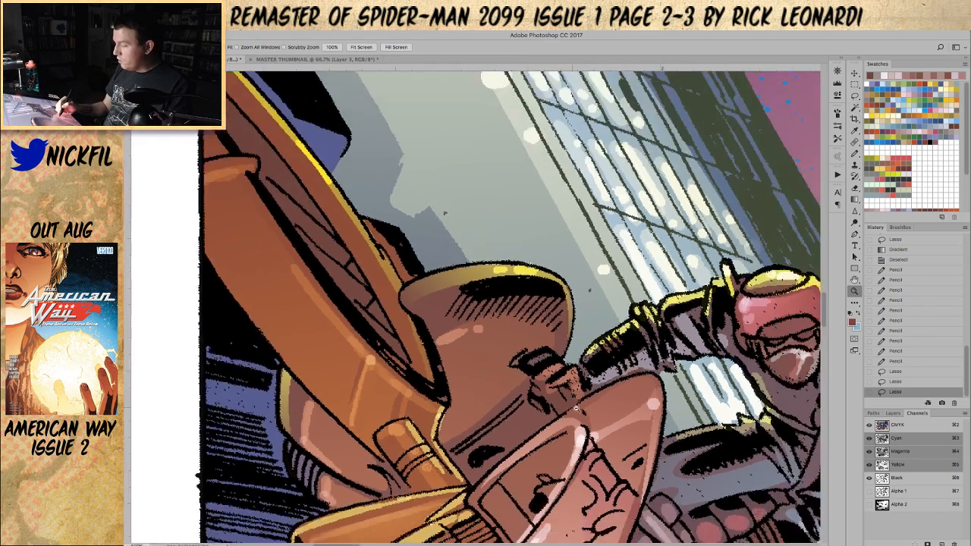
pyautogui.keyDown('alt'); pyautogui.click(582, 410); pyautogui.keyUp('alt')
pyautogui.keyDown('alt'); pyautogui.click(581, 410); pyautogui.keyUp('alt')
pyautogui.keyDown('alt'); pyautogui.click(582, 410); pyautogui.keyUp('alt')
# - Remove the strip along the hood's upper edge from the lasso selection on the red car
pyautogui.click(855, 281)
pyautogui.moveTo(743, 433); pyautogui.dragTo(417, 158)
pyautogui.moveTo(515, 411); pyautogui.dragTo(485, 387)
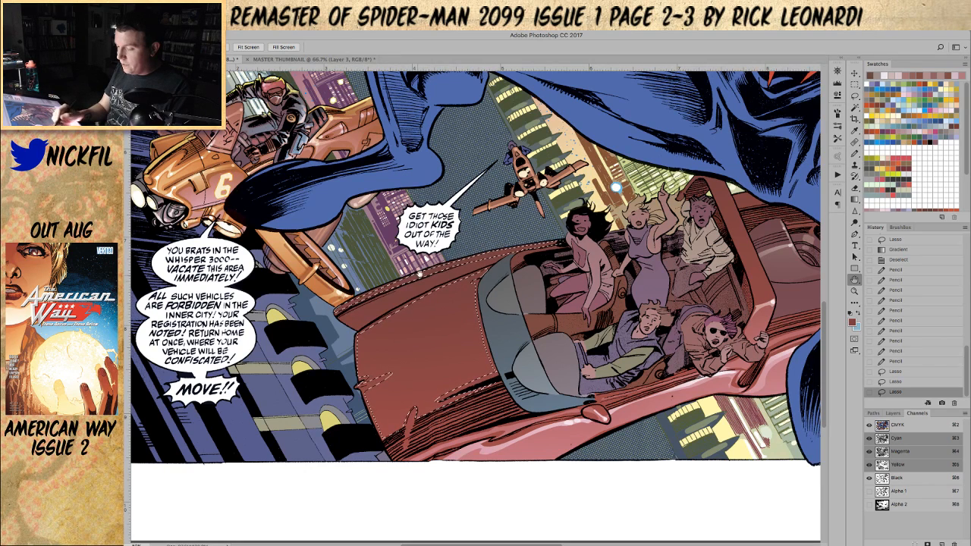
pyautogui.click(854, 96)
pyautogui.moveTo(349, 282)
pyautogui.mouseDown()
pyautogui.moveTo(387, 303)
pyautogui.moveTo(534, 259)
pyautogui.moveTo(498, 222)
pyautogui.moveTo(479, 228)
pyautogui.mouseUp()
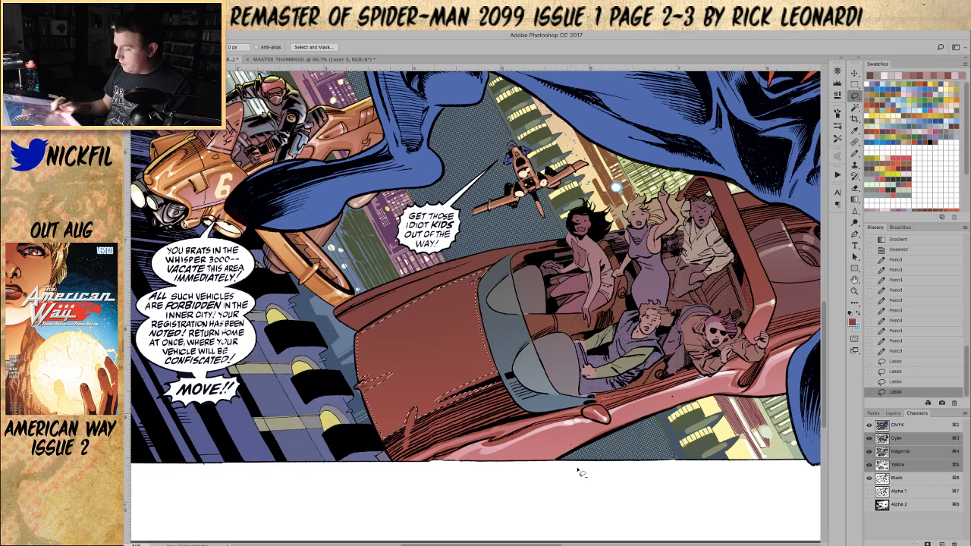
# - Try a dark red Screen gradient down the selected hood areas and undo it
pyautogui.click(855, 199)
pyautogui.moveTo(416, 275); pyautogui.dragTo(442, 501)
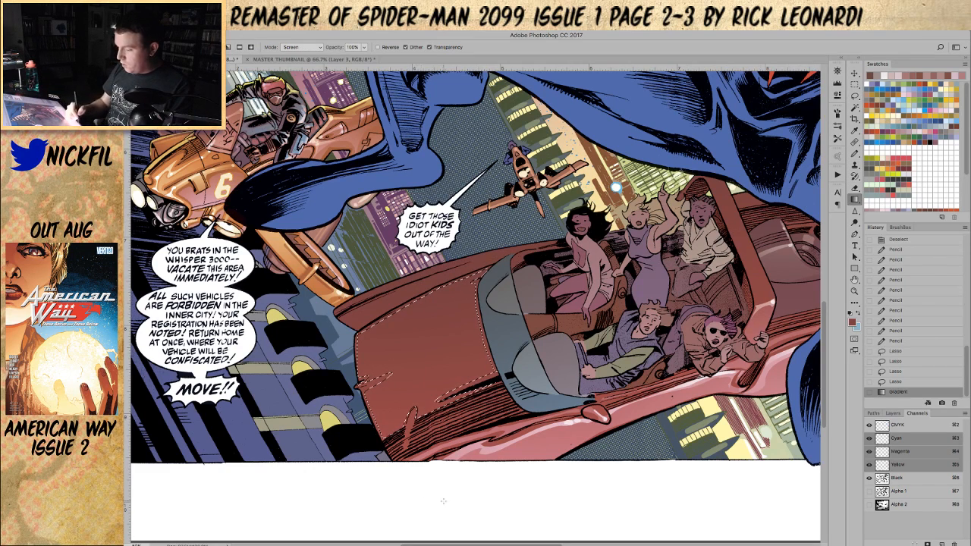
pyautogui.press('super+z')
# - Sample a brighter red from the car and lay two Screen gradients over the selected hood areas
pyautogui.keyDown('alt'); pyautogui.click(399, 421); pyautogui.keyUp('alt')
pyautogui.moveTo(414, 253); pyautogui.dragTo(419, 364)
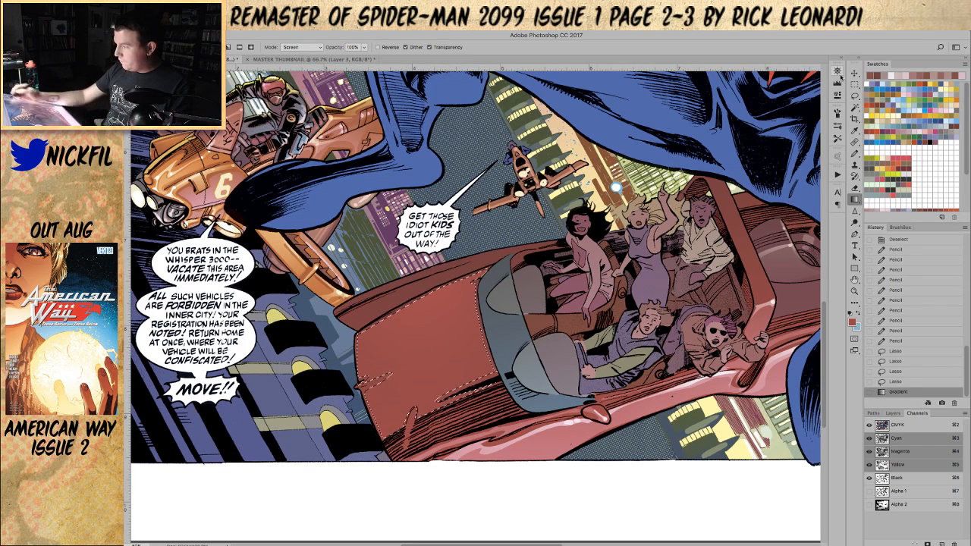
pyautogui.press('z')
pyautogui.keyDown('alt'); pyautogui.click(541, 407); pyautogui.keyUp('alt')
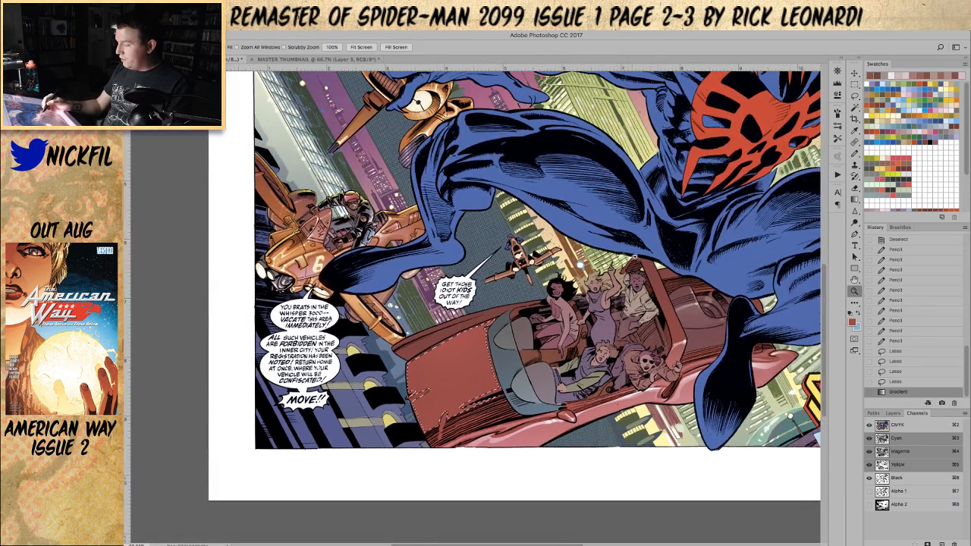
pyautogui.click(857, 199)
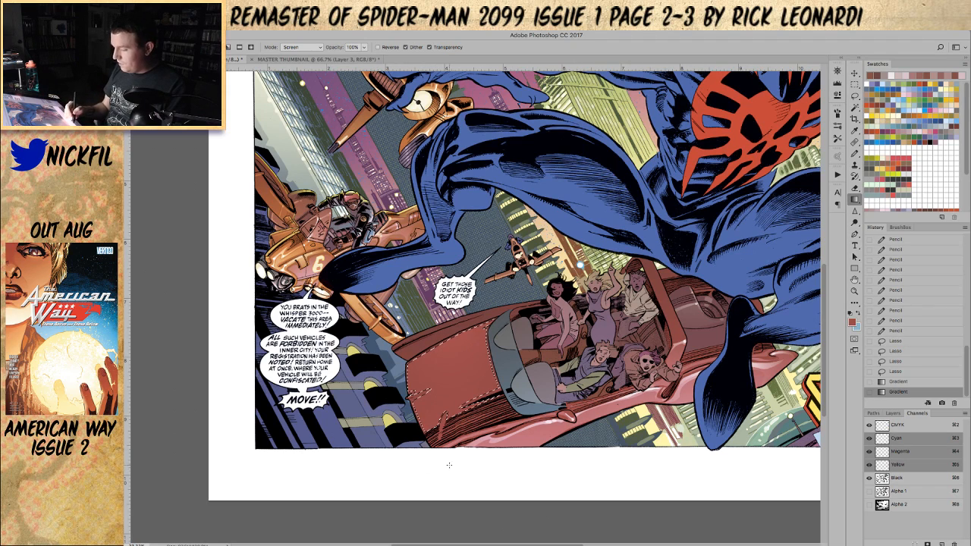
pyautogui.moveTo(472, 407); pyautogui.dragTo(457, 366)
# - Replace the selection with new lassoed areas over the hood's front and windshield side, and brighten them with a red Screen gradient
pyautogui.click(855, 97)
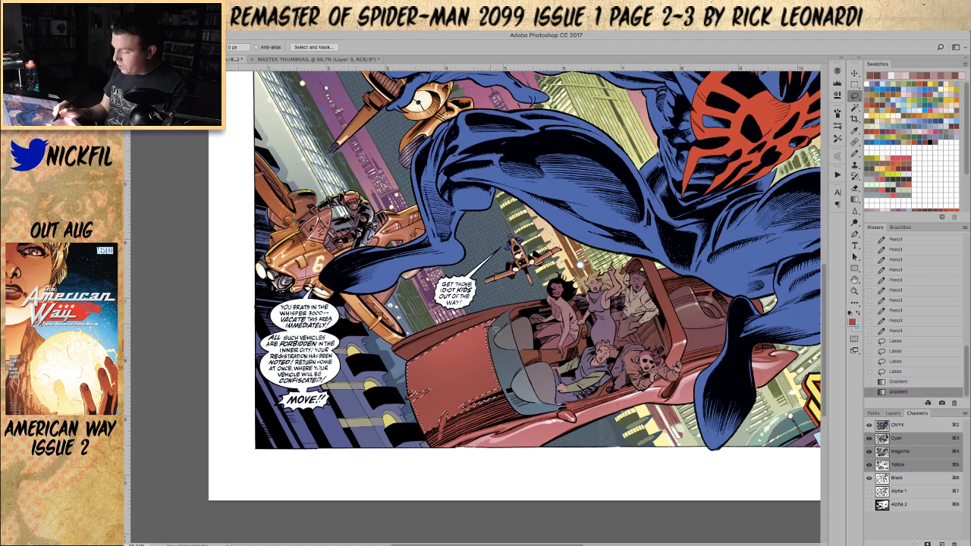
pyautogui.moveTo(433, 361); pyautogui.dragTo(457, 339)
pyautogui.press('super+d')
pyautogui.moveTo(413, 400)
pyautogui.mouseDown()
pyautogui.moveTo(490, 367)
pyautogui.moveTo(501, 393)
pyautogui.moveTo(420, 414)
pyautogui.moveTo(418, 386)
pyautogui.moveTo(440, 361)
pyautogui.mouseUp()
pyautogui.moveTo(449, 412); pyautogui.dragTo(434, 427)
pyautogui.click(855, 280)
pyautogui.moveTo(518, 419)
pyautogui.mouseDown()
pyautogui.moveTo(507, 403)
pyautogui.moveTo(496, 407)
pyautogui.mouseUp()
pyautogui.click(855, 96)
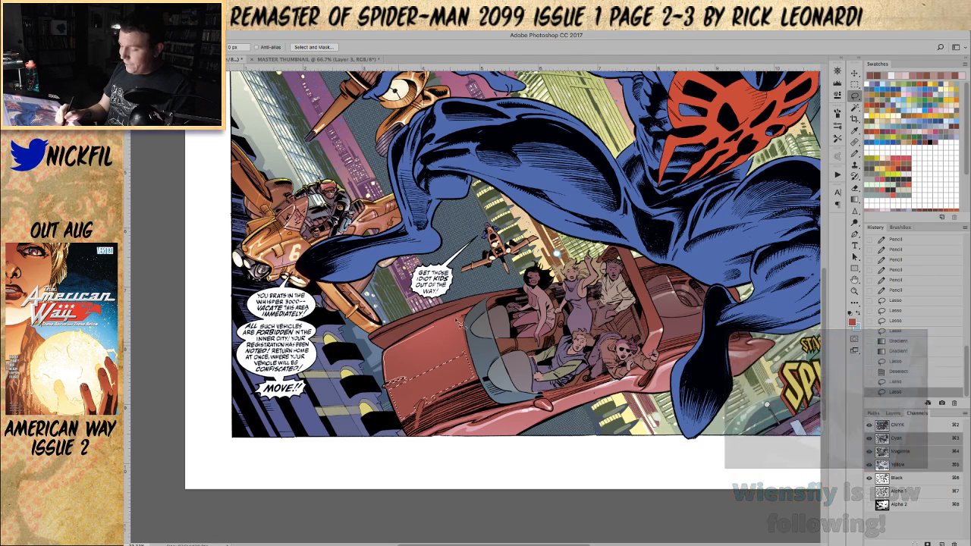
pyautogui.moveTo(477, 384)
pyautogui.mouseDown()
pyautogui.moveTo(420, 389)
pyautogui.moveTo(421, 379)
pyautogui.mouseUp()
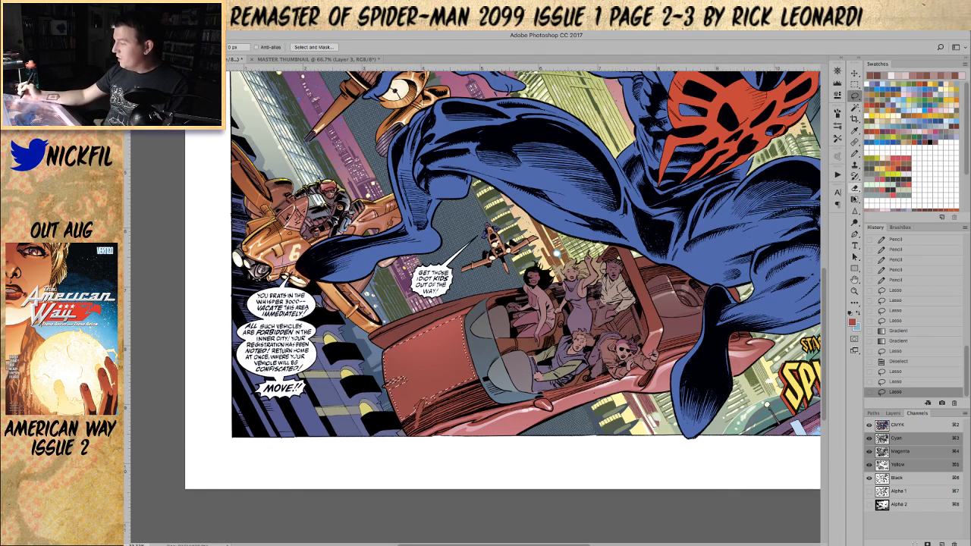
pyautogui.click(855, 199)
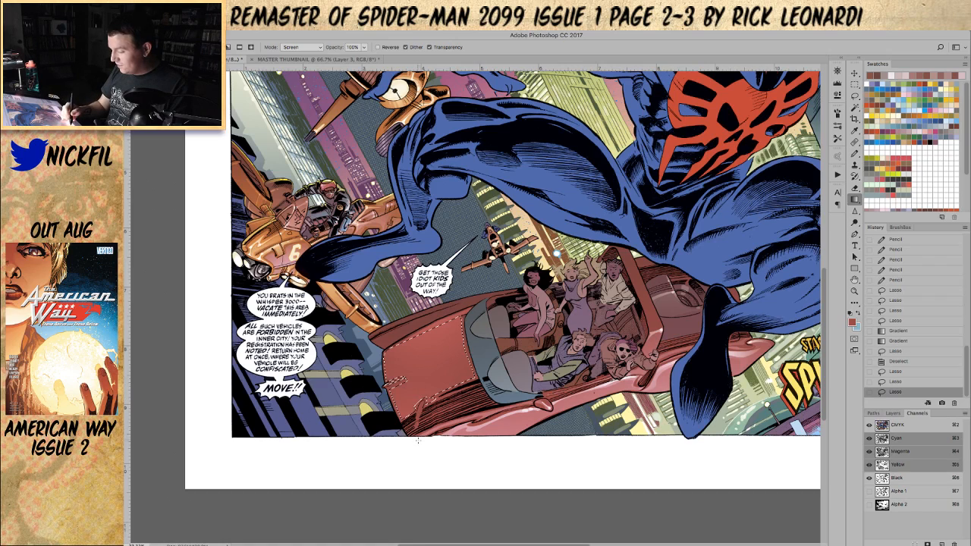
pyautogui.moveTo(395, 381); pyautogui.dragTo(413, 425)
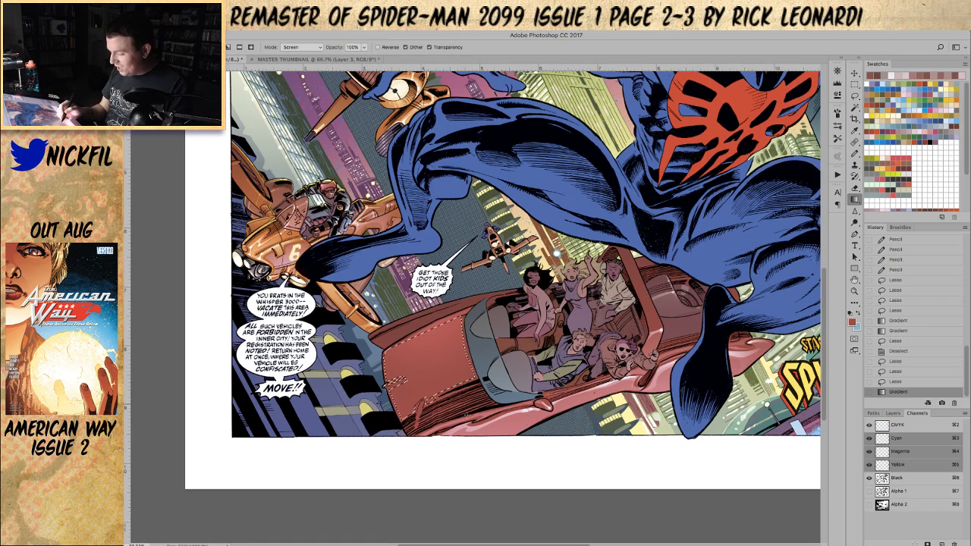
# - Lasso further areas along the hood's front edge, build up red Screen gradients from the front, and deselect
pyautogui.press('l')
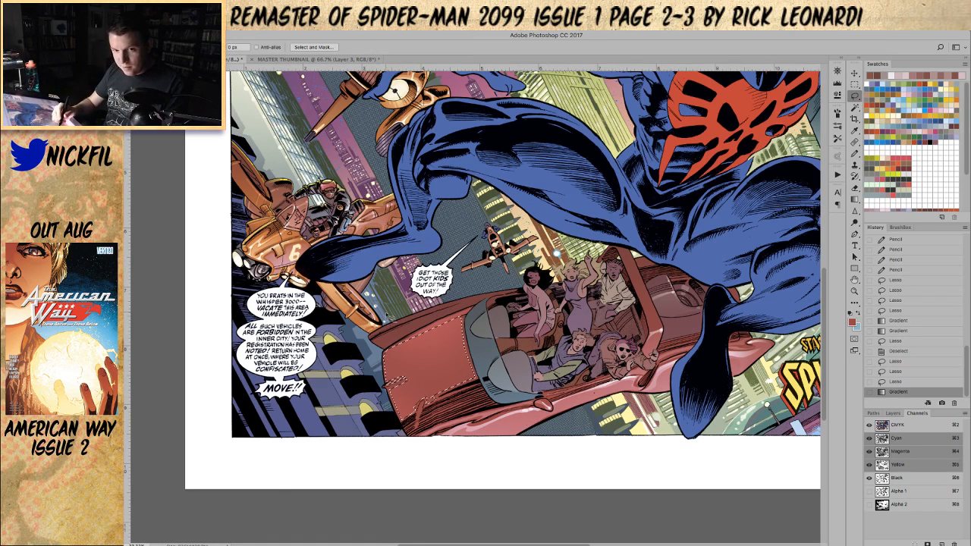
pyautogui.moveTo(396, 351)
pyautogui.mouseDown()
pyautogui.moveTo(416, 438)
pyautogui.moveTo(421, 344)
pyautogui.moveTo(464, 328)
pyautogui.moveTo(440, 402)
pyautogui.moveTo(399, 352)
pyautogui.moveTo(397, 333)
pyautogui.moveTo(403, 377)
pyautogui.moveTo(503, 324)
pyautogui.moveTo(452, 319)
pyautogui.moveTo(474, 338)
pyautogui.moveTo(478, 282)
pyautogui.moveTo(472, 333)
pyautogui.moveTo(352, 430)
pyautogui.moveTo(385, 354)
pyautogui.moveTo(430, 332)
pyautogui.moveTo(393, 355)
pyautogui.moveTo(403, 352)
pyautogui.moveTo(395, 376)
pyautogui.moveTo(447, 483)
pyautogui.mouseUp()
pyautogui.click(855, 200)
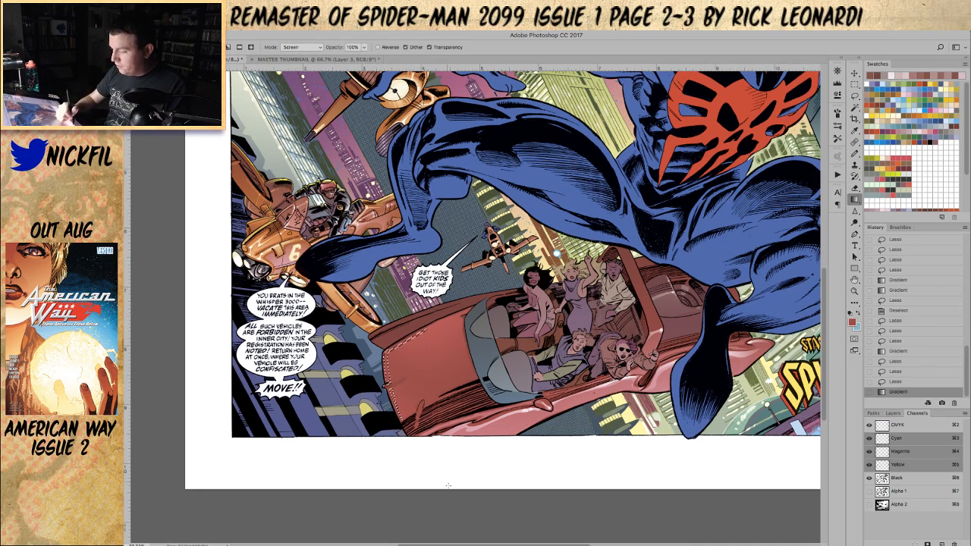
pyautogui.moveTo(389, 371); pyautogui.dragTo(415, 486)
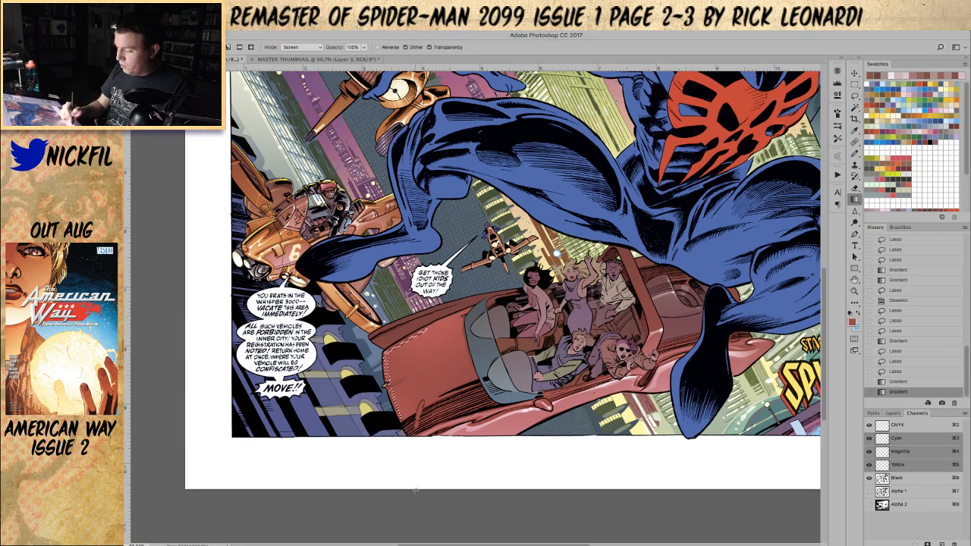
pyautogui.moveTo(392, 413); pyautogui.dragTo(413, 474)
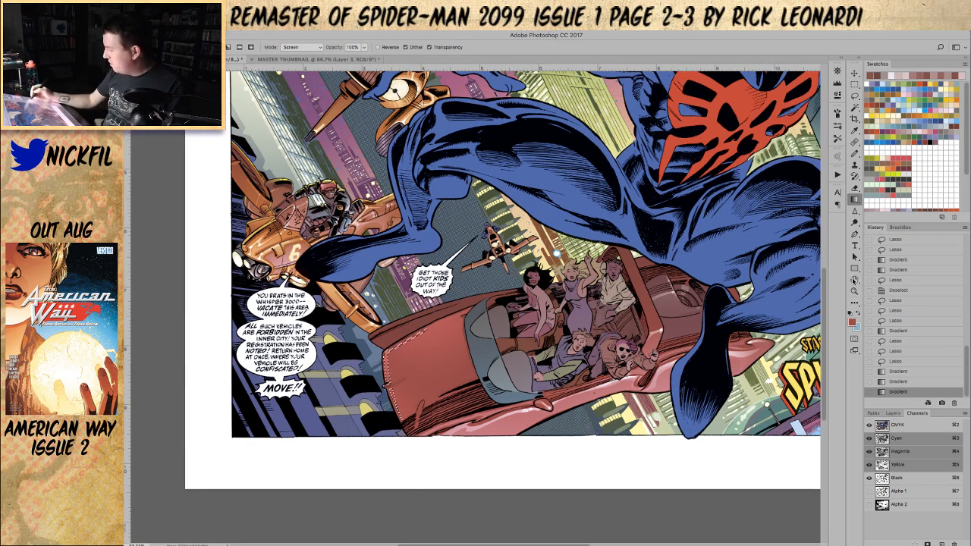
pyautogui.press('space')
pyautogui.moveTo(500, 434); pyautogui.dragTo(436, 450)
pyautogui.hotkey('ctrl', 'd')
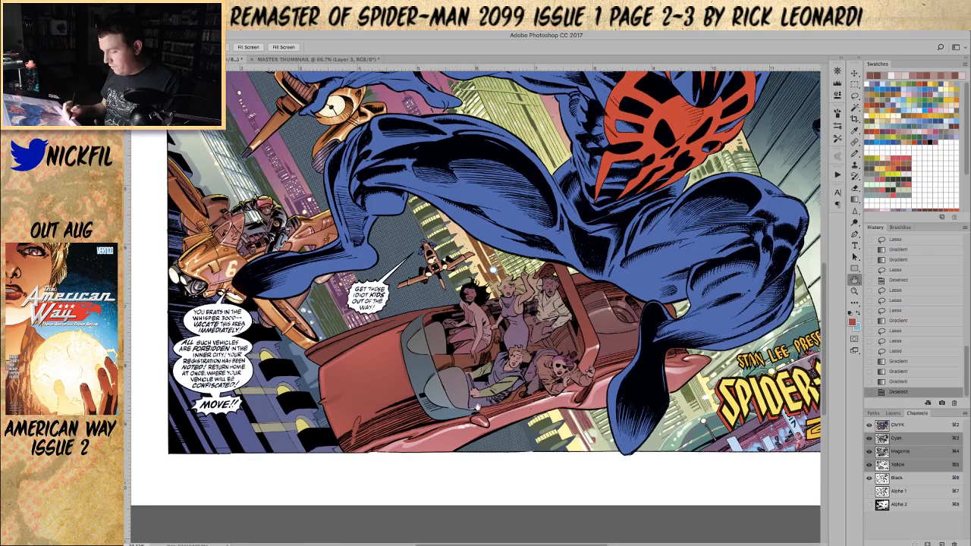
# - Draw light red Pencil highlights at 50% opacity on the hood's front corner and upper edge
pyautogui.click(857, 154)
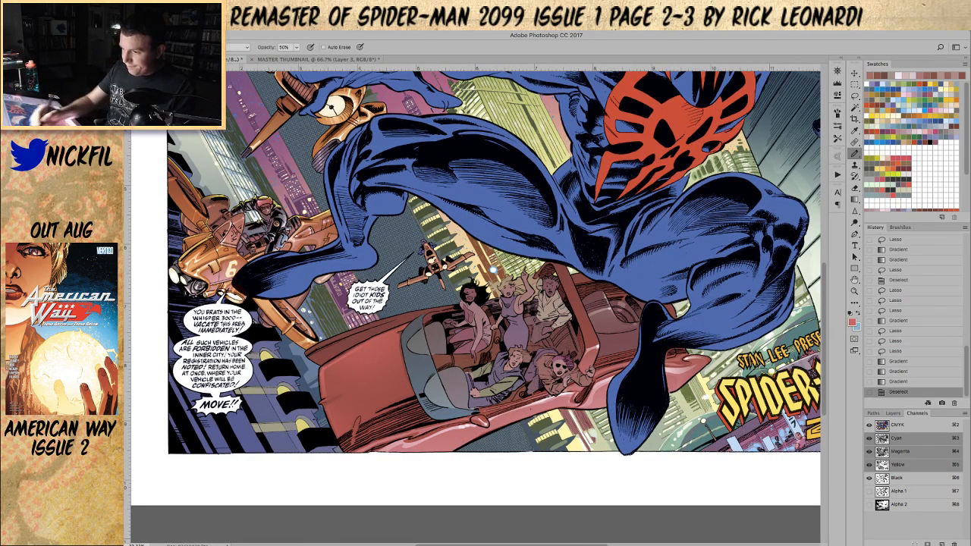
pyautogui.click(242, 47)
pyautogui.click(242, 47)
pyautogui.press('0')
pyautogui.moveTo(323, 367)
pyautogui.mouseDown()
pyautogui.moveTo(327, 408)
pyautogui.moveTo(338, 393)
pyautogui.moveTo(328, 393)
pyautogui.mouseUp()
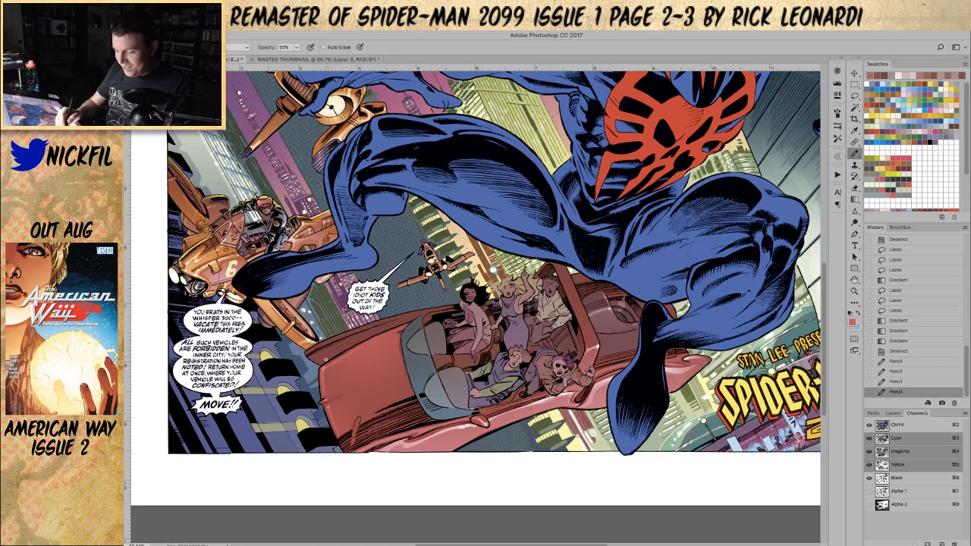
pyautogui.moveTo(322, 379)
pyautogui.mouseDown()
pyautogui.moveTo(338, 355)
pyautogui.moveTo(408, 325)
pyautogui.mouseUp()
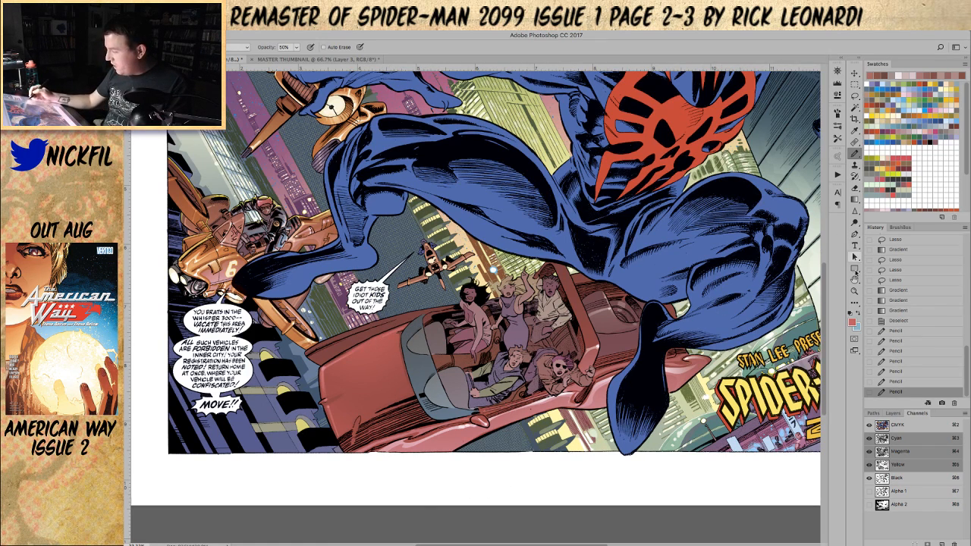
# - Lasso areas along the hood's front hatching, darken them with a dark red Multiply gradient, and deselect
pyautogui.click(855, 281)
pyautogui.moveTo(464, 438); pyautogui.dragTo(493, 402)
pyautogui.click(855, 94)
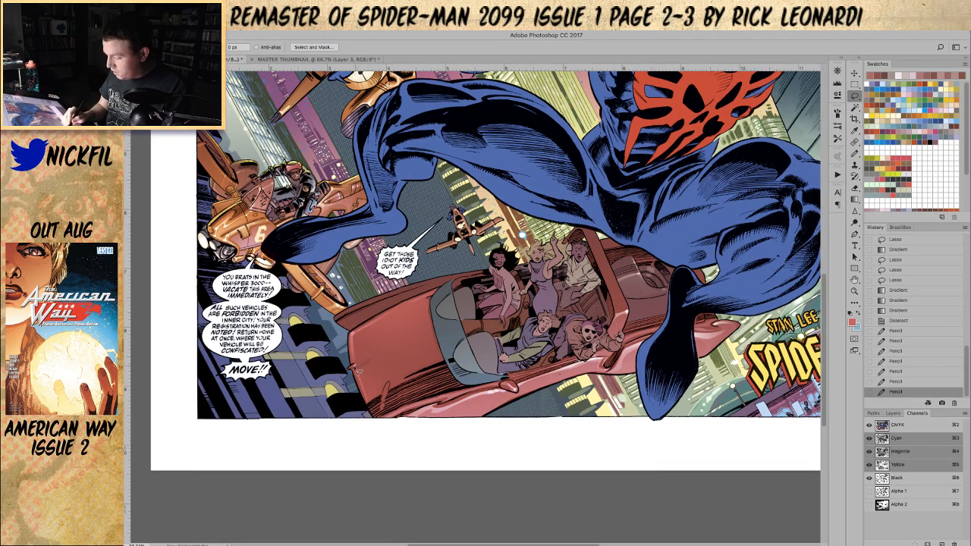
pyautogui.moveTo(378, 364)
pyautogui.mouseDown()
pyautogui.moveTo(359, 376)
pyautogui.moveTo(370, 404)
pyautogui.moveTo(436, 363)
pyautogui.moveTo(465, 387)
pyautogui.moveTo(387, 422)
pyautogui.moveTo(368, 384)
pyautogui.moveTo(363, 402)
pyautogui.moveTo(354, 370)
pyautogui.mouseUp()
pyautogui.press('g')
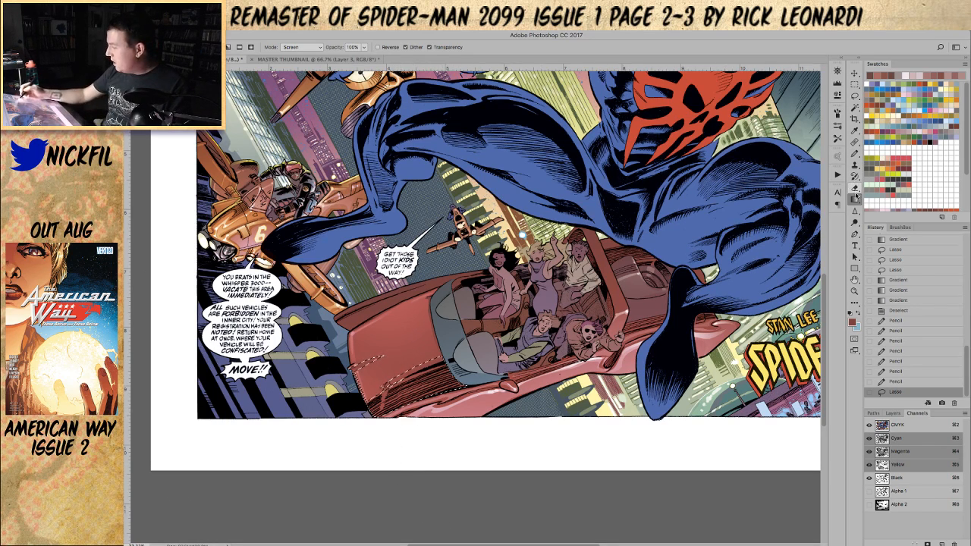
pyautogui.click(301, 47)
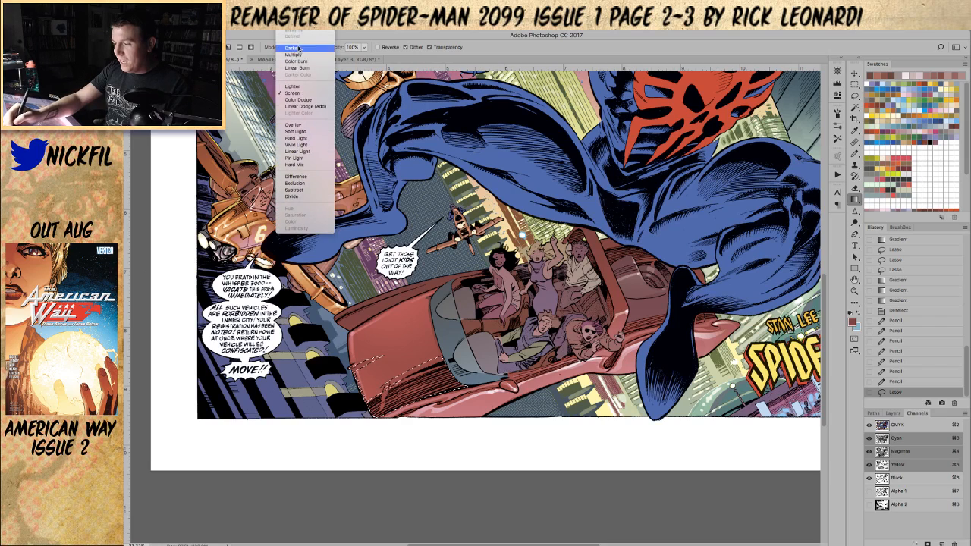
pyautogui.click(296, 54)
pyautogui.moveTo(408, 436); pyautogui.dragTo(390, 388)
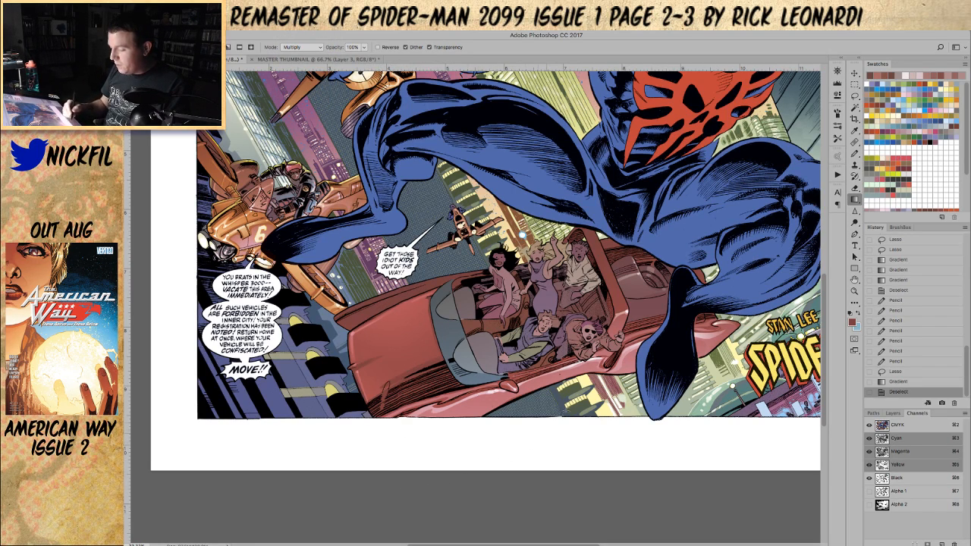
# - Lasso the hood strip bordering the windshield, shade it with a dark red Multiply gradient, and deselect
pyautogui.press('l')
pyautogui.moveTo(434, 325)
pyautogui.mouseDown()
pyautogui.moveTo(432, 309)
pyautogui.moveTo(445, 372)
pyautogui.moveTo(430, 295)
pyautogui.mouseUp()
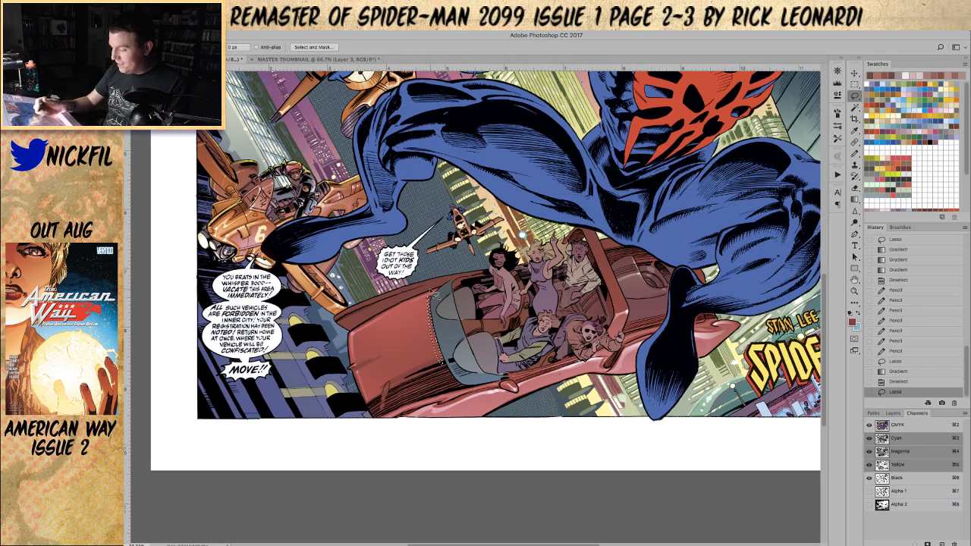
pyautogui.press('g')
pyautogui.moveTo(343, 446); pyautogui.dragTo(401, 455)
pyautogui.hotkey('ctrl', 'd')
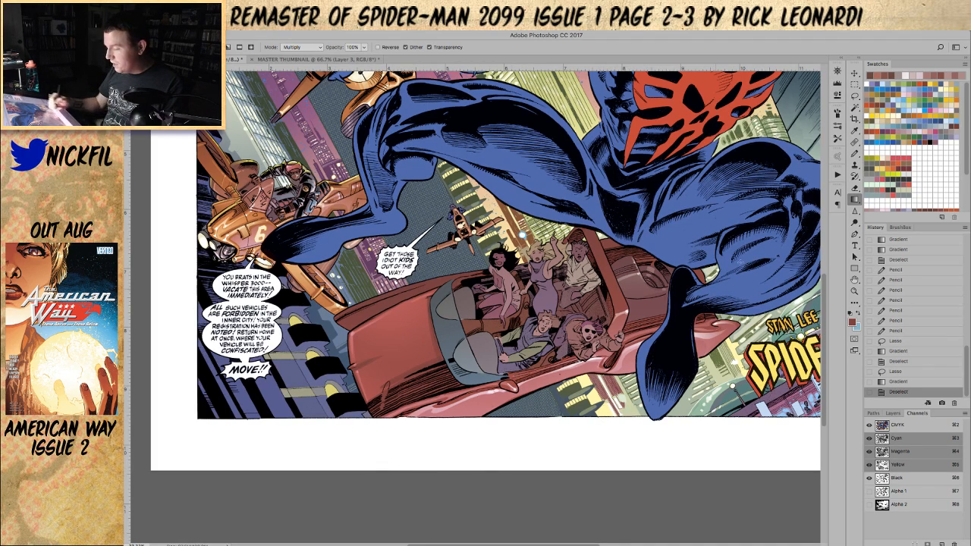
# - Sample red from the hood, set the Pencil opacity to 100%, and touch up the hood beside the windshield
pyautogui.press('b')
pyautogui.moveTo(439, 358); pyautogui.dragTo(444, 345)
pyautogui.press('super+z')
pyautogui.keyDown('alt'); pyautogui.click(435, 359); pyautogui.keyUp('alt')
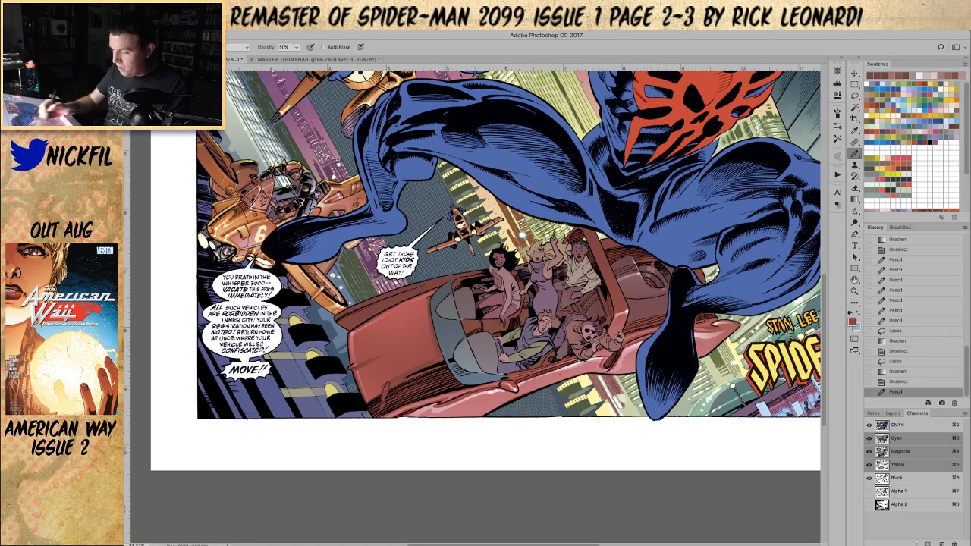
pyautogui.click(238, 47)
pyautogui.click(237, 40)
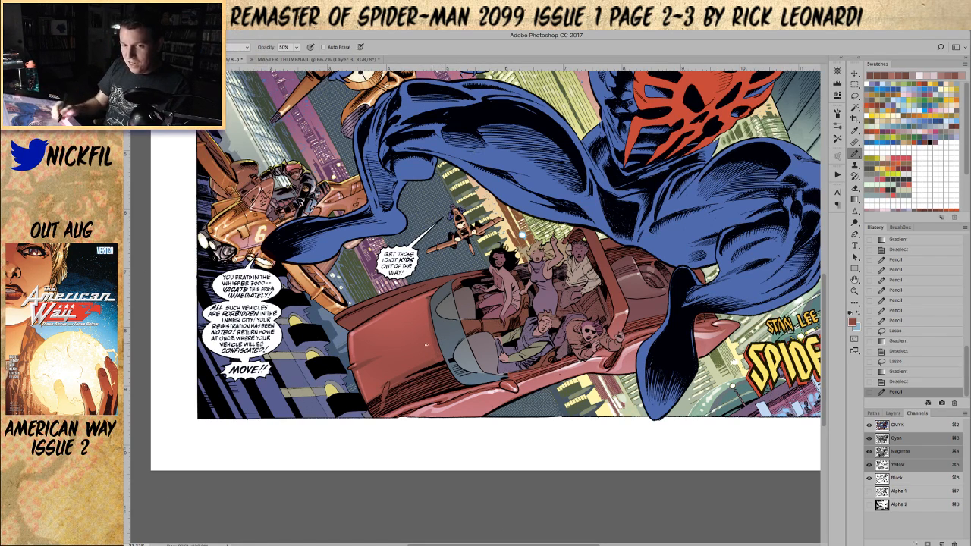
pyautogui.press('0')
pyautogui.click(440, 353)
pyautogui.click(440, 351)
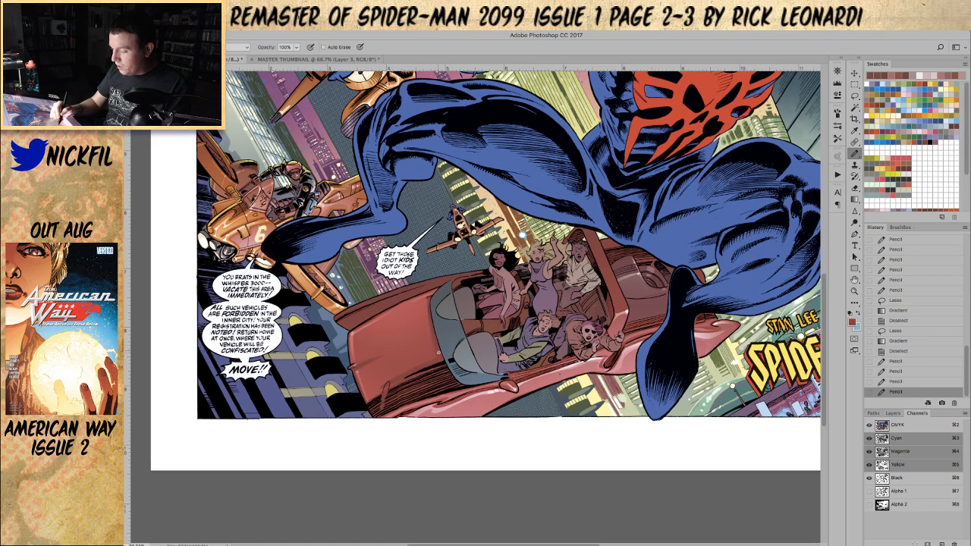
pyautogui.click(439, 351)
pyautogui.click(440, 351)
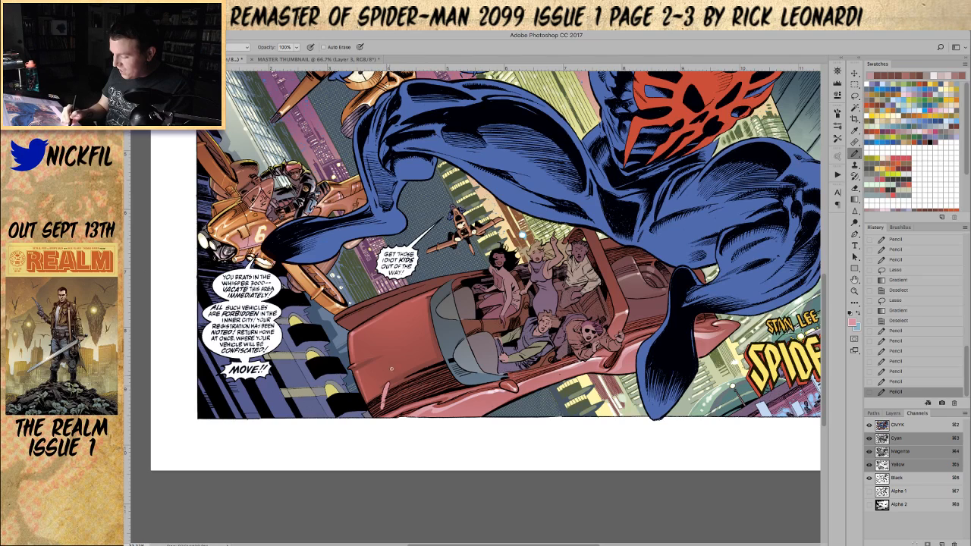
# - Sample a near-white pink and draw a bright Pencil highlight on the hood's front corner
pyautogui.press('super+z')
pyautogui.keyDown('alt'); pyautogui.click(572, 366); pyautogui.keyUp('alt')
pyautogui.moveTo(388, 384); pyautogui.dragTo(382, 408)
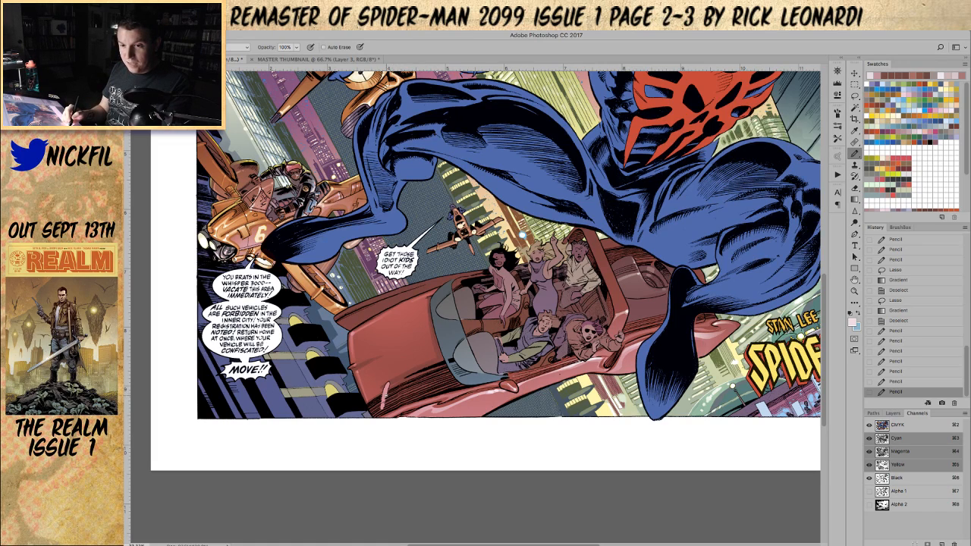
pyautogui.moveTo(389, 385); pyautogui.dragTo(381, 404)
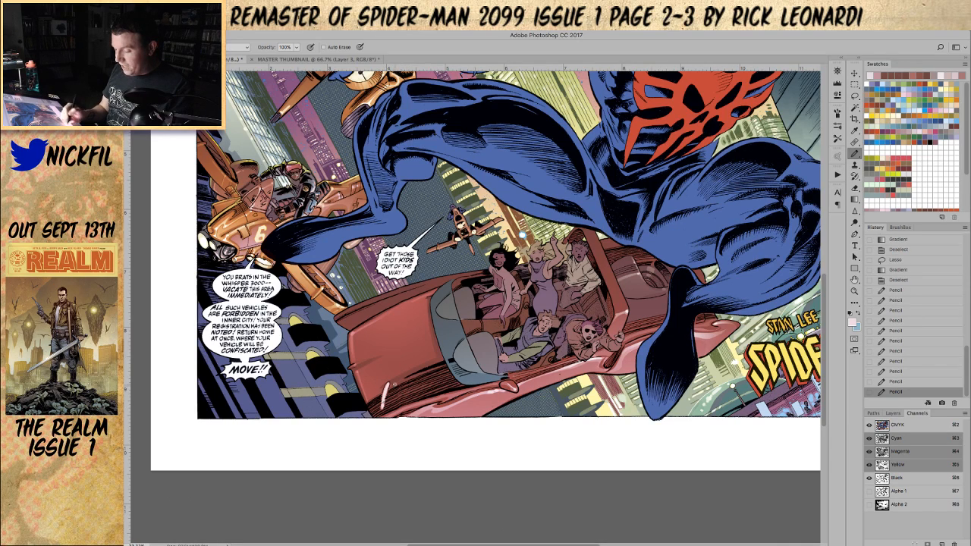
# - Touch up the area around the front-corner highlight with red Pencil strokes
pyautogui.press('space')
pyautogui.moveTo(446, 358); pyautogui.dragTo(480, 378)
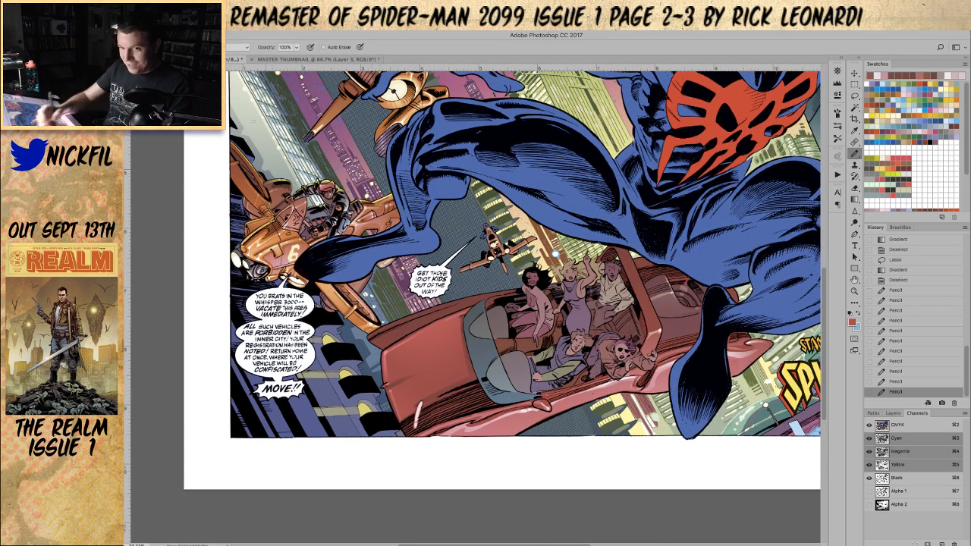
pyautogui.click(231, 47)
pyautogui.click(231, 124)
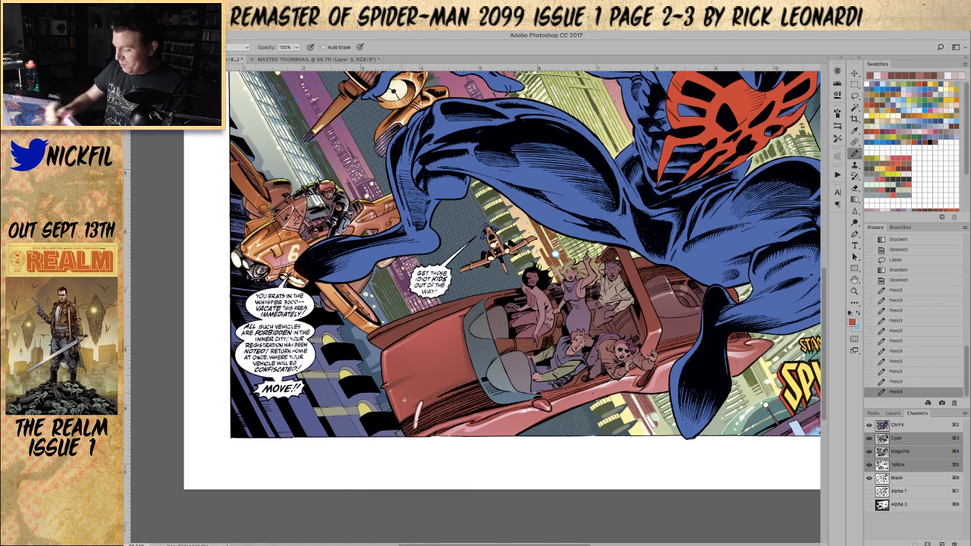
pyautogui.moveTo(406, 410); pyautogui.dragTo(412, 395)
pyautogui.press('super+z')
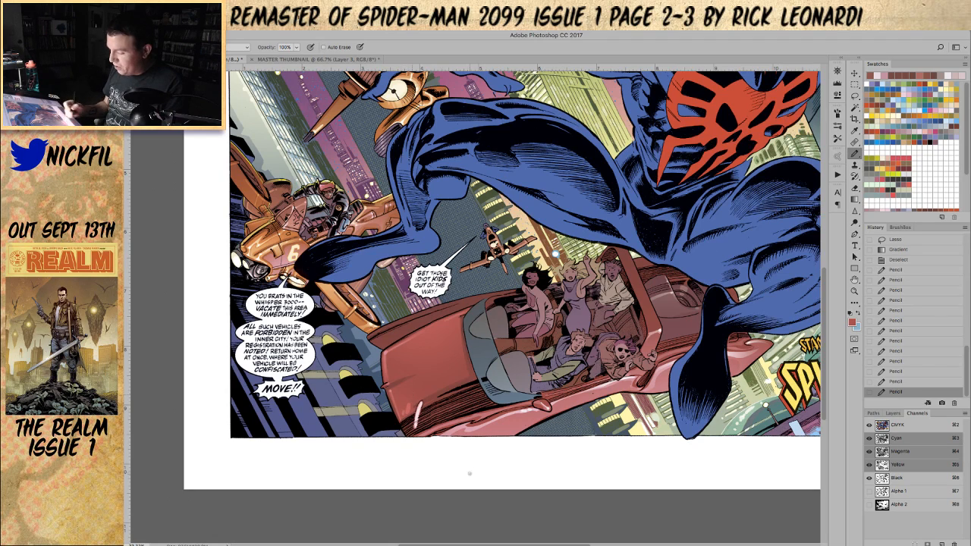
# - Lasso the hood's far upper edge, change the gradient mode to Screen, build up red gradients over it, and deselect
pyautogui.press('space')
pyautogui.moveTo(507, 378); pyautogui.dragTo(480, 393)
pyautogui.press('l')
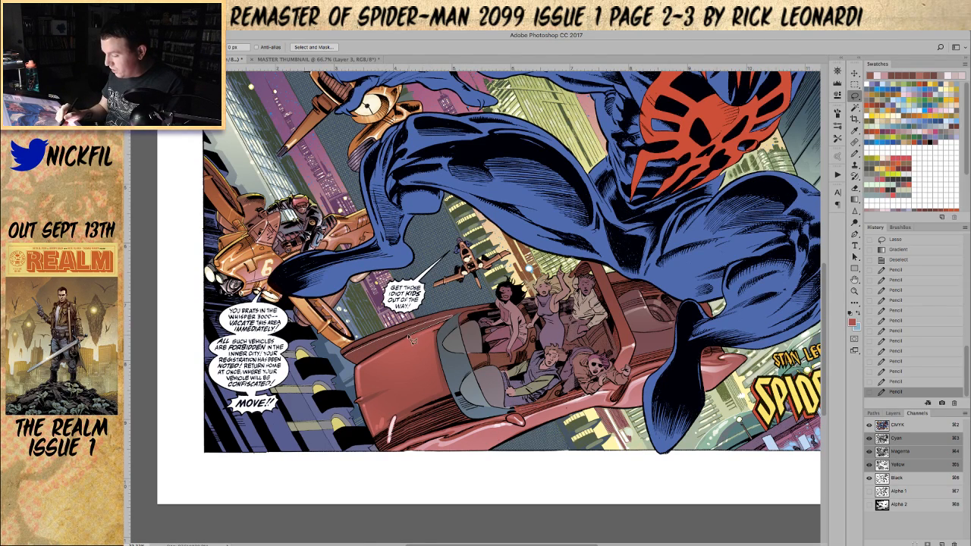
pyautogui.moveTo(370, 362)
pyautogui.mouseDown()
pyautogui.moveTo(349, 364)
pyautogui.moveTo(361, 347)
pyautogui.mouseUp()
pyautogui.press('g')
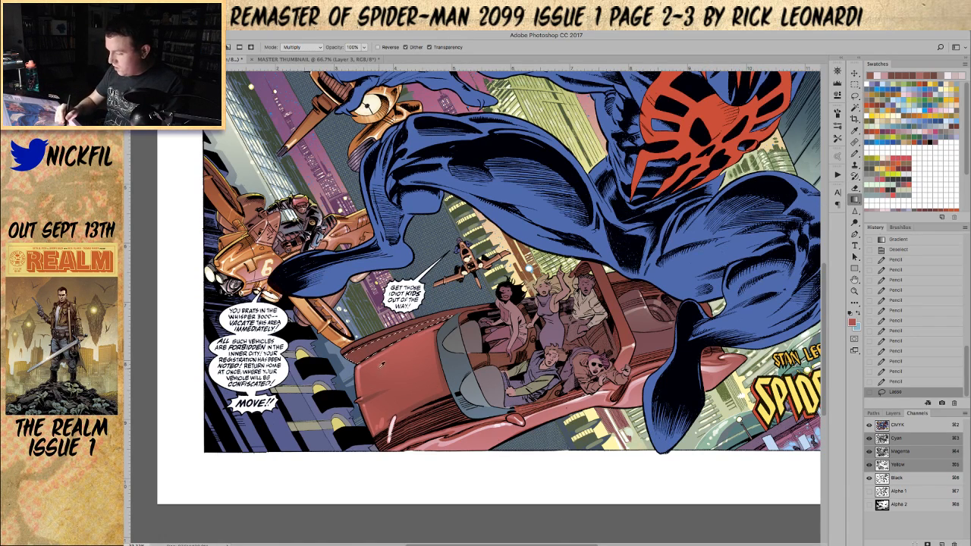
pyautogui.moveTo(376, 367); pyautogui.dragTo(383, 340)
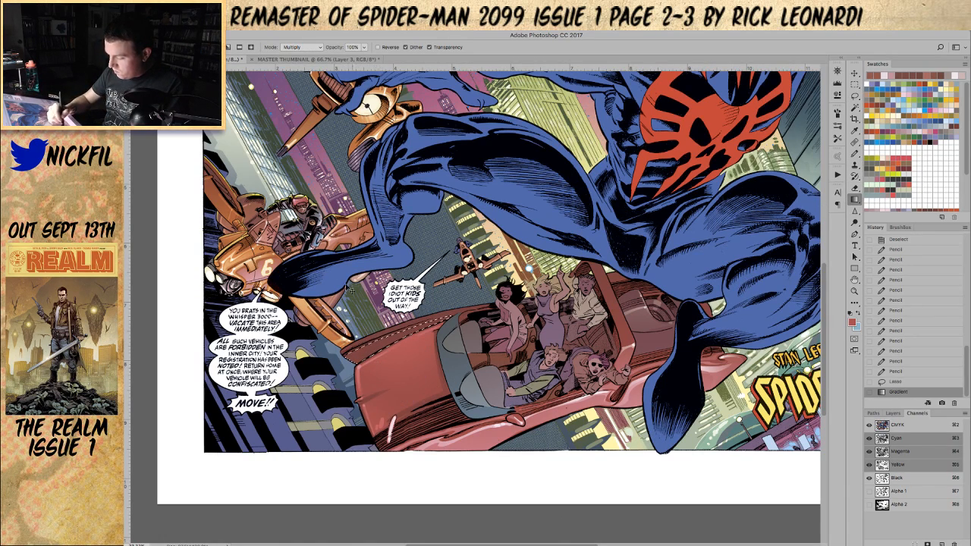
pyautogui.hotkey('ctrl', 'z')
pyautogui.click(301, 47)
pyautogui.click(304, 89)
pyautogui.moveTo(375, 372); pyautogui.dragTo(382, 346)
pyautogui.moveTo(381, 379); pyautogui.dragTo(393, 355)
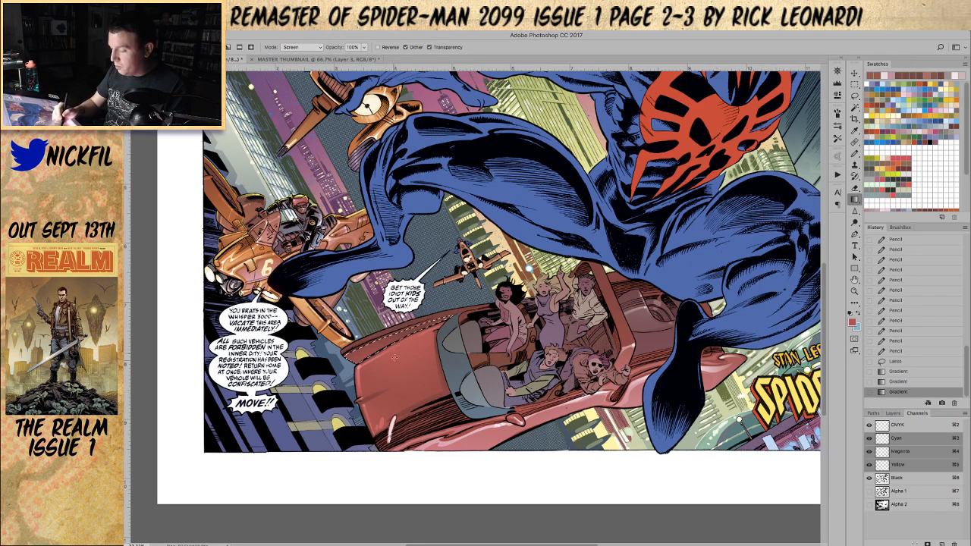
pyautogui.moveTo(389, 398); pyautogui.dragTo(395, 365)
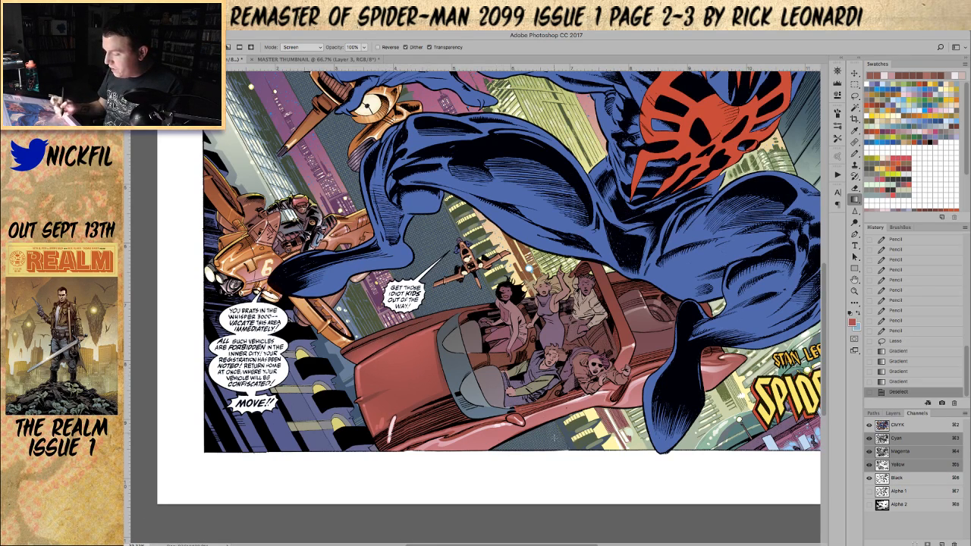
# - Lasso further shapes across the hood's middle and front, brighten them with a red Screen gradient, and deselect
pyautogui.click(855, 96)
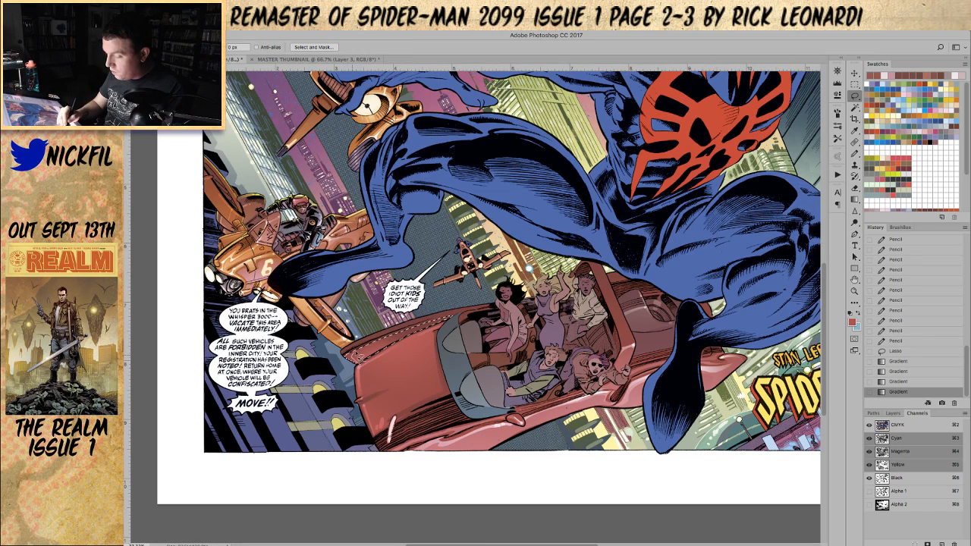
pyautogui.moveTo(396, 343)
pyautogui.mouseDown()
pyautogui.moveTo(471, 316)
pyautogui.moveTo(396, 351)
pyautogui.moveTo(385, 413)
pyautogui.mouseUp()
pyautogui.press('g')
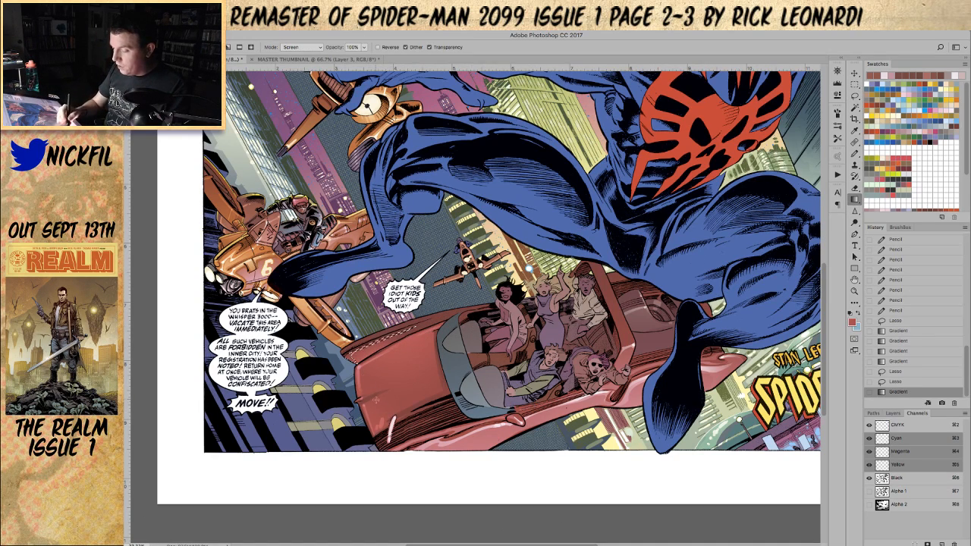
pyautogui.hotkey('ctrl', 'd')
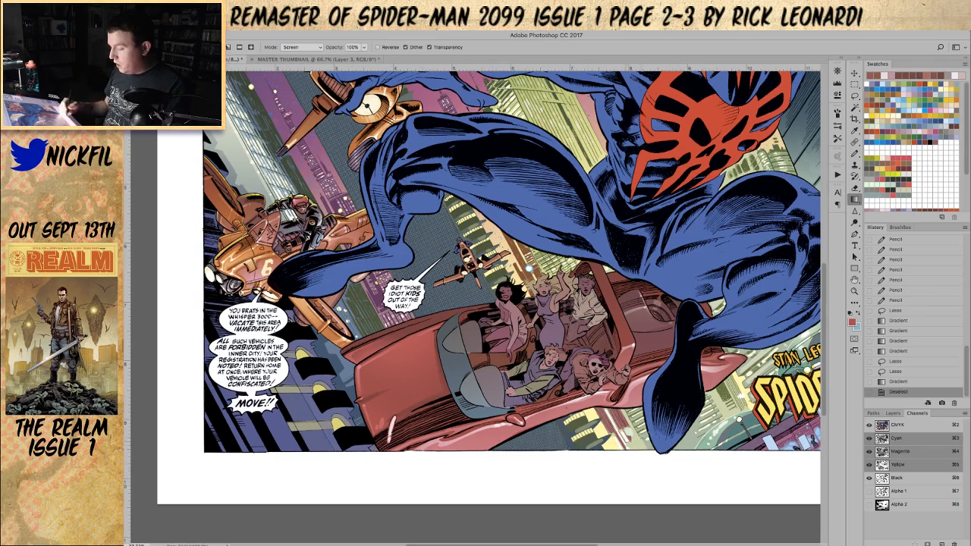
# - Lasso the narrow trim along the hood's far edge and color it with a yellow Screen gradient
pyautogui.click(854, 280)
pyautogui.moveTo(515, 388); pyautogui.dragTo(479, 415)
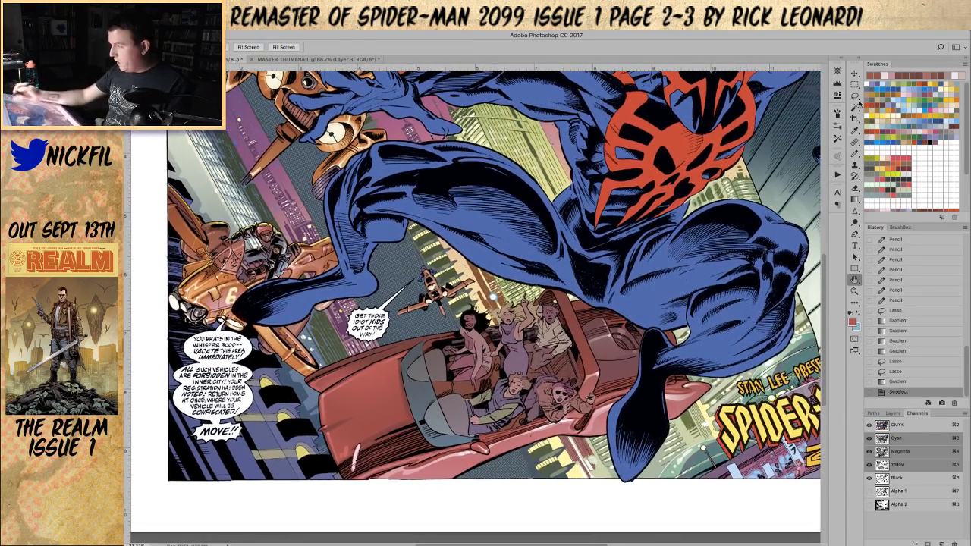
pyautogui.click(856, 93)
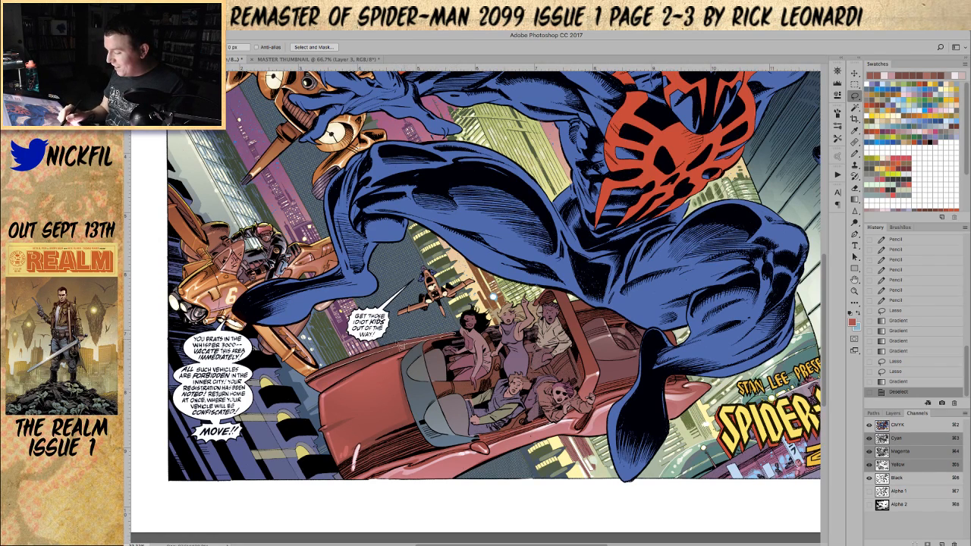
pyautogui.moveTo(312, 381); pyautogui.dragTo(306, 374)
pyautogui.click(855, 200)
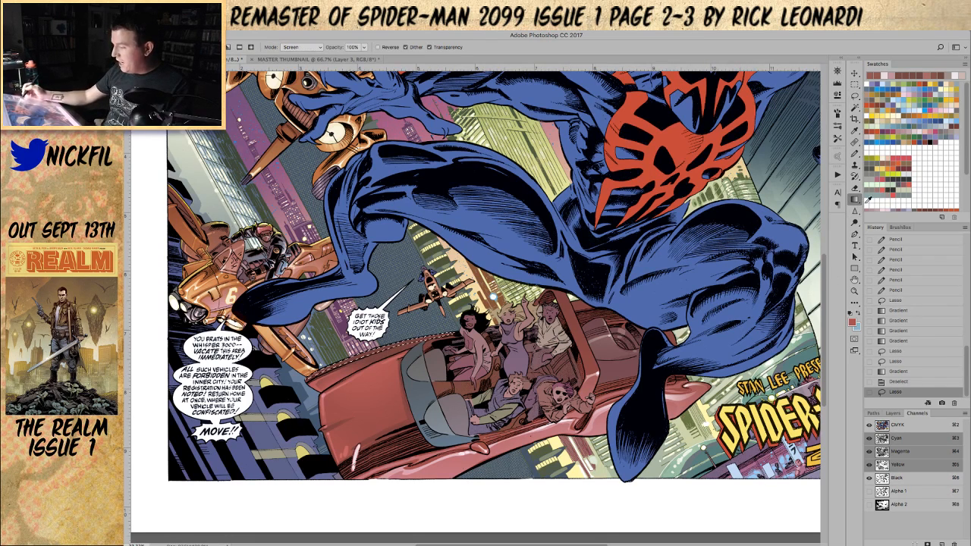
pyautogui.click(907, 102)
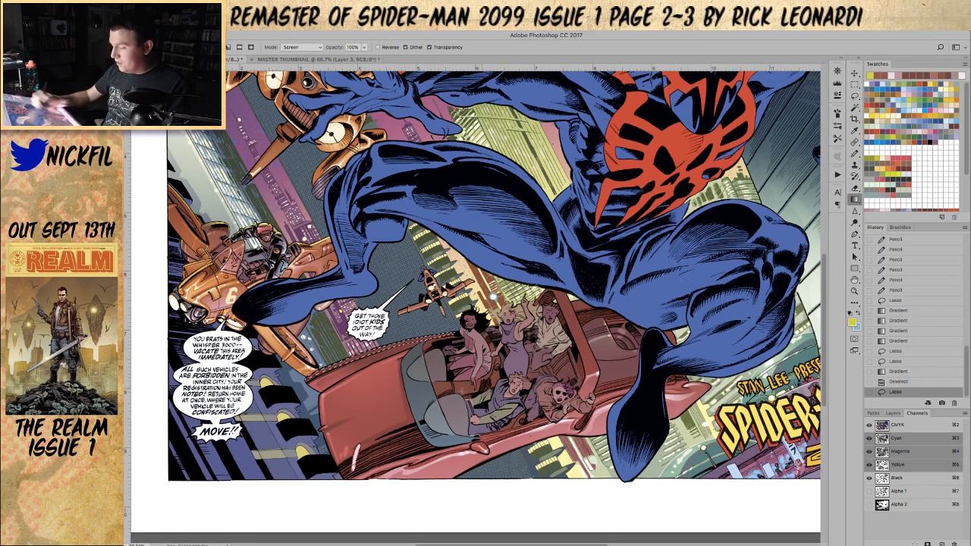
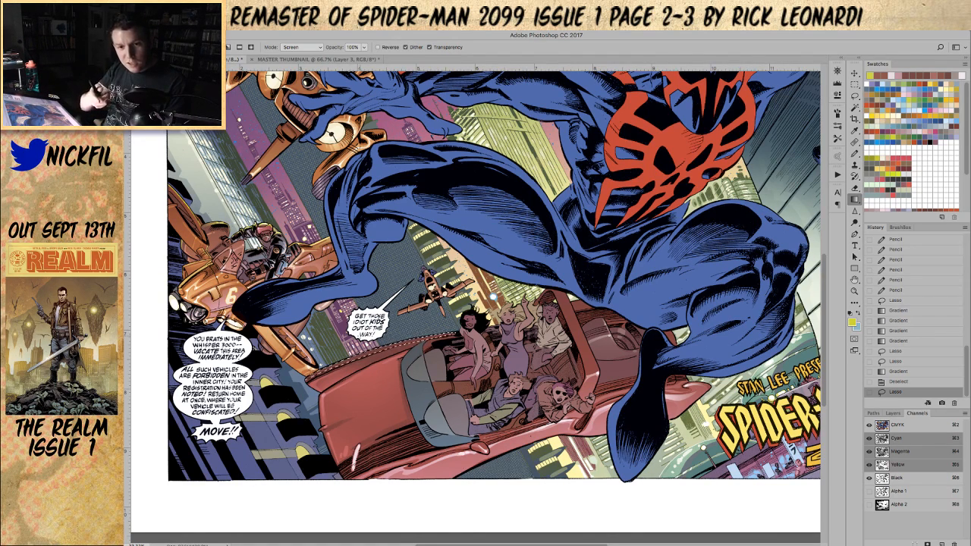
pyautogui.moveTo(364, 348); pyautogui.dragTo(403, 448)
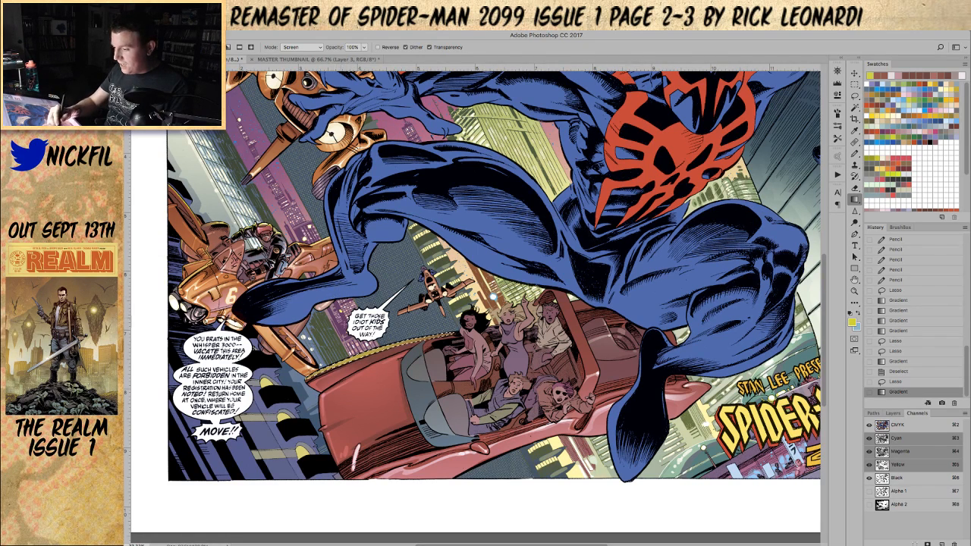
# - Touch up the selected trim with darker yellow Pencil strokes, deselect, and add light red touches at the hood's front corner
pyautogui.press('b')
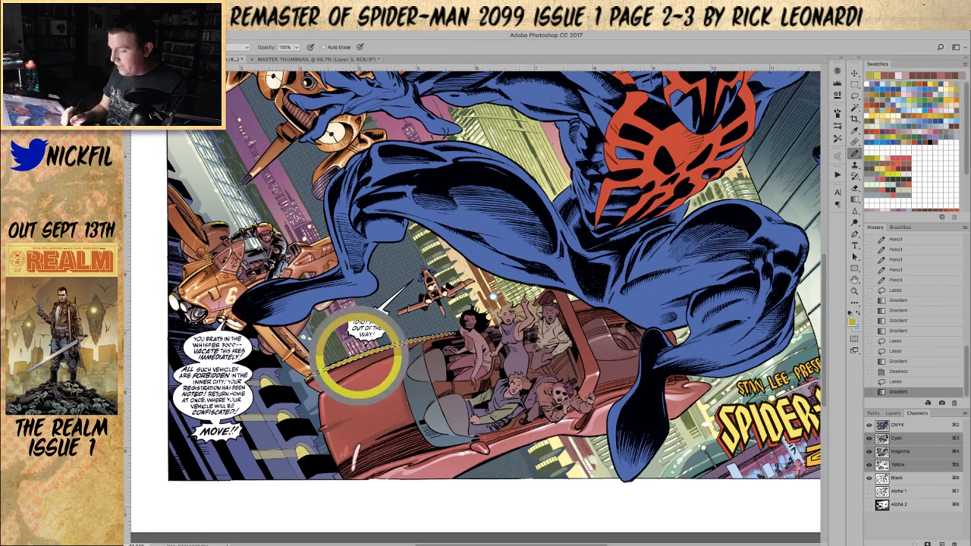
pyautogui.click(233, 47)
pyautogui.click(234, 47)
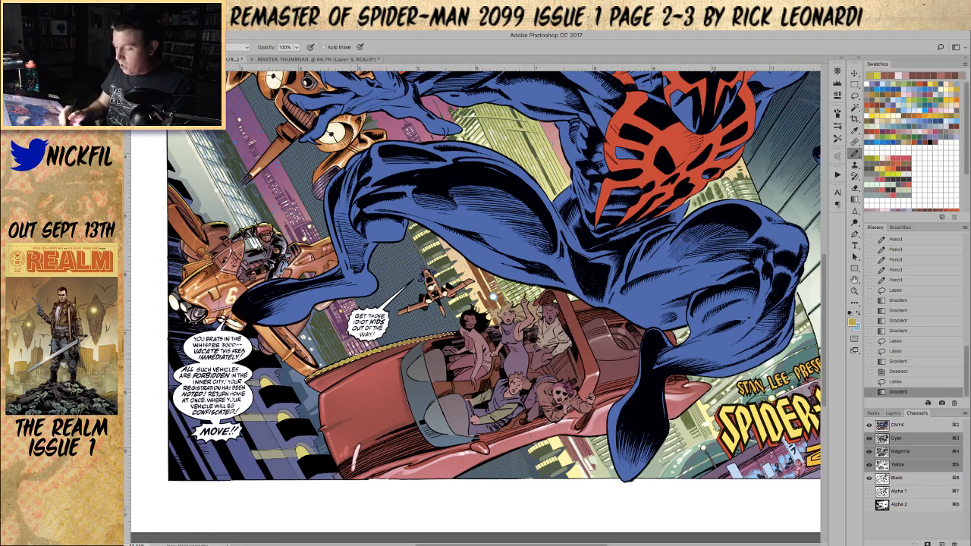
pyautogui.click(493, 297)
pyautogui.click(493, 297)
pyautogui.click(493, 296)
pyautogui.click(493, 297)
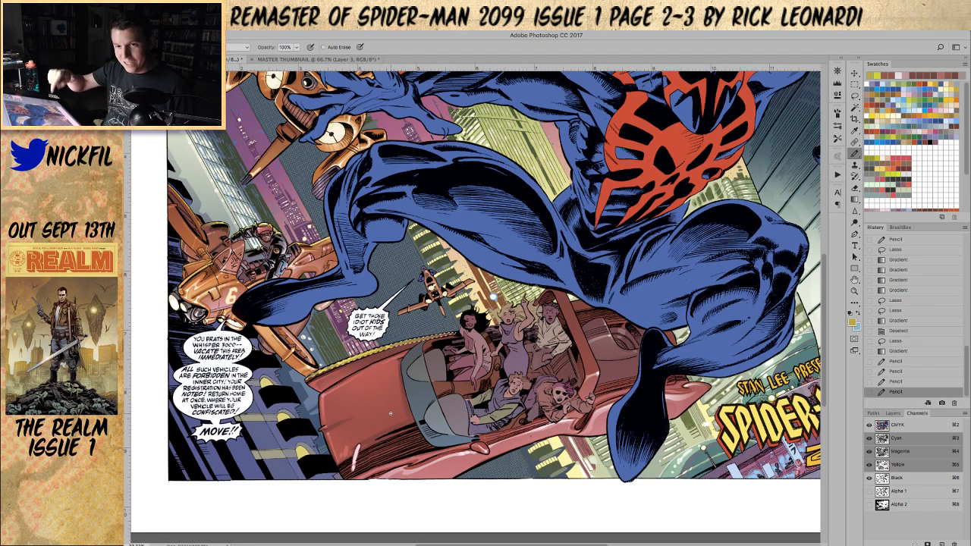
pyautogui.press('super+d')
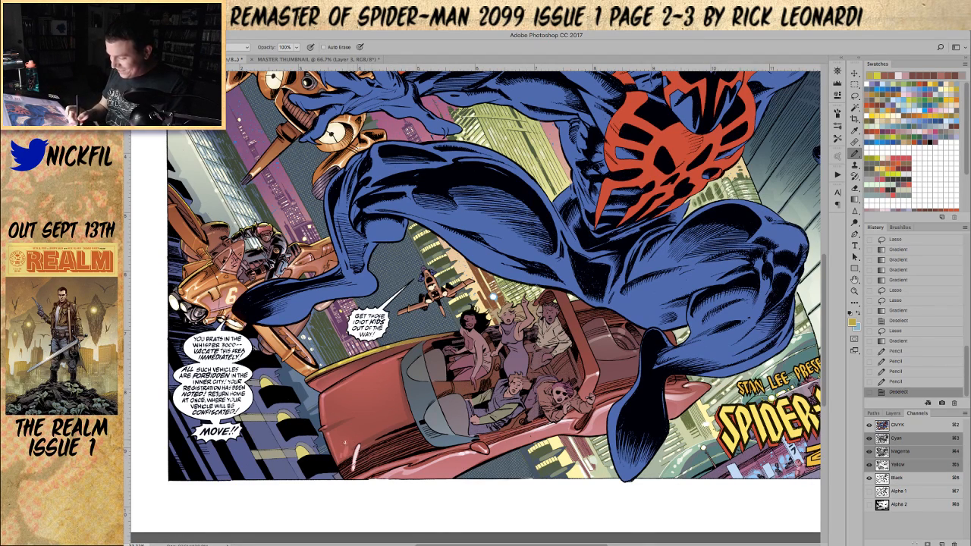
pyautogui.moveTo(352, 449)
pyautogui.mouseDown()
pyautogui.moveTo(354, 464)
pyautogui.moveTo(346, 447)
pyautogui.mouseUp()
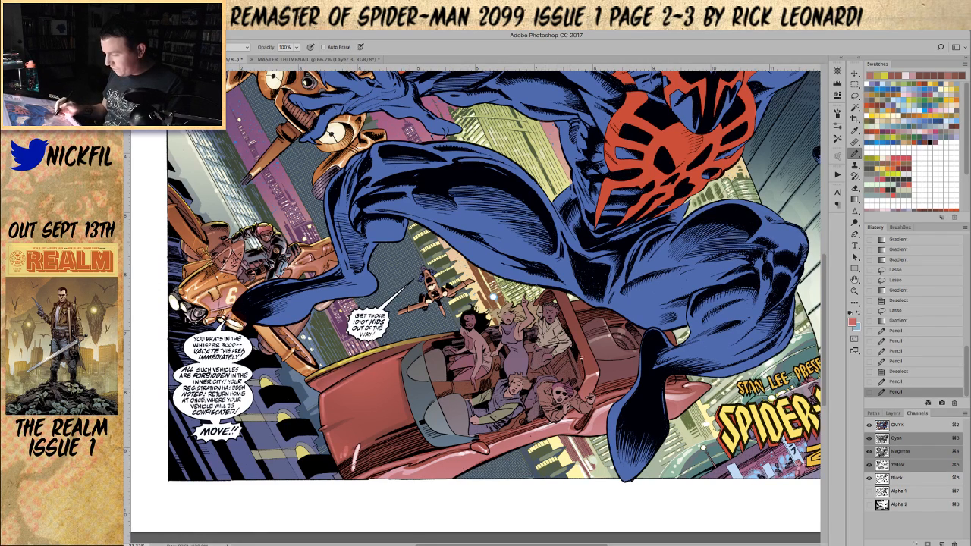
# - Lasso the red roll bar behind the car's passengers and pick up a darker red from the car's body
pyautogui.click(854, 279)
pyautogui.moveTo(591, 396)
pyautogui.mouseDown()
pyautogui.moveTo(467, 372)
pyautogui.moveTo(419, 395)
pyautogui.mouseUp()
pyautogui.press('l')
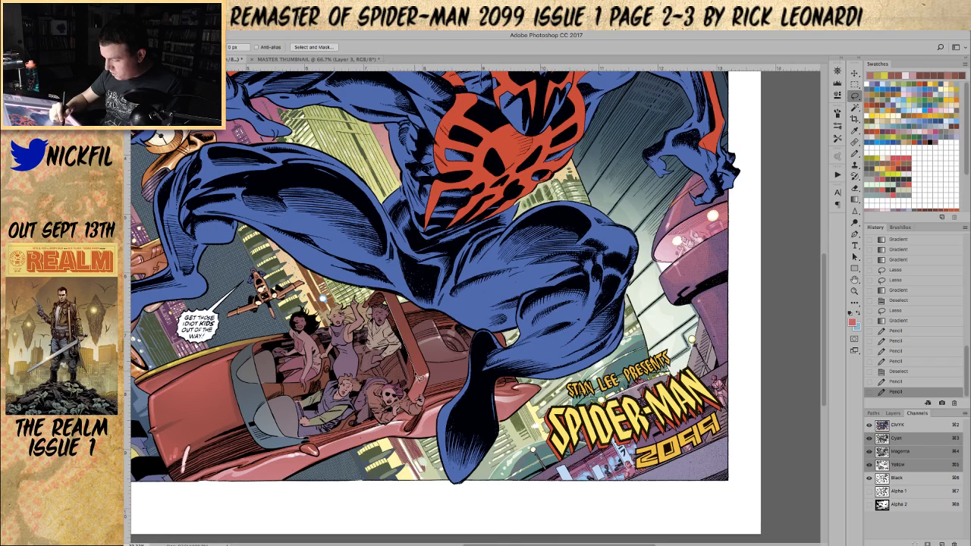
pyautogui.moveTo(431, 374); pyautogui.dragTo(392, 302)
pyautogui.moveTo(429, 379)
pyautogui.mouseDown()
pyautogui.moveTo(424, 393)
pyautogui.moveTo(432, 386)
pyautogui.mouseUp()
pyautogui.click(855, 200)
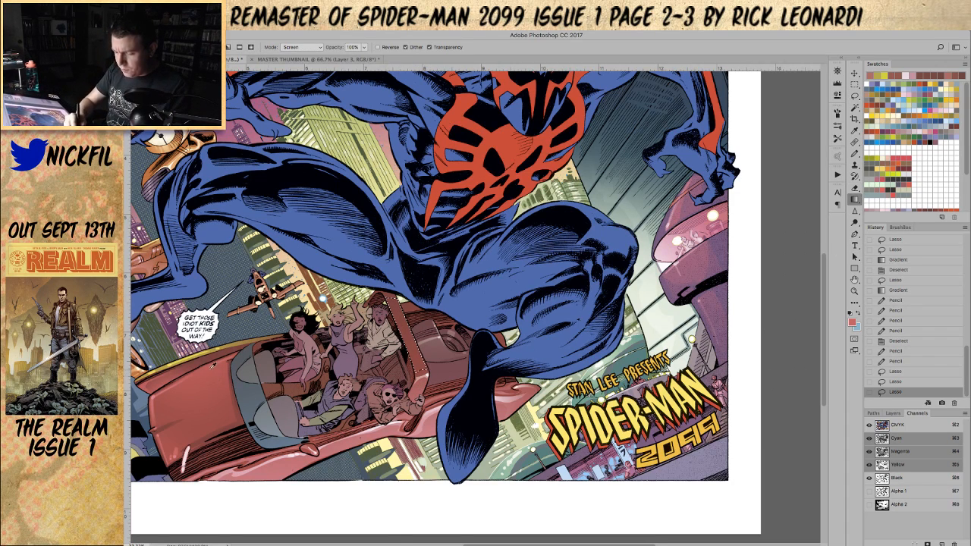
pyautogui.click(254, 455)
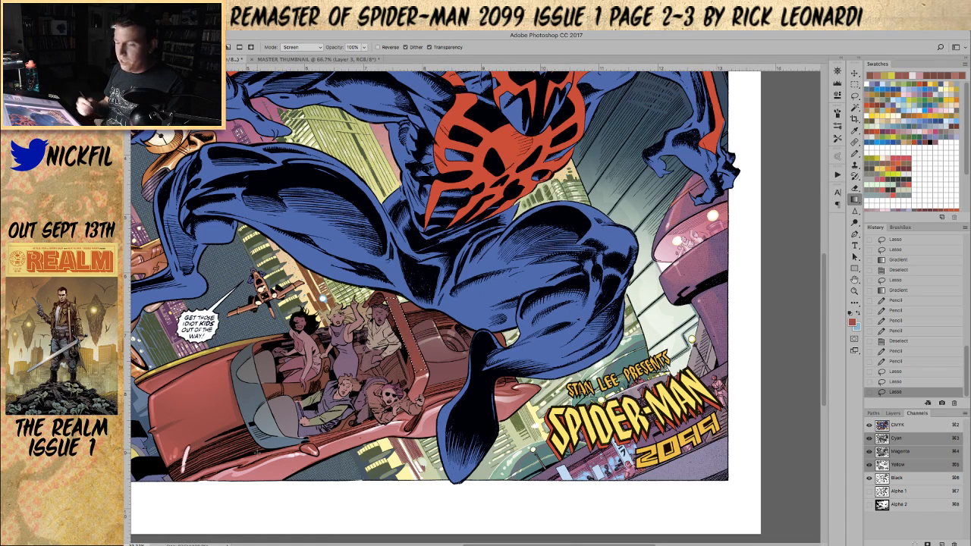
# - Refine the roll bar's lasso selection, rework red Screen gradients over it, and deselect
pyautogui.click(855, 95)
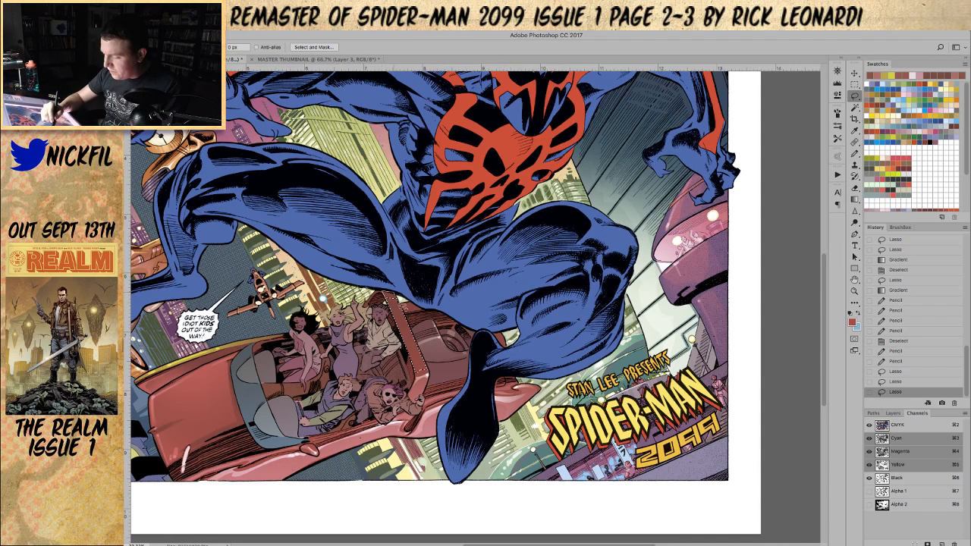
pyautogui.moveTo(409, 322); pyautogui.dragTo(415, 339)
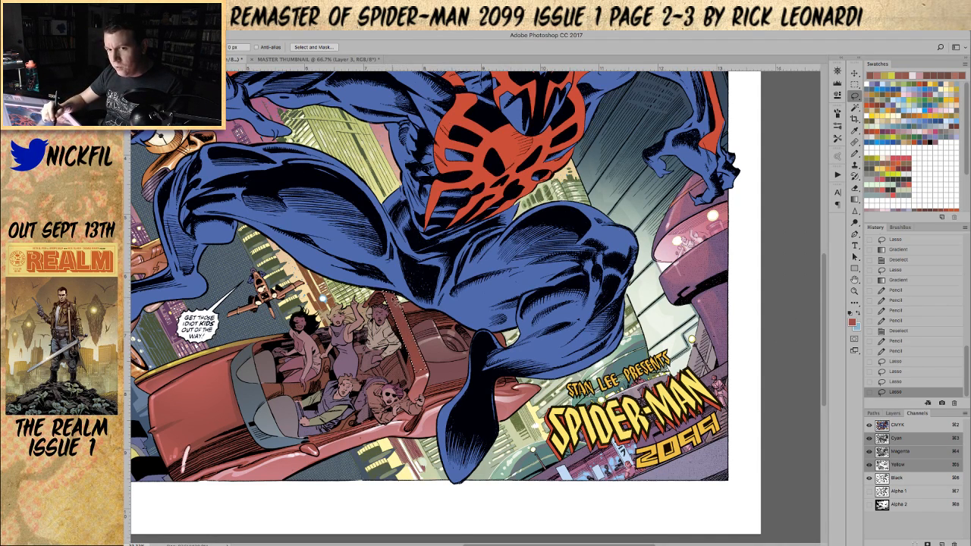
pyautogui.moveTo(414, 347)
pyautogui.mouseDown()
pyautogui.moveTo(418, 371)
pyautogui.moveTo(410, 343)
pyautogui.mouseUp()
pyautogui.click(854, 199)
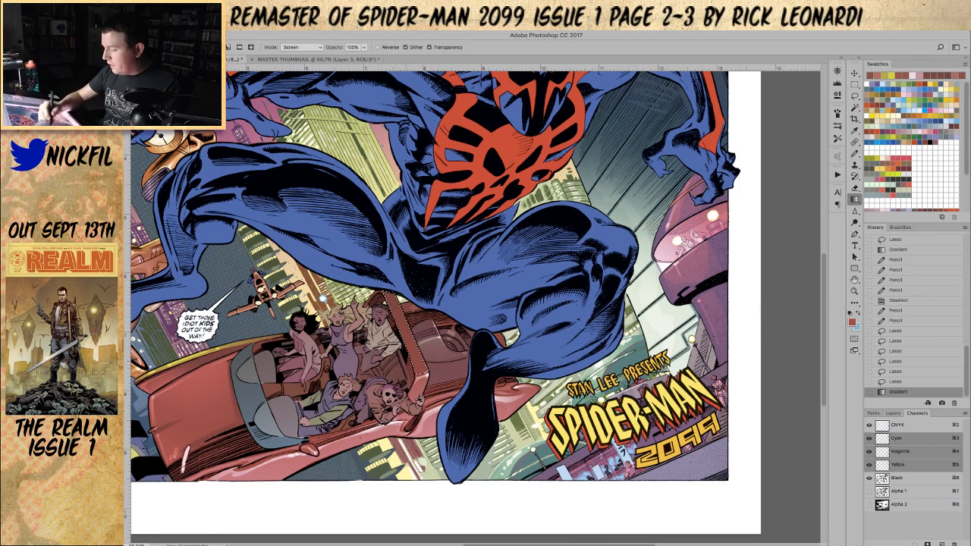
pyautogui.press('super+z')
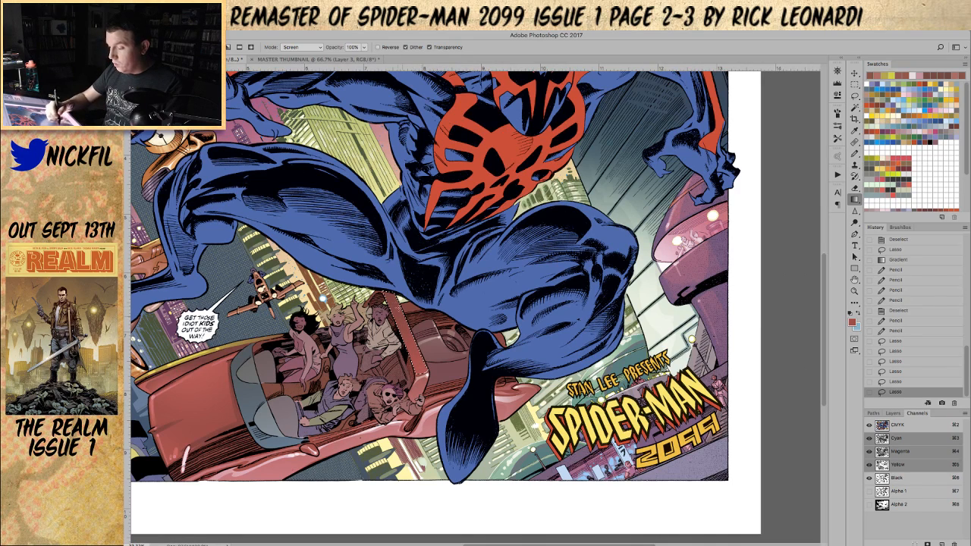
pyautogui.press('super+z')
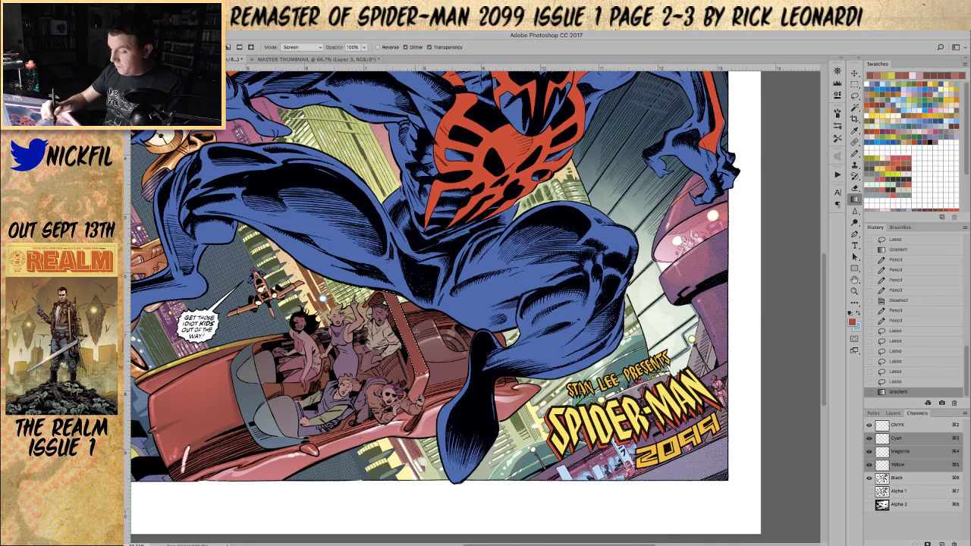
pyautogui.moveTo(441, 420); pyautogui.dragTo(419, 367)
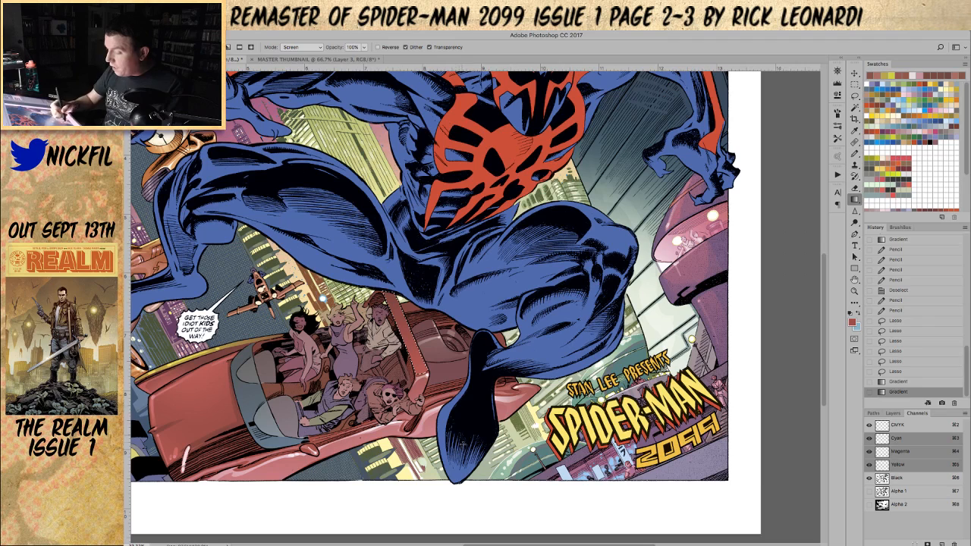
pyautogui.press('super+d')
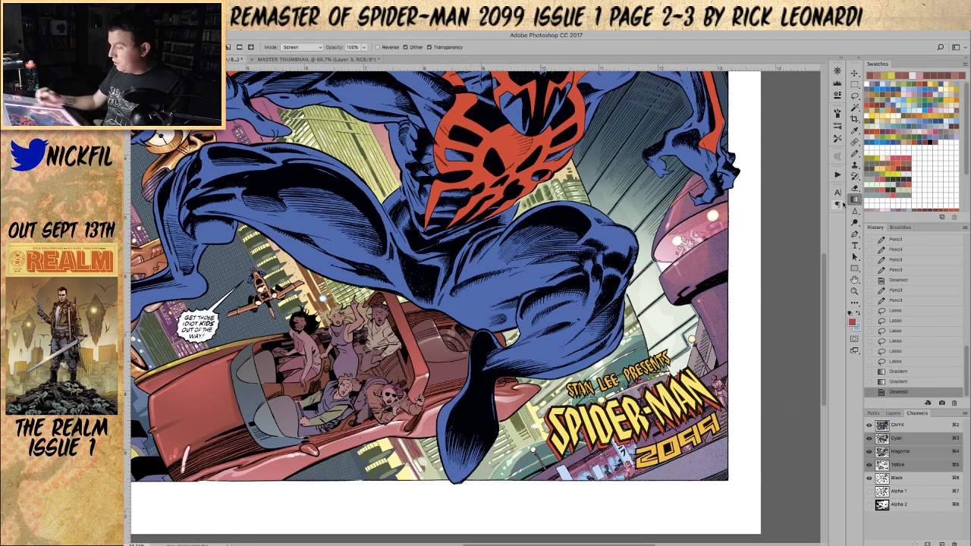
# - Sample a lighter red and draw Pencil highlights along the edges of the car's roll bar
pyautogui.click(855, 280)
pyautogui.moveTo(444, 383); pyautogui.dragTo(480, 435)
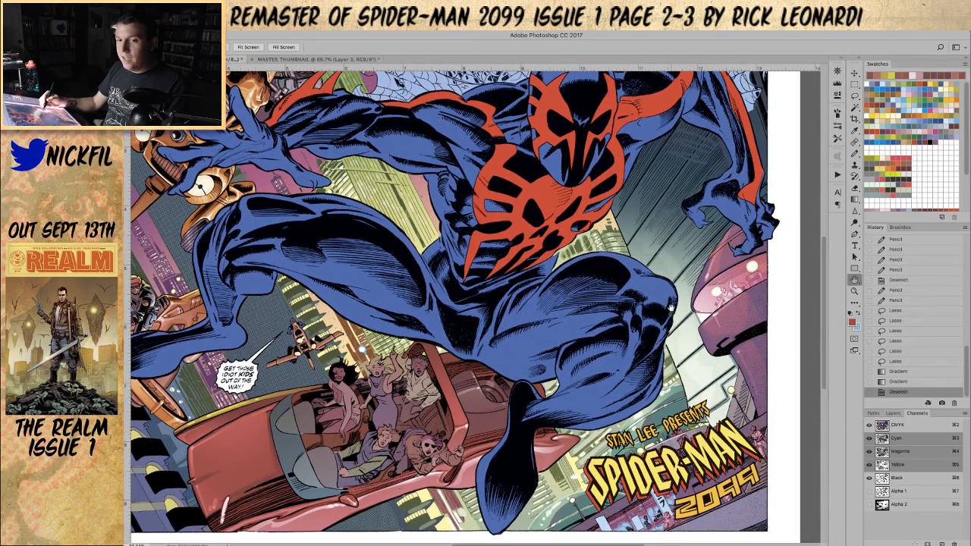
pyautogui.click(857, 95)
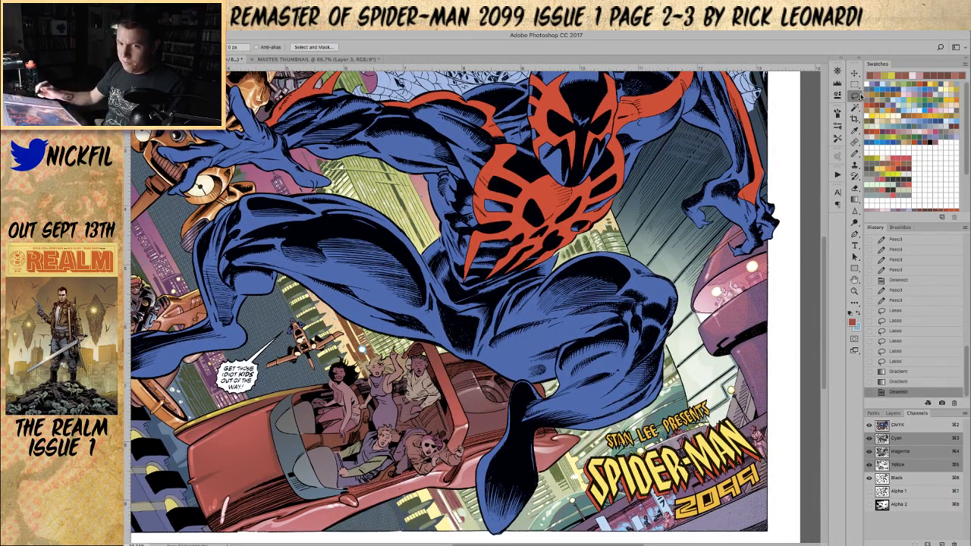
pyautogui.click(855, 154)
pyautogui.keyDown('alt'); pyautogui.click(472, 402); pyautogui.keyUp('alt')
pyautogui.moveTo(470, 399); pyautogui.dragTo(475, 405)
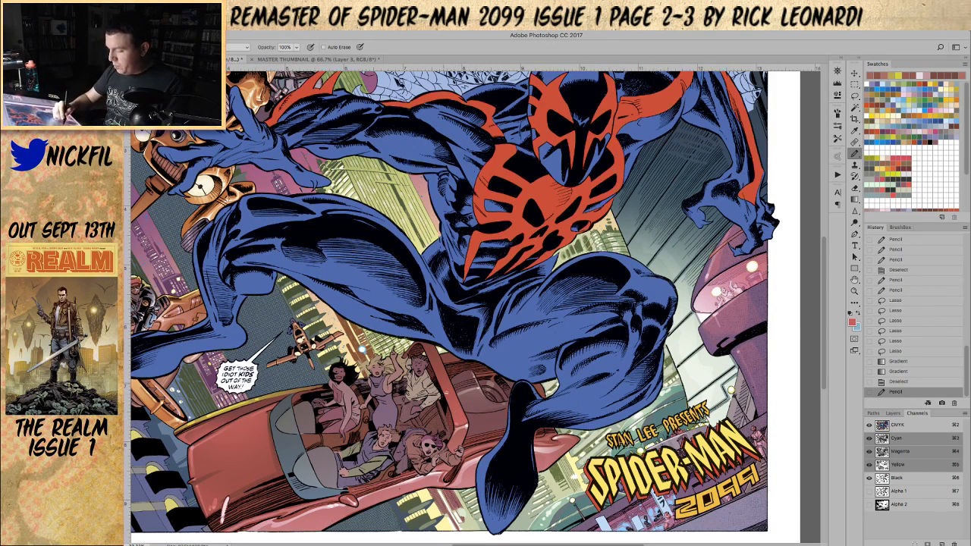
pyautogui.moveTo(454, 414); pyautogui.dragTo(434, 365)
pyautogui.moveTo(433, 364); pyautogui.dragTo(426, 351)
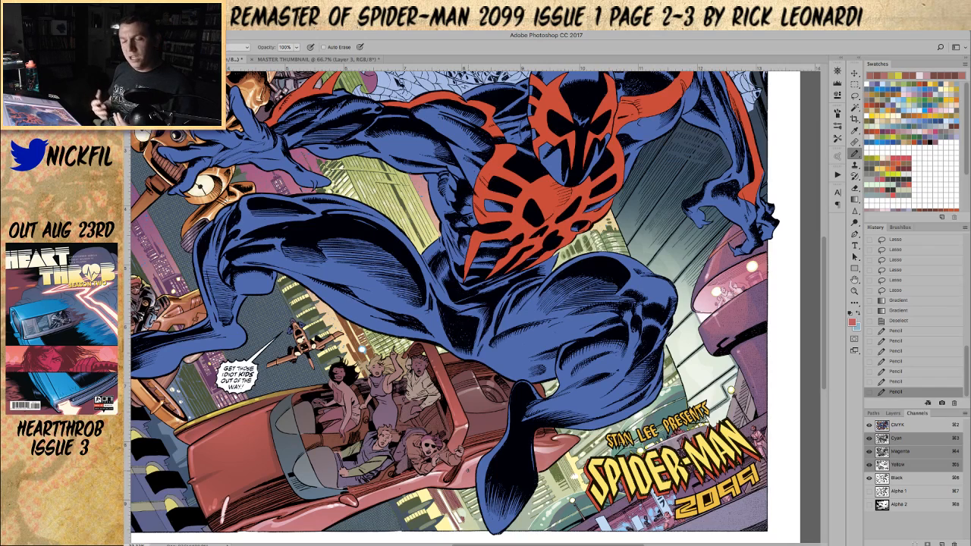
# - Sample the hood trim's yellow, lasso the roll bar's highlight area, tint it with yellow Screen gradients, and deselect
pyautogui.press('space')
pyautogui.moveTo(455, 413); pyautogui.dragTo(515, 391)
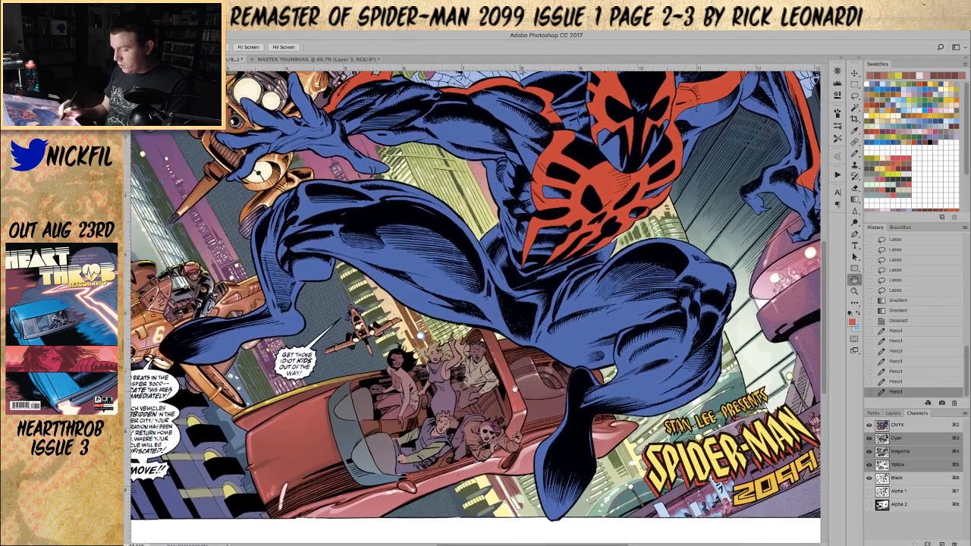
pyautogui.keyDown('alt'); pyautogui.click(267, 394); pyautogui.keyUp('alt')
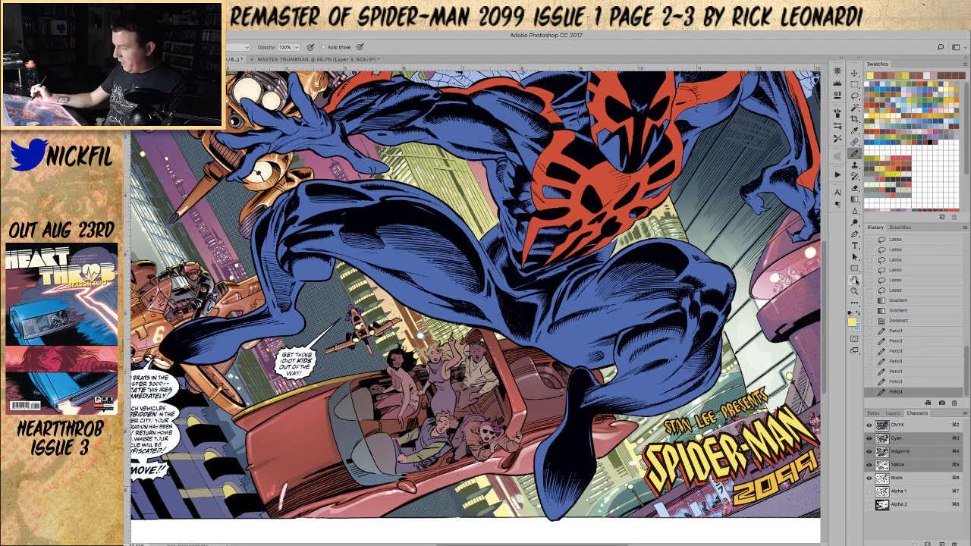
pyautogui.press('space')
pyautogui.moveTo(507, 406); pyautogui.dragTo(433, 396)
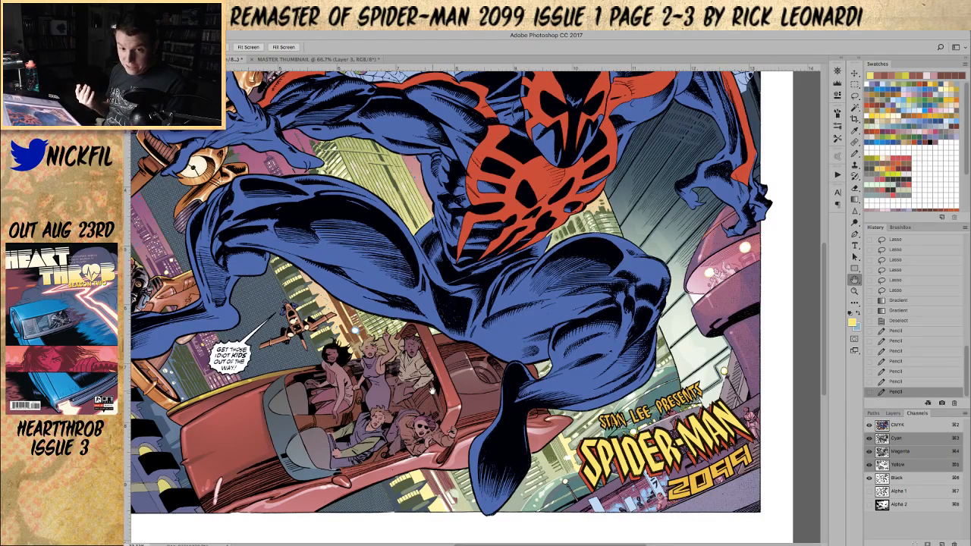
pyautogui.click(855, 96)
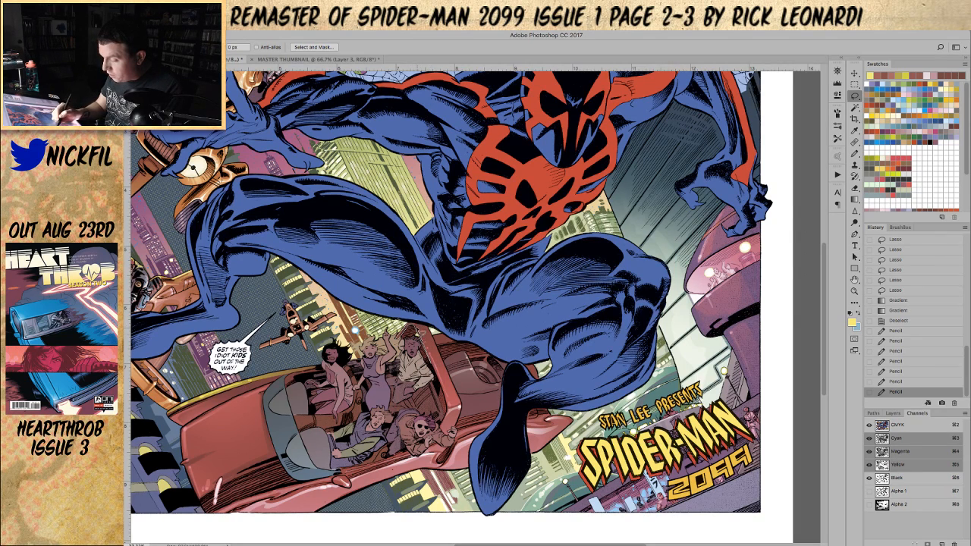
pyautogui.moveTo(427, 311); pyautogui.dragTo(416, 355)
pyautogui.click(855, 200)
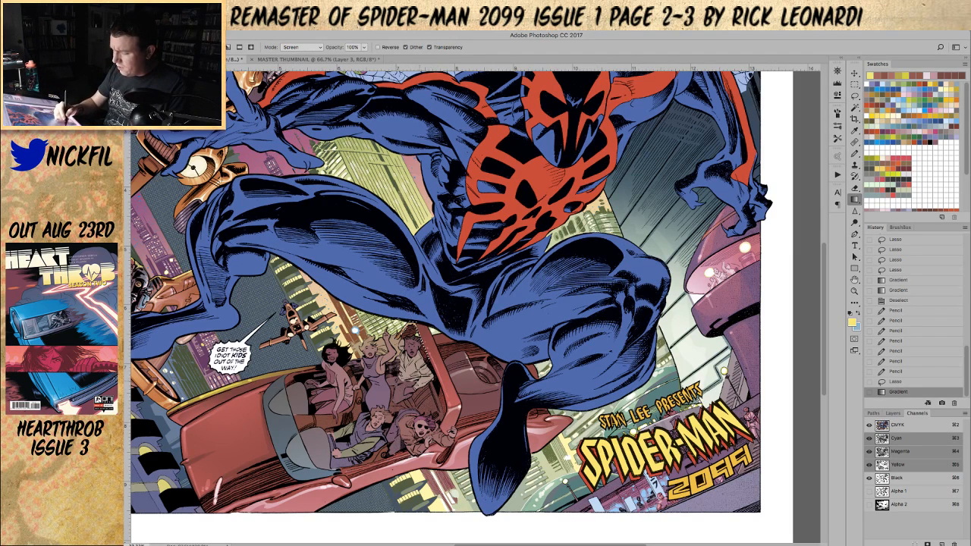
pyautogui.moveTo(454, 446); pyautogui.dragTo(443, 409)
pyautogui.press('super+d')
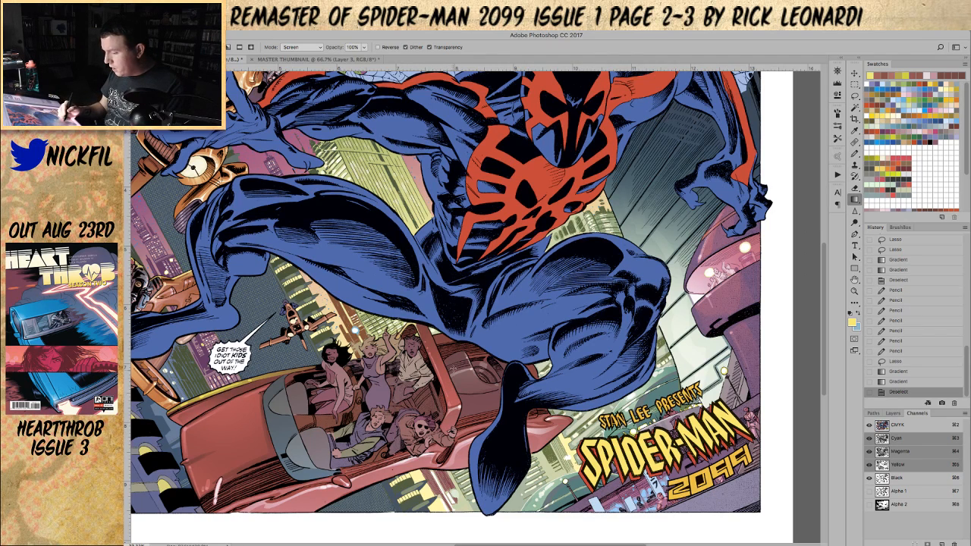
# - Lasso shapes on the car's rear section behind the roll bar, add a yellow Screen gradient, and deselect
pyautogui.press('l')
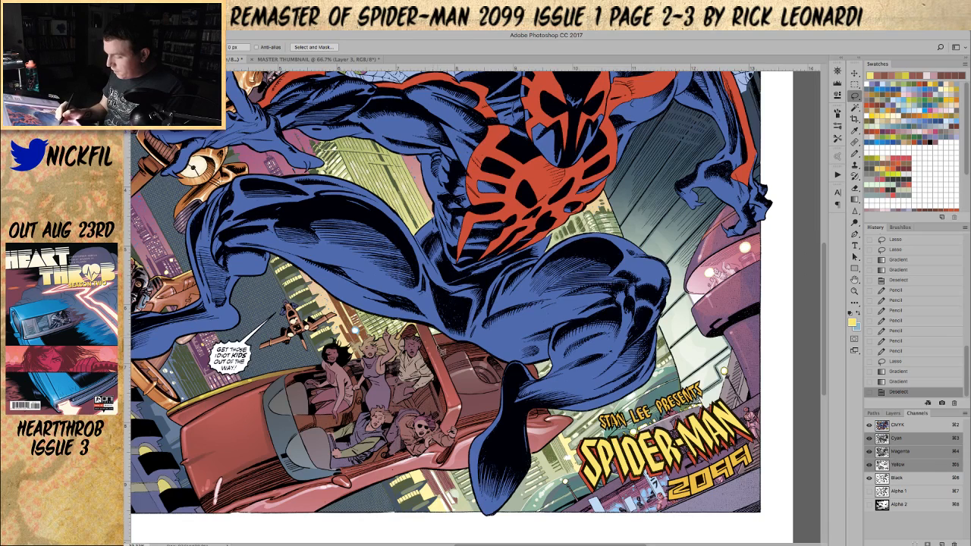
pyautogui.moveTo(458, 346); pyautogui.dragTo(437, 342)
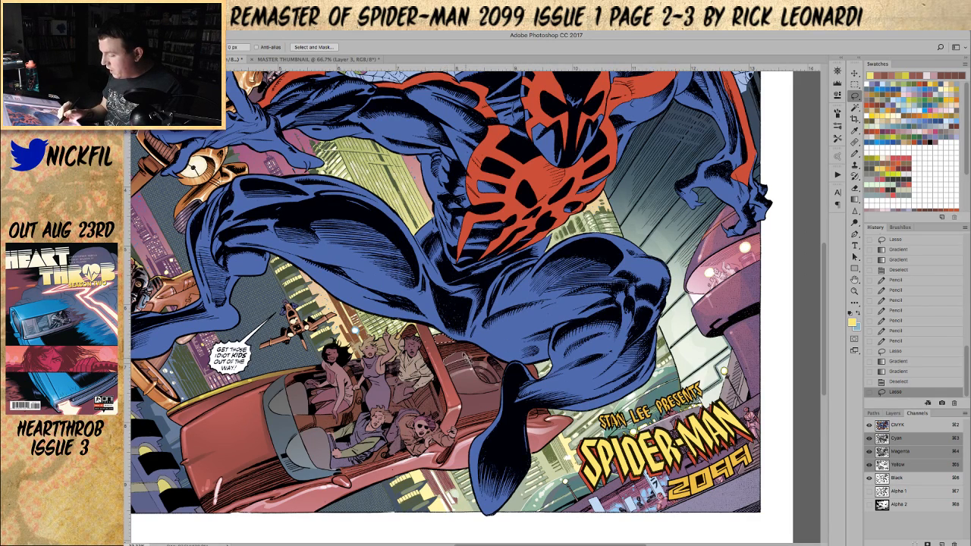
pyautogui.moveTo(459, 358)
pyautogui.mouseDown()
pyautogui.moveTo(473, 358)
pyautogui.moveTo(466, 287)
pyautogui.mouseUp()
pyautogui.press('g')
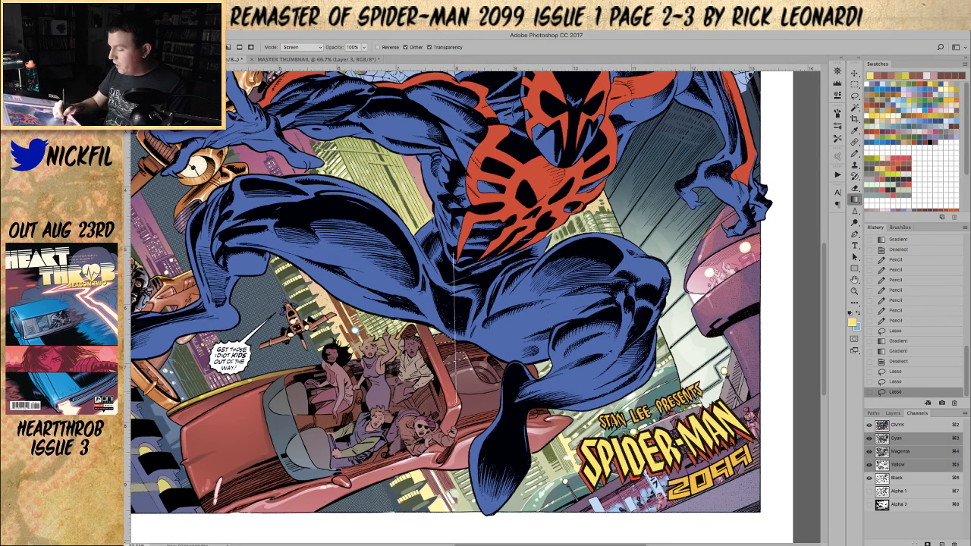
pyautogui.press('super+d')
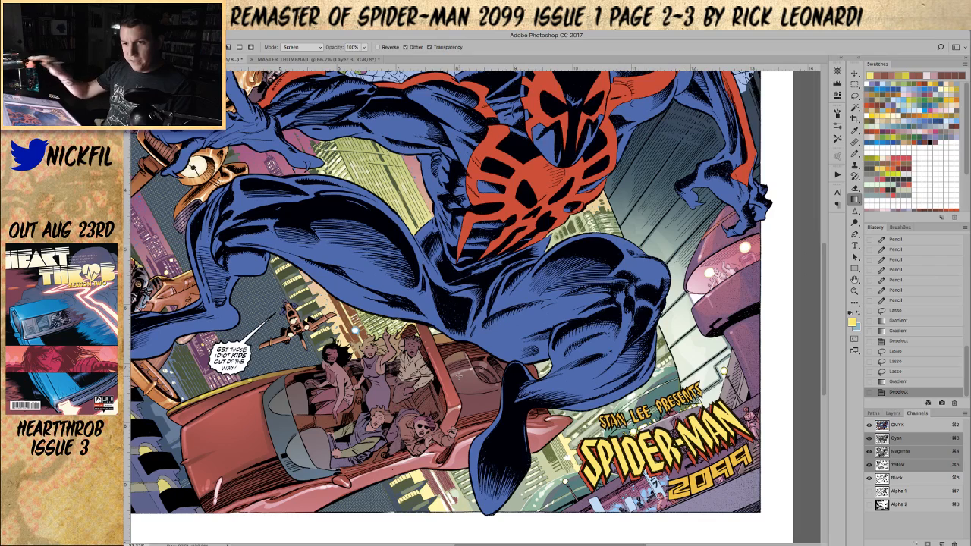
# - Undo the last deselect, lasso further shapes around the car's rear section, brighten them with a yellow Screen gradient, and deselect
pyautogui.press('space')
pyautogui.moveTo(517, 393); pyautogui.dragTo(514, 374)
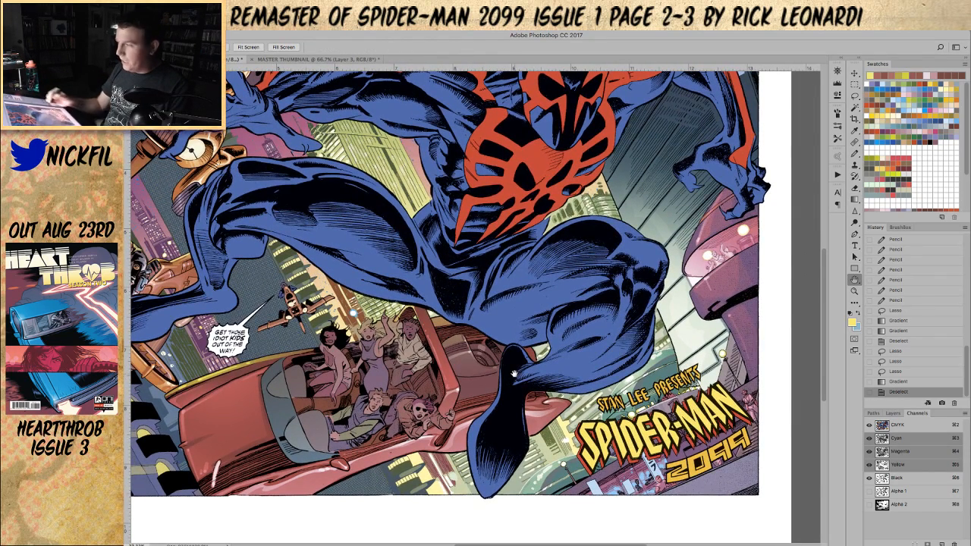
pyautogui.press('super+z')
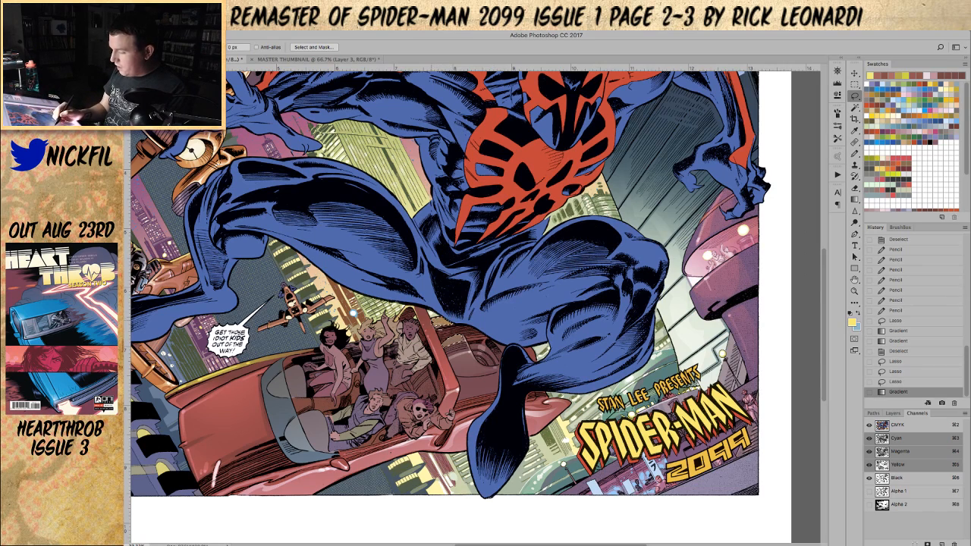
pyautogui.moveTo(428, 314)
pyautogui.mouseDown()
pyautogui.moveTo(478, 327)
pyautogui.moveTo(464, 332)
pyautogui.moveTo(481, 328)
pyautogui.mouseUp()
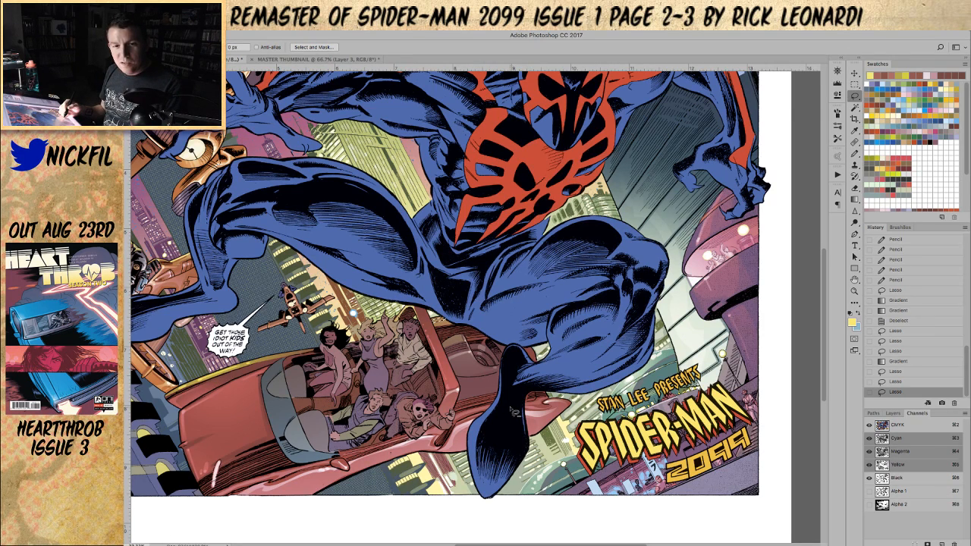
pyautogui.click(855, 199)
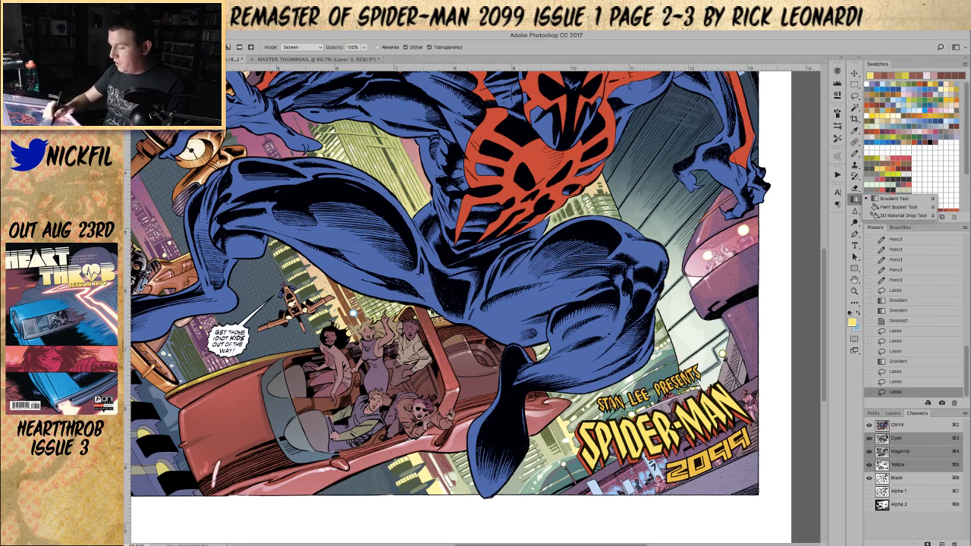
pyautogui.click(893, 198)
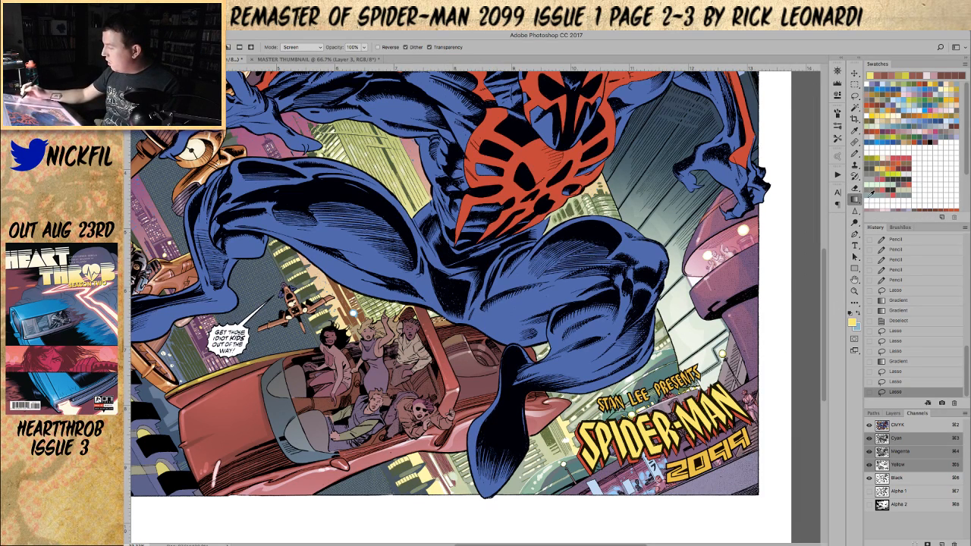
pyautogui.moveTo(445, 317); pyautogui.dragTo(453, 338)
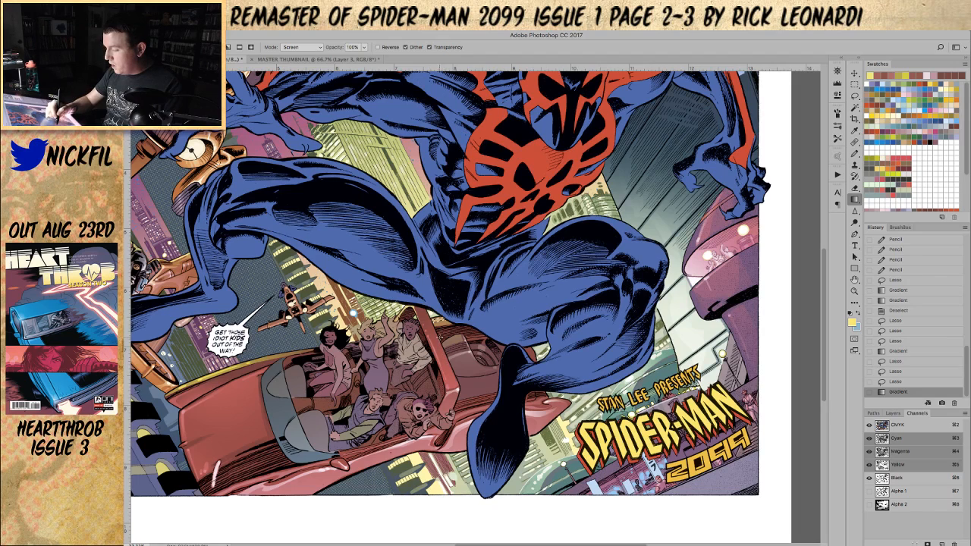
pyautogui.press('super+d')
# - Add small yellow Pencil touches on the car's rear section behind the roll bar
pyautogui.press('b')
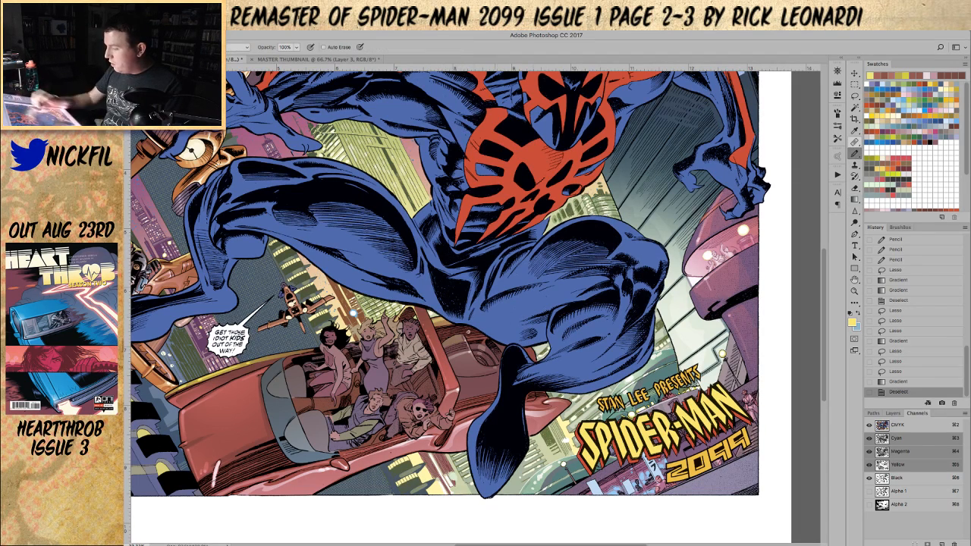
pyautogui.click(450, 330)
pyautogui.click(446, 310)
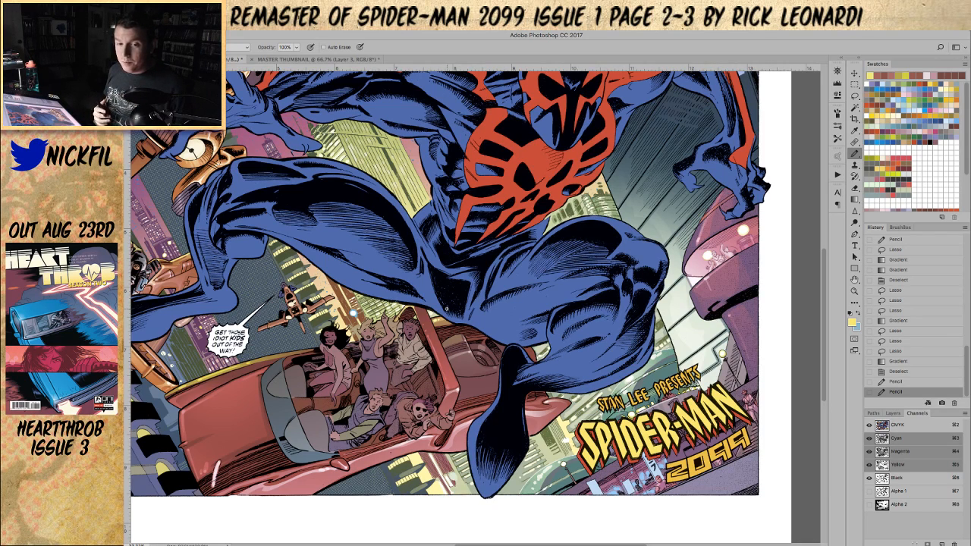
# - Set the Pencil's opacity to 50% and add softer yellow touches around the roll bar and rear section
pyautogui.click(722, 353)
pyautogui.press('5')
pyautogui.click(465, 335)
pyautogui.click(722, 353)
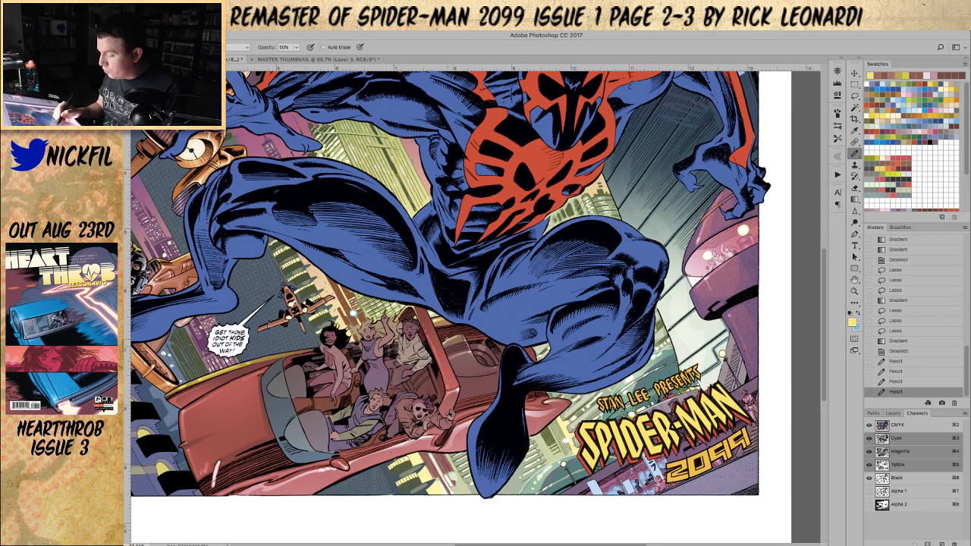
pyautogui.click(445, 341)
pyautogui.click(448, 340)
pyautogui.press('z')
pyautogui.keyDown('alt'); pyautogui.click(465, 323); pyautogui.keyUp('alt')
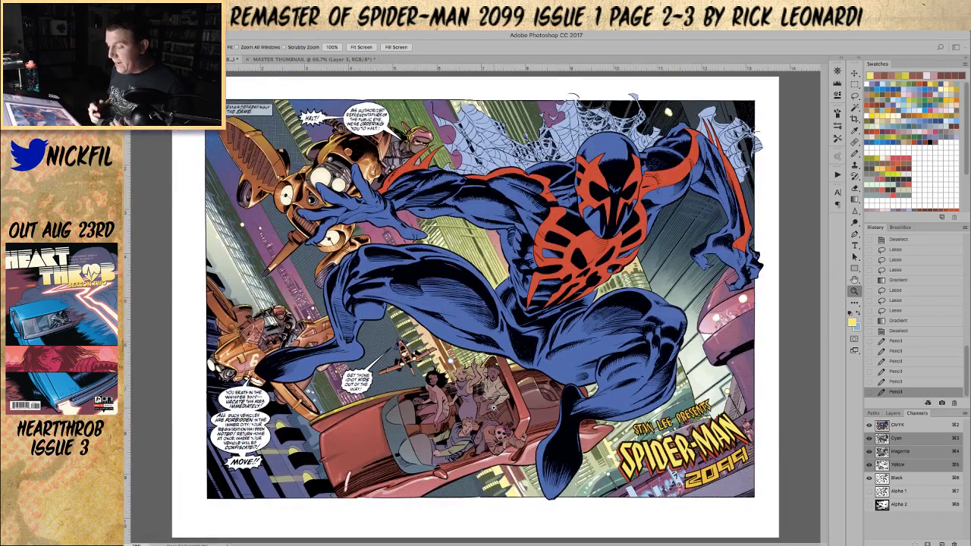
pyautogui.press('b')
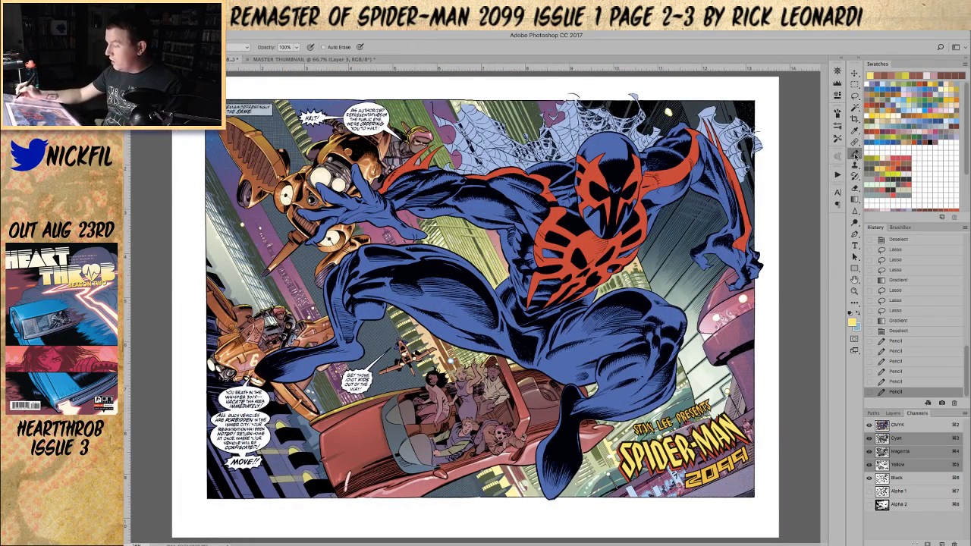
# - Add further small yellow Pencil touches at 100% opacity on the car's rear section near Spider-Man's foot
pyautogui.click(465, 334)
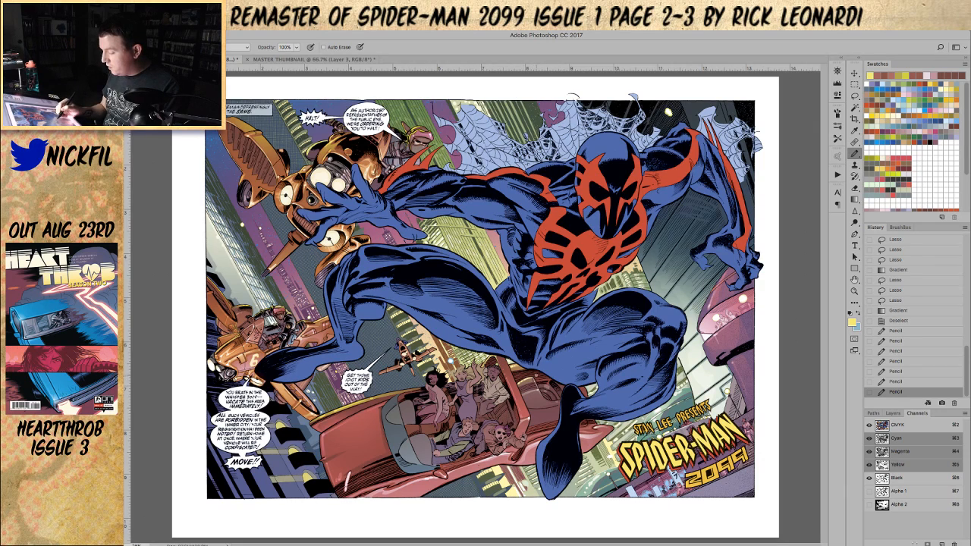
pyautogui.click(540, 383)
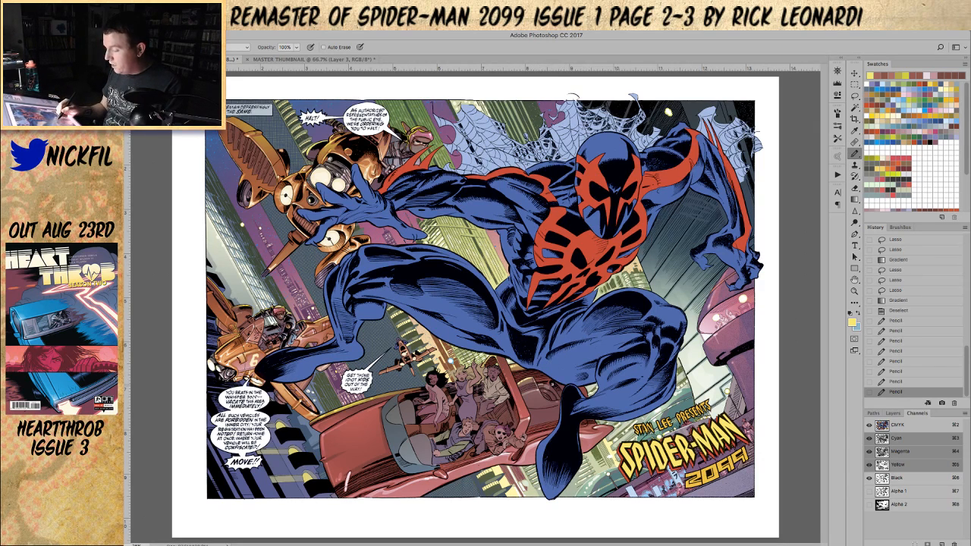
pyautogui.click(542, 379)
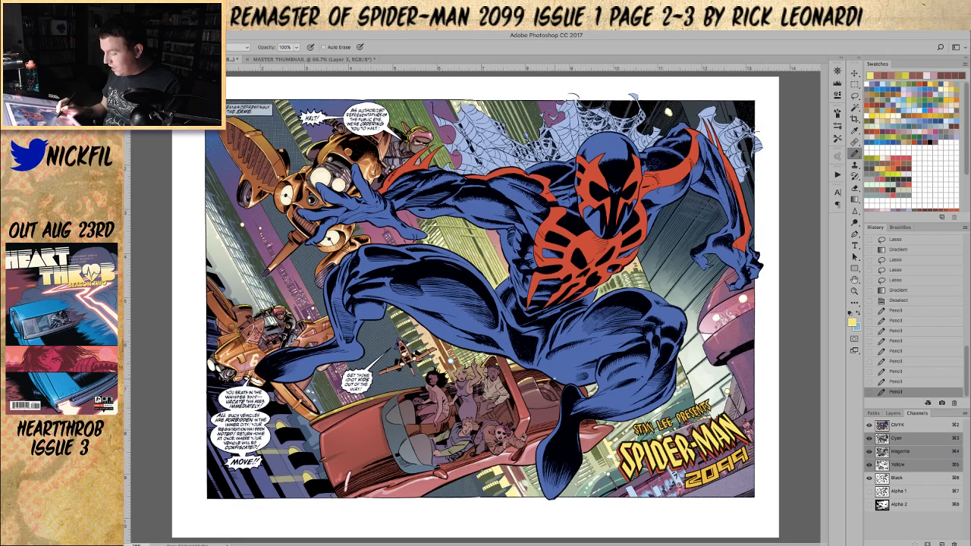
pyautogui.click(545, 380)
pyautogui.click(549, 378)
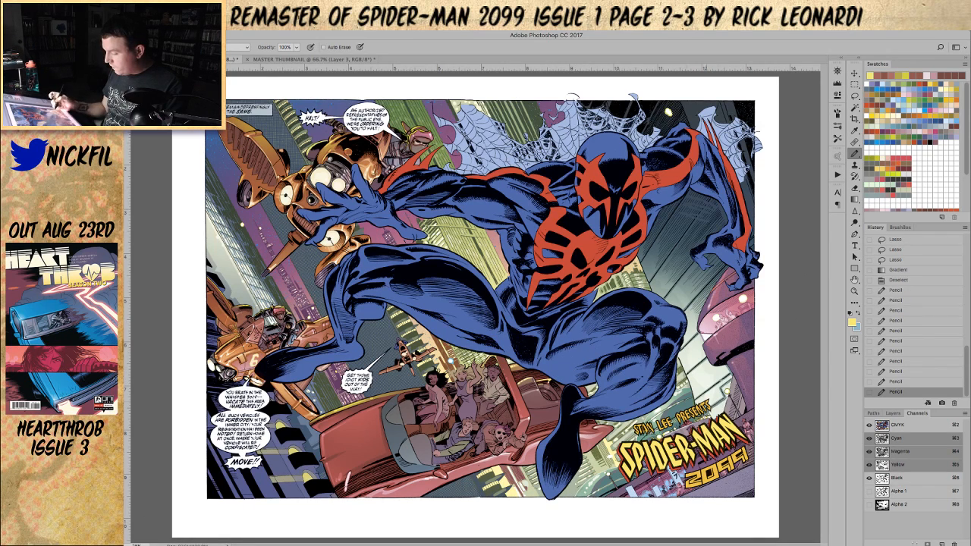
pyautogui.click(550, 378)
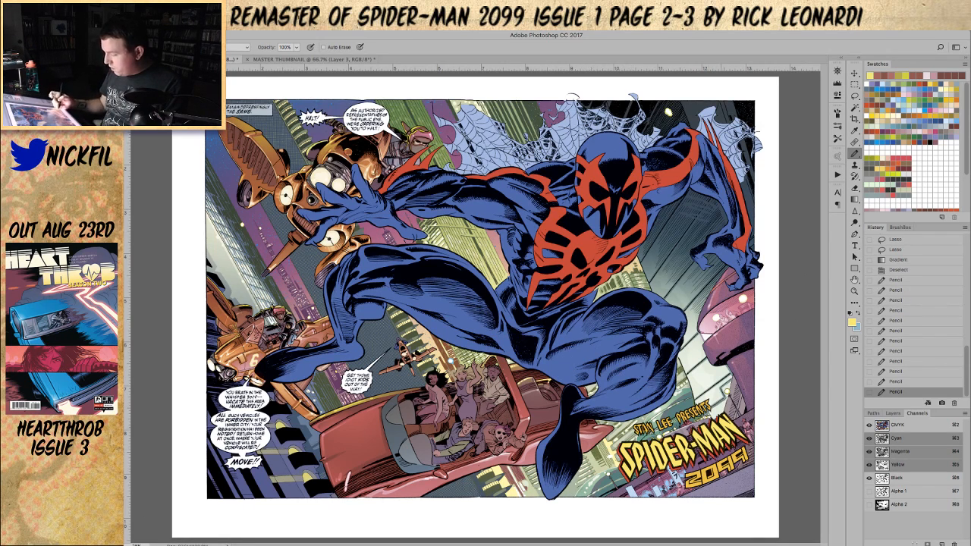
pyautogui.press('h')
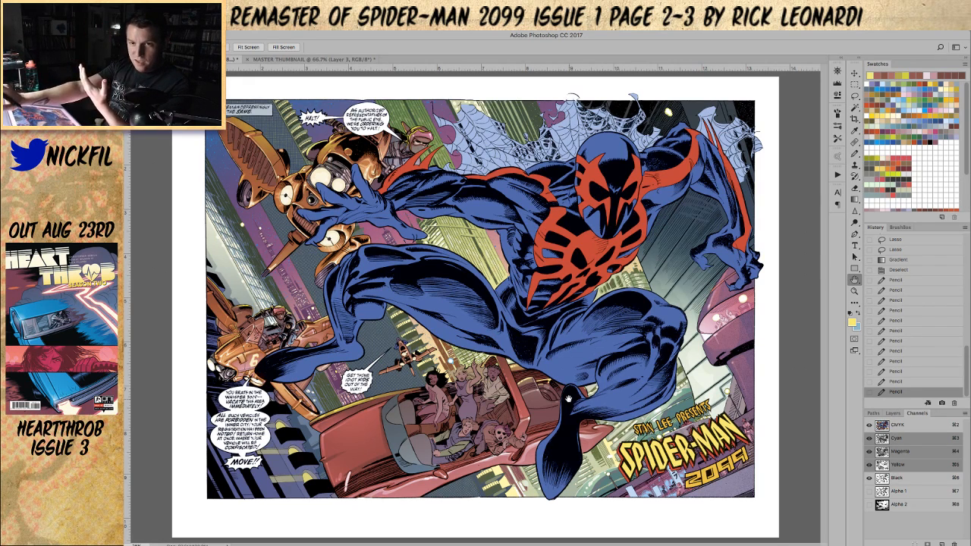
pyautogui.click(855, 290)
pyautogui.click(469, 429)
pyautogui.click(523, 434)
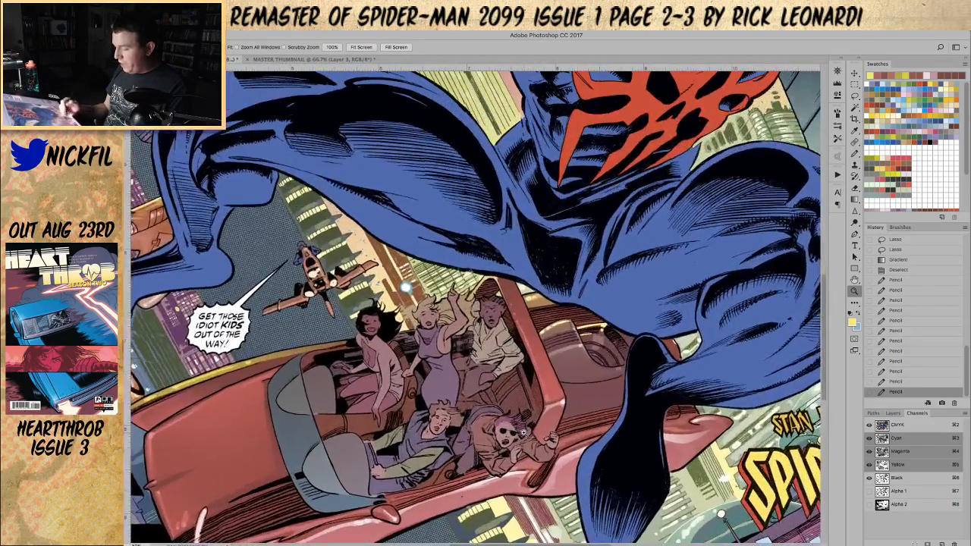
pyautogui.press('h')
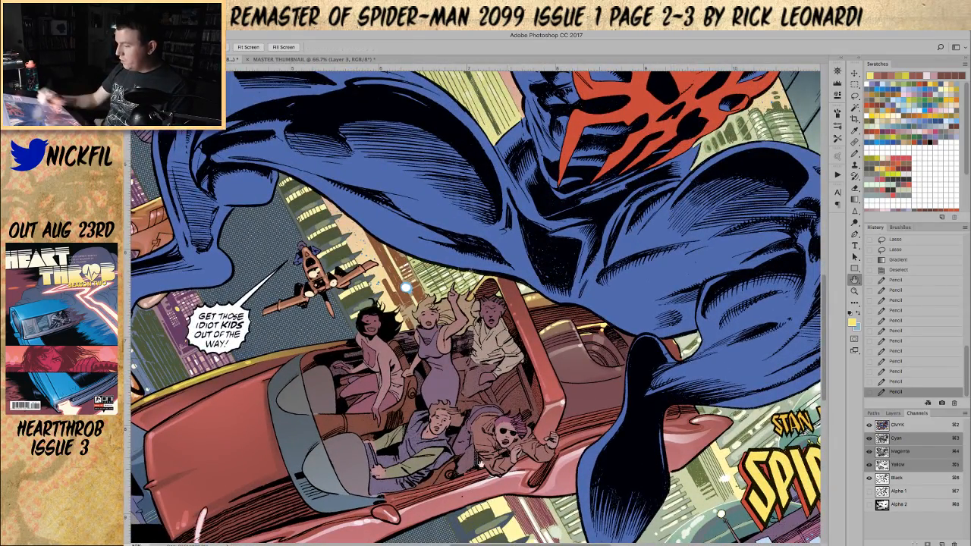
pyautogui.moveTo(406, 287); pyautogui.dragTo(452, 227)
pyautogui.press('w')
pyautogui.click(342, 373)
pyautogui.hotkey('ctrl', 'd')
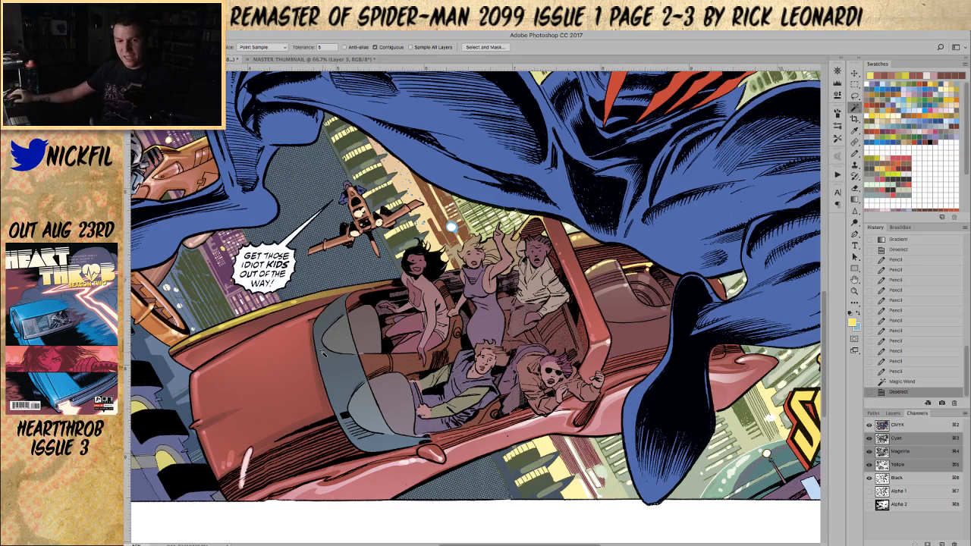
# - Select the blue-grey areas of the red car's windshield with the Magic Wand, adding each one to the selection
pyautogui.moveTo(357, 347); pyautogui.dragTo(385, 321)
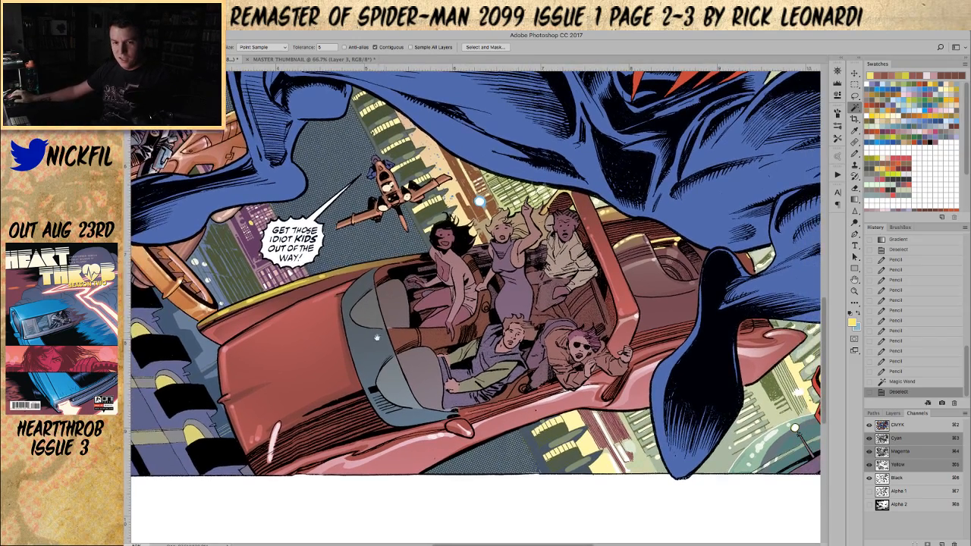
pyautogui.press('z')
pyautogui.click(317, 347)
pyautogui.moveTo(329, 367); pyautogui.dragTo(350, 399)
pyautogui.press('w')
pyautogui.click(402, 321)
pyautogui.keyDown('shift'); pyautogui.click(400, 324); pyautogui.keyUp('shift')
pyautogui.keyDown('shift'); pyautogui.click(401, 341); pyautogui.keyUp('shift')
pyautogui.keyDown('shift'); pyautogui.click(412, 349); pyautogui.keyUp('shift')
pyautogui.keyDown('shift'); pyautogui.click(417, 353); pyautogui.keyUp('shift')
pyautogui.keyDown('shift'); pyautogui.click(384, 349); pyautogui.keyUp('shift')
pyautogui.keyDown('shift'); pyautogui.click(392, 361); pyautogui.keyUp('shift')
pyautogui.keyDown('shift'); pyautogui.click(402, 375); pyautogui.keyUp('shift')
pyautogui.keyDown('shift'); pyautogui.click(403, 363); pyautogui.keyUp('shift')
pyautogui.keyDown('shift'); pyautogui.click(402, 345); pyautogui.keyUp('shift')
pyautogui.keyDown('shift'); pyautogui.click(405, 332); pyautogui.keyUp('shift')
# - Complete the windshield selection by lassoing around it and adding the remaining glass and frame areas with the Magic Wand
pyautogui.press('l')
pyautogui.moveTo(407, 337)
pyautogui.mouseDown()
pyautogui.moveTo(400, 308)
pyautogui.moveTo(408, 335)
pyautogui.mouseUp()
pyautogui.moveTo(430, 417); pyautogui.dragTo(391, 310)
pyautogui.press('w')
pyautogui.keyDown('shift'); pyautogui.click(372, 294); pyautogui.keyUp('shift')
pyautogui.keyDown('shift'); pyautogui.click(369, 308); pyautogui.keyUp('shift')
pyautogui.keyDown('shift'); pyautogui.click(398, 302); pyautogui.keyUp('shift')
pyautogui.keyDown('shift'); pyautogui.click(393, 316); pyautogui.keyUp('shift')
pyautogui.keyDown('shift'); pyautogui.click(392, 331); pyautogui.keyUp('shift')
pyautogui.keyDown('shift'); pyautogui.click(412, 347); pyautogui.keyUp('shift')
pyautogui.keyDown('shift'); pyautogui.click(422, 351); pyautogui.keyUp('shift')
pyautogui.keyDown('shift'); pyautogui.click(393, 298); pyautogui.keyUp('shift')
pyautogui.keyDown('shift'); pyautogui.click(367, 327); pyautogui.keyUp('shift')
pyautogui.keyDown('shift'); pyautogui.click(376, 344); pyautogui.keyUp('shift')
pyautogui.keyDown('shift'); pyautogui.click(383, 354); pyautogui.keyUp('shift')
pyautogui.keyDown('shift'); pyautogui.click(413, 367); pyautogui.keyUp('shift')
pyautogui.keyDown('shift'); pyautogui.click(431, 368); pyautogui.keyUp('shift')
pyautogui.keyDown('shift'); pyautogui.click(453, 360); pyautogui.keyUp('shift')
pyautogui.keyDown('shift'); pyautogui.click(464, 359); pyautogui.keyUp('shift')
# - Make all CMYK channels editable and shift the selected windshield's Hue to +67 with Hue/Saturation
pyautogui.press('z')
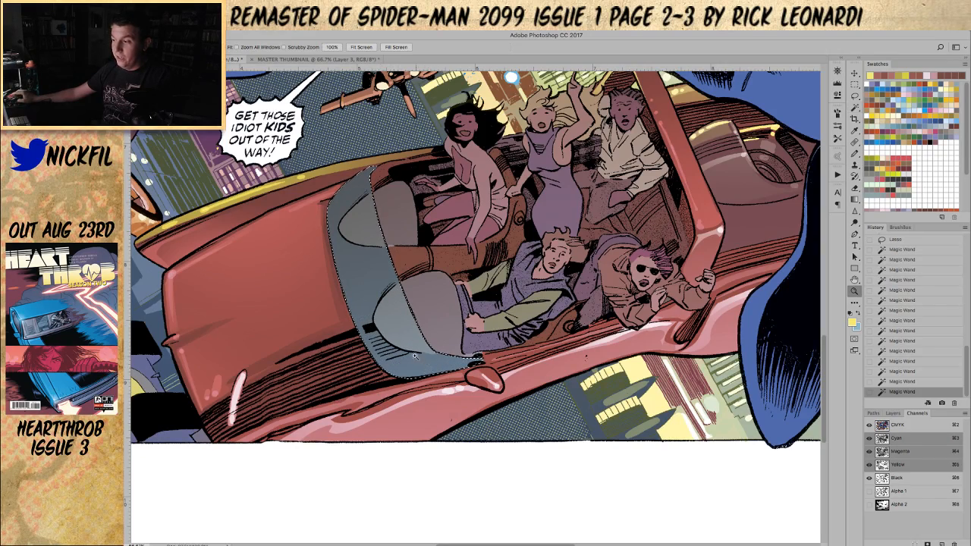
pyautogui.keyDown('alt'); pyautogui.click(383, 319); pyautogui.keyUp('alt')
pyautogui.keyDown('alt'); pyautogui.click(413, 322); pyautogui.keyUp('alt')
pyautogui.keyDown('alt'); pyautogui.click(417, 320); pyautogui.keyUp('alt')
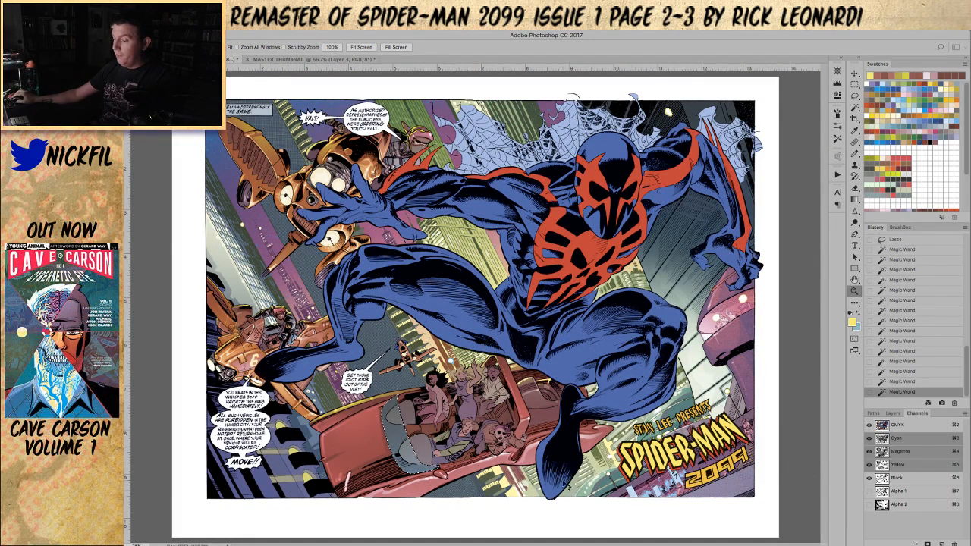
pyautogui.click(928, 430)
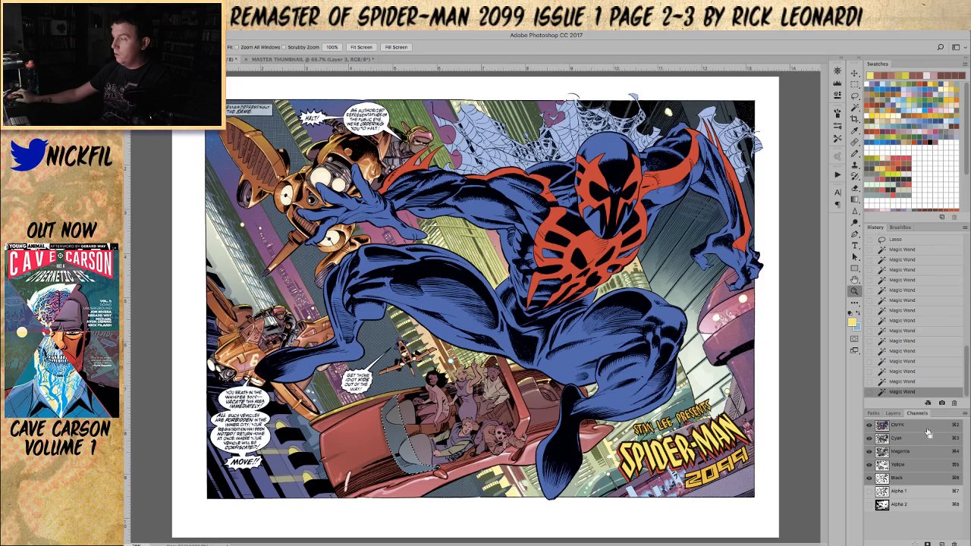
pyautogui.press('super+u')
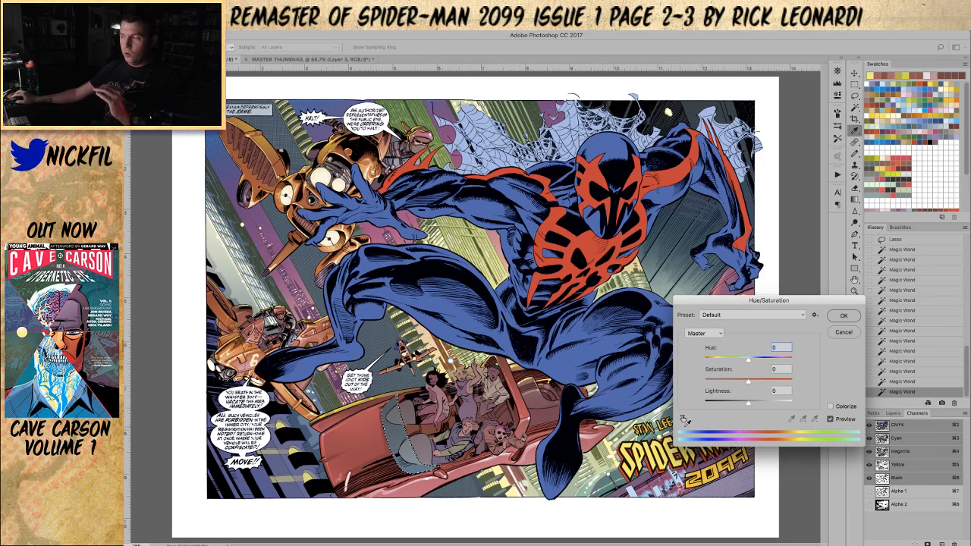
pyautogui.moveTo(748, 359); pyautogui.dragTo(784, 367)
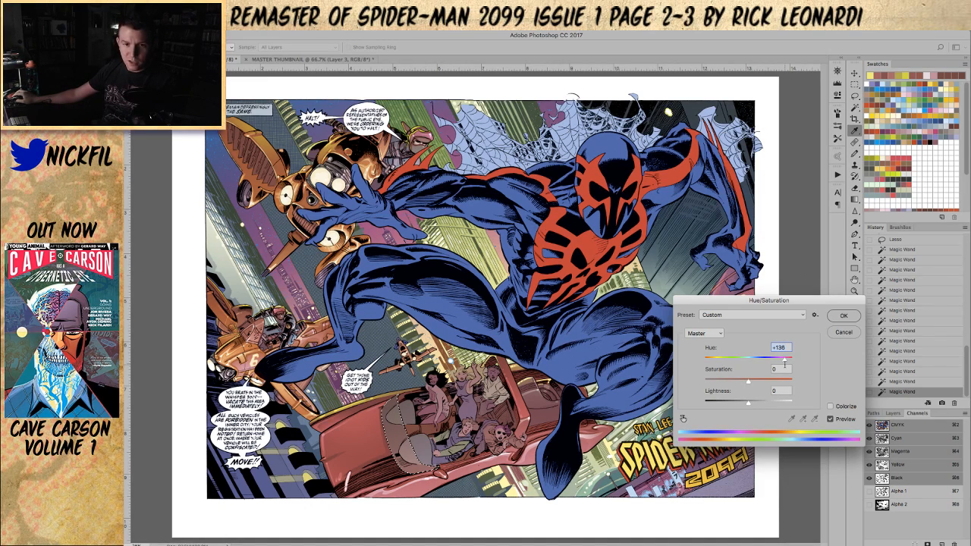
pyautogui.moveTo(785, 365)
pyautogui.mouseDown()
pyautogui.moveTo(689, 368)
pyautogui.moveTo(773, 368)
pyautogui.mouseUp()
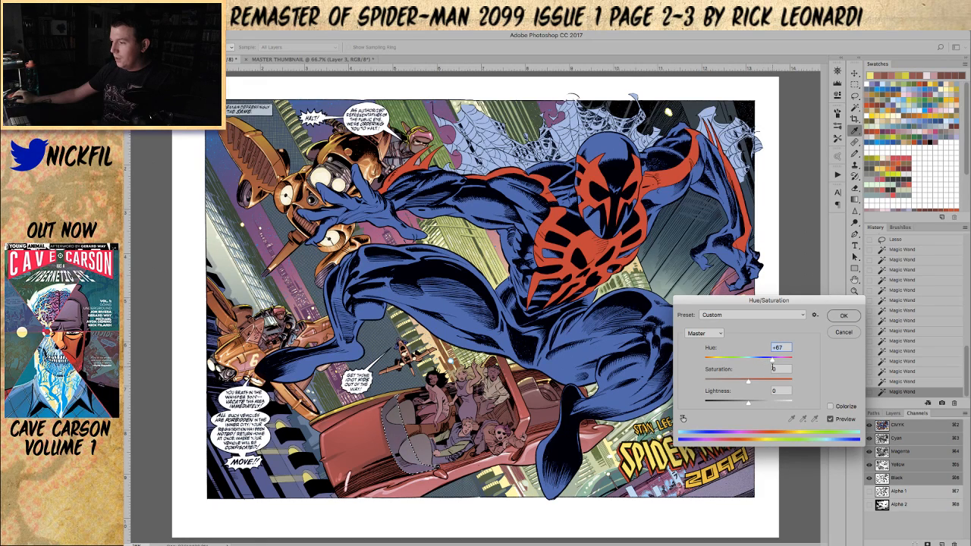
pyautogui.click(843, 316)
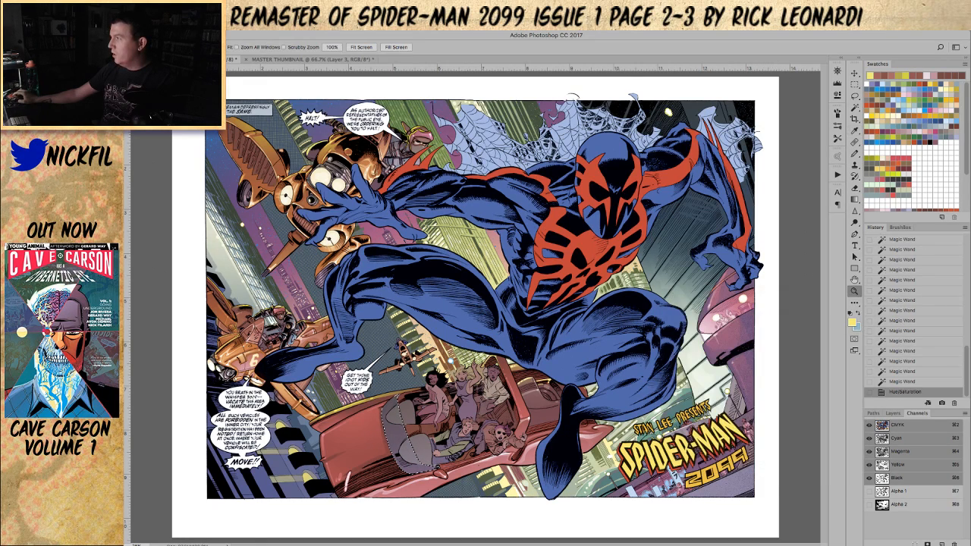
# - Restrict editing to the Cyan, Magenta and Yellow channels, fill the selected windshield with a dark red swatch, and fade the fill
pyautogui.click(927, 83)
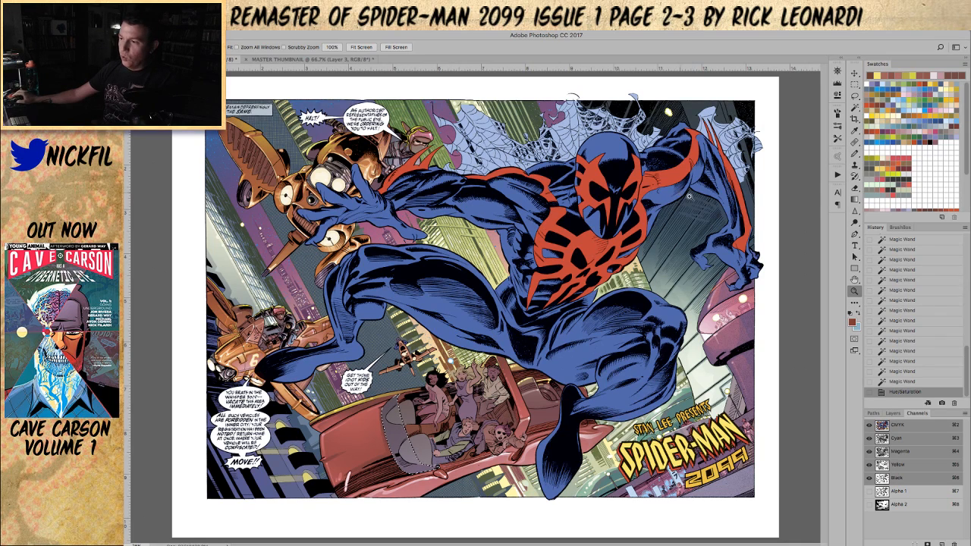
pyautogui.click(870, 478)
pyautogui.click(869, 478)
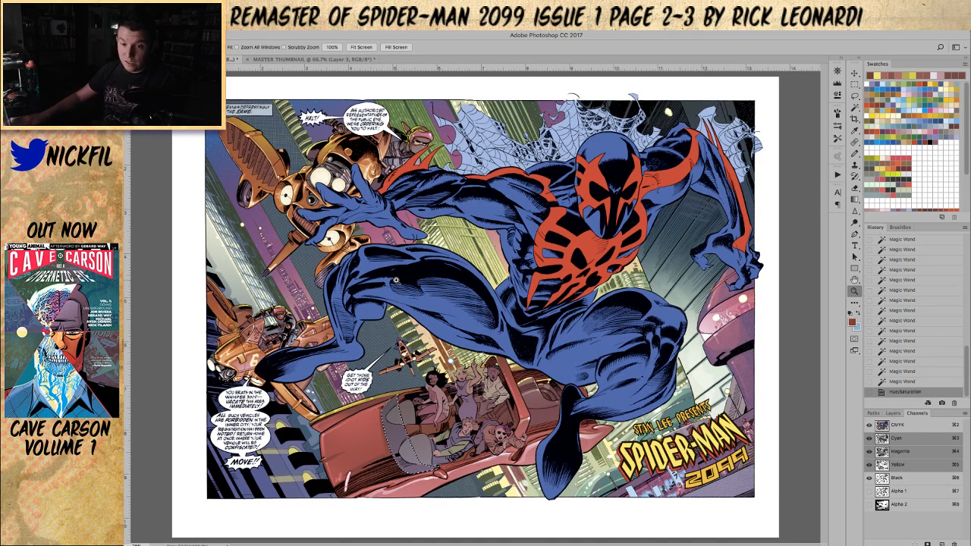
pyautogui.press('F5')
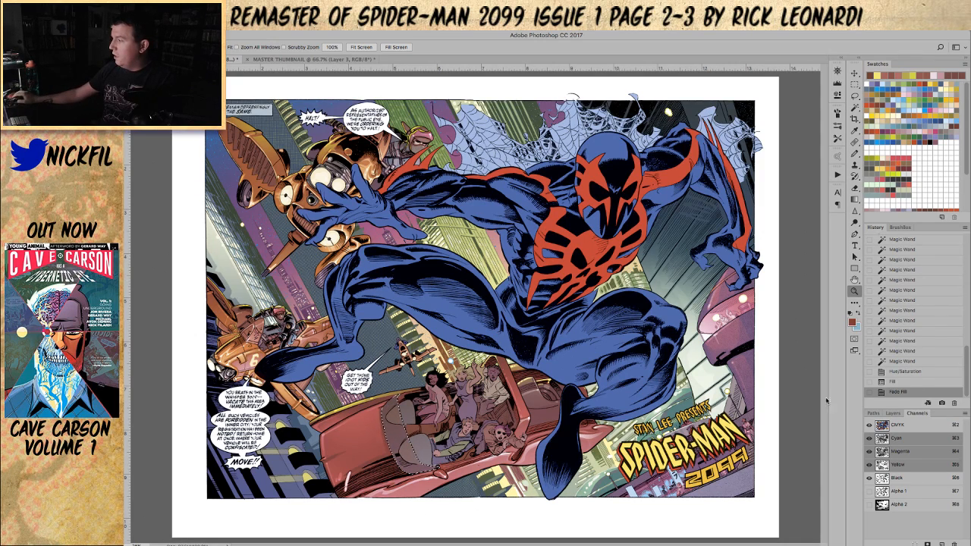
pyautogui.click(911, 373)
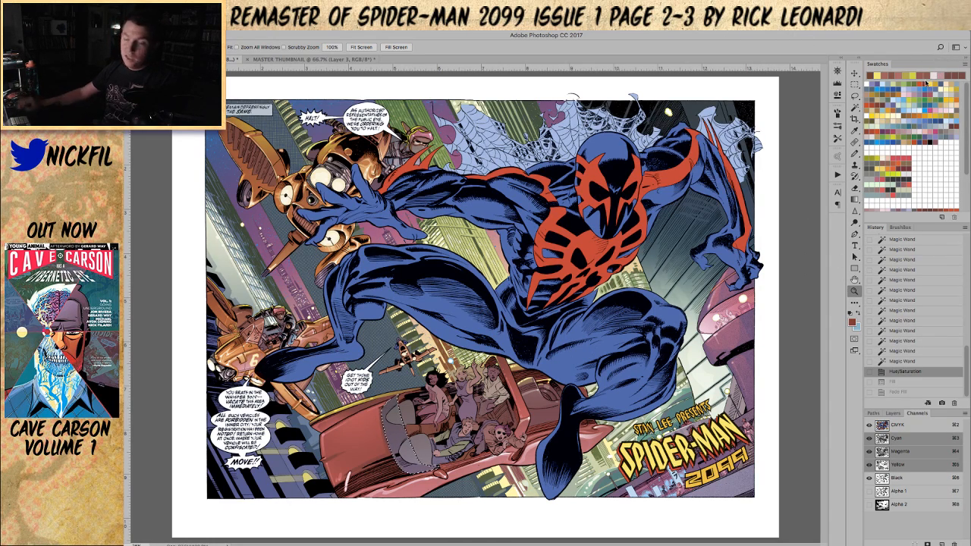
pyautogui.hotkey('ctrl', 'z')
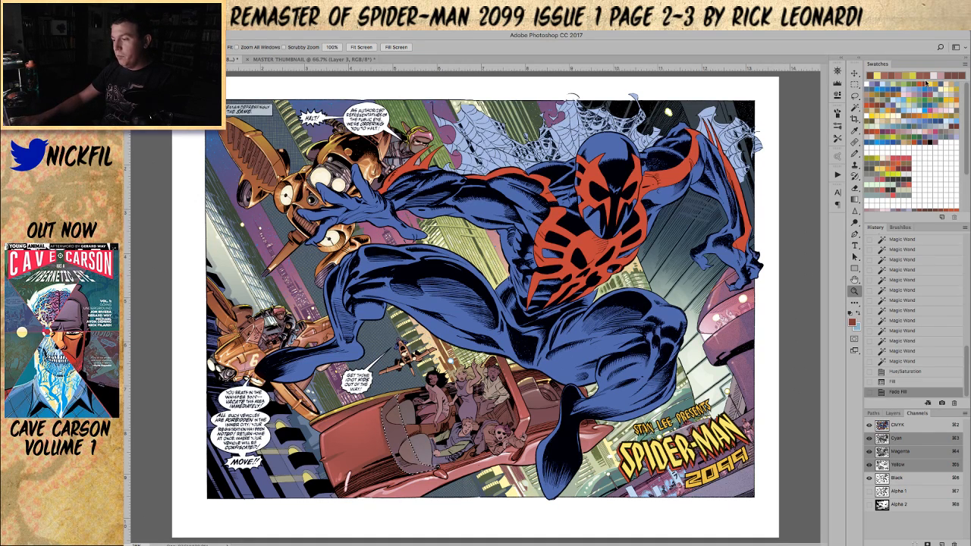
# - Warm the selected windshield with two Screen gradients at 100% opacity, starting from an orange swatch
pyautogui.click(893, 107)
pyautogui.press('g')
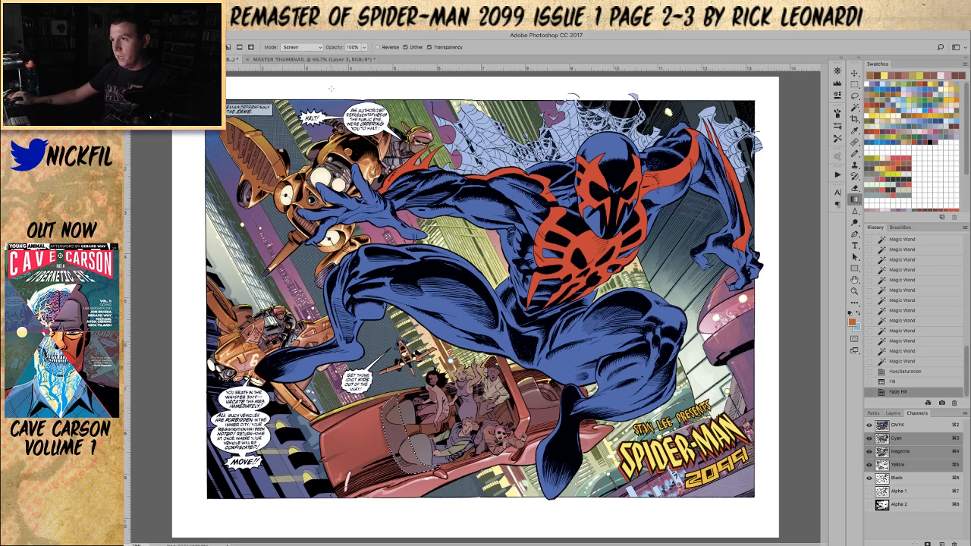
pyautogui.click(299, 47)
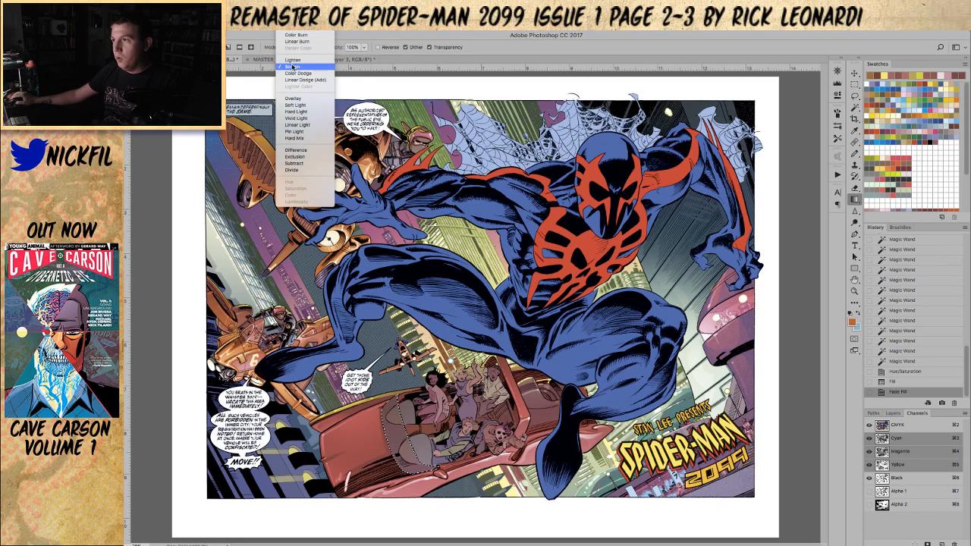
pyautogui.click(293, 67)
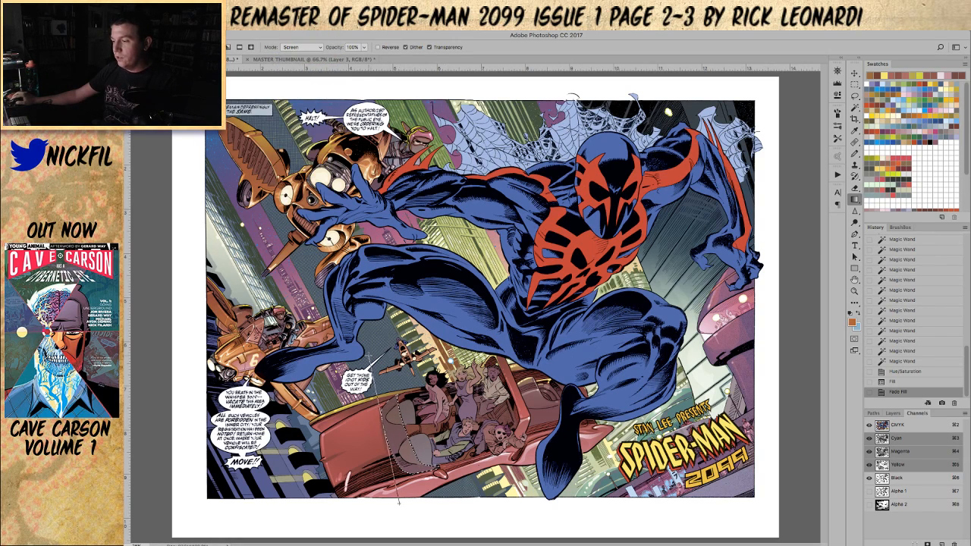
pyautogui.moveTo(399, 502); pyautogui.dragTo(399, 502)
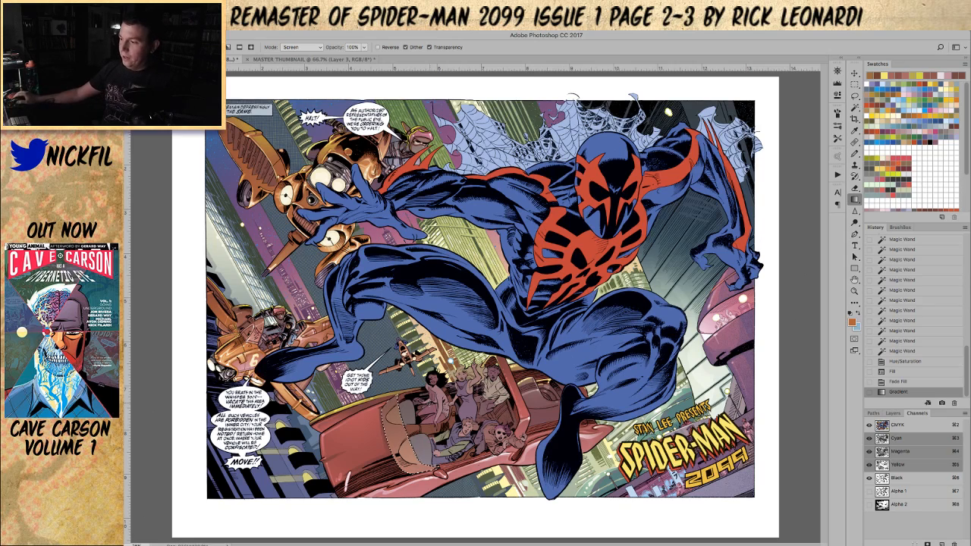
pyautogui.moveTo(396, 476); pyautogui.dragTo(395, 477)
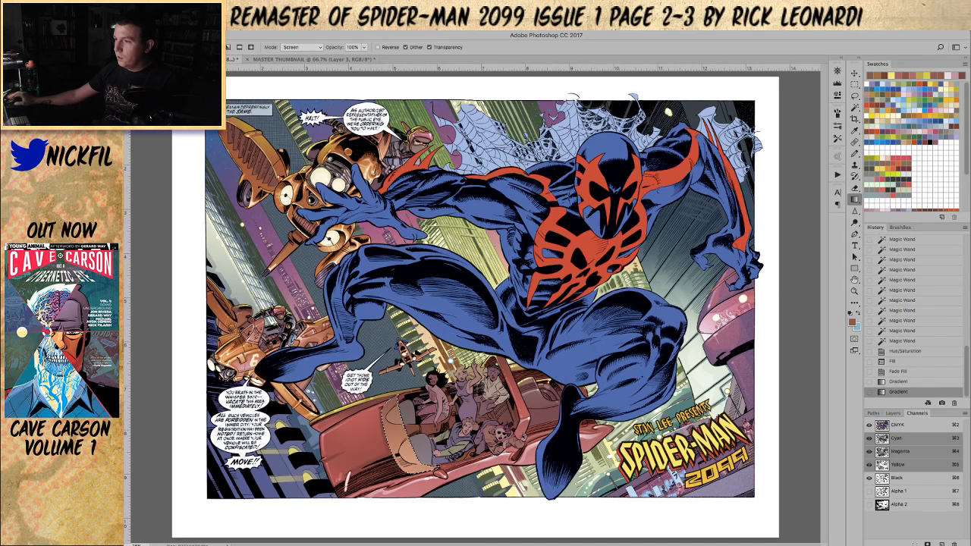
# - Set the gradient mode to Multiply and shade the selected windshield with a brown gradient
pyautogui.click(314, 48)
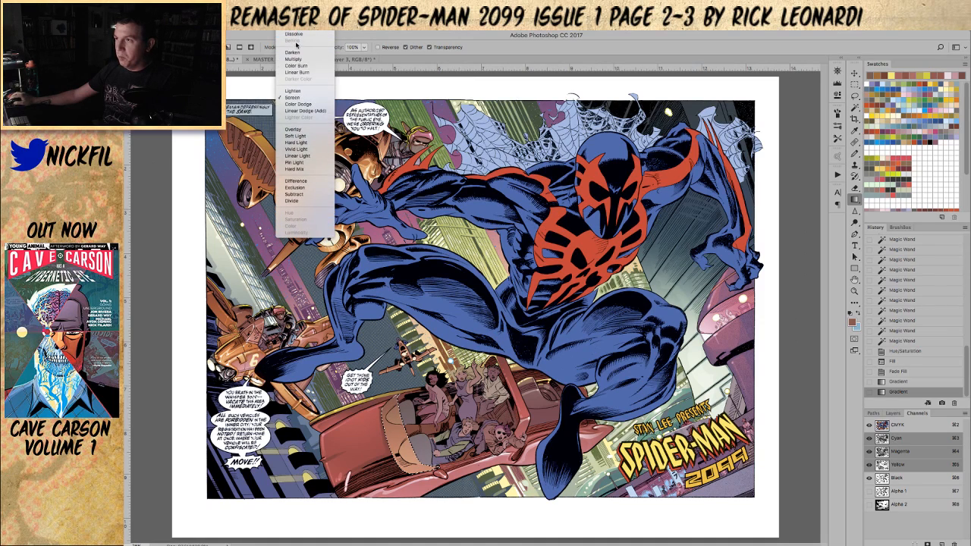
pyautogui.click(299, 35)
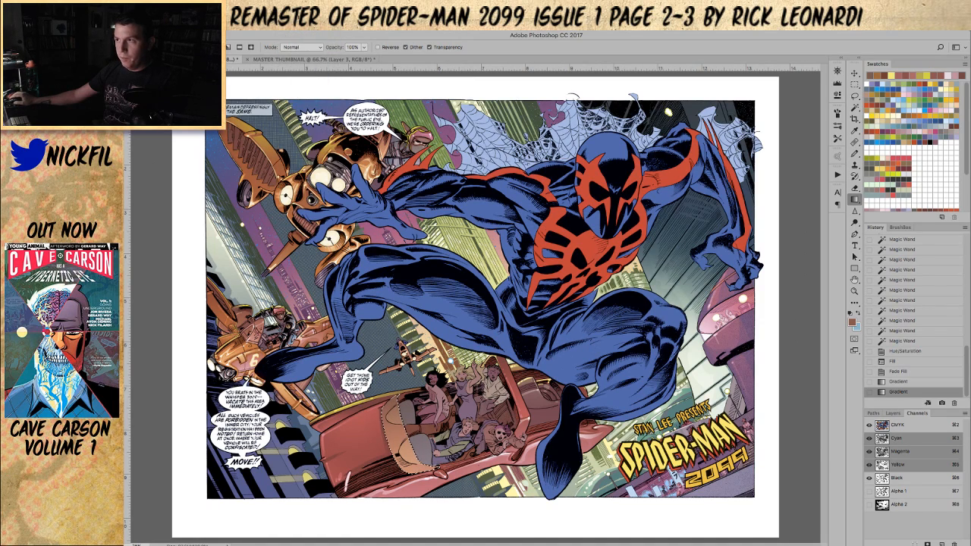
pyautogui.click(292, 48)
pyautogui.click(292, 77)
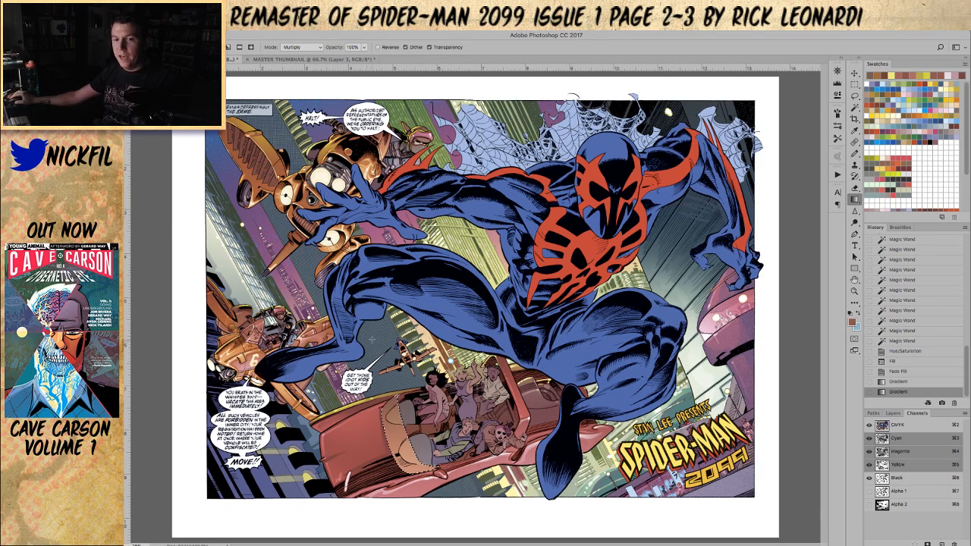
pyautogui.moveTo(395, 503); pyautogui.dragTo(394, 503)
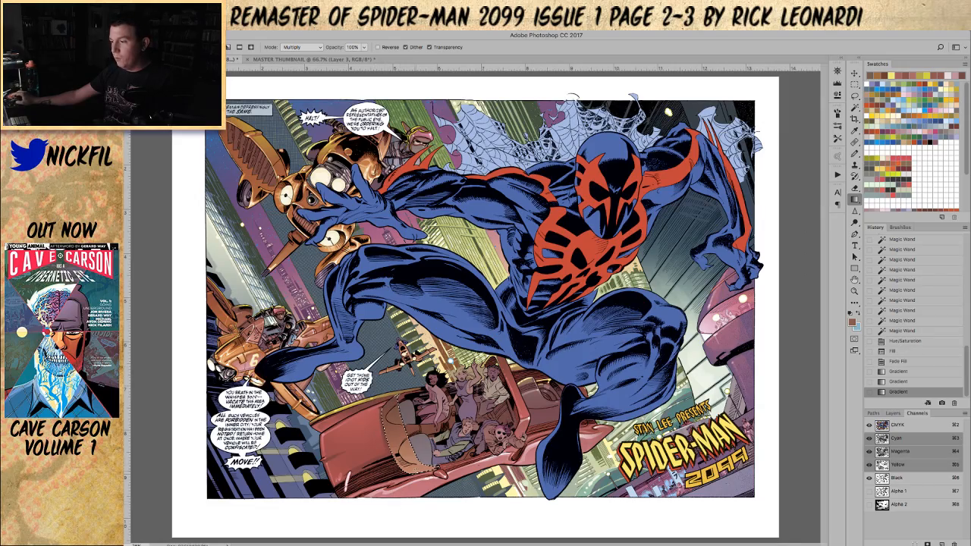
# - Examine the recolored windshield up close without its selection outline, and restore the selection
pyautogui.press('z')
pyautogui.click(403, 431)
pyautogui.click(404, 431)
pyautogui.moveTo(404, 431); pyautogui.dragTo(398, 366)
pyautogui.click(407, 393)
pyautogui.press('super+d')
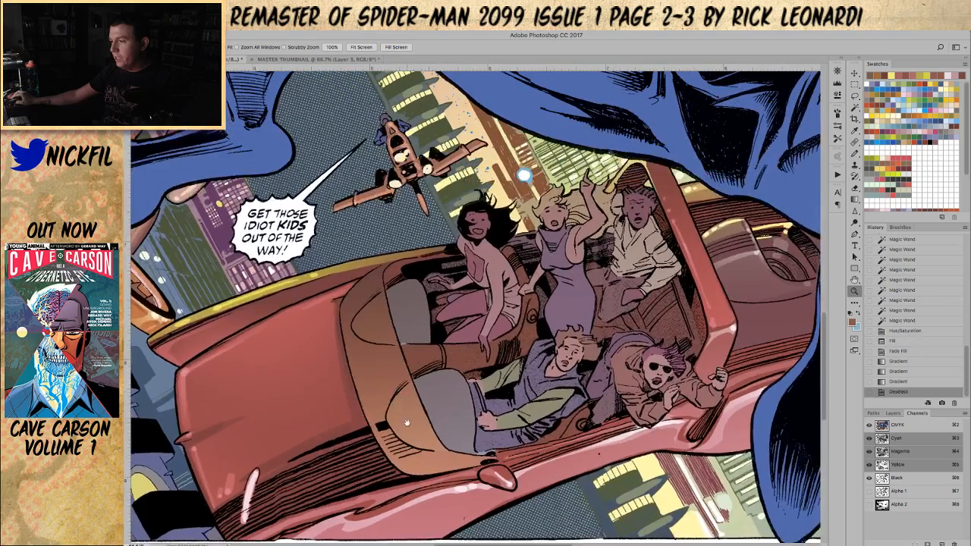
pyautogui.moveTo(405, 422); pyautogui.dragTo(410, 388)
pyautogui.press('super+z')
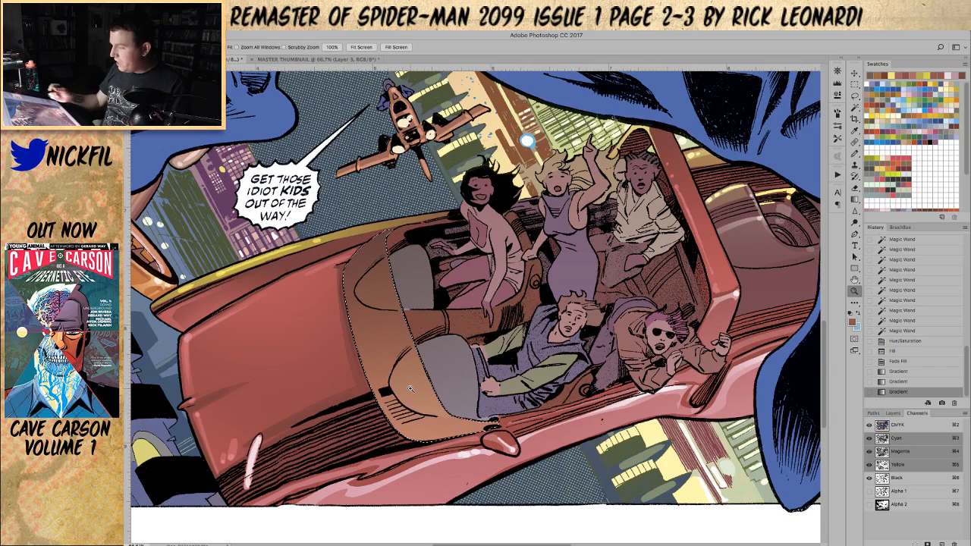
# - Add small orange Pencil strokes at 50% opacity to the lower part of the selected windshield
pyautogui.press('super+minus')
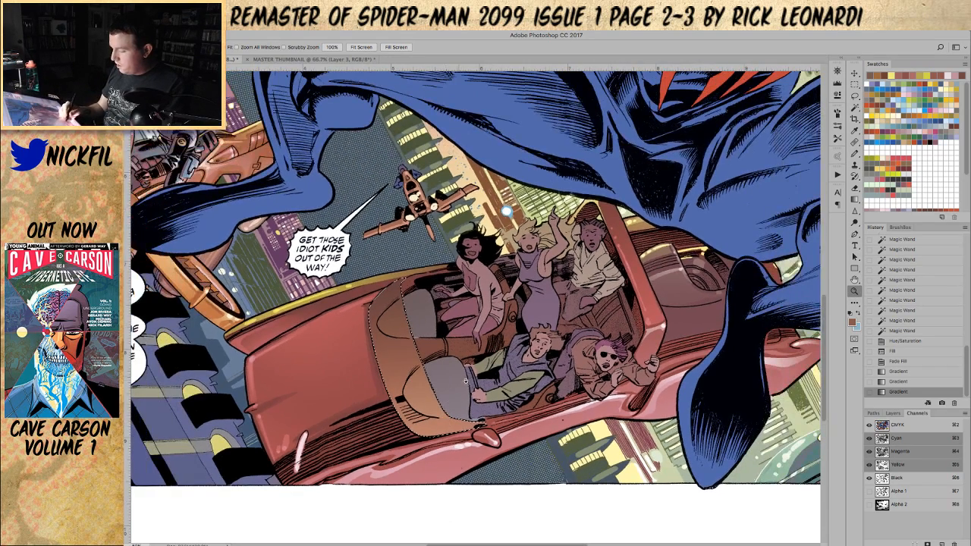
pyautogui.click(855, 152)
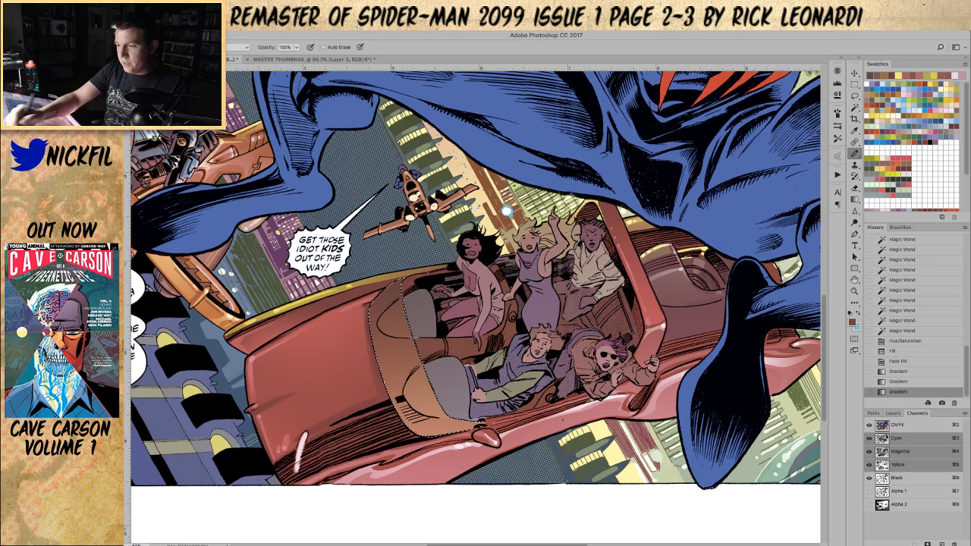
pyautogui.click(235, 47)
pyautogui.click(226, 34)
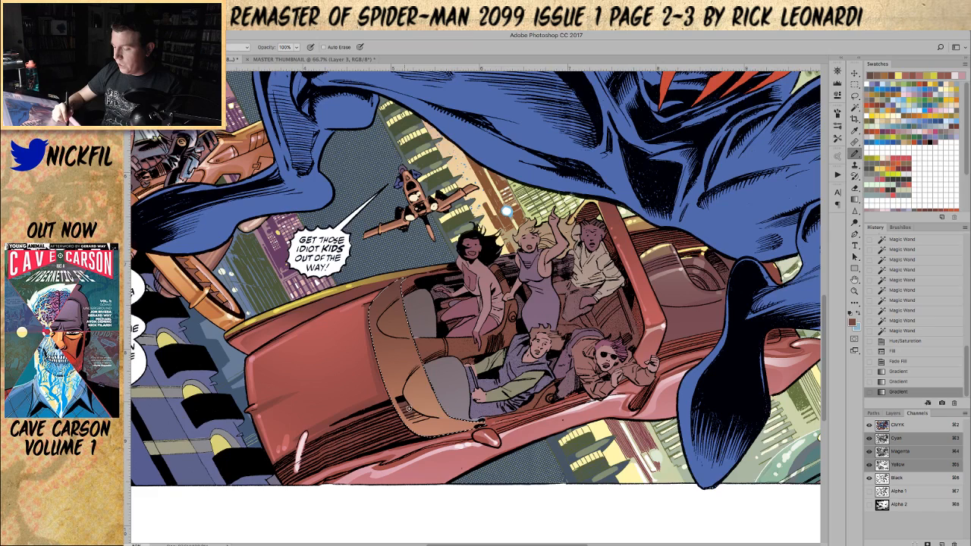
pyautogui.moveTo(415, 415)
pyautogui.mouseDown()
pyautogui.moveTo(420, 400)
pyautogui.moveTo(409, 406)
pyautogui.mouseUp()
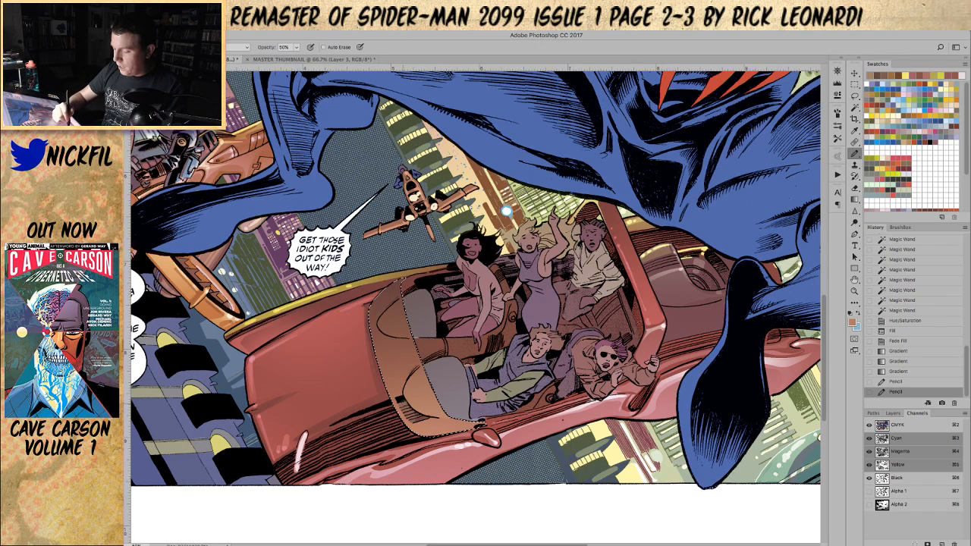
pyautogui.moveTo(413, 408); pyautogui.dragTo(416, 412)
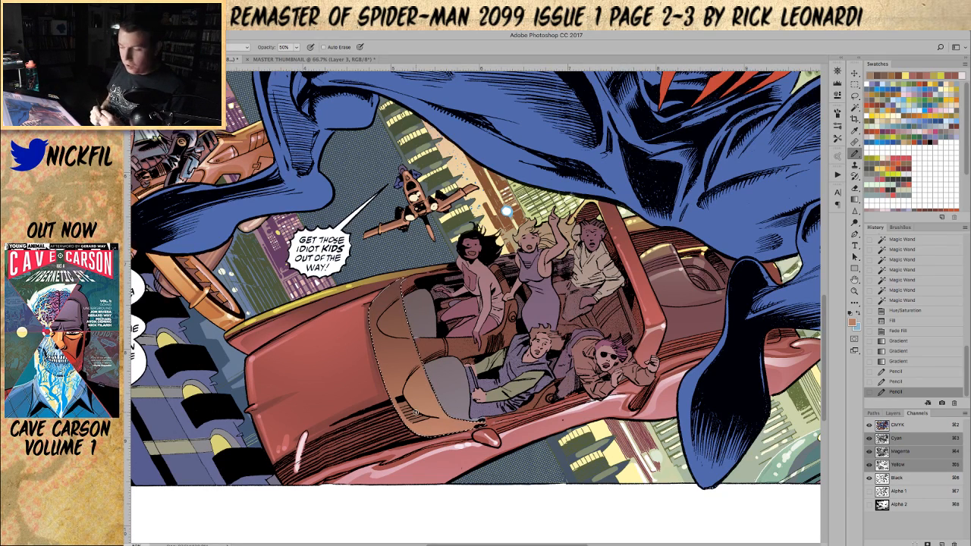
# - Trim the windshield selection with the Lasso along its outer rim and lower corner
pyautogui.press('l')
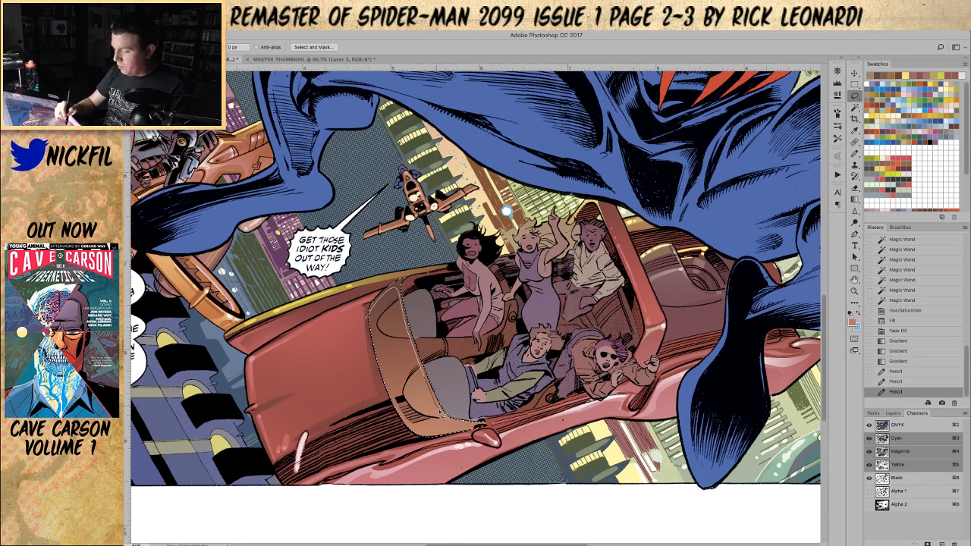
pyautogui.moveTo(432, 428)
pyautogui.mouseDown()
pyautogui.moveTo(395, 432)
pyautogui.moveTo(364, 399)
pyautogui.moveTo(361, 306)
pyautogui.mouseUp()
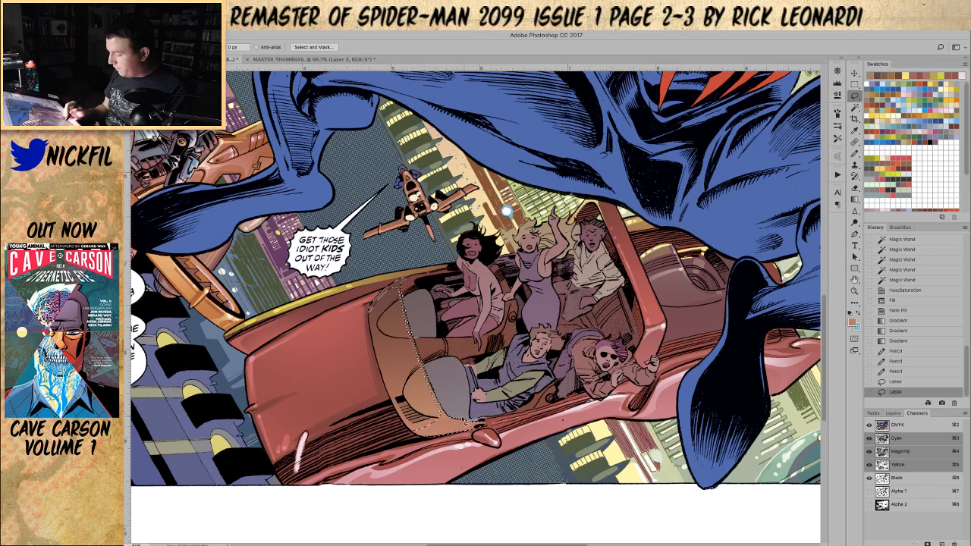
pyautogui.moveTo(440, 418); pyautogui.dragTo(481, 433)
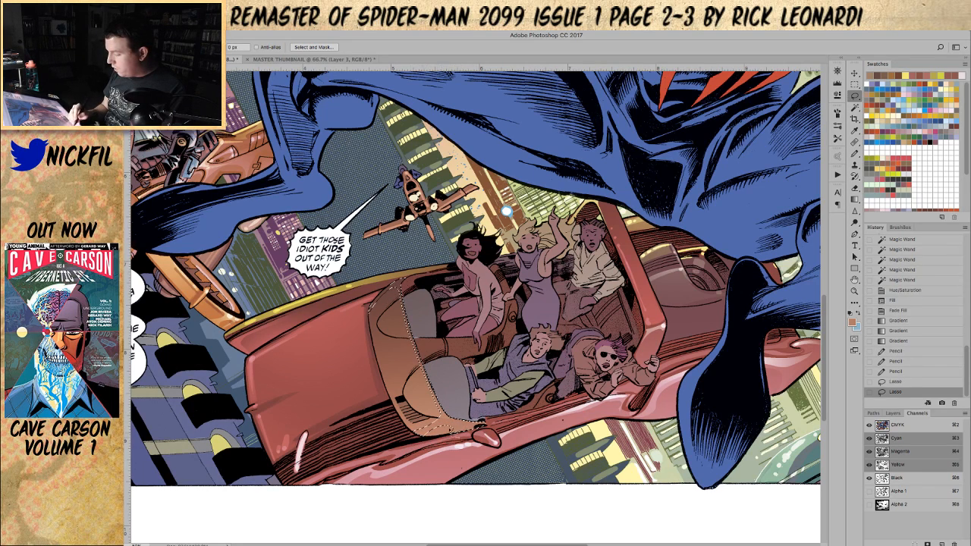
# - Set the gradient mode to Screen and lighten the trimmed windshield selection with two orange gradients at 100% opacity
pyautogui.click(855, 200)
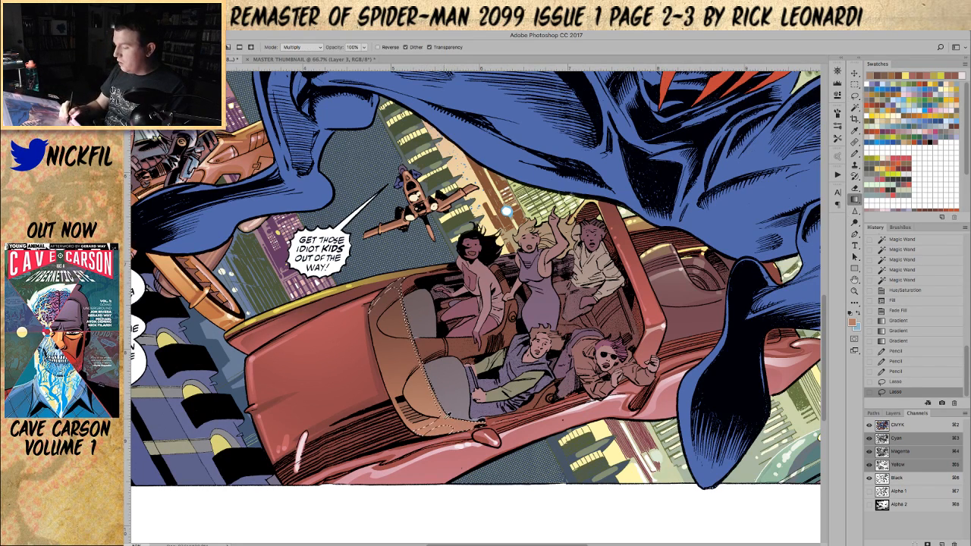
pyautogui.click(300, 47)
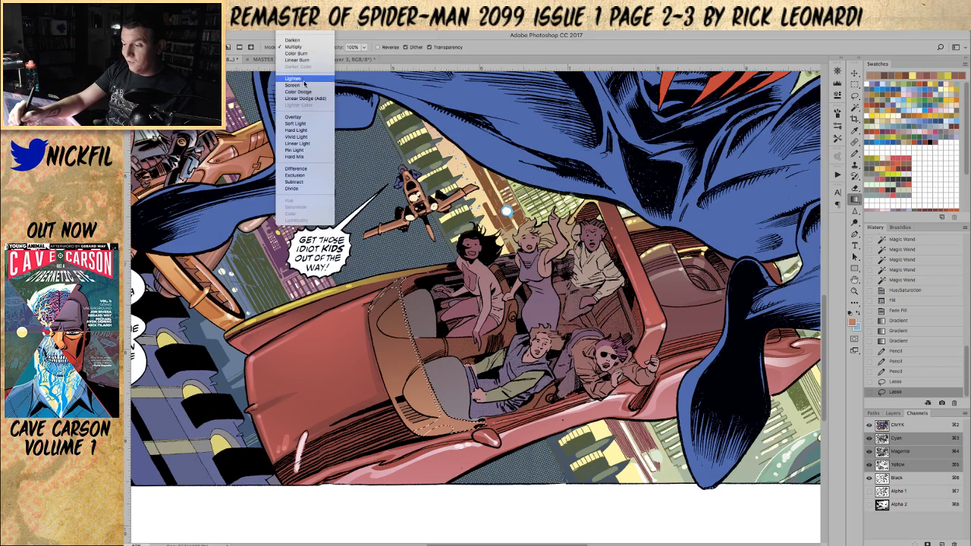
pyautogui.click(292, 85)
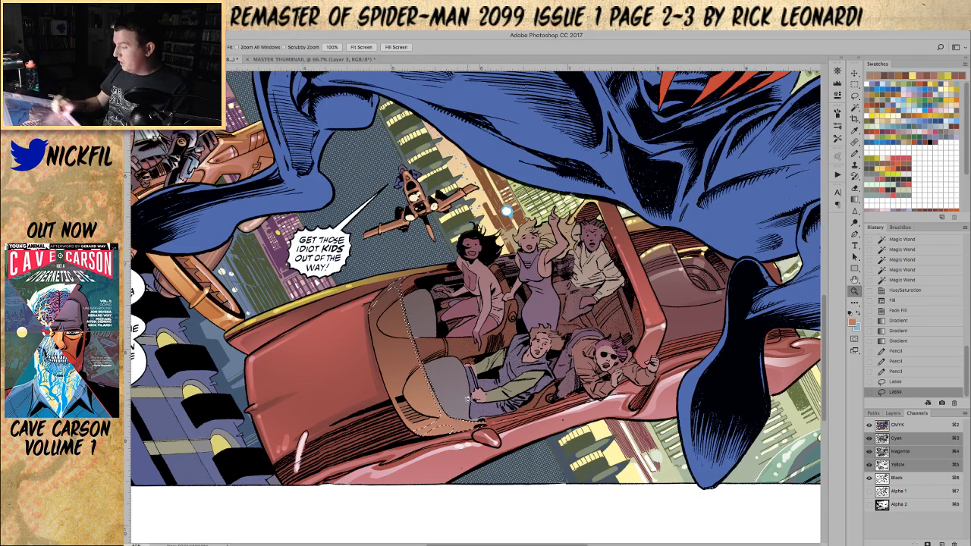
pyautogui.keyDown('alt'); pyautogui.click(468, 399); pyautogui.keyUp('alt')
pyautogui.moveTo(423, 325); pyautogui.dragTo(435, 385)
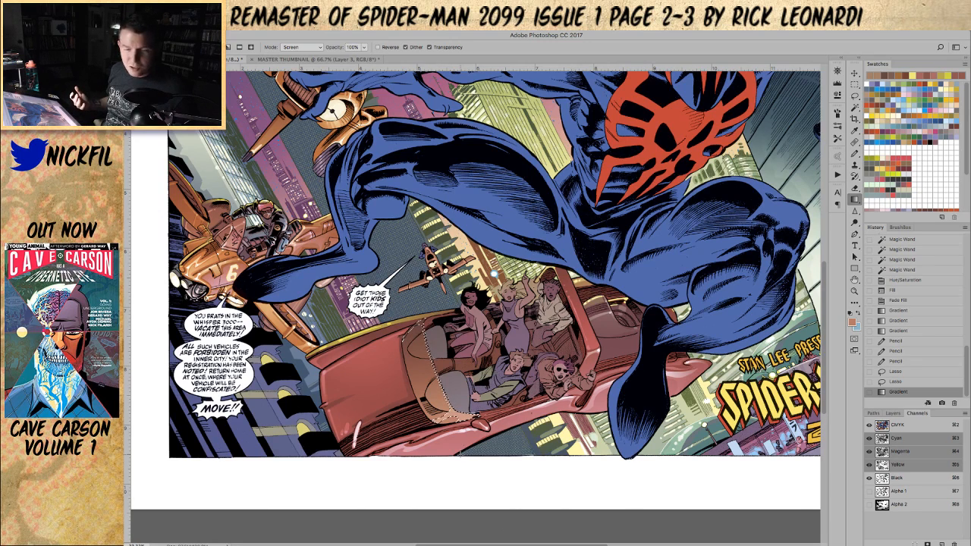
pyautogui.moveTo(452, 477); pyautogui.dragTo(445, 434)
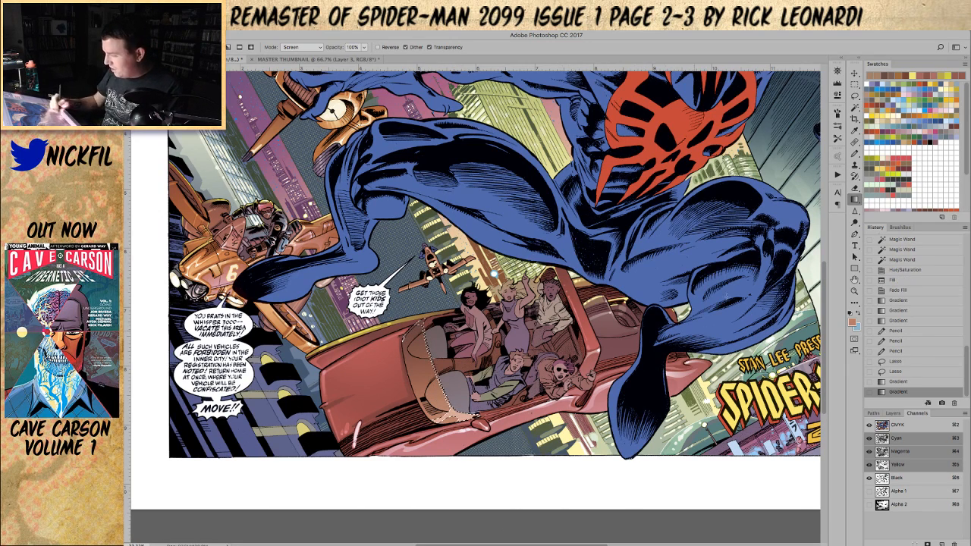
# - Deselect the windshield and paint light peach Pencil highlights along its lower edge, raising the opacity from 50% to 100%
pyautogui.press('b')
pyautogui.hotkey('ctrl', 'd')
pyautogui.keyDown('alt'); pyautogui.click(453, 412); pyautogui.keyUp('alt')
pyautogui.moveTo(446, 396); pyautogui.dragTo(453, 411)
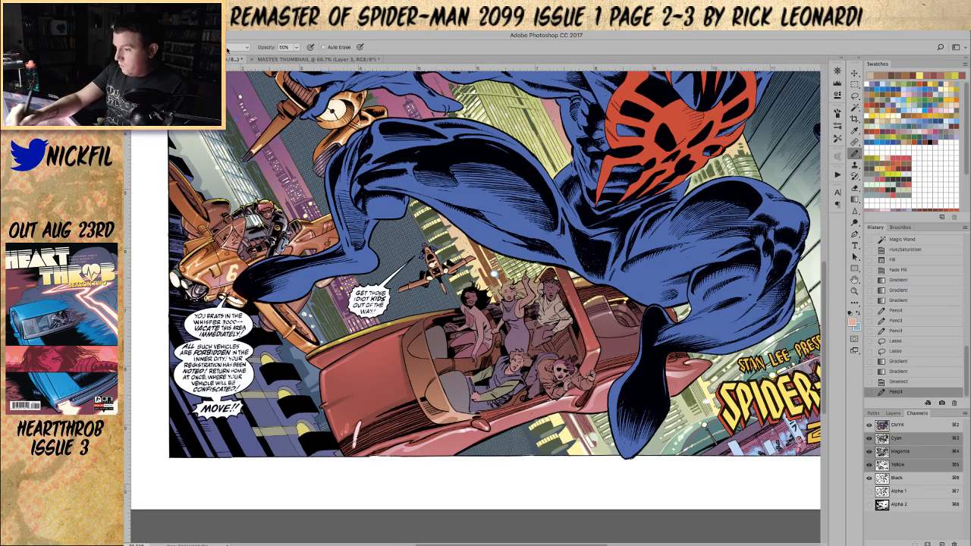
pyautogui.click(228, 47)
pyautogui.click(229, 121)
pyautogui.click(459, 403)
pyautogui.moveTo(439, 410); pyautogui.dragTo(457, 420)
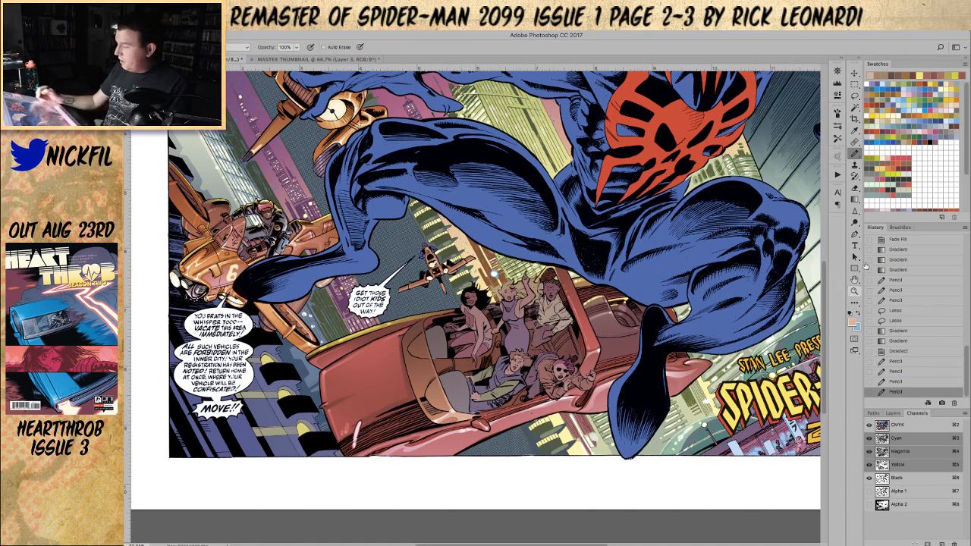
# - Select the windshield's outer rim with the Lasso, lighten it with a peach Screen gradient, and deselect it
pyautogui.click(854, 290)
pyautogui.click(407, 373)
pyautogui.click(854, 95)
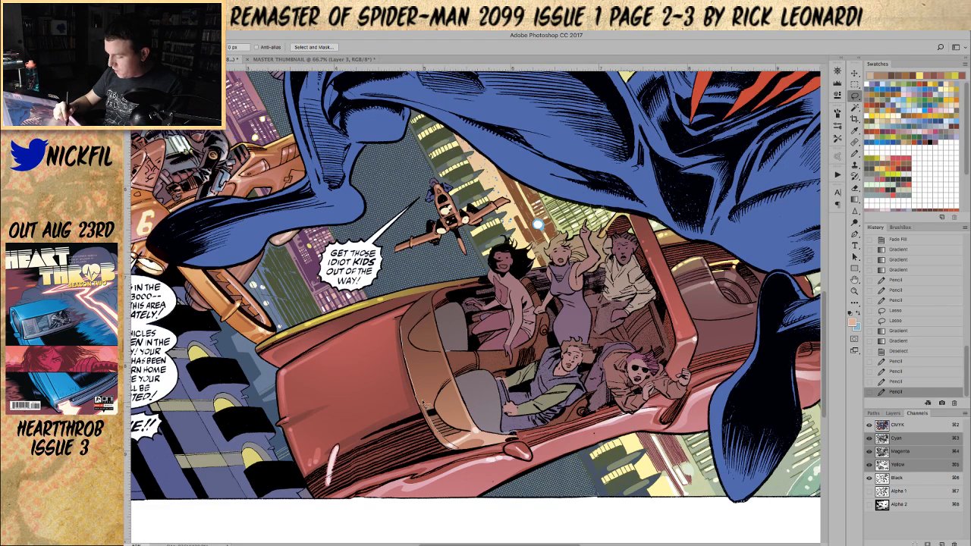
pyautogui.moveTo(408, 345); pyautogui.dragTo(405, 311)
pyautogui.moveTo(426, 415); pyautogui.dragTo(451, 448)
pyautogui.click(855, 199)
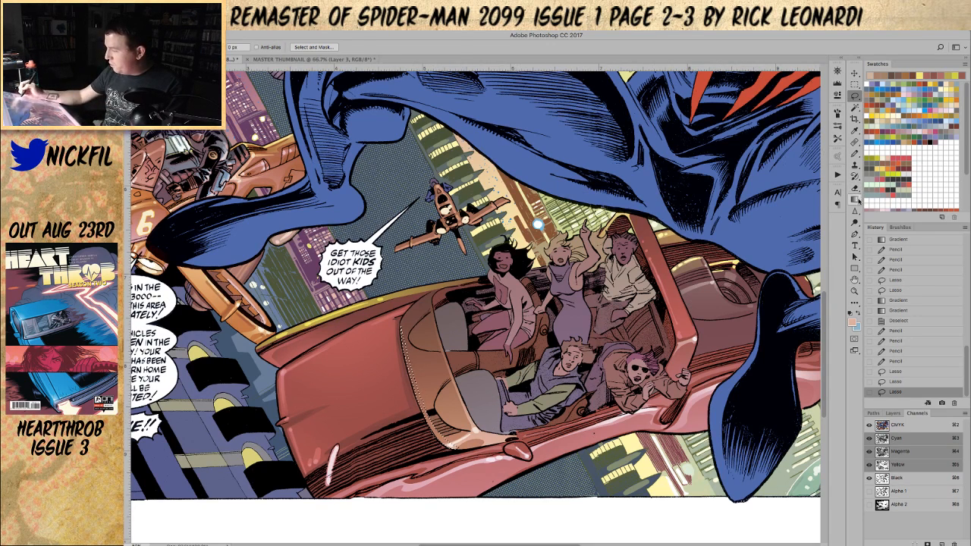
pyautogui.moveTo(407, 476); pyautogui.dragTo(415, 339)
pyautogui.press('super+d')
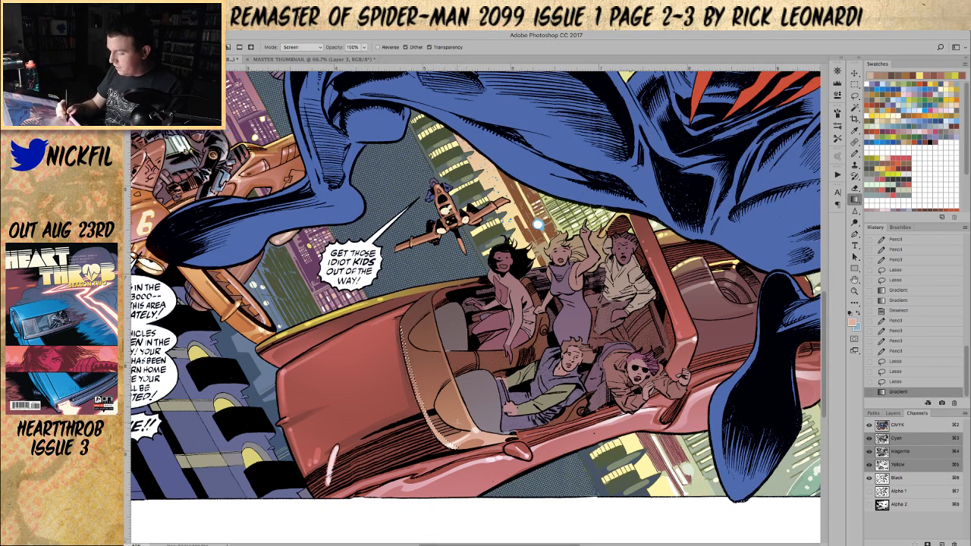
# - Try Pencil touches in brown and peach on the windshield's lower edge, and undo them
pyautogui.click(854, 290)
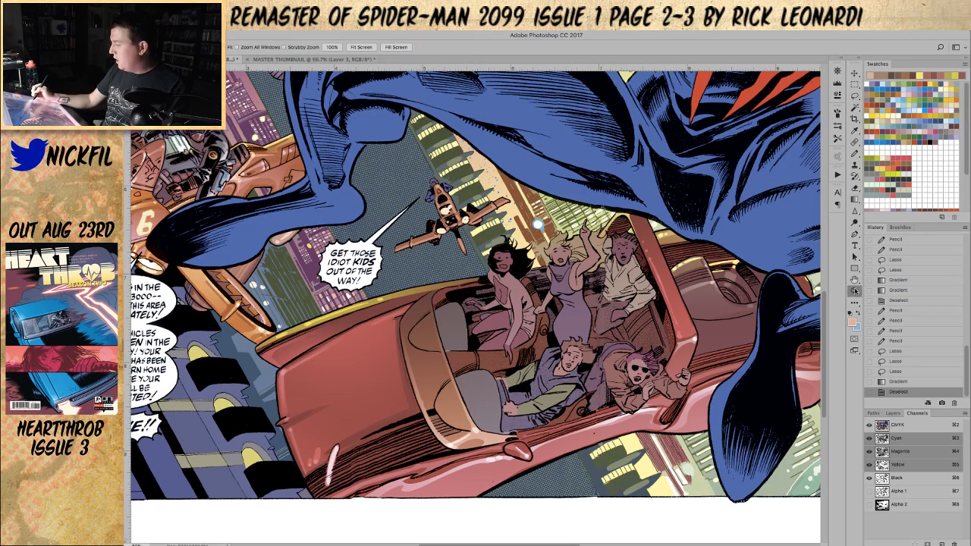
pyautogui.keyDown('alt'); pyautogui.click(477, 430); pyautogui.keyUp('alt')
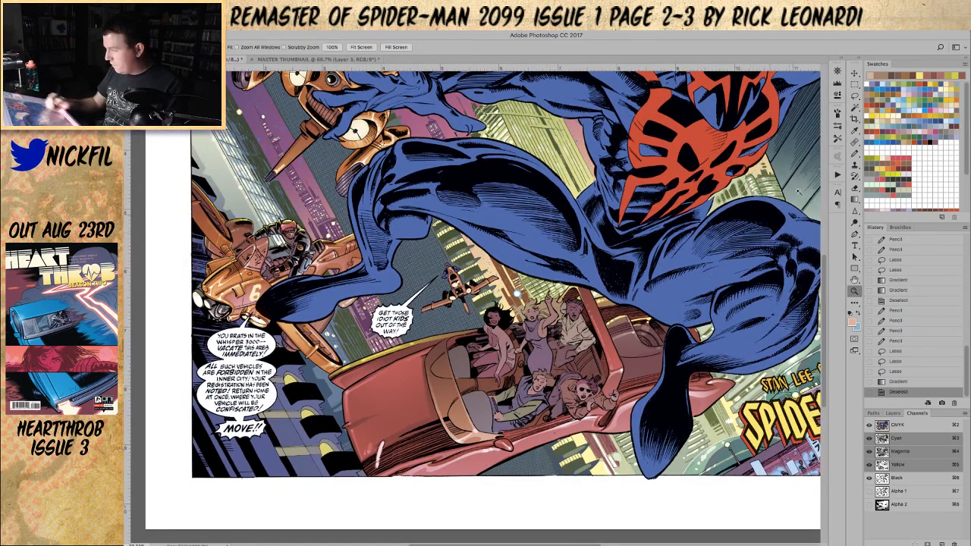
pyautogui.click(855, 154)
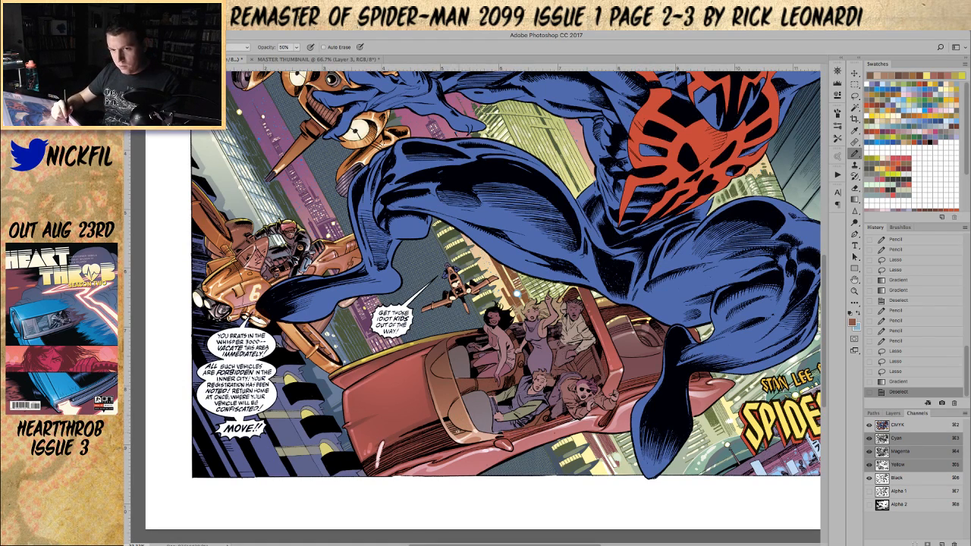
pyautogui.click(465, 422)
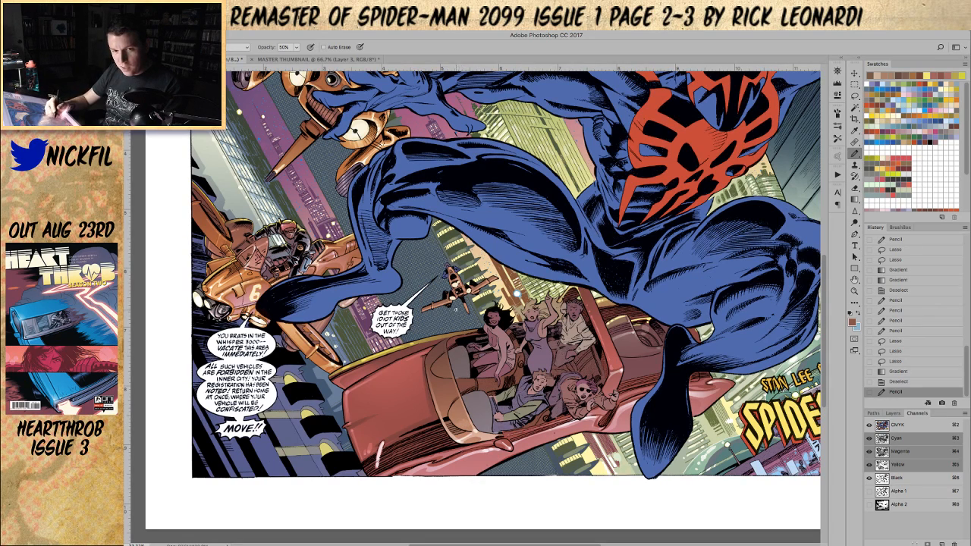
pyautogui.press('super+z')
pyautogui.keyDown('alt'); pyautogui.click(471, 423); pyautogui.keyUp('alt')
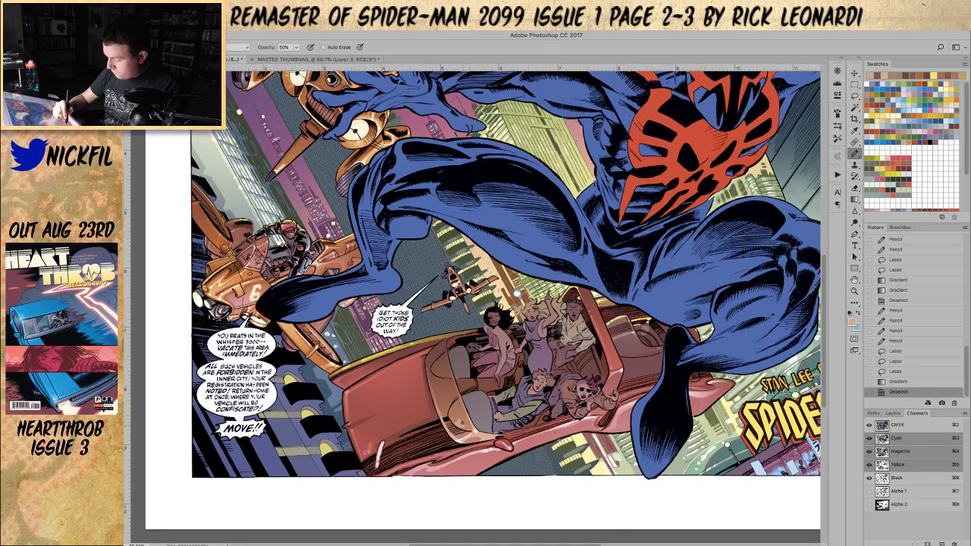
pyautogui.click(466, 422)
pyautogui.press('super+z')
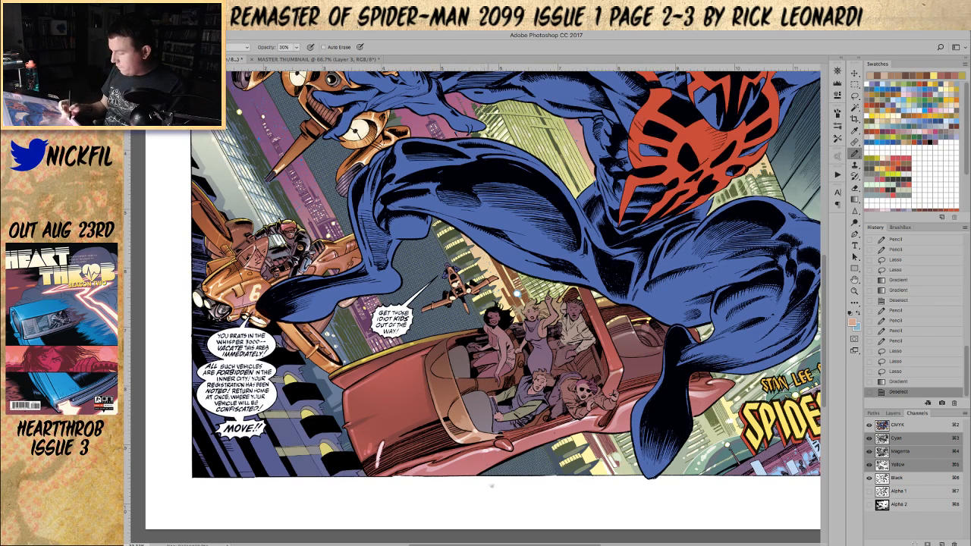
pyautogui.click(895, 381)
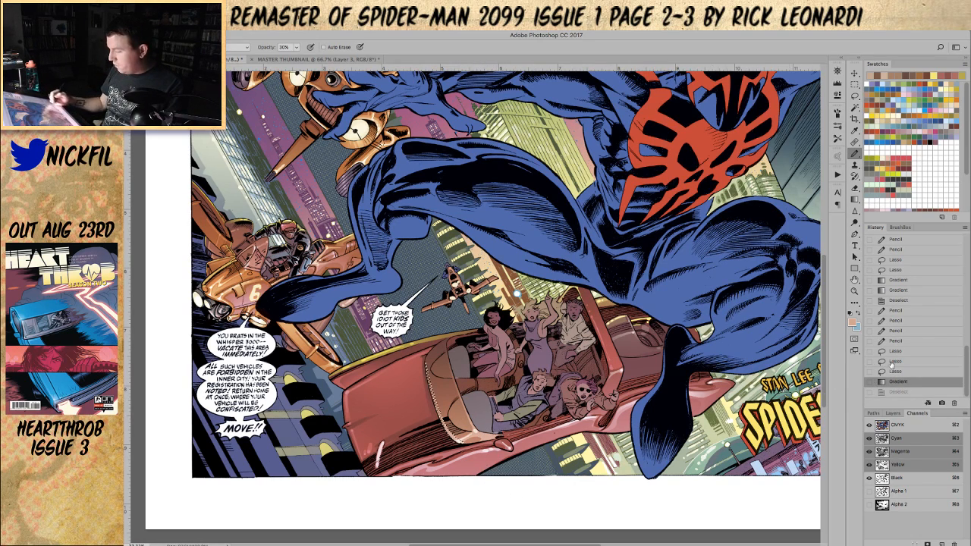
pyautogui.press('super+d')
# - Select the rounded shape in the lower half of the windshield, in front of the driver, with the Lasso
pyautogui.click(853, 292)
pyautogui.click(455, 412)
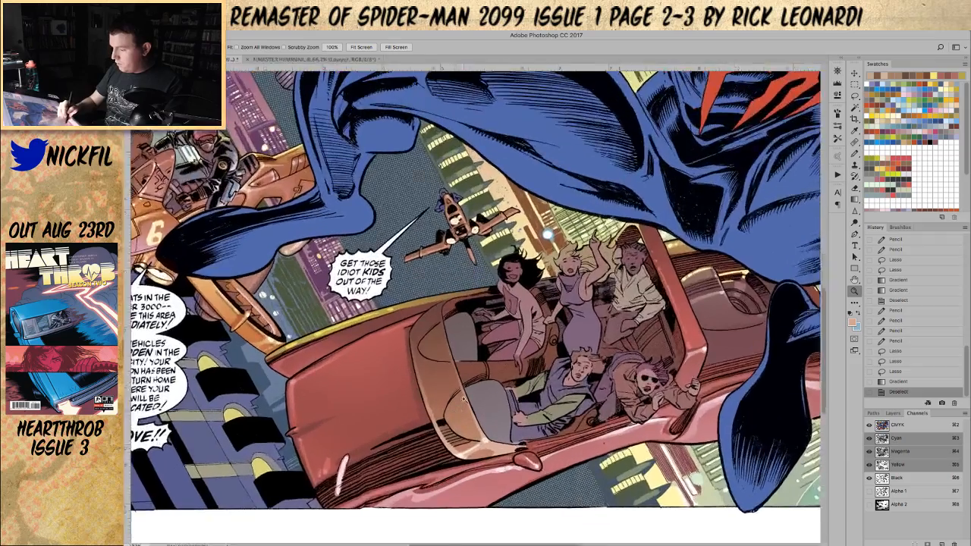
pyautogui.click(456, 412)
pyautogui.click(855, 280)
pyautogui.moveTo(578, 176); pyautogui.dragTo(503, 150)
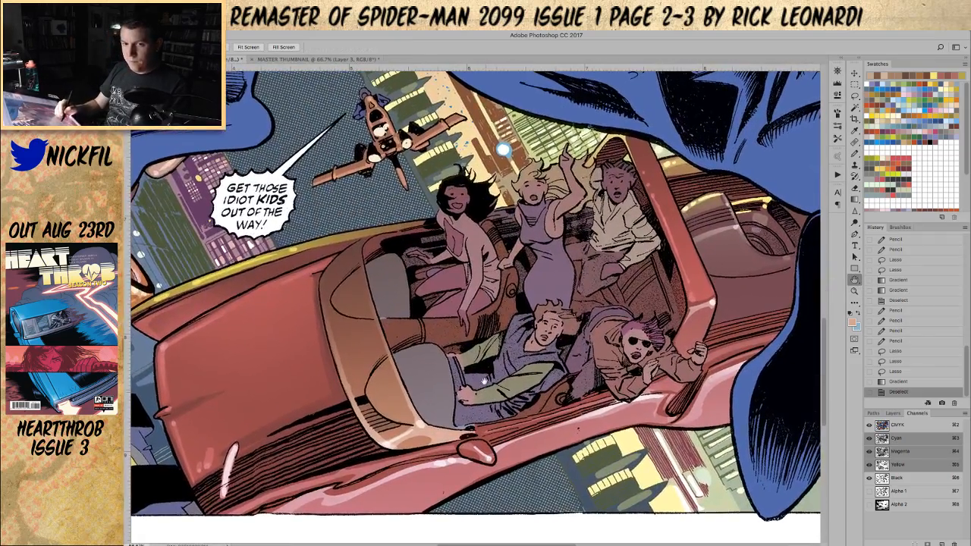
pyautogui.press('l')
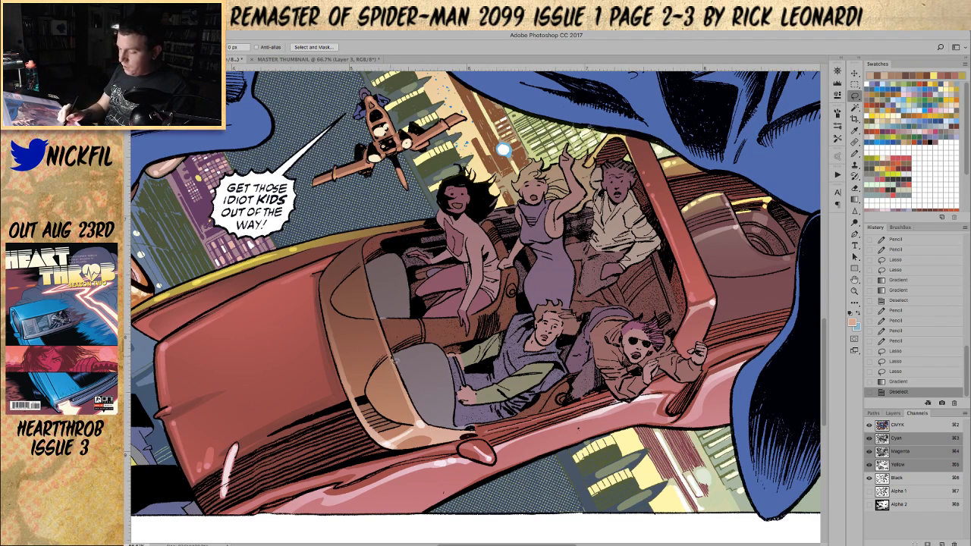
pyautogui.moveTo(394, 427)
pyautogui.mouseDown()
pyautogui.moveTo(425, 425)
pyautogui.moveTo(387, 359)
pyautogui.mouseUp()
pyautogui.moveTo(414, 406); pyautogui.dragTo(417, 427)
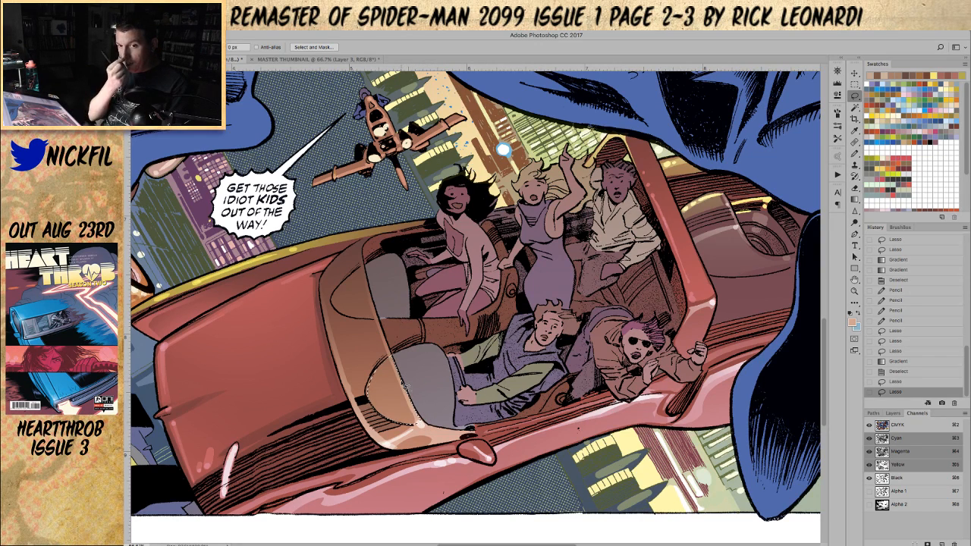
# - Add the rounded shape in the windshield's upper half to the Lasso selection
pyautogui.press('h')
pyautogui.moveTo(467, 394); pyautogui.dragTo(483, 445)
pyautogui.click(856, 95)
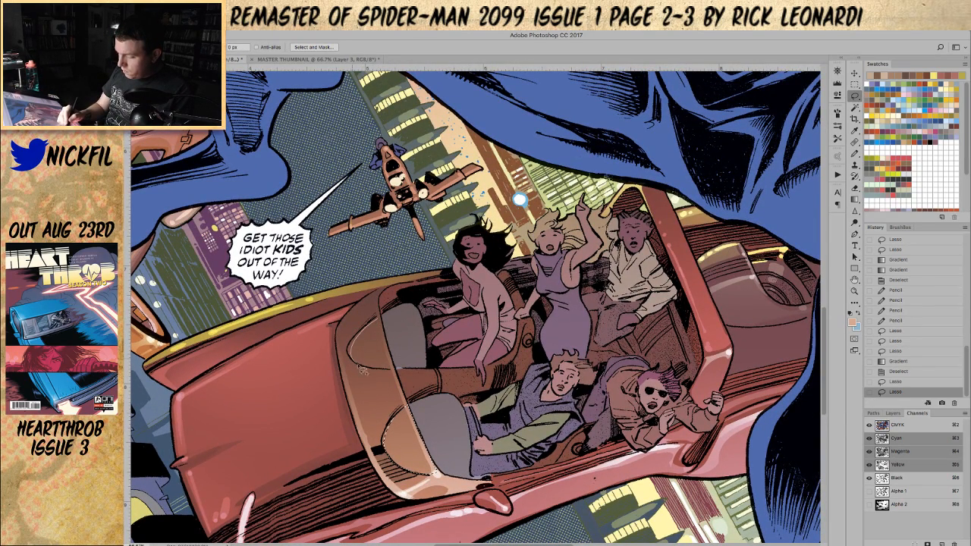
pyautogui.moveTo(385, 327)
pyautogui.mouseDown()
pyautogui.moveTo(380, 366)
pyautogui.moveTo(360, 367)
pyautogui.moveTo(402, 392)
pyautogui.mouseUp()
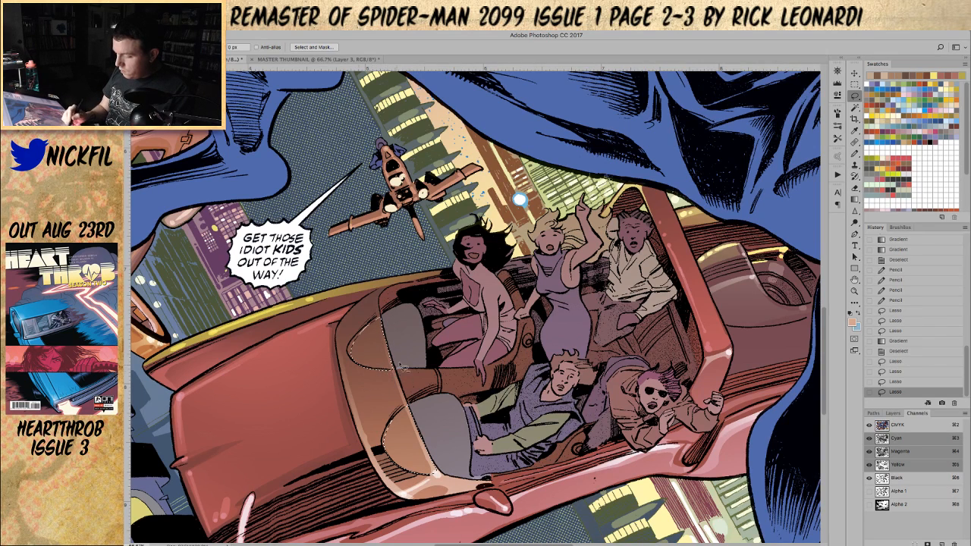
# - Lighten the selected lower rounded shape with a pale Screen gradient at 100% opacity, replacing an overly strong first pass
pyautogui.click(855, 281)
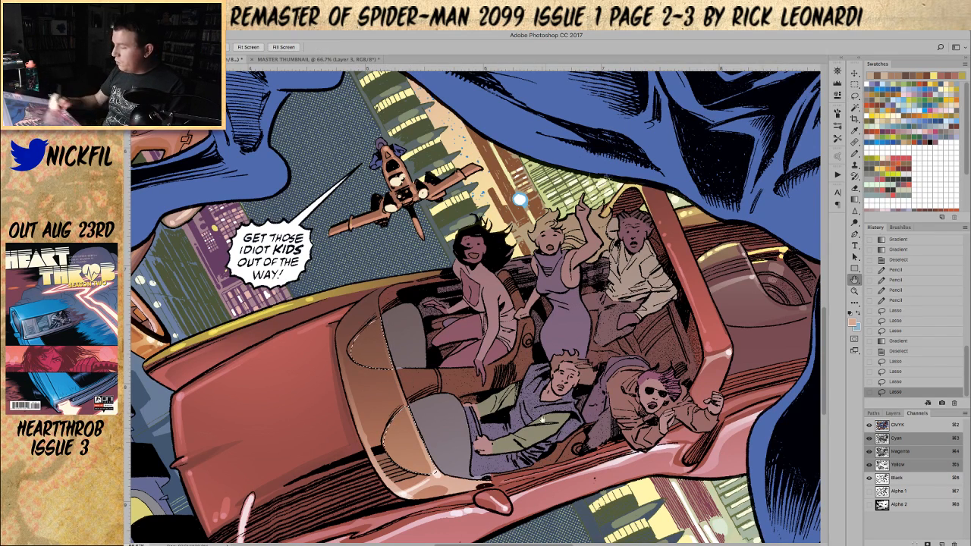
pyautogui.moveTo(545, 425); pyautogui.dragTo(538, 368)
pyautogui.click(855, 200)
pyautogui.keyDown('alt'); pyautogui.click(427, 413); pyautogui.keyUp('alt')
pyautogui.keyDown('alt'); pyautogui.click(428, 416); pyautogui.keyUp('alt')
pyautogui.moveTo(395, 385); pyautogui.dragTo(391, 369)
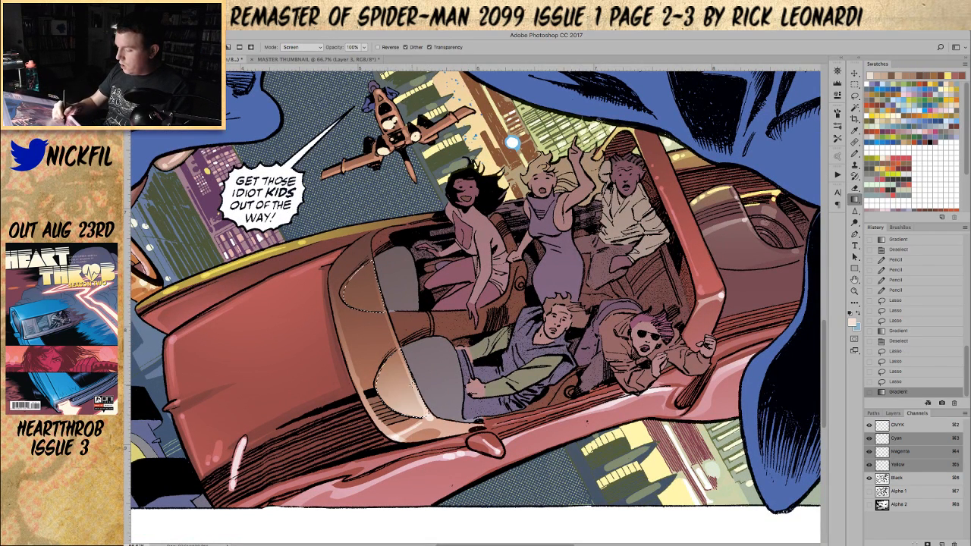
pyautogui.press('super+z')
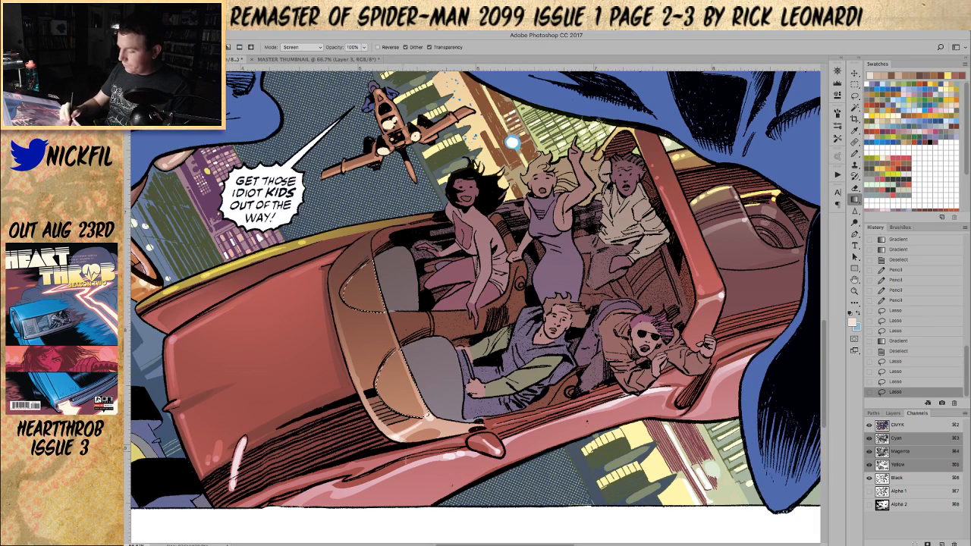
pyautogui.moveTo(427, 416); pyautogui.dragTo(402, 358)
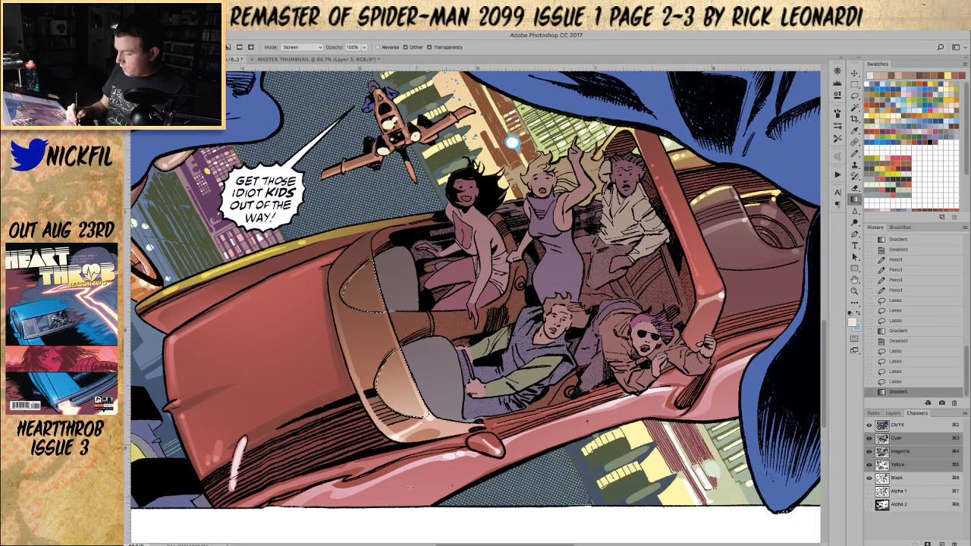
# - Remove the windshield's lower rounded shape from the selection, lighten the upper one with a pale Screen gradient at 100% opacity, and deselect
pyautogui.click(855, 96)
pyautogui.moveTo(408, 332); pyautogui.dragTo(481, 366)
pyautogui.click(855, 199)
pyautogui.moveTo(358, 335); pyautogui.dragTo(368, 367)
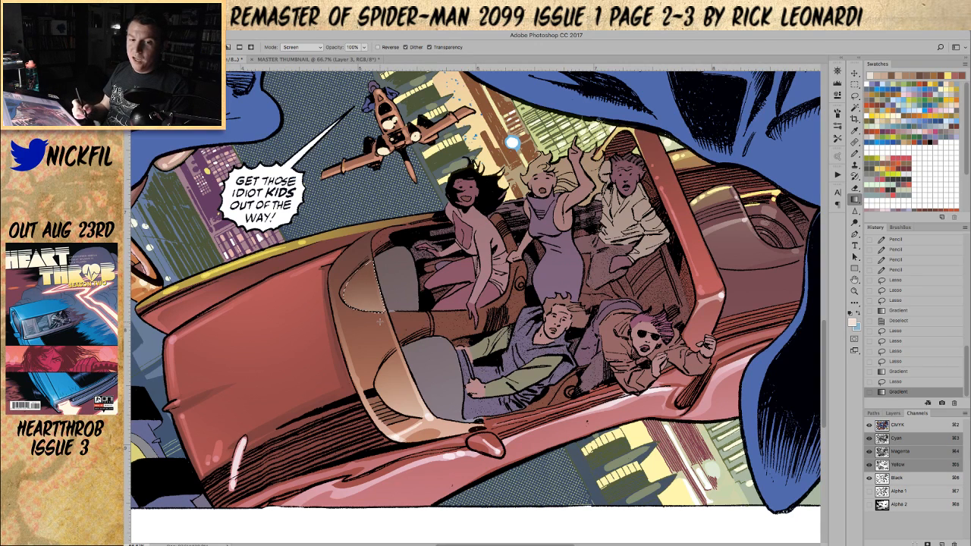
pyautogui.hotkey('ctrl', 'd')
# - Try Pencil strokes in sampled browns at 50% opacity along the edge of the upper rounded reflection, and undo them
pyautogui.press('h')
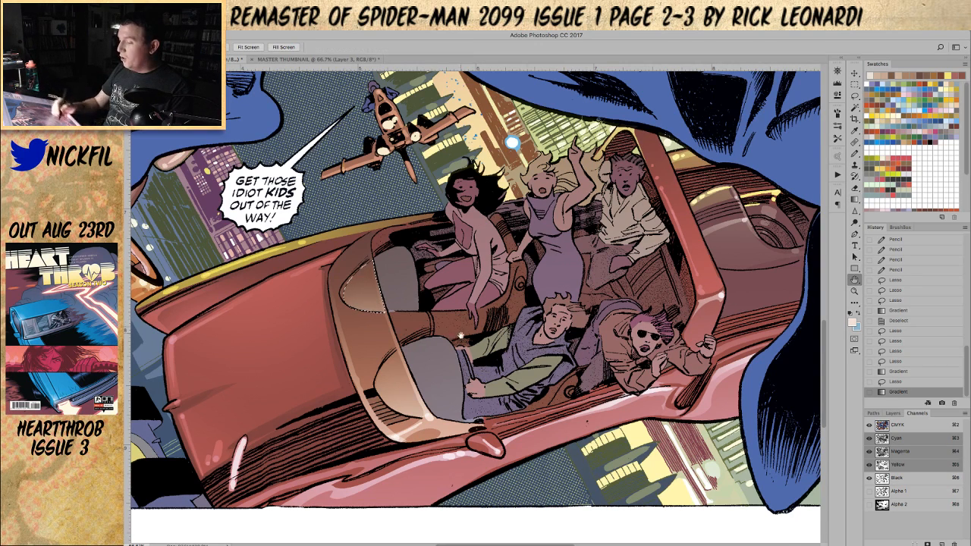
pyautogui.moveTo(374, 315); pyautogui.dragTo(364, 383)
pyautogui.press('b')
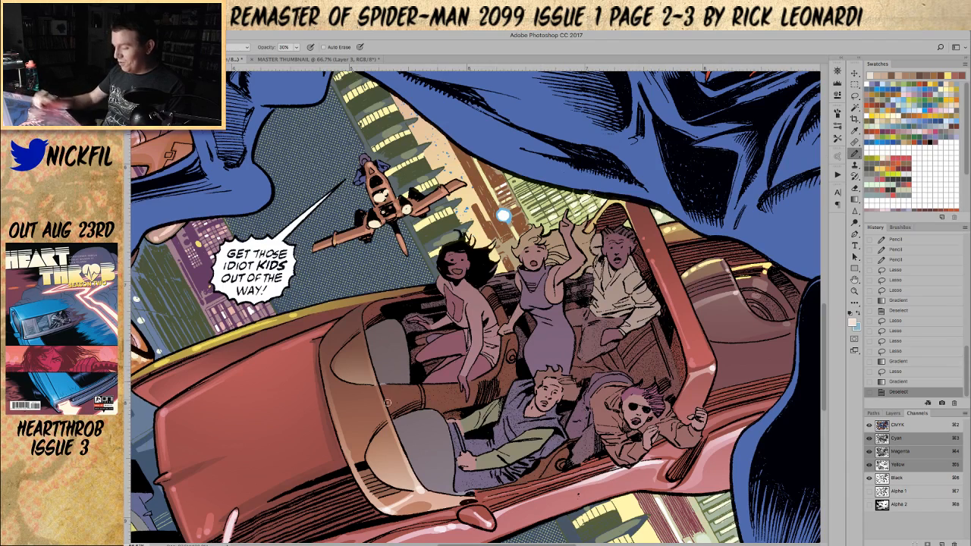
pyautogui.keyDown('alt'); pyautogui.click(336, 363); pyautogui.keyUp('alt')
pyautogui.press('5')
pyautogui.moveTo(334, 359); pyautogui.dragTo(361, 330)
pyautogui.press('super+z')
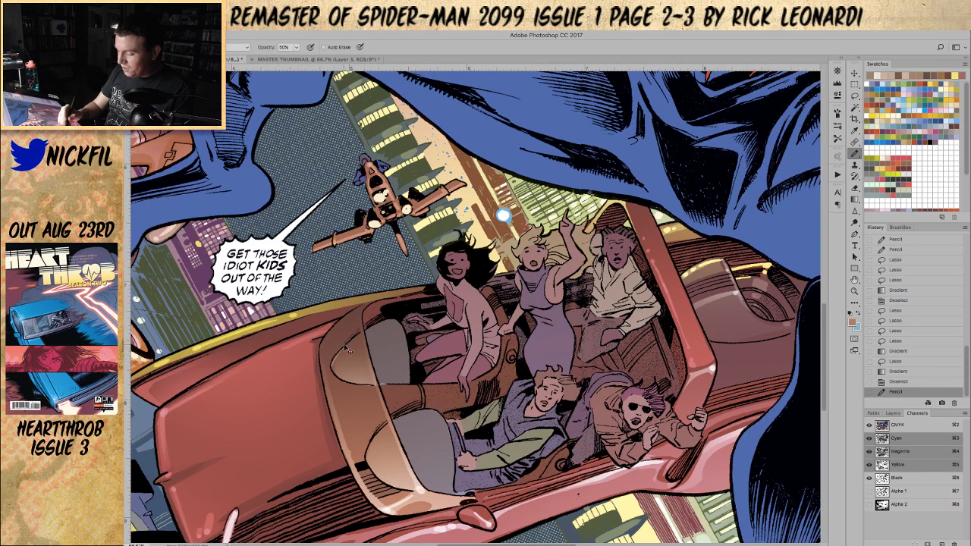
pyautogui.press('super+d')
pyautogui.press('l')
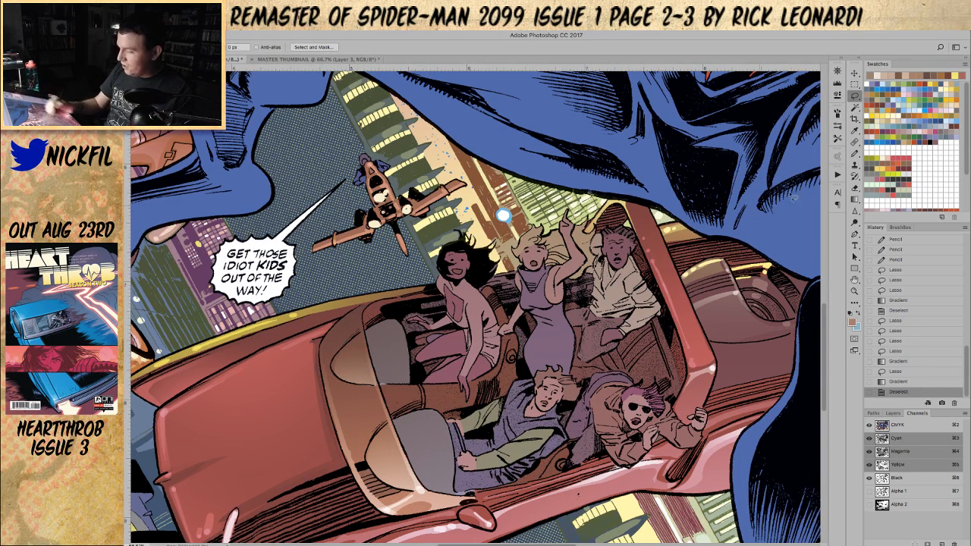
pyautogui.press('b')
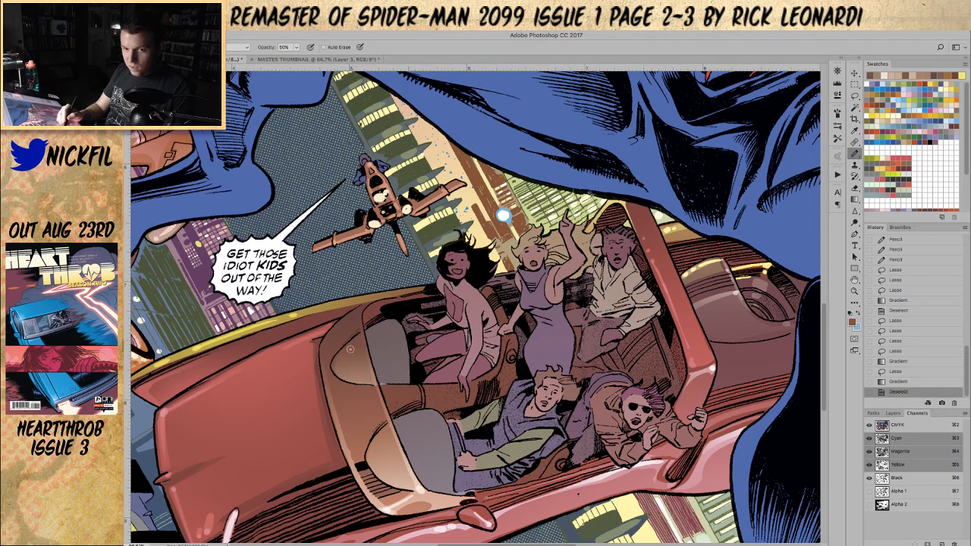
pyautogui.moveTo(334, 365); pyautogui.dragTo(370, 336)
pyautogui.hotkey('ctrl', 'z')
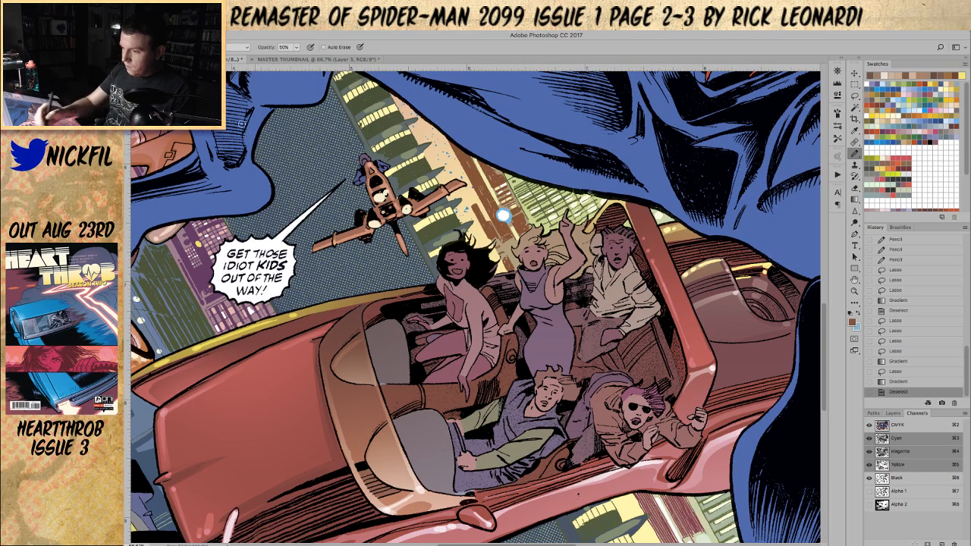
# - Change the Pencil's blending mode and paint brown strokes at 50% opacity over both rounded windshield reflections
pyautogui.click(230, 47)
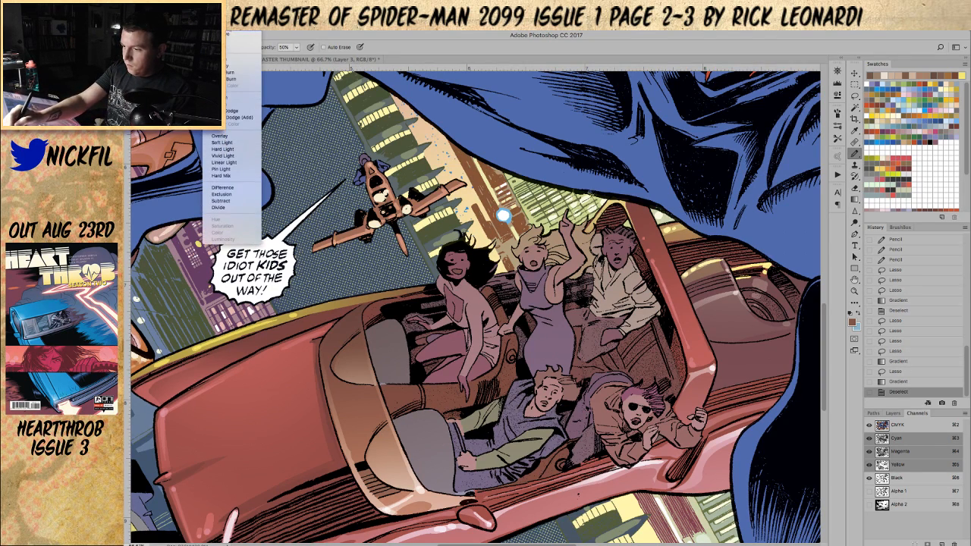
pyautogui.click(222, 37)
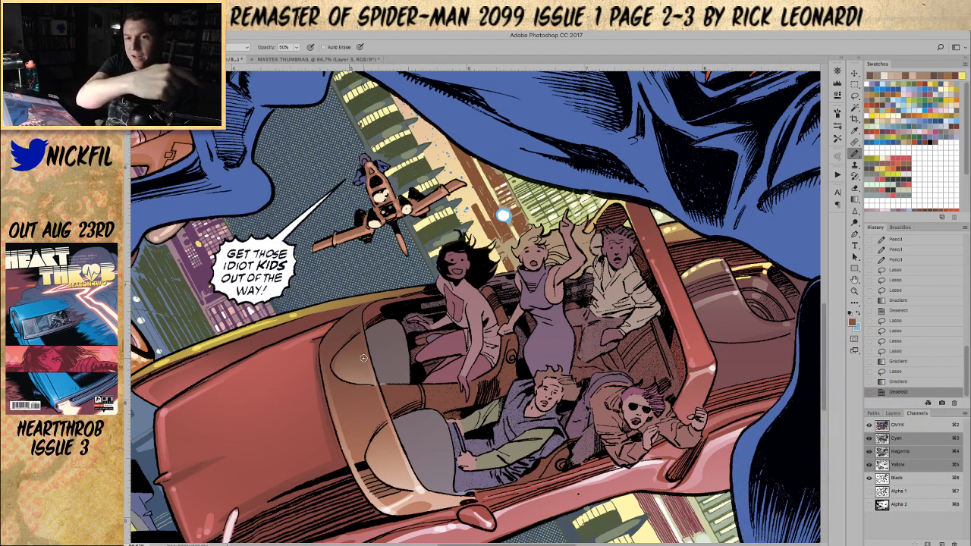
pyautogui.moveTo(363, 356)
pyautogui.mouseDown()
pyautogui.moveTo(332, 370)
pyautogui.moveTo(403, 362)
pyautogui.mouseUp()
pyautogui.moveTo(370, 459); pyautogui.dragTo(406, 414)
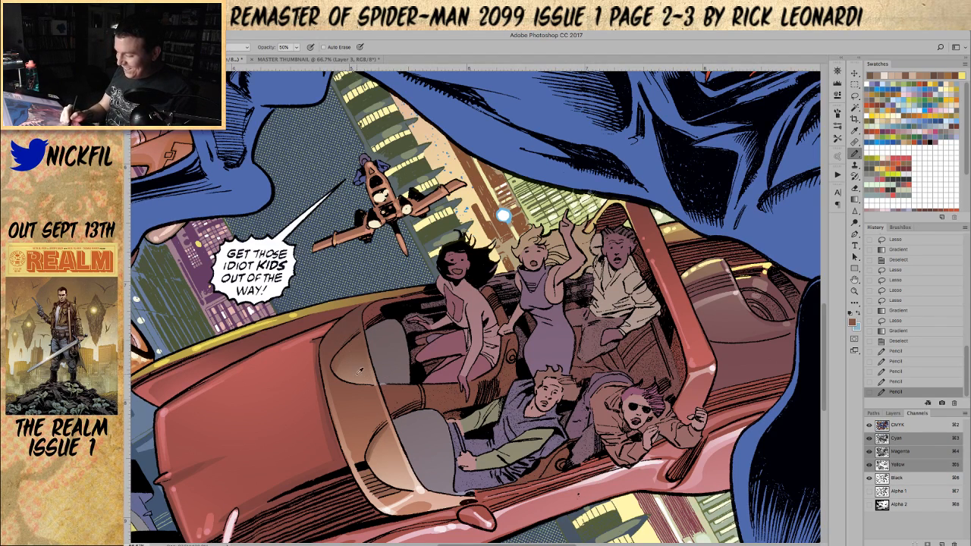
# - Select curved areas inside the upper and lower rounded windshield reflections with the Lasso
pyautogui.click(855, 95)
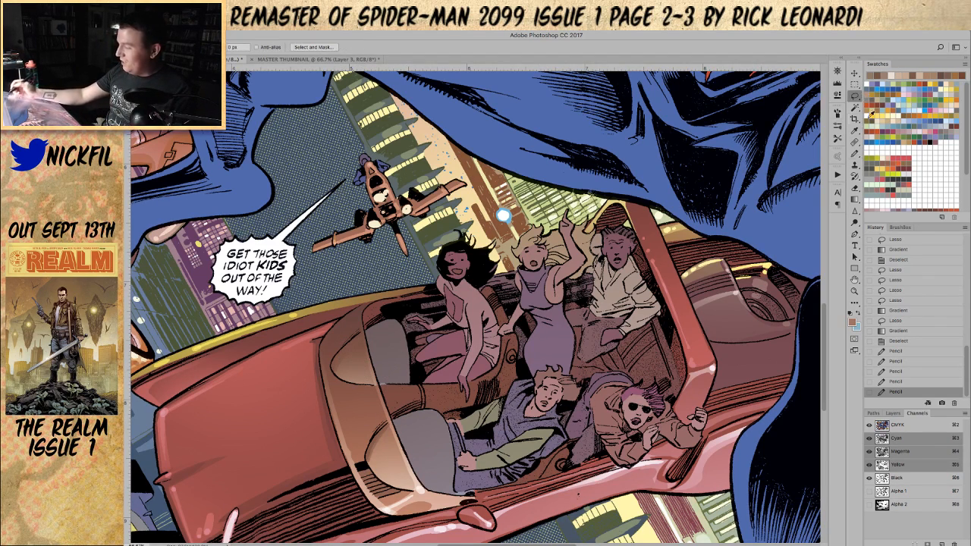
pyautogui.moveTo(365, 351)
pyautogui.mouseDown()
pyautogui.moveTo(345, 376)
pyautogui.moveTo(355, 389)
pyautogui.moveTo(373, 362)
pyautogui.moveTo(366, 353)
pyautogui.mouseUp()
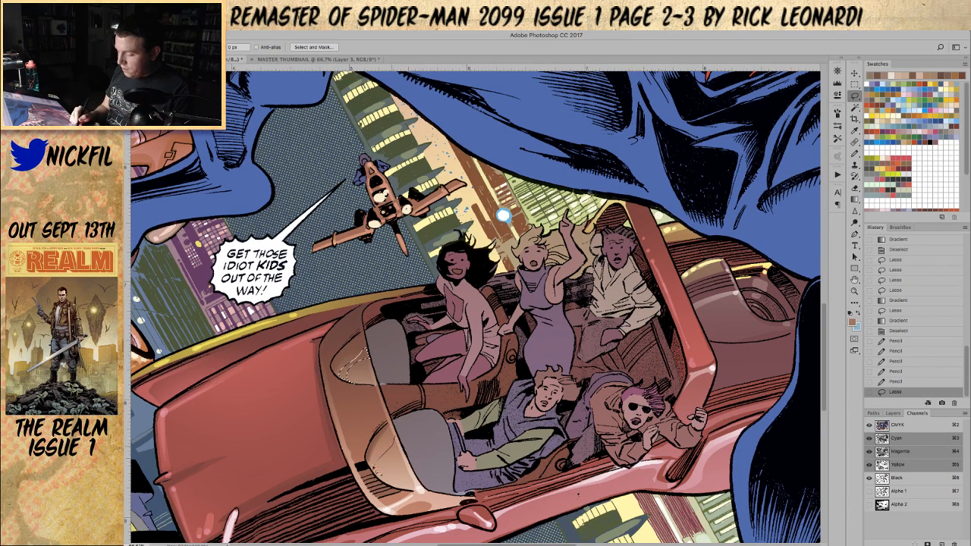
pyautogui.moveTo(410, 457)
pyautogui.mouseDown()
pyautogui.moveTo(396, 439)
pyautogui.moveTo(416, 461)
pyautogui.moveTo(410, 492)
pyautogui.mouseUp()
pyautogui.moveTo(367, 364)
pyautogui.mouseDown()
pyautogui.moveTo(349, 367)
pyautogui.moveTo(358, 384)
pyautogui.moveTo(346, 384)
pyautogui.moveTo(364, 385)
pyautogui.moveTo(348, 377)
pyautogui.mouseUp()
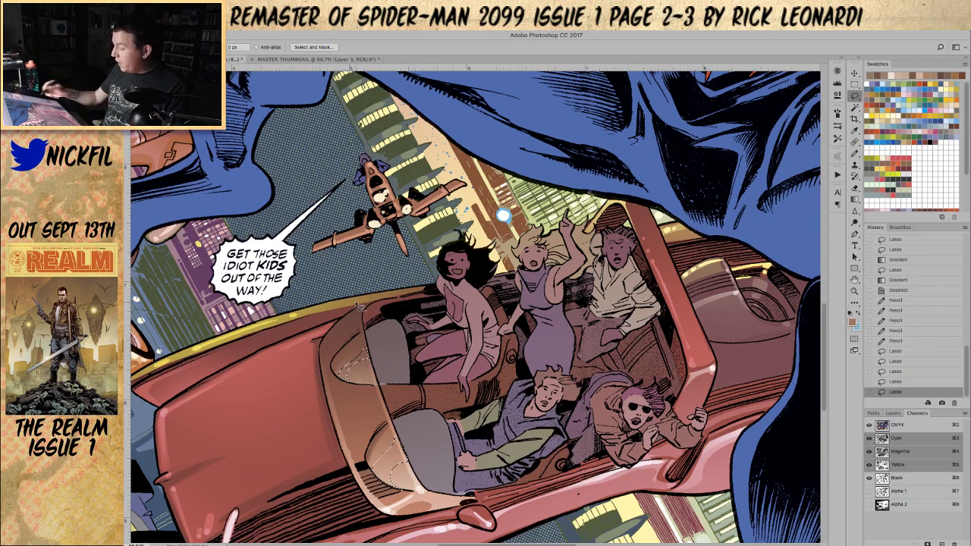
# - Sample a peach tone and lighten the selected area of the lower rounded reflection with a Screen gradient at 100% opacity
pyautogui.click(854, 291)
pyautogui.keyDown('alt'); pyautogui.click(482, 434); pyautogui.keyUp('alt')
pyautogui.press('g')
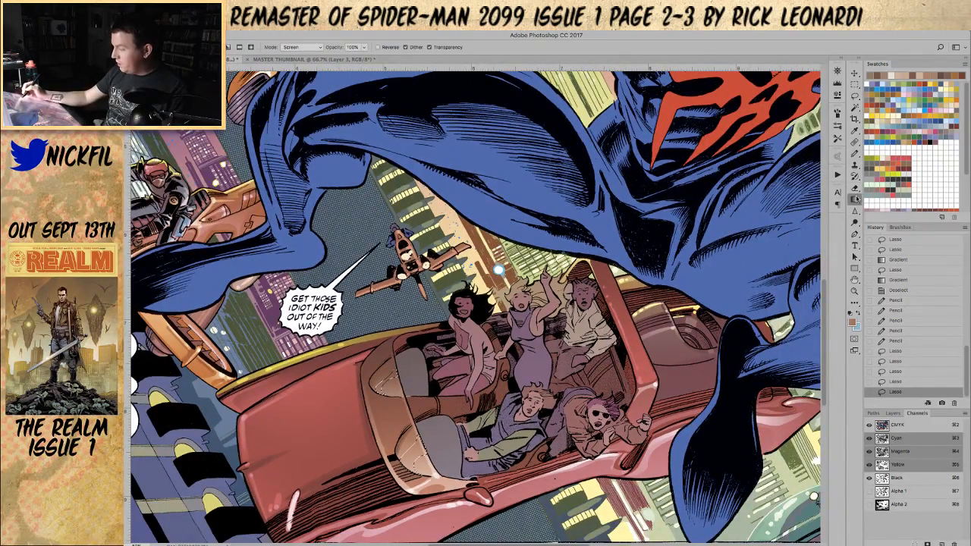
pyautogui.click(297, 47)
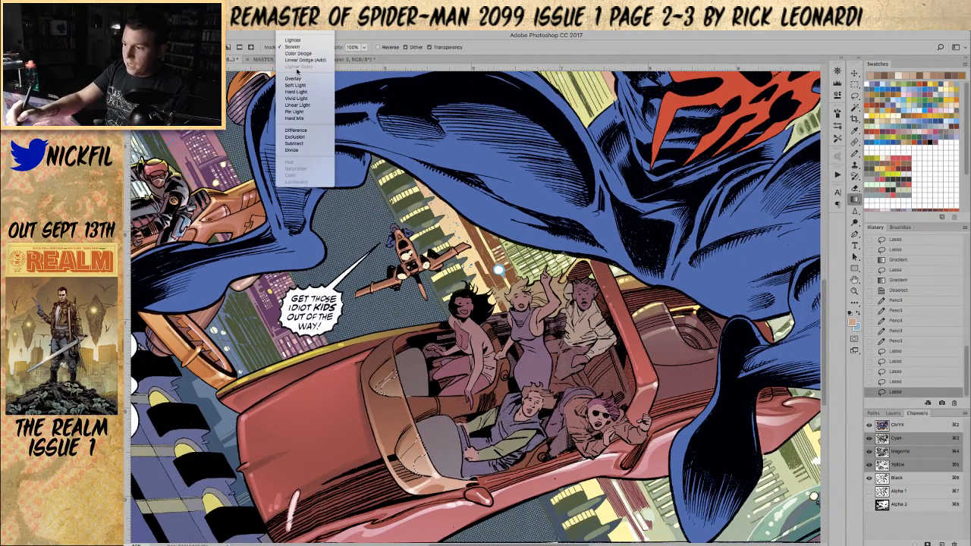
pyautogui.click(296, 47)
pyautogui.moveTo(393, 504); pyautogui.dragTo(421, 439)
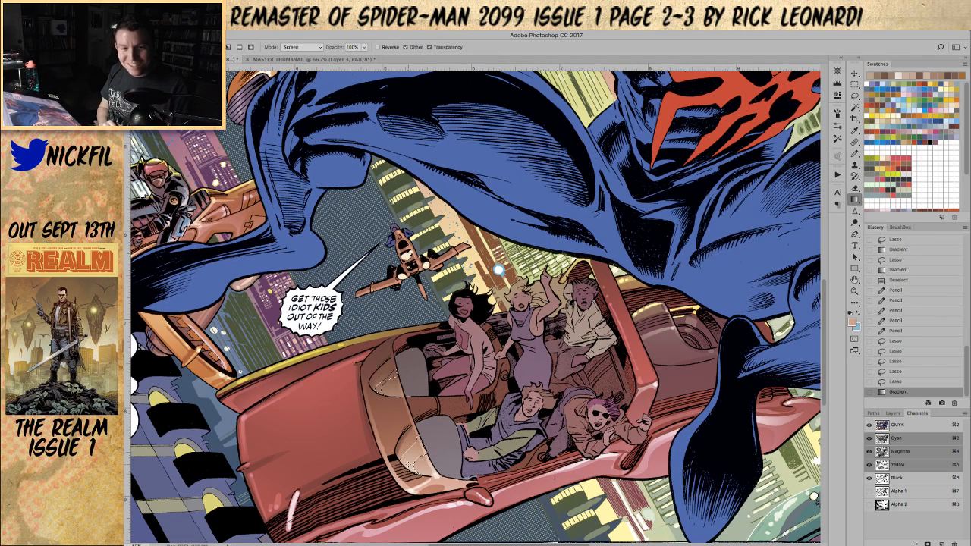
# - Remove the lower reflection from the selection, lighten the selected upper area with a peach Screen gradient, and deselect
pyautogui.press('l')
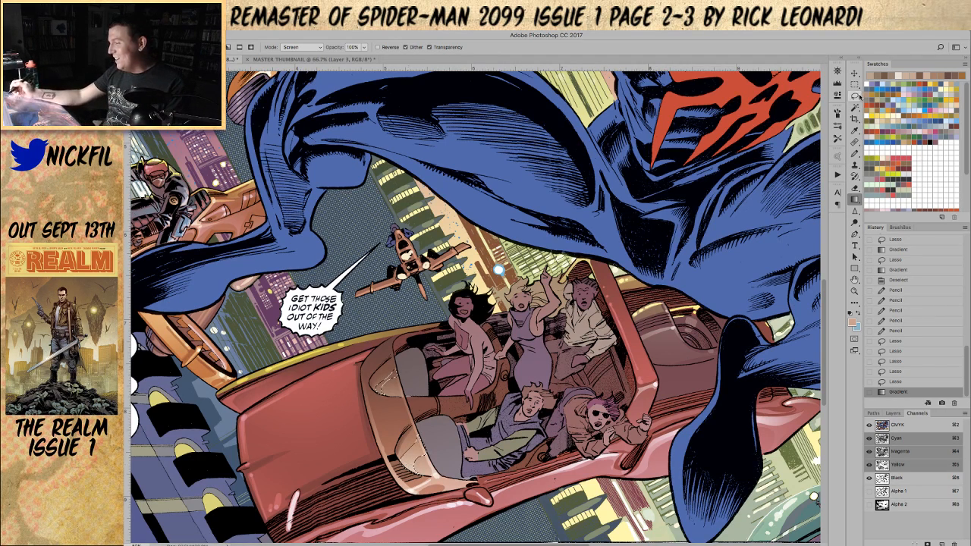
pyautogui.moveTo(432, 428); pyautogui.dragTo(413, 424)
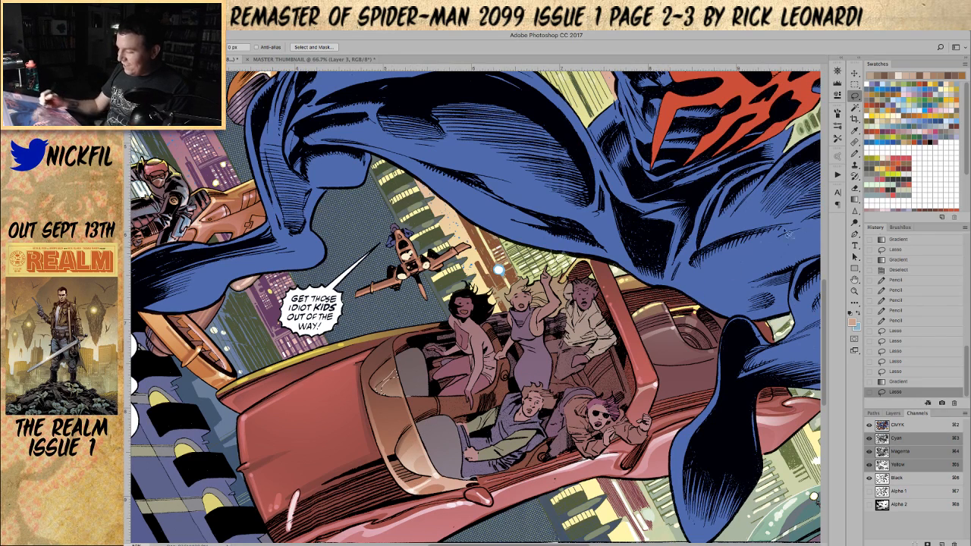
pyautogui.click(855, 199)
pyautogui.moveTo(374, 406); pyautogui.dragTo(401, 383)
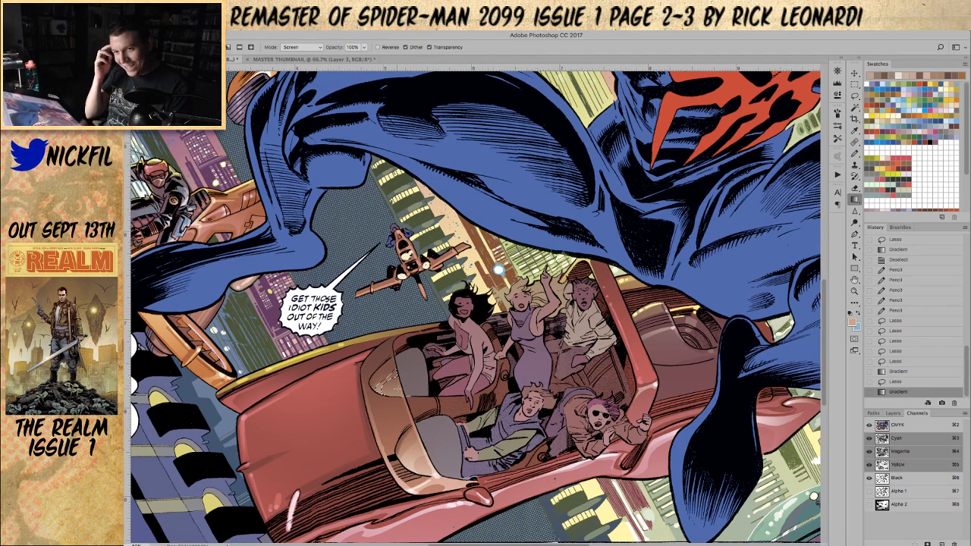
pyautogui.press('h')
pyautogui.moveTo(462, 414); pyautogui.dragTo(464, 409)
pyautogui.press('super+d')
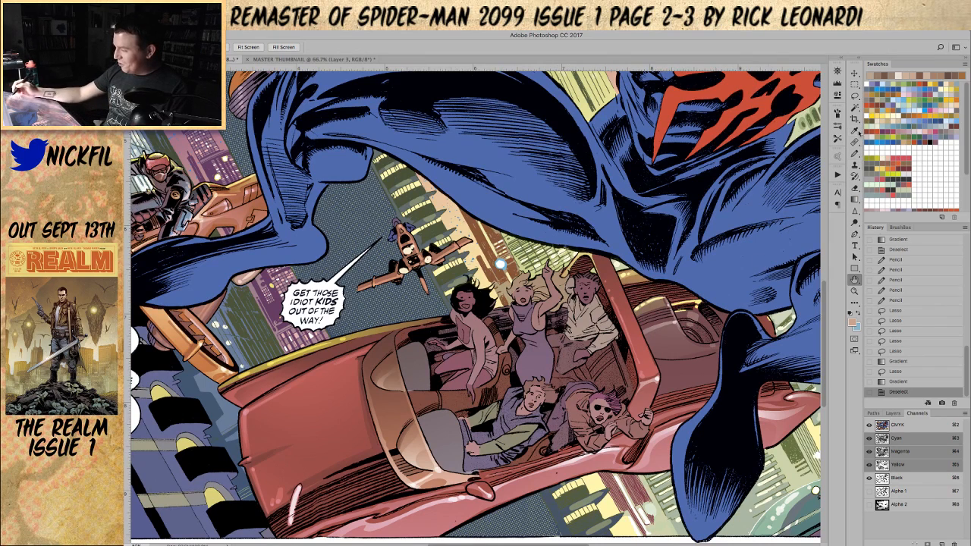
# - Sample a reddish brown from the windshield and paint a Pencil stroke at 50% opacity along the upper reflection's edge
pyautogui.click(855, 154)
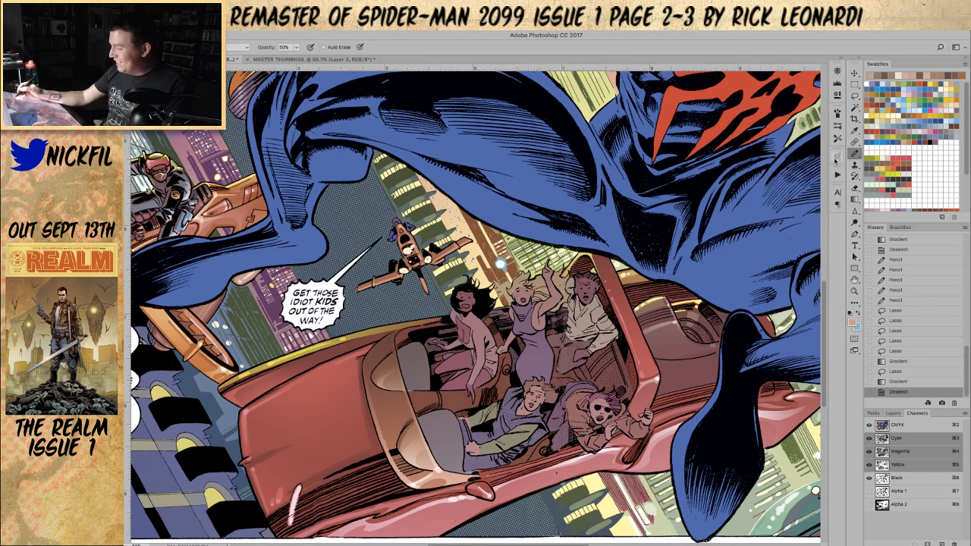
pyautogui.keyDown('alt'); pyautogui.click(393, 355); pyautogui.keyUp('alt')
pyautogui.moveTo(372, 377); pyautogui.dragTo(401, 352)
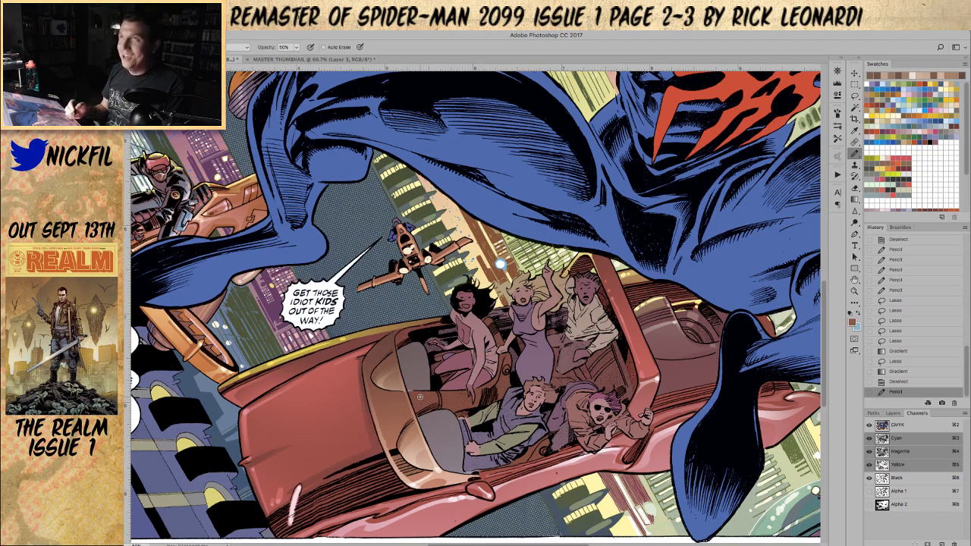
pyautogui.keyDown('alt'); pyautogui.click(433, 454); pyautogui.keyUp('alt')
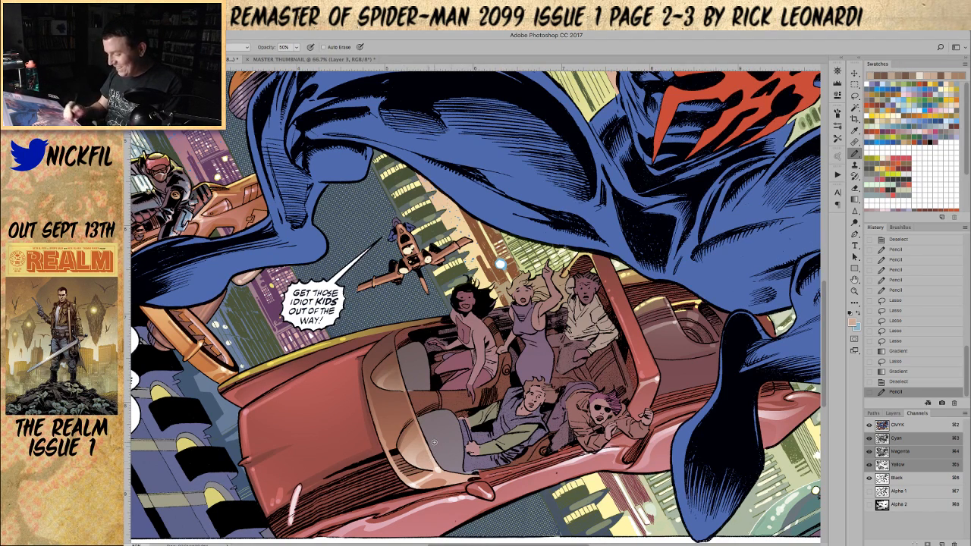
pyautogui.click(242, 47)
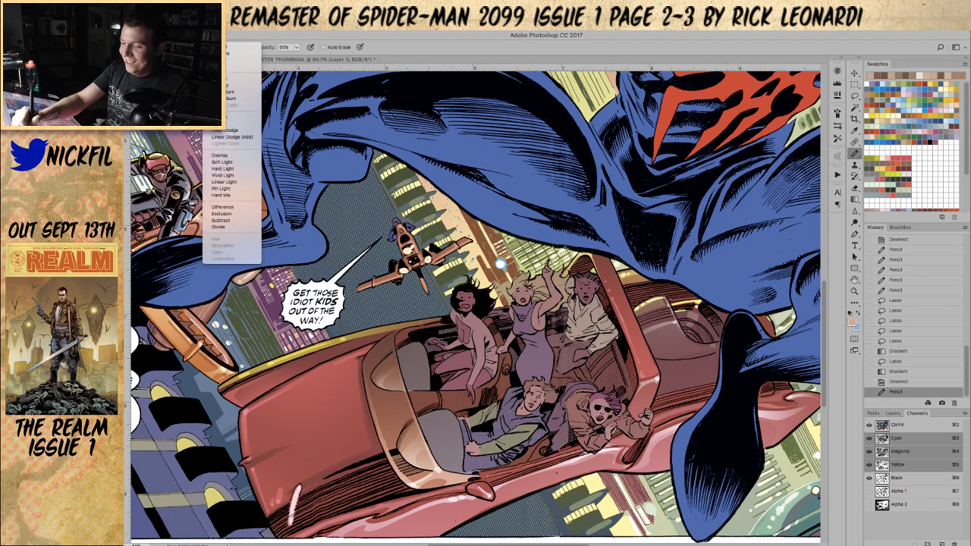
pyautogui.click(243, 123)
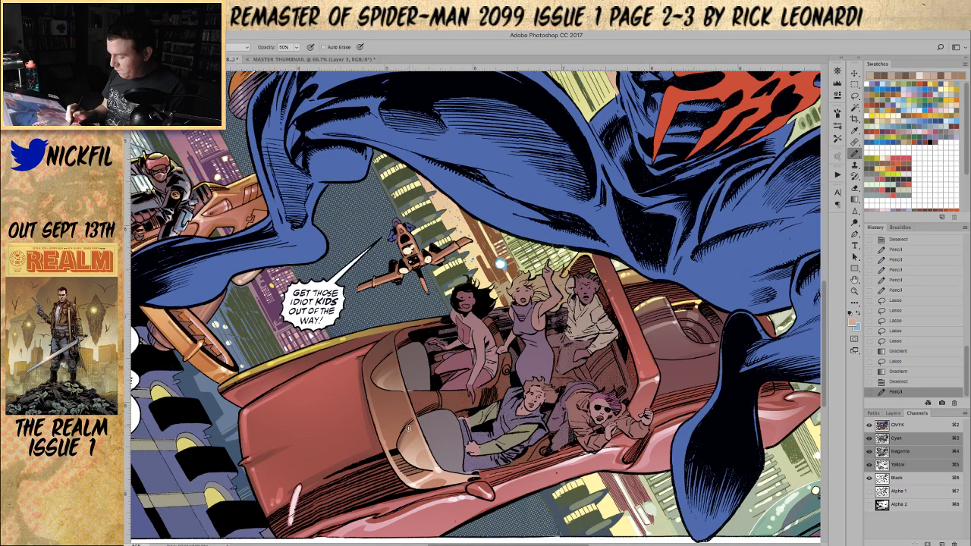
# - Switch the Pencil's blending mode and refine the lower rounded reflection's edges with brown strokes at 100% opacity
pyautogui.click(241, 47)
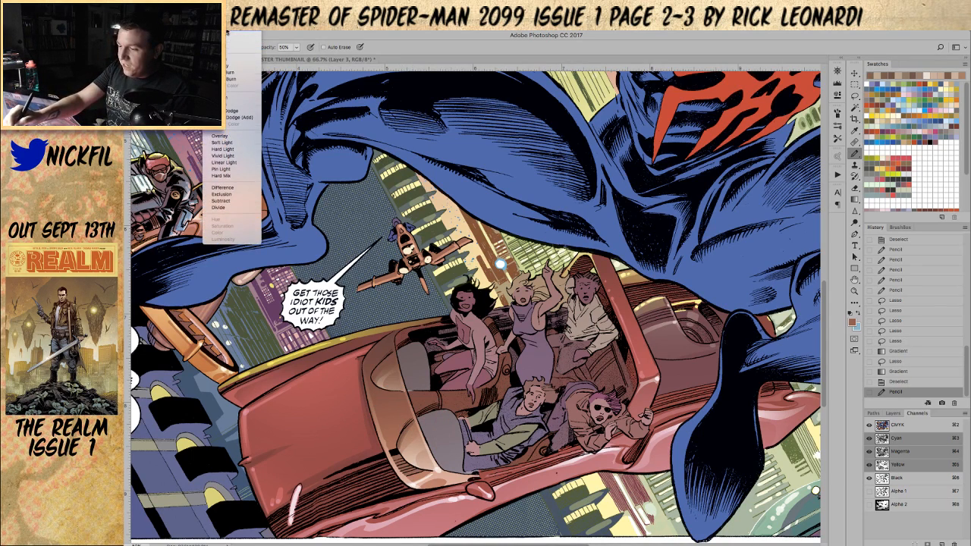
pyautogui.click(241, 28)
pyautogui.moveTo(409, 429)
pyautogui.mouseDown()
pyautogui.moveTo(400, 447)
pyautogui.moveTo(418, 429)
pyautogui.mouseUp()
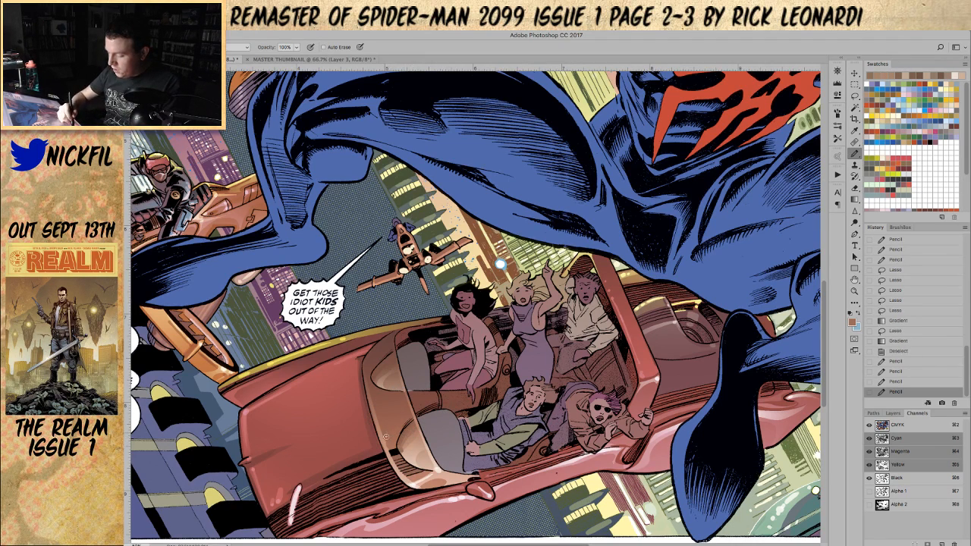
pyautogui.moveTo(400, 438); pyautogui.dragTo(429, 456)
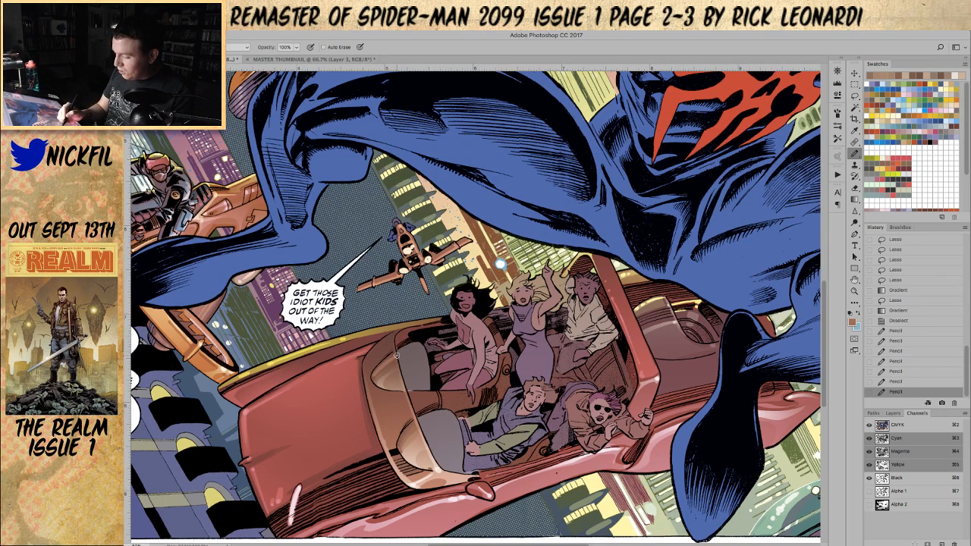
# - Select a narrow sliver along the windshield's upper front edge, beside the upper rounded reflection, with the Lasso
pyautogui.press('l')
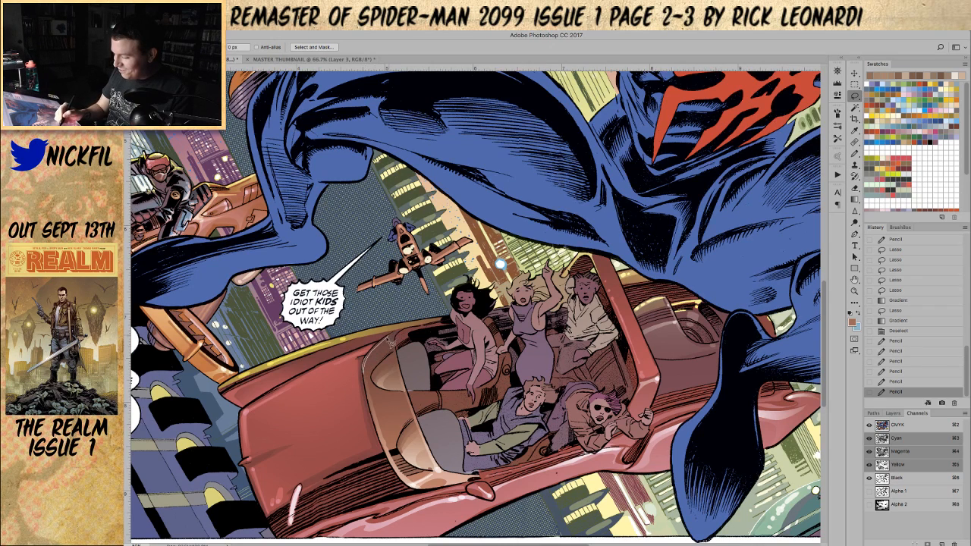
pyautogui.moveTo(372, 360); pyautogui.dragTo(390, 341)
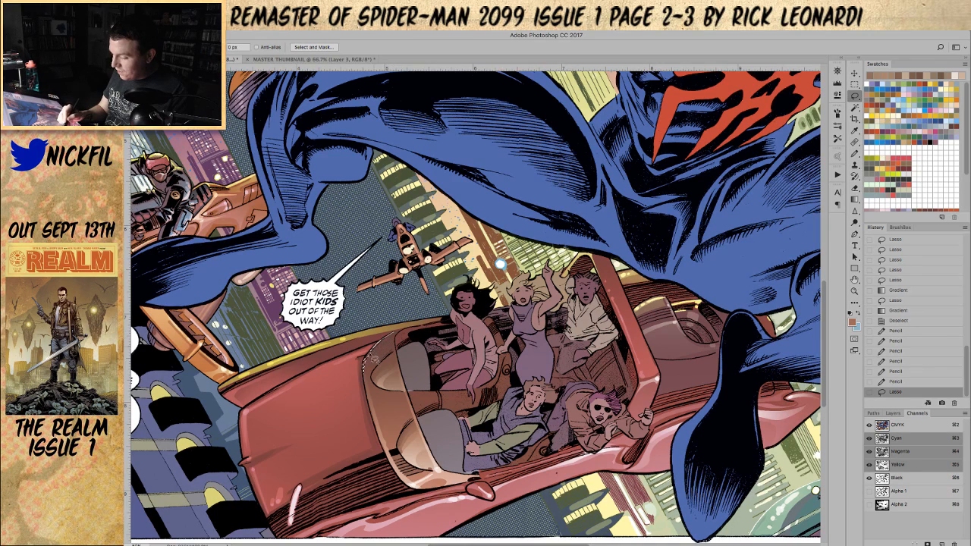
# - Lasso the upper part of the car's windshield, lighten it with Screen gradients, and clear the selection
pyautogui.moveTo(396, 345)
pyautogui.mouseDown()
pyautogui.moveTo(403, 333)
pyautogui.moveTo(406, 376)
pyautogui.moveTo(402, 332)
pyautogui.moveTo(401, 358)
pyautogui.moveTo(399, 346)
pyautogui.mouseUp()
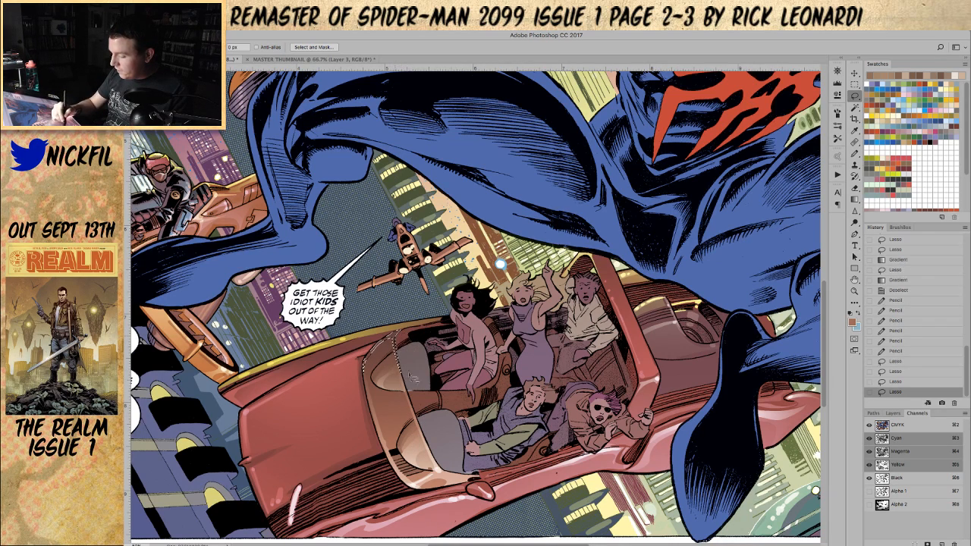
pyautogui.click(855, 199)
pyautogui.click(299, 47)
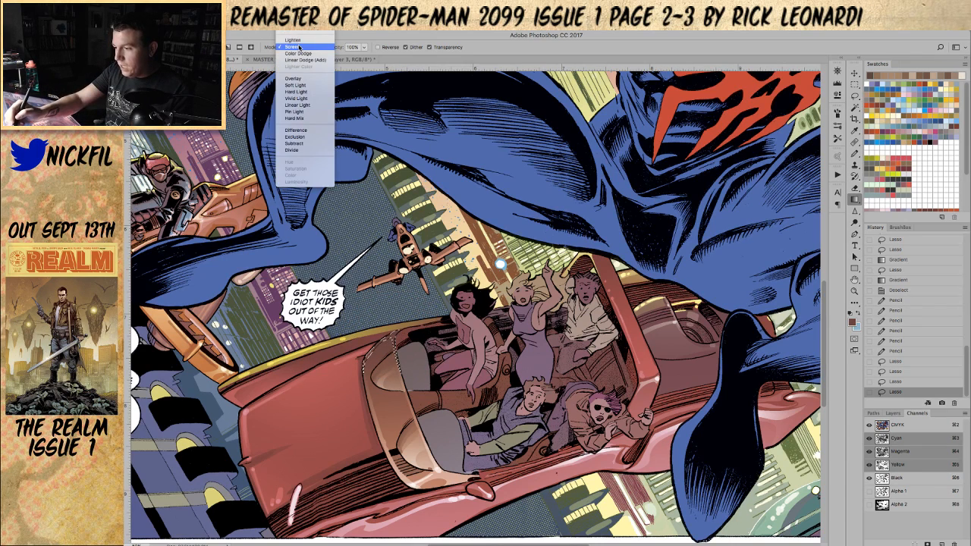
pyautogui.click(299, 47)
pyautogui.moveTo(396, 372); pyautogui.dragTo(388, 338)
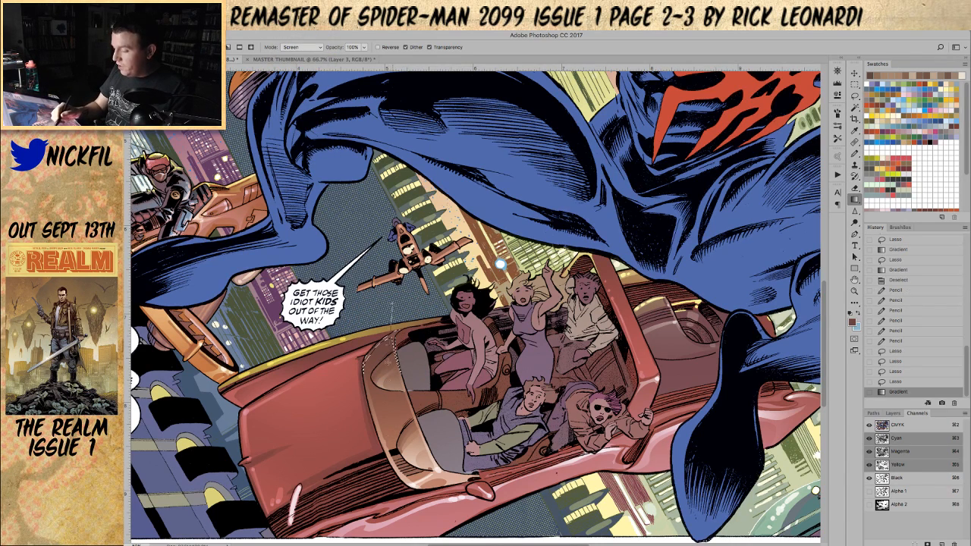
pyautogui.moveTo(397, 374); pyautogui.dragTo(396, 334)
pyautogui.click(914, 95)
pyautogui.hotkey('ctrl', 'd')
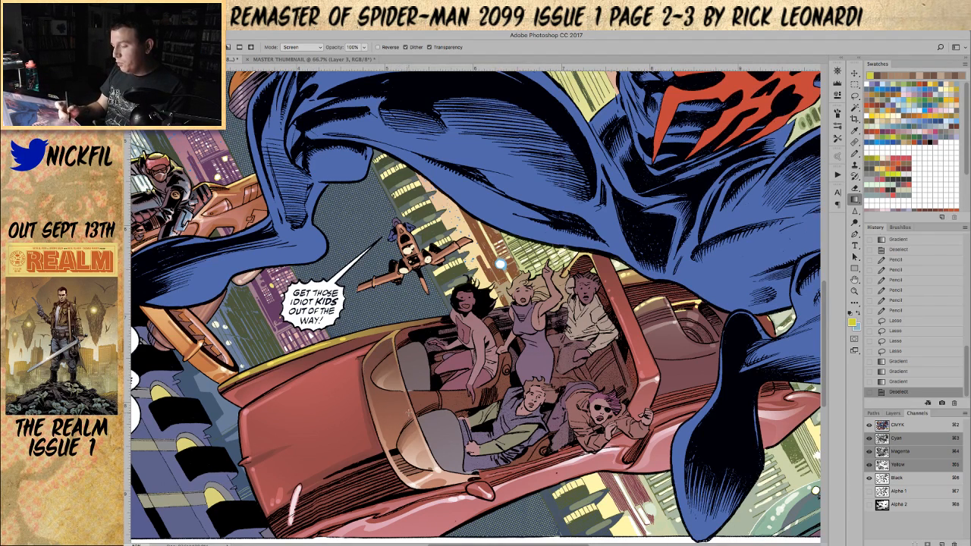
# - Draw Pencil highlights along the windshield's upper rim in a gold sampled from it, lowering the opacity to 50% for the softer strokes
pyautogui.click(855, 153)
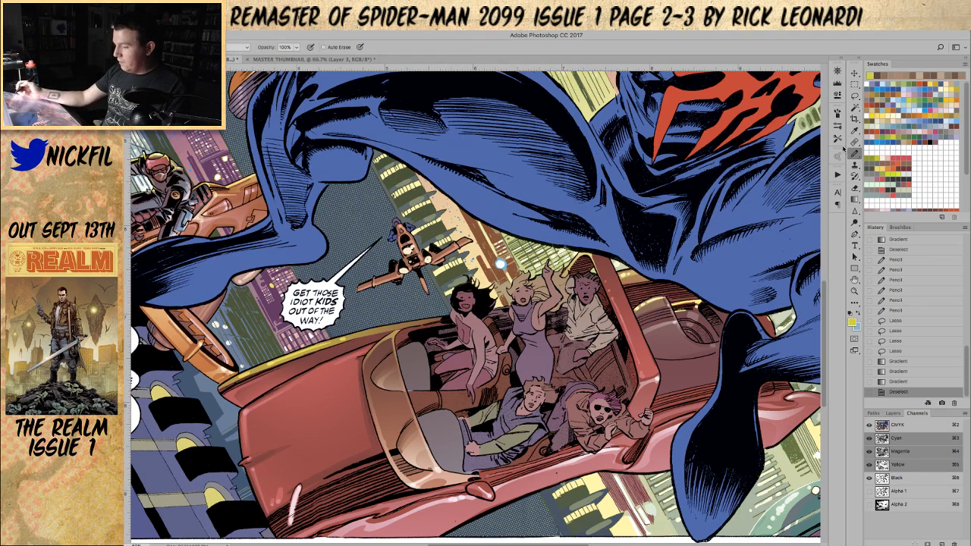
pyautogui.keyDown('alt'); pyautogui.click(393, 335); pyautogui.keyUp('alt')
pyautogui.moveTo(394, 334); pyautogui.dragTo(396, 334)
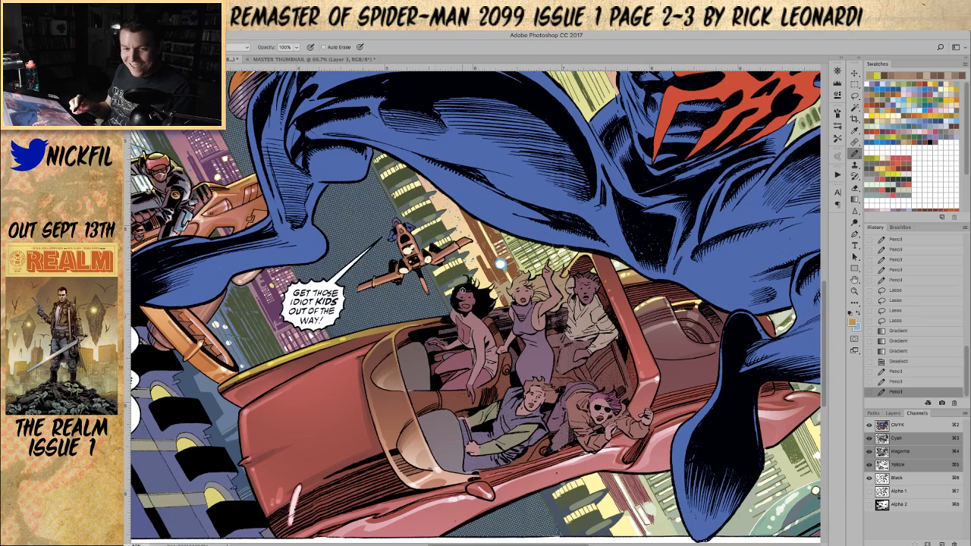
pyautogui.press('5')
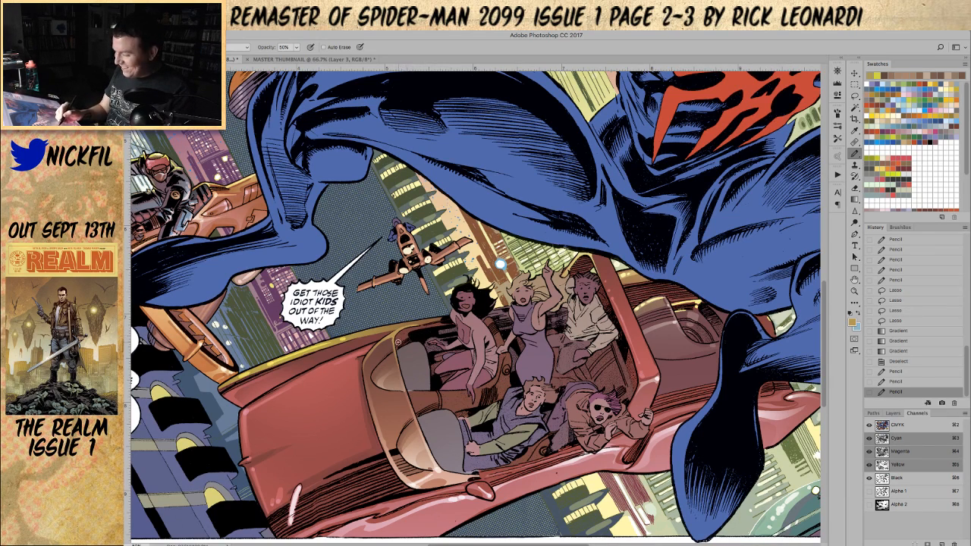
pyautogui.moveTo(410, 334); pyautogui.dragTo(448, 325)
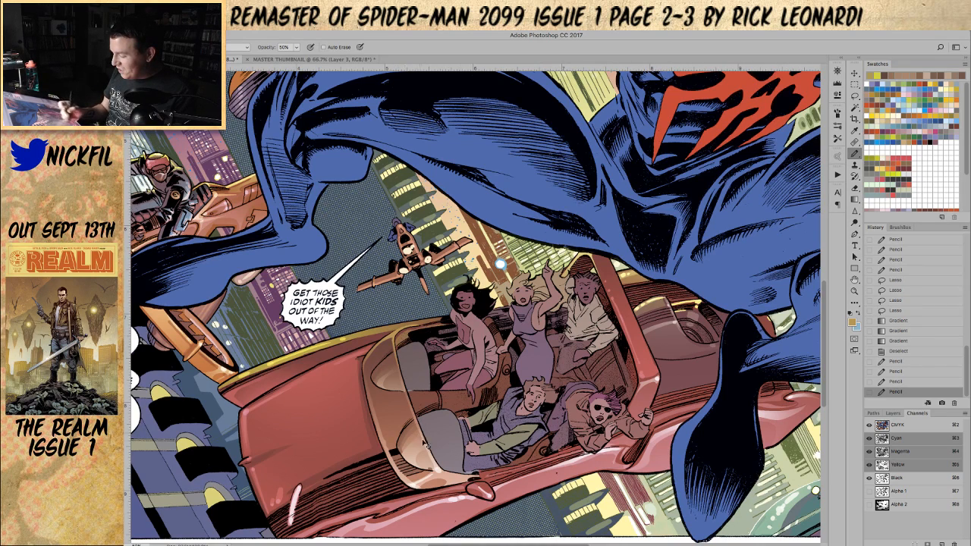
pyautogui.moveTo(390, 338); pyautogui.dragTo(399, 328)
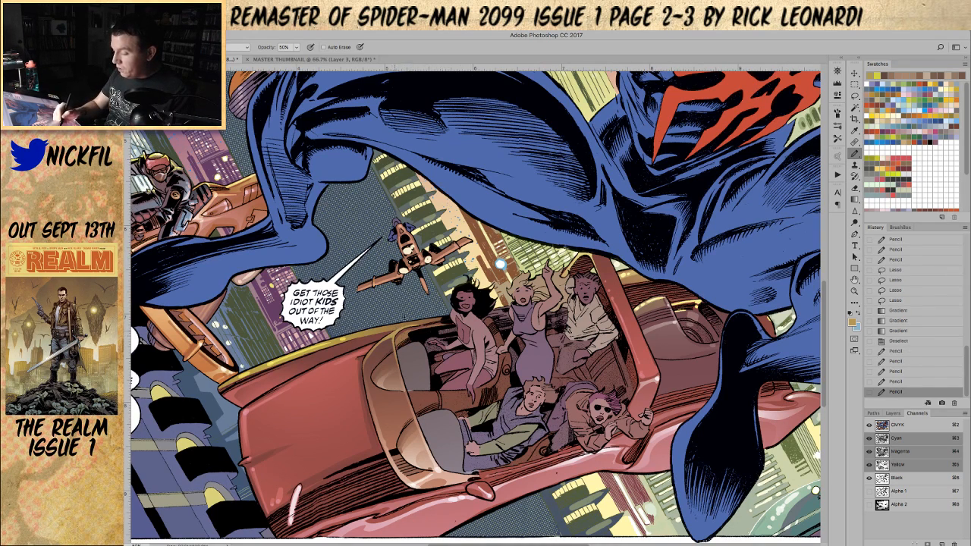
# - Return the Pencil to 100% opacity, change its blend mode, and paint the windshield's upper curved edge, undoing the last stroke
pyautogui.press('0')
pyautogui.click(237, 47)
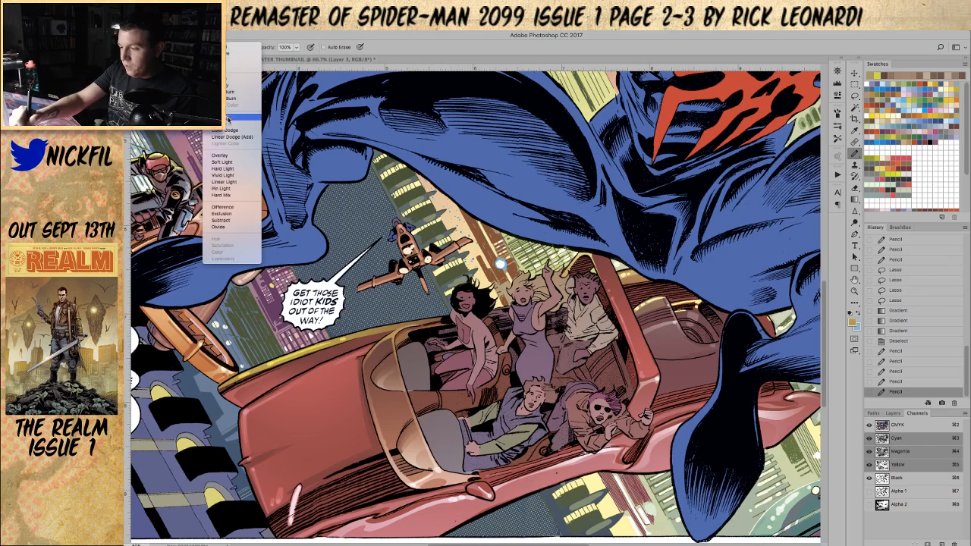
pyautogui.click(227, 123)
pyautogui.keyDown('alt'); pyautogui.click(392, 335); pyautogui.keyUp('alt')
pyautogui.moveTo(392, 335)
pyautogui.mouseDown()
pyautogui.moveTo(402, 325)
pyautogui.moveTo(375, 354)
pyautogui.mouseUp()
pyautogui.press('super+z')
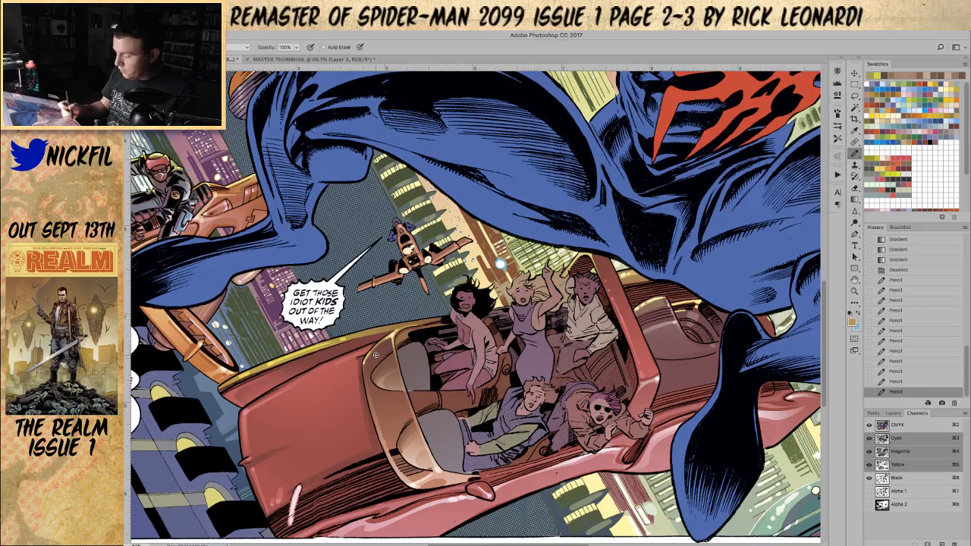
# - Lasso the far seat seen through the windshield and lighten it with two Screen gradients, keeping the selection active
pyautogui.press('z')
pyautogui.keyDown('alt'); pyautogui.click(430, 421); pyautogui.keyUp('alt')
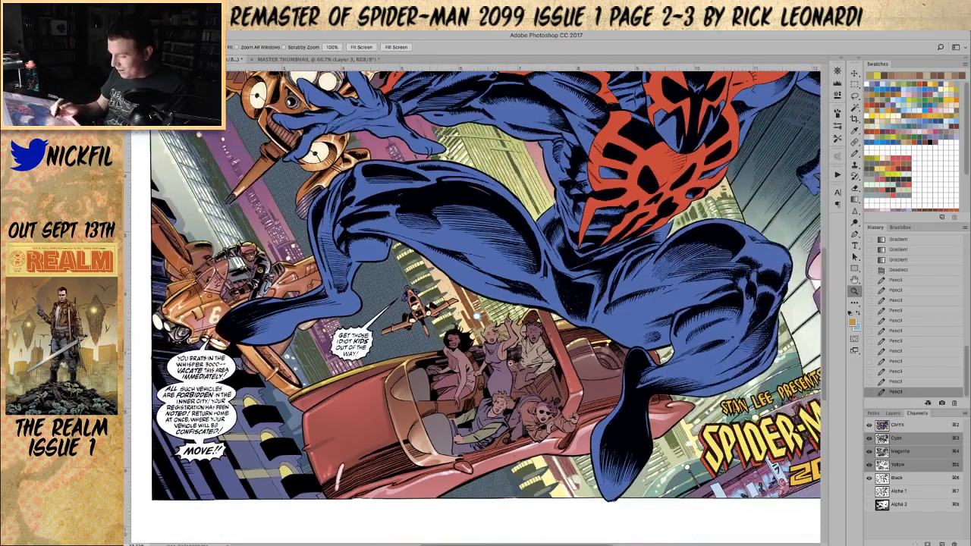
pyautogui.click(405, 416)
pyautogui.press('l')
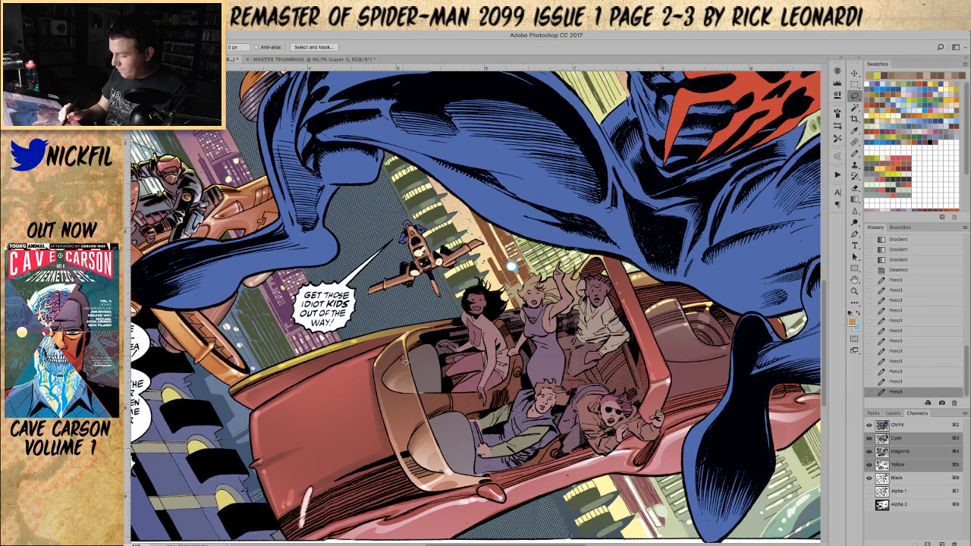
pyautogui.moveTo(385, 383)
pyautogui.mouseDown()
pyautogui.moveTo(428, 351)
pyautogui.moveTo(422, 360)
pyautogui.moveTo(444, 367)
pyautogui.mouseUp()
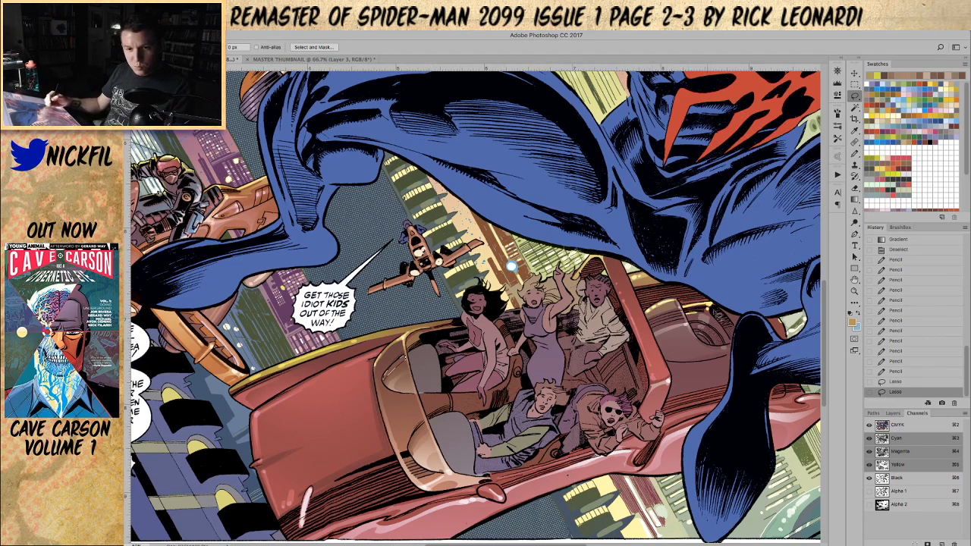
pyautogui.click(855, 199)
pyautogui.moveTo(429, 355); pyautogui.dragTo(395, 395)
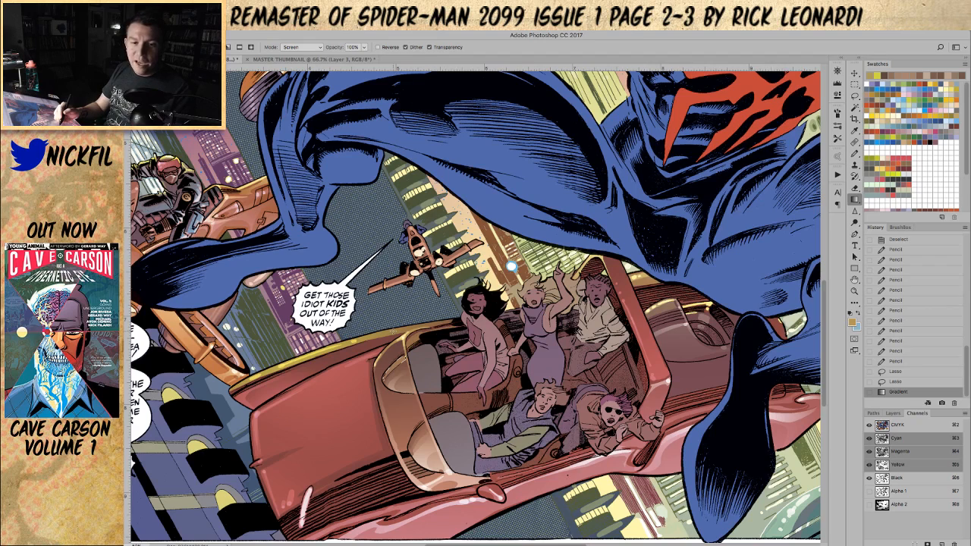
pyautogui.moveTo(420, 359); pyautogui.dragTo(404, 391)
pyautogui.press('super+d')
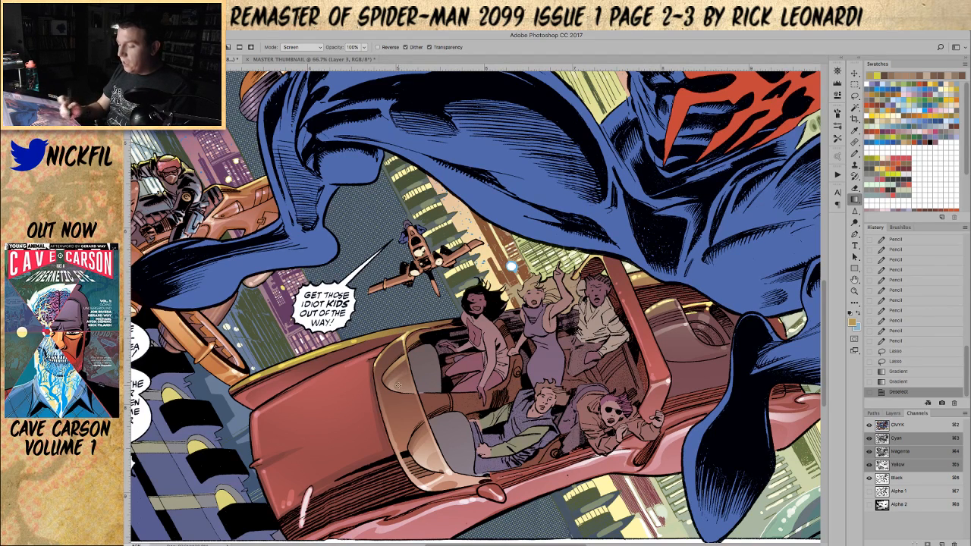
pyautogui.press('super+z')
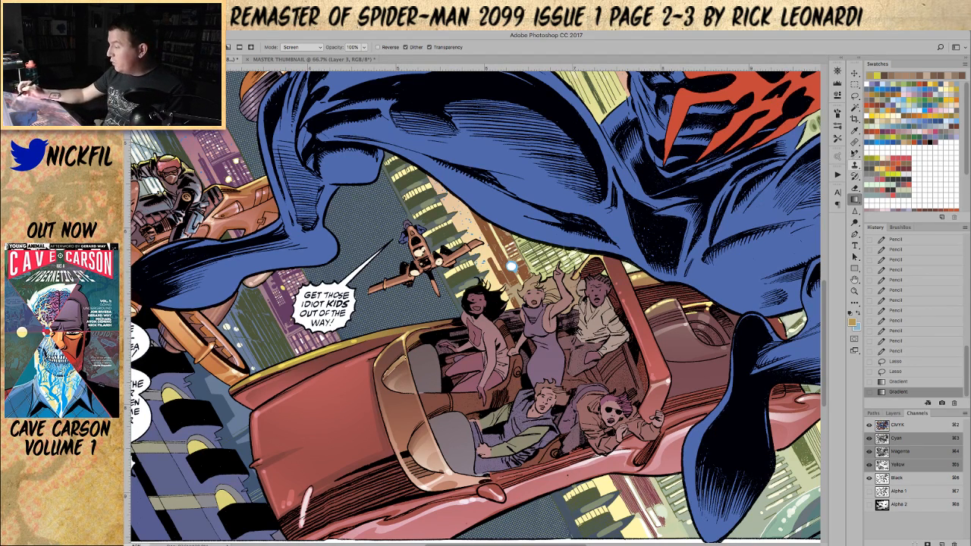
# - Change the Pencil's blend mode, touch up the selected far seat with a sampled brown, and clear the selection
pyautogui.press('b')
pyautogui.moveTo(408, 344); pyautogui.dragTo(392, 361)
pyautogui.press('super+z')
pyautogui.click(231, 47)
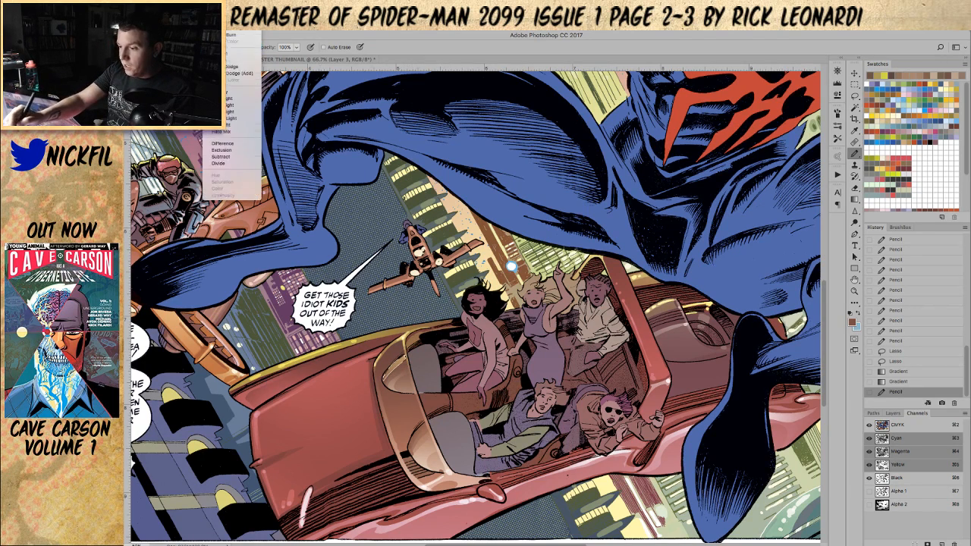
pyautogui.click(229, 39)
pyautogui.moveTo(407, 361); pyautogui.dragTo(409, 367)
pyautogui.press('super+d')
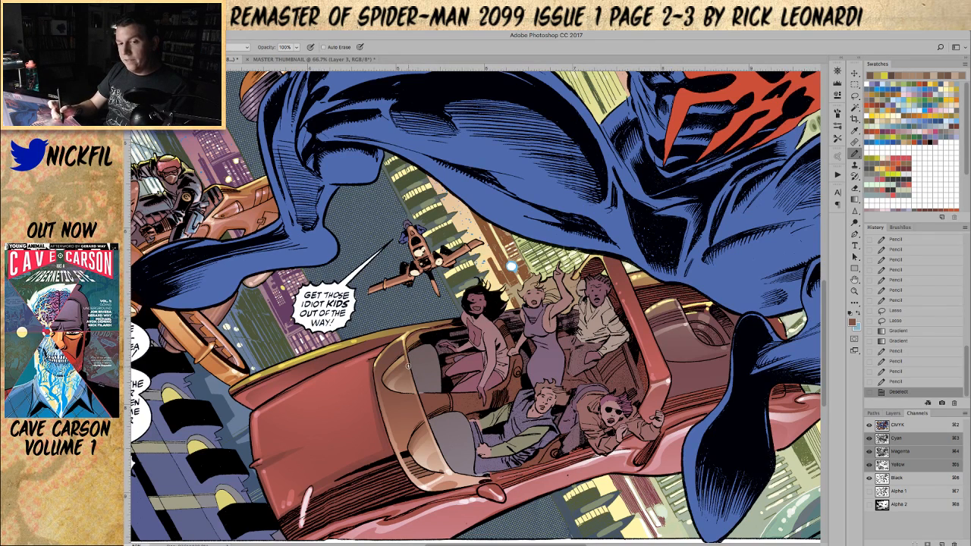
# - Lasso the near seat behind the windshield, lighten it with Screen gradients, and clear the selection
pyautogui.press('l')
pyautogui.moveTo(426, 430)
pyautogui.mouseDown()
pyautogui.moveTo(413, 457)
pyautogui.moveTo(427, 418)
pyautogui.mouseUp()
pyautogui.click(854, 199)
pyautogui.moveTo(417, 472); pyautogui.dragTo(428, 390)
pyautogui.press('super+d')
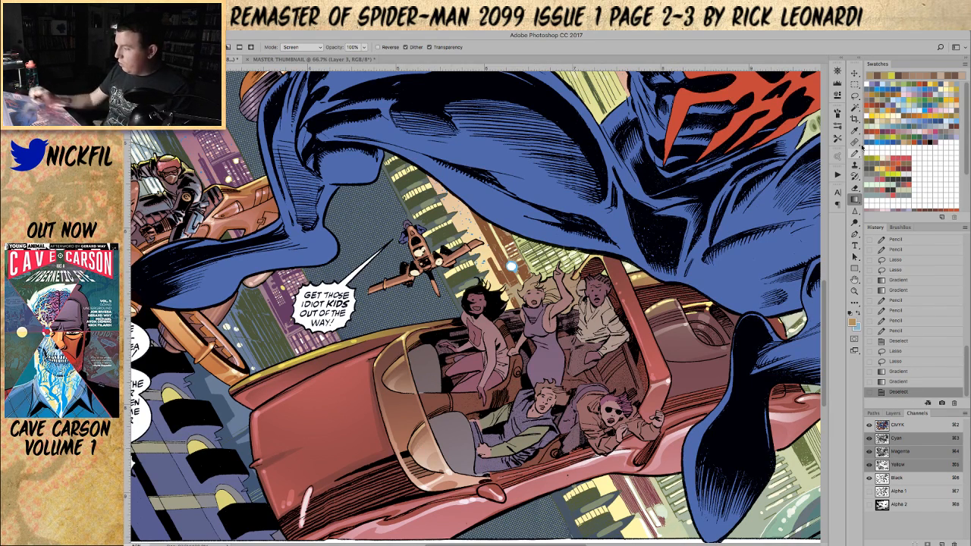
# - Touch up the far seat's edge with the Pencil in a brown sampled from that seat
pyautogui.press('b')
pyautogui.keyDown('alt'); pyautogui.click(386, 377); pyautogui.keyUp('alt')
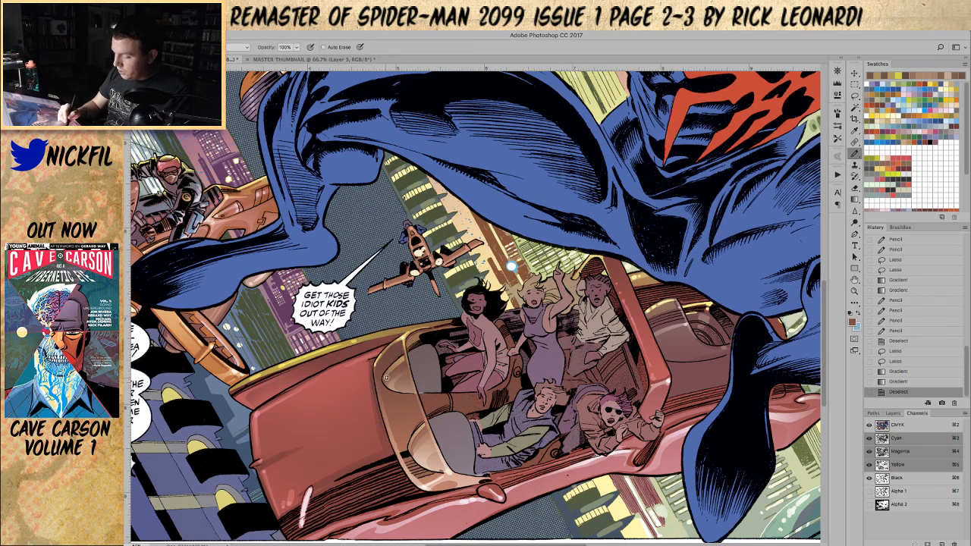
pyautogui.click(403, 361)
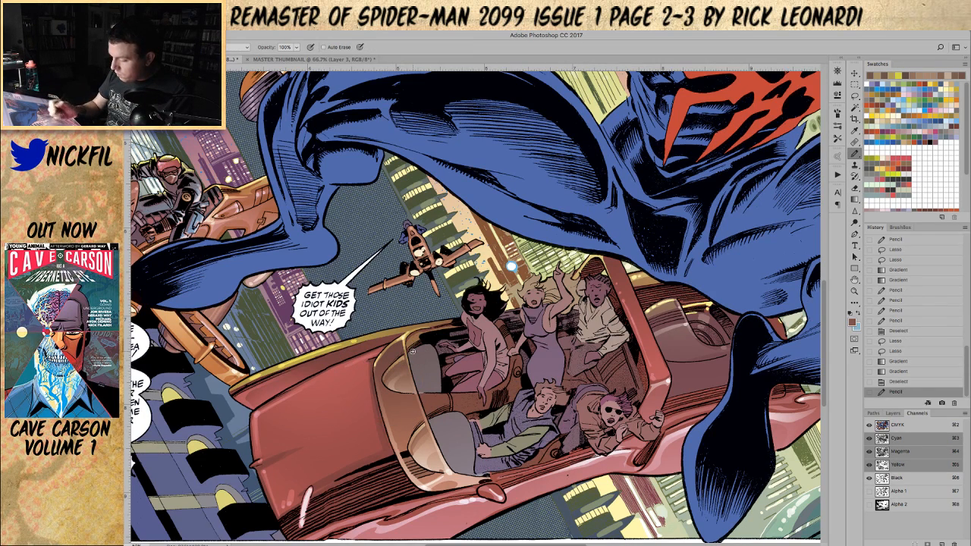
pyautogui.moveTo(512, 265); pyautogui.dragTo(482, 236)
pyautogui.press('l')
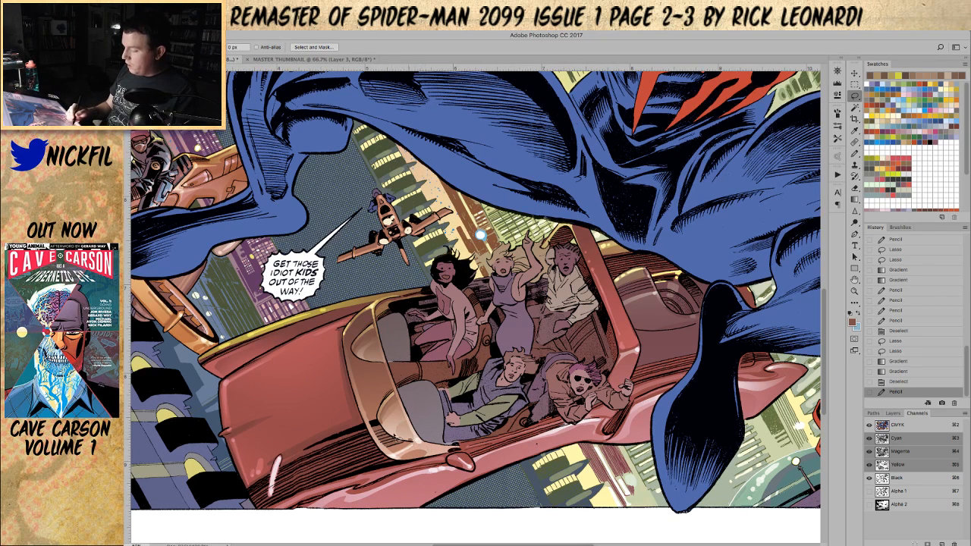
pyautogui.moveTo(384, 367)
pyautogui.mouseDown()
pyautogui.moveTo(400, 432)
pyautogui.moveTo(380, 379)
pyautogui.mouseUp()
pyautogui.press('z')
pyautogui.click(387, 408)
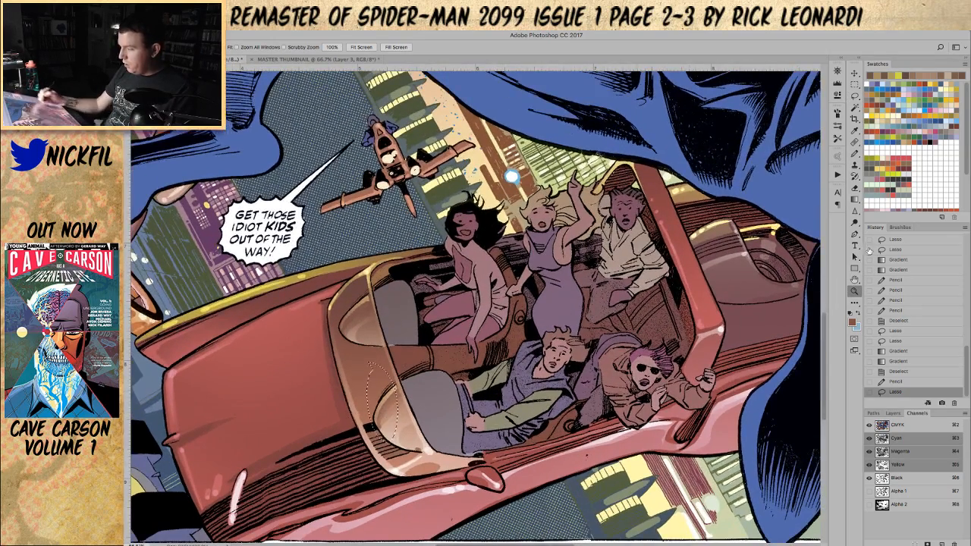
pyautogui.press('space')
pyautogui.moveTo(370, 364); pyautogui.dragTo(378, 326)
pyautogui.press('super+d')
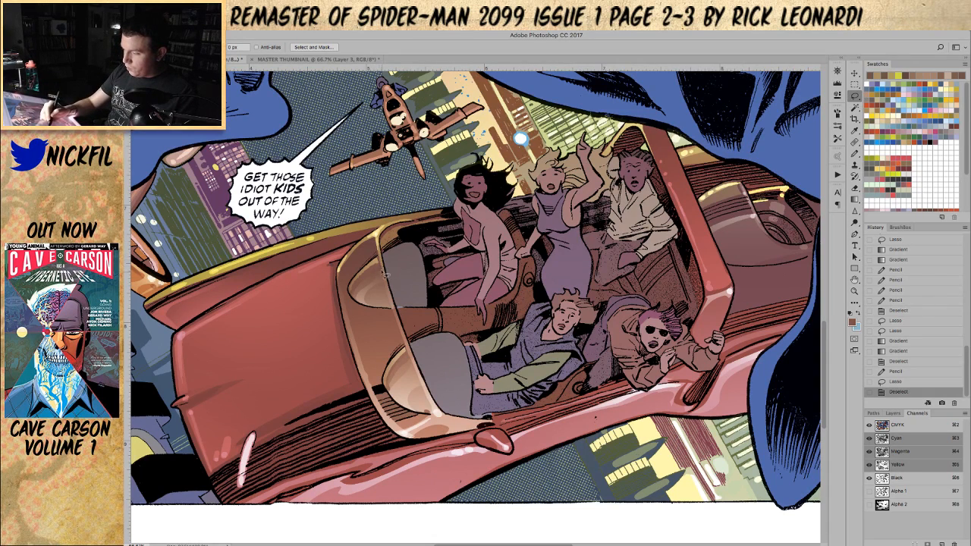
# - Lasso several long reflection streaks running down the windshield glass into one combined selection
pyautogui.moveTo(381, 296)
pyautogui.mouseDown()
pyautogui.moveTo(366, 357)
pyautogui.moveTo(393, 436)
pyautogui.moveTo(394, 309)
pyautogui.moveTo(381, 296)
pyautogui.mouseUp()
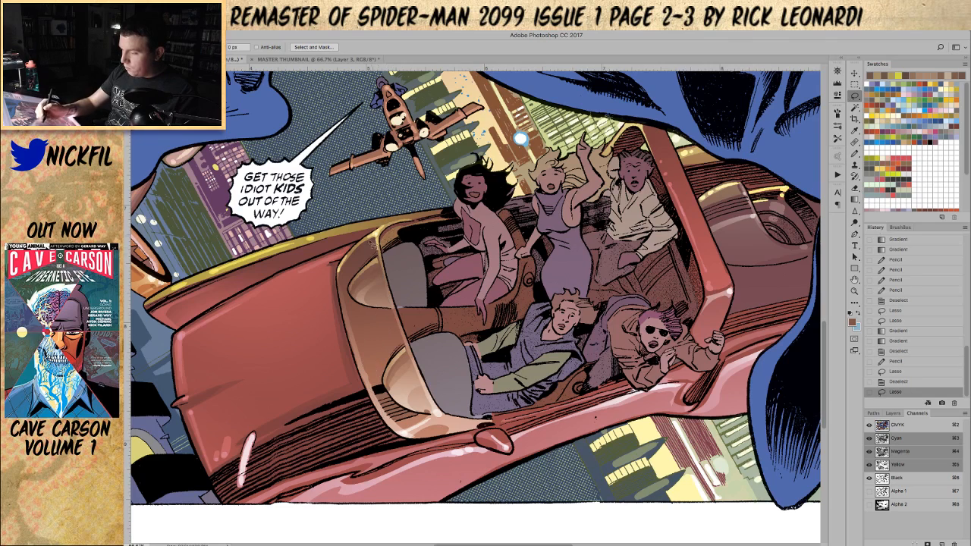
pyautogui.moveTo(377, 351); pyautogui.dragTo(382, 263)
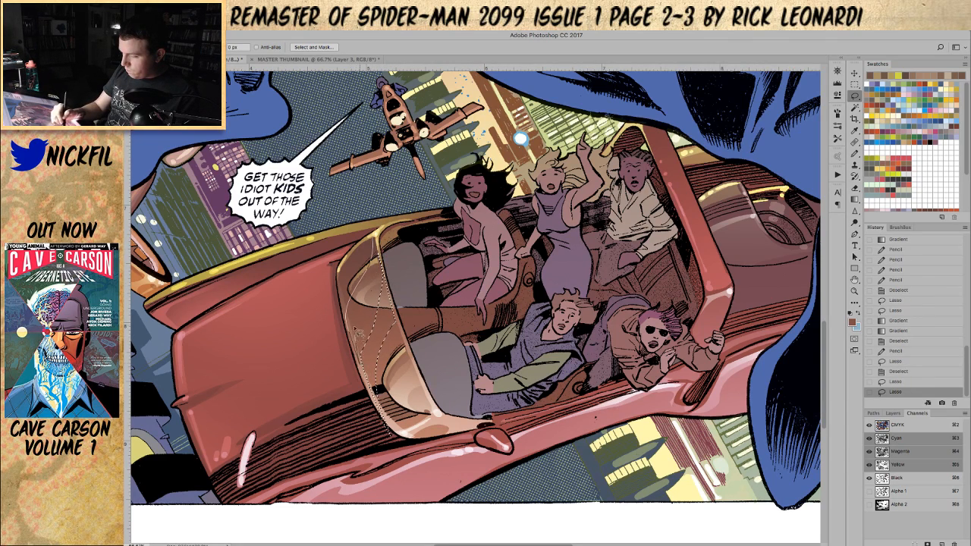
pyautogui.moveTo(367, 265); pyautogui.dragTo(377, 240)
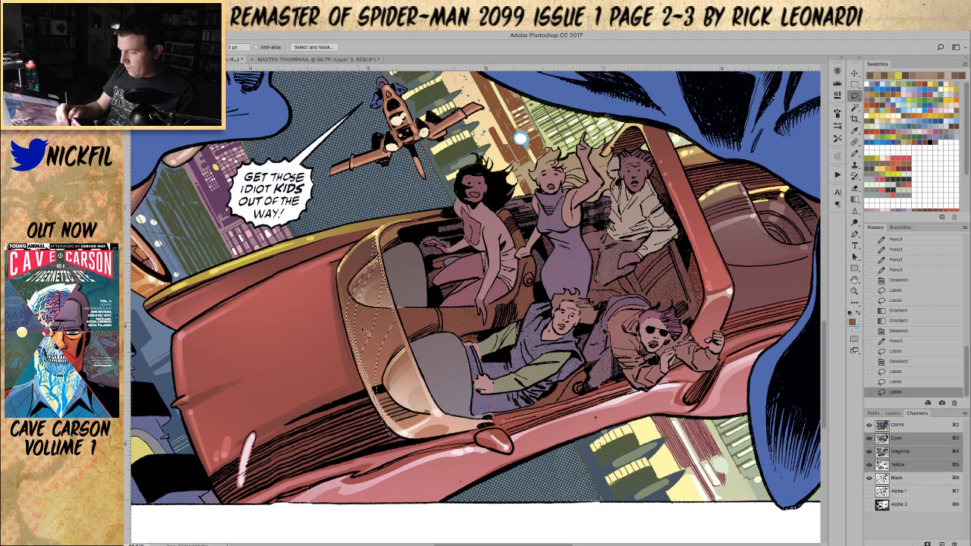
pyautogui.moveTo(380, 283); pyautogui.dragTo(378, 244)
# - Lighten the selected windshield streaks with Screen gradients in a tan sampled from the windshield area, and clear the selection
pyautogui.click(855, 199)
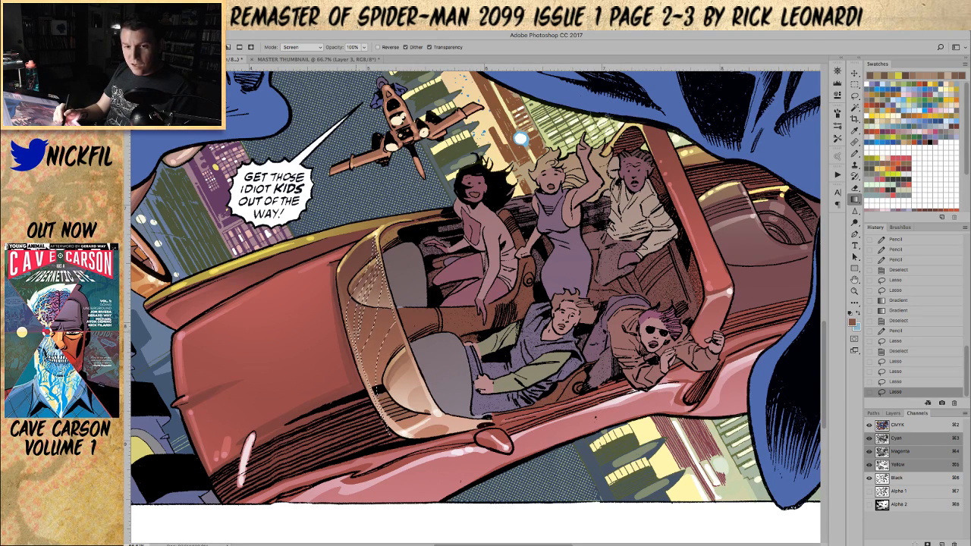
pyautogui.keyDown('alt'); pyautogui.click(393, 302); pyautogui.keyUp('alt')
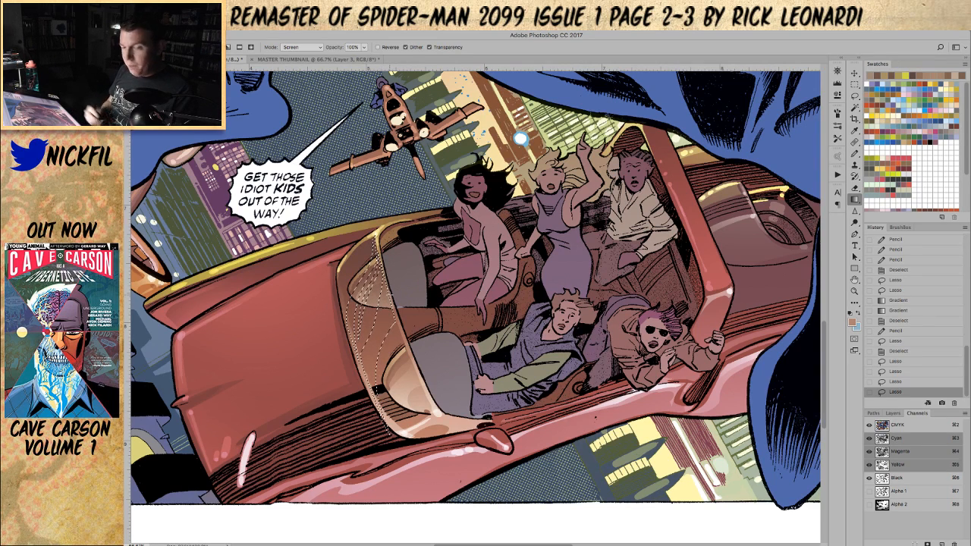
pyautogui.press('space')
pyautogui.moveTo(521, 138); pyautogui.dragTo(504, 155)
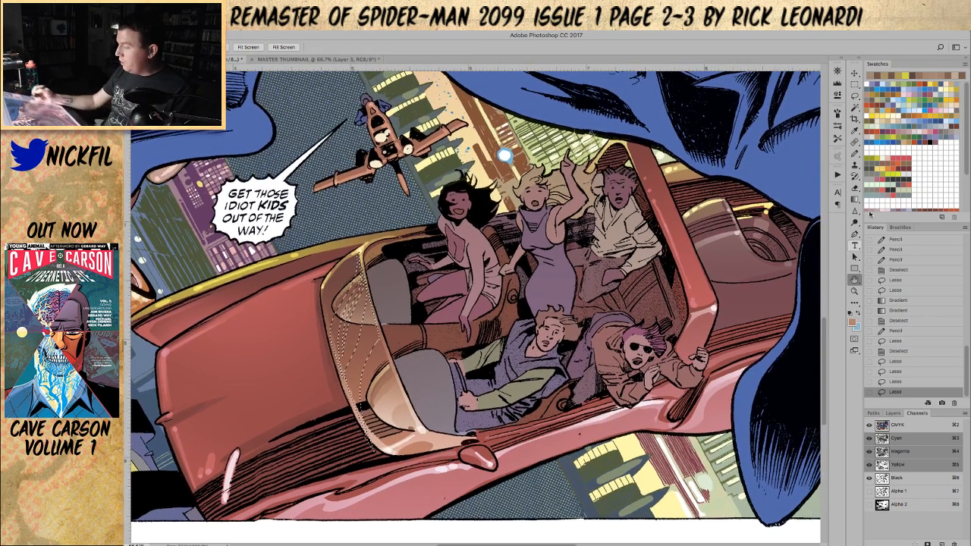
pyautogui.moveTo(376, 238); pyautogui.dragTo(352, 488)
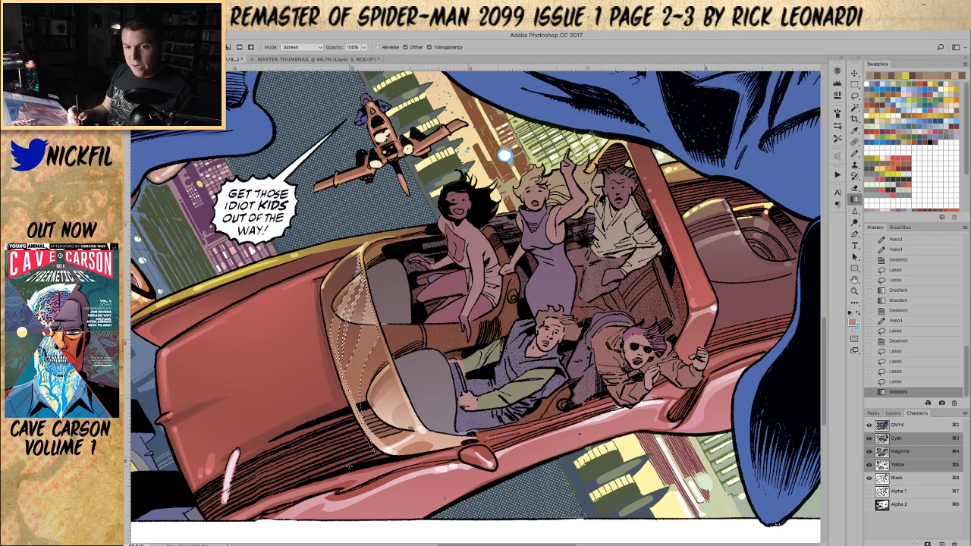
pyautogui.moveTo(414, 221); pyautogui.dragTo(386, 312)
pyautogui.press('super+d')
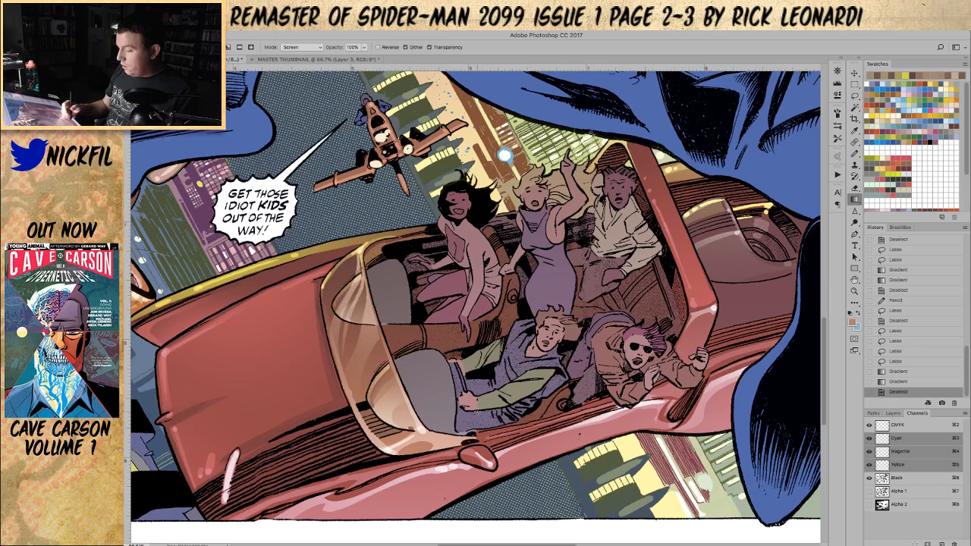
# - Draw light tan highlights along the windshield's rim and glass edge with the Pencil, lowering its opacity to 50%
pyautogui.press('z')
pyautogui.keyDown('alt'); pyautogui.click(478, 454); pyautogui.keyUp('alt')
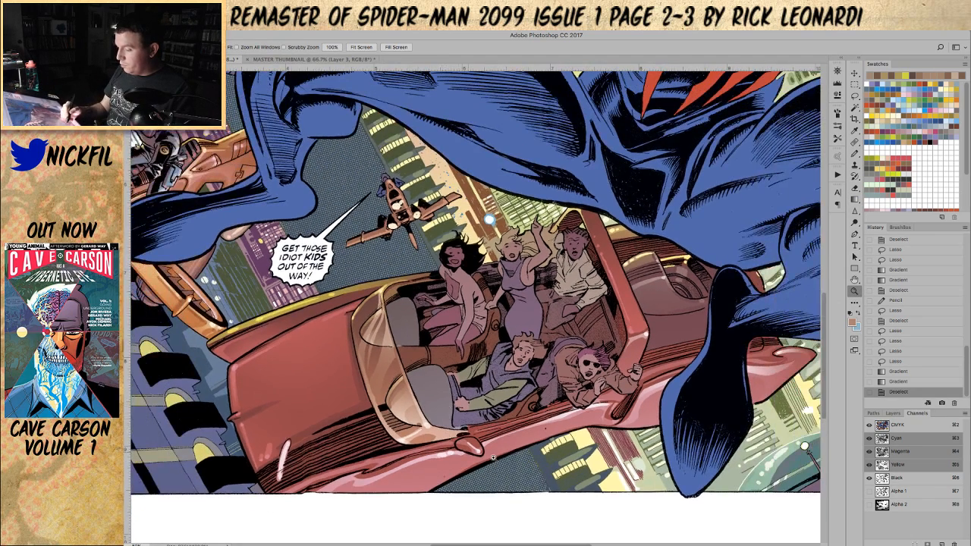
pyautogui.click(854, 154)
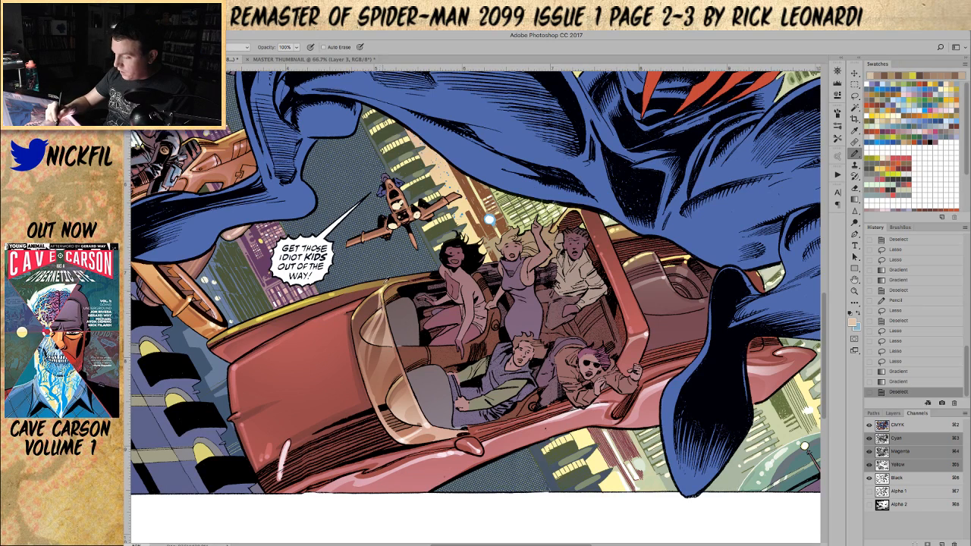
pyautogui.click(239, 47)
pyautogui.click(234, 123)
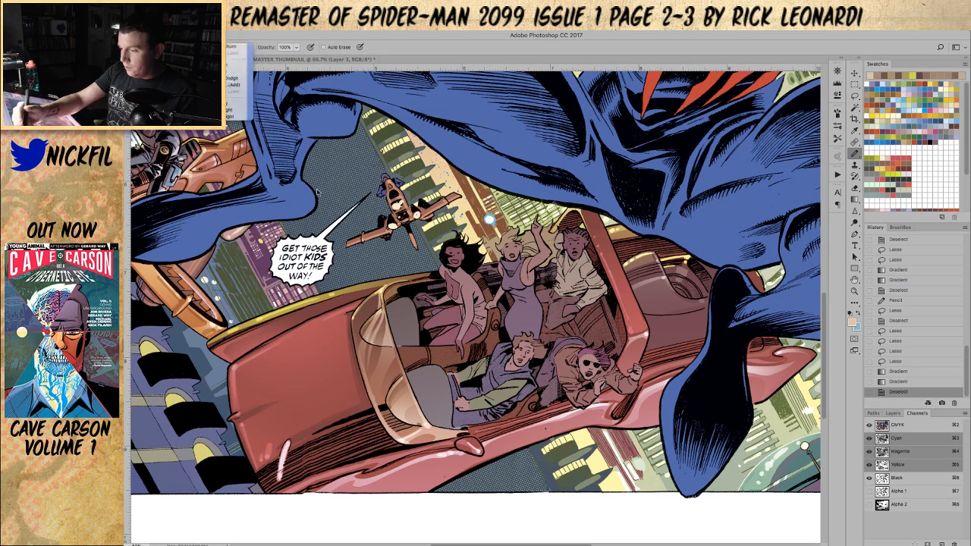
pyautogui.moveTo(379, 295); pyautogui.dragTo(384, 308)
pyautogui.moveTo(381, 305); pyautogui.dragTo(389, 324)
pyautogui.moveTo(384, 318)
pyautogui.mouseDown()
pyautogui.moveTo(418, 405)
pyautogui.moveTo(415, 397)
pyautogui.mouseUp()
pyautogui.press('0')
pyautogui.press('5')
pyautogui.moveTo(356, 350); pyautogui.dragTo(365, 364)
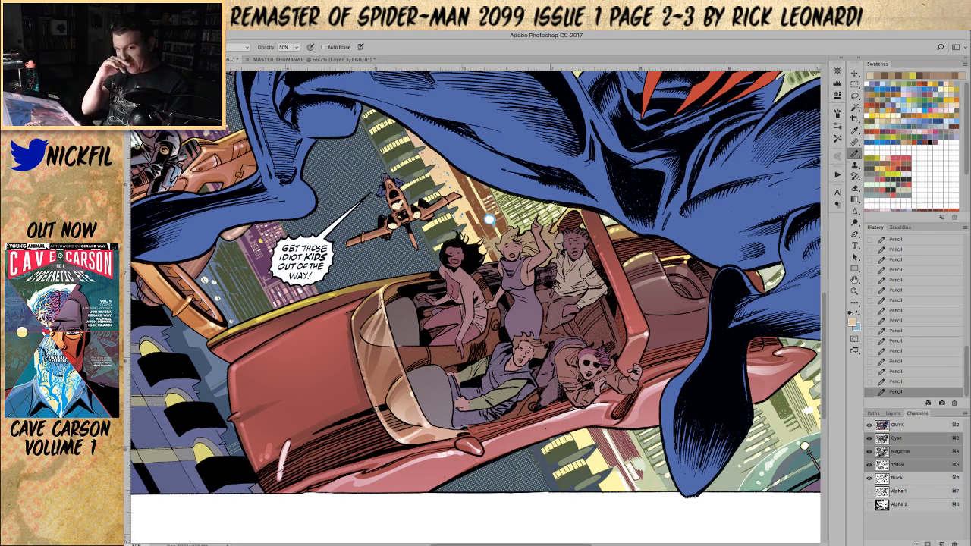
# - Return the Pencil to 100% opacity and sample a reddish brown from the car's windshield area
pyautogui.press('h')
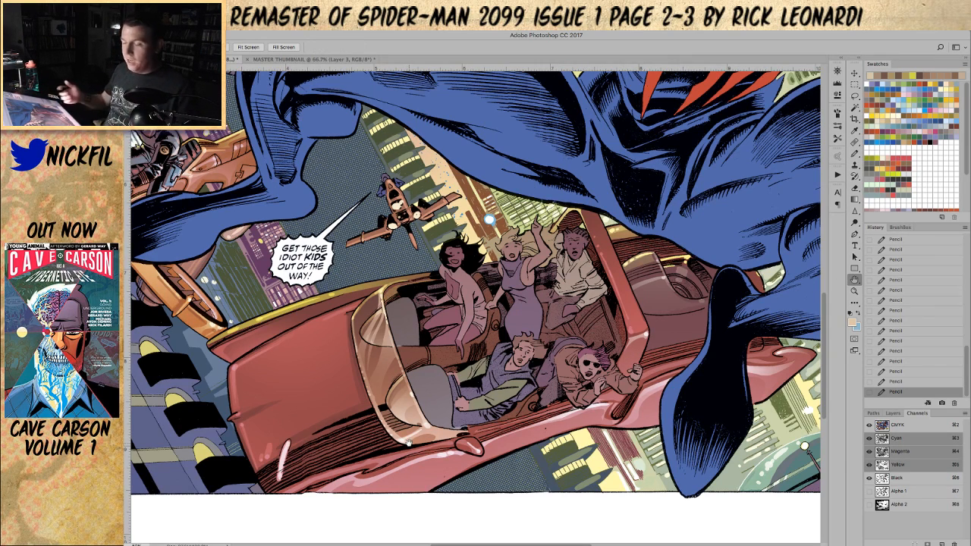
pyautogui.moveTo(432, 394); pyautogui.dragTo(485, 335)
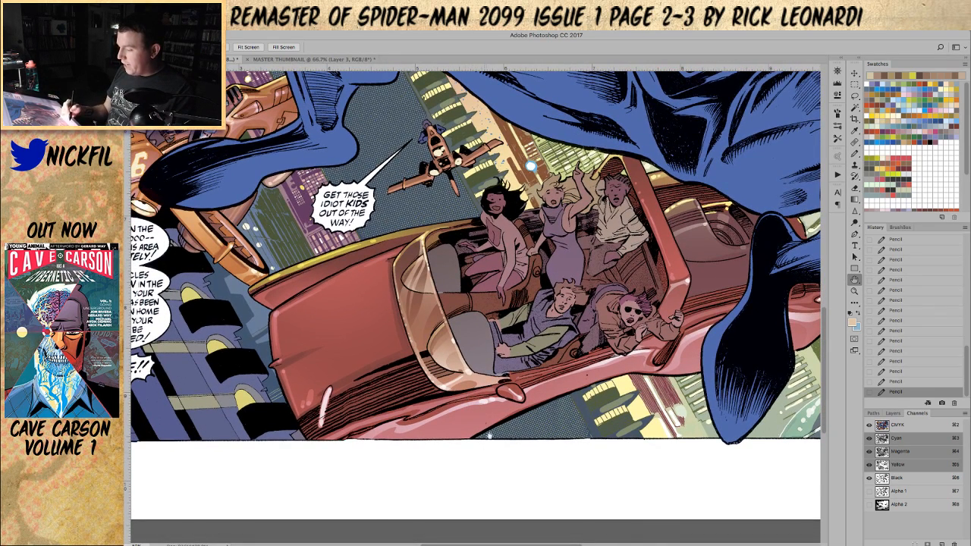
pyautogui.click(854, 290)
pyautogui.keyDown('alt'); pyautogui.click(484, 383); pyautogui.keyUp('alt')
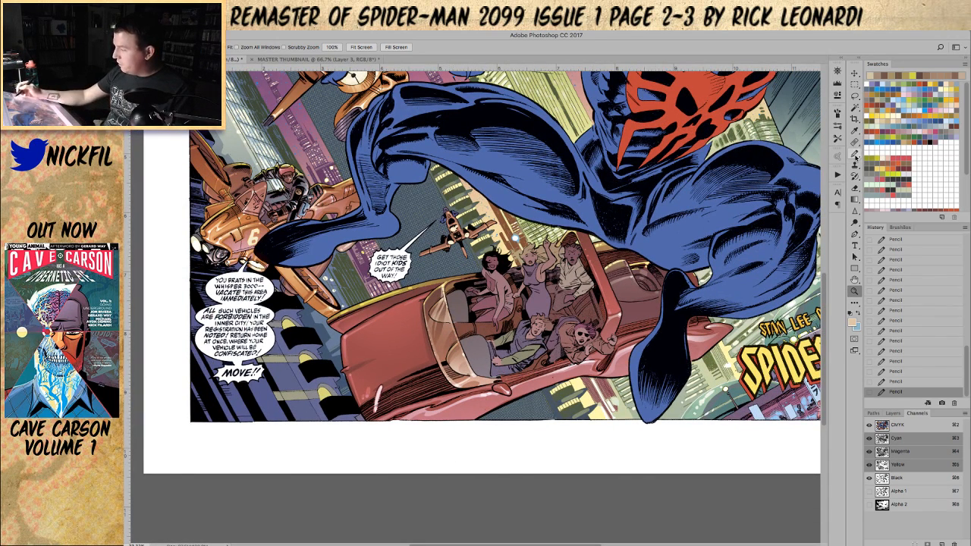
pyautogui.click(854, 153)
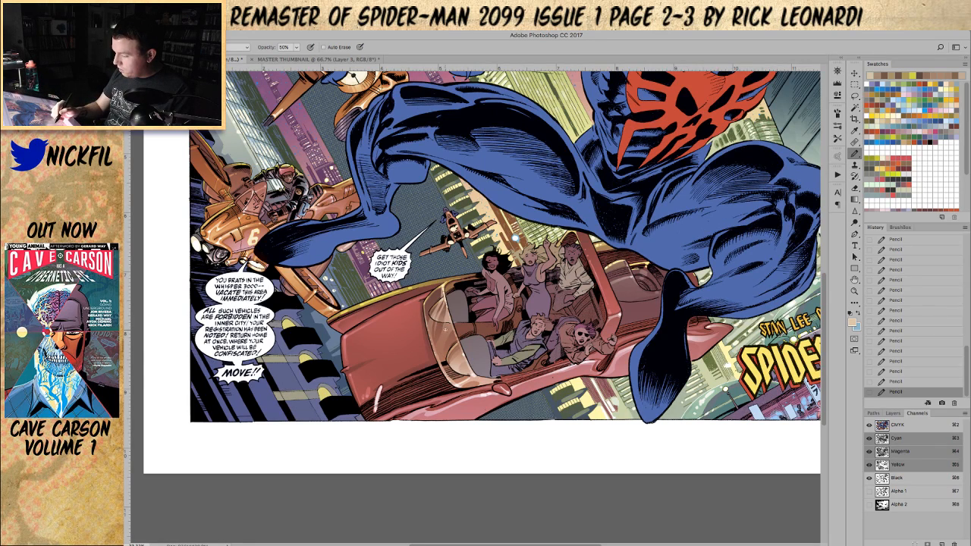
pyautogui.keyDown('alt'); pyautogui.click(448, 340); pyautogui.keyUp('alt')
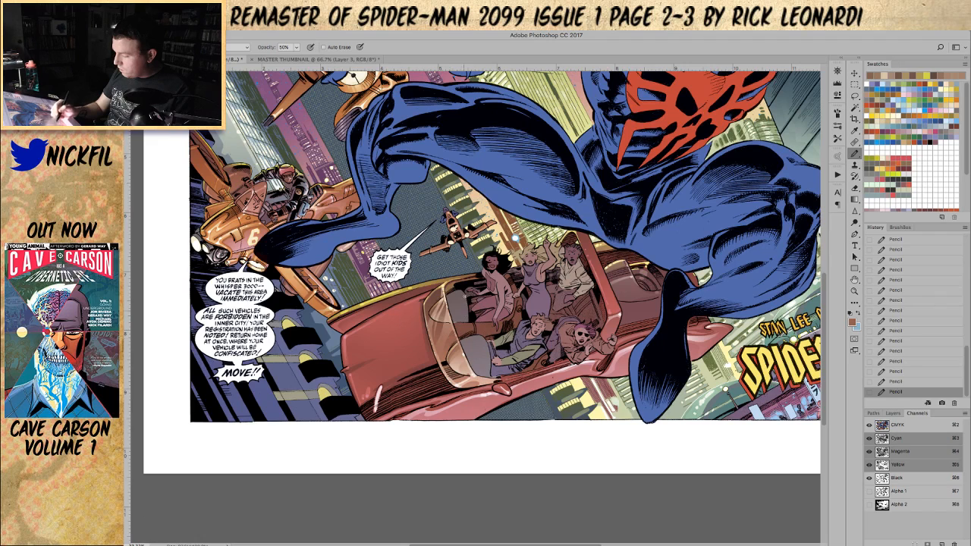
pyautogui.click(246, 48)
pyautogui.click(233, 33)
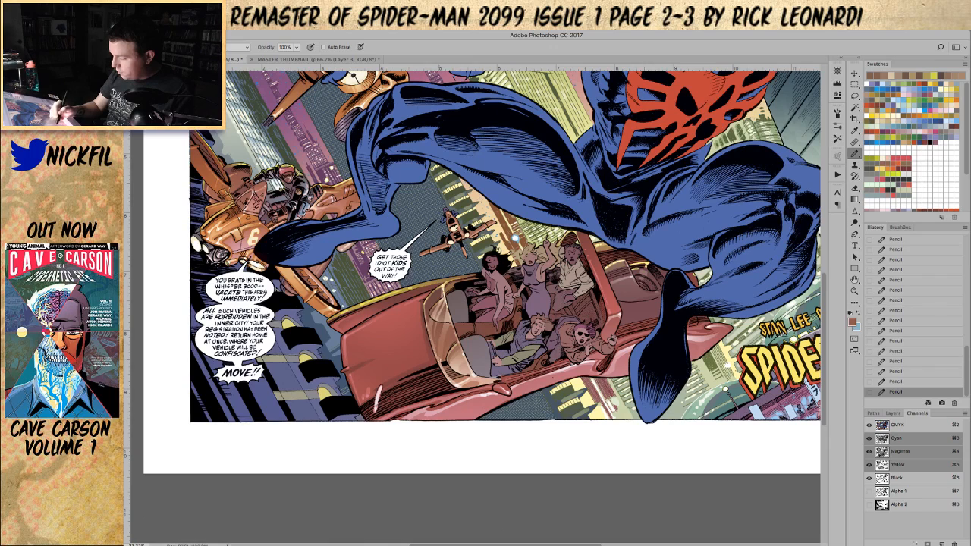
pyautogui.keyDown('alt'); pyautogui.click(443, 350); pyautogui.keyUp('alt')
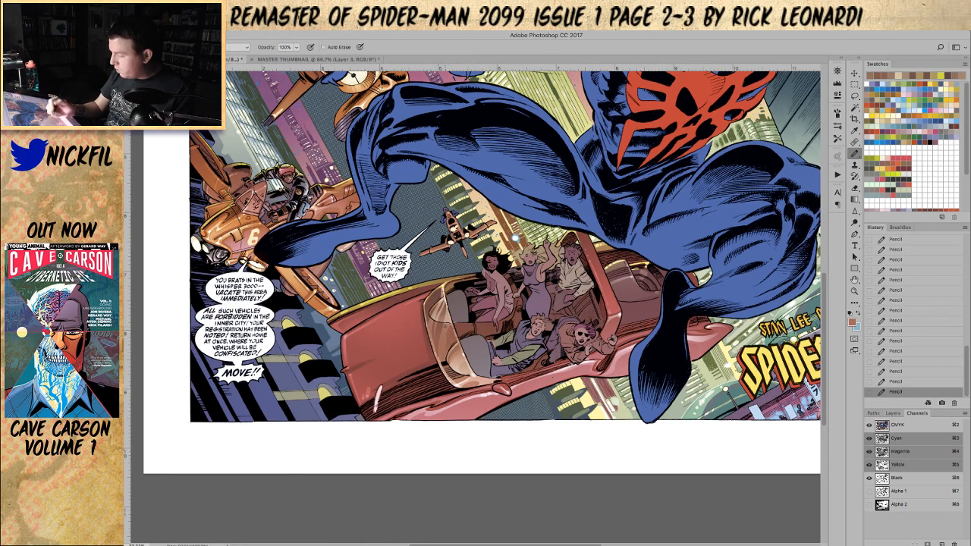
# - Revert the latest Pencil strokes through the history and retouch the windshield's front edge in a freshly sampled reddish brown
pyautogui.click(906, 320)
pyautogui.click(909, 301)
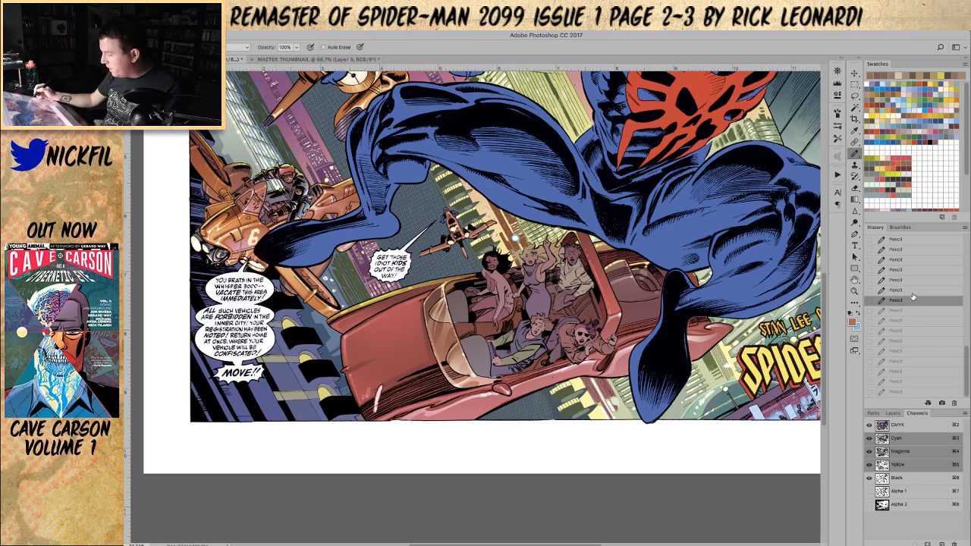
pyautogui.click(907, 291)
pyautogui.click(903, 281)
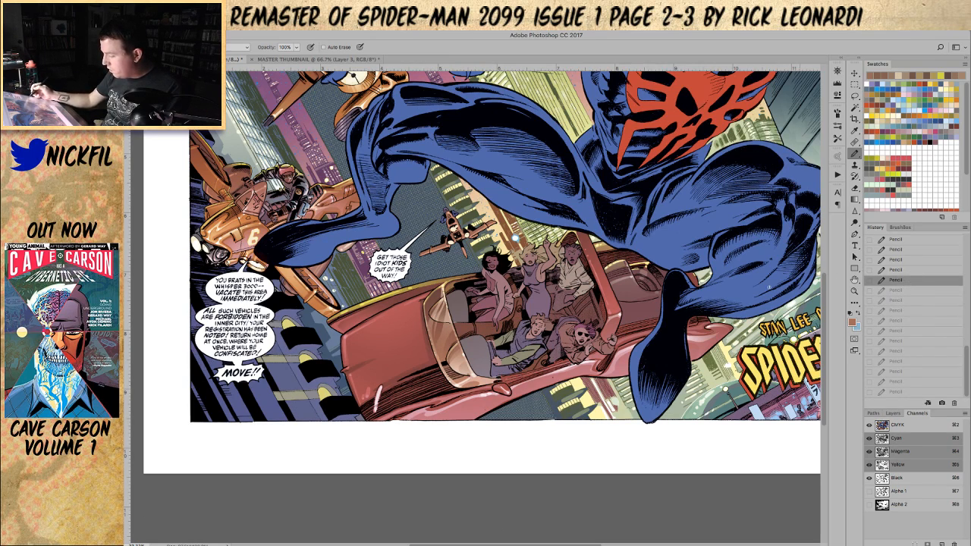
pyautogui.keyDown('alt'); pyautogui.click(439, 336); pyautogui.keyUp('alt')
pyautogui.moveTo(442, 336); pyautogui.dragTo(439, 344)
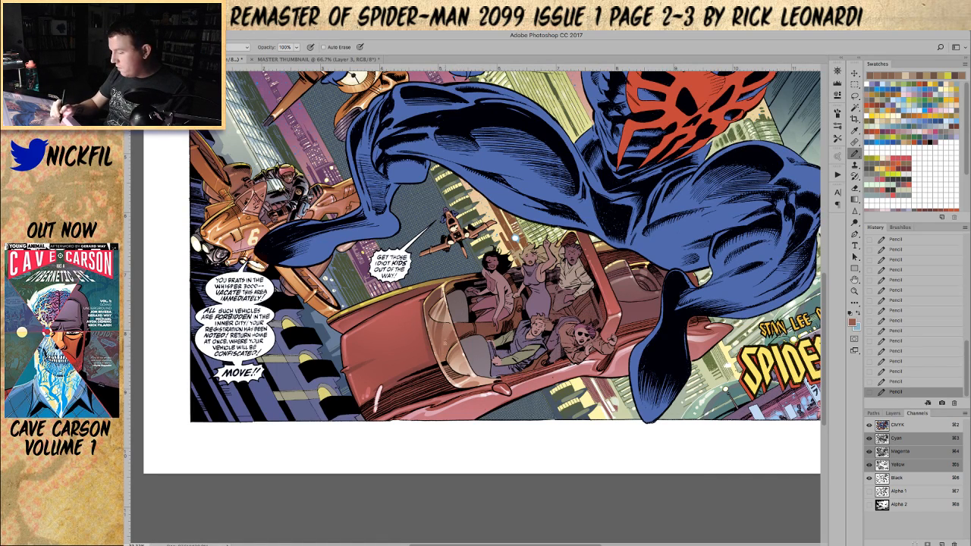
# - Lasso the lower part of the car's rear deck, between the red roof pillar and Spider-Man's foot
pyautogui.press('space')
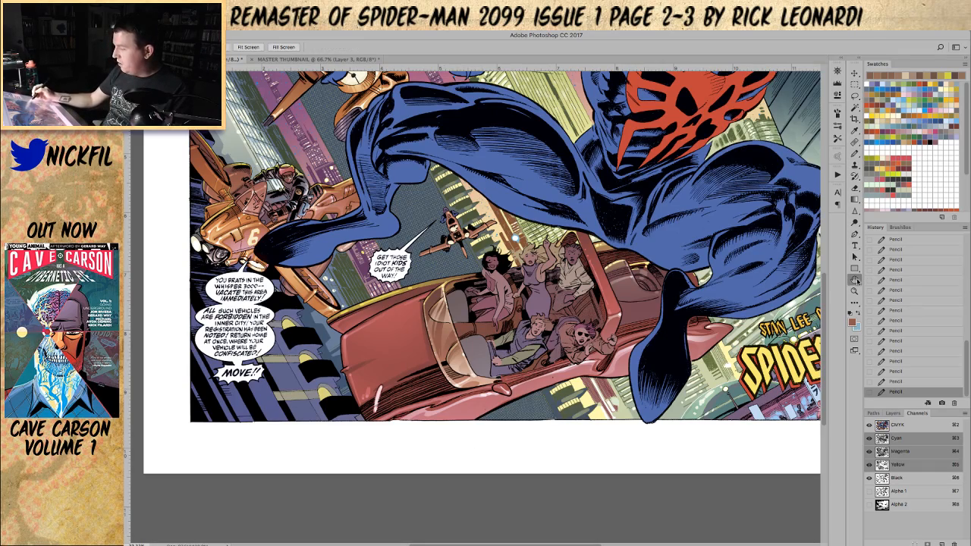
pyautogui.moveTo(609, 445); pyautogui.dragTo(457, 500)
pyautogui.click(855, 291)
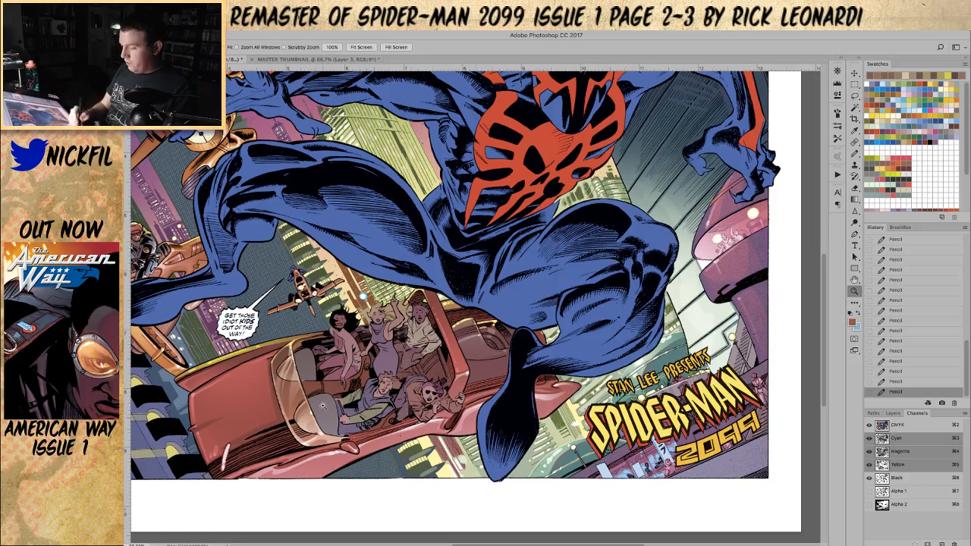
pyautogui.click(322, 407)
pyautogui.click(855, 281)
pyautogui.moveTo(460, 410)
pyautogui.mouseDown()
pyautogui.moveTo(500, 383)
pyautogui.moveTo(458, 417)
pyautogui.moveTo(476, 413)
pyautogui.mouseUp()
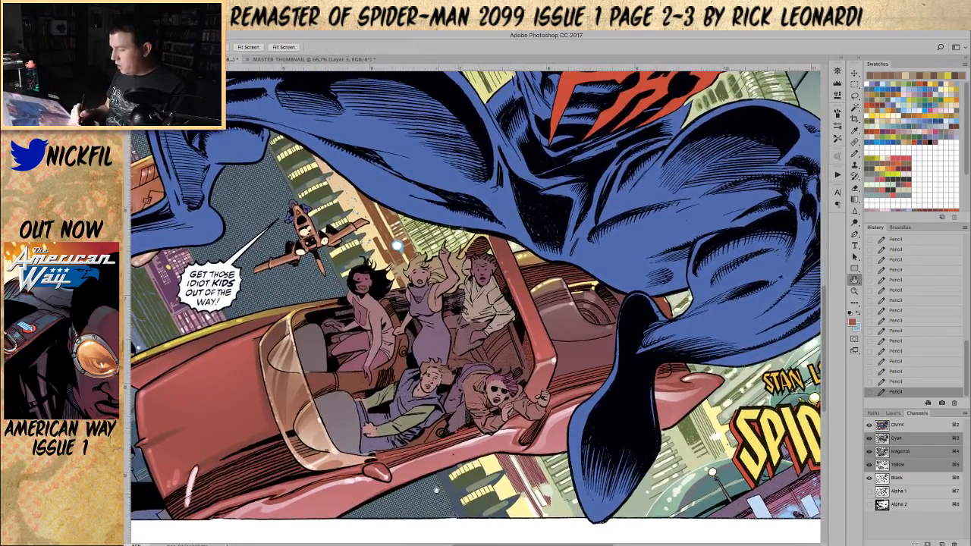
pyautogui.click(854, 95)
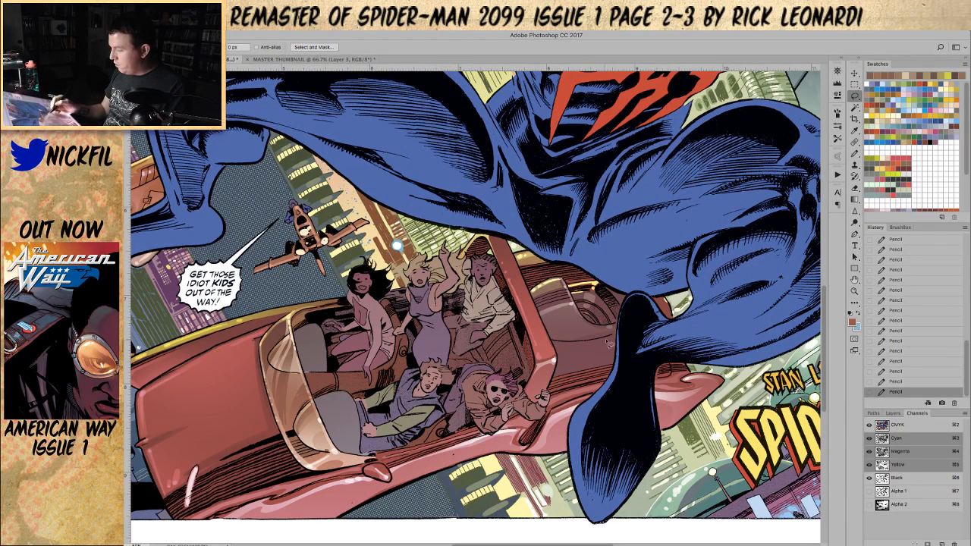
pyautogui.moveTo(558, 348)
pyautogui.mouseDown()
pyautogui.moveTo(556, 383)
pyautogui.moveTo(618, 364)
pyautogui.moveTo(620, 335)
pyautogui.moveTo(630, 333)
pyautogui.mouseUp()
# - Lighten the selected rear deck area with Screen gradients in a dark red sampled from it, and clear the selection
pyautogui.click(855, 154)
pyautogui.keyDown('alt'); pyautogui.click(586, 353); pyautogui.keyUp('alt')
pyautogui.click(588, 356)
pyautogui.click(854, 200)
pyautogui.moveTo(591, 433); pyautogui.dragTo(583, 286)
pyautogui.click(295, 48)
pyautogui.click(299, 47)
pyautogui.moveTo(590, 394); pyautogui.dragTo(588, 336)
pyautogui.hotkey('ctrl', 'd')
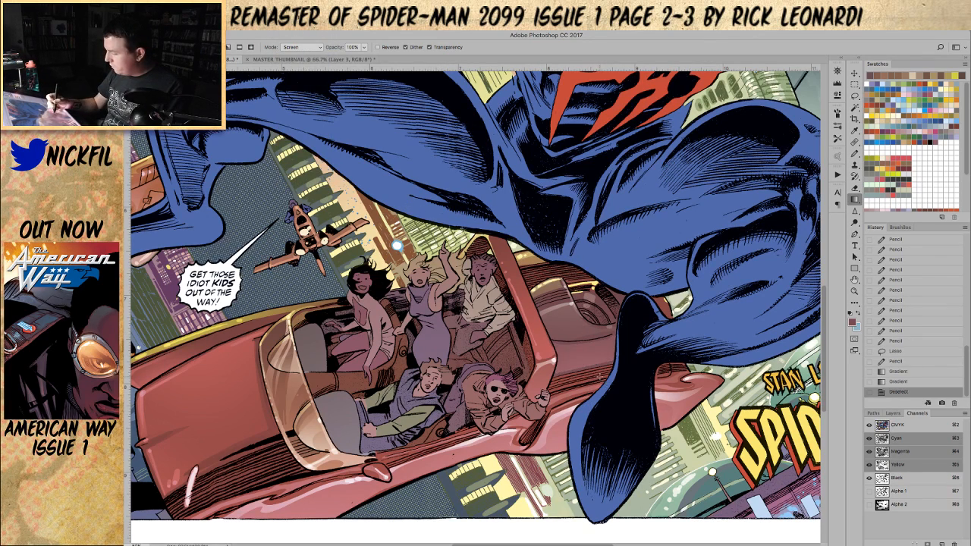
# - Restore the rear deck selection, refine it with the Lasso, add more Screen gradients, and deselect
pyautogui.hotkey('ctrl', 'z')
pyautogui.click(855, 94)
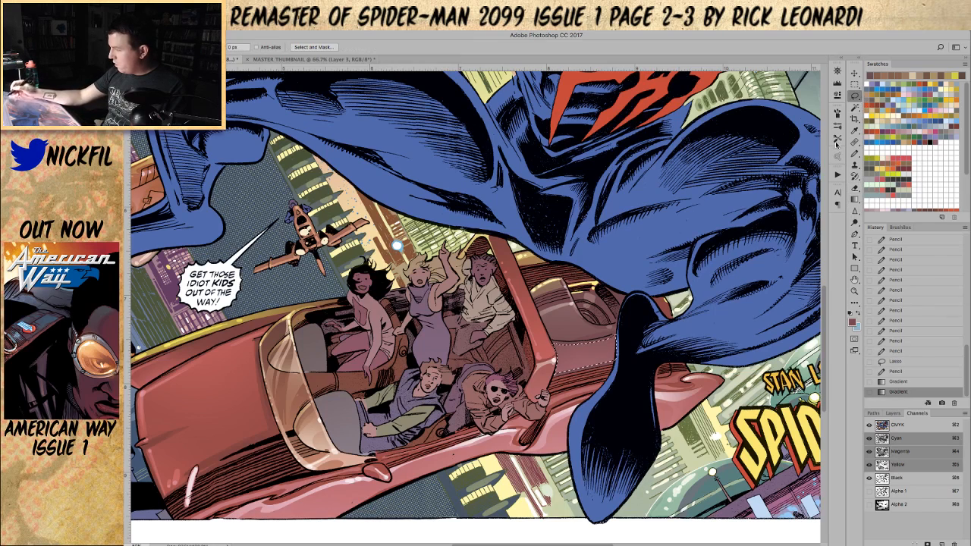
pyautogui.moveTo(554, 375)
pyautogui.mouseDown()
pyautogui.moveTo(642, 357)
pyautogui.moveTo(649, 330)
pyautogui.moveTo(561, 367)
pyautogui.mouseUp()
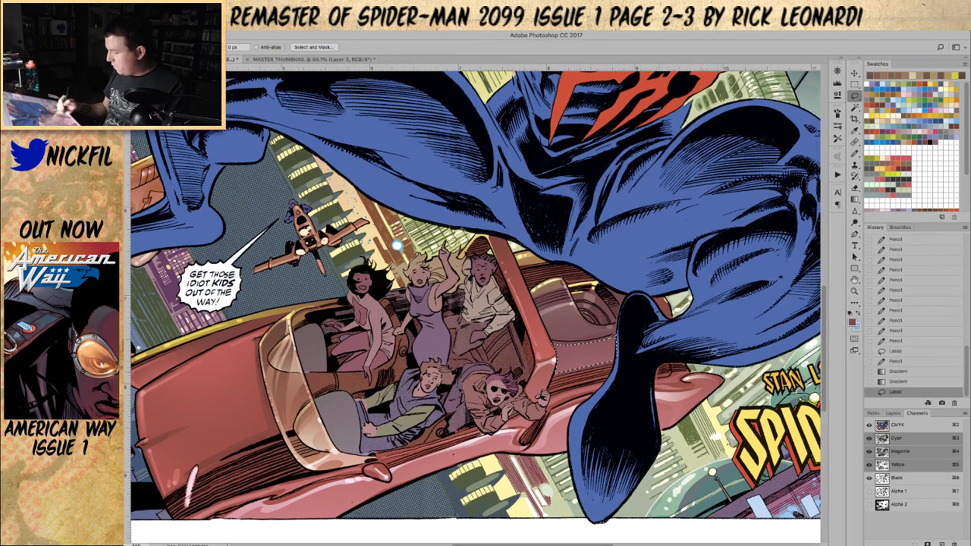
pyautogui.click(855, 201)
pyautogui.moveTo(504, 397); pyautogui.dragTo(573, 358)
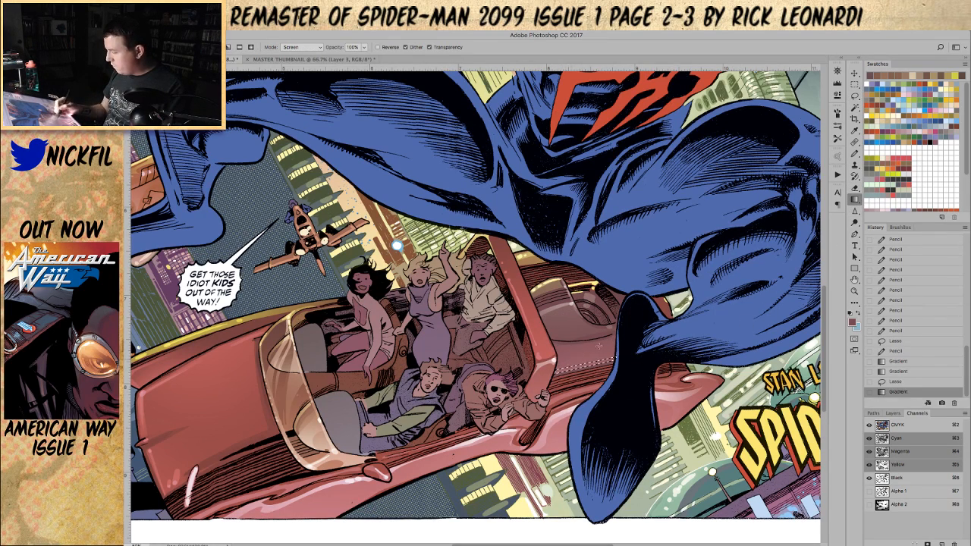
pyautogui.hotkey('ctrl', 'd')
pyautogui.press('space')
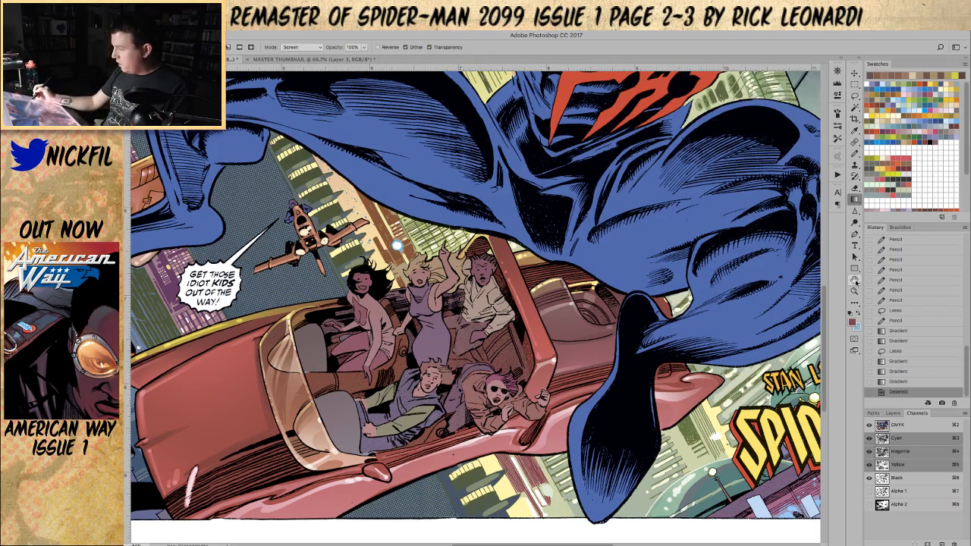
pyautogui.moveTo(396, 245)
pyautogui.mouseDown()
pyautogui.moveTo(478, 241)
pyautogui.moveTo(412, 239)
pyautogui.mouseUp()
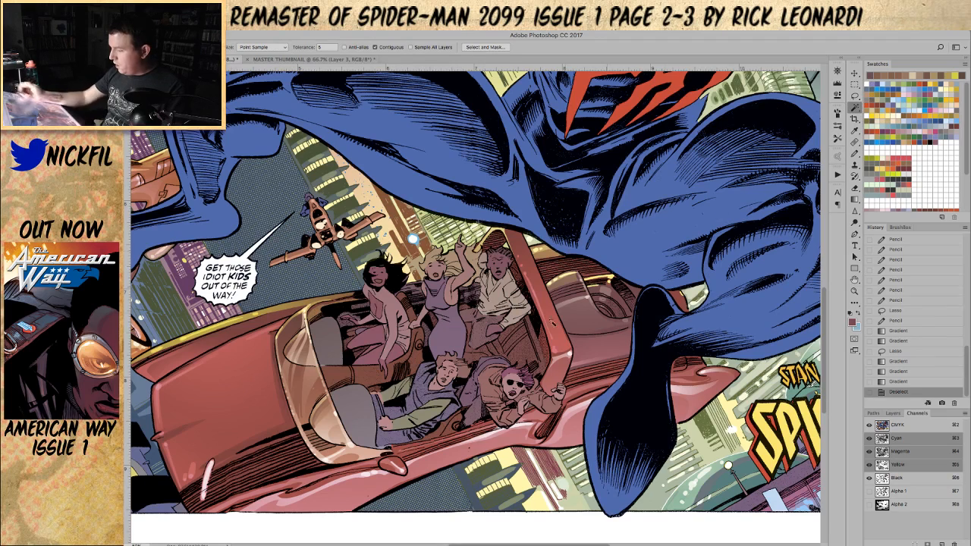
pyautogui.click(377, 305)
pyautogui.click(388, 326)
pyautogui.click(402, 342)
pyautogui.click(399, 343)
pyautogui.click(399, 360)
pyautogui.press('super+d')
pyautogui.click(374, 381)
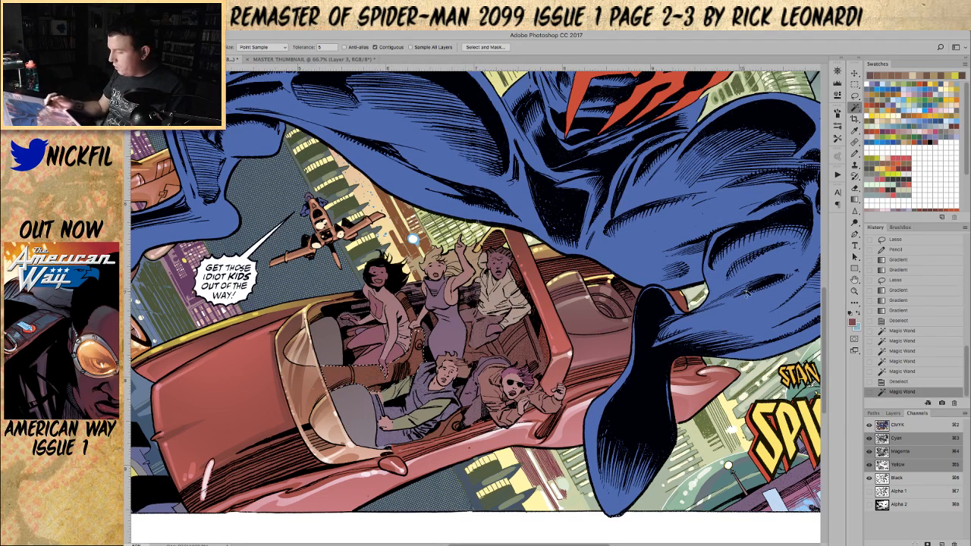
pyautogui.click(855, 154)
pyautogui.press('super+d')
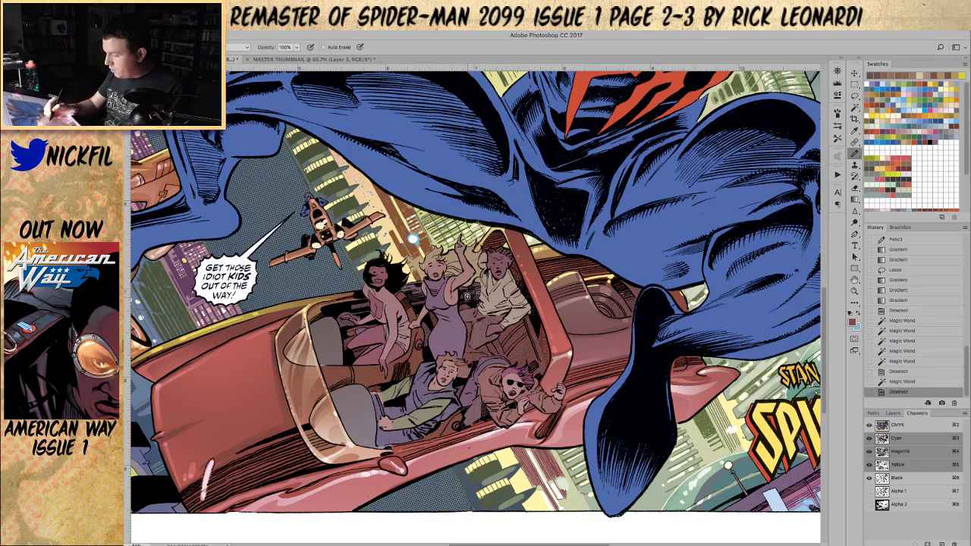
# - Touch up the car interior around the two women in the back with the Pencil in brown
pyautogui.click(462, 301)
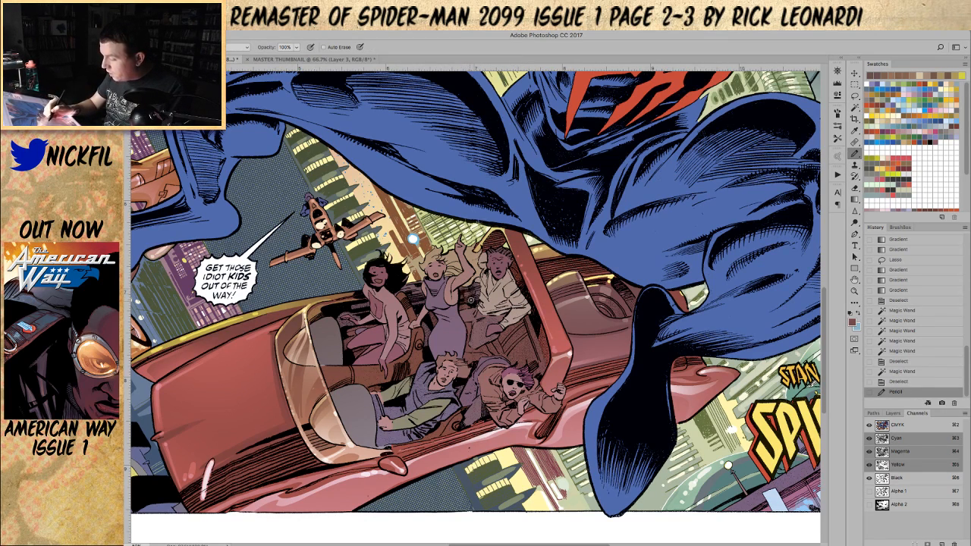
pyautogui.click(469, 289)
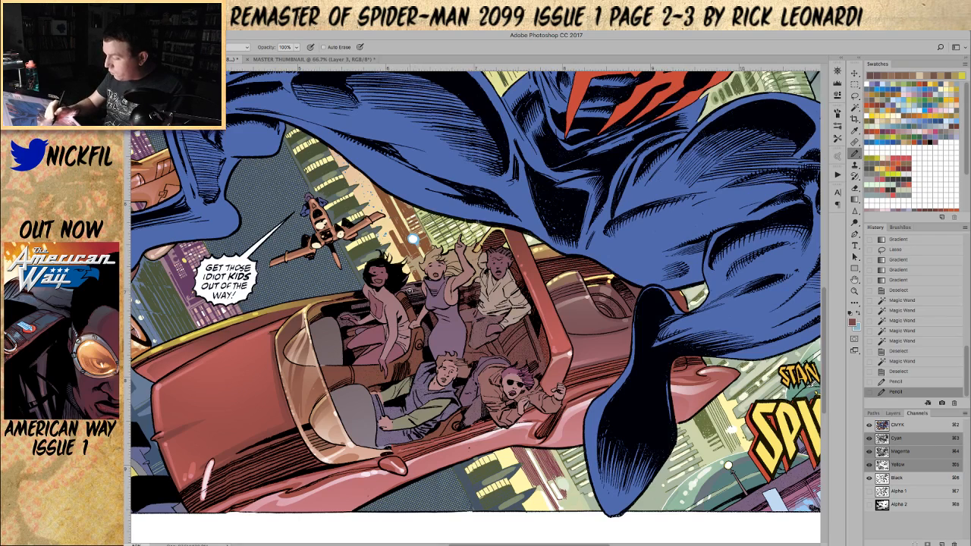
pyautogui.click(422, 300)
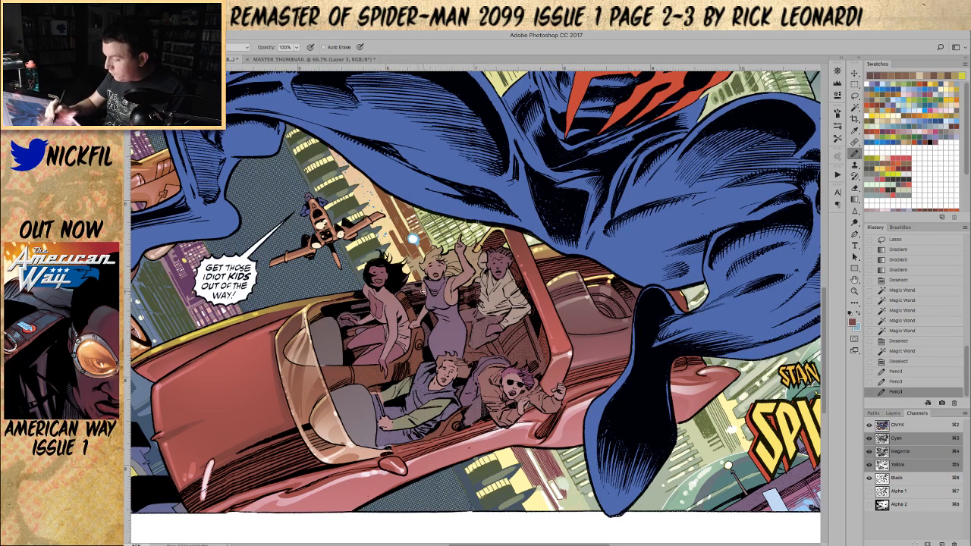
pyautogui.moveTo(425, 323)
pyautogui.mouseDown()
pyautogui.moveTo(424, 342)
pyautogui.moveTo(414, 314)
pyautogui.mouseUp()
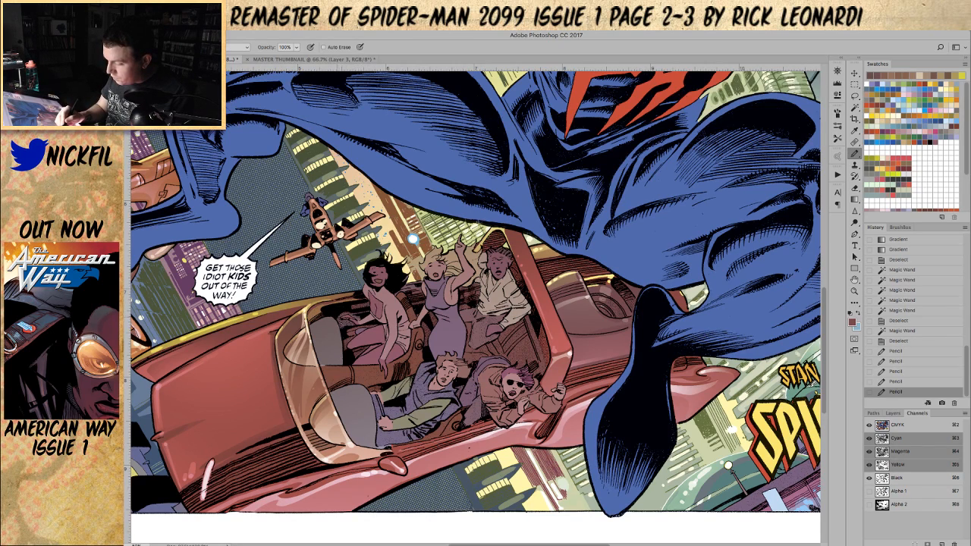
pyautogui.click(412, 239)
pyautogui.click(356, 295)
pyautogui.click(363, 315)
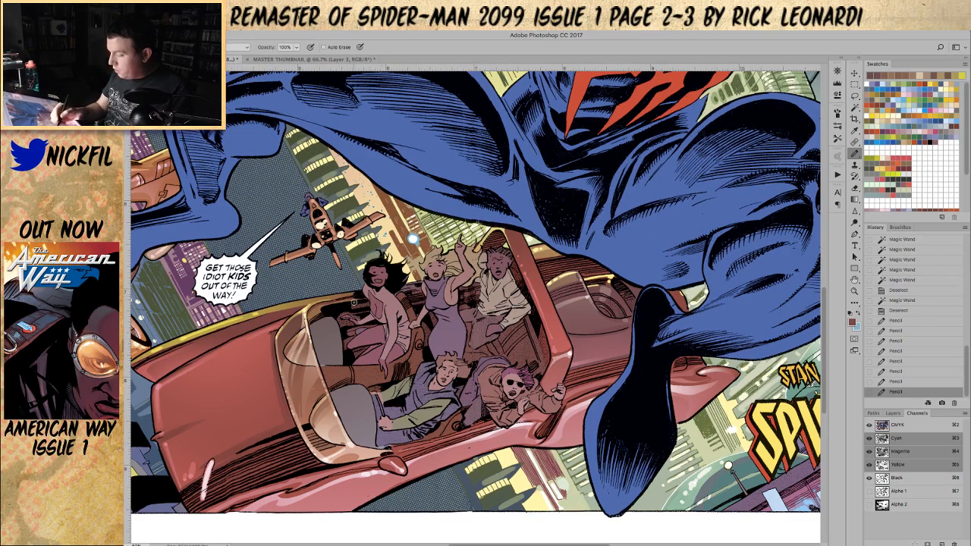
# - Paint the interior beside the dark-haired woman's outstretched arm with brown Pencil strokes at close range
pyautogui.click(854, 290)
pyautogui.click(358, 331)
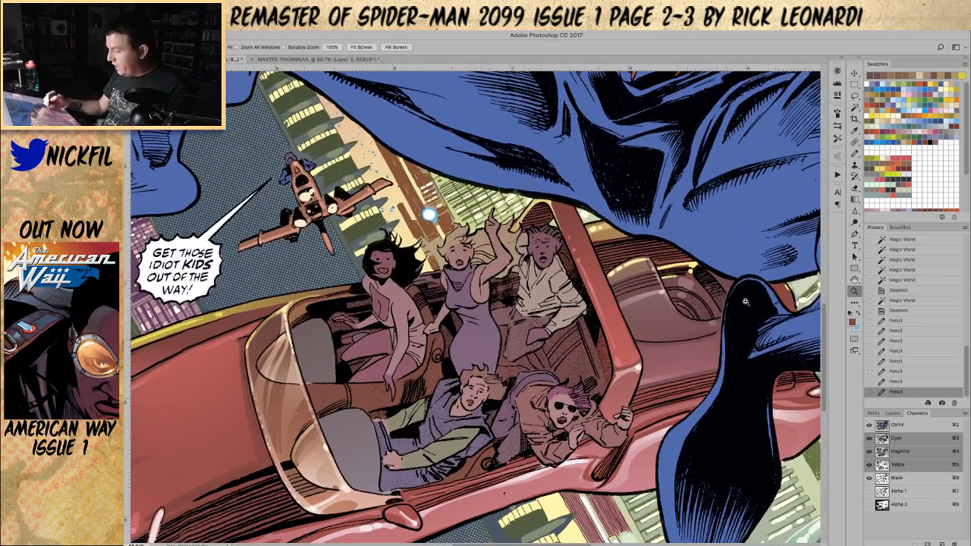
pyautogui.click(541, 365)
pyautogui.press('h')
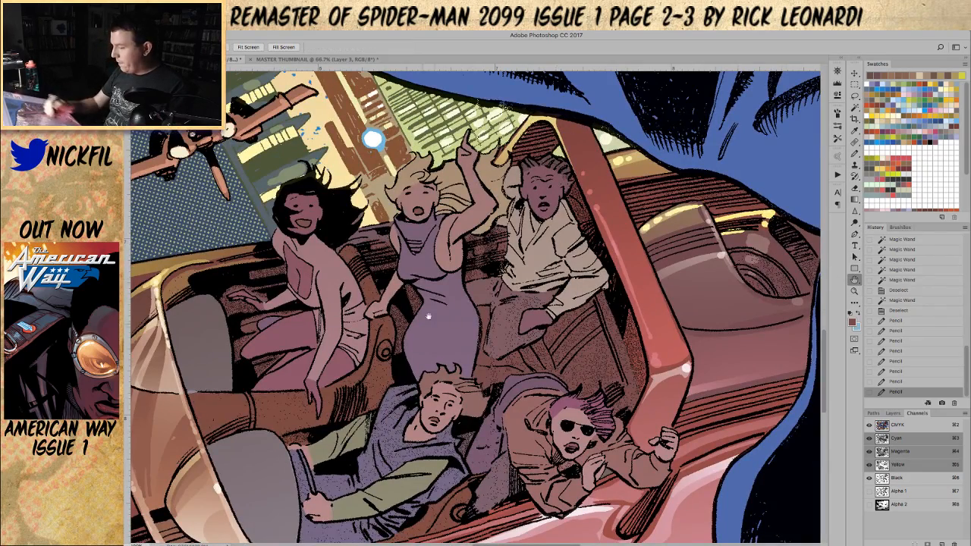
pyautogui.moveTo(435, 319); pyautogui.dragTo(541, 342)
pyautogui.press('b')
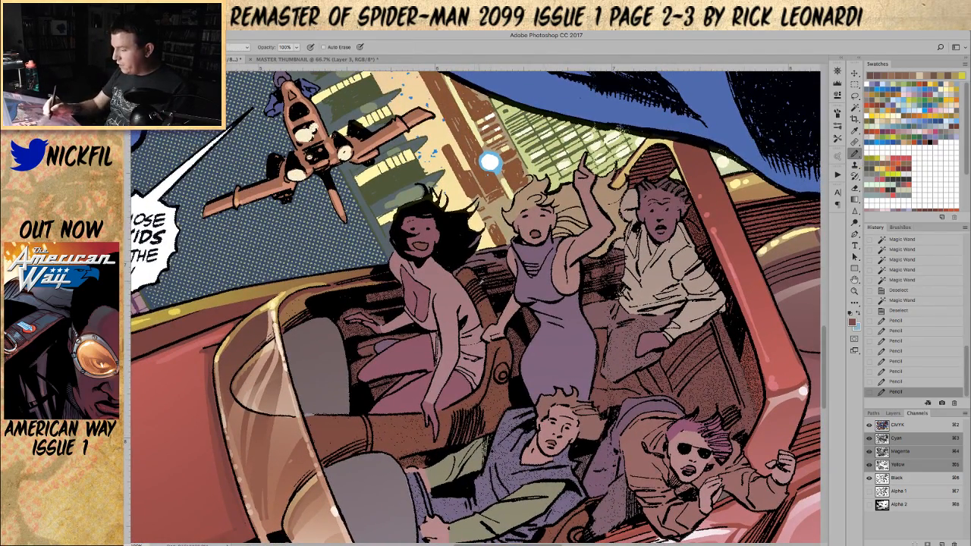
pyautogui.moveTo(381, 321)
pyautogui.mouseDown()
pyautogui.moveTo(373, 298)
pyautogui.moveTo(355, 336)
pyautogui.mouseUp()
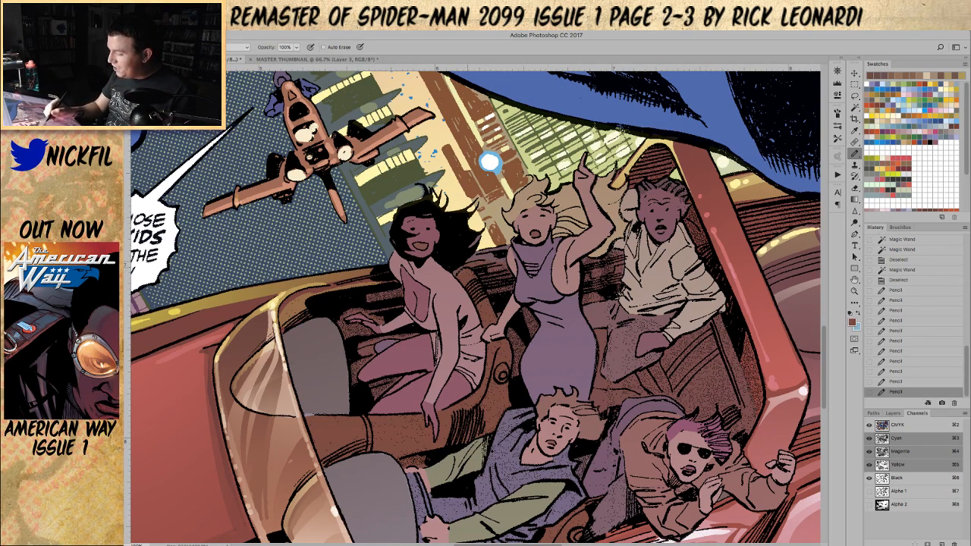
# - Touch up the interior behind the two women with brown Pencil strokes, and sample the gold of the car's side trim
pyautogui.moveTo(503, 258)
pyautogui.mouseDown()
pyautogui.moveTo(494, 253)
pyautogui.moveTo(516, 247)
pyautogui.mouseUp()
pyautogui.keyDown('alt'); pyautogui.click(361, 268); pyautogui.keyUp('alt')
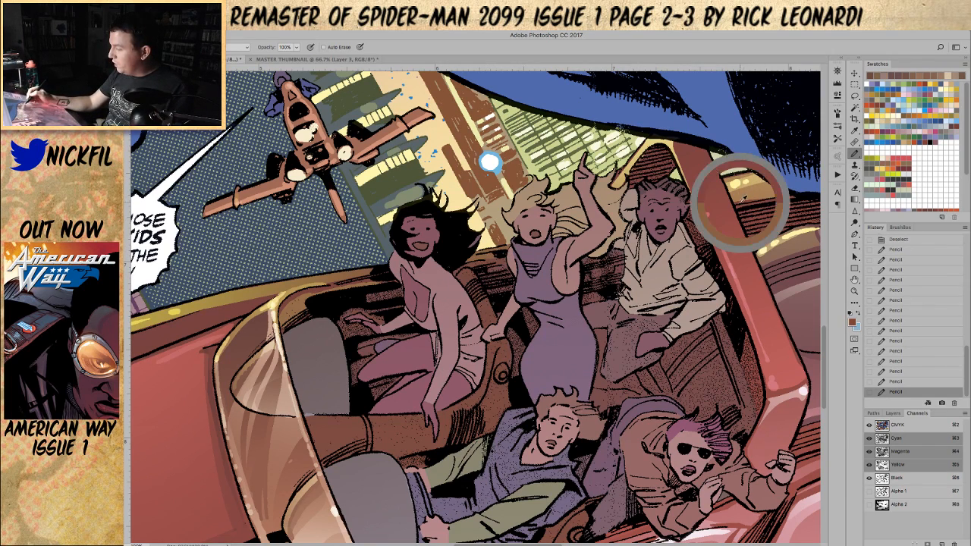
pyautogui.moveTo(341, 284); pyautogui.dragTo(389, 277)
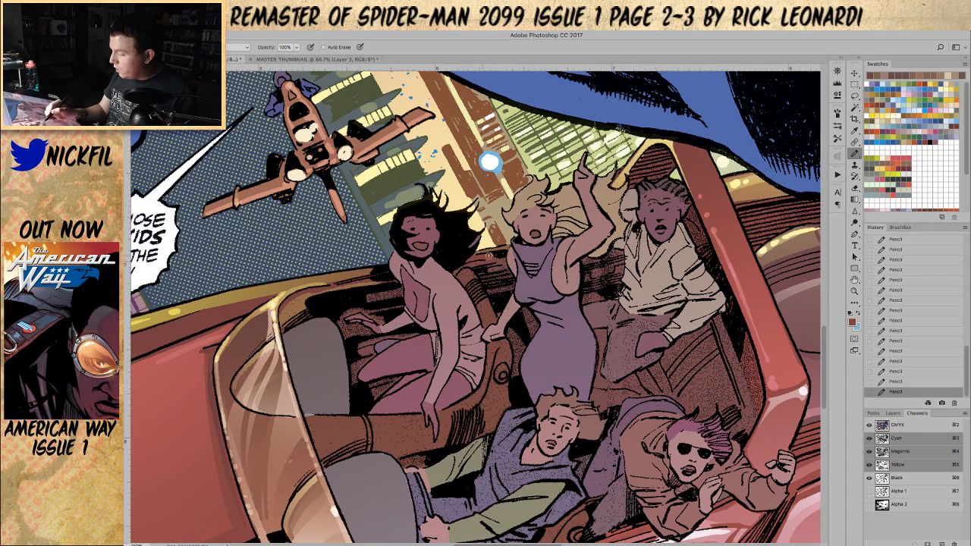
pyautogui.keyDown('alt'); pyautogui.click(186, 304); pyautogui.keyUp('alt')
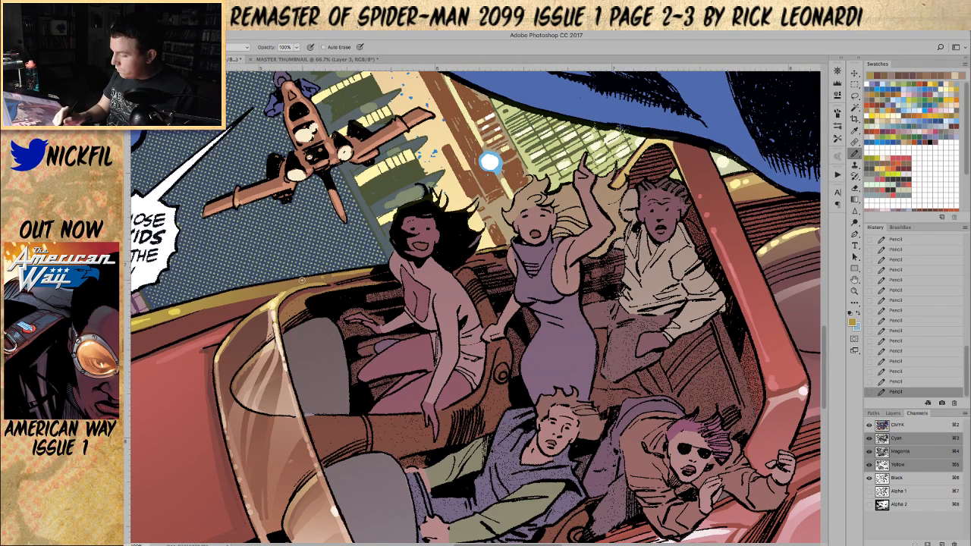
# - Change the Pencil's blending mode for painting the car interior
pyautogui.click(855, 280)
pyautogui.moveTo(502, 359); pyautogui.dragTo(478, 320)
pyautogui.click(855, 153)
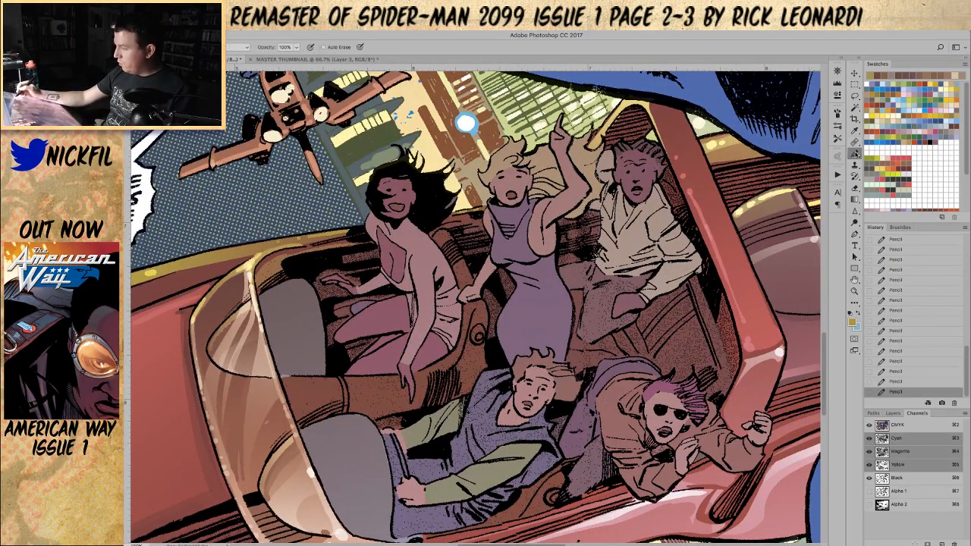
pyautogui.click(229, 47)
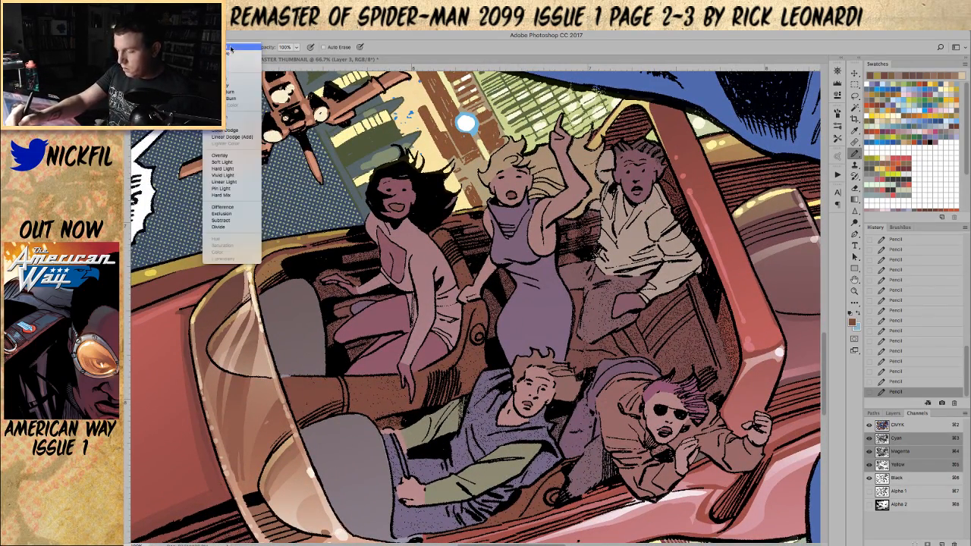
pyautogui.click(227, 125)
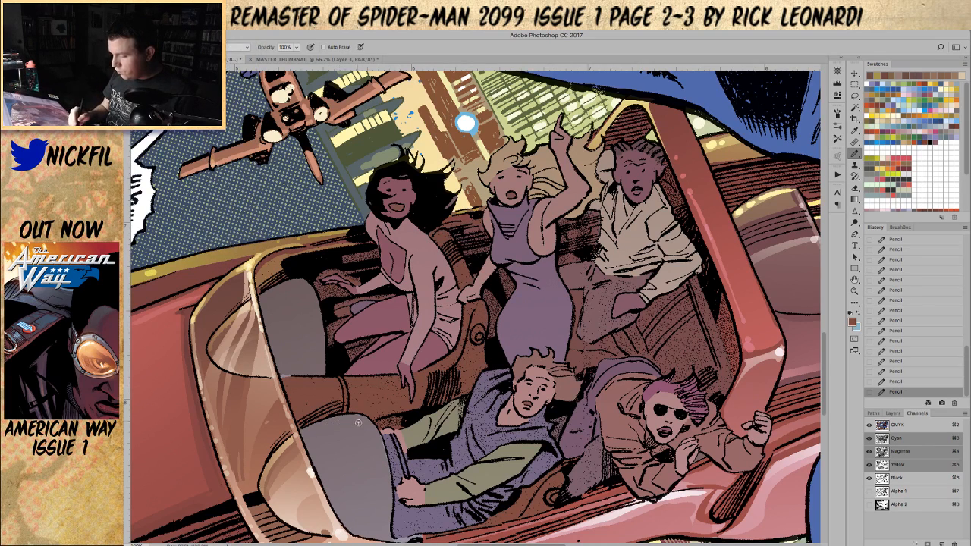
# - Lasso highlight shapes along the brown seat panel beside the dark-haired woman, up to its curved end, and refine the selection with the Magic Wand
pyautogui.press('l')
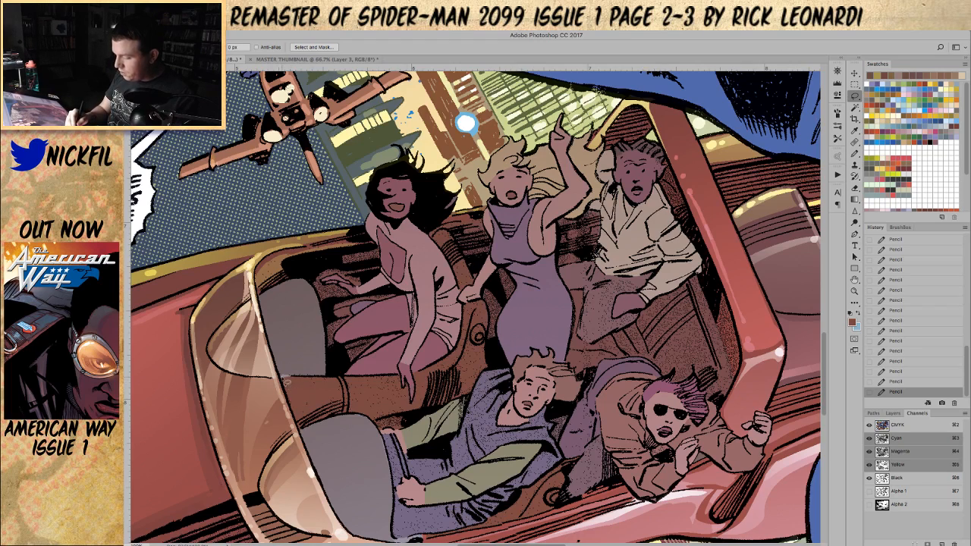
pyautogui.moveTo(298, 411)
pyautogui.mouseDown()
pyautogui.moveTo(321, 399)
pyautogui.moveTo(440, 389)
pyautogui.moveTo(466, 356)
pyautogui.moveTo(396, 382)
pyautogui.moveTo(295, 380)
pyautogui.mouseUp()
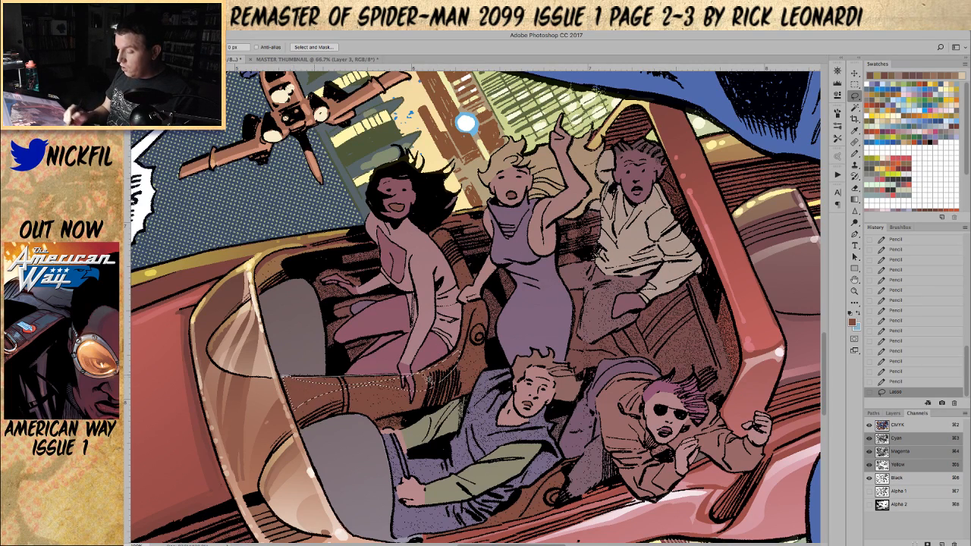
pyautogui.moveTo(405, 386)
pyautogui.mouseDown()
pyautogui.moveTo(308, 395)
pyautogui.moveTo(281, 412)
pyautogui.mouseUp()
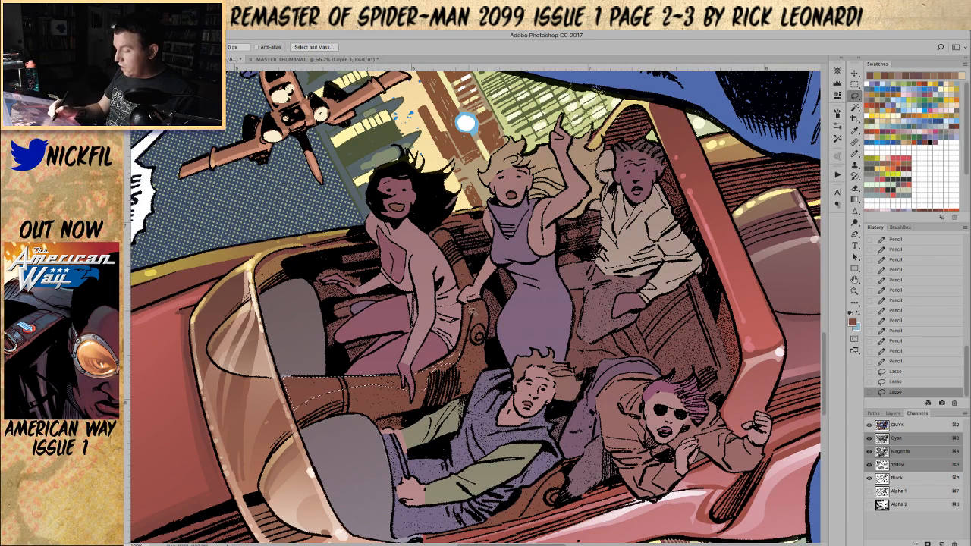
pyautogui.moveTo(481, 311)
pyautogui.mouseDown()
pyautogui.moveTo(474, 307)
pyautogui.moveTo(488, 273)
pyautogui.mouseUp()
pyautogui.moveTo(483, 333)
pyautogui.mouseDown()
pyautogui.moveTo(450, 238)
pyautogui.moveTo(464, 284)
pyautogui.mouseUp()
pyautogui.click(855, 291)
pyautogui.keyDown('alt'); pyautogui.click(459, 386); pyautogui.keyUp('alt')
pyautogui.click(855, 110)
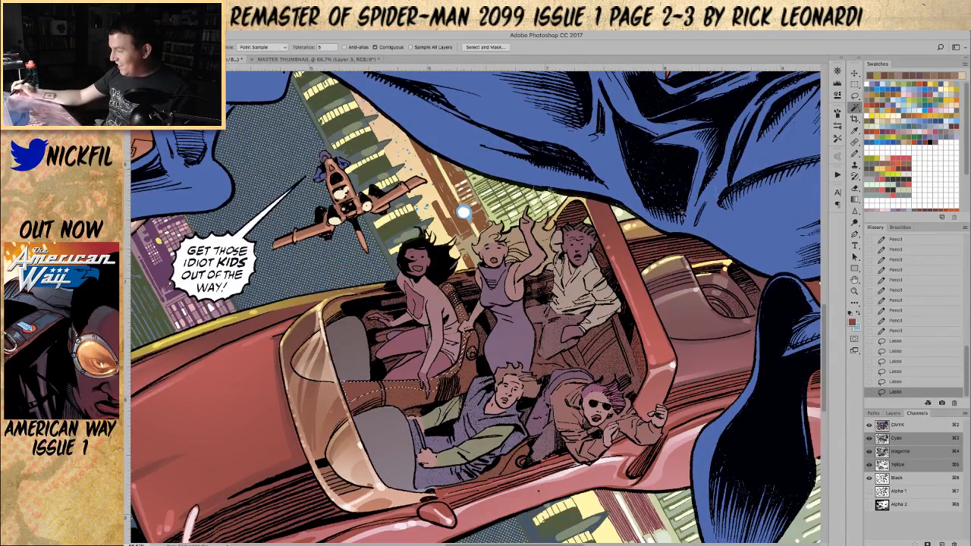
pyautogui.click(646, 363)
pyautogui.click(855, 95)
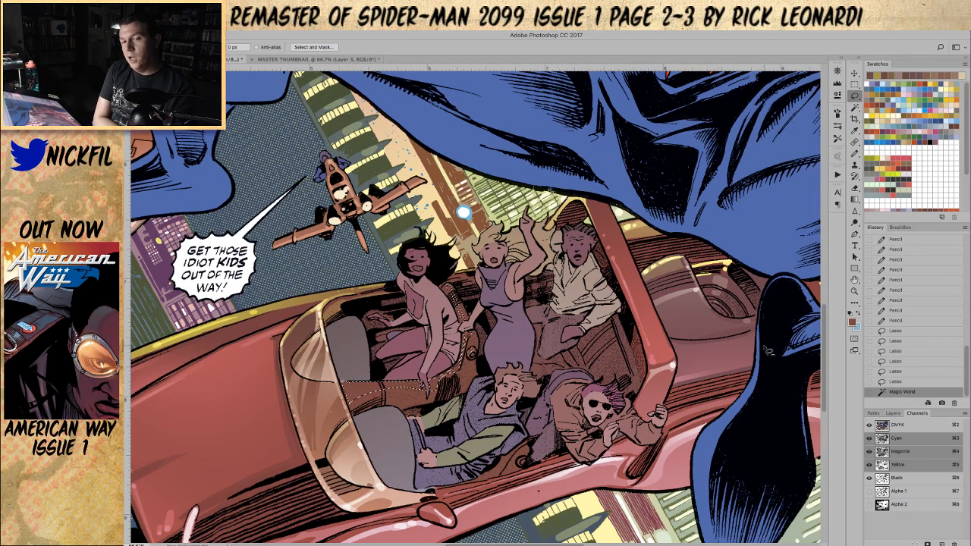
# - Lighten the selected seat panel areas with Screen gradients at 100% opacity
pyautogui.click(854, 200)
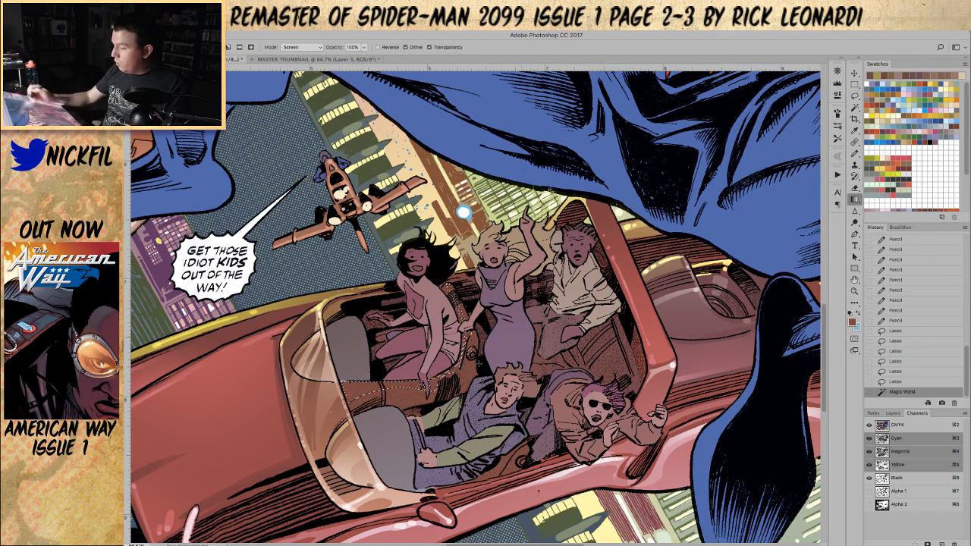
pyautogui.click(300, 49)
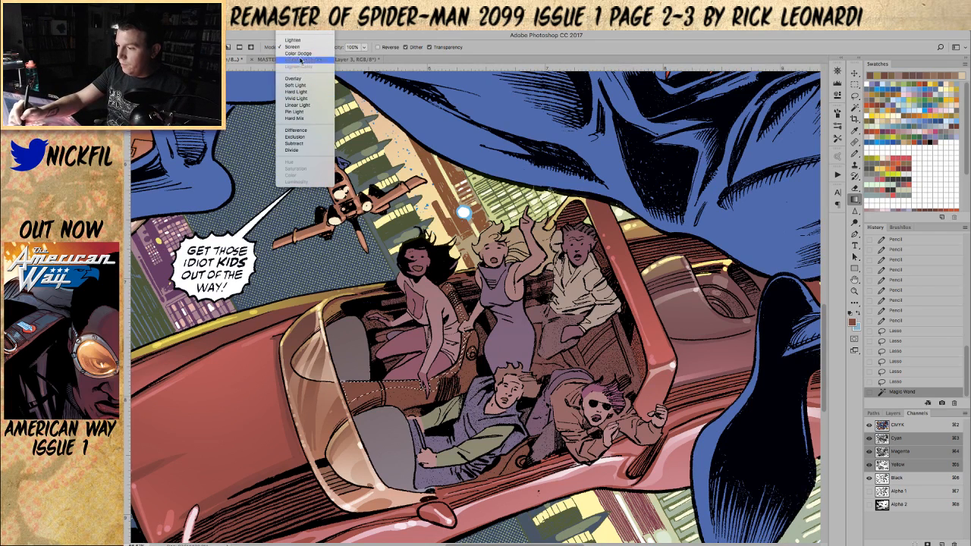
pyautogui.click(300, 47)
pyautogui.moveTo(491, 520); pyautogui.dragTo(468, 480)
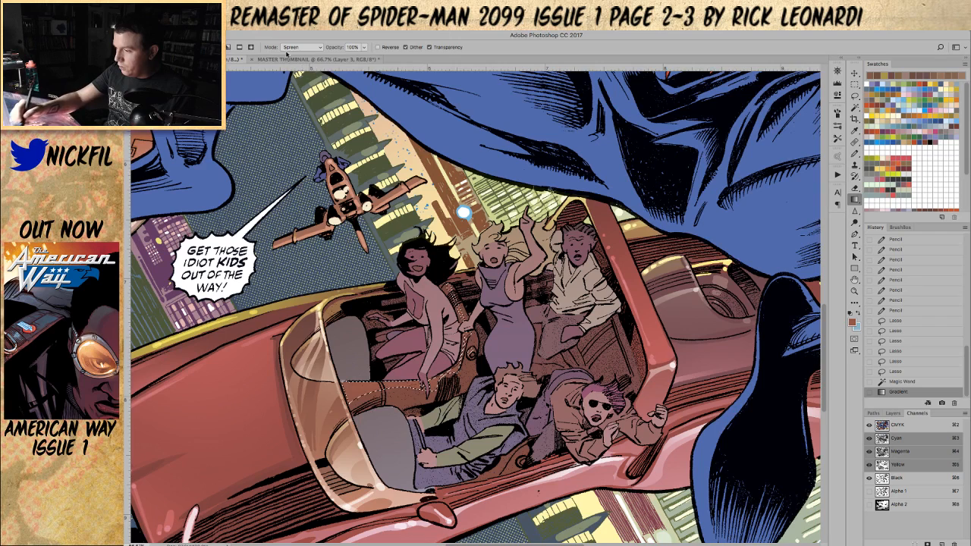
pyautogui.moveTo(443, 256); pyautogui.dragTo(453, 298)
# - Rework the seat panel selection with the Lasso, add another Screen gradient, and deselect
pyautogui.press('l')
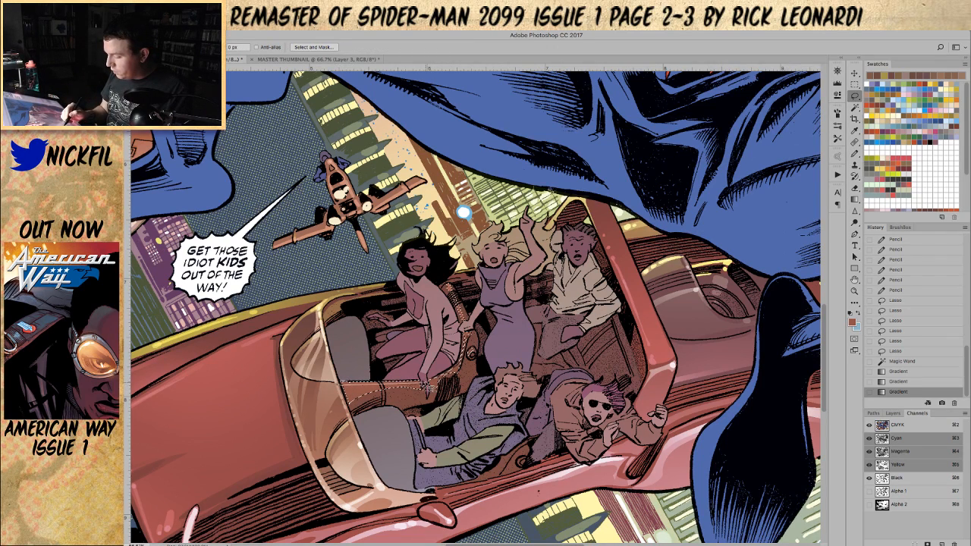
pyautogui.moveTo(427, 385)
pyautogui.mouseDown()
pyautogui.moveTo(381, 361)
pyautogui.moveTo(336, 385)
pyautogui.mouseUp()
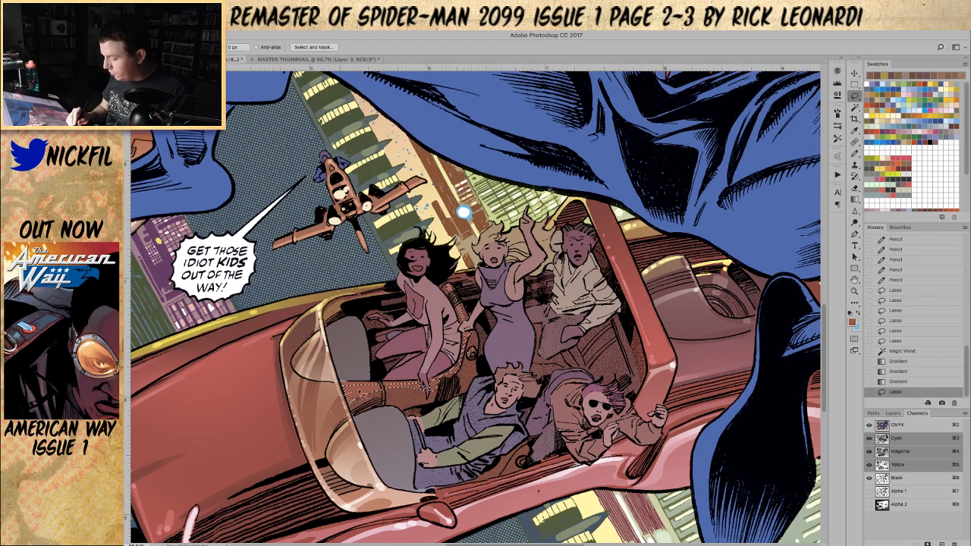
pyautogui.moveTo(383, 393)
pyautogui.mouseDown()
pyautogui.moveTo(449, 387)
pyautogui.moveTo(322, 422)
pyautogui.moveTo(324, 413)
pyautogui.mouseUp()
pyautogui.moveTo(455, 369)
pyautogui.mouseDown()
pyautogui.moveTo(445, 387)
pyautogui.moveTo(458, 384)
pyautogui.moveTo(474, 355)
pyautogui.moveTo(460, 363)
pyautogui.mouseUp()
pyautogui.press('g')
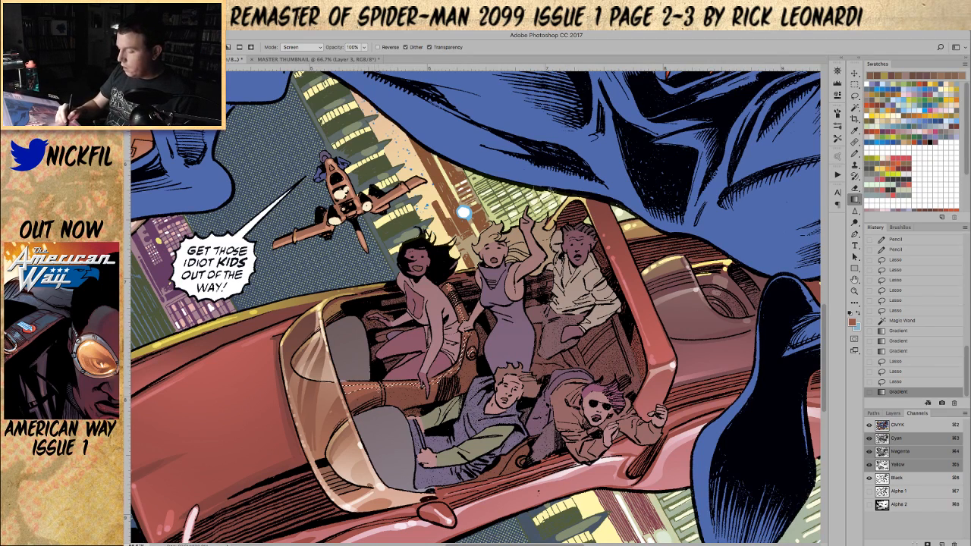
pyautogui.hotkey('ctrl', 'd')
# - Add light orange Pencil highlights along the seat panel's edge and its curved end beside the dark-haired woman
pyautogui.press('b')
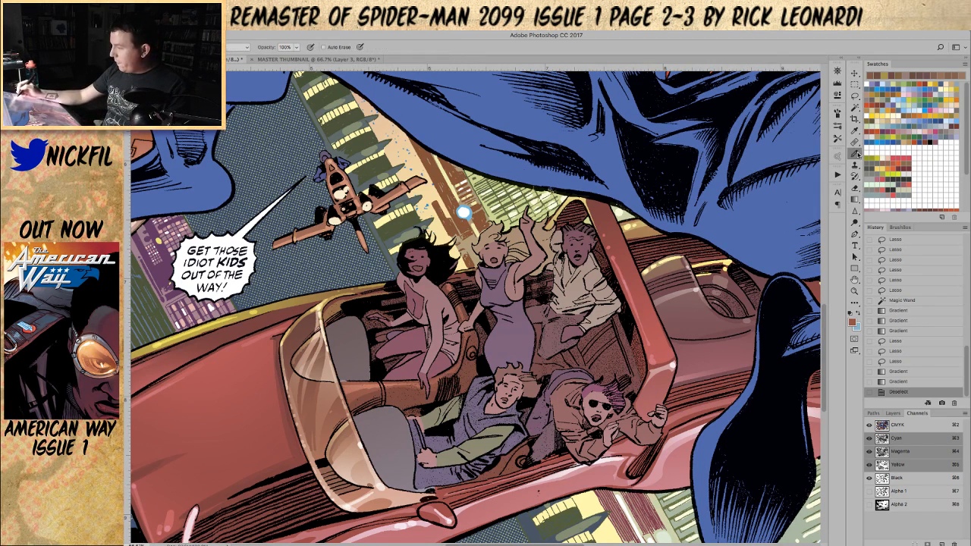
pyautogui.keyDown('alt'); pyautogui.click(378, 385); pyautogui.keyUp('alt')
pyautogui.click(387, 377)
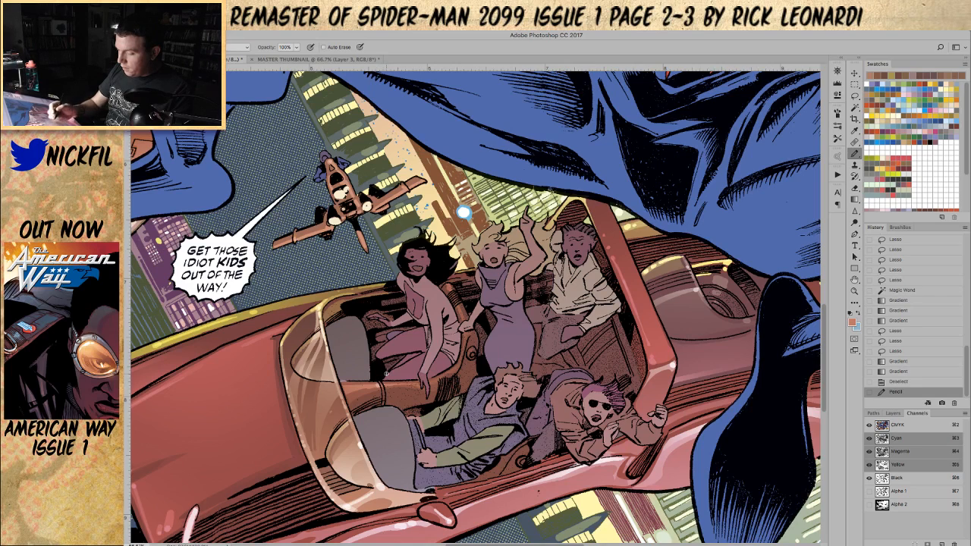
pyautogui.click(470, 346)
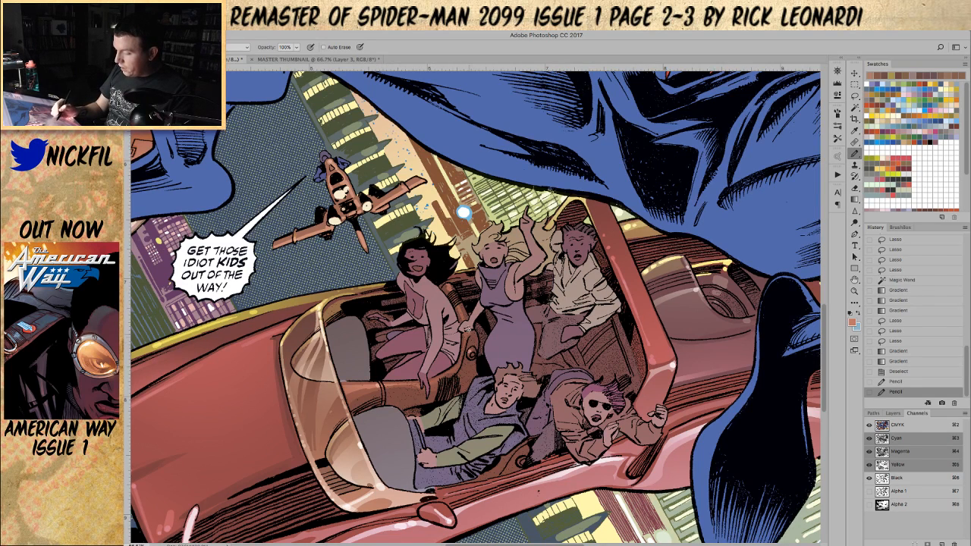
pyautogui.click(449, 299)
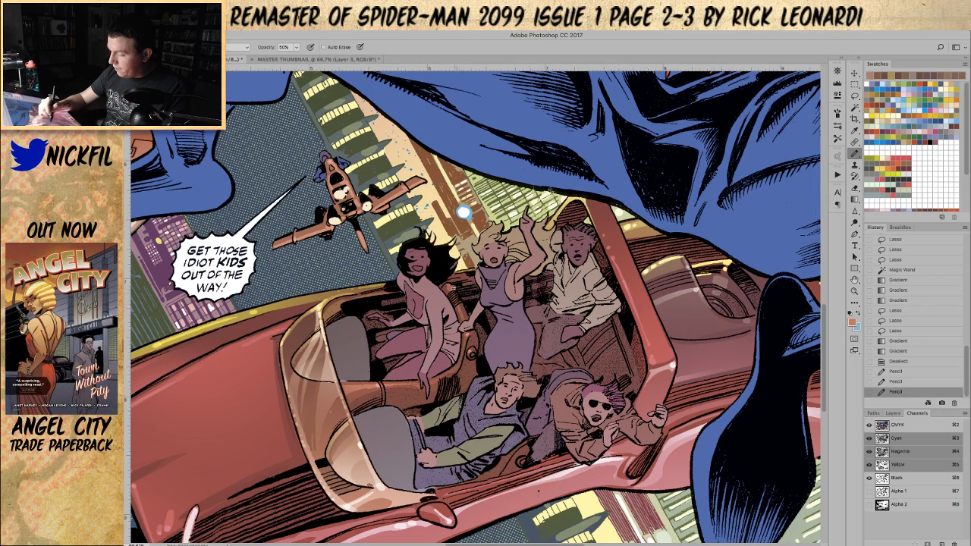
# - Undo the last highlight stroke and add softer Pencil highlights to the seat panel at 30% opacity
pyautogui.click(453, 285)
pyautogui.press('super+z')
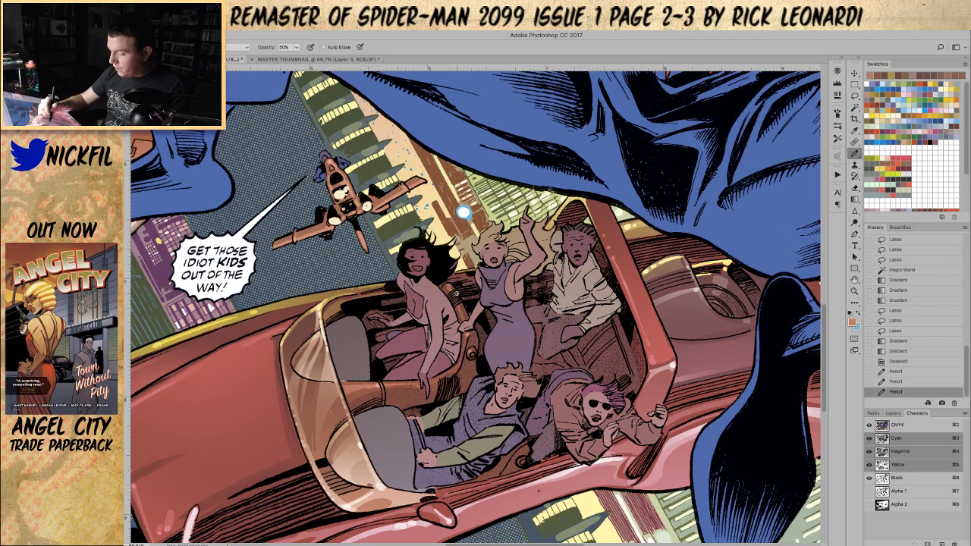
pyautogui.click(463, 213)
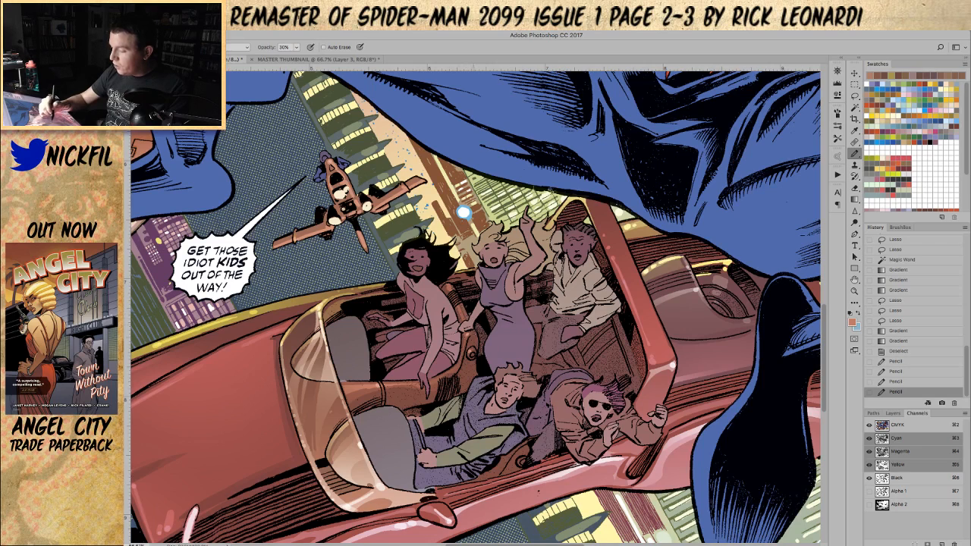
pyautogui.click(463, 213)
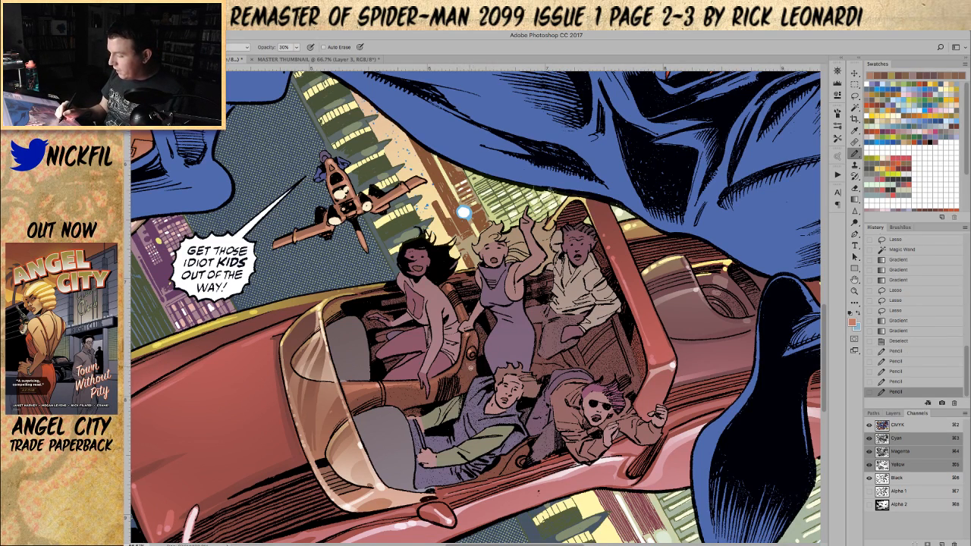
pyautogui.click(464, 213)
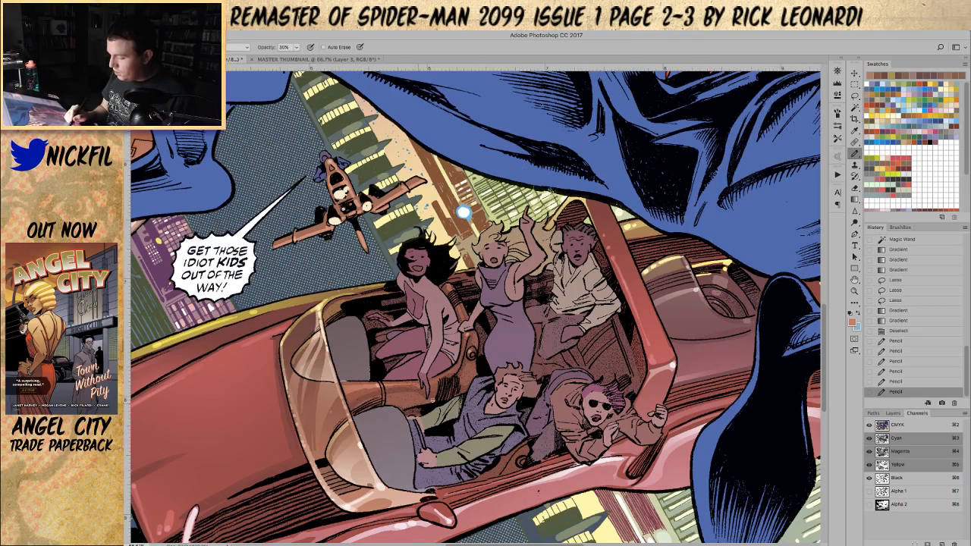
pyautogui.click(414, 396)
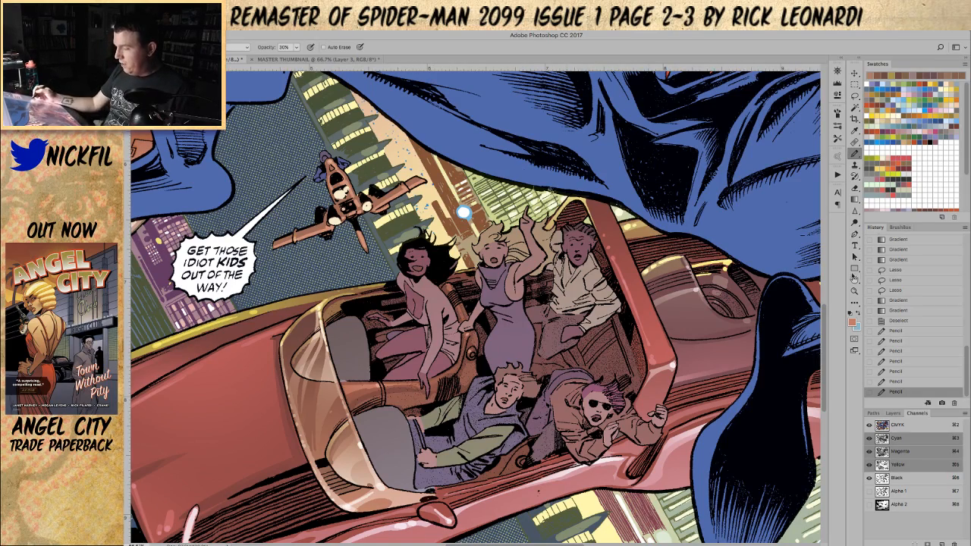
# - Review the car interior within the whole spread and return to a close look at the passengers
pyautogui.click(853, 280)
pyautogui.moveTo(534, 406); pyautogui.dragTo(481, 375)
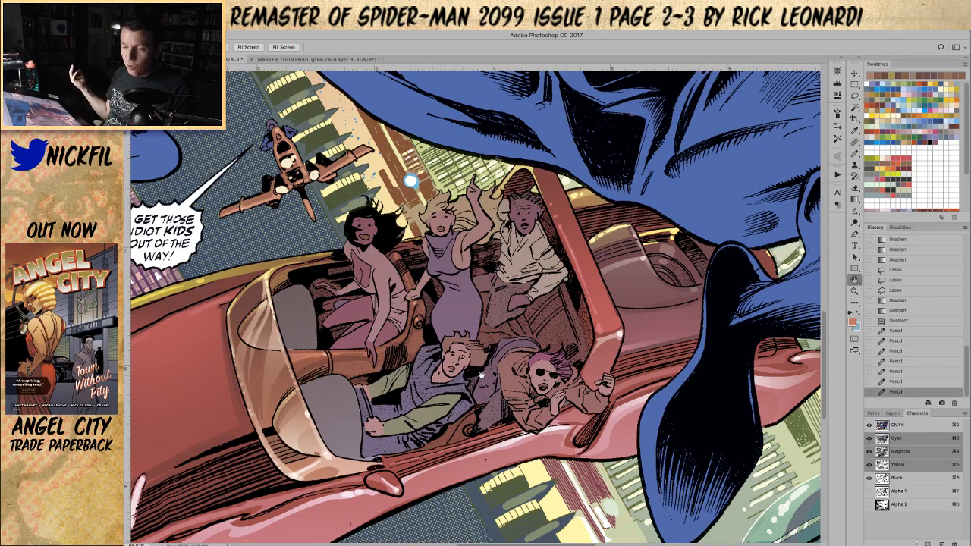
pyautogui.hotkey('ctrl', '0')
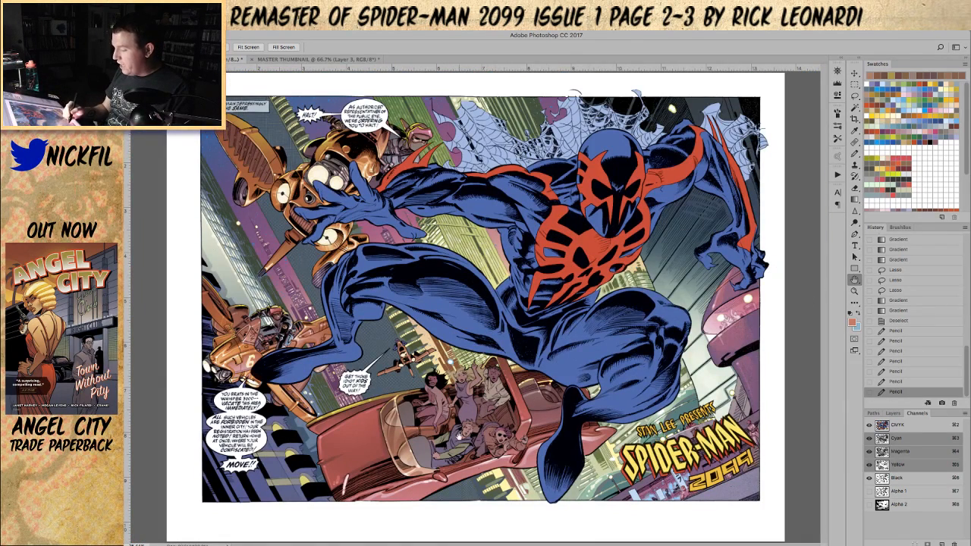
pyautogui.click(853, 290)
pyautogui.moveTo(362, 381); pyautogui.dragTo(517, 471)
pyautogui.press('h')
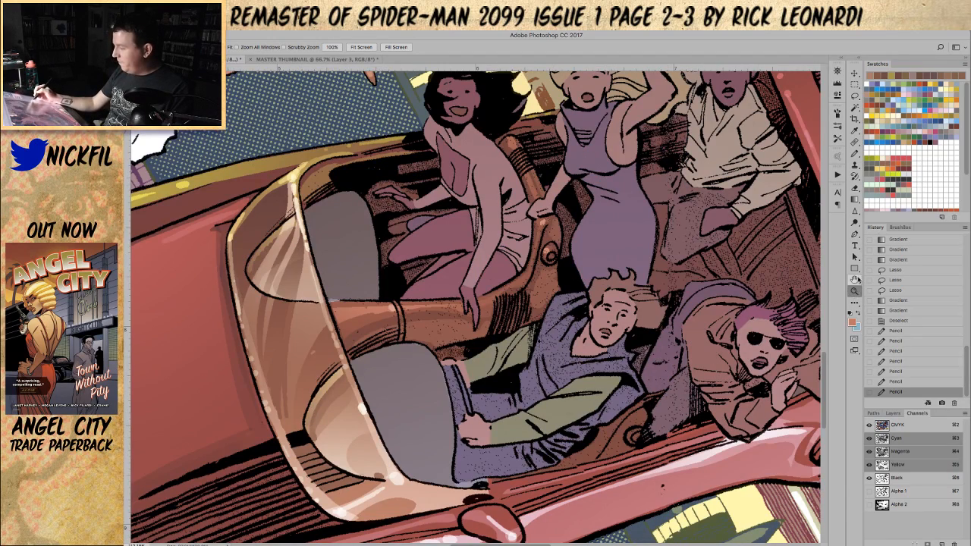
pyautogui.moveTo(569, 315); pyautogui.dragTo(430, 387)
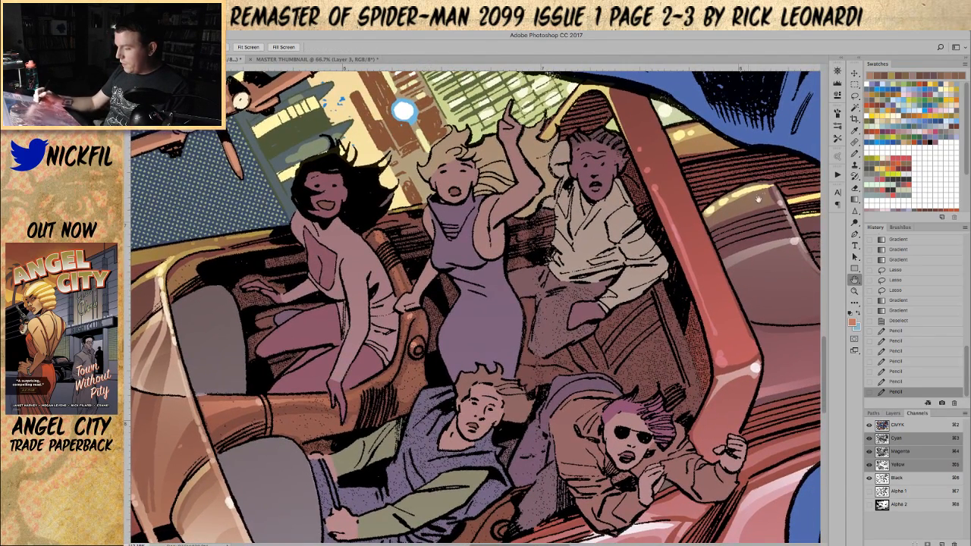
# - Set the Pencil to 100% opacity and start lightening the rear seat beside the man in the pale shirt with orange-brown
pyautogui.click(854, 154)
pyautogui.press('0')
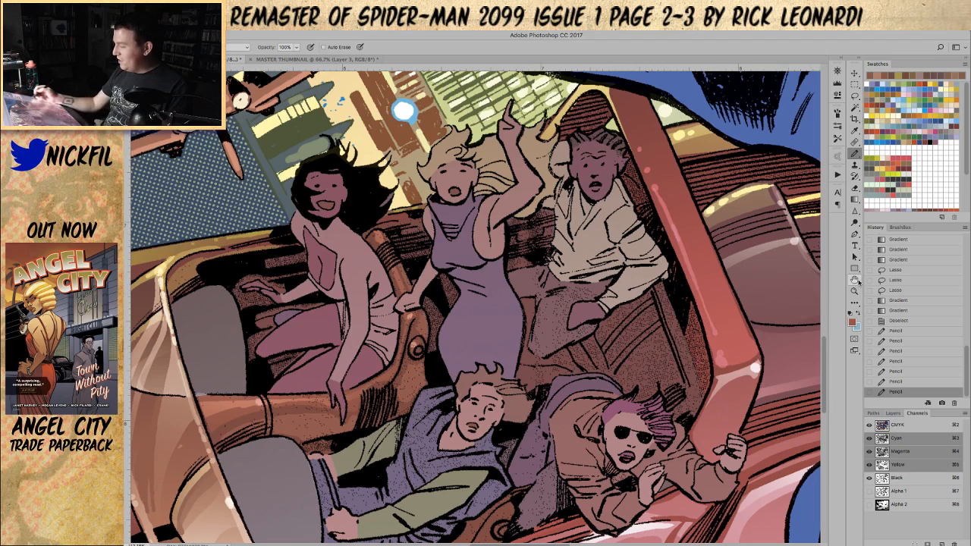
pyautogui.click(854, 280)
pyautogui.moveTo(650, 350); pyautogui.dragTo(550, 338)
pyautogui.press('b')
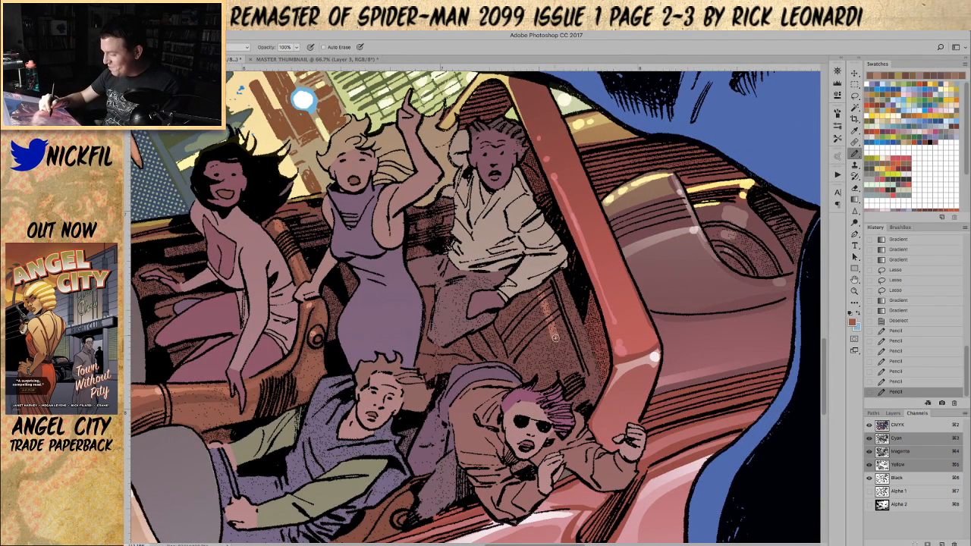
pyautogui.moveTo(540, 296); pyautogui.dragTo(540, 291)
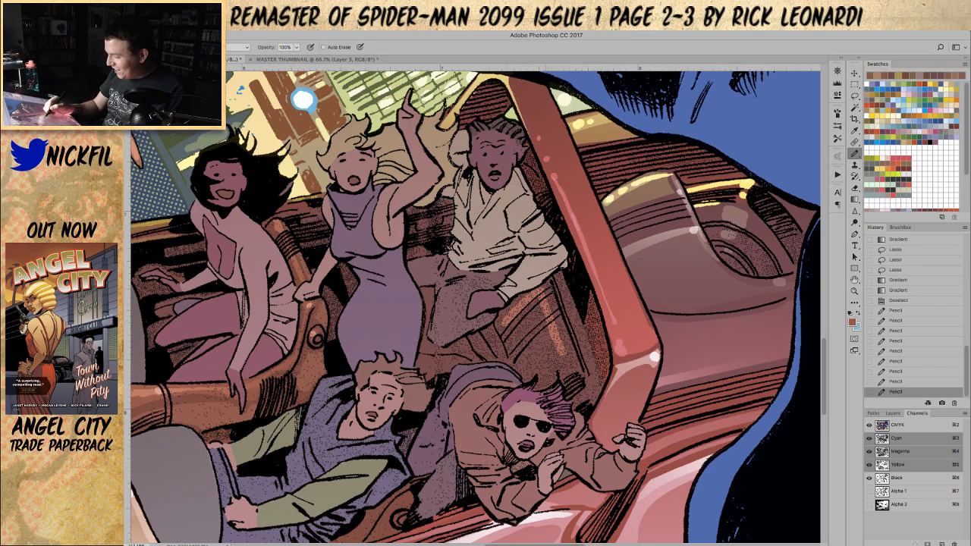
# - Undo a stray stroke and build up orange-brown Pencil highlights across the ribs and edge of the rear seat
pyautogui.moveTo(507, 332); pyautogui.dragTo(543, 297)
pyautogui.press('super+z')
pyautogui.moveTo(511, 328)
pyautogui.mouseDown()
pyautogui.moveTo(547, 293)
pyautogui.moveTo(528, 326)
pyautogui.moveTo(548, 314)
pyautogui.mouseUp()
pyautogui.moveTo(516, 355)
pyautogui.mouseDown()
pyautogui.moveTo(557, 330)
pyautogui.moveTo(533, 368)
pyautogui.moveTo(562, 352)
pyautogui.moveTo(540, 378)
pyautogui.moveTo(562, 355)
pyautogui.moveTo(563, 371)
pyautogui.moveTo(554, 322)
pyautogui.mouseUp()
pyautogui.moveTo(548, 299); pyautogui.dragTo(592, 371)
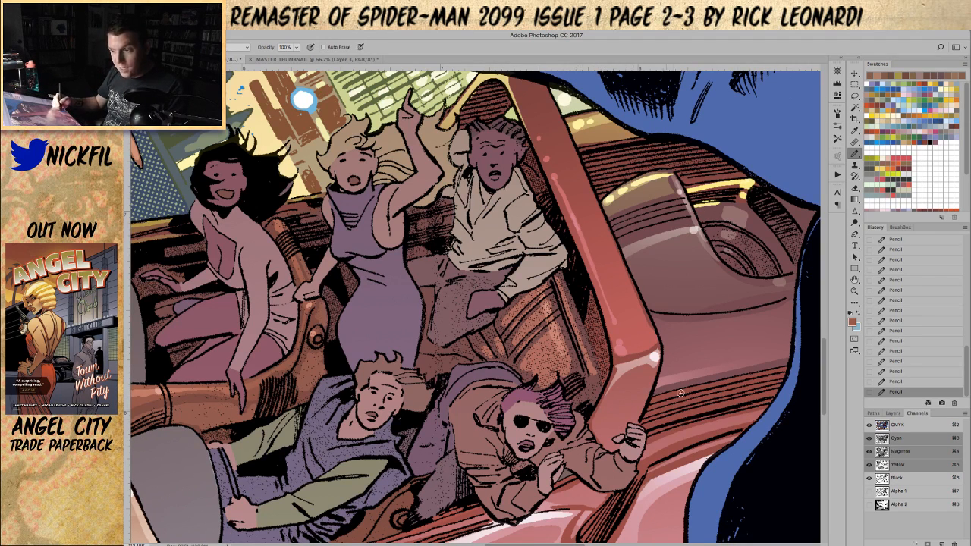
pyautogui.click(855, 290)
pyautogui.keyDown('alt'); pyautogui.click(589, 363); pyautogui.keyUp('alt')
pyautogui.click(856, 153)
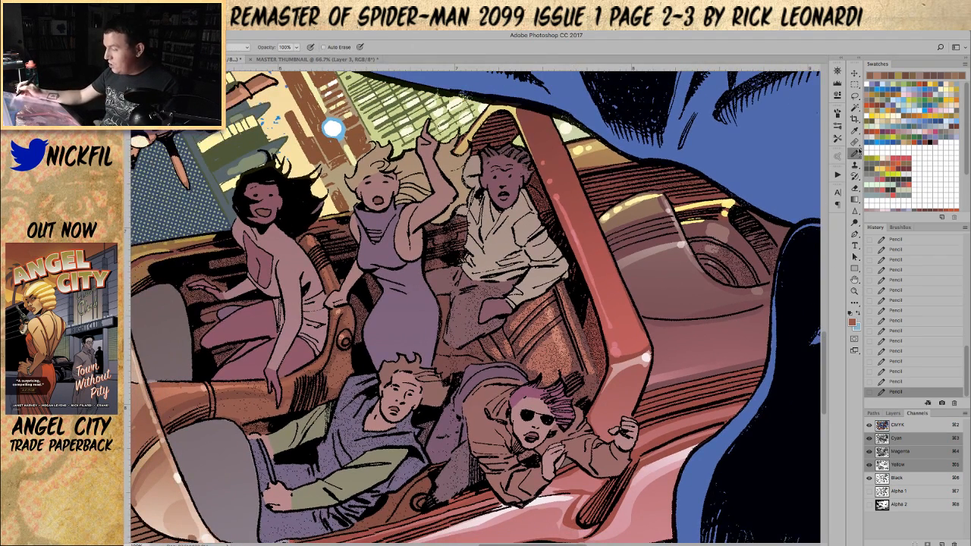
# - Adjust the Pencil's blending mode and set its opacity to 50%
pyautogui.click(241, 47)
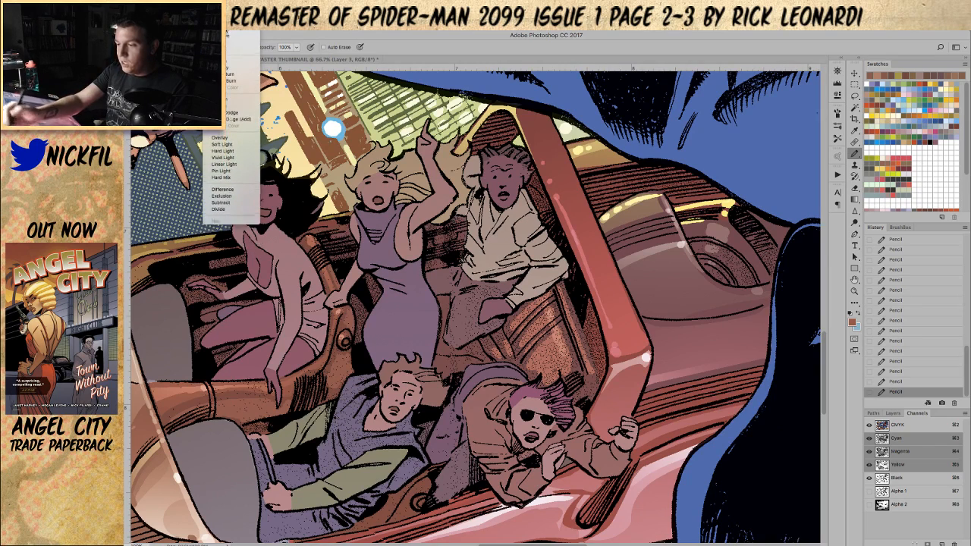
pyautogui.click(239, 44)
pyautogui.press('5')
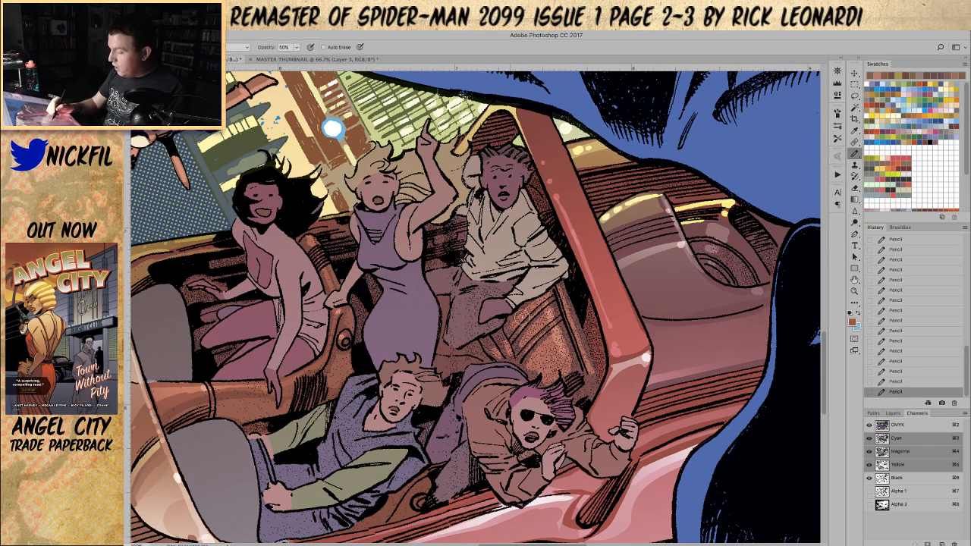
pyautogui.press('0')
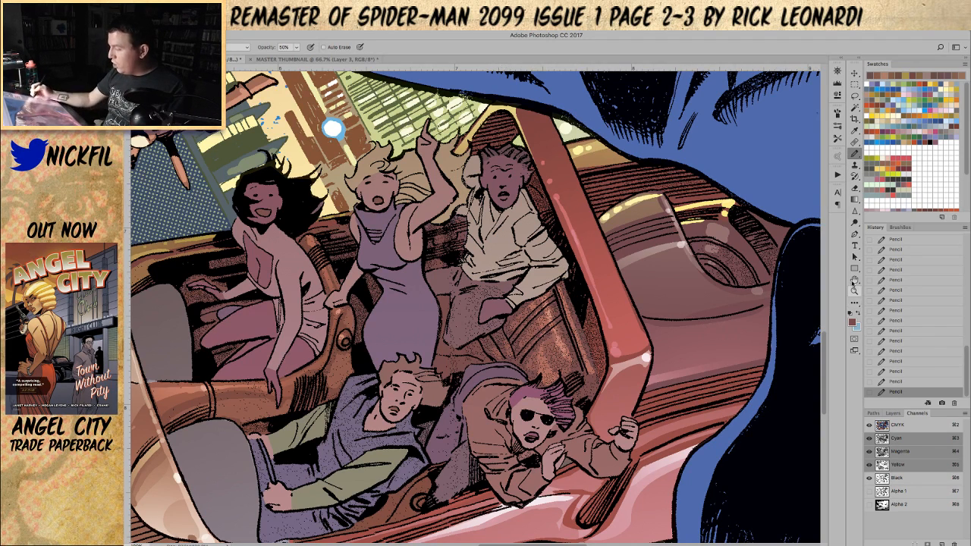
pyautogui.press('space')
pyautogui.moveTo(520, 362); pyautogui.dragTo(470, 399)
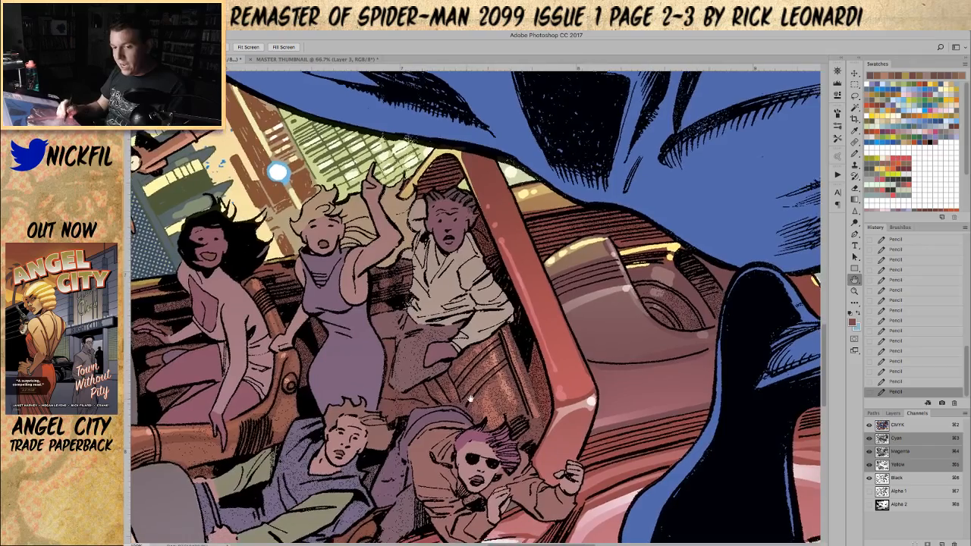
pyautogui.click(856, 291)
pyautogui.keyDown('alt'); pyautogui.click(445, 409); pyautogui.keyUp('alt')
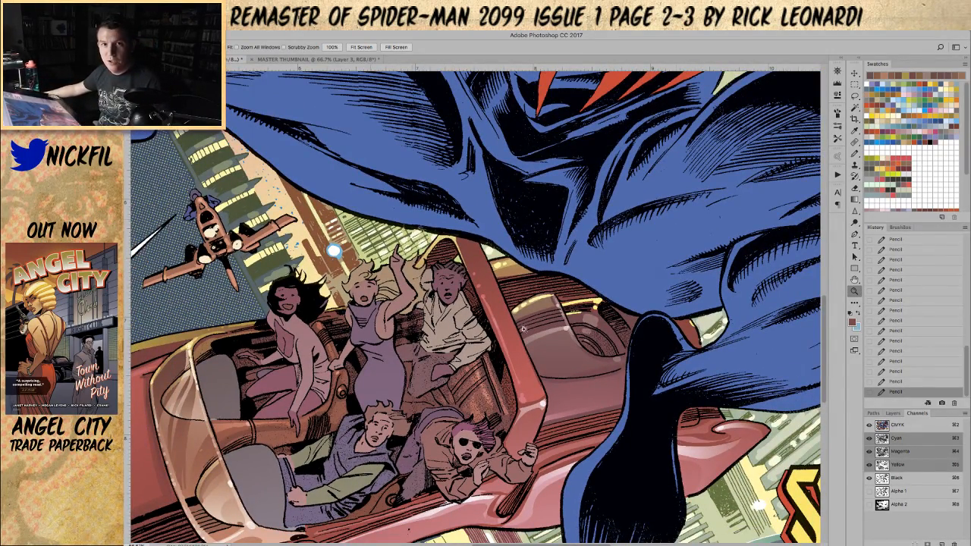
# - Bring up the Twitch chat window, check the latest chatter's profile card and put the chat away again
pyautogui.moveTo(15, 156); pyautogui.dragTo(267, 97)
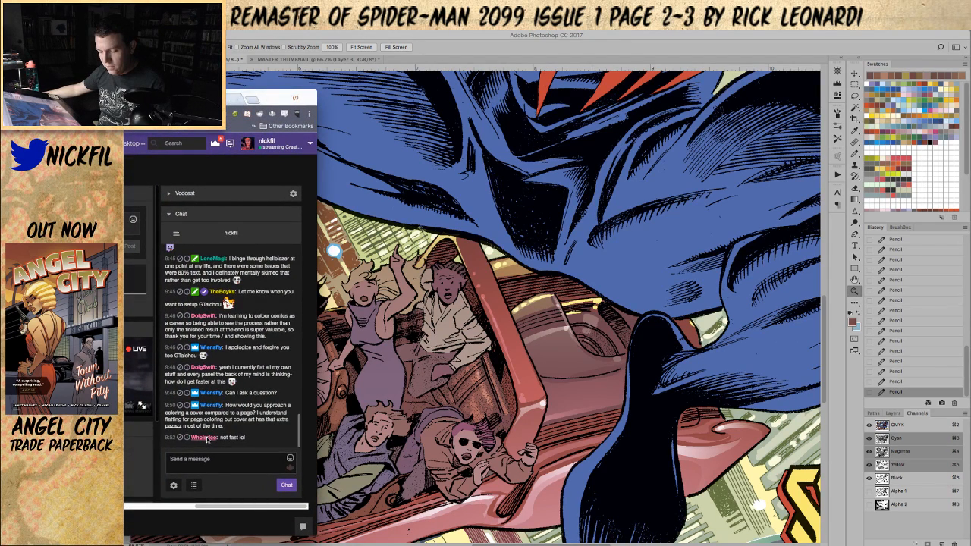
pyautogui.click(212, 438)
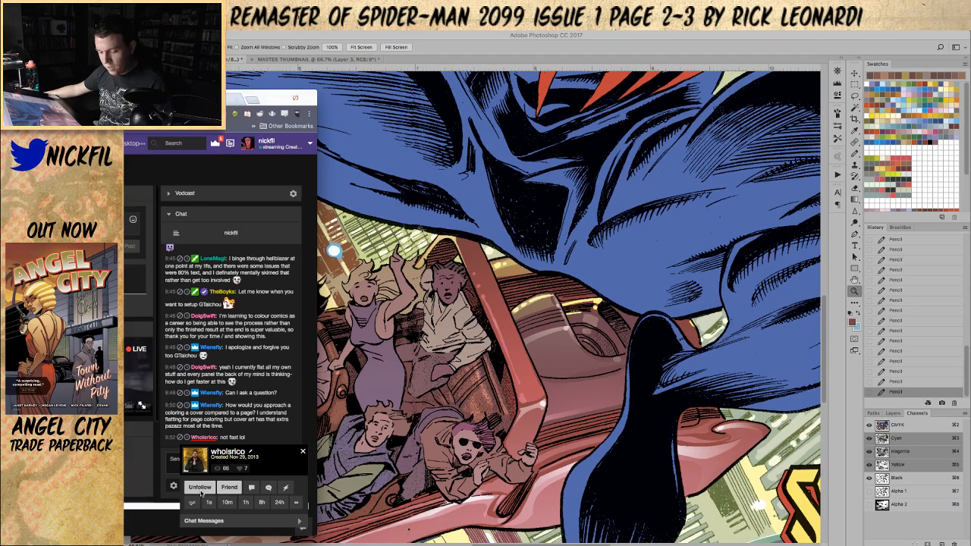
pyautogui.click(303, 453)
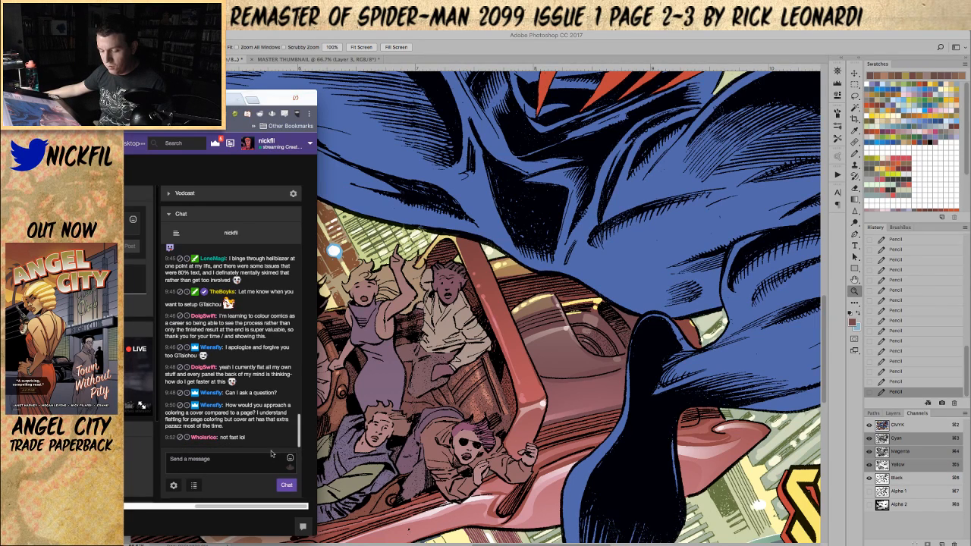
pyautogui.moveTo(266, 99); pyautogui.dragTo(45, 68)
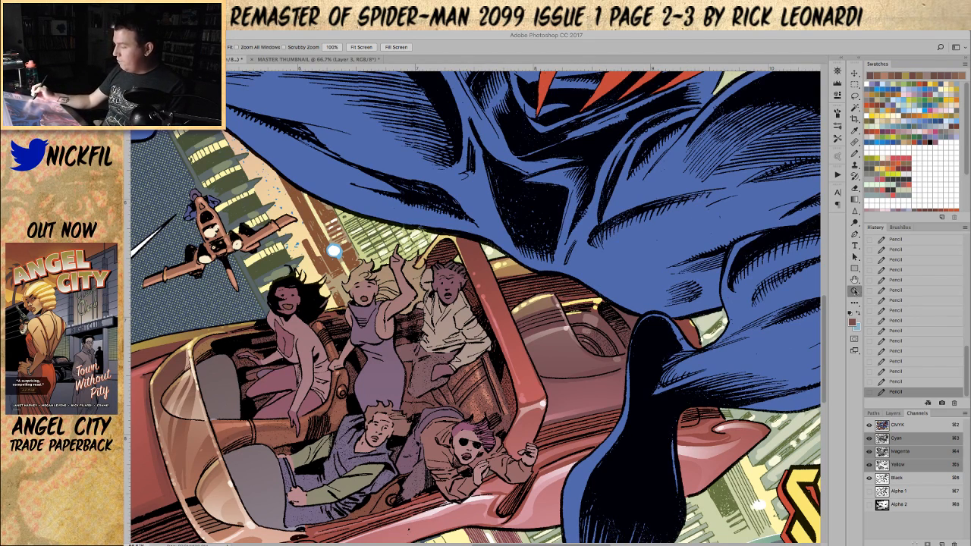
# - Outline the grey front seat back beside the dark-haired woman with the Lasso, discarding the first selection
pyautogui.click(855, 292)
pyautogui.keyDown('alt'); pyautogui.click(453, 407); pyautogui.keyUp('alt')
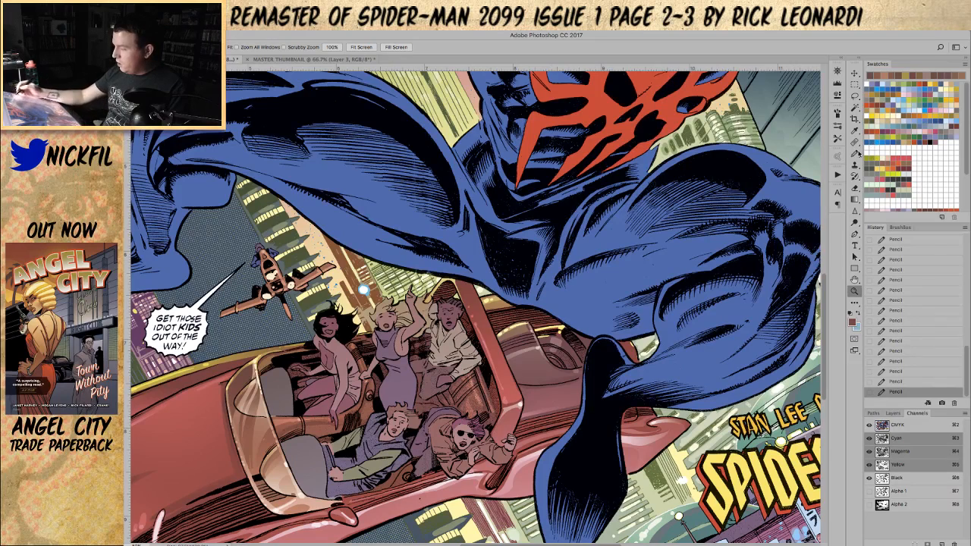
pyautogui.press('b')
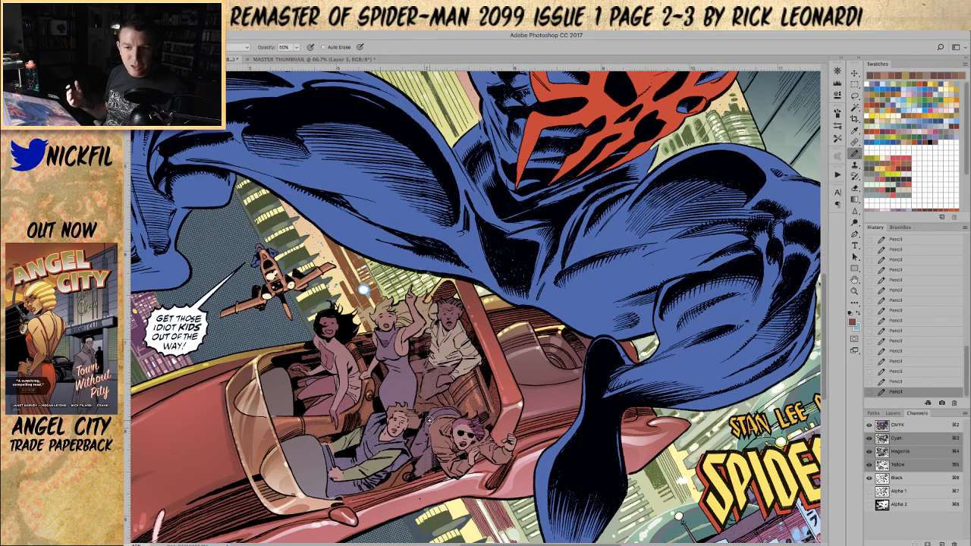
pyautogui.moveTo(644, 412); pyautogui.dragTo(688, 392)
pyautogui.click(855, 97)
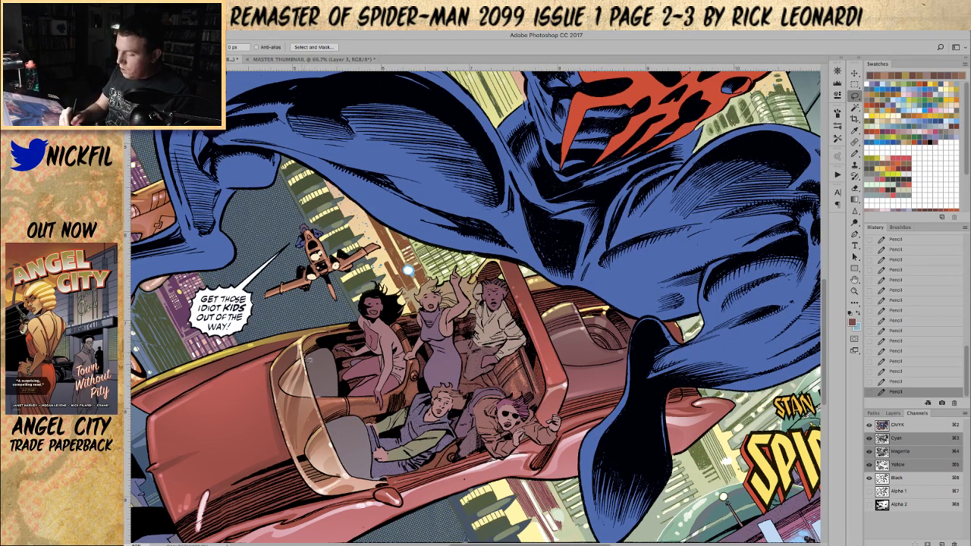
pyautogui.moveTo(337, 398)
pyautogui.mouseDown()
pyautogui.moveTo(340, 370)
pyautogui.moveTo(315, 356)
pyautogui.moveTo(318, 390)
pyautogui.mouseUp()
pyautogui.hotkey('ctrl', 'd')
pyautogui.press('z')
pyautogui.press('l')
pyautogui.moveTo(311, 365)
pyautogui.mouseDown()
pyautogui.moveTo(333, 357)
pyautogui.moveTo(341, 402)
pyautogui.moveTo(319, 399)
pyautogui.moveTo(309, 372)
pyautogui.moveTo(339, 376)
pyautogui.moveTo(344, 360)
pyautogui.mouseUp()
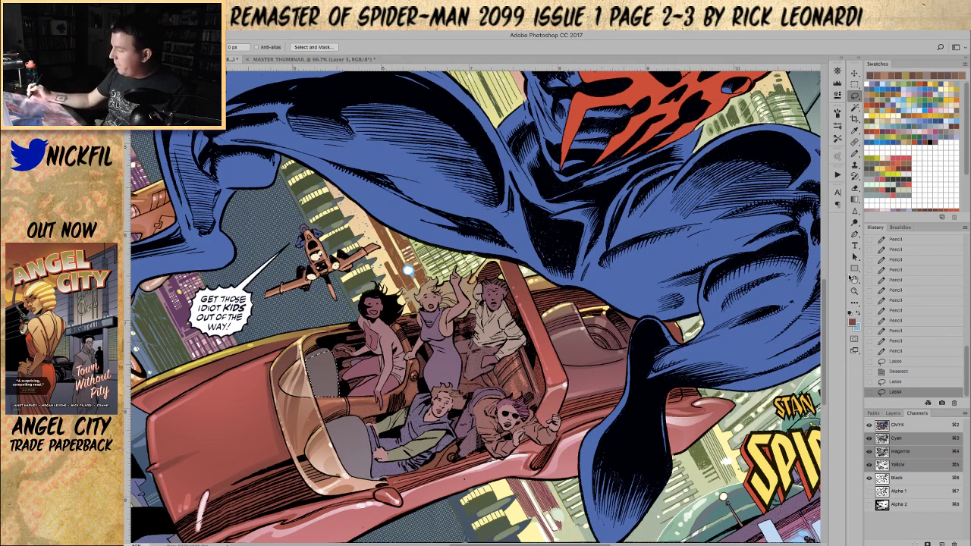
# - Darken the selected seat back with a Multiply gradient at 100% opacity, undoing the first pass and redrawing it
pyautogui.click(855, 199)
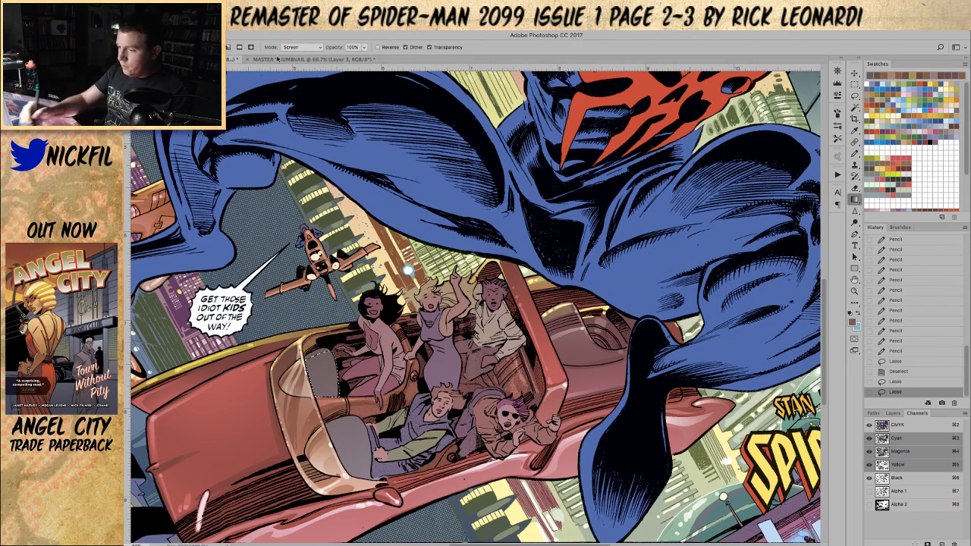
pyautogui.click(301, 47)
pyautogui.click(302, 46)
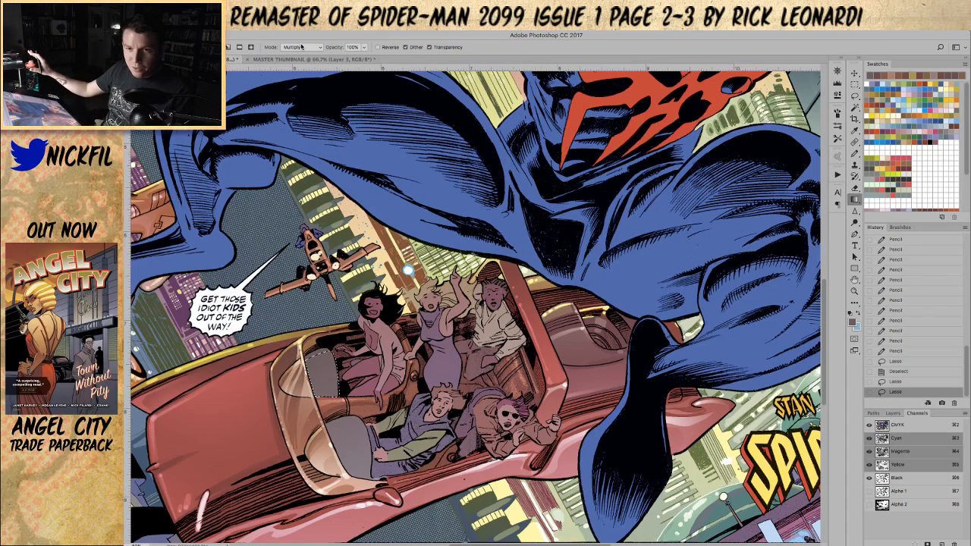
pyautogui.moveTo(319, 336); pyautogui.dragTo(327, 416)
pyautogui.hotkey('ctrl', 'z')
pyautogui.moveTo(316, 326); pyautogui.dragTo(324, 402)
# - Check the shaded seat back within the whole spread and return to a close look at the car
pyautogui.press('z')
pyautogui.keyDown('alt'); pyautogui.click(525, 427); pyautogui.keyUp('alt')
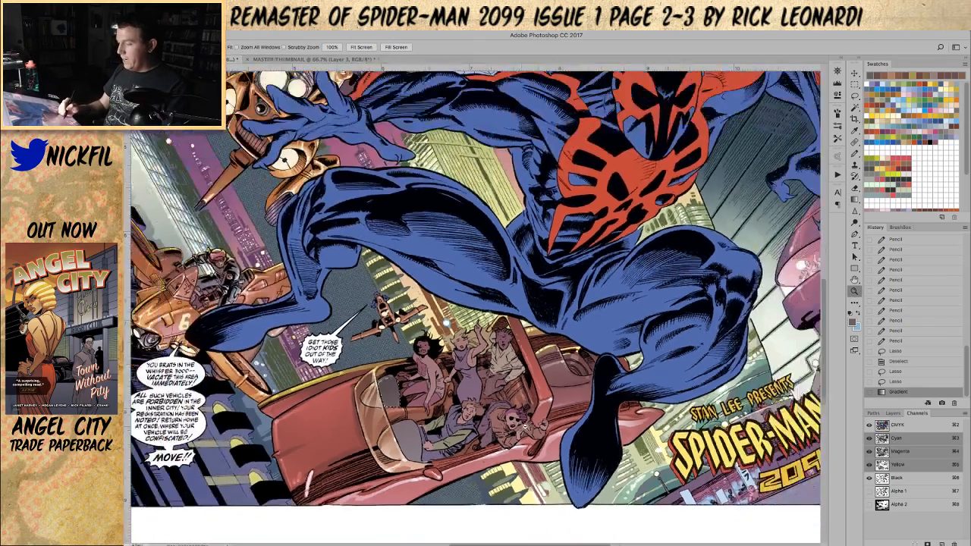
pyautogui.keyDown('alt'); pyautogui.click(525, 427); pyautogui.keyUp('alt')
pyautogui.keyDown('alt'); pyautogui.click(525, 427); pyautogui.keyUp('alt')
pyautogui.keyDown('alt'); pyautogui.click(525, 429); pyautogui.keyUp('alt')
pyautogui.keyDown('alt'); pyautogui.click(525, 446); pyautogui.keyUp('alt')
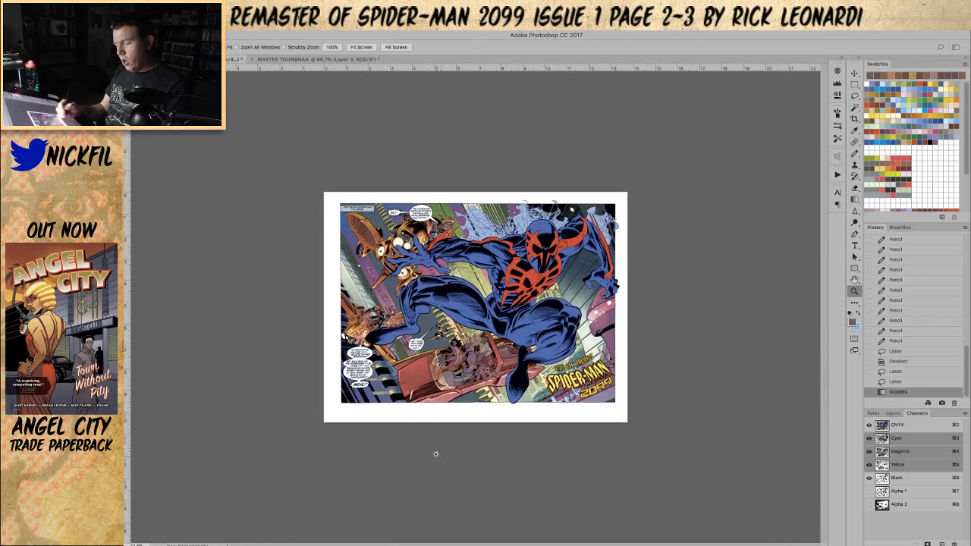
pyautogui.click(436, 376)
pyautogui.click(436, 377)
pyautogui.click(436, 378)
pyautogui.click(437, 379)
pyautogui.click(437, 379)
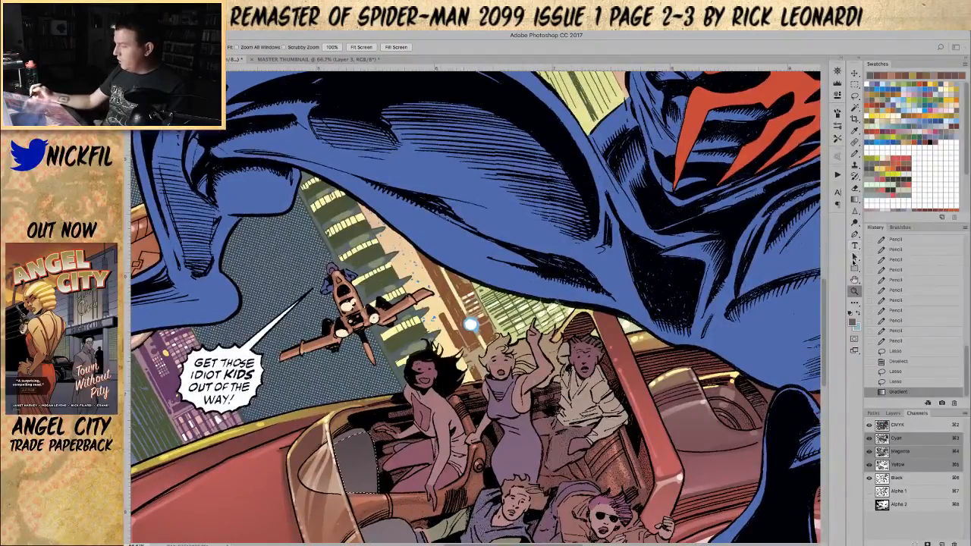
pyautogui.click(855, 279)
pyautogui.moveTo(385, 423); pyautogui.dragTo(399, 329)
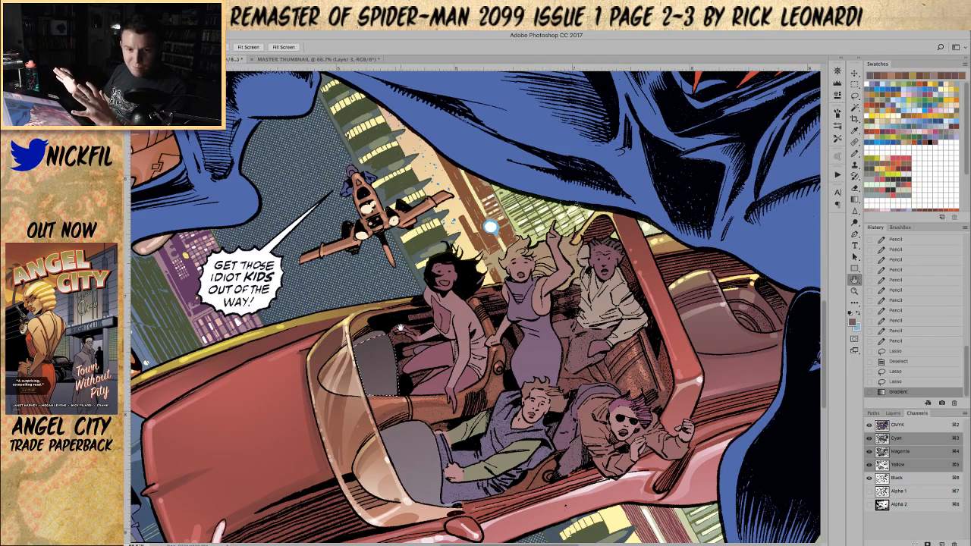
# - Deselect the seat back, set the Pencil to 100% opacity and sample yellow from the car's trim
pyautogui.moveTo(531, 397); pyautogui.dragTo(518, 350)
pyautogui.press('b')
pyautogui.press('super+d')
pyautogui.keyDown('alt'); pyautogui.click(315, 302); pyautogui.keyUp('alt')
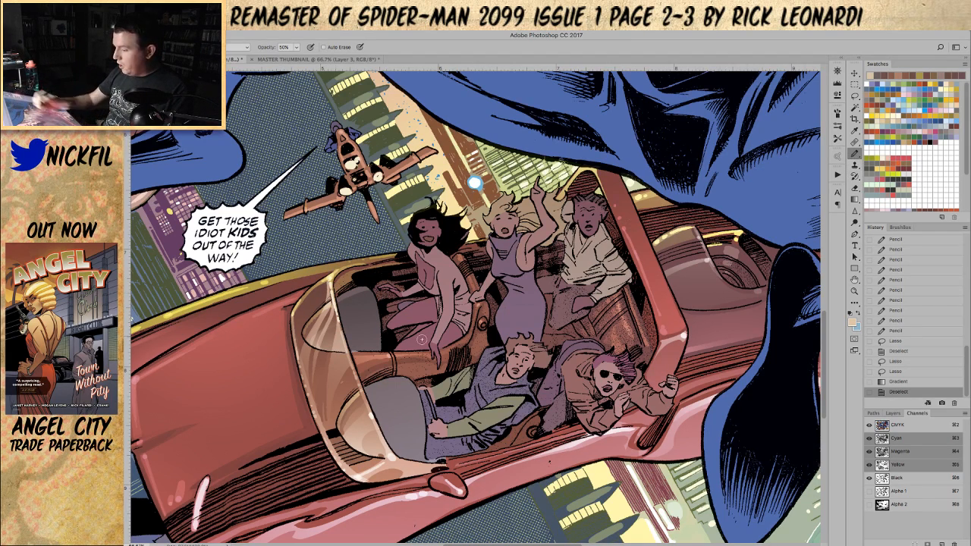
pyautogui.keyDown('alt'); pyautogui.click(361, 288); pyautogui.keyUp('alt')
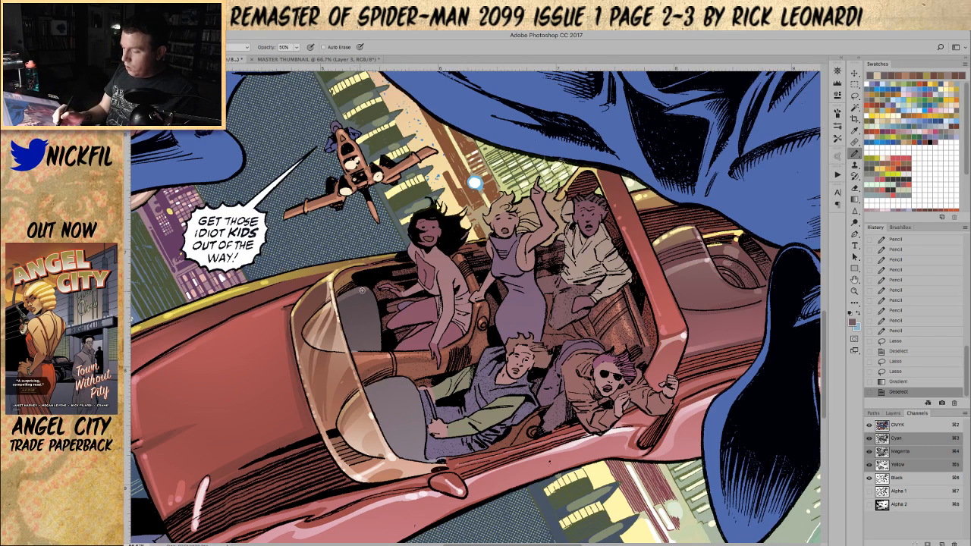
pyautogui.press('0')
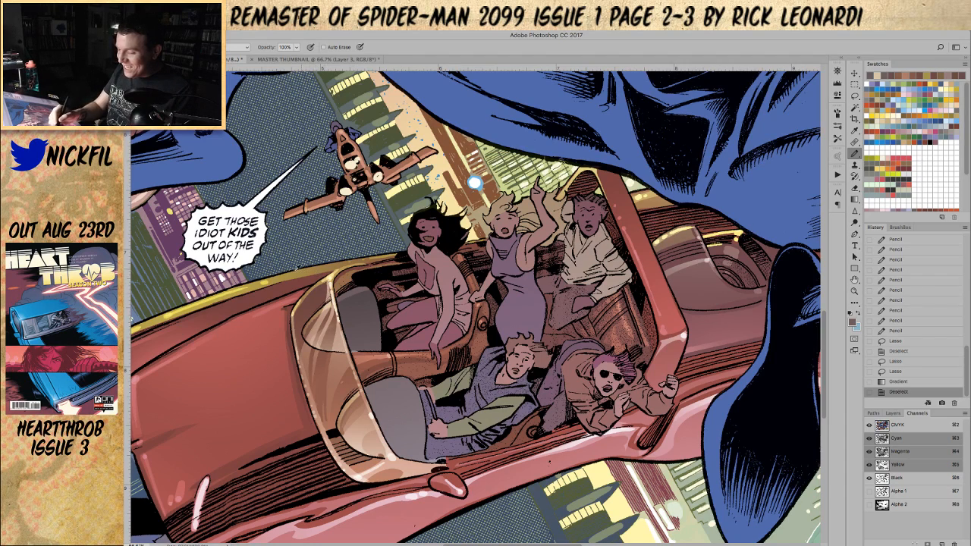
pyautogui.keyDown('alt'); pyautogui.click(216, 294); pyautogui.keyUp('alt')
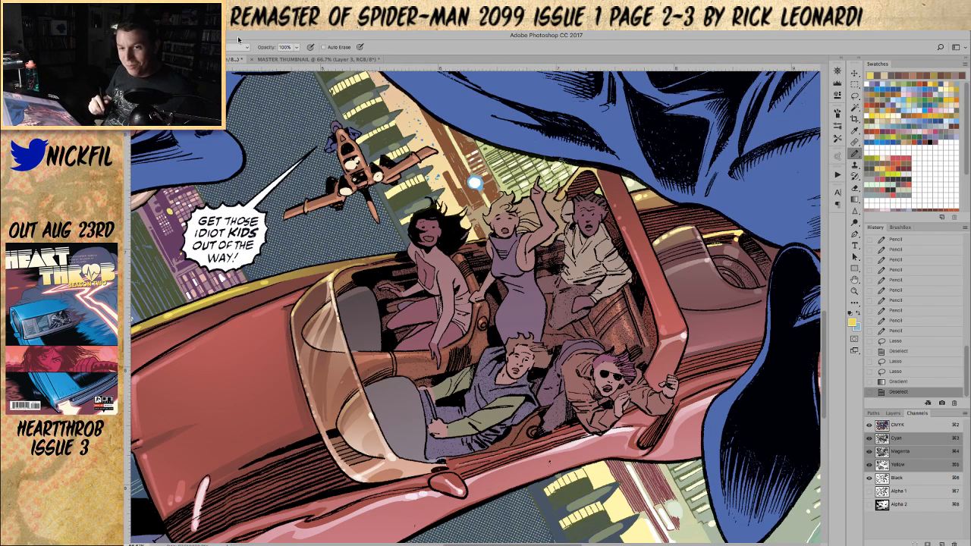
# - Sample light yellow from the car's trim and add Pencil highlights along the shaded seat back's upper edge at 50% opacity
pyautogui.press('z')
pyautogui.keyDown('alt'); pyautogui.click(435, 402); pyautogui.keyUp('alt')
pyautogui.keyDown('alt'); pyautogui.click(434, 402); pyautogui.keyUp('alt')
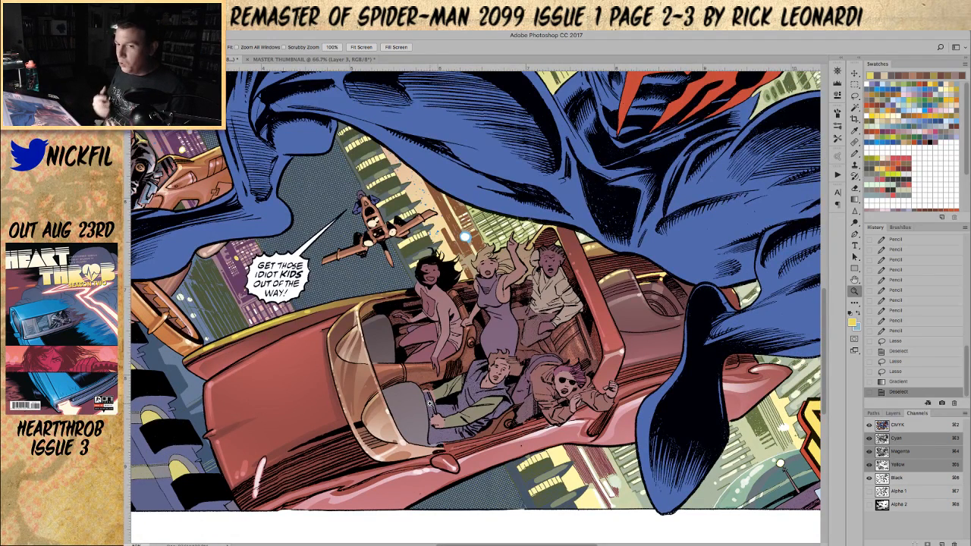
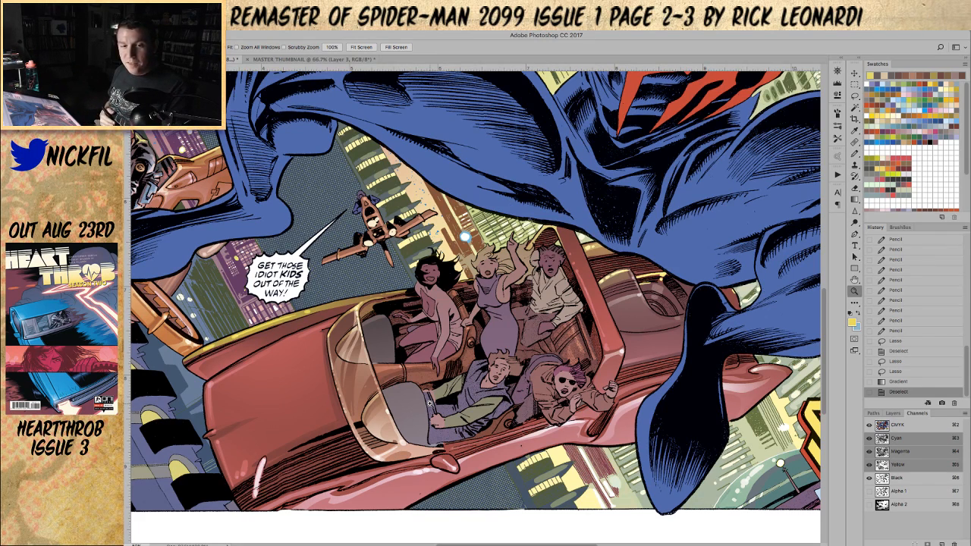
pyautogui.press('h')
pyautogui.moveTo(478, 365); pyautogui.dragTo(462, 381)
pyautogui.click(855, 152)
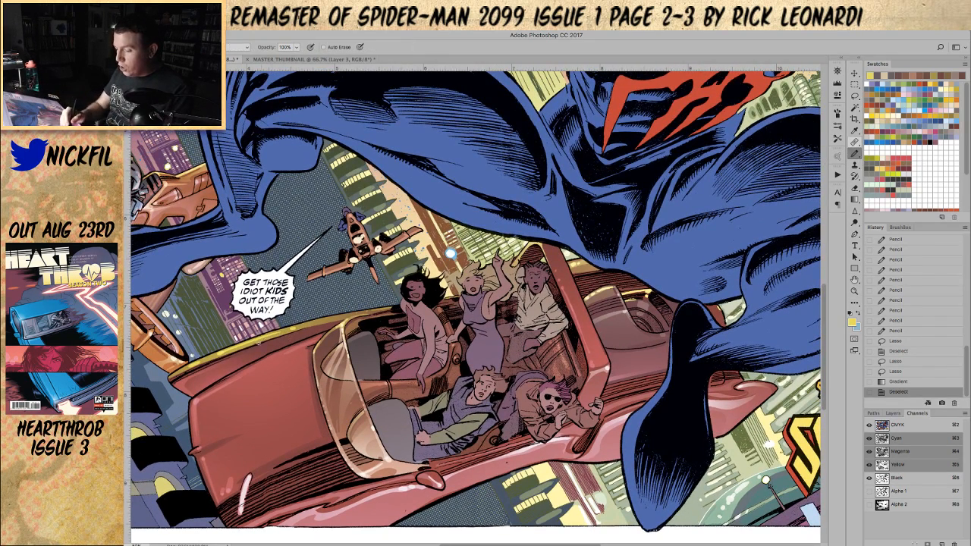
pyautogui.keyDown('alt'); pyautogui.click(222, 351); pyautogui.keyUp('alt')
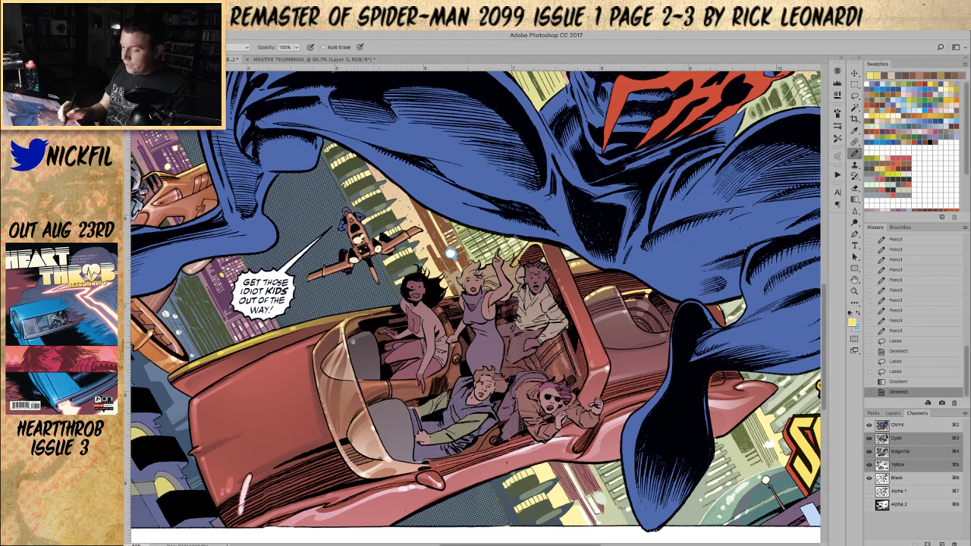
pyautogui.press('5')
pyautogui.moveTo(351, 338)
pyautogui.mouseDown()
pyautogui.moveTo(376, 322)
pyautogui.moveTo(361, 334)
pyautogui.mouseUp()
pyautogui.moveTo(364, 333); pyautogui.dragTo(372, 329)
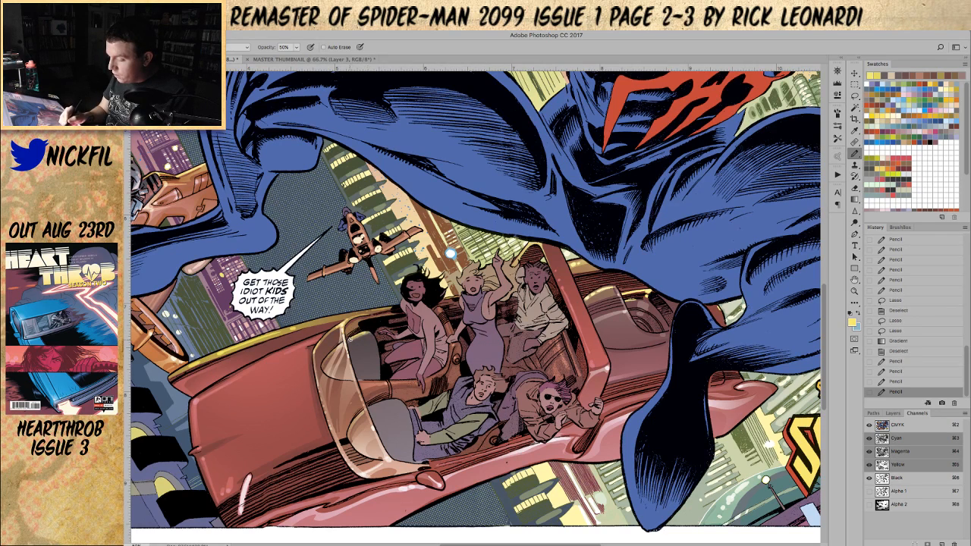
# - Lasso the grey seat back beside the man in the vest, shade it with two Multiply gradients in sampled grey, and deselect it
pyautogui.press('l')
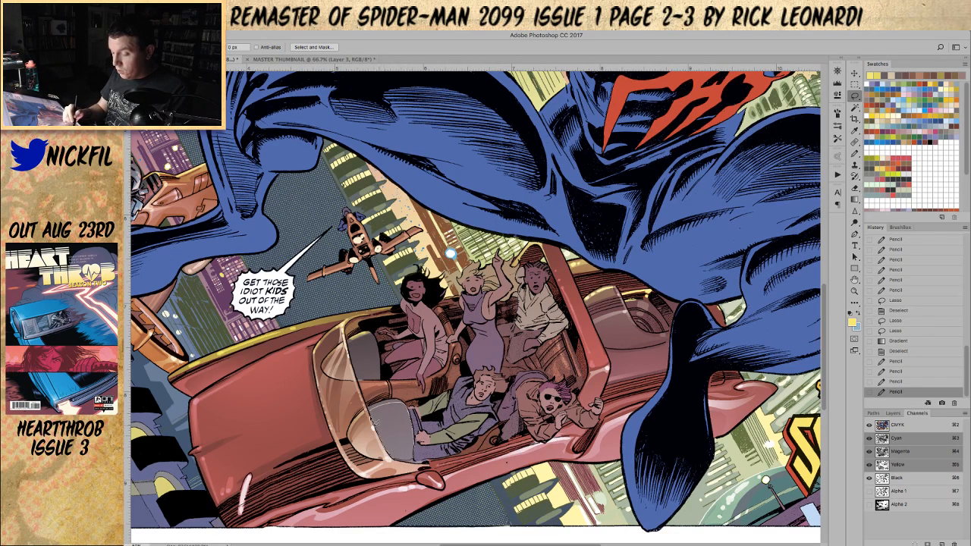
pyautogui.moveTo(415, 429); pyautogui.dragTo(412, 460)
pyautogui.click(855, 200)
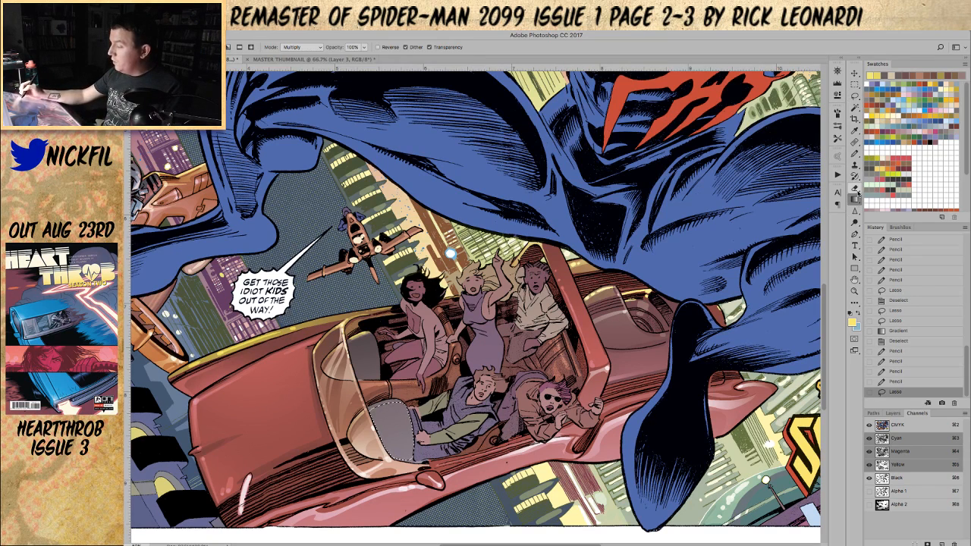
pyautogui.keyDown('alt'); pyautogui.click(363, 399); pyautogui.keyUp('alt')
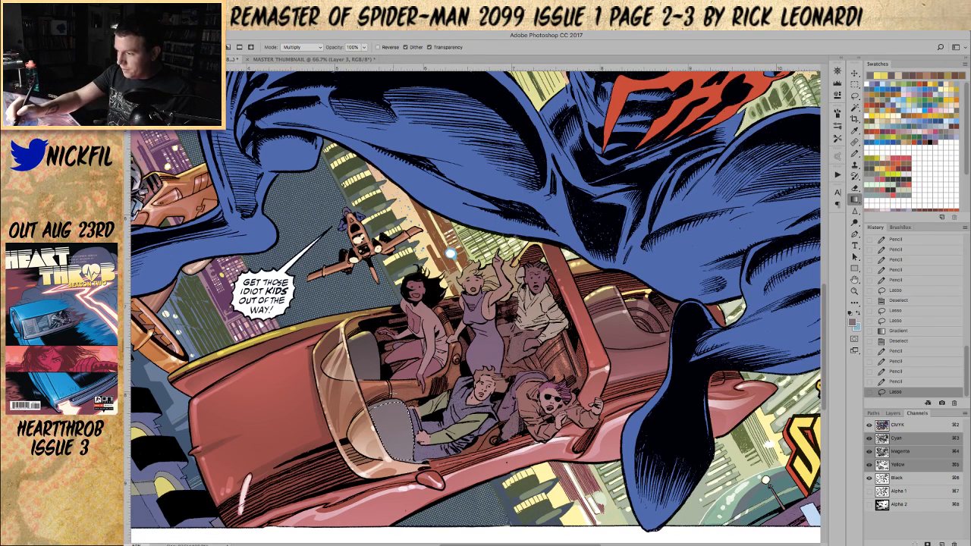
pyautogui.click(301, 47)
pyautogui.click(304, 50)
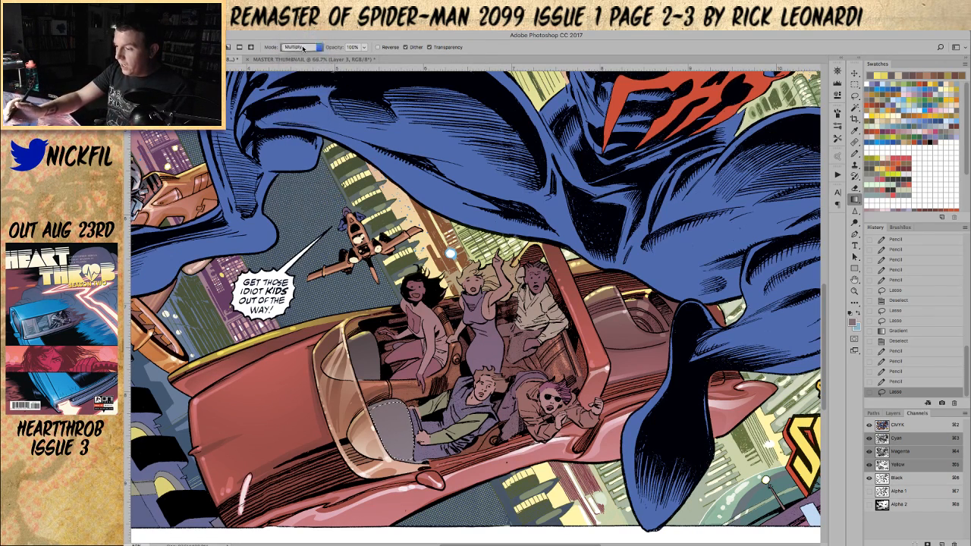
pyautogui.moveTo(410, 460); pyautogui.dragTo(390, 418)
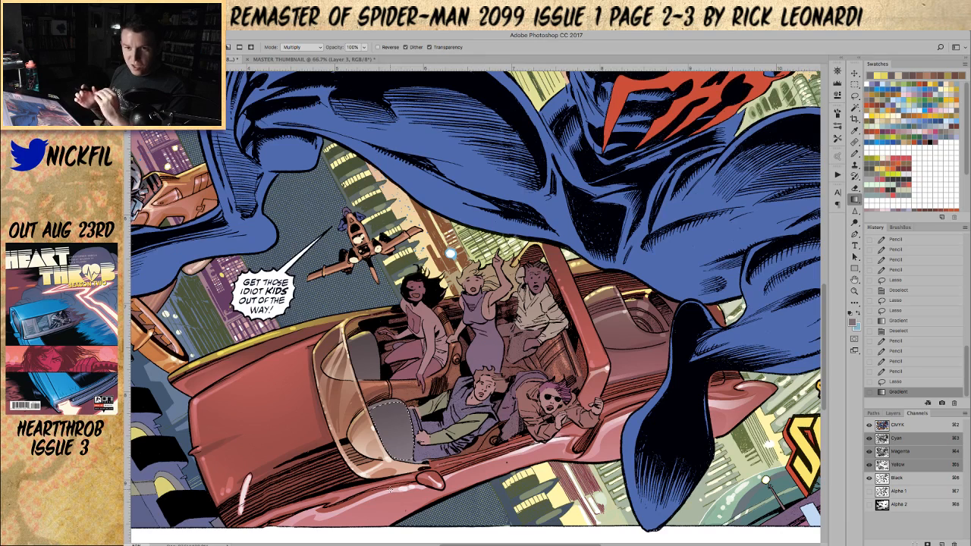
pyautogui.moveTo(408, 487); pyautogui.dragTo(399, 446)
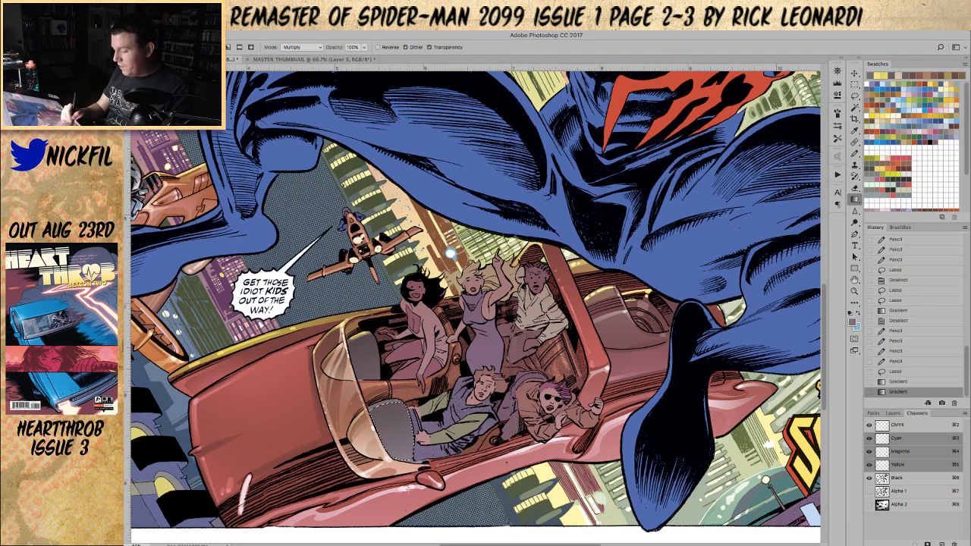
pyautogui.hotkey('ctrl', 'd')
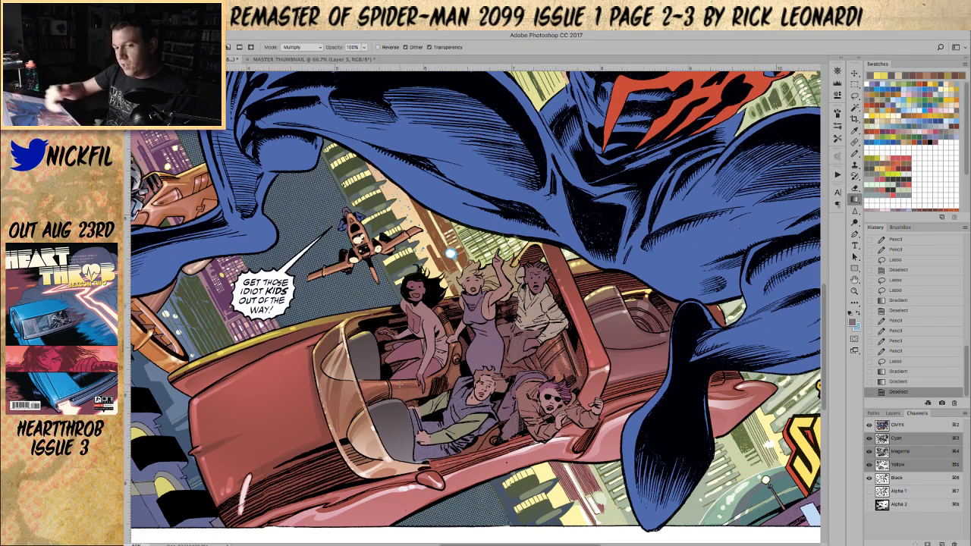
# - Lasso the upper part of the seat back beside the man in the vest, apply gradients in sampled yellow, set the mode to Screen, and deselect
pyautogui.press('l')
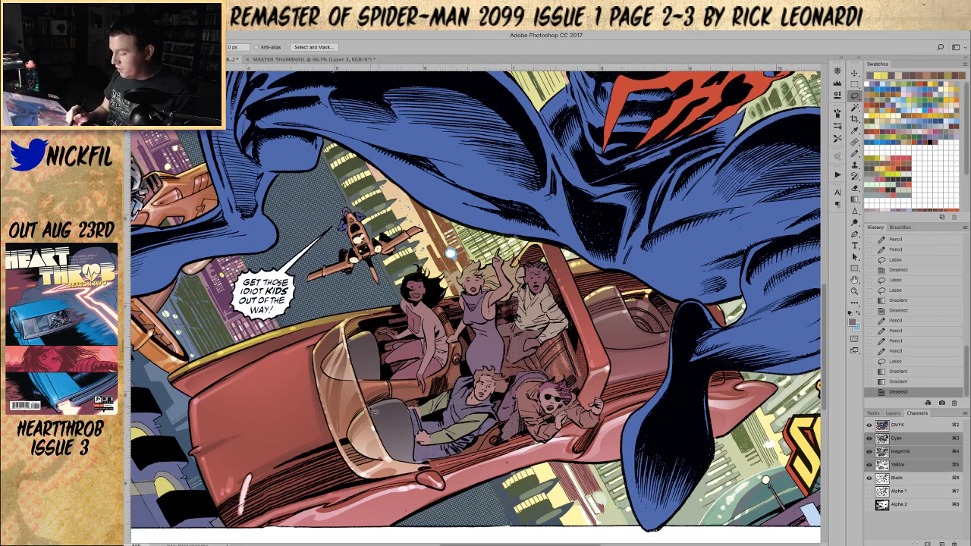
pyautogui.moveTo(407, 410); pyautogui.dragTo(416, 422)
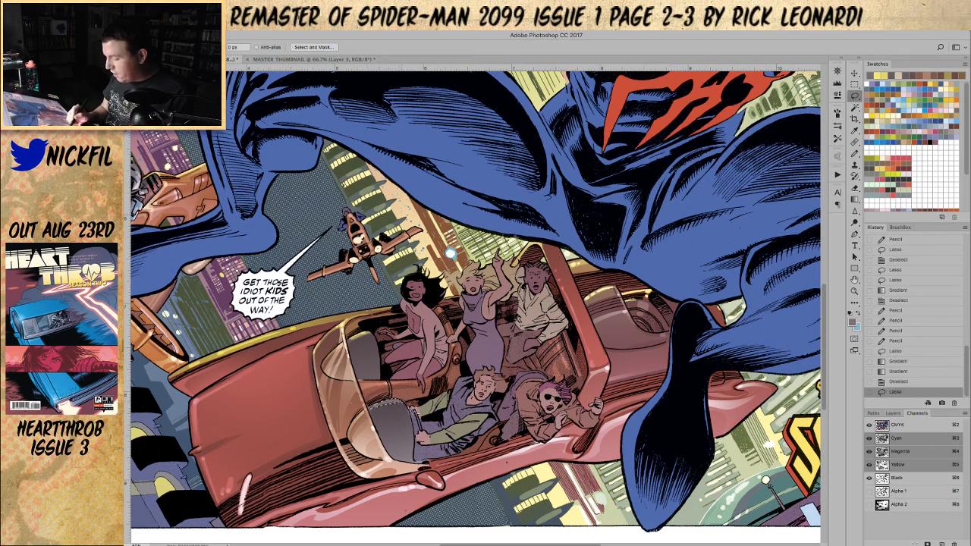
pyautogui.press('g')
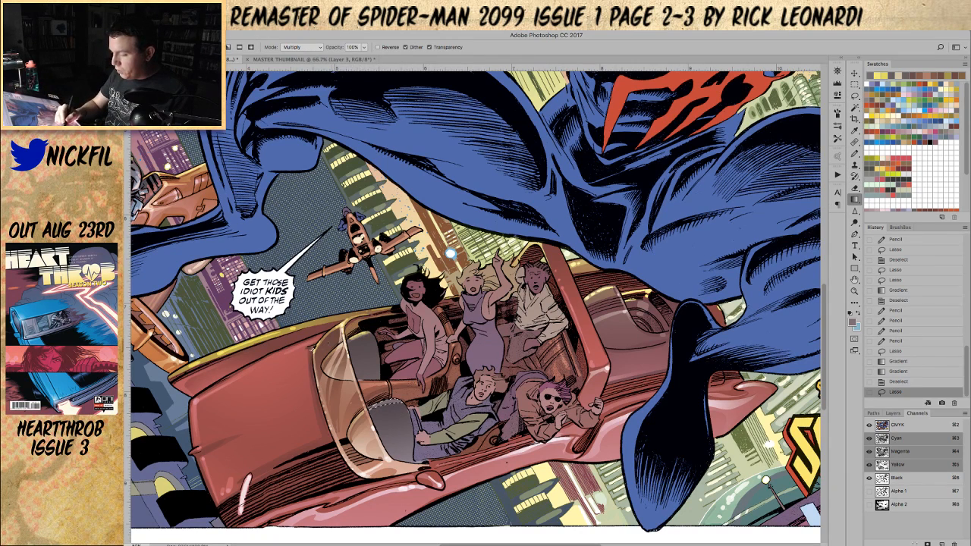
pyautogui.keyDown('alt'); pyautogui.click(231, 347); pyautogui.keyUp('alt')
pyautogui.moveTo(383, 425); pyautogui.dragTo(383, 403)
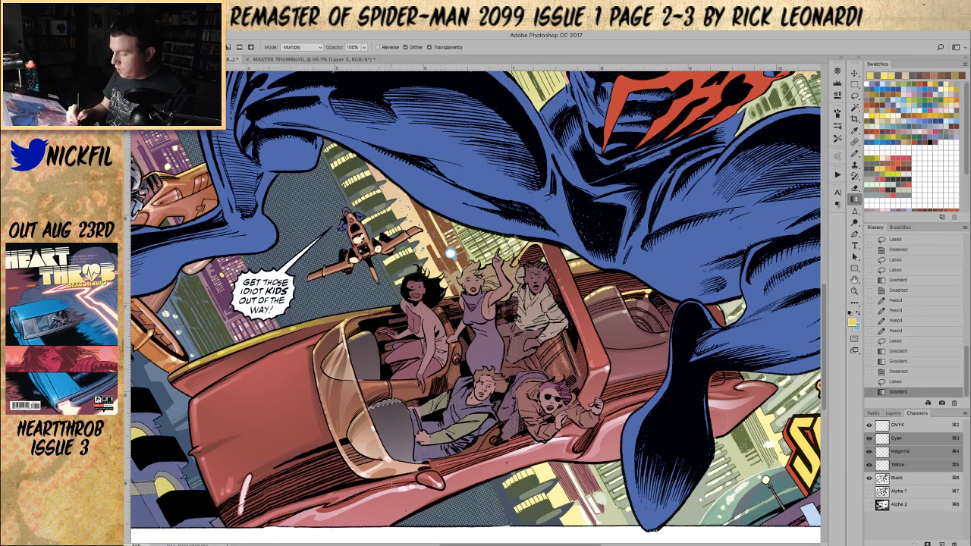
pyautogui.click(295, 47)
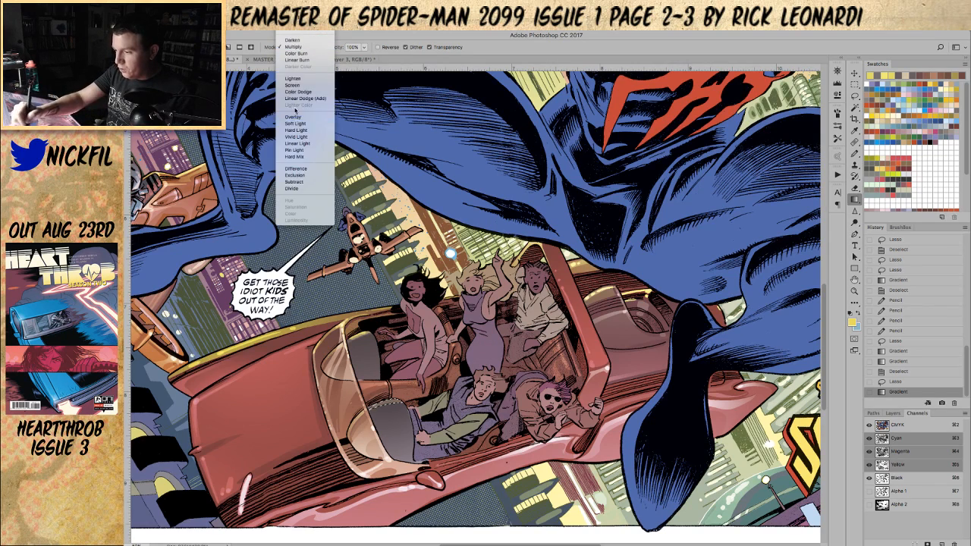
pyautogui.click(300, 99)
pyautogui.hotkey('ctrl', 'd')
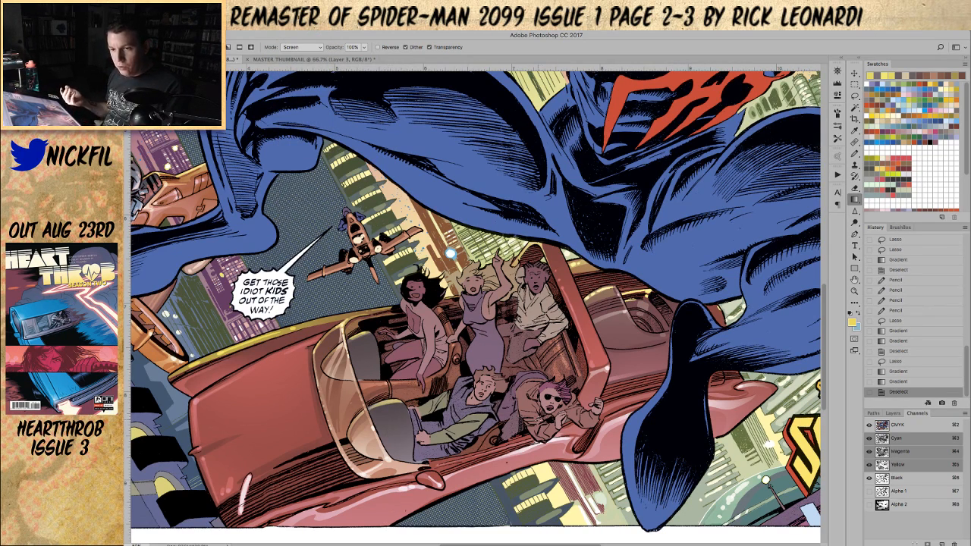
# - Add Pencil highlights in light yellow along the upper edges of both grey seat backs, raising the opacity to 100%
pyautogui.press('b')
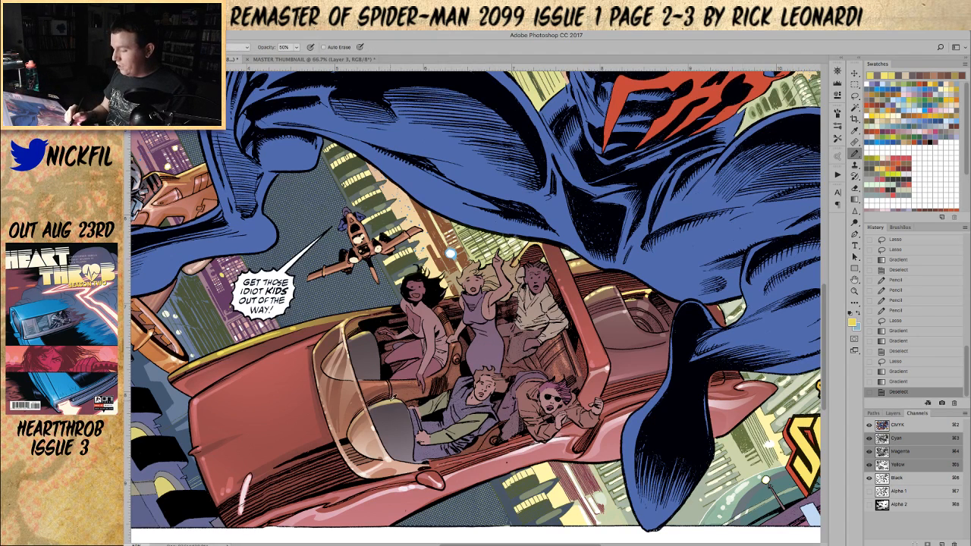
pyautogui.click(247, 48)
pyautogui.click(244, 128)
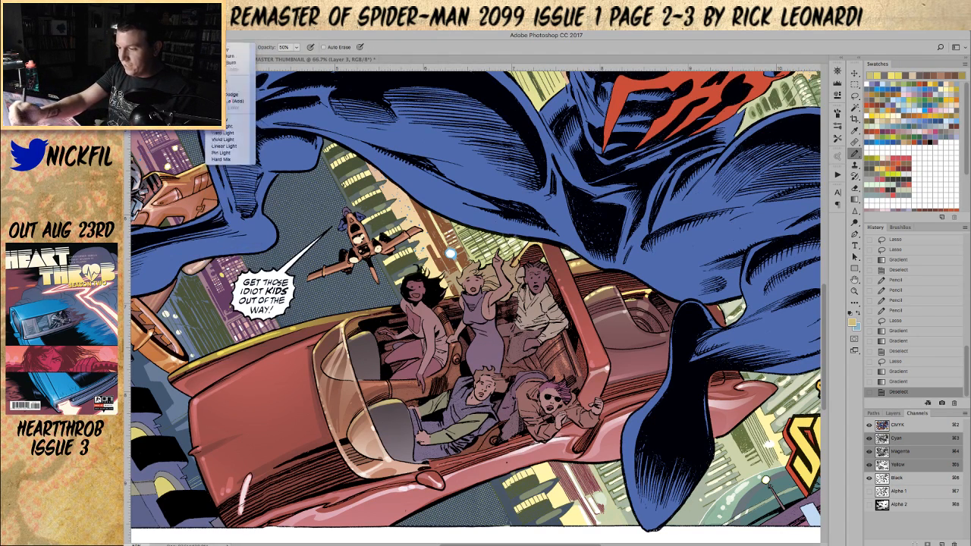
pyautogui.moveTo(383, 401)
pyautogui.mouseDown()
pyautogui.moveTo(397, 399)
pyautogui.moveTo(389, 396)
pyautogui.mouseUp()
pyautogui.press('0')
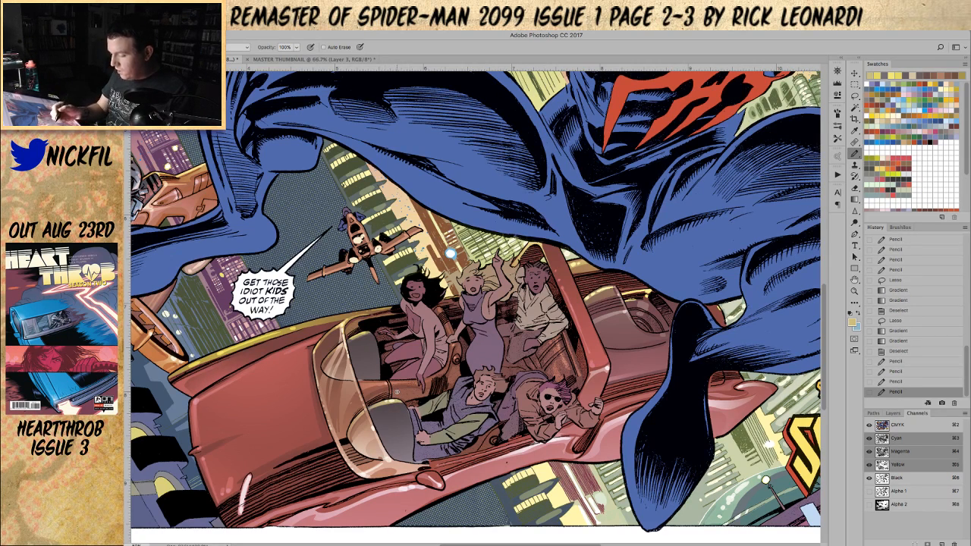
pyautogui.moveTo(362, 335); pyautogui.dragTo(372, 323)
# - Lasso both grey seat backs behind the windshield together
pyautogui.press('space')
pyautogui.moveTo(450, 254); pyautogui.dragTo(449, 186)
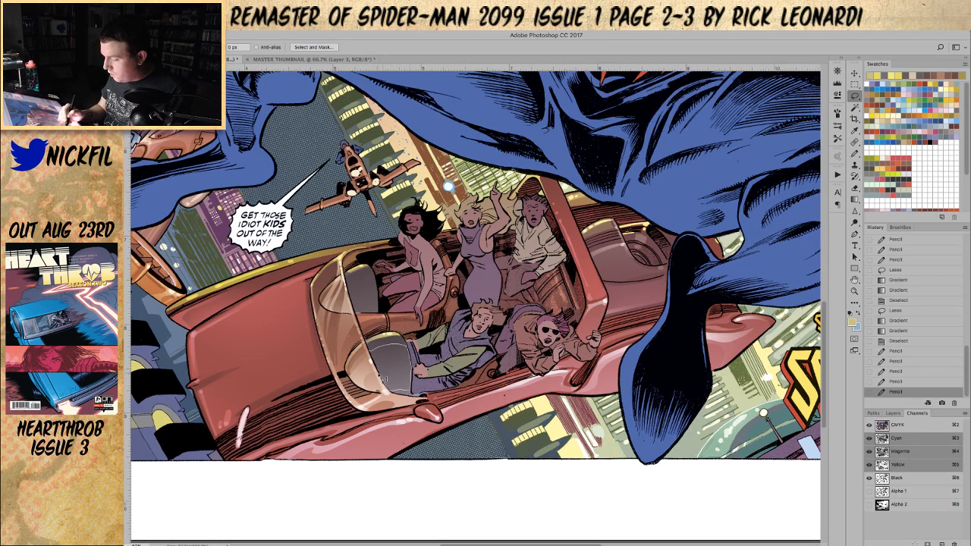
pyautogui.moveTo(372, 355); pyautogui.dragTo(380, 334)
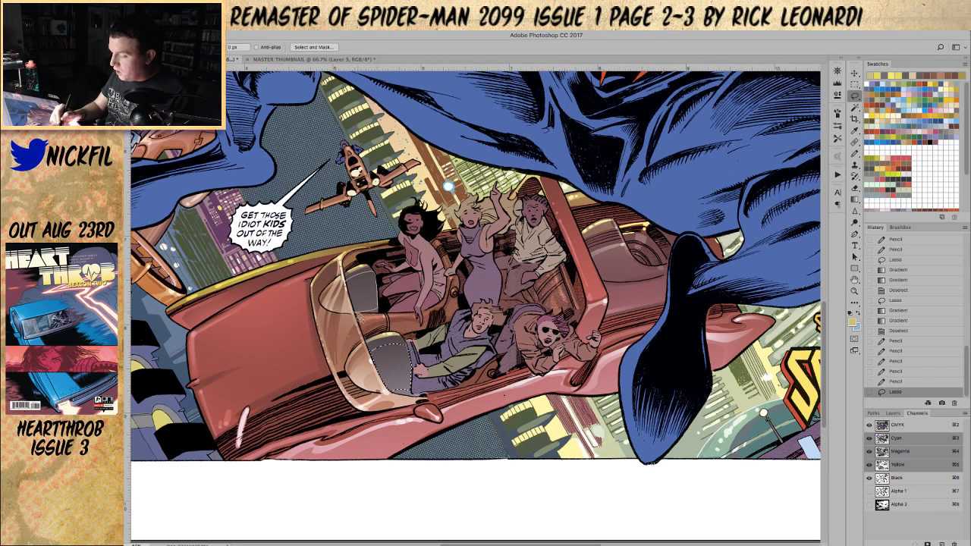
pyautogui.moveTo(350, 272); pyautogui.dragTo(365, 301)
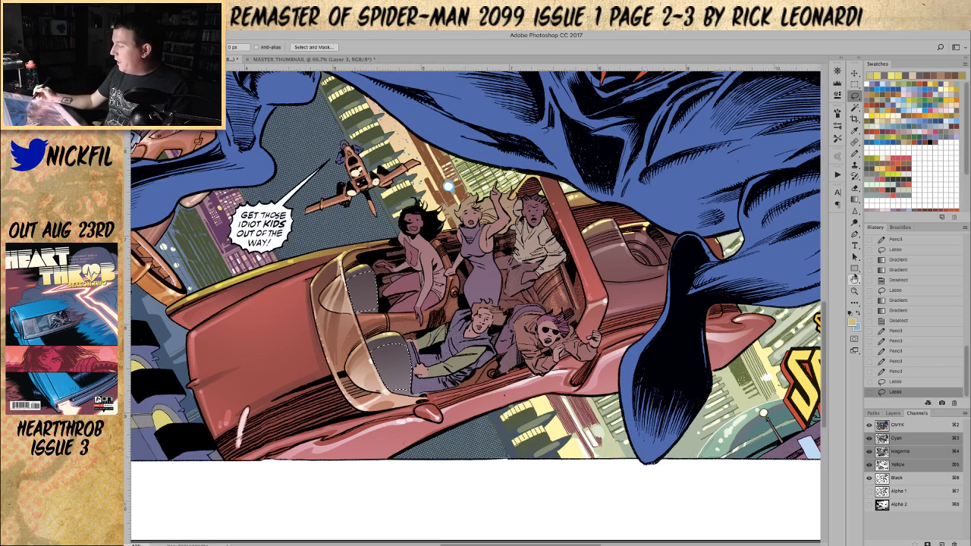
# - Try a light yellow Screen gradient over the selected seat backs and undo it
pyautogui.press('g')
pyautogui.click(294, 47)
pyautogui.click(294, 46)
pyautogui.moveTo(390, 332); pyautogui.dragTo(395, 350)
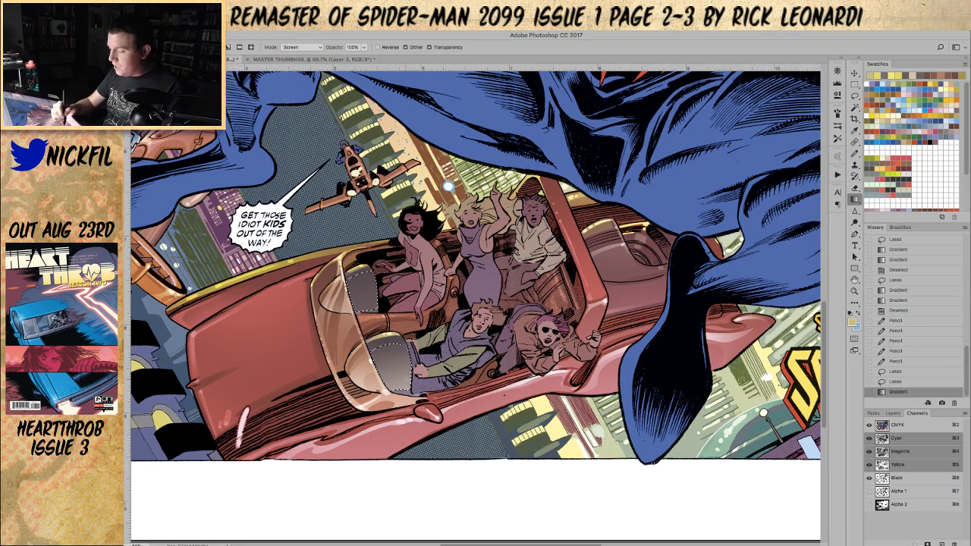
pyautogui.hotkey('ctrl', 'z')
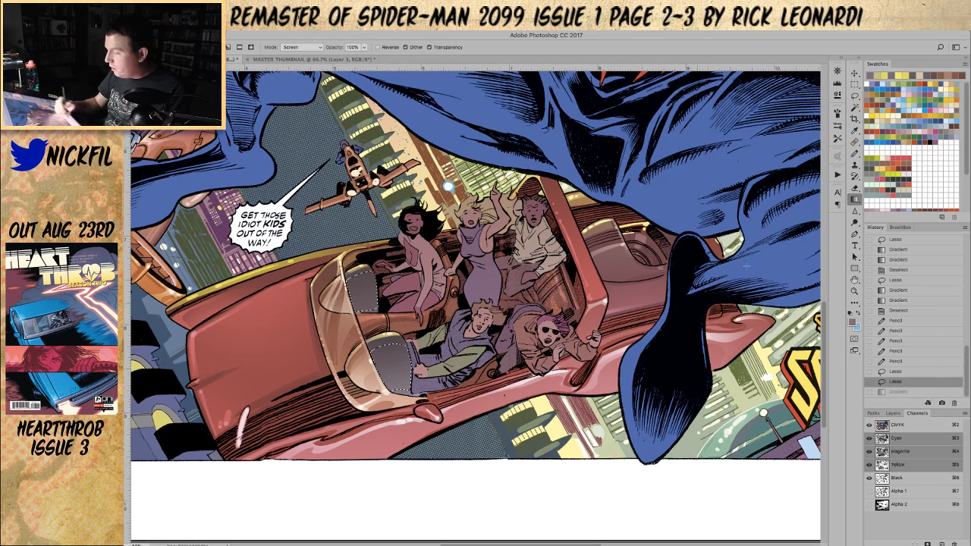
# - Pick pink from the swatches, tint the selected seat backs with Screen gradients, adjusting the lasso selection between them, and deselect
pyautogui.click(927, 120)
pyautogui.click(934, 129)
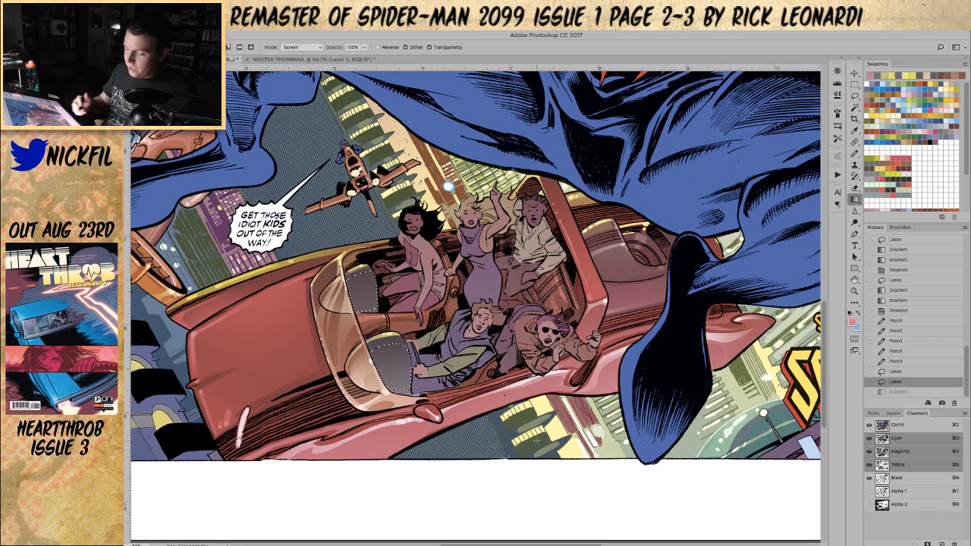
pyautogui.moveTo(413, 433); pyautogui.dragTo(396, 371)
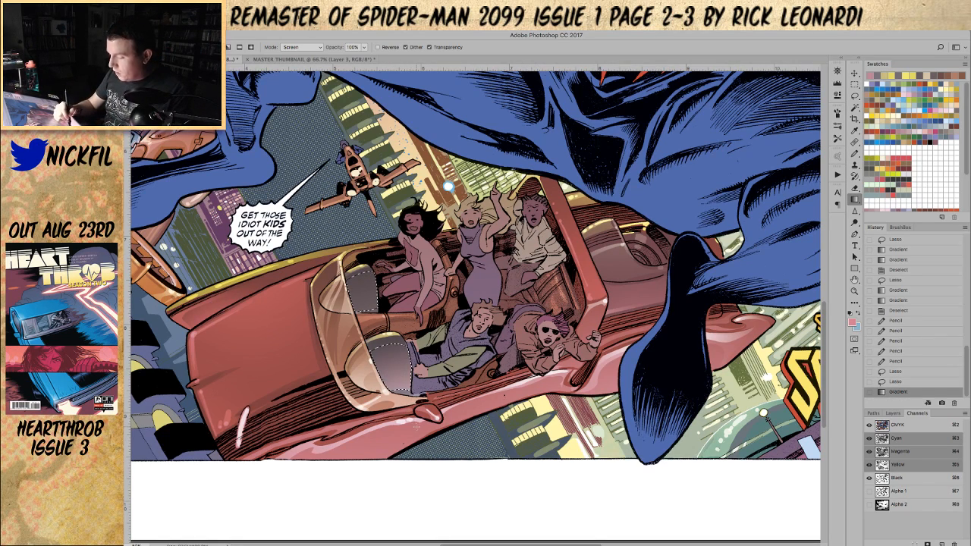
pyautogui.click(855, 96)
pyautogui.moveTo(387, 334)
pyautogui.mouseDown()
pyautogui.moveTo(414, 346)
pyautogui.moveTo(365, 264)
pyautogui.mouseUp()
pyautogui.click(855, 199)
pyautogui.press('super+d')
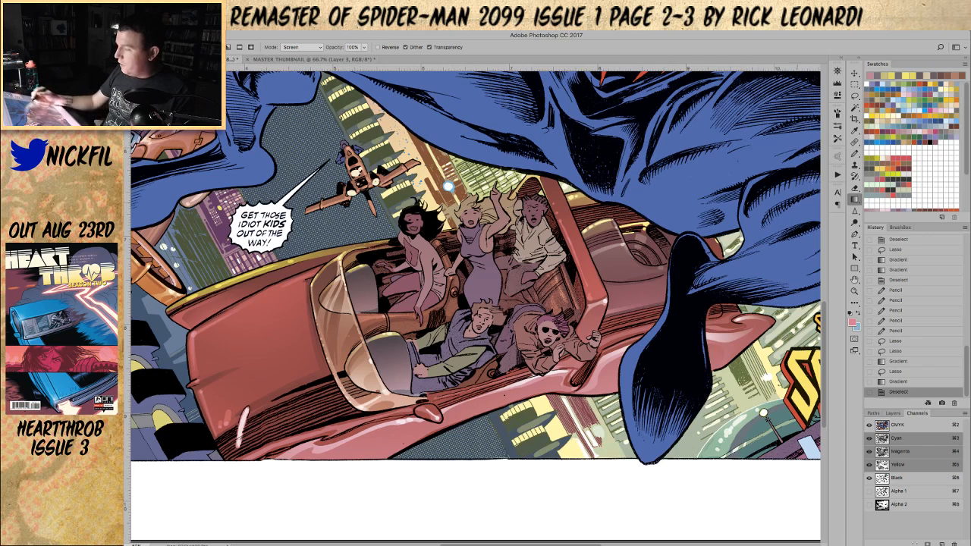
# - Touch up both seat backs with pink Pencil strokes, lowering the opacity from 100% to 50% for the last ones
pyautogui.click(855, 153)
pyautogui.click(379, 296)
pyautogui.click(406, 388)
pyautogui.click(855, 280)
pyautogui.moveTo(567, 363); pyautogui.dragTo(458, 397)
pyautogui.click(856, 155)
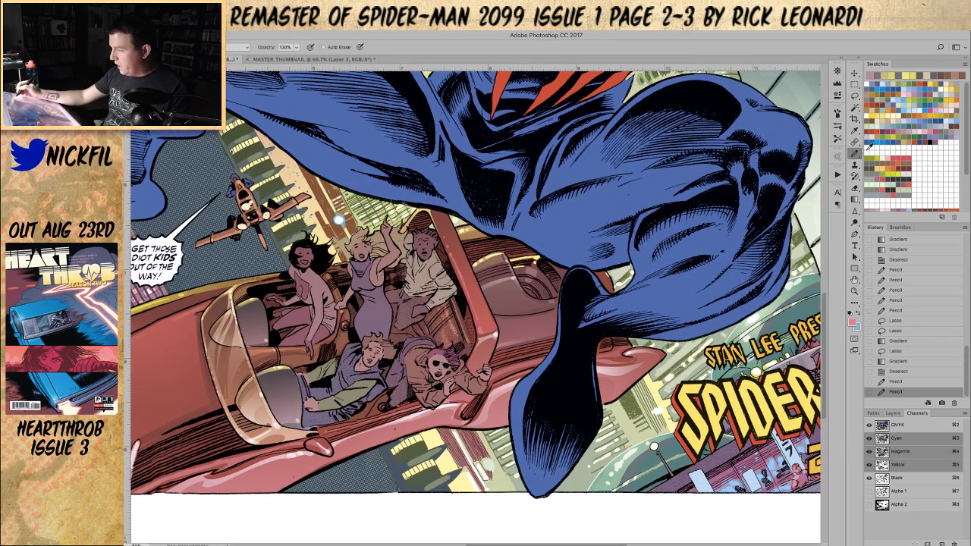
pyautogui.moveTo(297, 419); pyautogui.dragTo(298, 390)
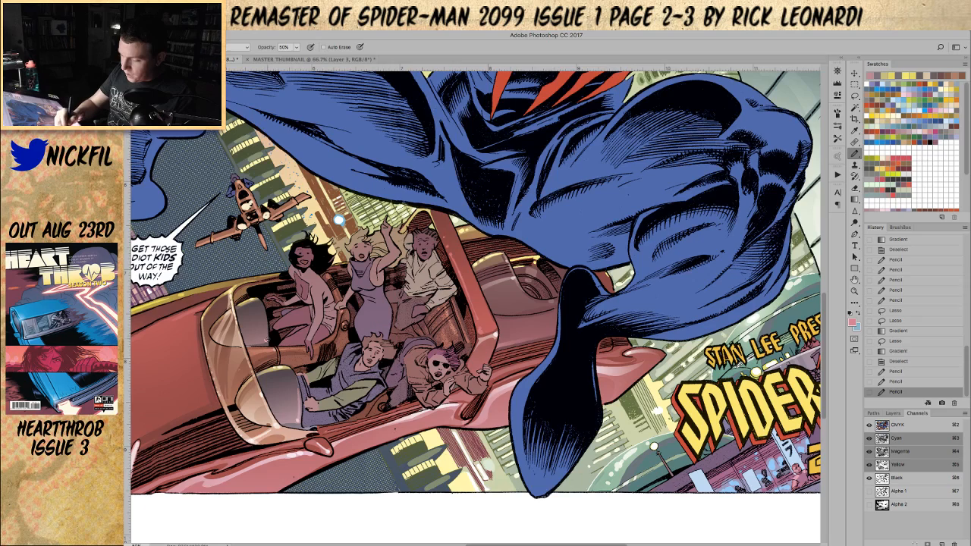
pyautogui.moveTo(267, 339); pyautogui.dragTo(264, 311)
# - Check the tinted seat backs within the whole spread and return to a close look at the car
pyautogui.press('super+z')
pyautogui.click(855, 292)
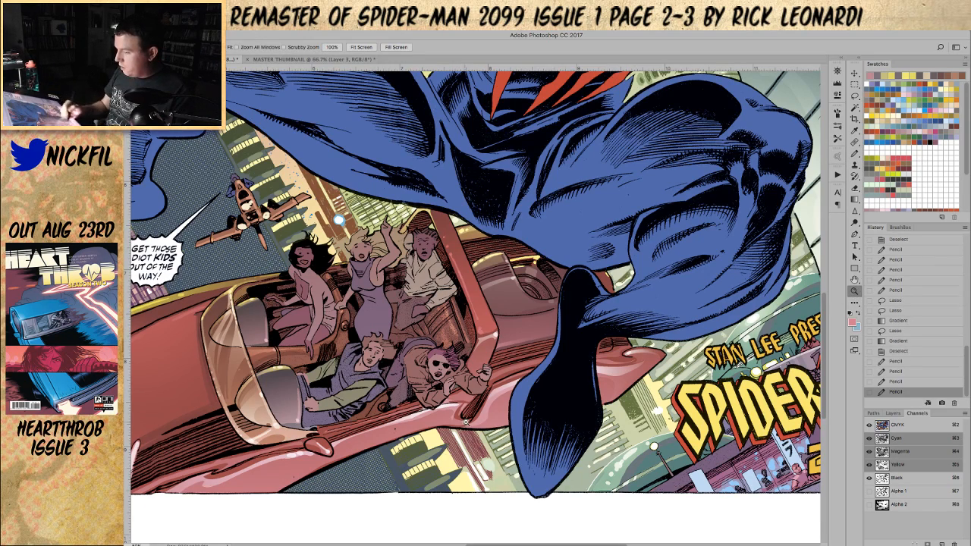
pyautogui.keyDown('alt'); pyautogui.click(466, 422); pyautogui.keyUp('alt')
pyautogui.keyDown('alt'); pyautogui.click(466, 423); pyautogui.keyUp('alt')
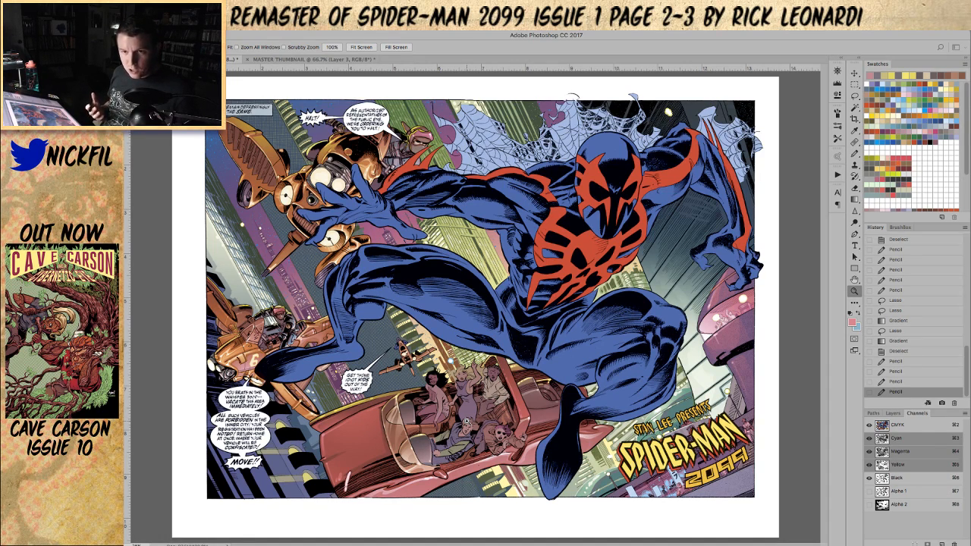
pyautogui.press('h')
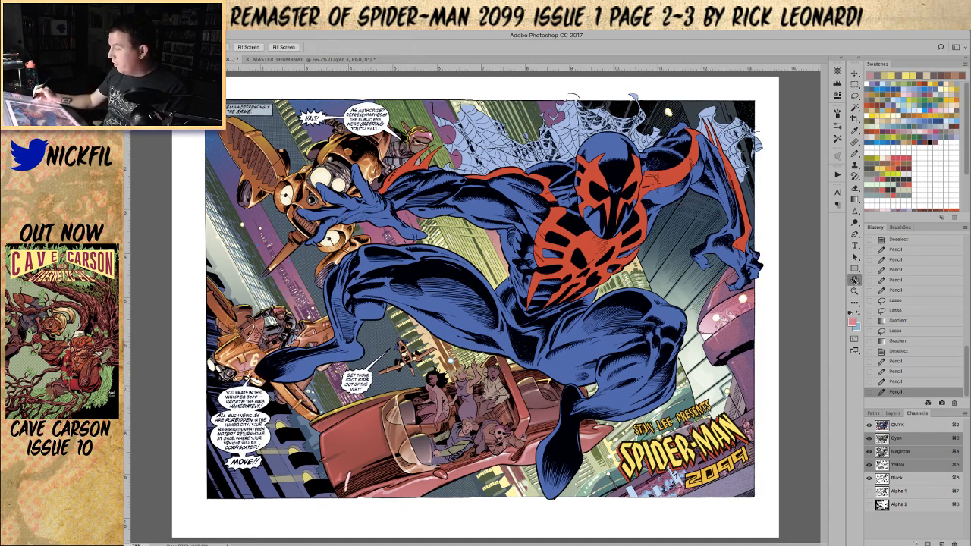
pyautogui.press('z')
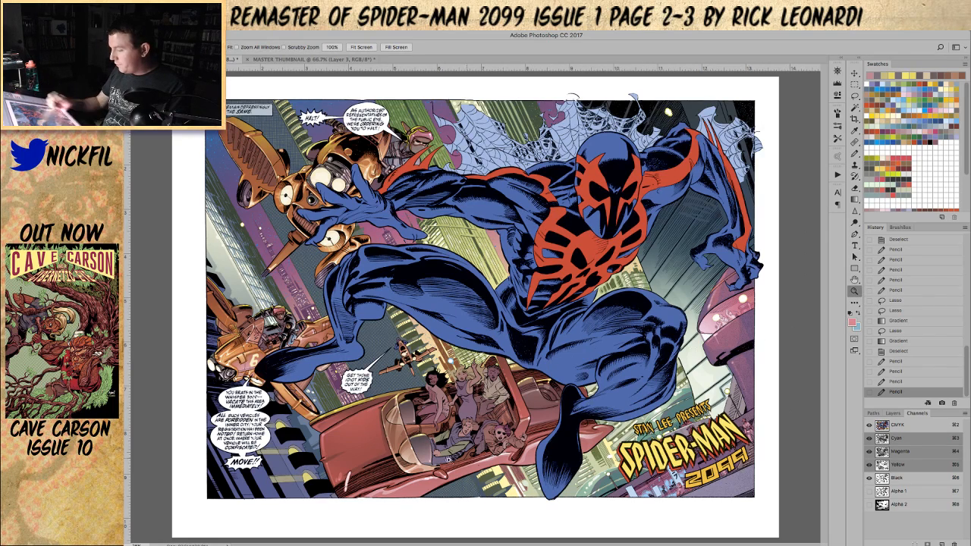
pyautogui.click(449, 436)
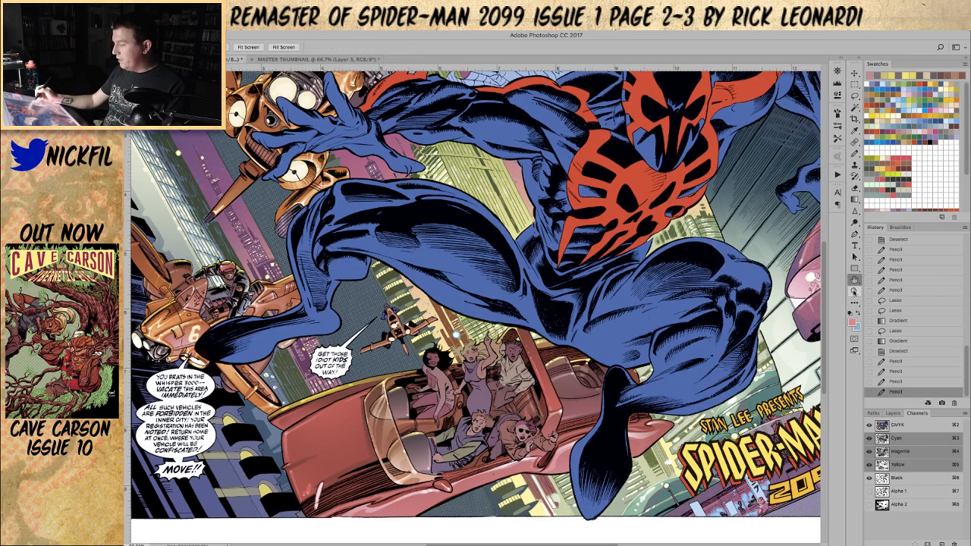
pyautogui.click(465, 402)
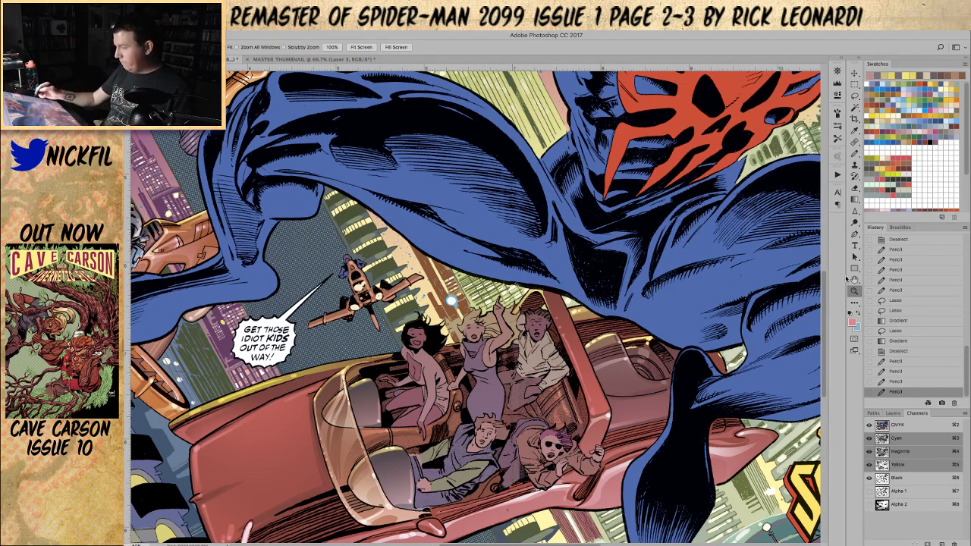
pyautogui.click(854, 279)
pyautogui.moveTo(531, 461)
pyautogui.mouseDown()
pyautogui.moveTo(488, 408)
pyautogui.moveTo(444, 443)
pyautogui.mouseUp()
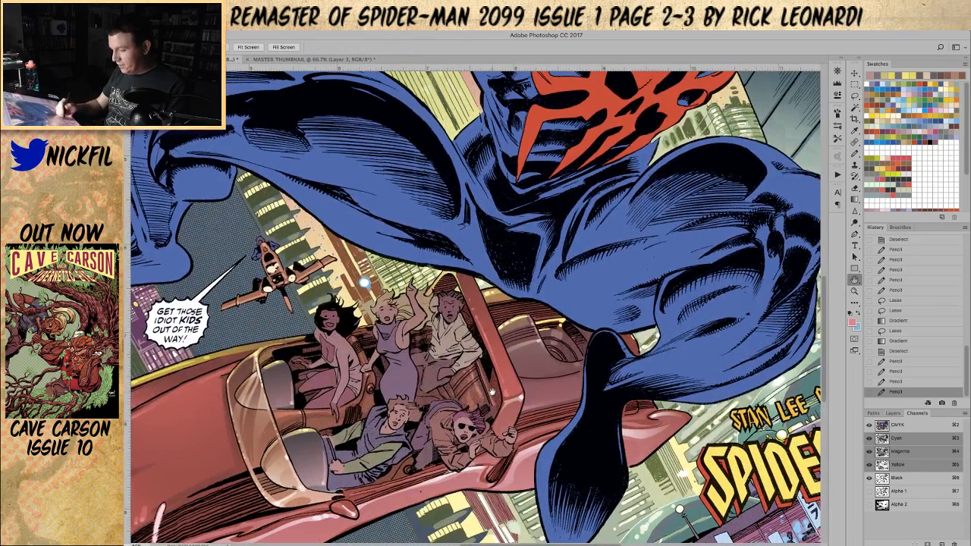
# - Add Pencil detail to the dark-haired woman's face at 100% opacity, using pink and a sampled dark red
pyautogui.click(854, 154)
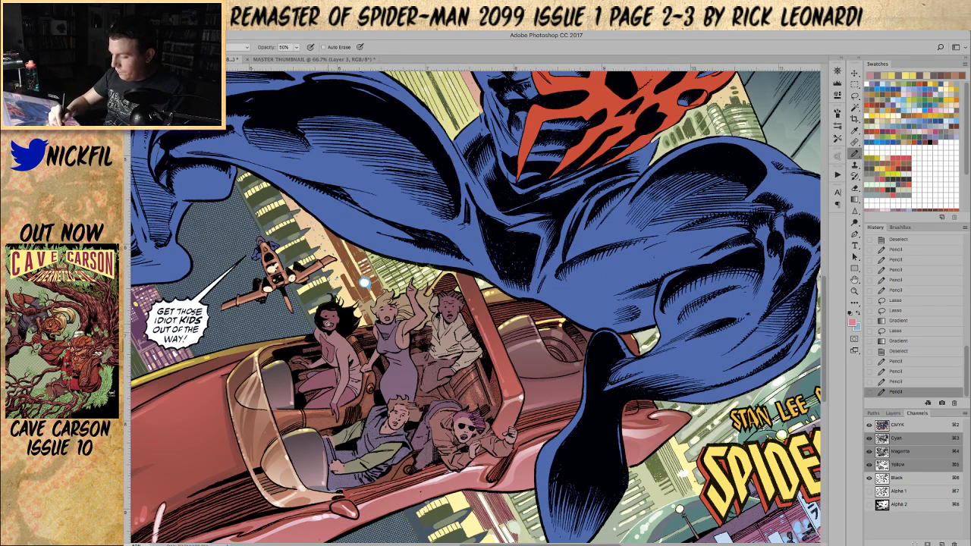
pyautogui.moveTo(328, 322); pyautogui.dragTo(334, 326)
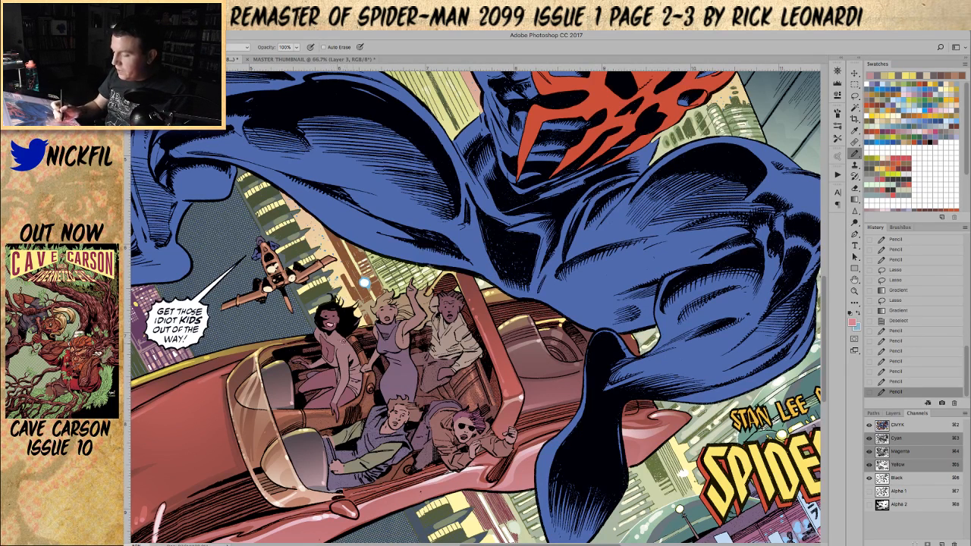
pyautogui.click(237, 46)
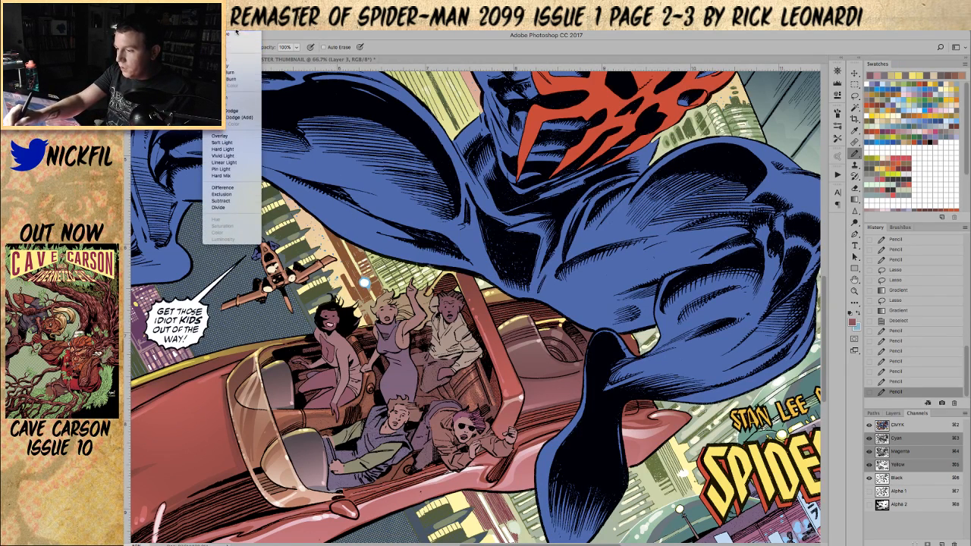
pyautogui.moveTo(332, 318); pyautogui.dragTo(339, 323)
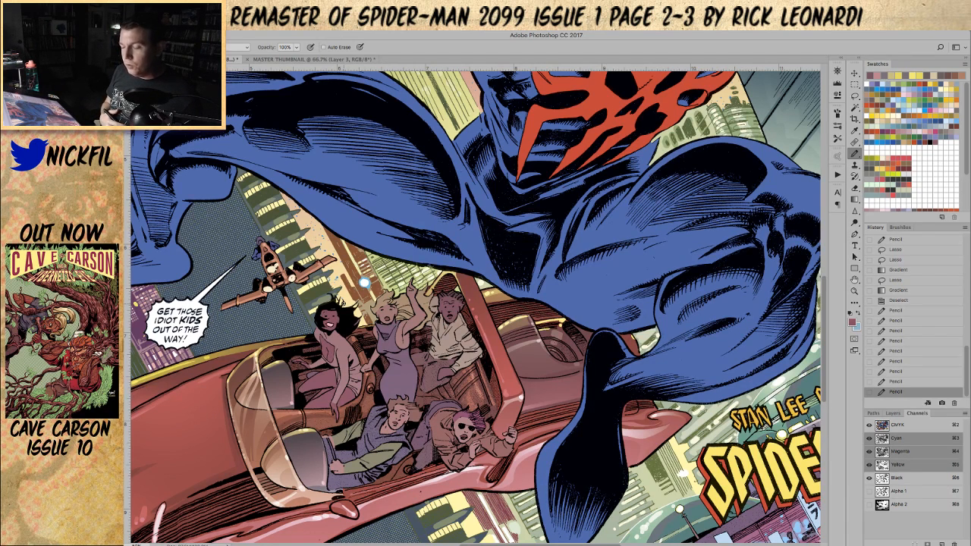
# - Choose yellow from the swatches for the Pencil and set the Pencil's blend mode
pyautogui.press('space')
pyautogui.moveTo(364, 280); pyautogui.dragTo(373, 279)
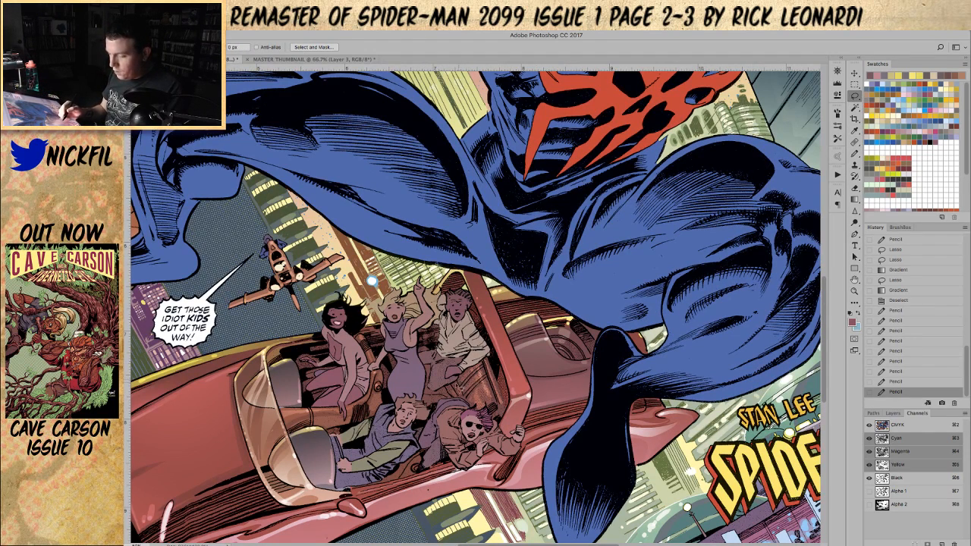
pyautogui.click(855, 153)
pyautogui.click(920, 92)
pyautogui.click(873, 119)
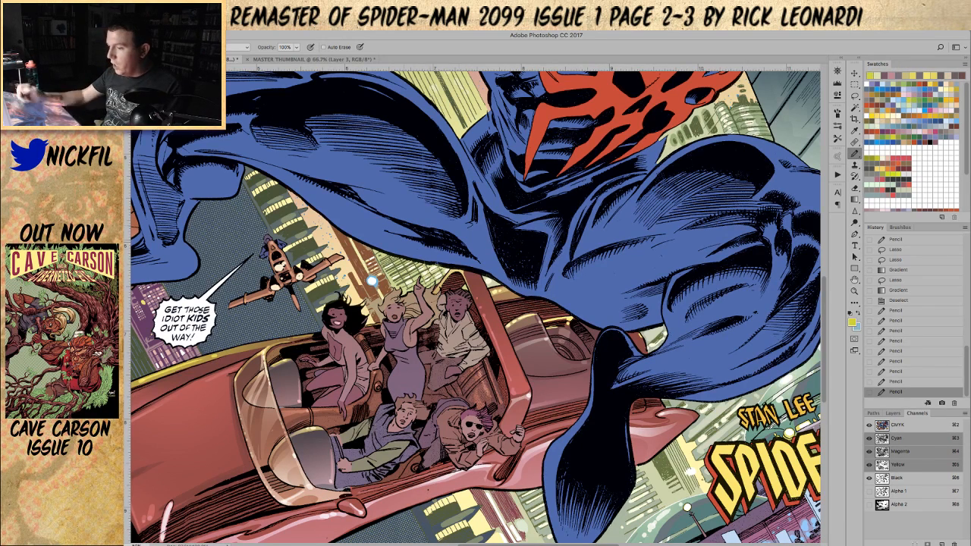
pyautogui.click(228, 49)
pyautogui.click(235, 129)
# - Try a yellow Pencil highlight along the windshield's upper edge and undo it
pyautogui.moveTo(264, 350); pyautogui.dragTo(305, 333)
pyautogui.press('alt+super+z')
pyautogui.press('alt+super+z')
# - Draw yellow Pencil highlights at 50% opacity along the windshield's front edge and across its glass
pyautogui.moveTo(235, 379)
pyautogui.mouseDown()
pyautogui.moveTo(250, 360)
pyautogui.moveTo(241, 414)
pyautogui.mouseUp()
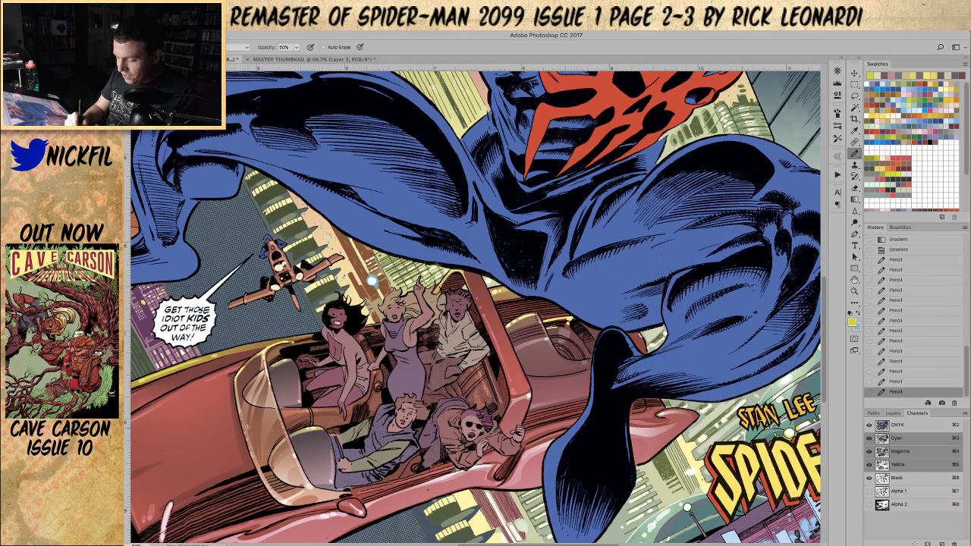
pyautogui.moveTo(235, 380)
pyautogui.mouseDown()
pyautogui.moveTo(244, 435)
pyautogui.moveTo(270, 490)
pyautogui.mouseUp()
pyautogui.press('super+z')
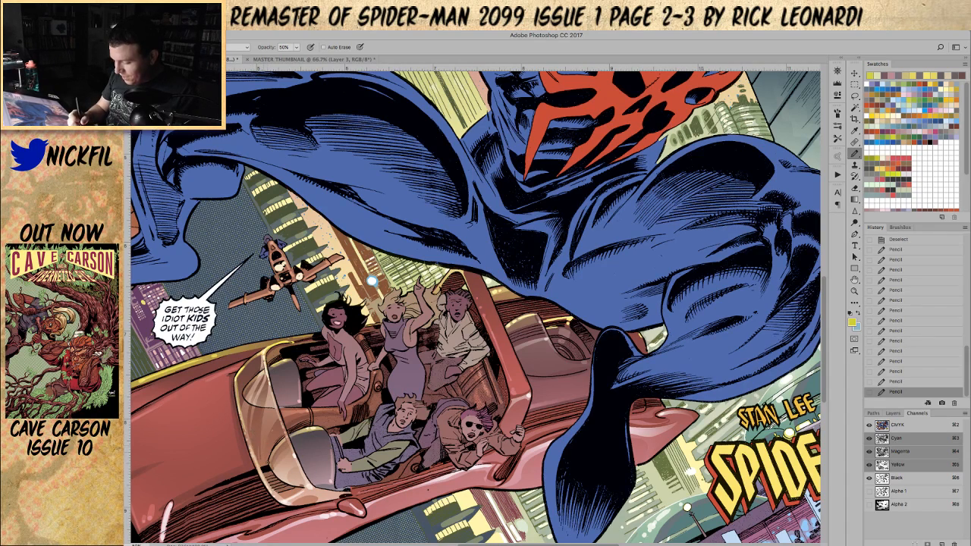
pyautogui.moveTo(287, 435); pyautogui.dragTo(303, 476)
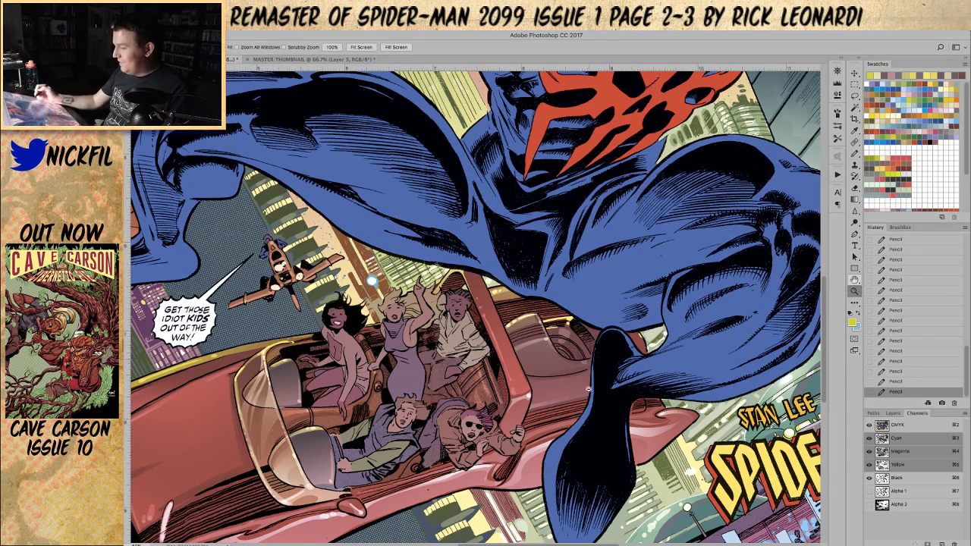
# - Lasso highlight areas on the blond driver's green sleeves, blue vest and trousers in the red car
pyautogui.keyDown('alt'); pyautogui.click(401, 421); pyautogui.keyUp('alt')
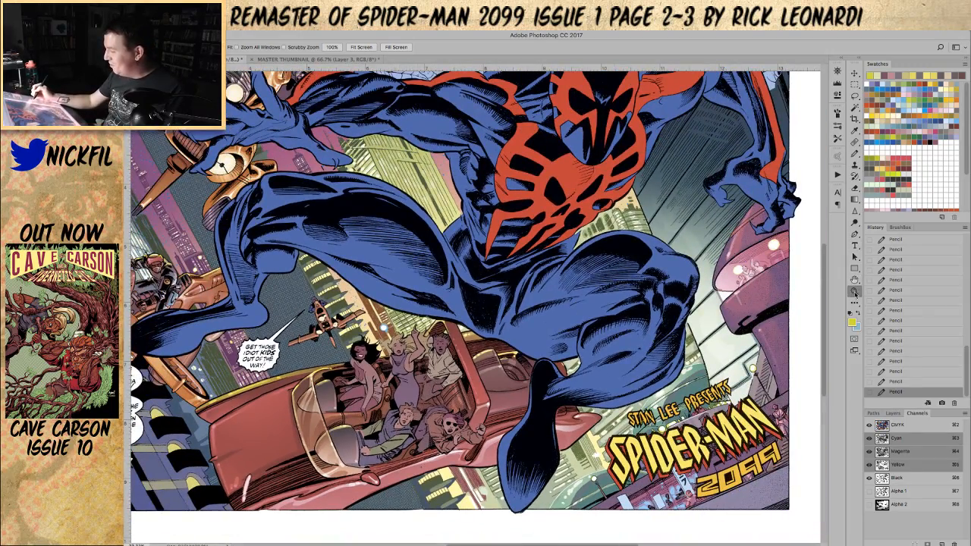
pyautogui.click(383, 377)
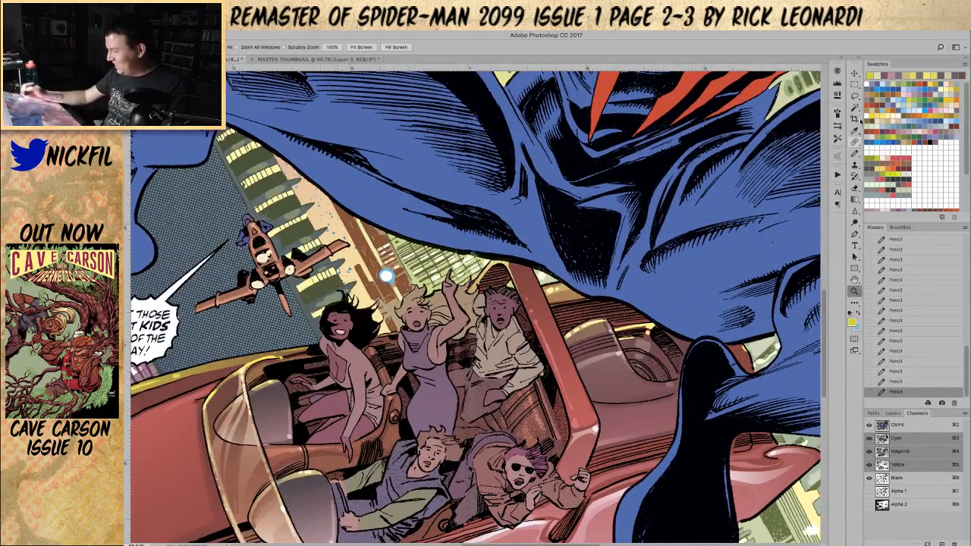
pyautogui.press('l')
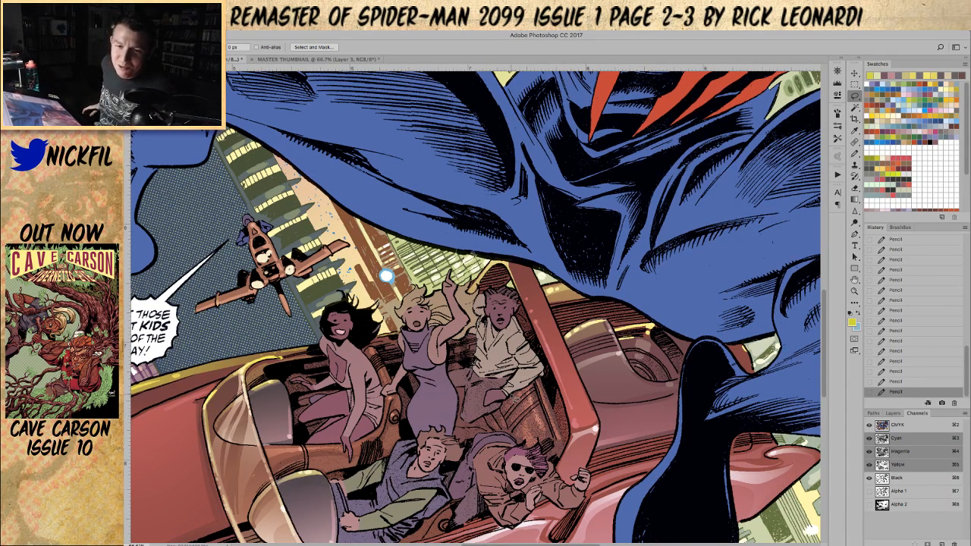
pyautogui.press('space')
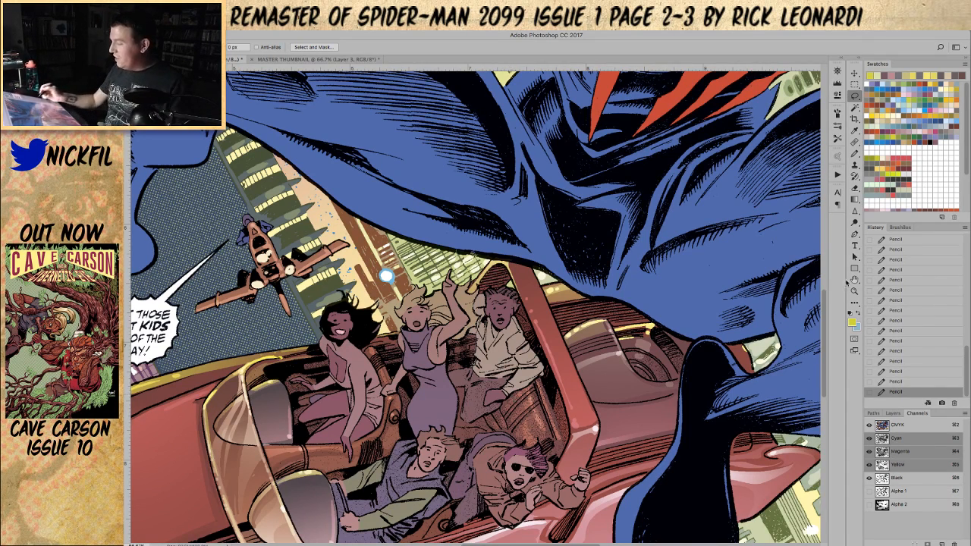
pyautogui.moveTo(519, 402); pyautogui.dragTo(520, 339)
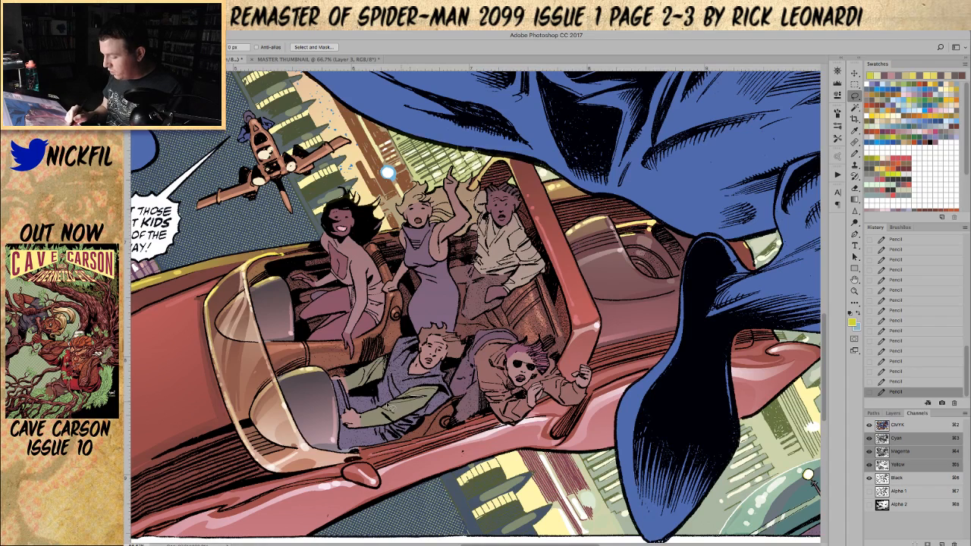
pyautogui.moveTo(399, 421)
pyautogui.mouseDown()
pyautogui.moveTo(448, 390)
pyautogui.moveTo(364, 430)
pyautogui.moveTo(388, 426)
pyautogui.moveTo(350, 432)
pyautogui.moveTo(386, 413)
pyautogui.moveTo(372, 372)
pyautogui.moveTo(353, 395)
pyautogui.moveTo(385, 368)
pyautogui.moveTo(376, 384)
pyautogui.mouseUp()
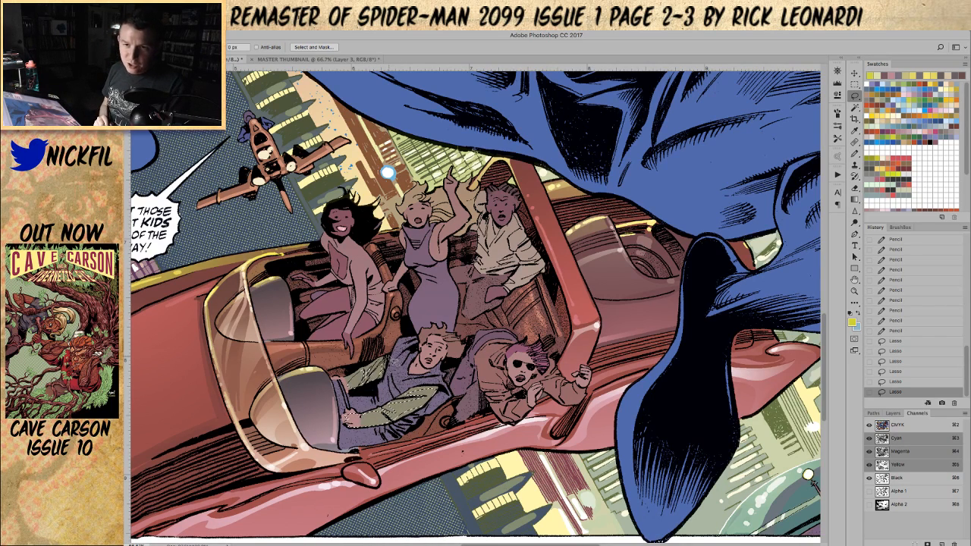
pyautogui.moveTo(449, 403)
pyautogui.mouseDown()
pyautogui.moveTo(437, 415)
pyautogui.moveTo(453, 401)
pyautogui.mouseUp()
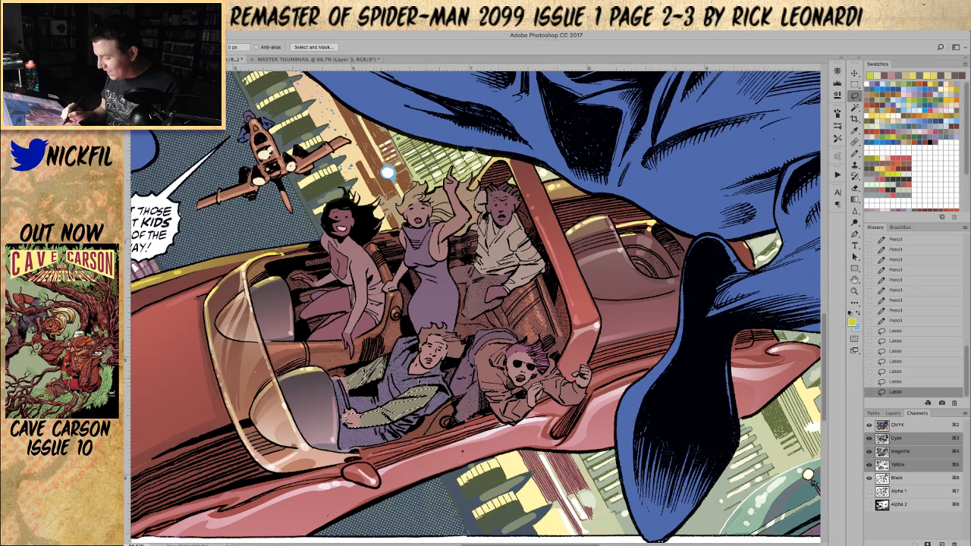
pyautogui.moveTo(449, 394)
pyautogui.mouseDown()
pyautogui.moveTo(441, 405)
pyautogui.moveTo(465, 402)
pyautogui.moveTo(440, 419)
pyautogui.mouseUp()
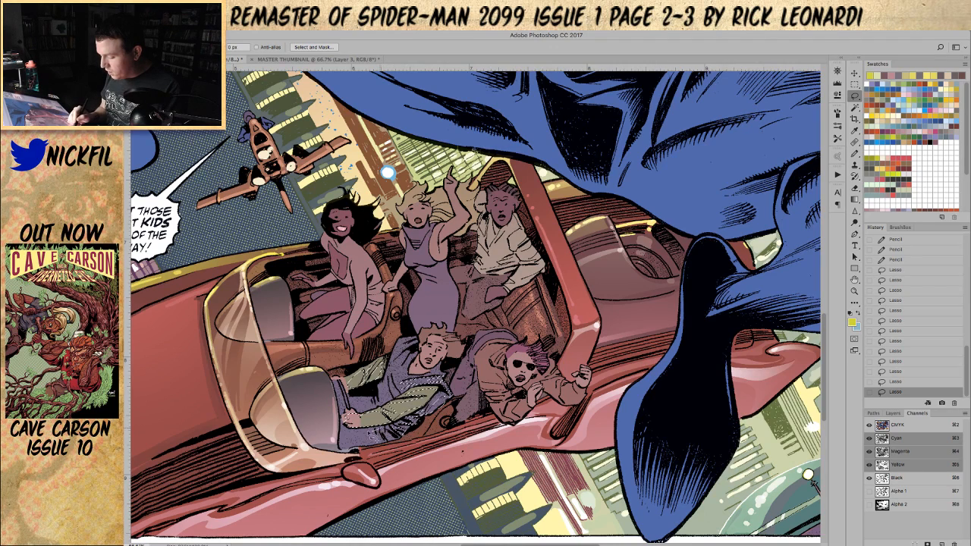
pyautogui.moveTo(401, 443); pyautogui.dragTo(404, 426)
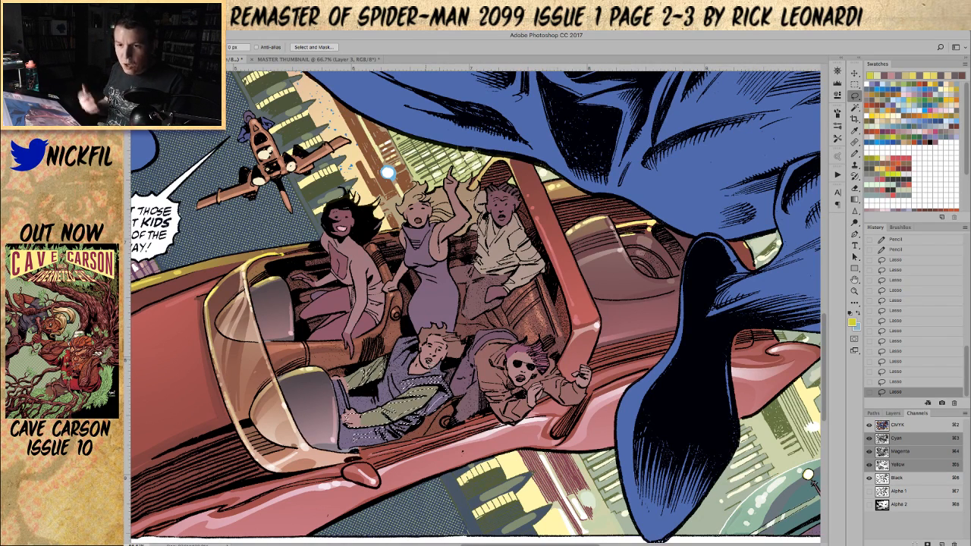
# - Add highlight shapes on the blond driver's face, hair and upper vest to the Lasso selection
pyautogui.press('space')
pyautogui.moveTo(535, 386); pyautogui.dragTo(503, 363)
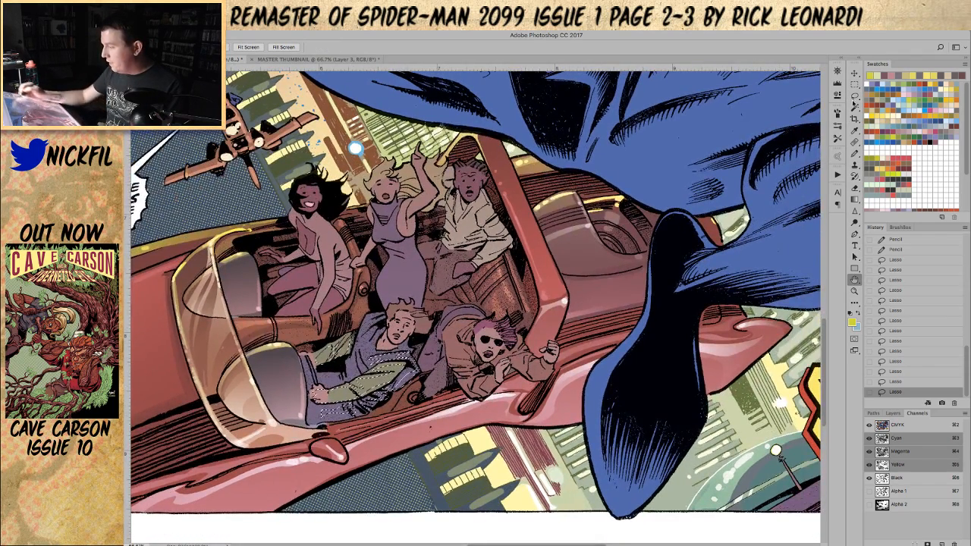
pyautogui.moveTo(407, 335); pyautogui.dragTo(401, 334)
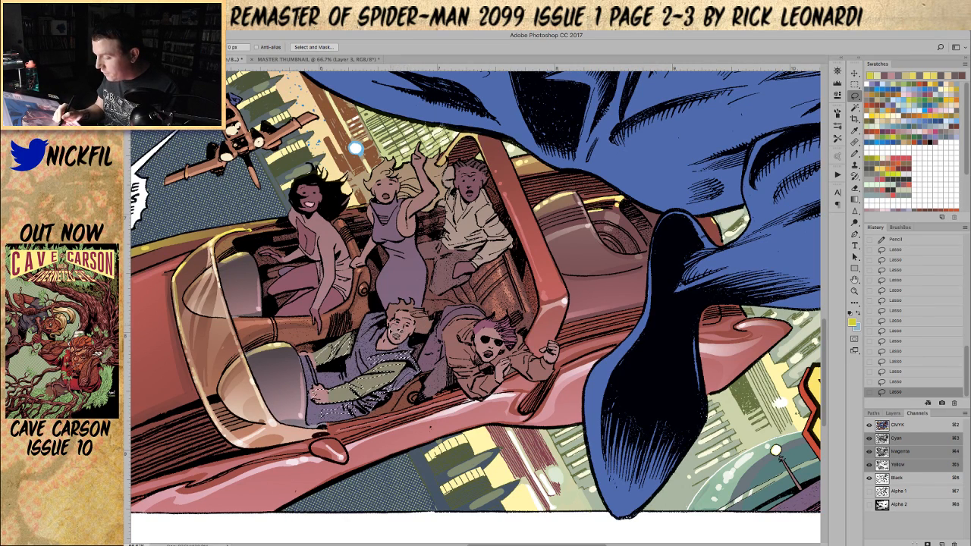
pyautogui.moveTo(367, 373); pyautogui.dragTo(402, 368)
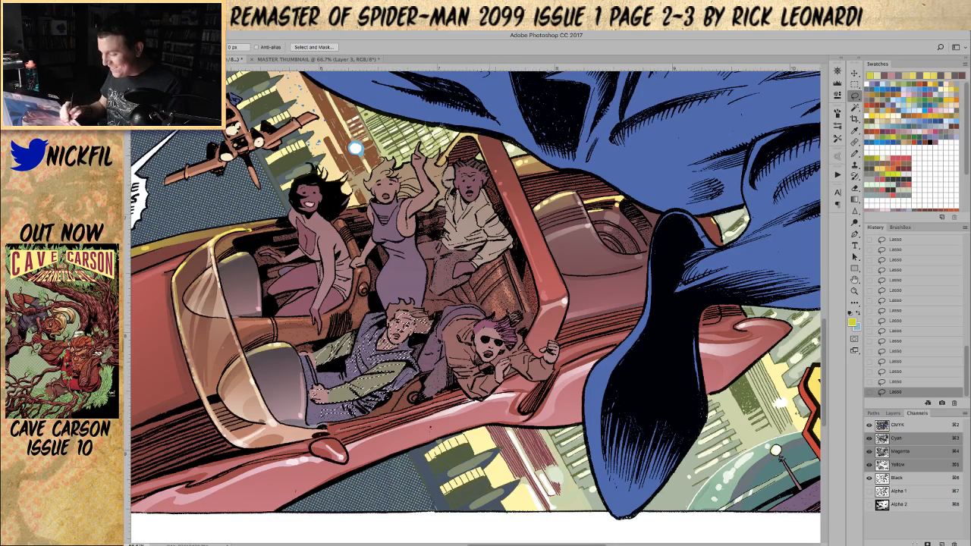
# - Add highlight shapes on the purple-haired passenger's face, hair and brown jacket to the Lasso selection
pyautogui.press('h')
pyautogui.moveTo(579, 366); pyautogui.dragTo(514, 374)
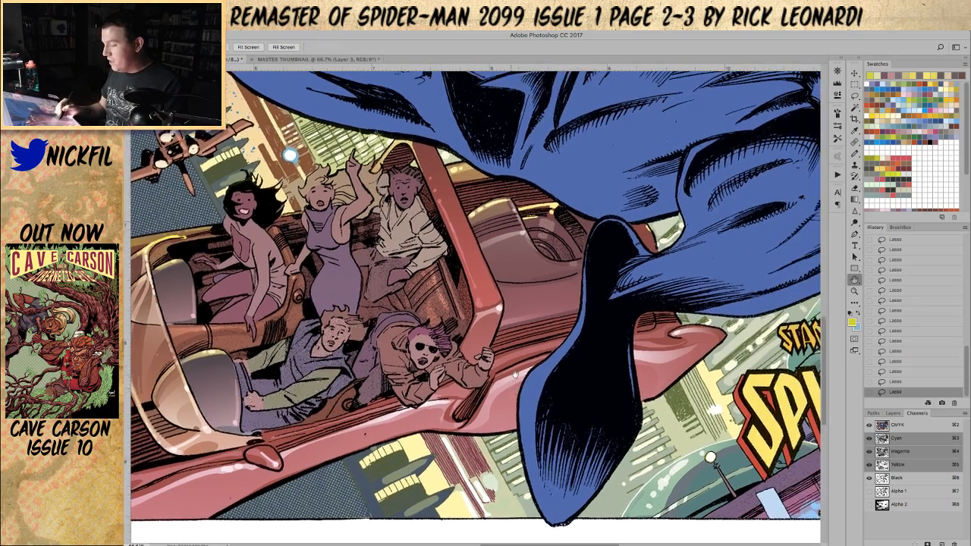
pyautogui.press('l')
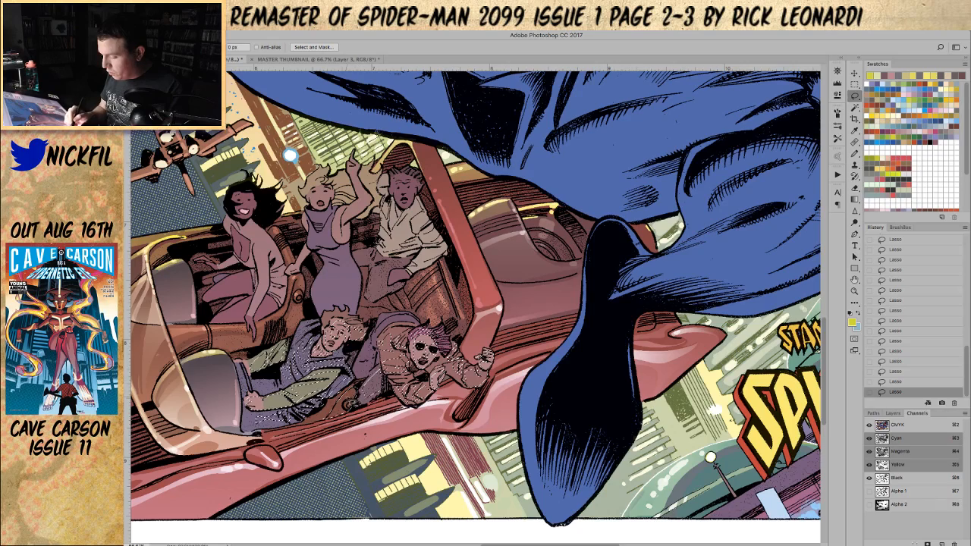
# - Add highlight shapes on the dark-haired woman's top, arms and legs to the Lasso selection
pyautogui.click(855, 279)
pyautogui.moveTo(446, 304); pyautogui.dragTo(489, 387)
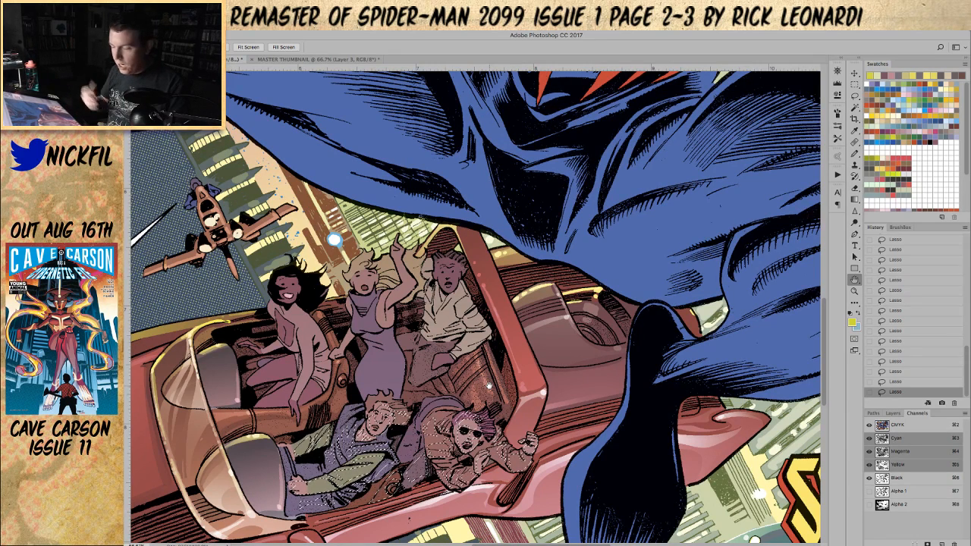
pyautogui.click(855, 96)
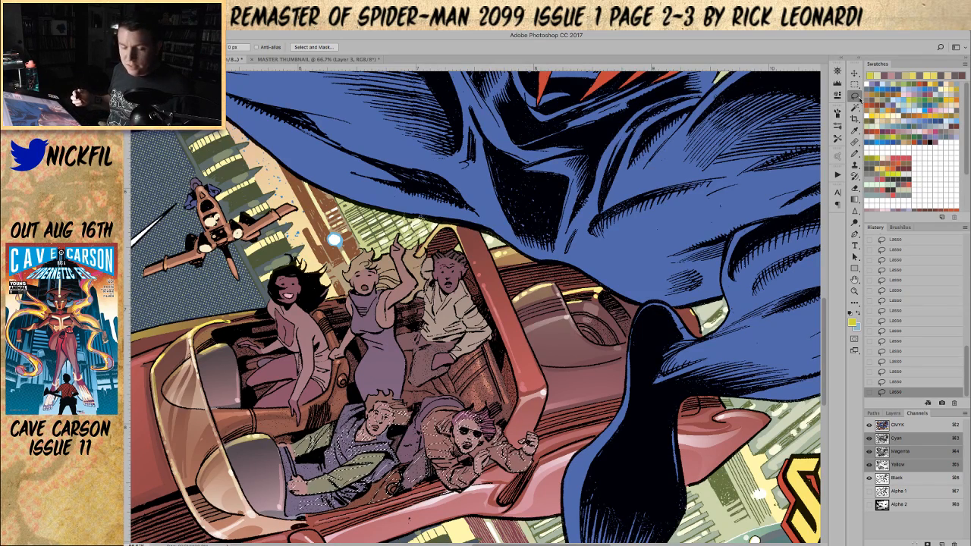
pyautogui.click(854, 280)
pyautogui.moveTo(439, 415); pyautogui.dragTo(463, 382)
pyautogui.press('l')
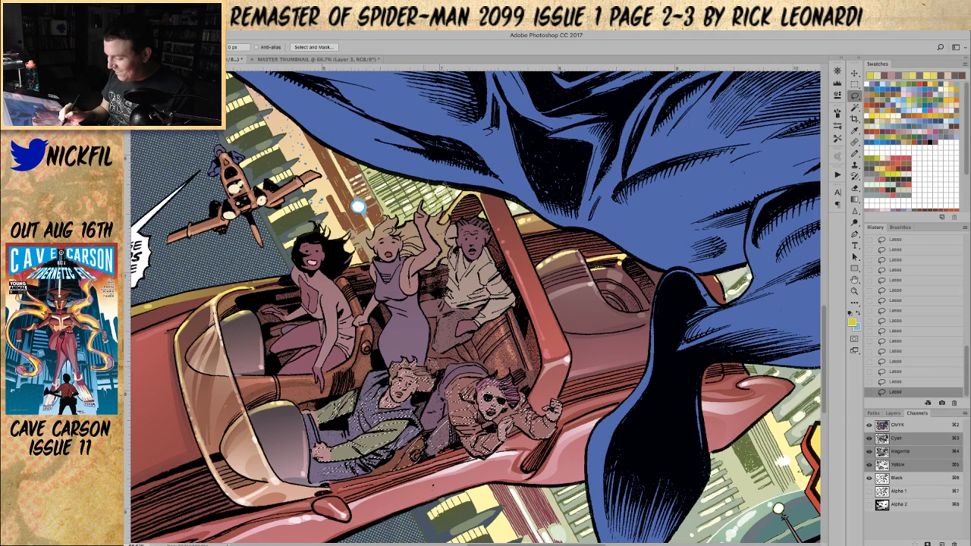
pyautogui.press('space')
pyautogui.moveTo(644, 243); pyautogui.dragTo(693, 259)
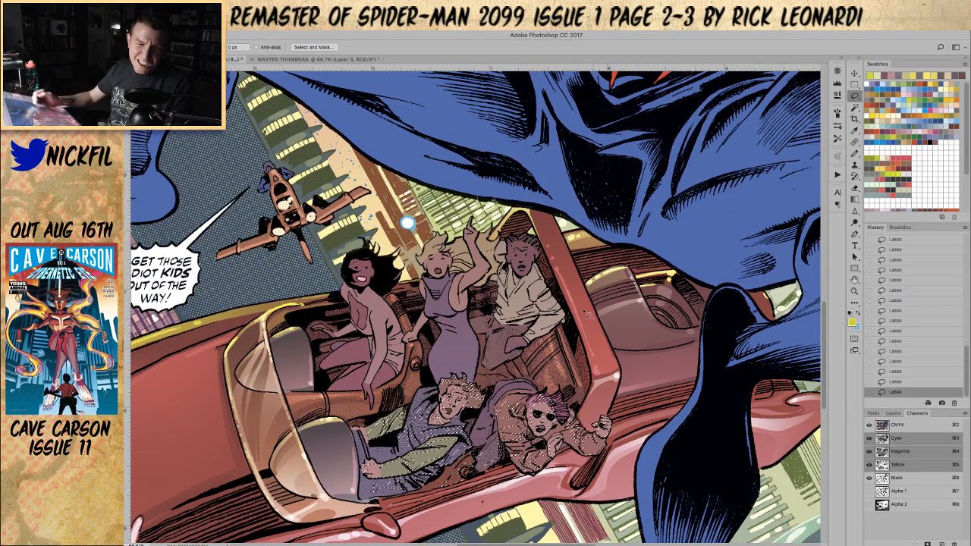
pyautogui.moveTo(378, 300)
pyautogui.mouseDown()
pyautogui.moveTo(388, 310)
pyautogui.moveTo(370, 390)
pyautogui.moveTo(390, 361)
pyautogui.mouseUp()
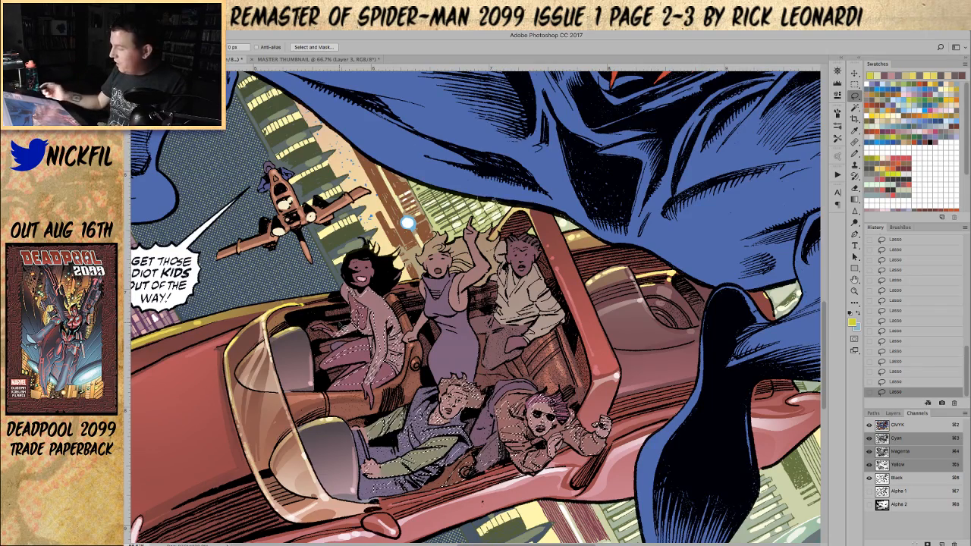
# - Add highlight shapes on the blonde woman's purple dress, raised arm and hair to the Lasso selection
pyautogui.press('space')
pyautogui.moveTo(408, 222); pyautogui.dragTo(279, 258)
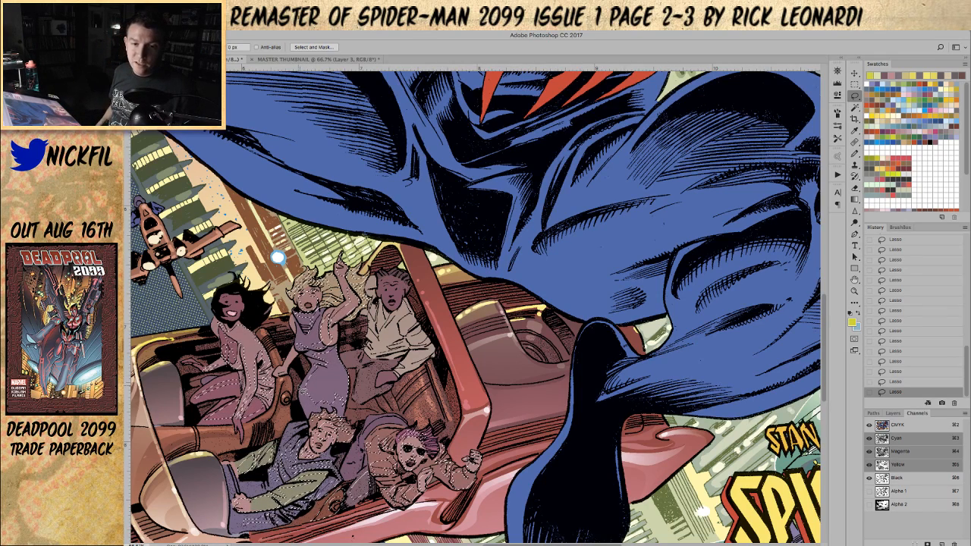
pyautogui.press('h')
pyautogui.moveTo(277, 258); pyautogui.dragTo(312, 235)
pyautogui.press('l')
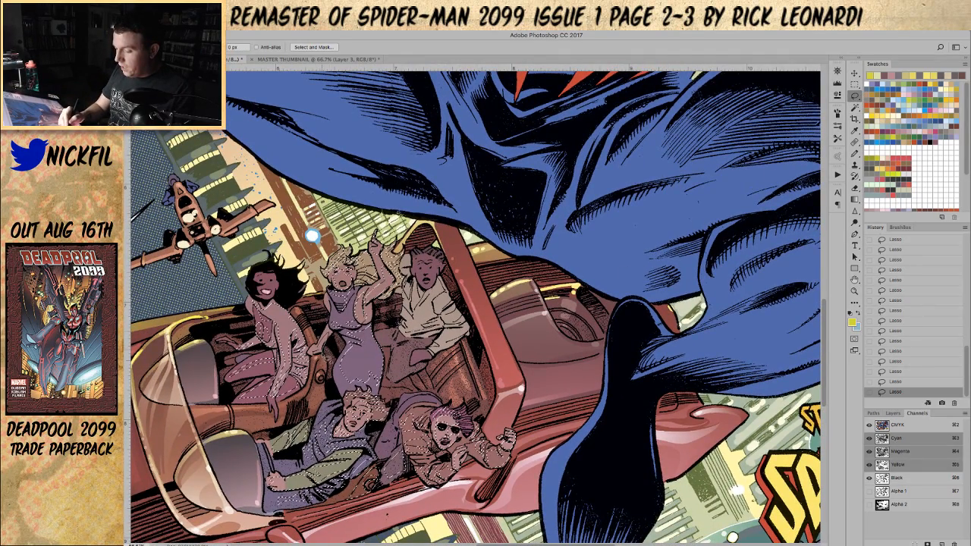
# - Add highlight shapes on the standing man's tan jacket, face and trousers to the Lasso selection
pyautogui.press('h')
pyautogui.moveTo(537, 398); pyautogui.dragTo(455, 387)
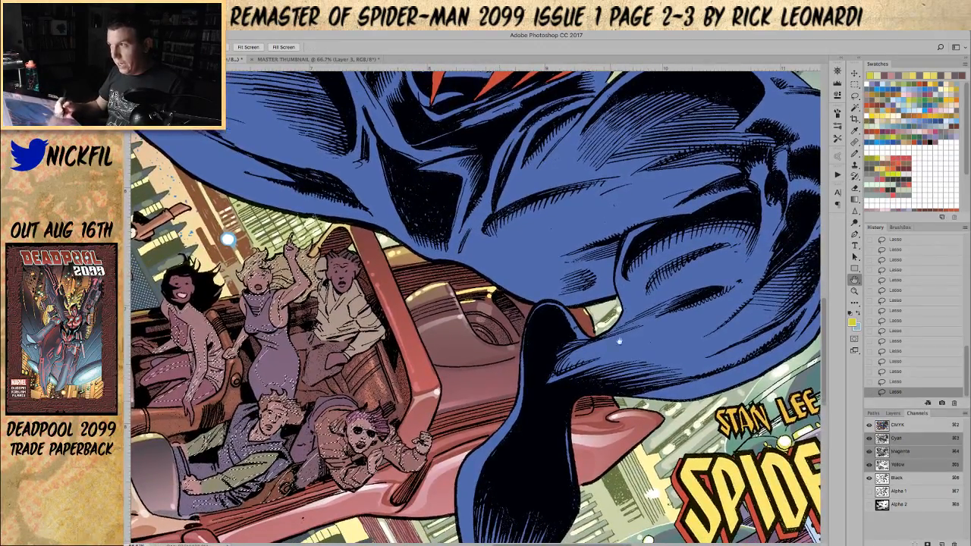
pyautogui.click(854, 95)
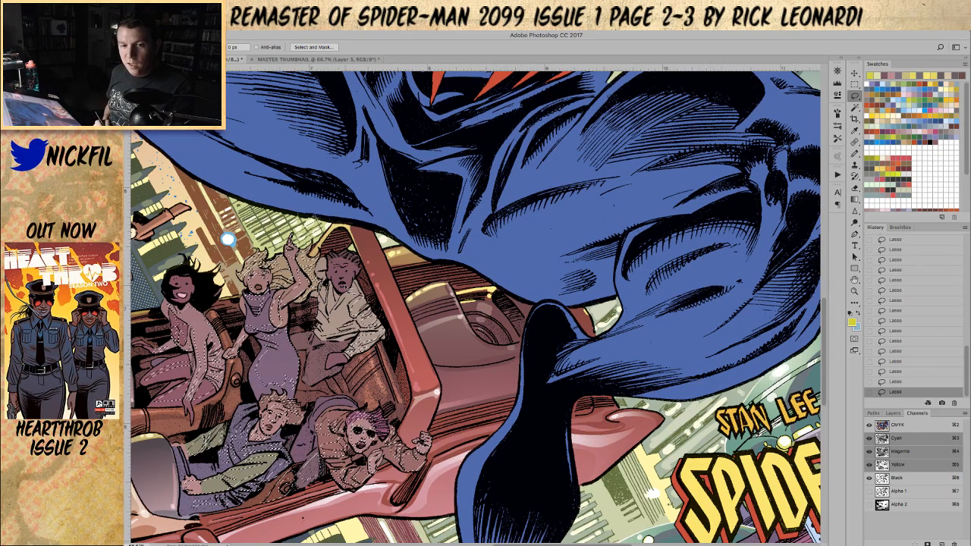
pyautogui.click(855, 292)
pyautogui.click(319, 404)
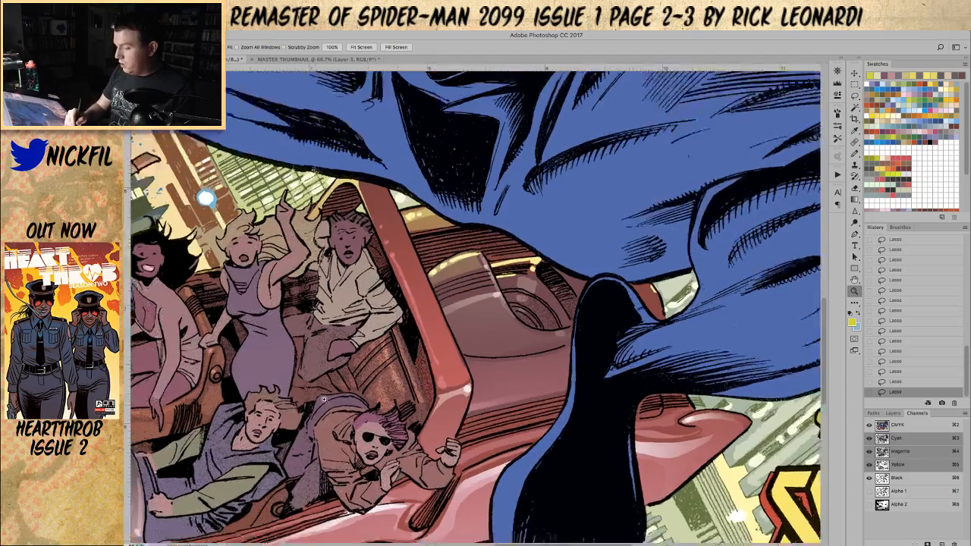
pyautogui.moveTo(184, 156); pyautogui.dragTo(282, 112)
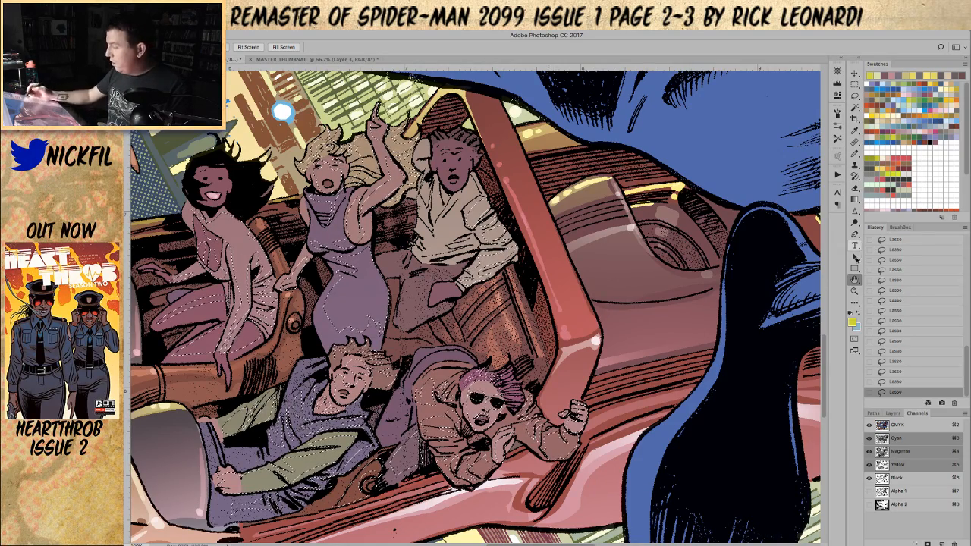
pyautogui.click(855, 291)
pyautogui.keyDown('alt'); pyautogui.click(490, 347); pyautogui.keyUp('alt')
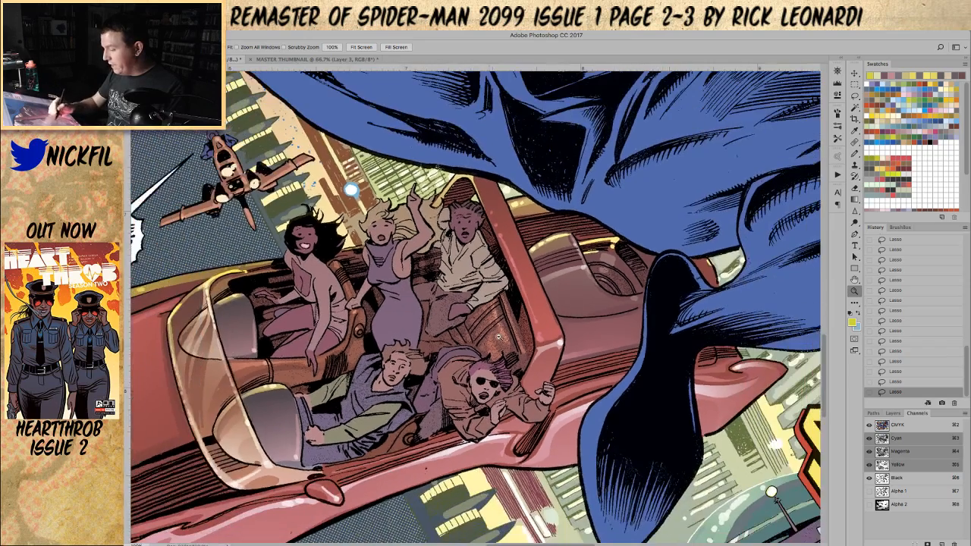
pyautogui.press('l')
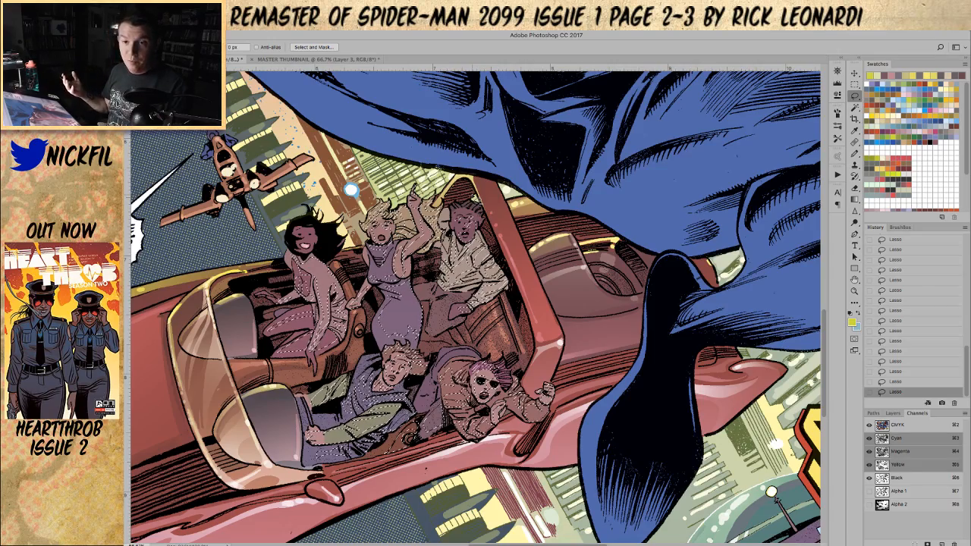
# - Switch to the Gradient tool in Screen mode and choose a pinkish red swatch as the foreground colour
pyautogui.press('z')
pyautogui.keyDown('alt'); pyautogui.click(351, 189); pyautogui.keyUp('alt')
pyautogui.press('l')
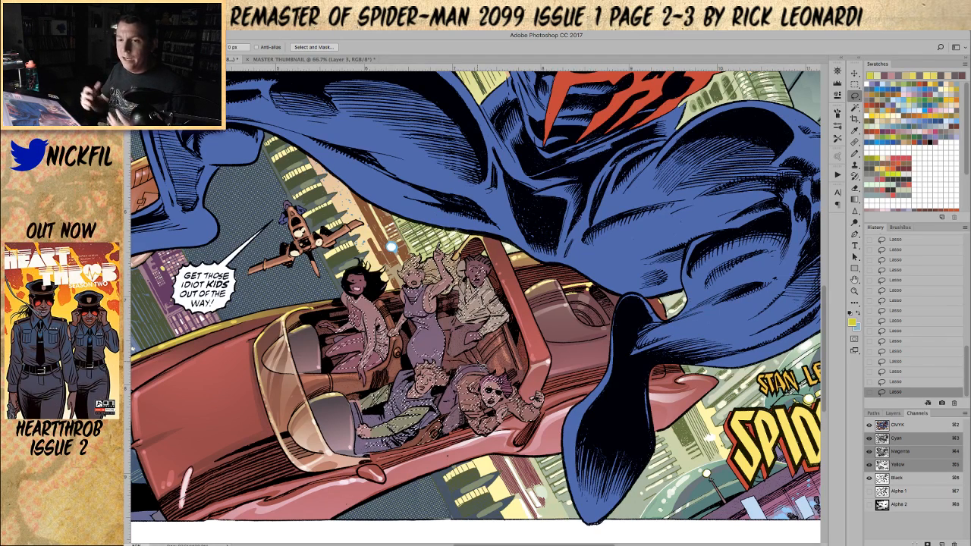
pyautogui.press('space')
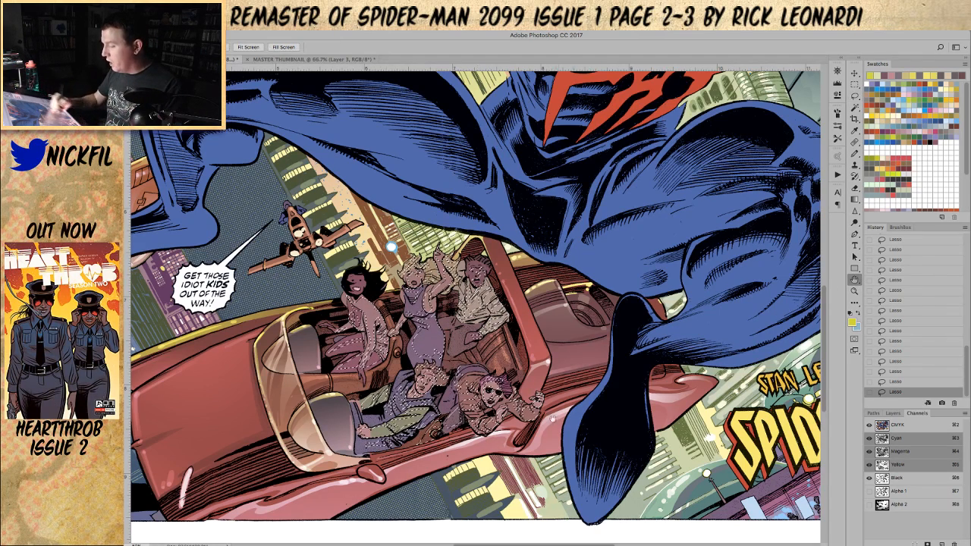
pyautogui.moveTo(486, 334); pyautogui.dragTo(463, 238)
pyautogui.press('g')
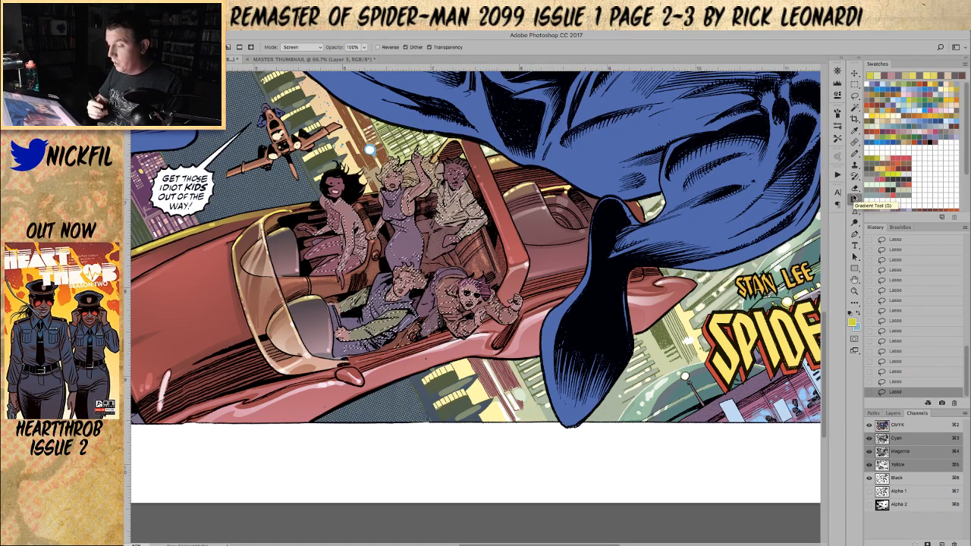
pyautogui.click(854, 290)
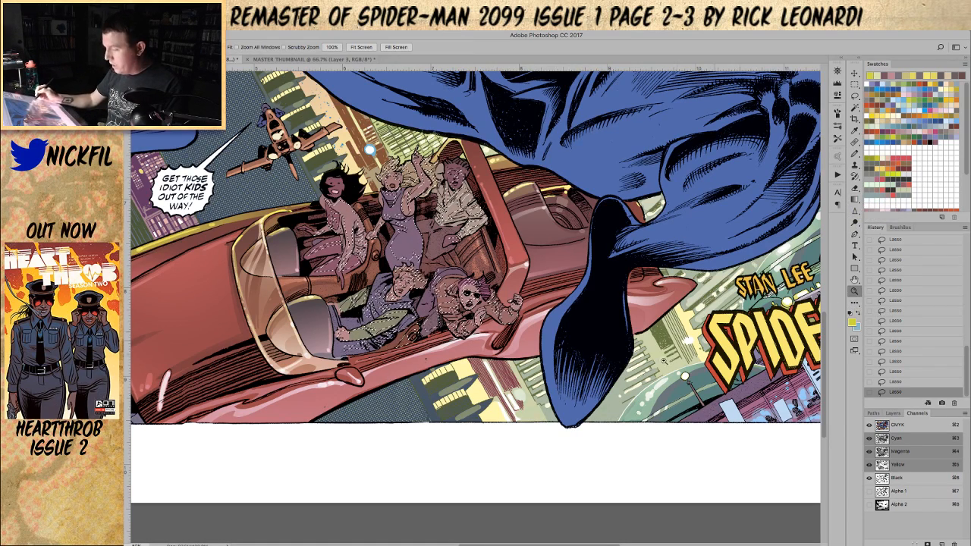
pyautogui.keyDown('alt'); pyautogui.click(525, 408); pyautogui.keyUp('alt')
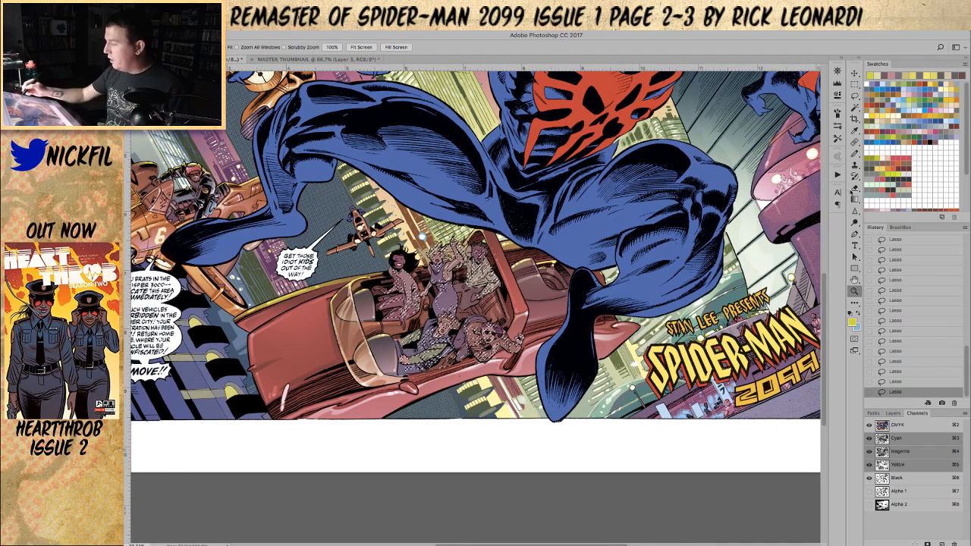
pyautogui.click(854, 198)
pyautogui.click(897, 160)
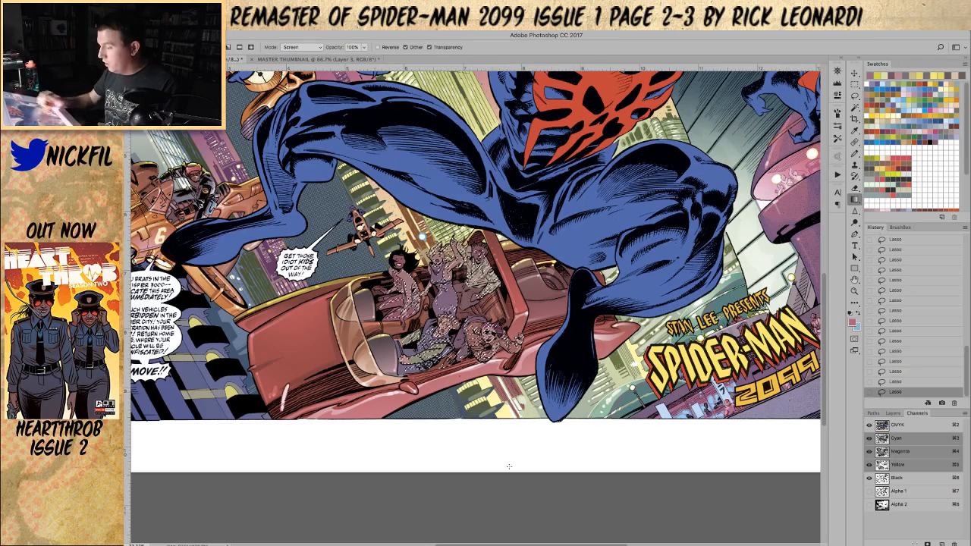
# - Inspect the highlight selection on the red car's passengers up close and in the context of the whole spread
pyautogui.click(854, 96)
pyautogui.click(855, 292)
pyautogui.click(396, 257)
pyautogui.click(396, 258)
pyautogui.press('l')
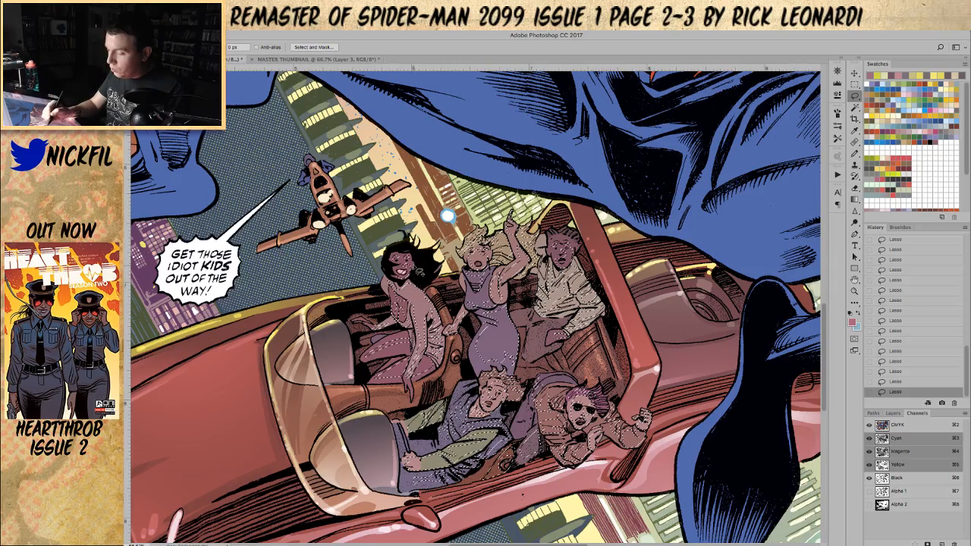
pyautogui.click(854, 291)
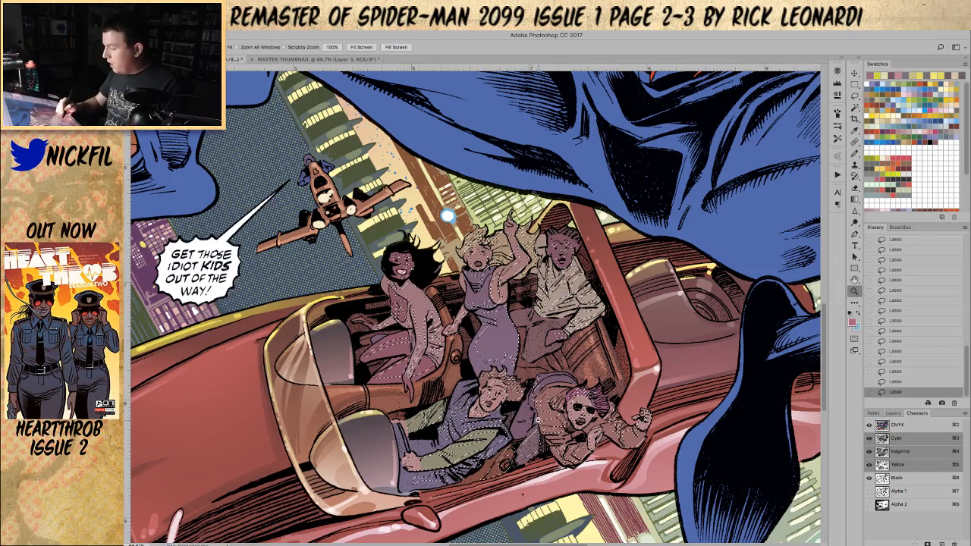
pyautogui.keyDown('alt'); pyautogui.click(539, 422); pyautogui.keyUp('alt')
pyautogui.keyDown('alt'); pyautogui.click(544, 412); pyautogui.keyUp('alt')
pyautogui.click(854, 280)
pyautogui.moveTo(766, 374); pyautogui.dragTo(676, 278)
pyautogui.click(855, 199)
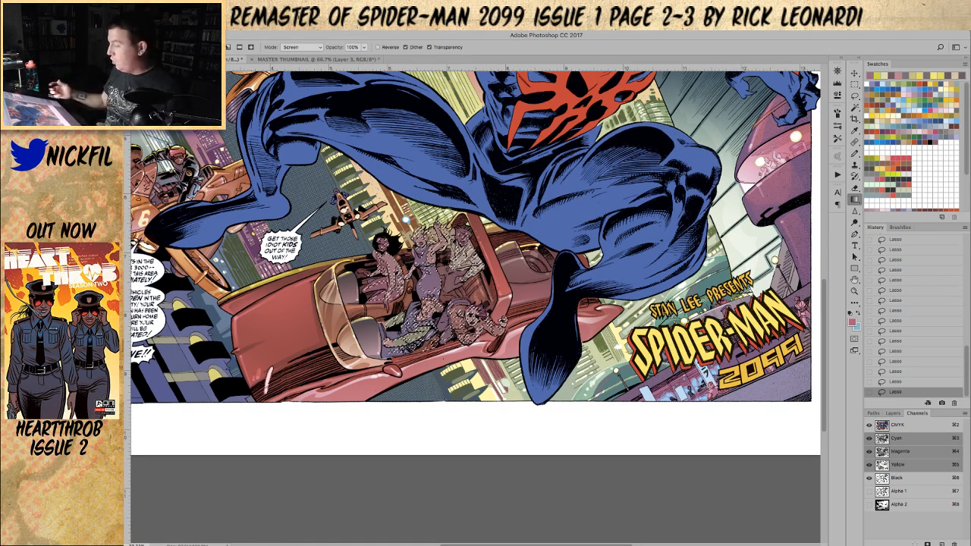
# - Lighten the selected passenger highlights with two upward Screen-mode gradients and clear the selection
pyautogui.click(854, 279)
pyautogui.moveTo(511, 430); pyautogui.dragTo(530, 387)
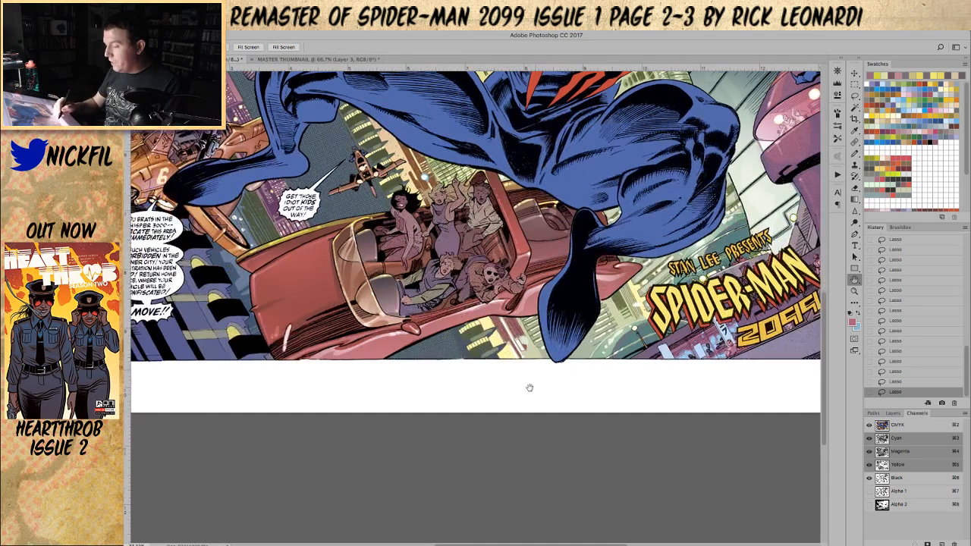
pyautogui.press('g')
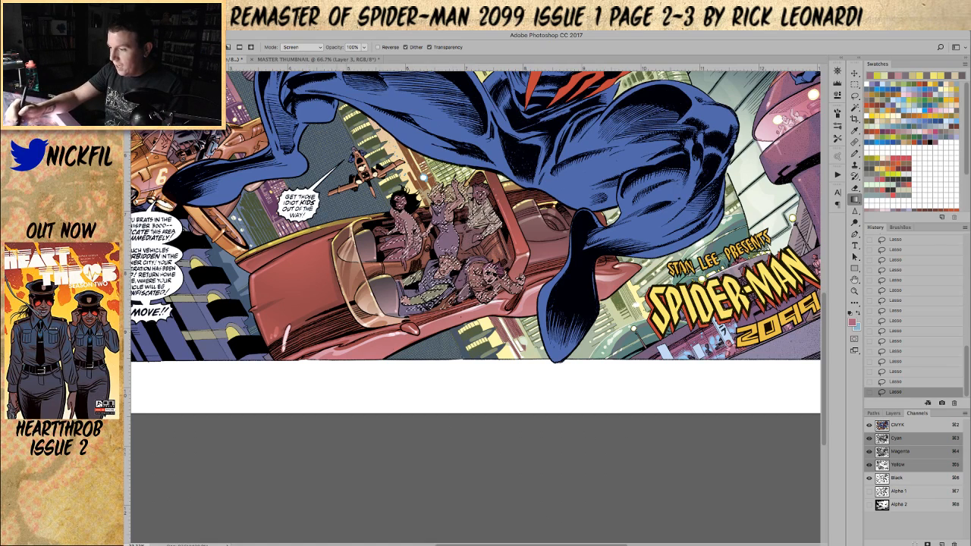
pyautogui.moveTo(460, 401); pyautogui.dragTo(438, 126)
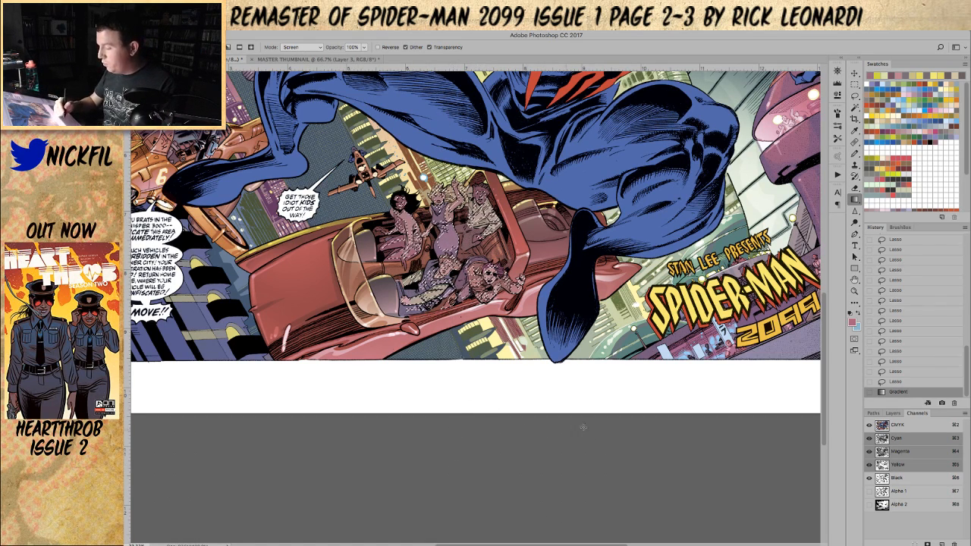
pyautogui.moveTo(462, 418); pyautogui.dragTo(442, 186)
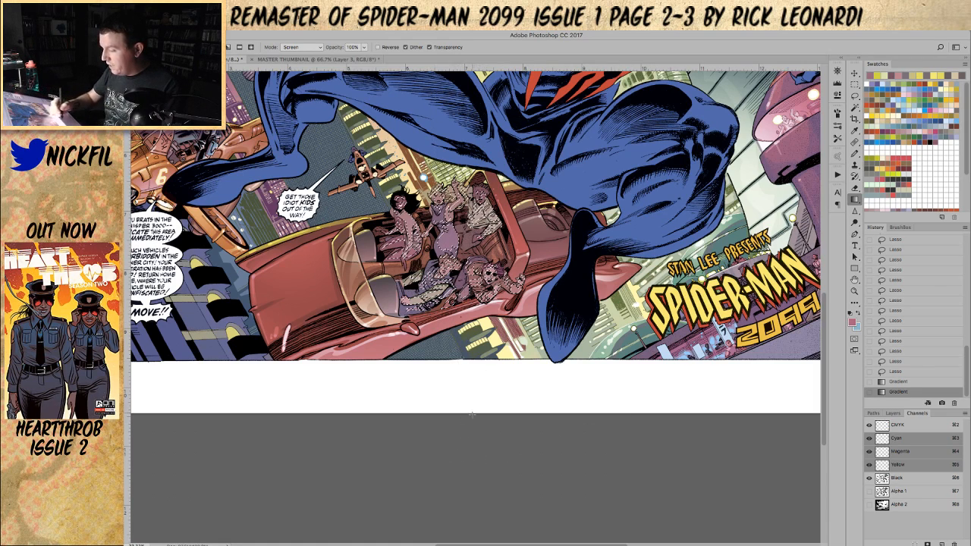
pyautogui.hotkey('ctrl', 'd')
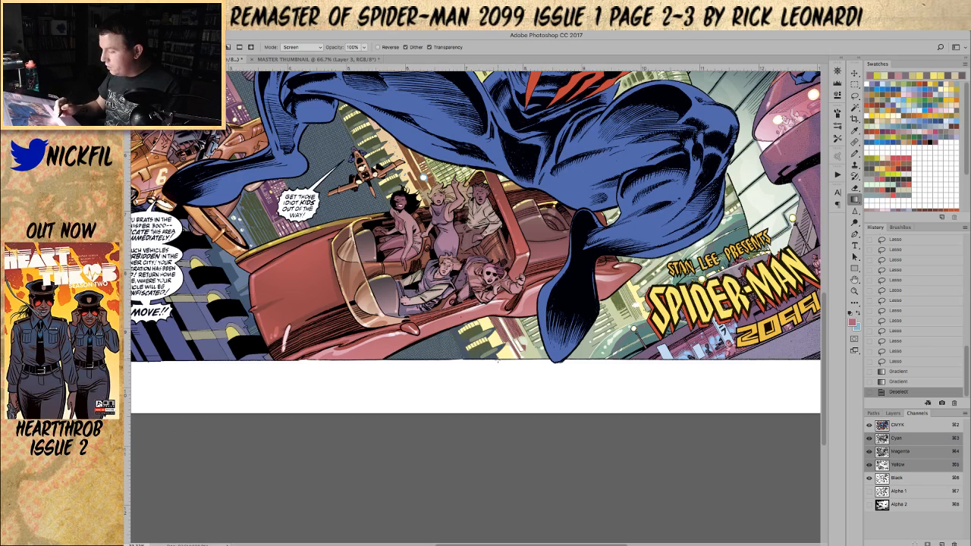
# - Touch up the blonde woman's face using the Pencil tool at 50% opacity
pyautogui.click(855, 280)
pyautogui.click(855, 291)
pyautogui.click(459, 284)
pyautogui.click(461, 284)
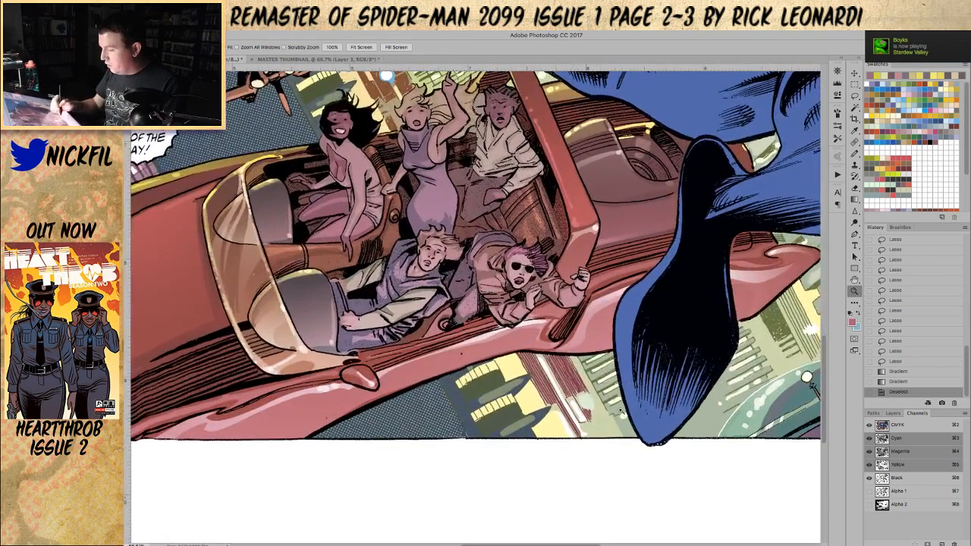
pyautogui.press('h')
pyautogui.moveTo(563, 354); pyautogui.dragTo(554, 406)
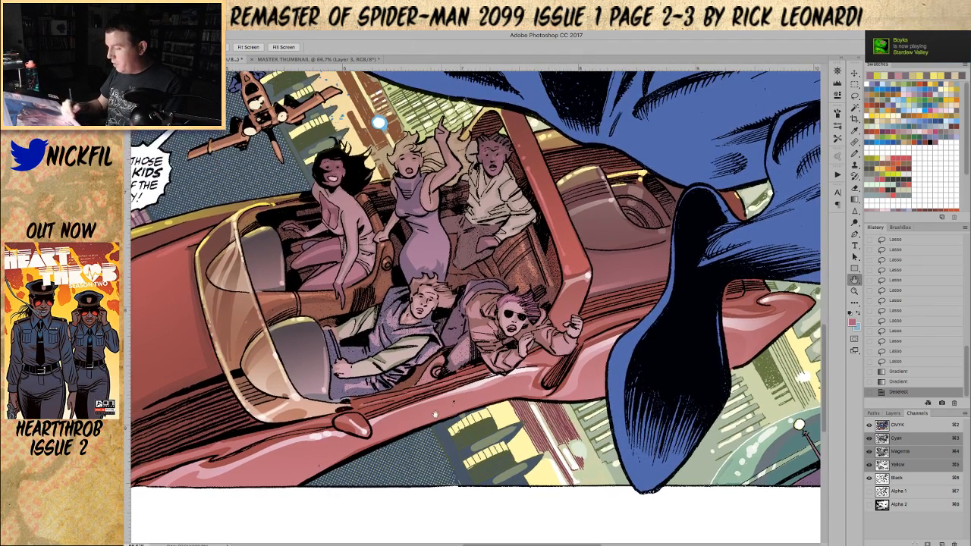
pyautogui.click(856, 152)
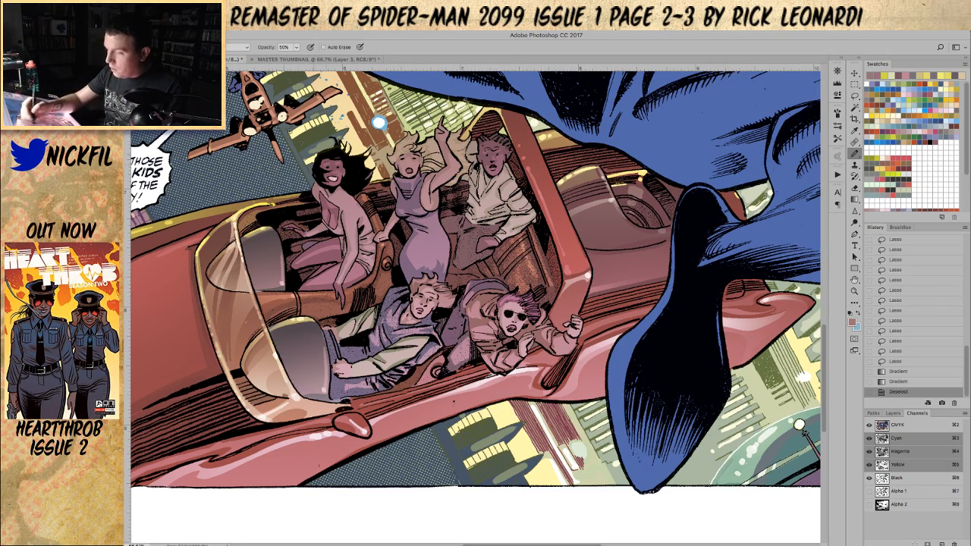
pyautogui.click(236, 47)
pyautogui.click(225, 28)
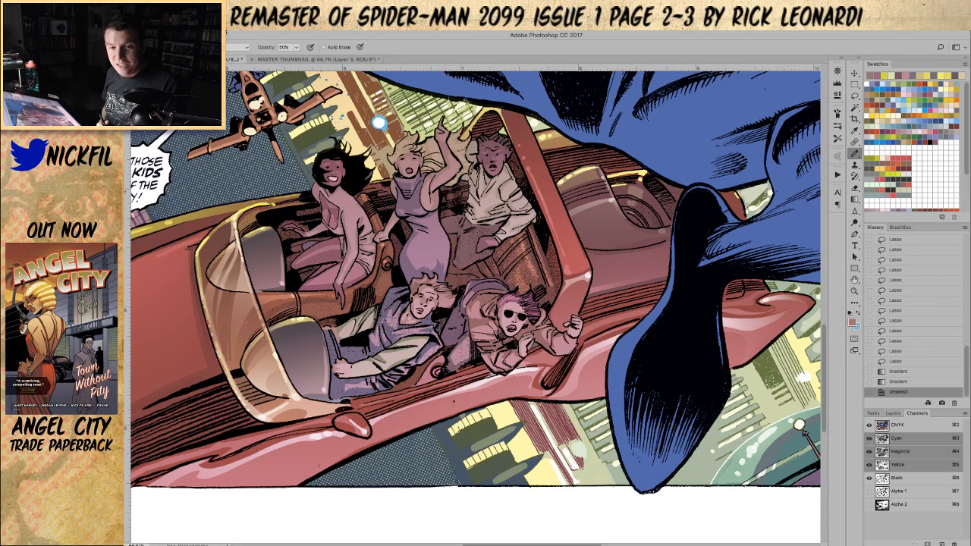
pyautogui.moveTo(400, 163); pyautogui.dragTo(418, 167)
# - Add Pencil strokes at 50% opacity to the purple clothing of the passenger in sunglasses
pyautogui.press('0')
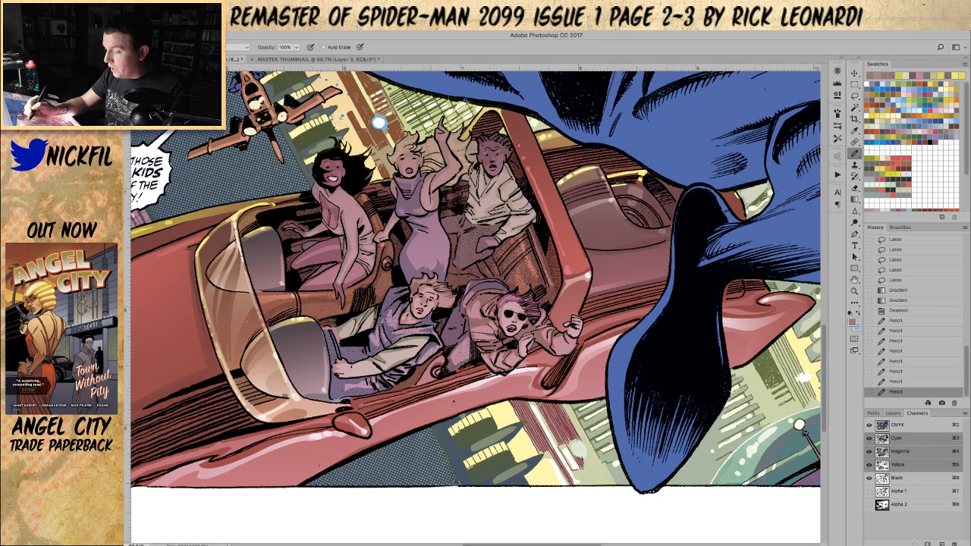
pyautogui.press('5')
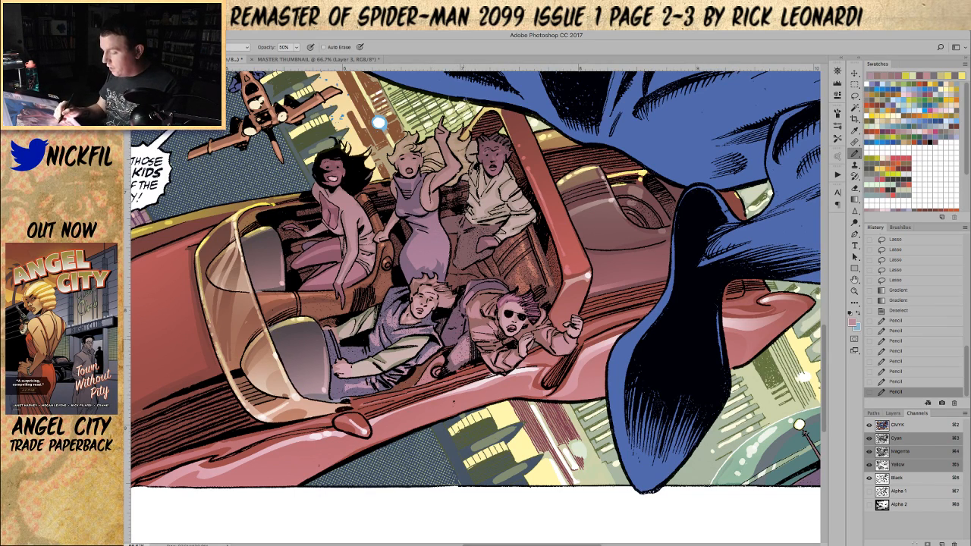
pyautogui.click(227, 49)
pyautogui.click(227, 48)
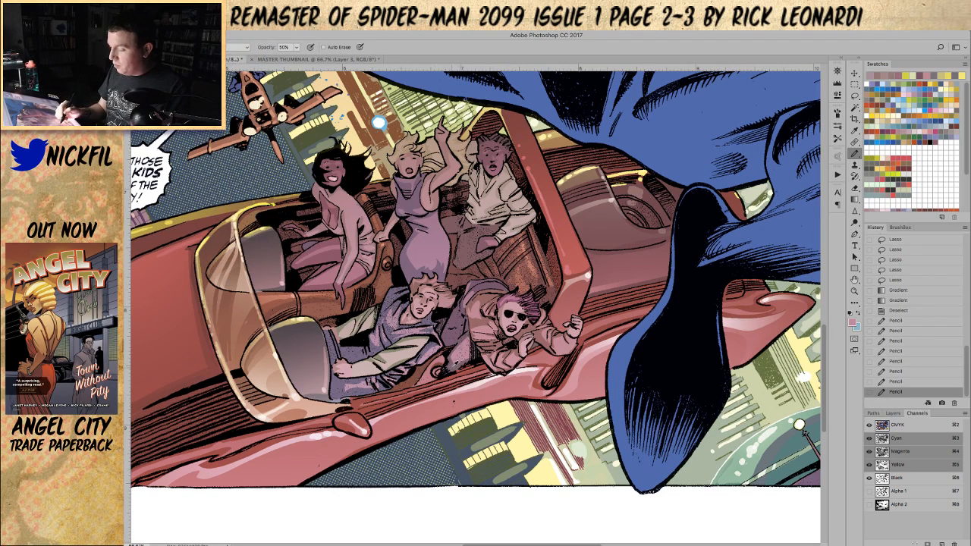
pyautogui.moveTo(455, 353)
pyautogui.mouseDown()
pyautogui.moveTo(467, 343)
pyautogui.moveTo(469, 356)
pyautogui.mouseUp()
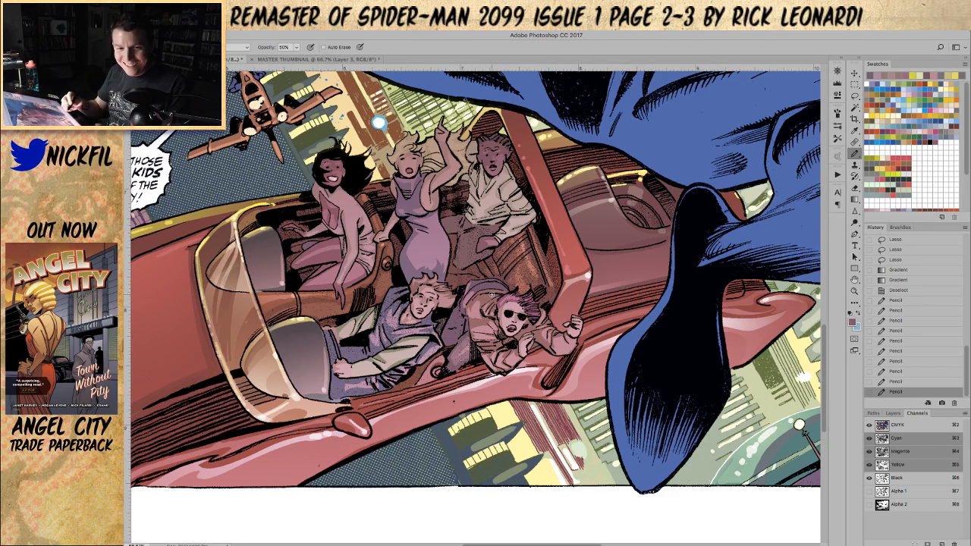
# - Sample a colour from the dark-haired woman and paint at 100% Pencil opacity beside the sunglasses-wearing passenger's legs
pyautogui.keyDown('alt'); pyautogui.click(346, 189); pyautogui.keyUp('alt')
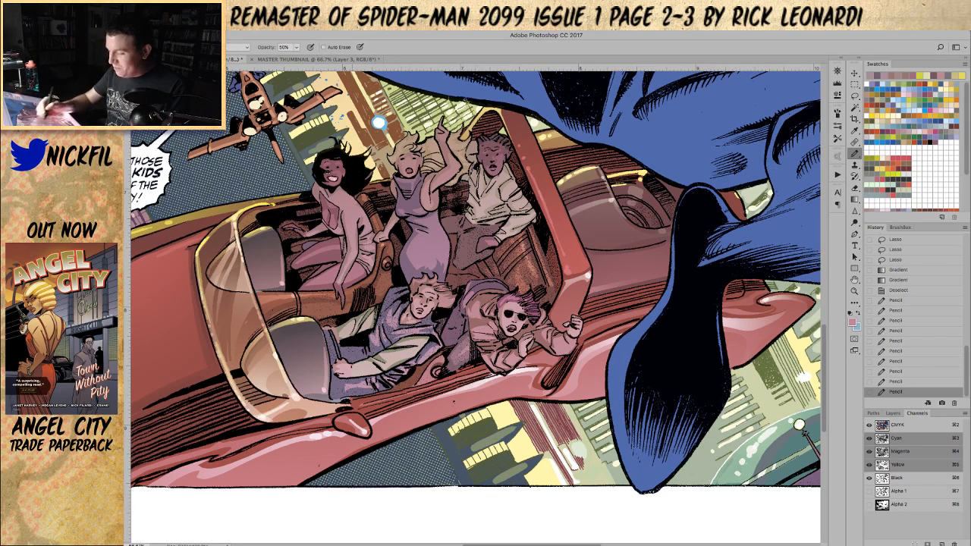
pyautogui.click(239, 47)
pyautogui.click(242, 130)
pyautogui.press('0')
pyautogui.click(457, 357)
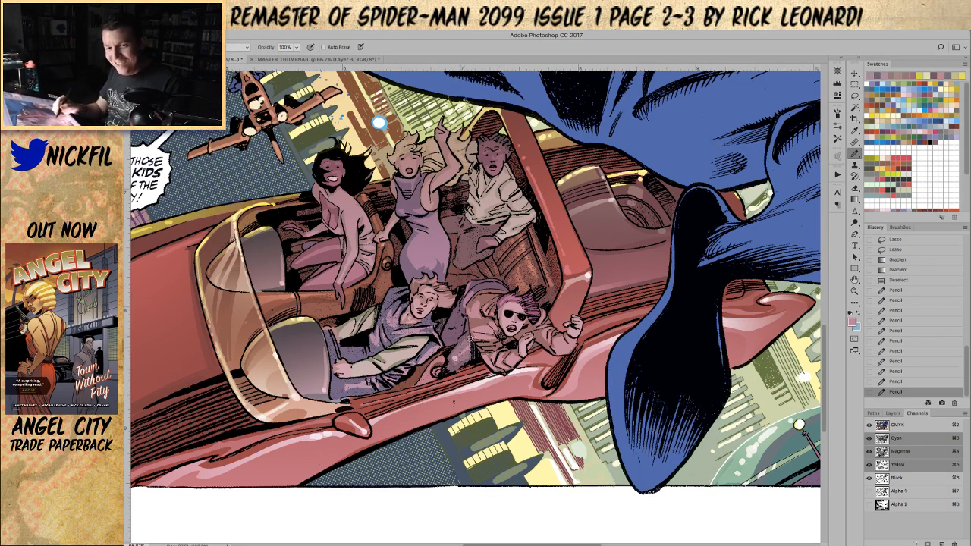
pyautogui.moveTo(449, 351); pyautogui.dragTo(453, 341)
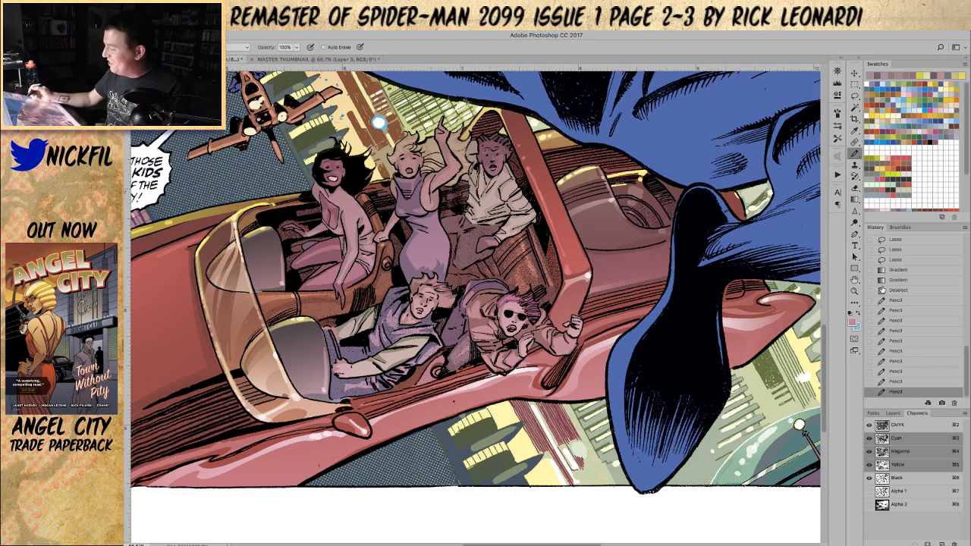
# - Paint Pencil touch-ups on the sunglasses-wearing passenger's jacket sleeve and raised hand
pyautogui.click(855, 280)
pyautogui.moveTo(682, 360)
pyautogui.mouseDown()
pyautogui.moveTo(664, 346)
pyautogui.moveTo(613, 352)
pyautogui.mouseUp()
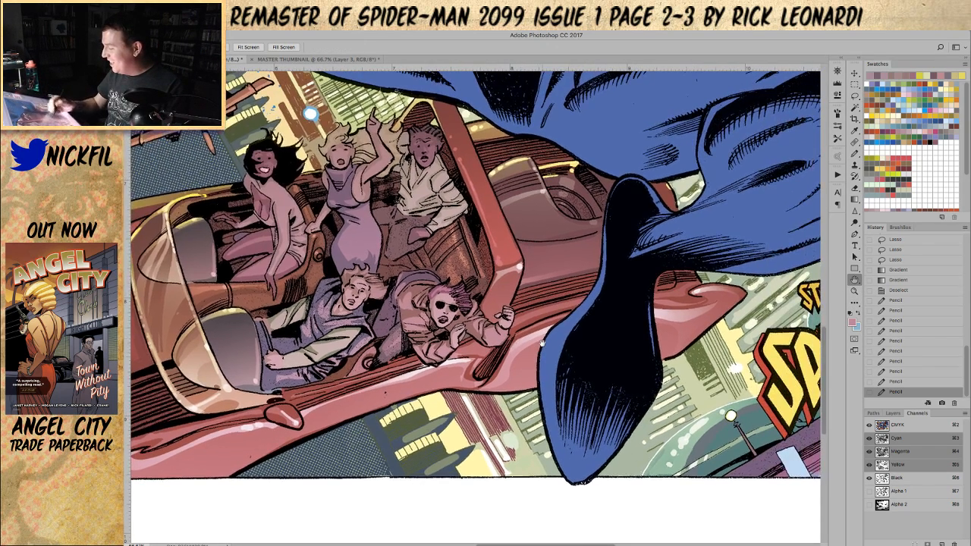
pyautogui.click(855, 153)
pyautogui.moveTo(470, 332)
pyautogui.mouseDown()
pyautogui.moveTo(498, 343)
pyautogui.moveTo(512, 312)
pyautogui.mouseUp()
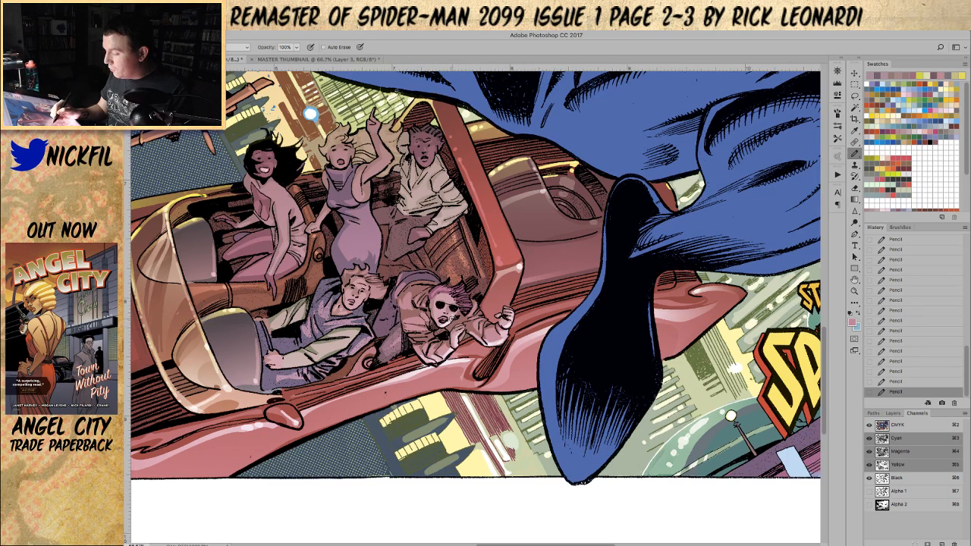
# - Change the Pencil's blending mode and paint light highlight dabs at 50% opacity on the blonde woman's purple dress
pyautogui.click(230, 47)
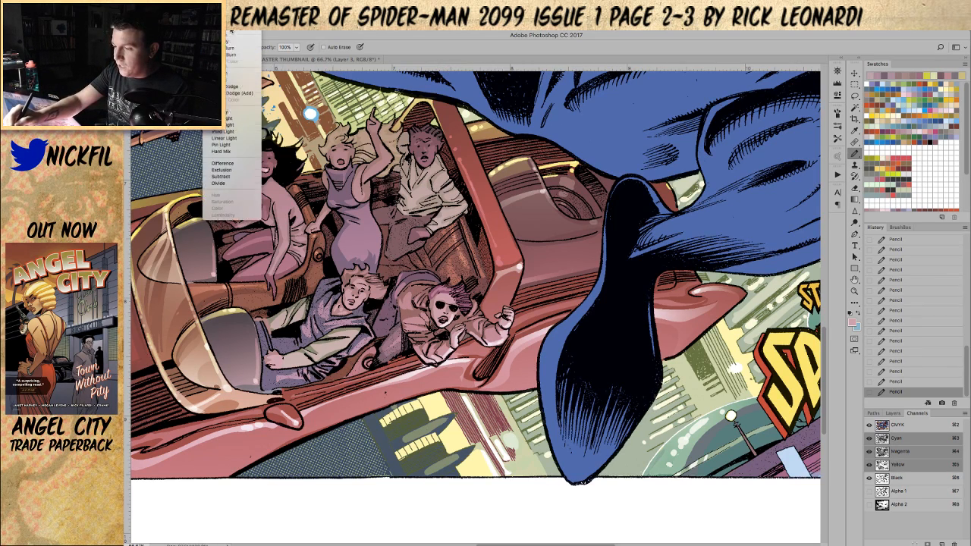
pyautogui.click(230, 38)
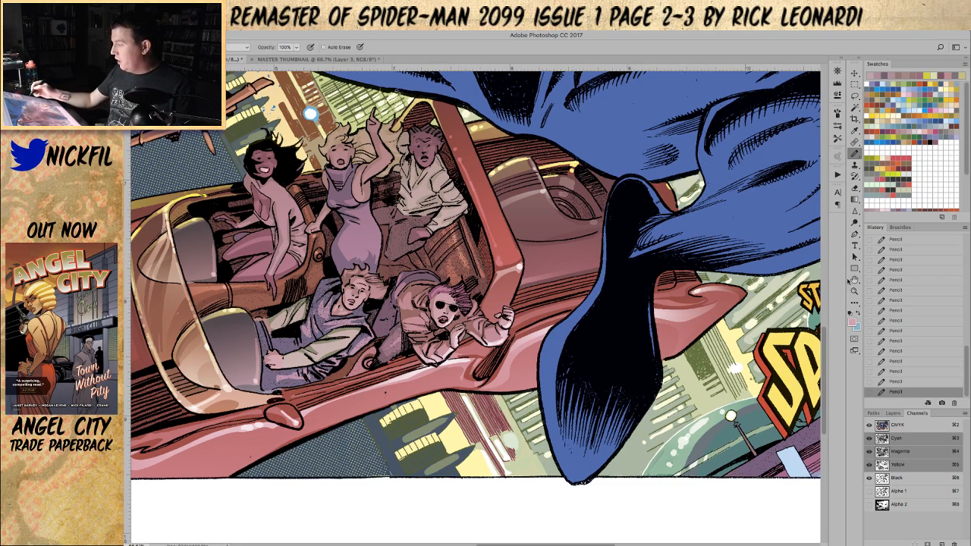
pyautogui.click(854, 280)
pyautogui.moveTo(419, 376); pyautogui.dragTo(462, 406)
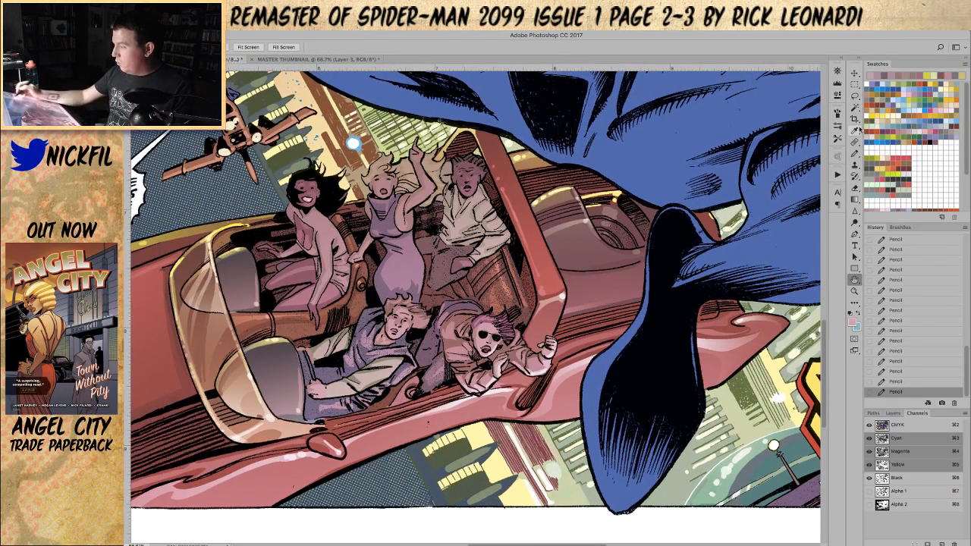
pyautogui.press('b')
pyautogui.press('5')
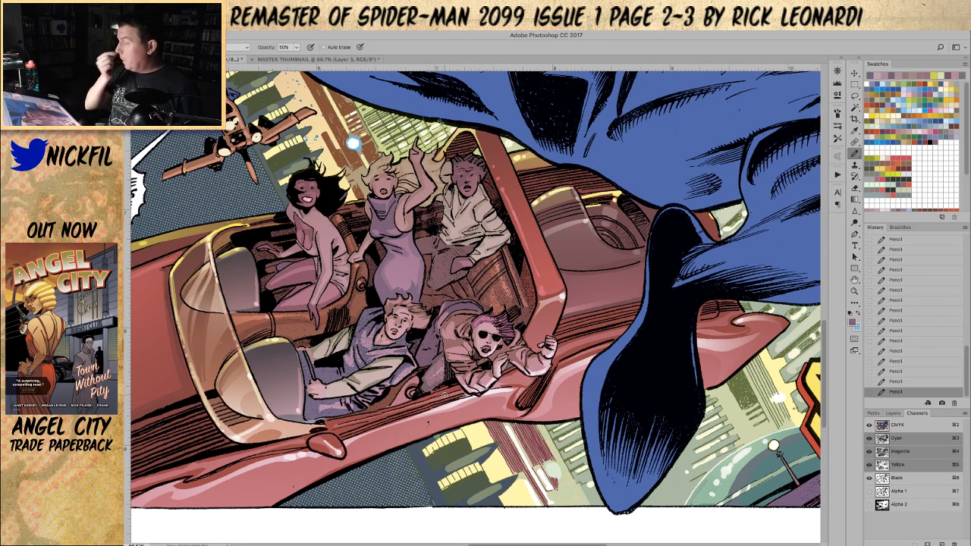
pyautogui.press('space')
pyautogui.moveTo(353, 143); pyautogui.dragTo(322, 157)
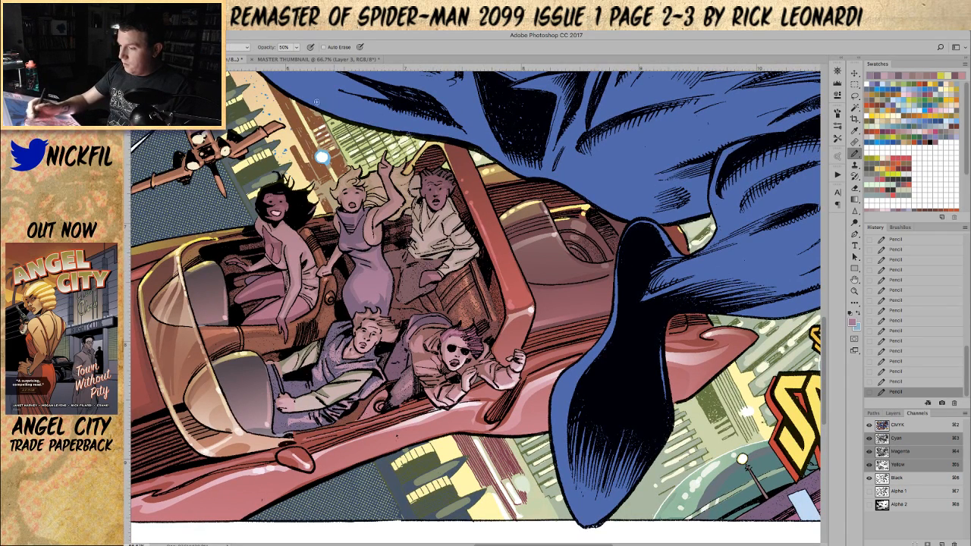
pyautogui.click(230, 49)
pyautogui.click(231, 124)
pyautogui.press('0')
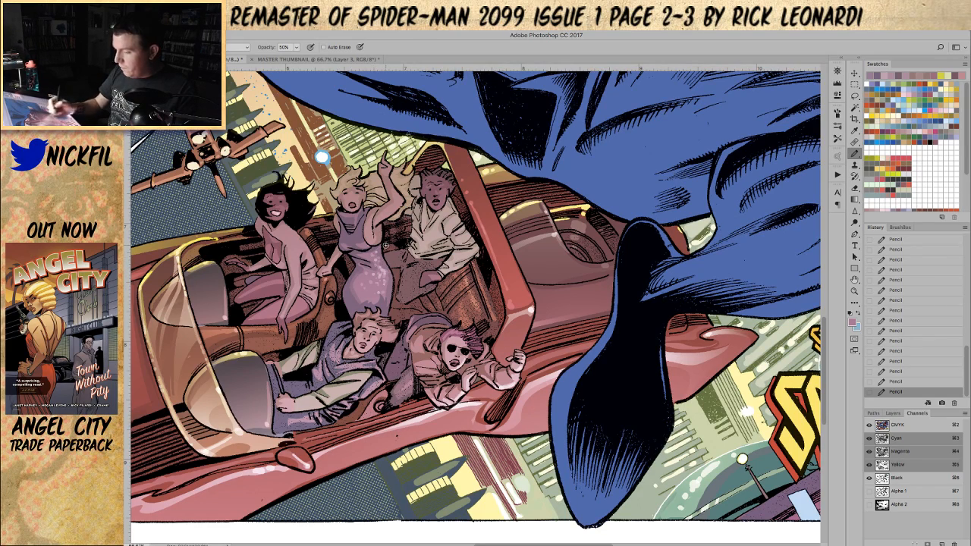
# - Set the Pencil to 100% opacity and paint light highlights on the driver's purple vest and trousers
pyautogui.click(856, 281)
pyautogui.moveTo(420, 406); pyautogui.dragTo(432, 370)
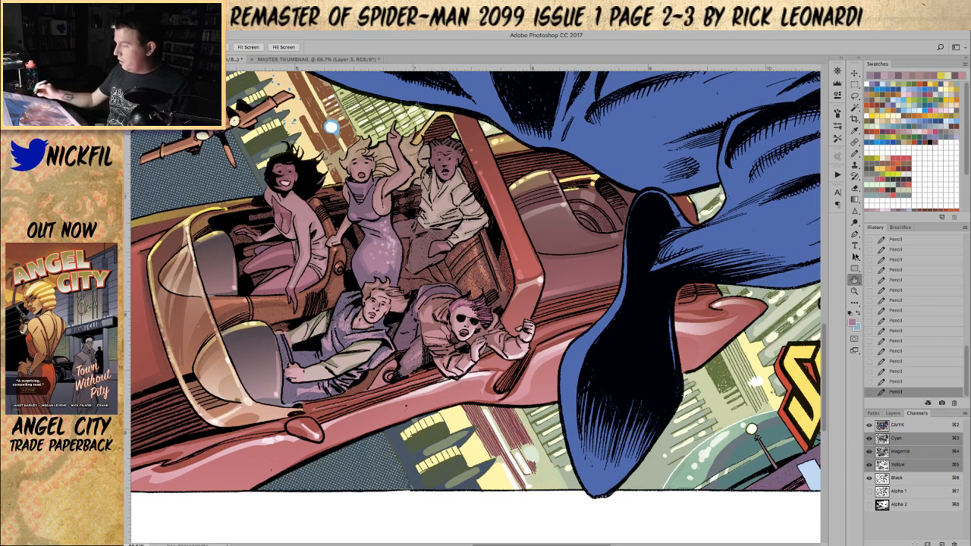
pyautogui.moveTo(441, 394); pyautogui.dragTo(455, 378)
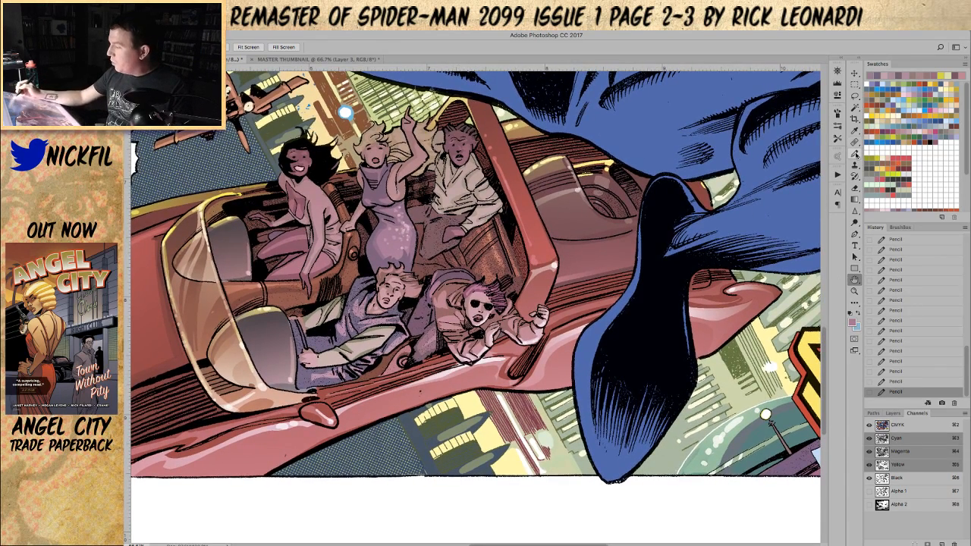
pyautogui.click(855, 153)
pyautogui.click(240, 47)
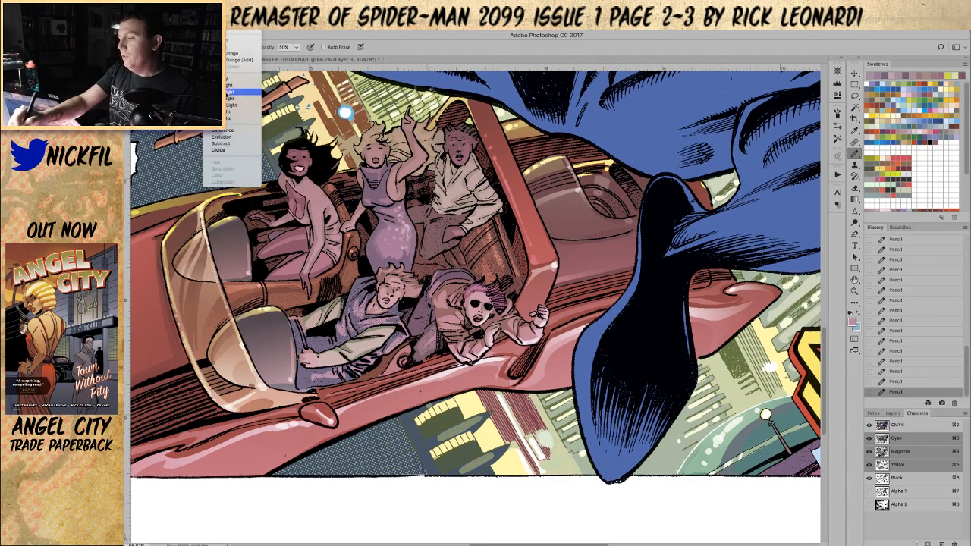
pyautogui.click(241, 47)
pyautogui.press('0')
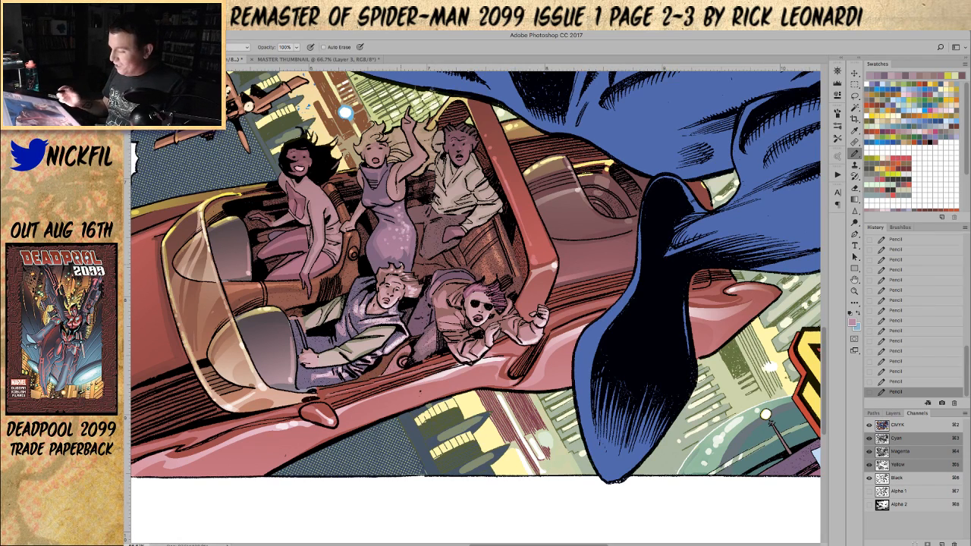
pyautogui.click(855, 281)
pyautogui.moveTo(708, 321); pyautogui.dragTo(676, 361)
pyautogui.click(856, 153)
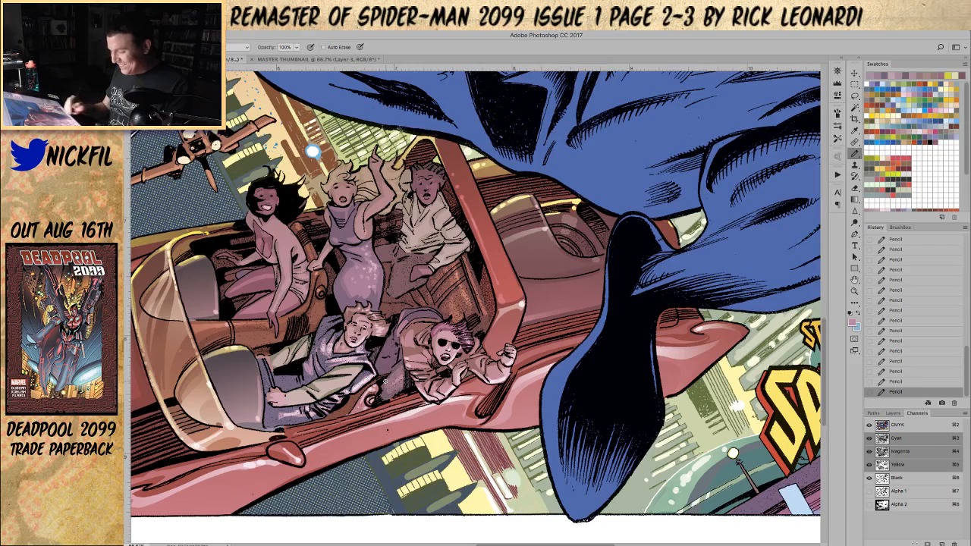
# - Lasso areas of the driver's light sleeve, brighten them with gradients in Screen mode at 100% opacity using a colour sampled there, and deselect
pyautogui.click(854, 292)
pyautogui.keyDown('alt'); pyautogui.click(382, 405); pyautogui.keyUp('alt')
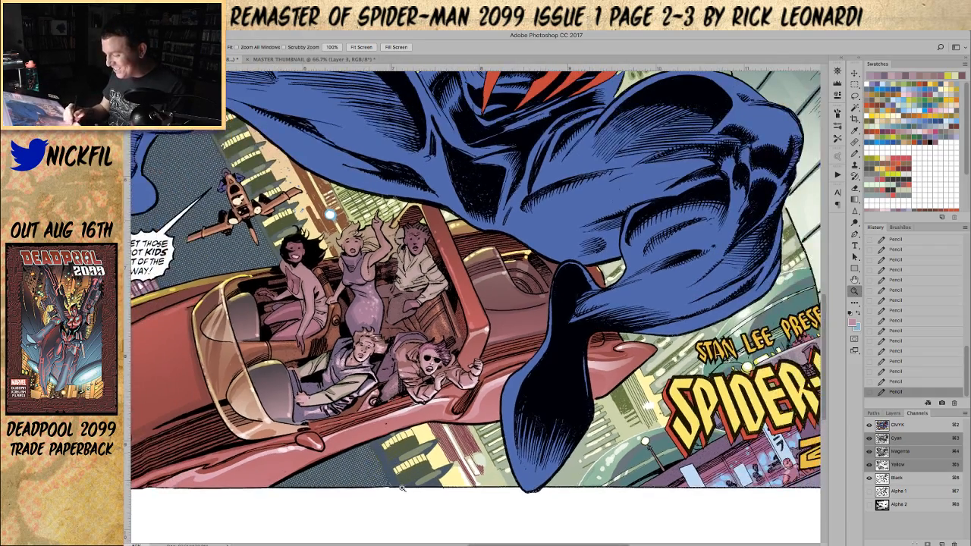
pyautogui.click(343, 412)
pyautogui.click(855, 97)
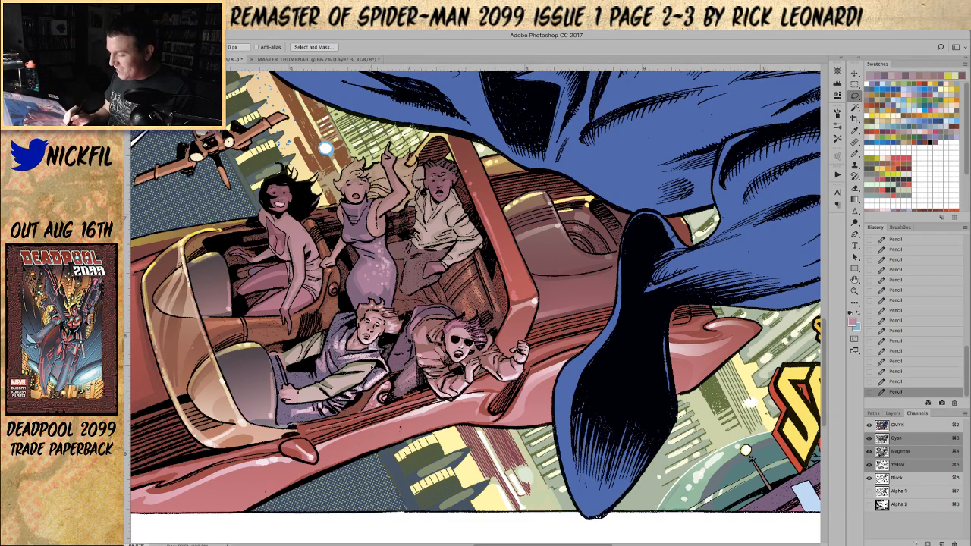
pyautogui.moveTo(336, 387)
pyautogui.mouseDown()
pyautogui.moveTo(331, 398)
pyautogui.moveTo(364, 386)
pyautogui.moveTo(380, 365)
pyautogui.mouseUp()
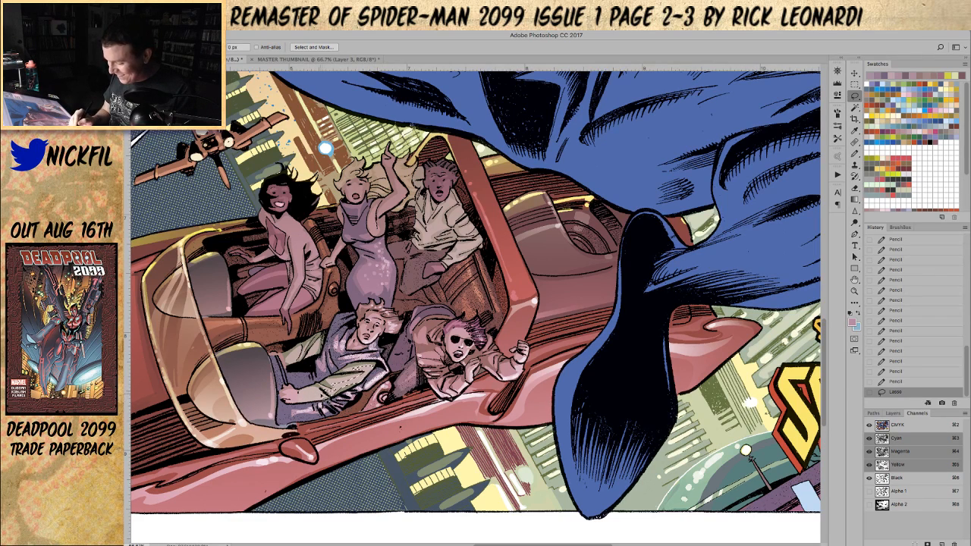
pyautogui.moveTo(331, 396); pyautogui.dragTo(362, 373)
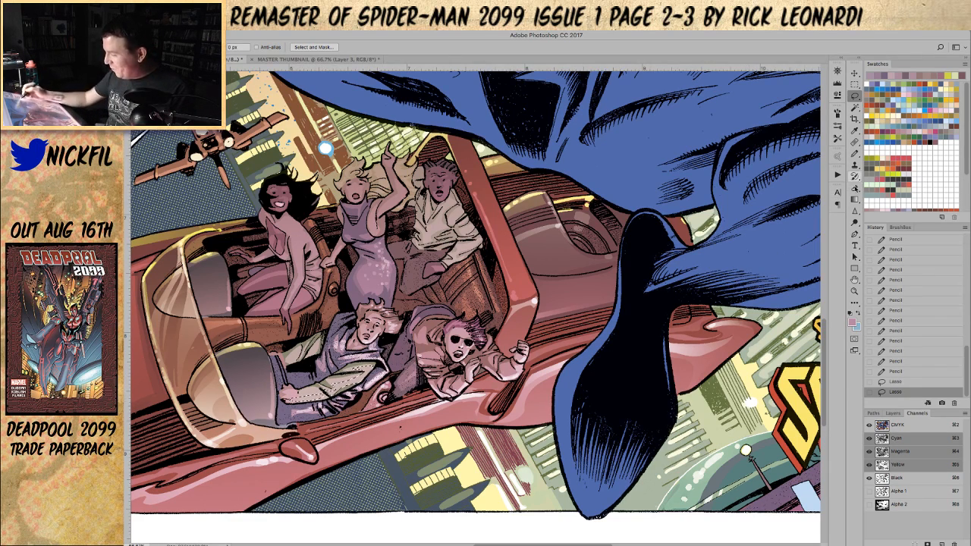
pyautogui.click(855, 199)
pyautogui.keyDown('alt'); pyautogui.click(350, 380); pyautogui.keyUp('alt')
pyautogui.moveTo(369, 394); pyautogui.dragTo(352, 378)
pyautogui.press('super+d')
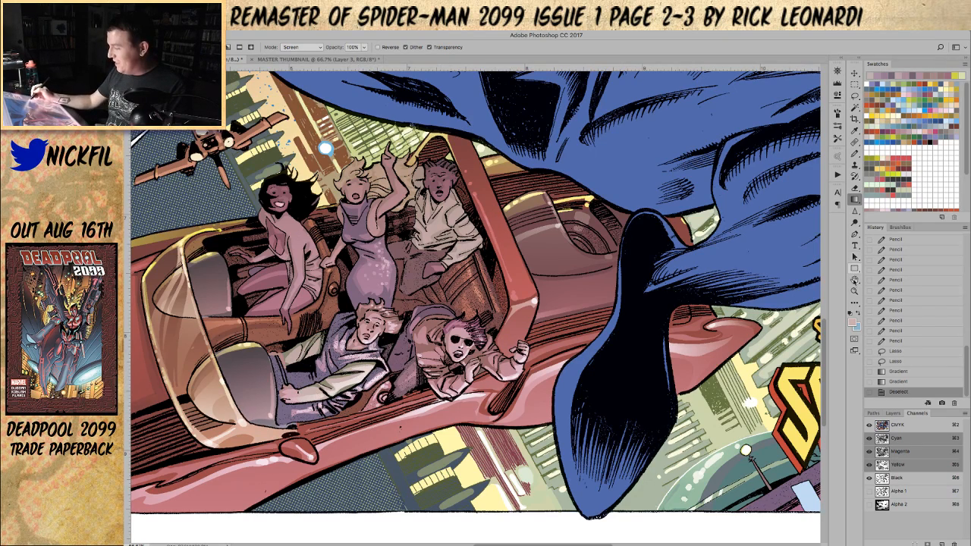
# - Change the Pencil's blending mode, paint touch-ups on the driver's sleeve, and set the opacity to 50%
pyautogui.click(854, 291)
pyautogui.keyDown('alt'); pyautogui.click(445, 422); pyautogui.keyUp('alt')
pyautogui.click(854, 153)
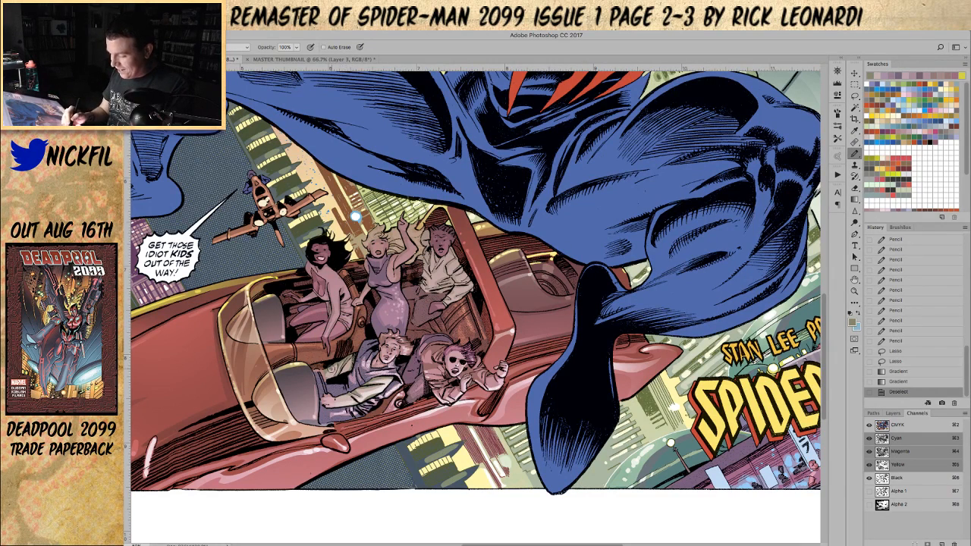
pyautogui.click(237, 47)
pyautogui.click(237, 54)
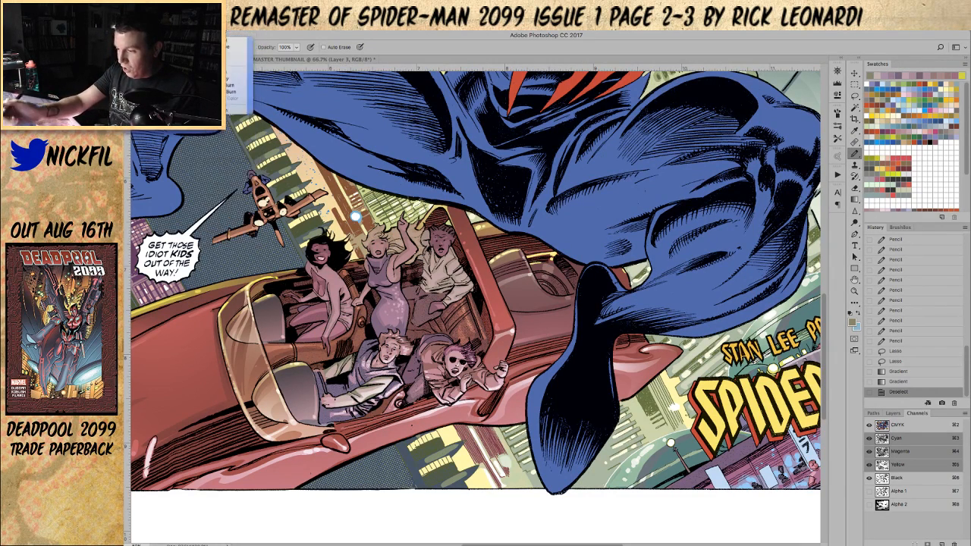
pyautogui.moveTo(329, 371); pyautogui.dragTo(353, 356)
pyautogui.press('5')
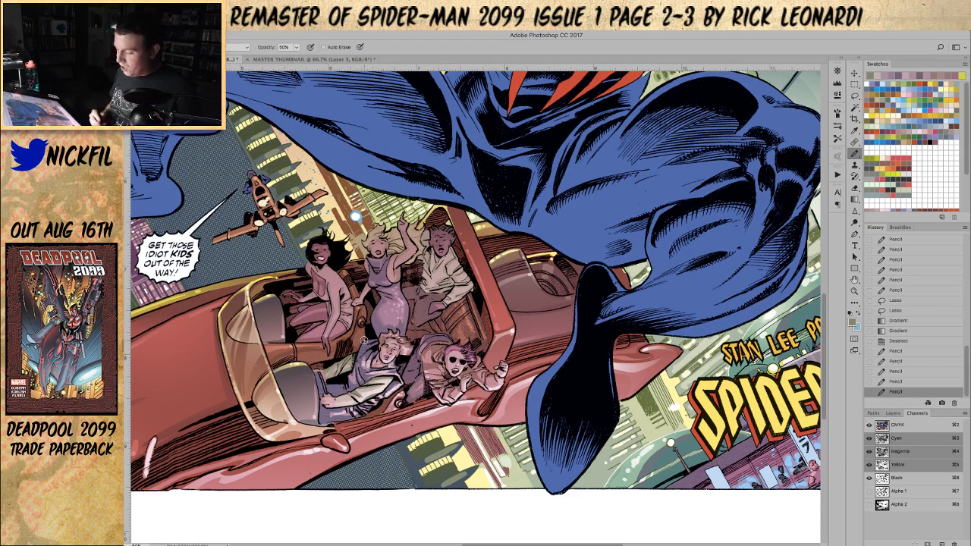
# - Sample colours beside the sunglasses-wearing passenger and dab them at 50% Pencil opacity around the legs, undoing the last dab
pyautogui.press('space')
pyautogui.moveTo(529, 388); pyautogui.dragTo(476, 380)
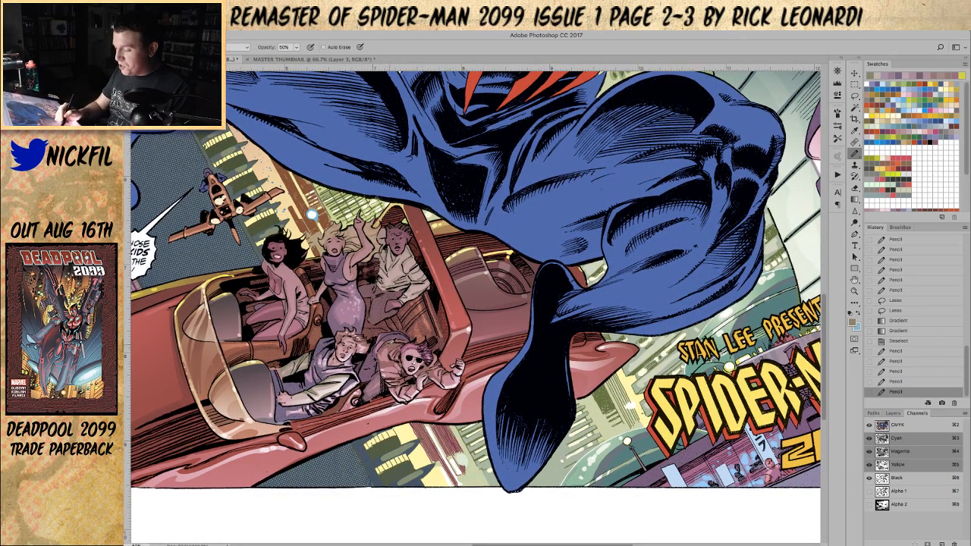
pyautogui.keyDown('alt'); pyautogui.click(385, 339); pyautogui.keyUp('alt')
pyautogui.keyDown('alt'); pyautogui.click(379, 344); pyautogui.keyUp('alt')
pyautogui.click(389, 340)
pyautogui.click(383, 335)
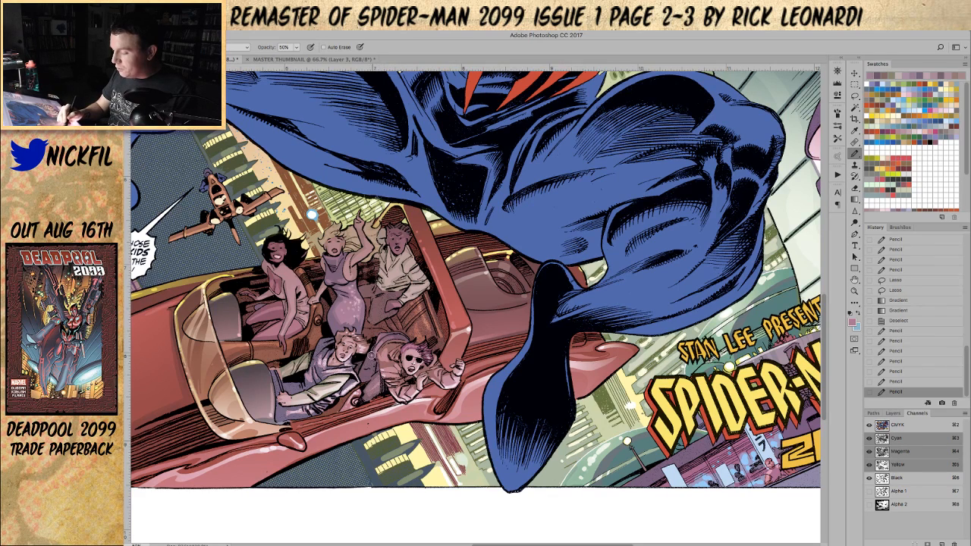
pyautogui.click(373, 353)
pyautogui.press('super+z')
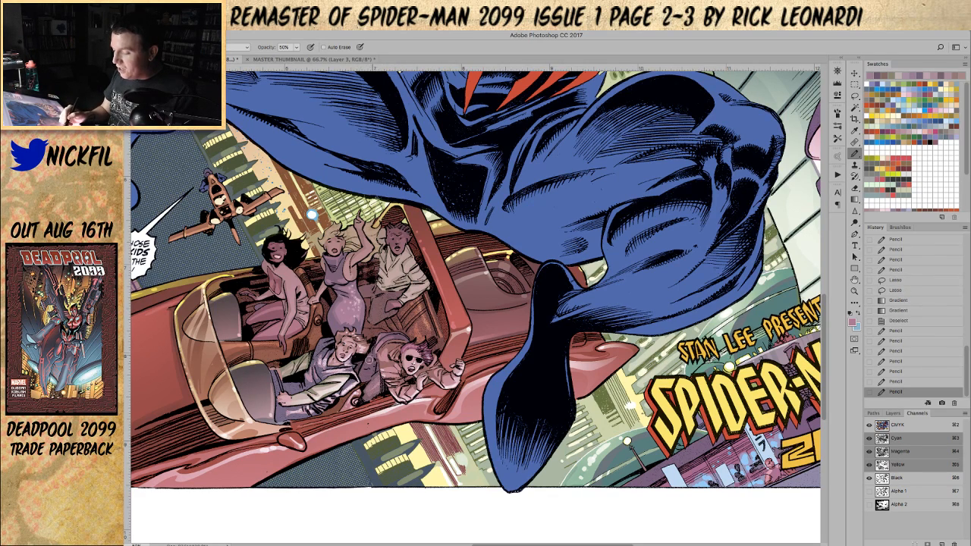
# - Paint more Pencil touch-ups on the sunglasses-wearing passenger's clothing, switching between 100% and 50% opacity
pyautogui.click(364, 370)
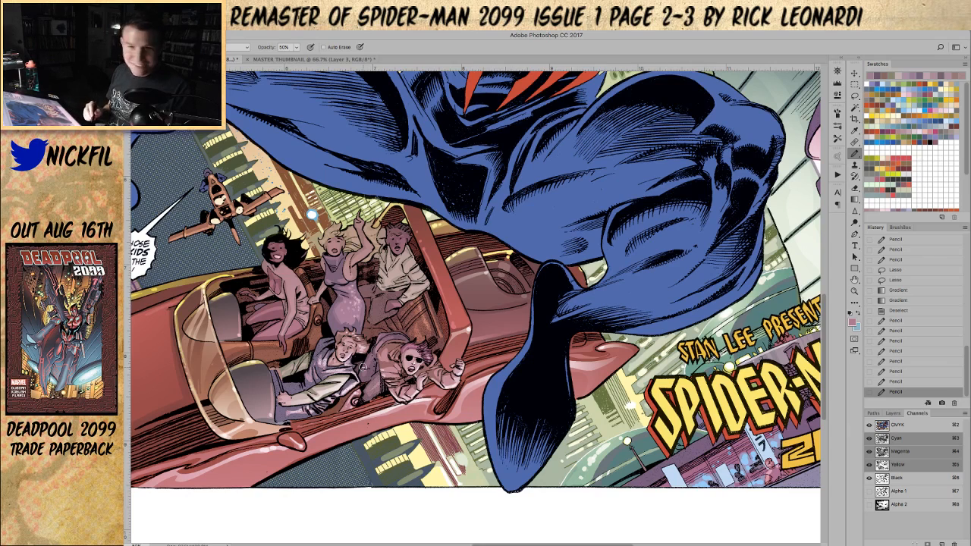
pyautogui.press('0')
pyautogui.click(364, 372)
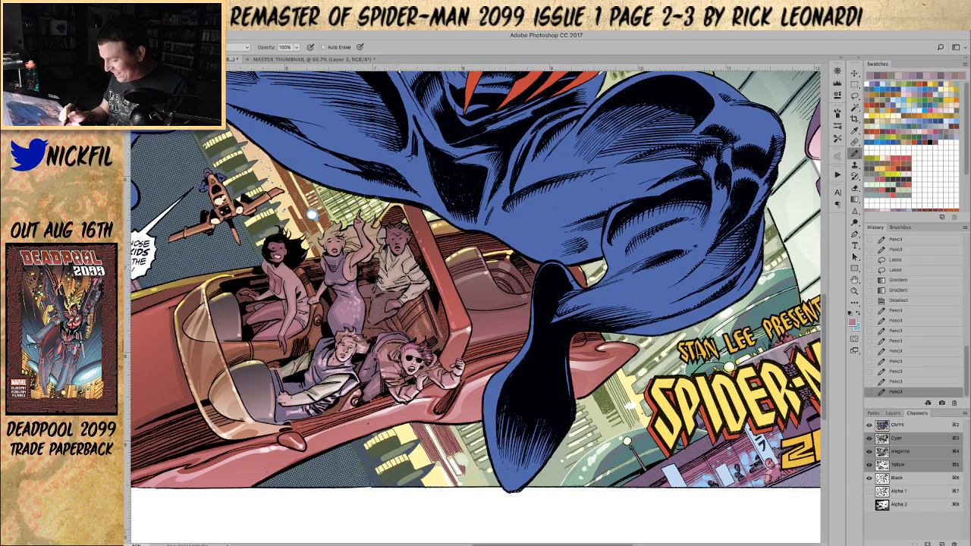
pyautogui.press('5')
pyautogui.click(388, 350)
pyautogui.moveTo(387, 360); pyautogui.dragTo(379, 375)
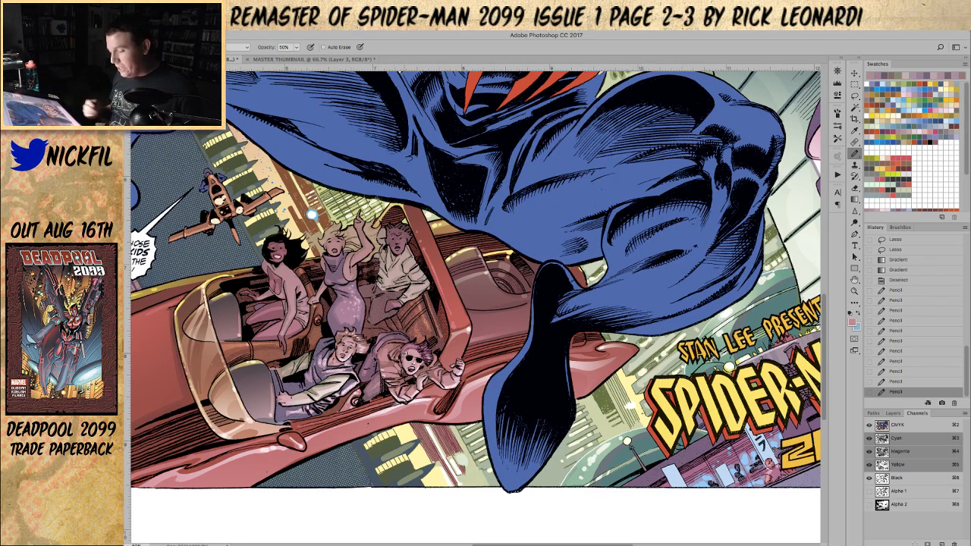
# - Sample a colour from the blonde woman and paint a touch-up on her at 100% Pencil opacity
pyautogui.click(857, 278)
pyautogui.moveTo(763, 191); pyautogui.dragTo(808, 214)
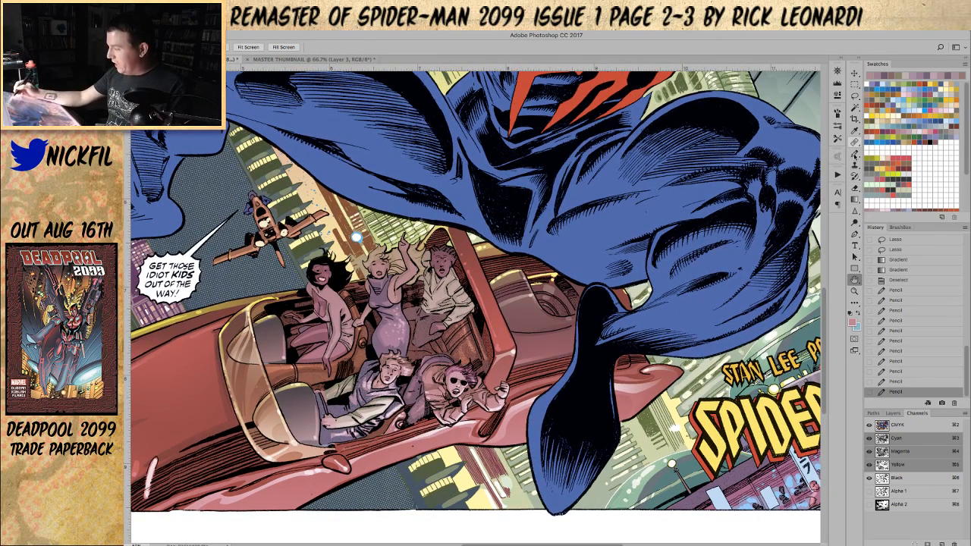
pyautogui.click(854, 153)
pyautogui.keyDown('alt'); pyautogui.click(375, 298); pyautogui.keyUp('alt')
pyautogui.press('0')
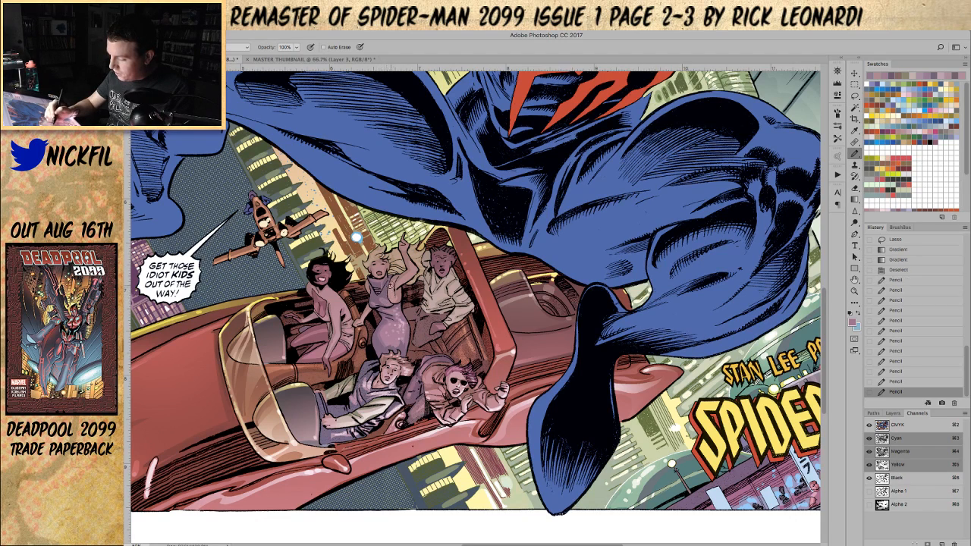
# - Set the Pencil to 50% opacity, change its blending mode, and paint light highlights on the blonde woman's upper body and raised arm
pyautogui.press('5')
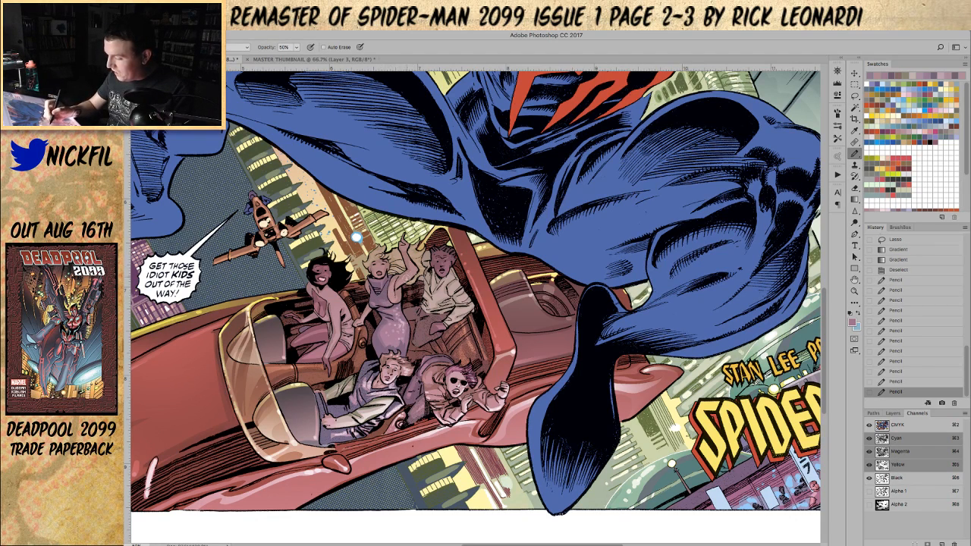
pyautogui.click(241, 47)
pyautogui.click(243, 117)
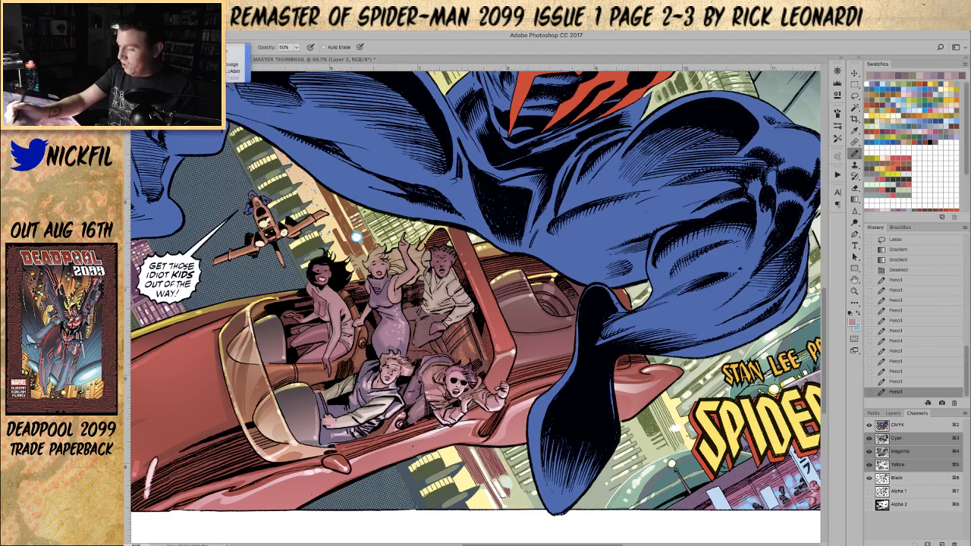
pyautogui.moveTo(393, 282); pyautogui.dragTo(395, 295)
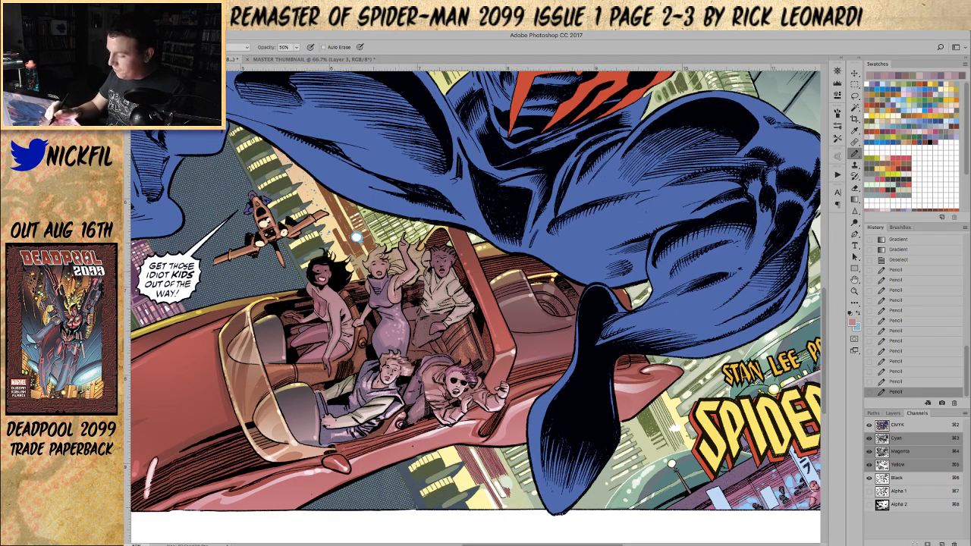
pyautogui.moveTo(416, 267); pyautogui.dragTo(412, 272)
pyautogui.click(357, 237)
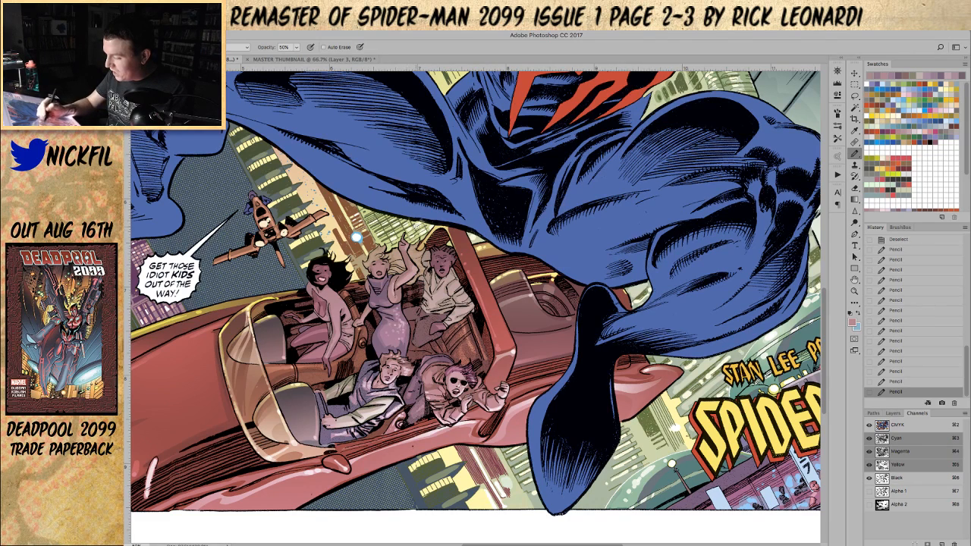
pyautogui.click(384, 271)
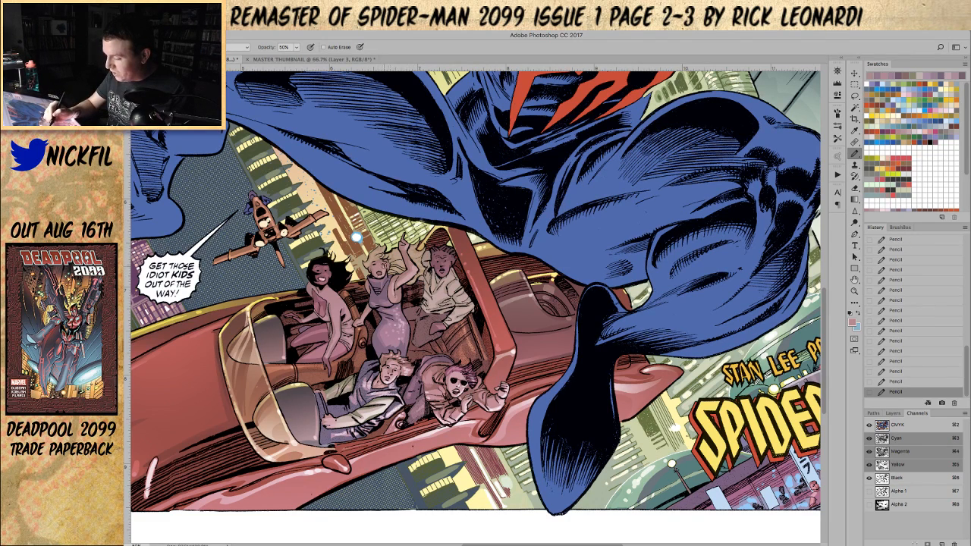
# - Sample a colour from the dark-haired woman and paint light Pencil highlights on her figure at 100% and 50% opacity
pyautogui.keyDown('alt'); pyautogui.click(337, 304); pyautogui.keyUp('alt')
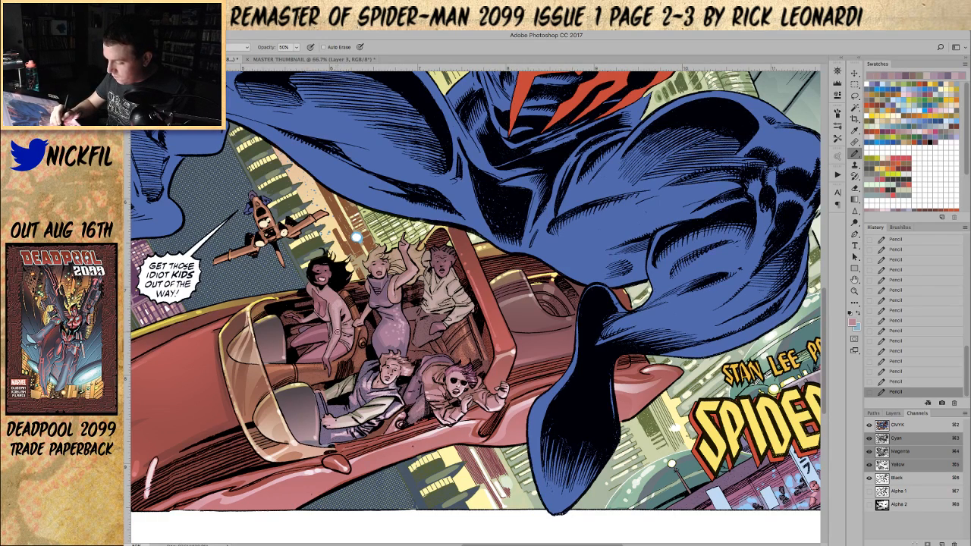
pyautogui.press('0')
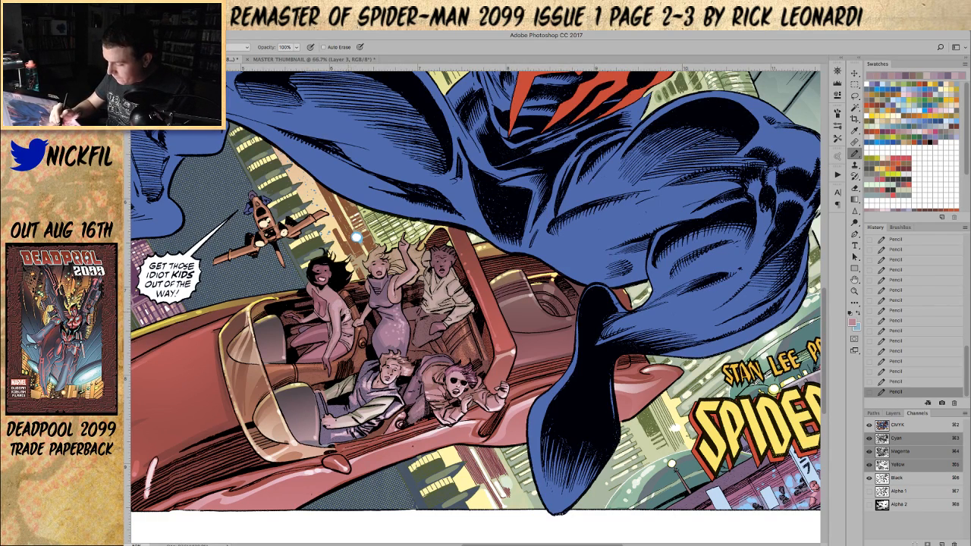
pyautogui.press('5')
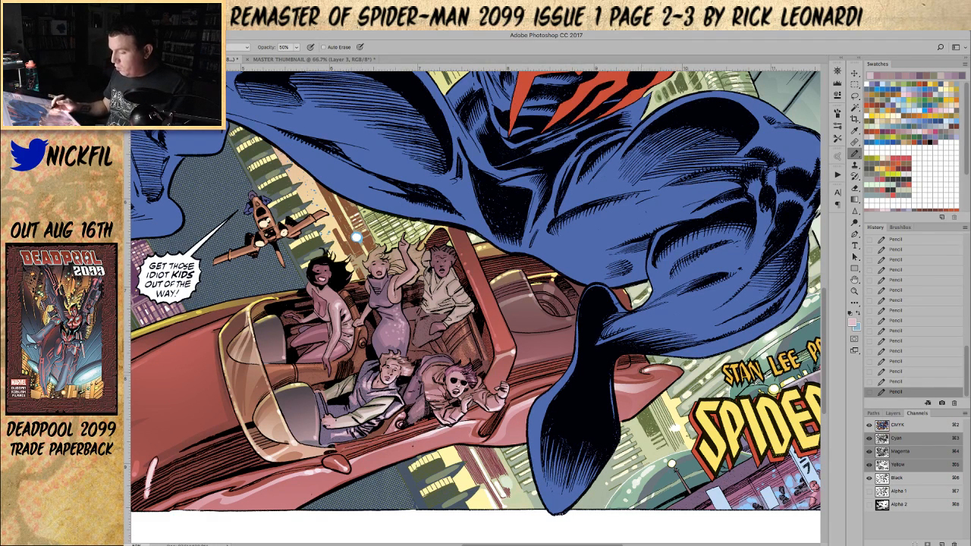
pyautogui.moveTo(501, 386); pyautogui.dragTo(433, 400)
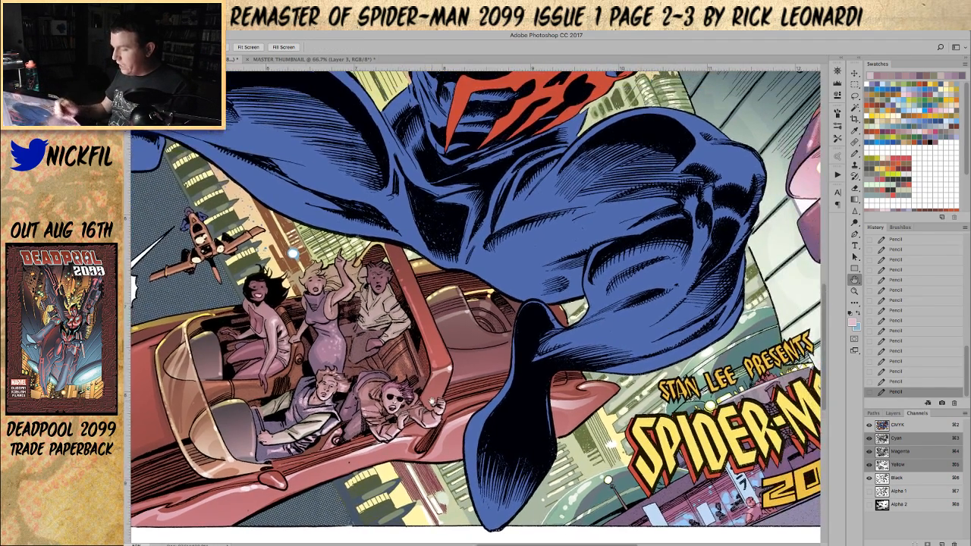
pyautogui.click(855, 155)
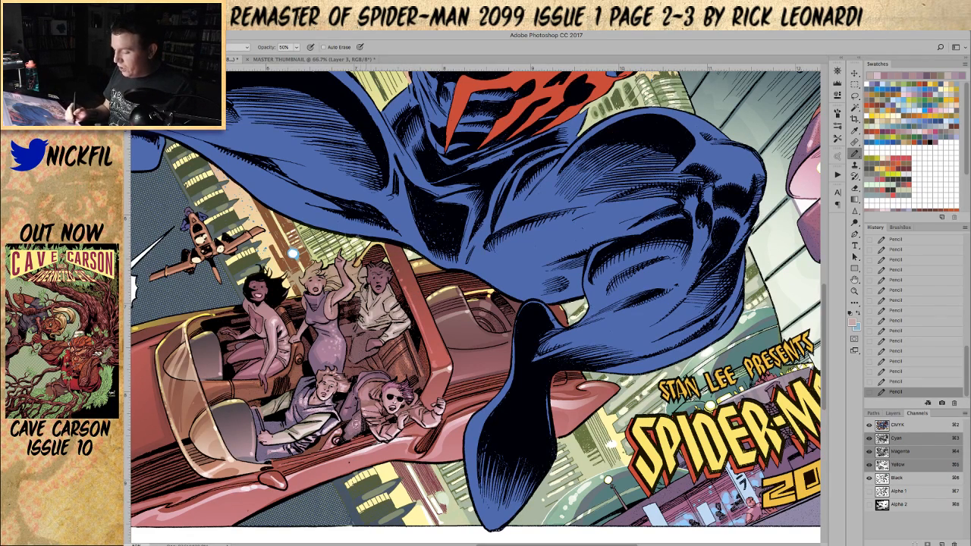
# - Sample the blonde woman's purple dress and paint further Pencil touch-ups at 50% opacity
pyautogui.click(855, 279)
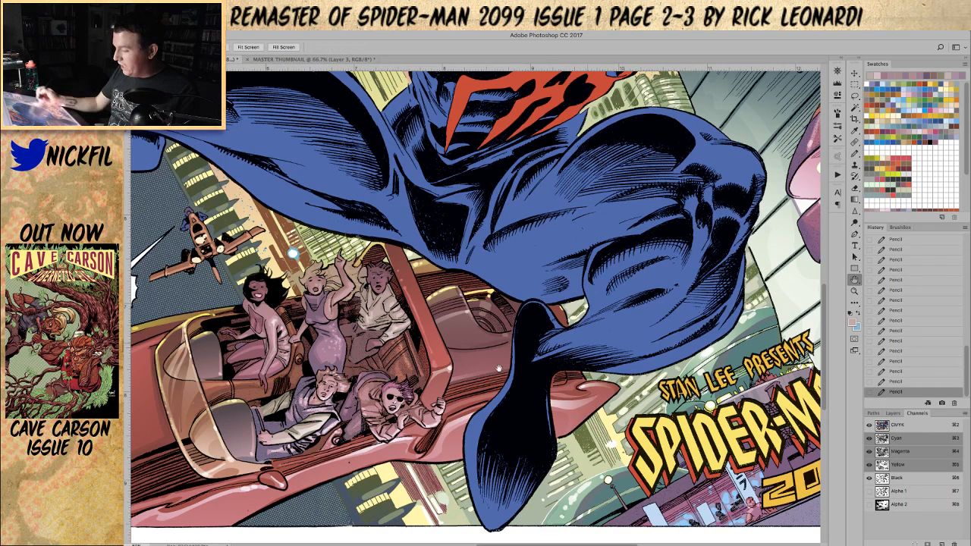
pyautogui.moveTo(499, 368); pyautogui.dragTo(553, 390)
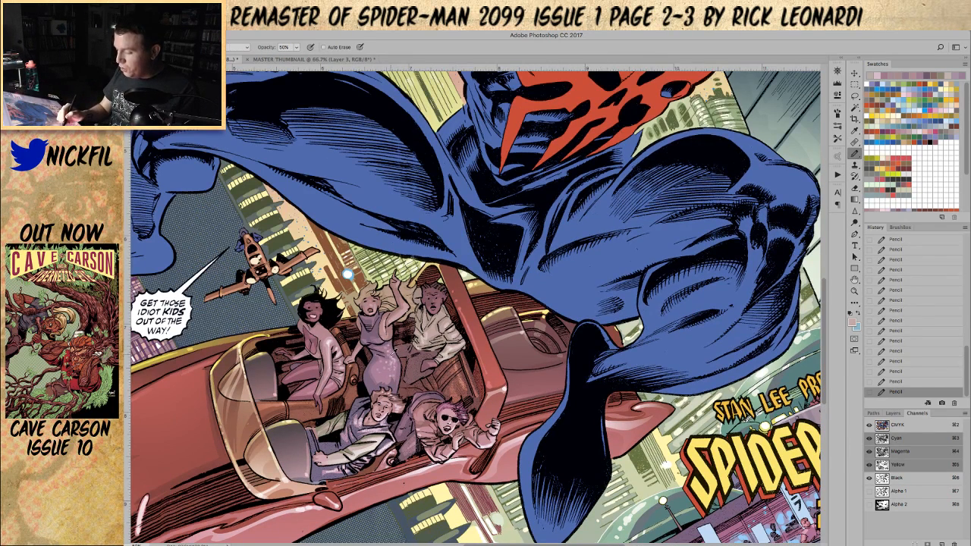
pyautogui.keyDown('alt'); pyautogui.click(391, 364); pyautogui.keyUp('alt')
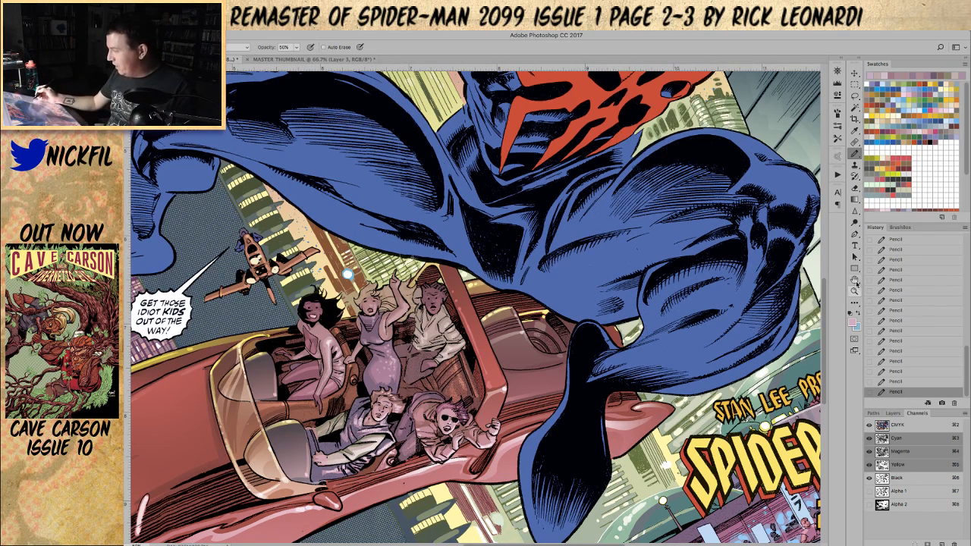
# - Sample the rear male passenger's skin colour, change the Pencil's blending mode, and paint touch-ups on him at 100% opacity
pyautogui.press('space')
pyautogui.moveTo(721, 274); pyautogui.dragTo(744, 278)
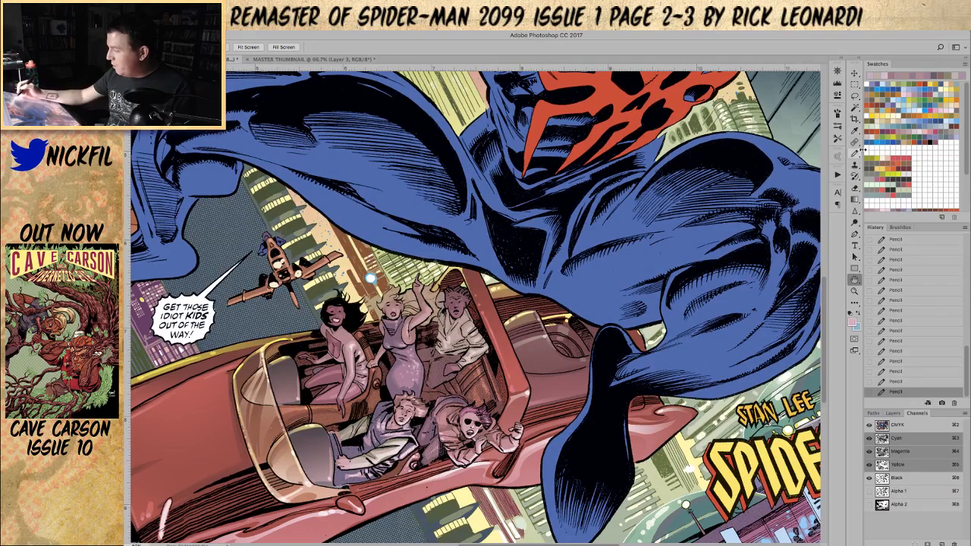
pyautogui.click(855, 154)
pyautogui.keyDown('alt'); pyautogui.click(464, 307); pyautogui.keyUp('alt')
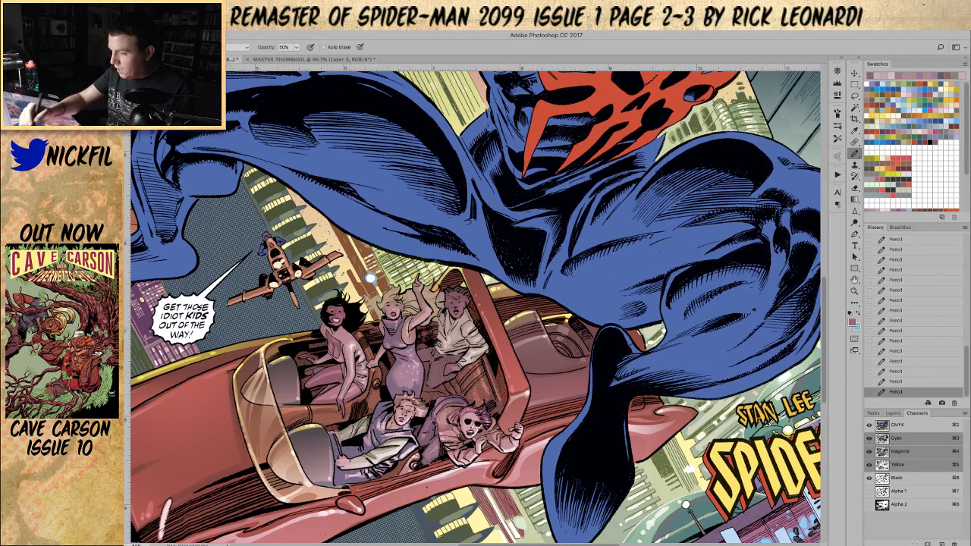
pyautogui.click(242, 47)
pyautogui.click(241, 47)
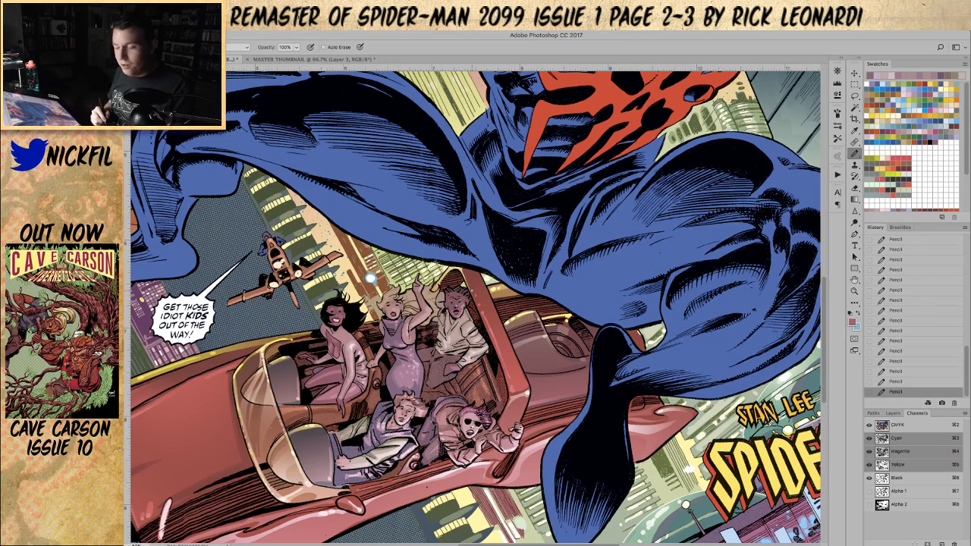
# - Switch the Pencil's blending mode again and add lighter highlights to the rear male passenger at 100% opacity
pyautogui.press('space')
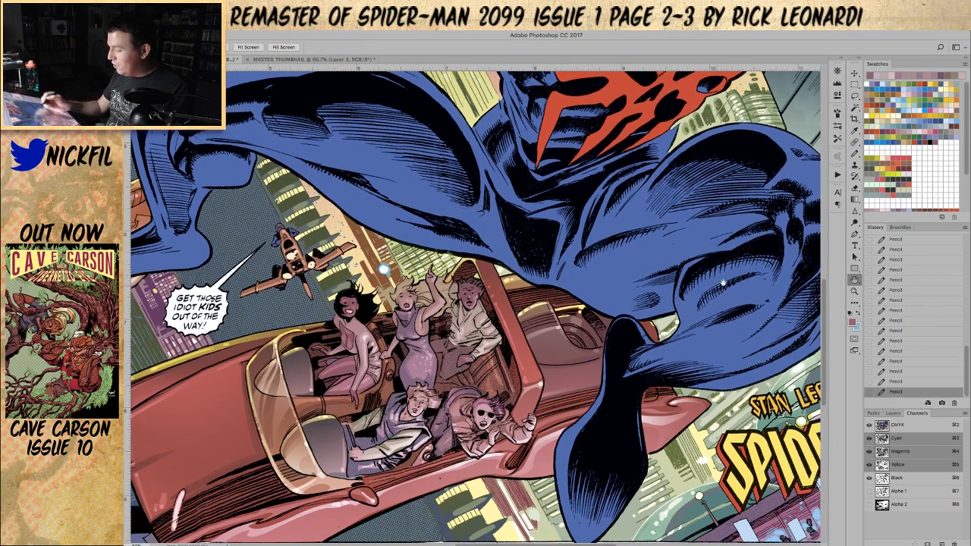
pyautogui.click(856, 154)
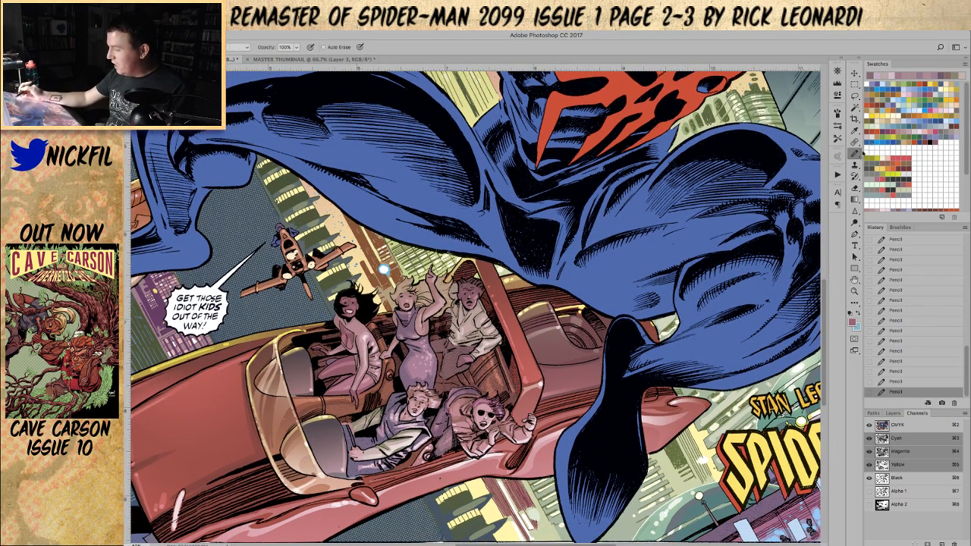
pyautogui.click(237, 47)
pyautogui.click(231, 34)
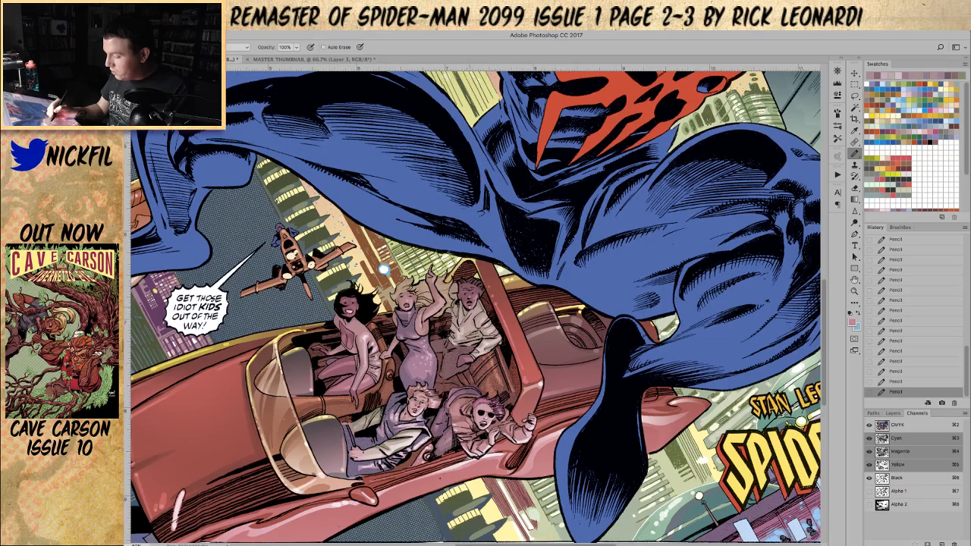
# - Sample skin tones from the rear male passenger's face and refine it with Pencil touch-ups at 100% opacity
pyautogui.press('z')
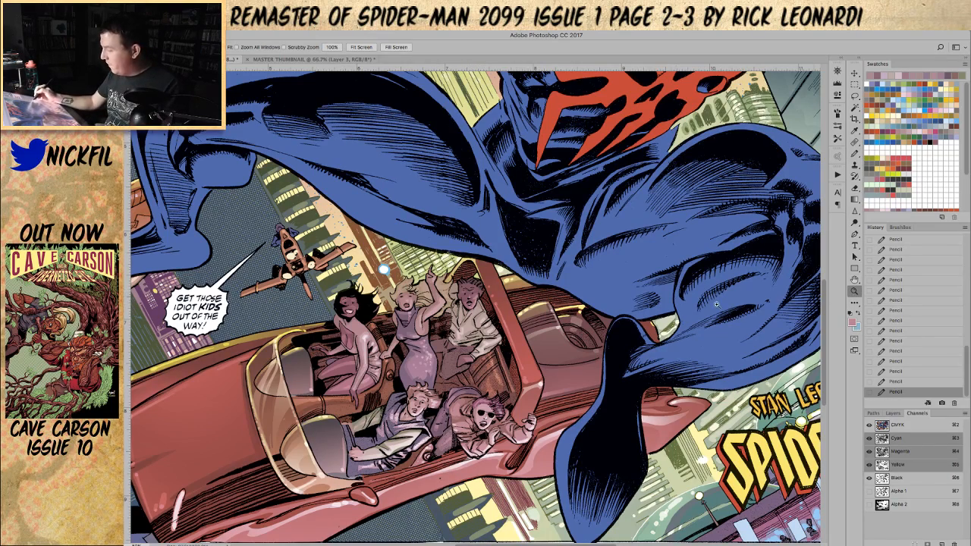
pyautogui.click(468, 302)
pyautogui.press('b')
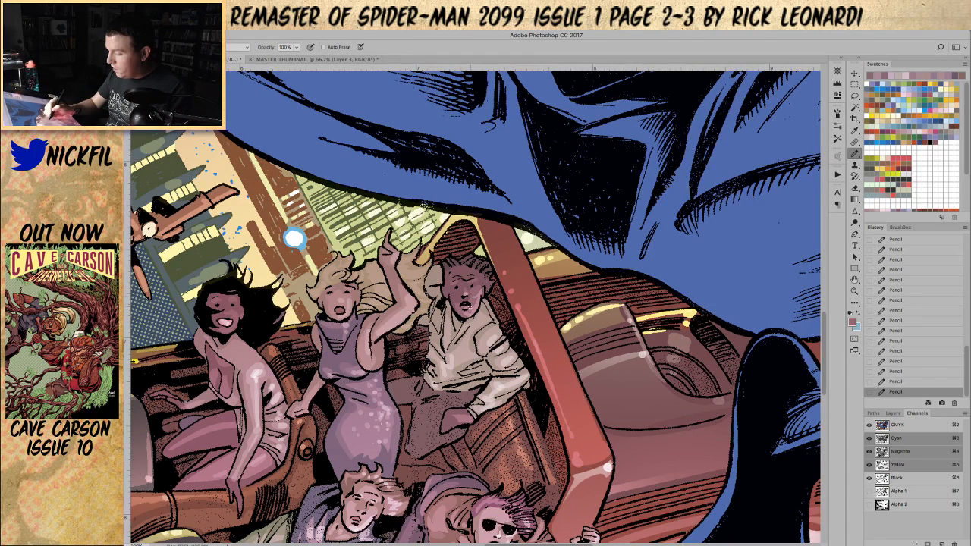
pyautogui.keyDown('alt'); pyautogui.click(471, 314); pyautogui.keyUp('alt')
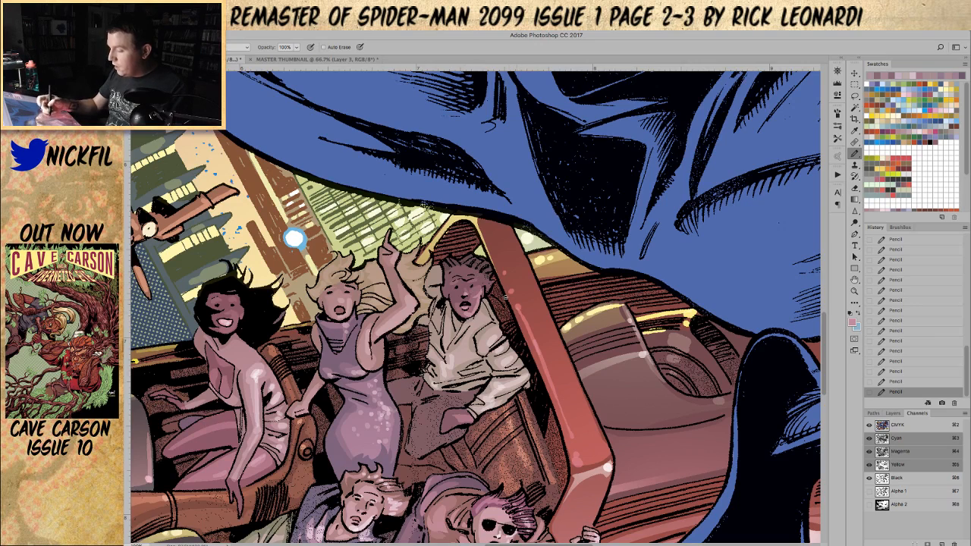
pyautogui.keyDown('alt'); pyautogui.click(470, 292); pyautogui.keyUp('alt')
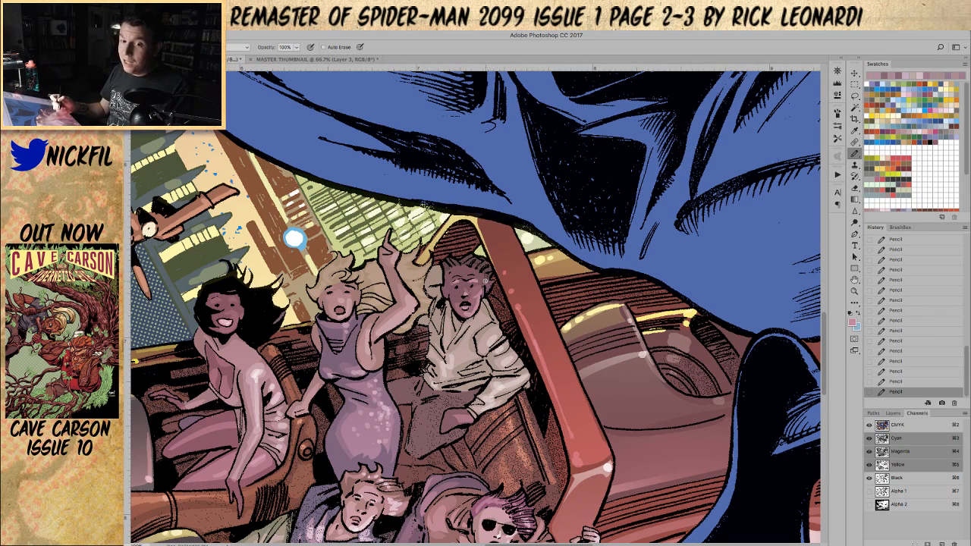
# - Change the Pencil's blending mode and paint lighter highlights on the blonde woman's hair at 100% opacity
pyautogui.press('z')
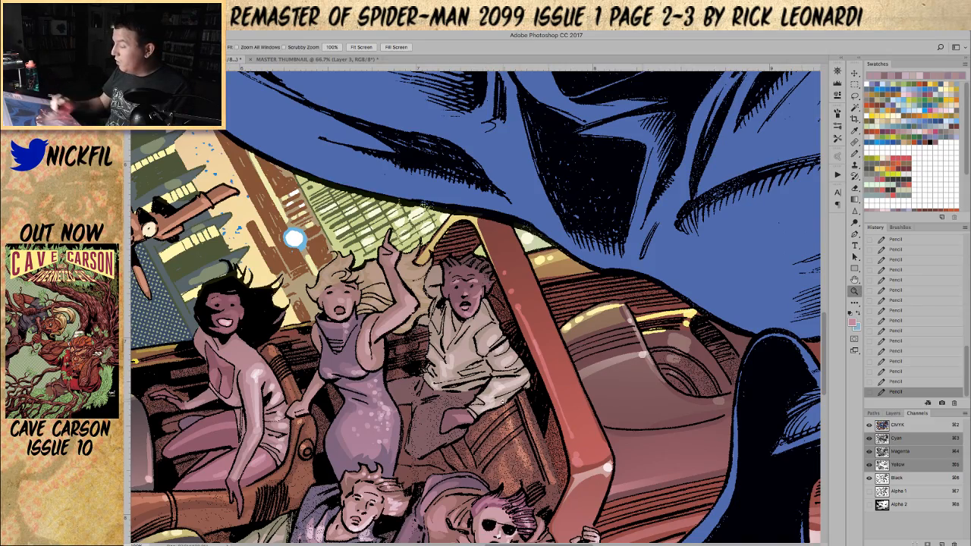
pyautogui.keyDown('alt'); pyautogui.click(504, 400); pyautogui.keyUp('alt')
pyautogui.click(855, 155)
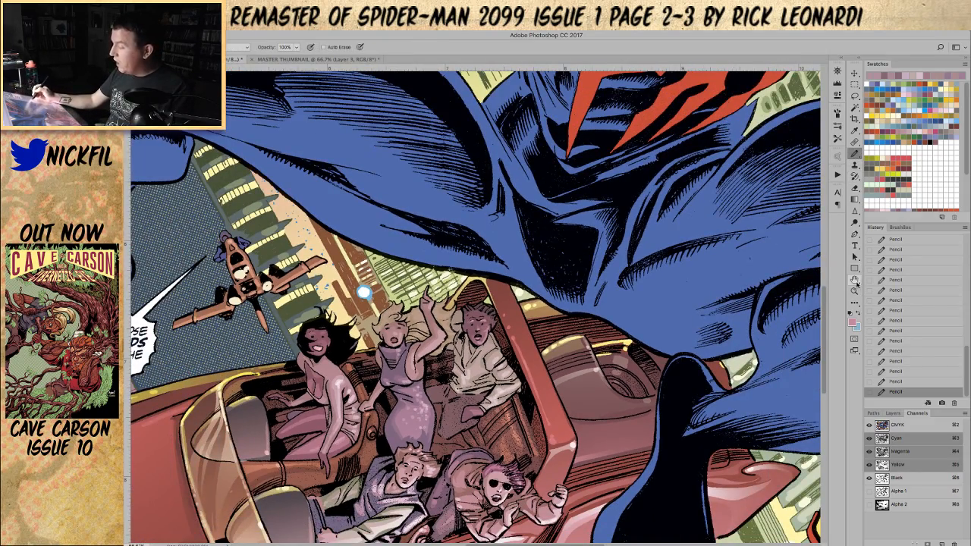
pyautogui.click(855, 281)
pyautogui.moveTo(479, 382); pyautogui.dragTo(506, 337)
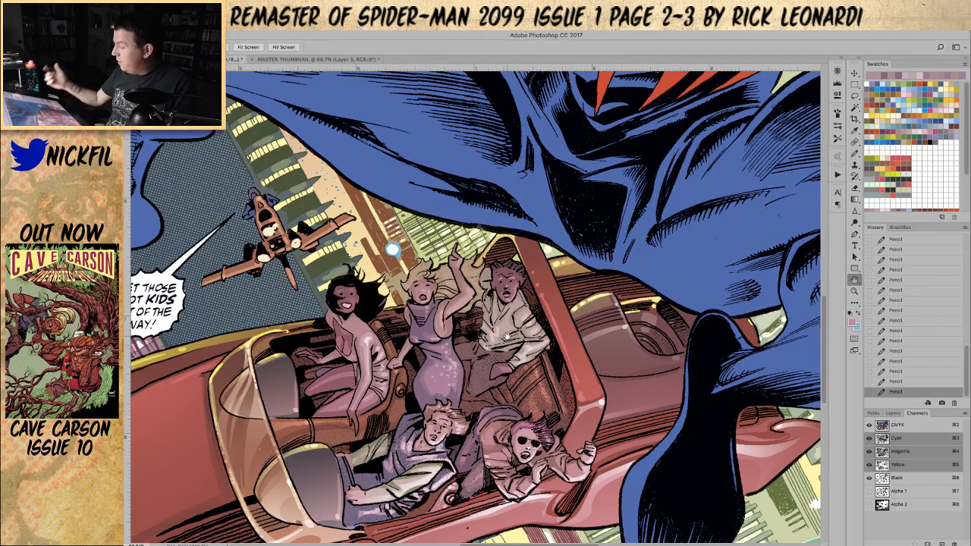
pyautogui.click(855, 155)
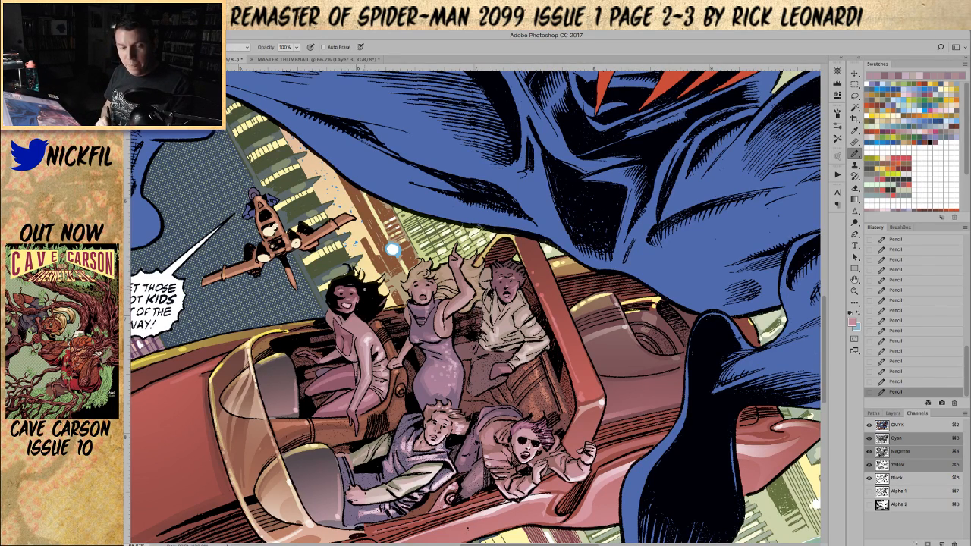
pyautogui.press('space')
pyautogui.moveTo(392, 249); pyautogui.dragTo(378, 199)
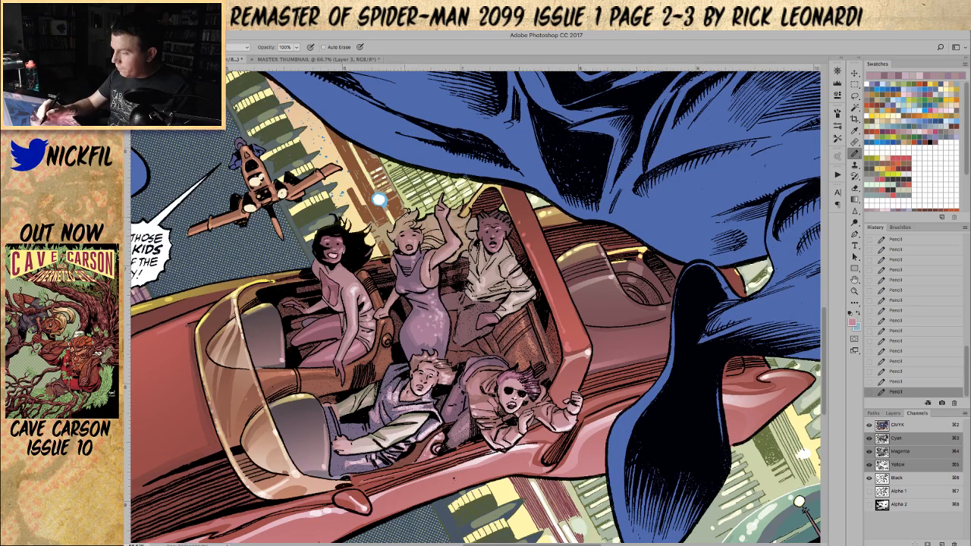
pyautogui.click(226, 48)
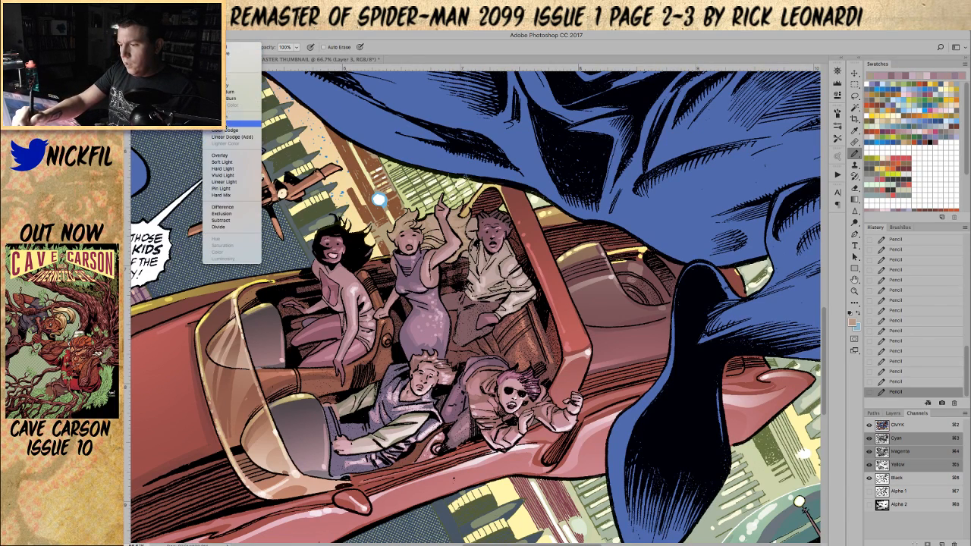
pyautogui.click(230, 124)
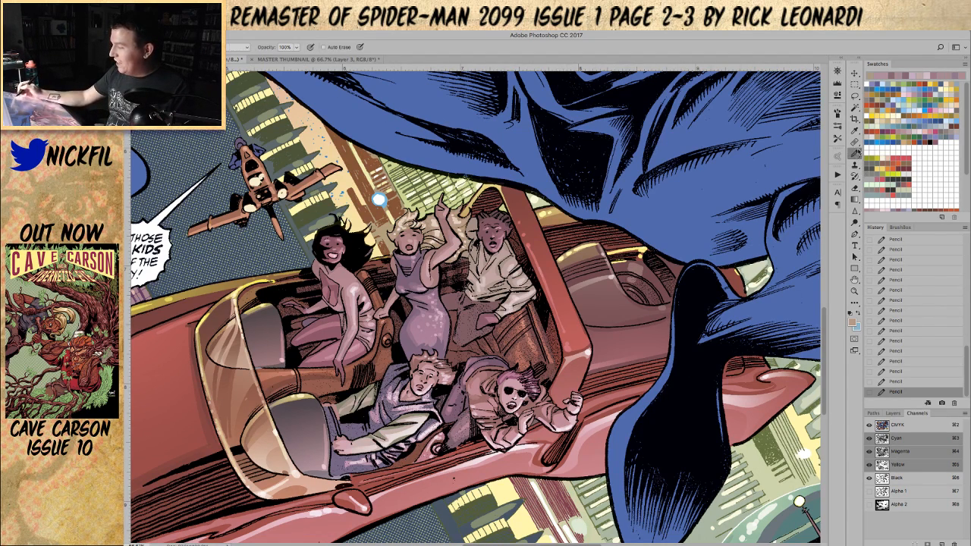
# - Sample the blonde woman's colours and change the Pencil's blending mode for further light touch-ups at 100% opacity
pyautogui.click(241, 47)
pyautogui.click(232, 31)
pyautogui.keyDown('alt'); pyautogui.click(399, 223); pyautogui.keyUp('alt')
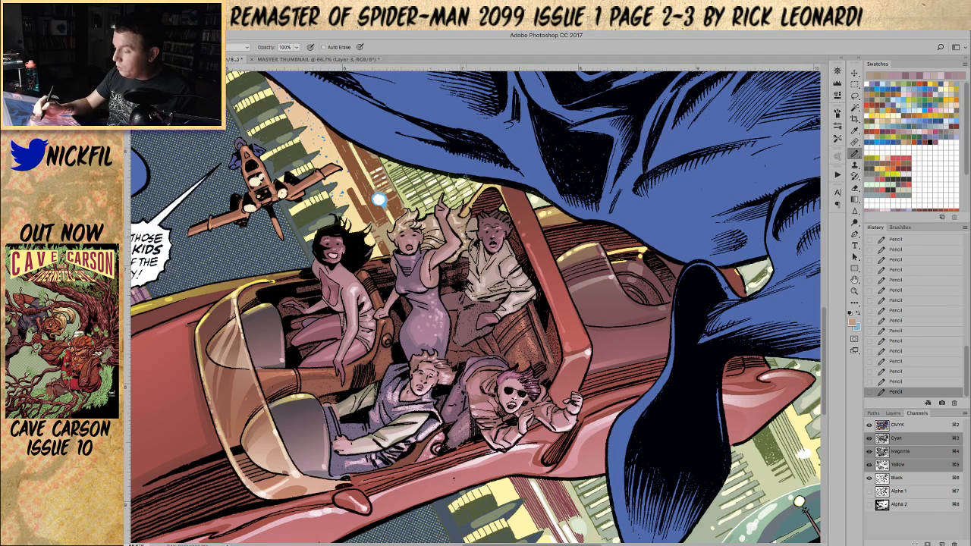
pyautogui.moveTo(378, 198); pyautogui.dragTo(422, 223)
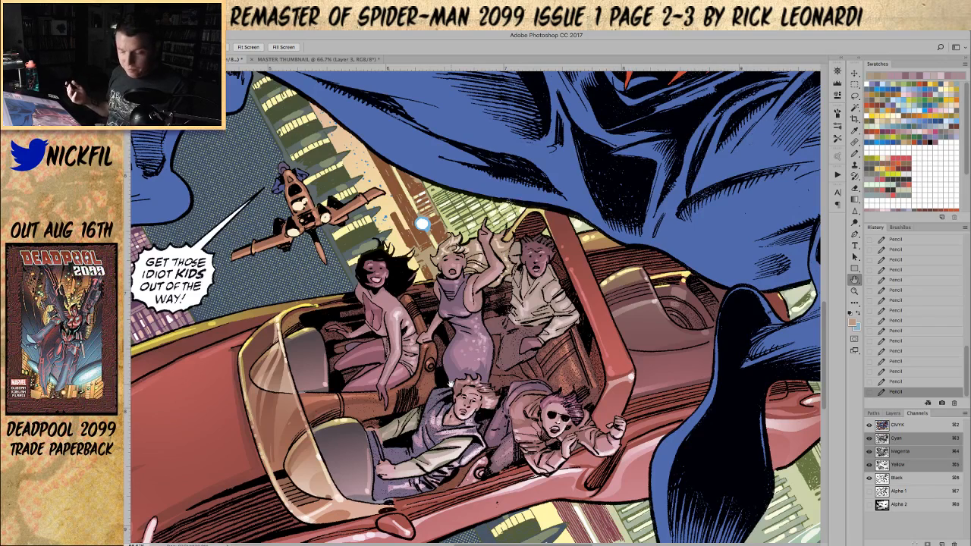
pyautogui.press('b')
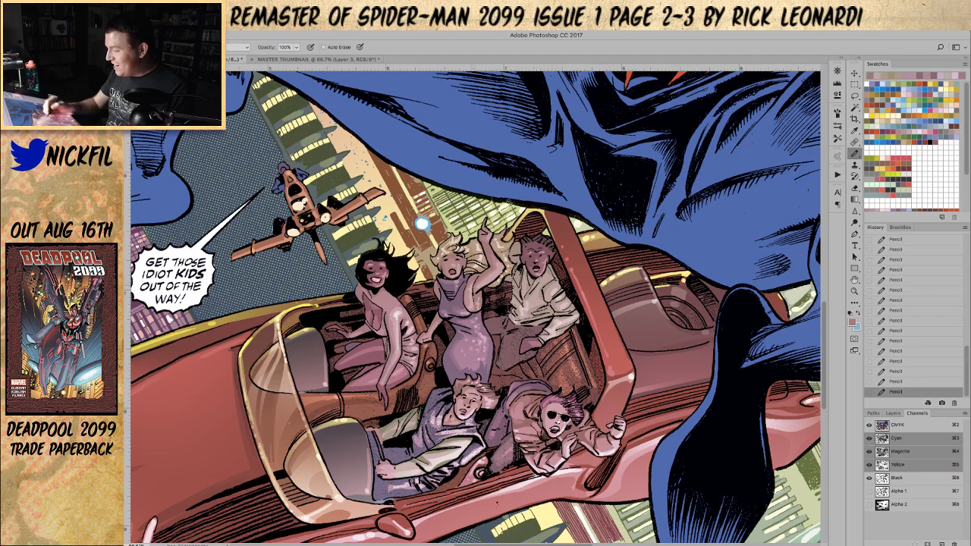
pyautogui.click(232, 47)
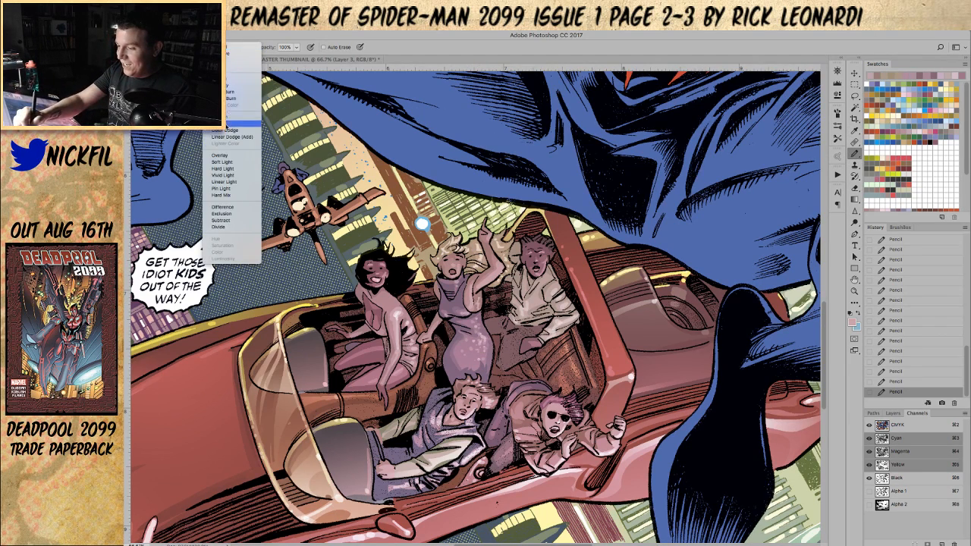
pyautogui.click(237, 131)
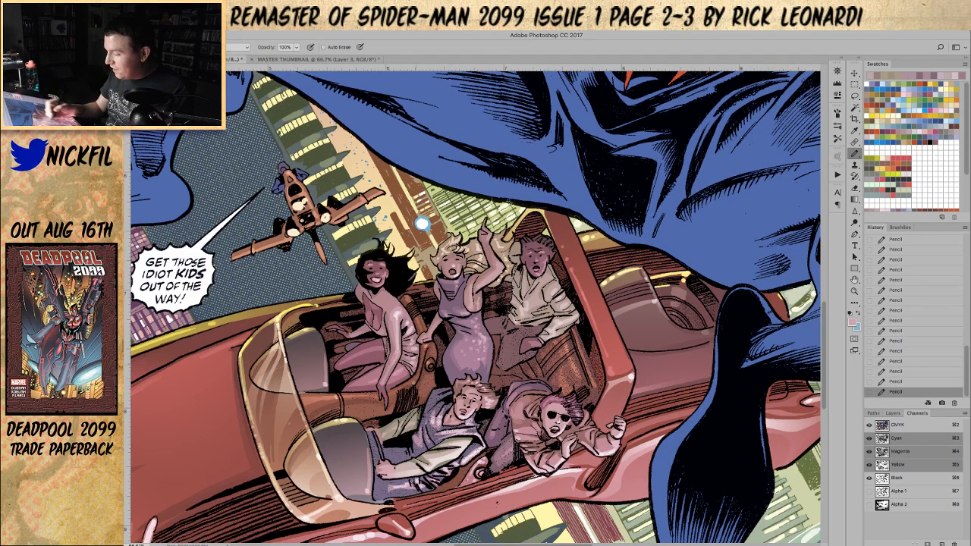
# - Examine the highlighted car passengers up close and against the whole double-page spread
pyautogui.press('h')
pyautogui.moveTo(392, 377); pyautogui.dragTo(406, 347)
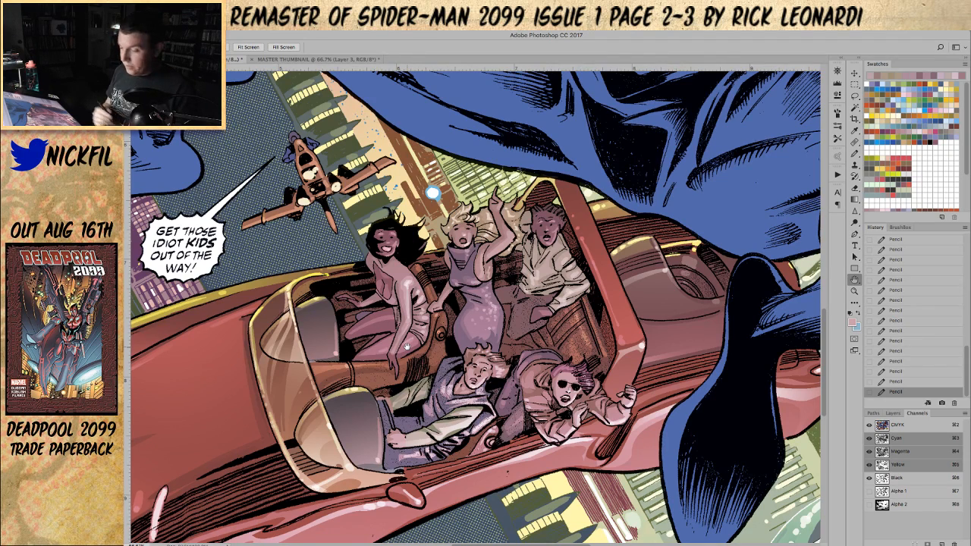
pyautogui.press('z')
pyautogui.keyDown('alt'); pyautogui.click(495, 411); pyautogui.keyUp('alt')
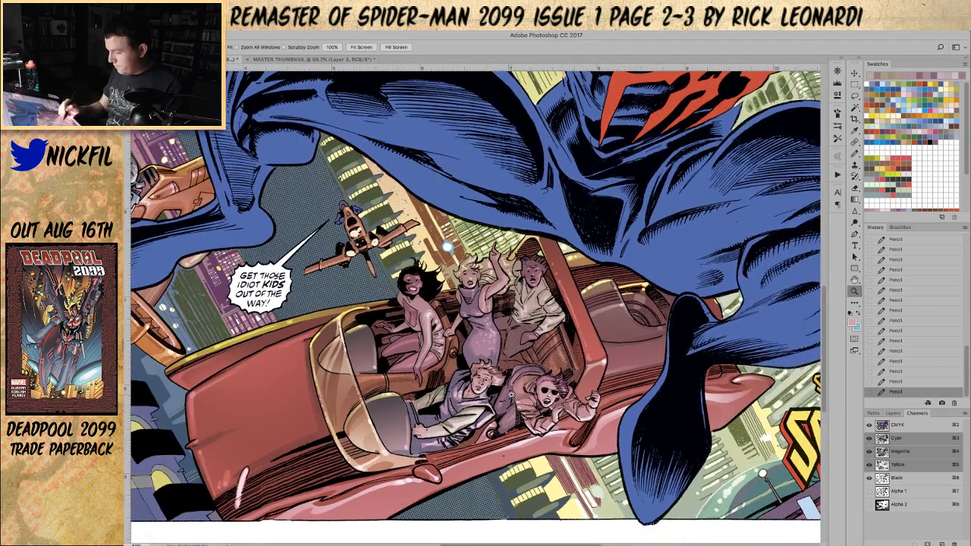
pyautogui.click(855, 279)
pyautogui.moveTo(685, 273); pyautogui.dragTo(625, 248)
pyautogui.moveTo(732, 286); pyautogui.dragTo(717, 292)
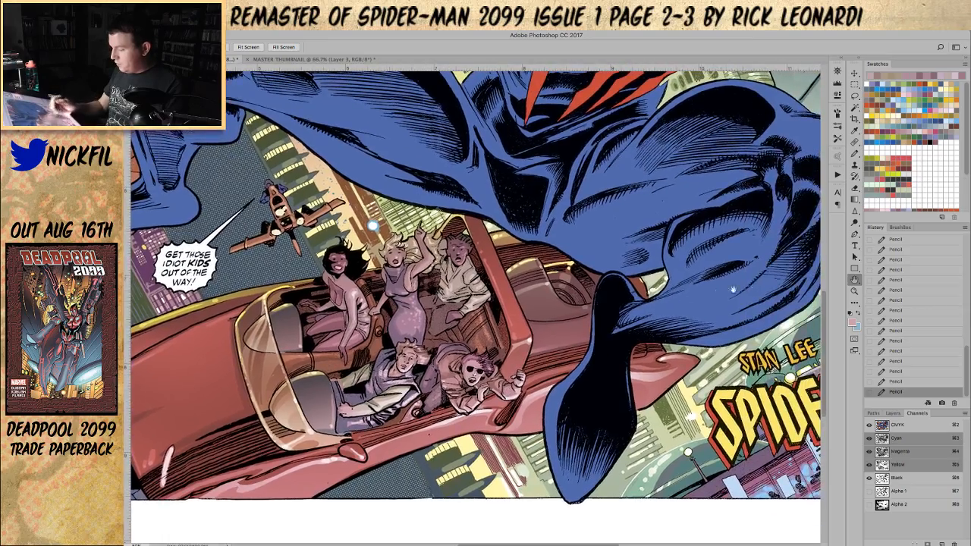
pyautogui.click(855, 291)
pyautogui.keyDown('alt'); pyautogui.click(508, 418); pyautogui.keyUp('alt')
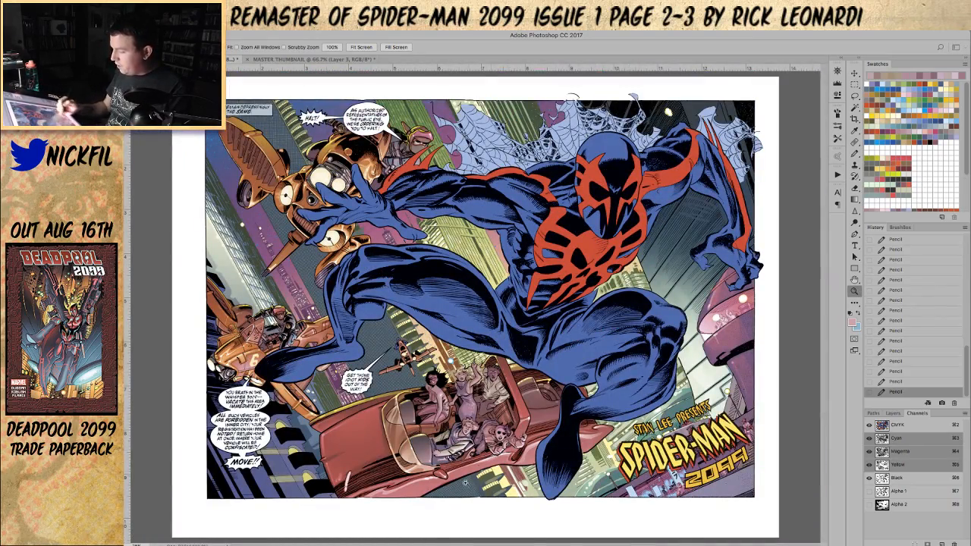
pyautogui.click(475, 407)
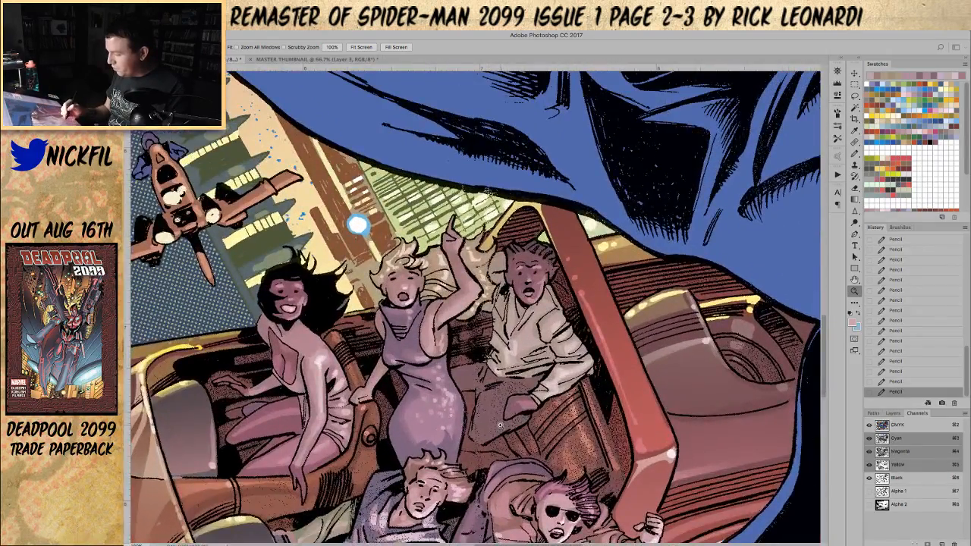
pyautogui.click(498, 427)
pyautogui.keyDown('alt'); pyautogui.click(499, 429); pyautogui.keyUp('alt')
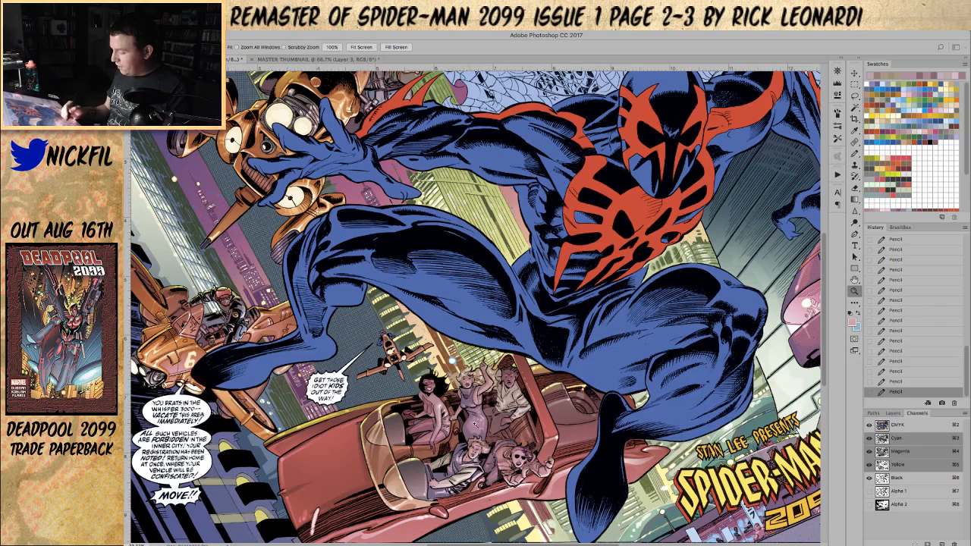
pyautogui.keyDown('alt'); pyautogui.click(475, 400); pyautogui.keyUp('alt')
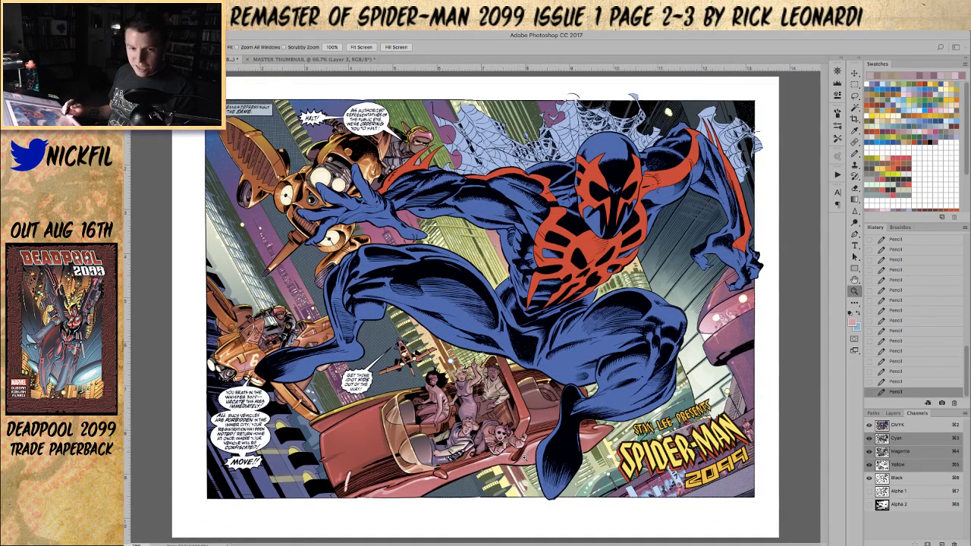
# - Pick a yellow swatch and paint a Pencil rim highlight along the dark-haired woman's shoulder and neckline at 100% opacity
pyautogui.click(439, 388)
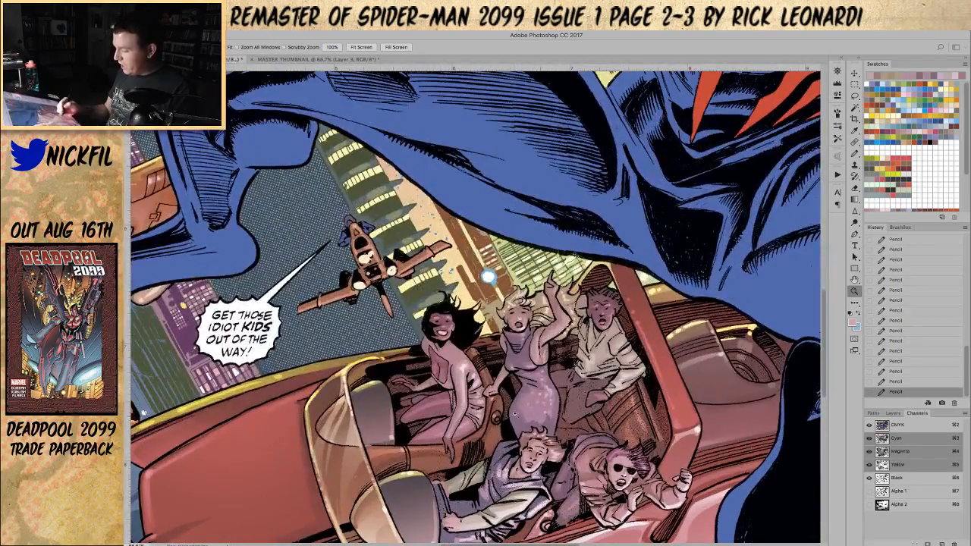
pyautogui.click(503, 358)
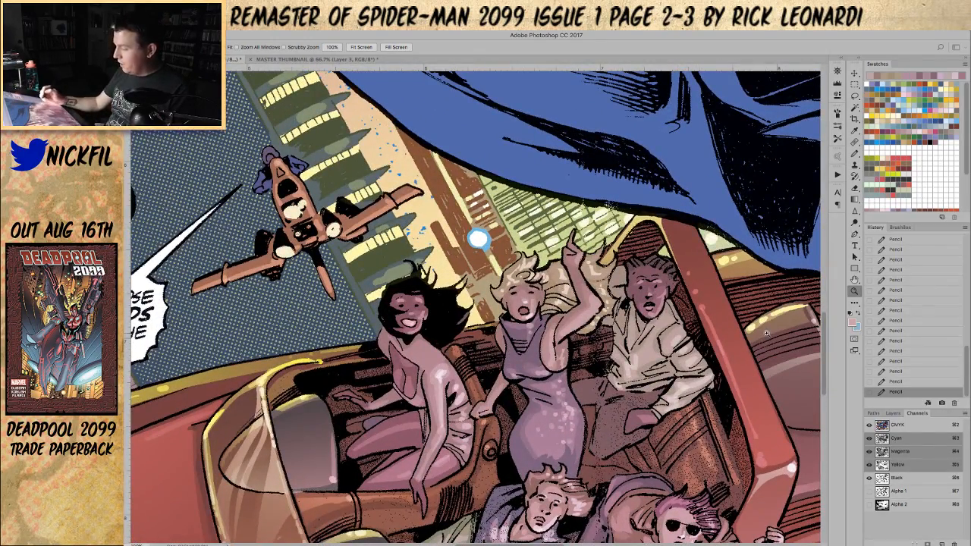
pyautogui.click(854, 152)
pyautogui.click(870, 75)
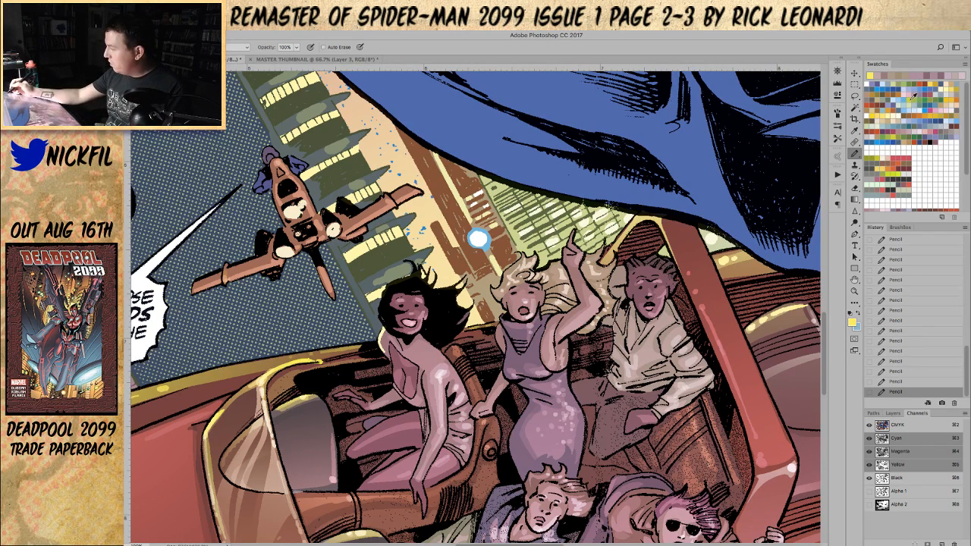
pyautogui.hotkey('ctrl', 'z')
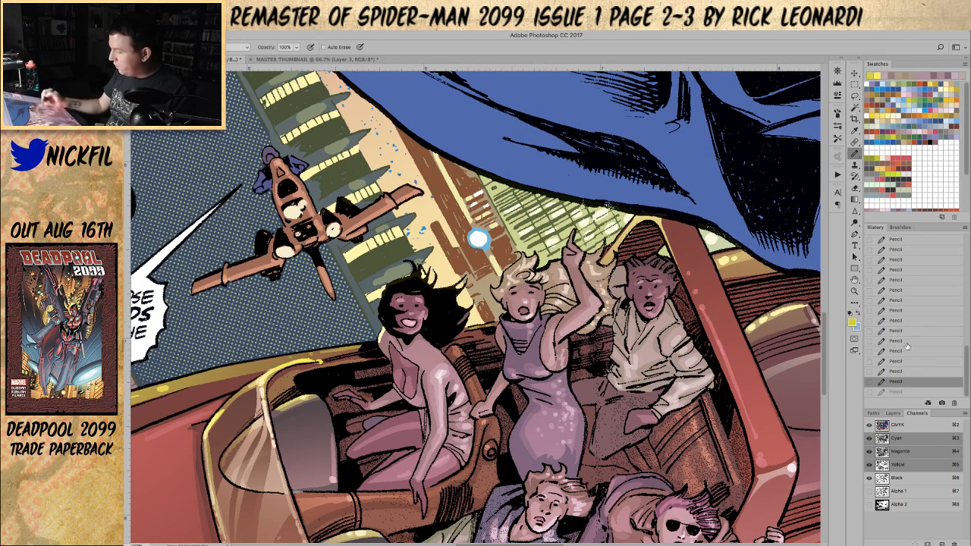
pyautogui.hotkey('ctrl', 'alt', 'z')
pyautogui.moveTo(383, 329); pyautogui.dragTo(393, 371)
pyautogui.press('super+z')
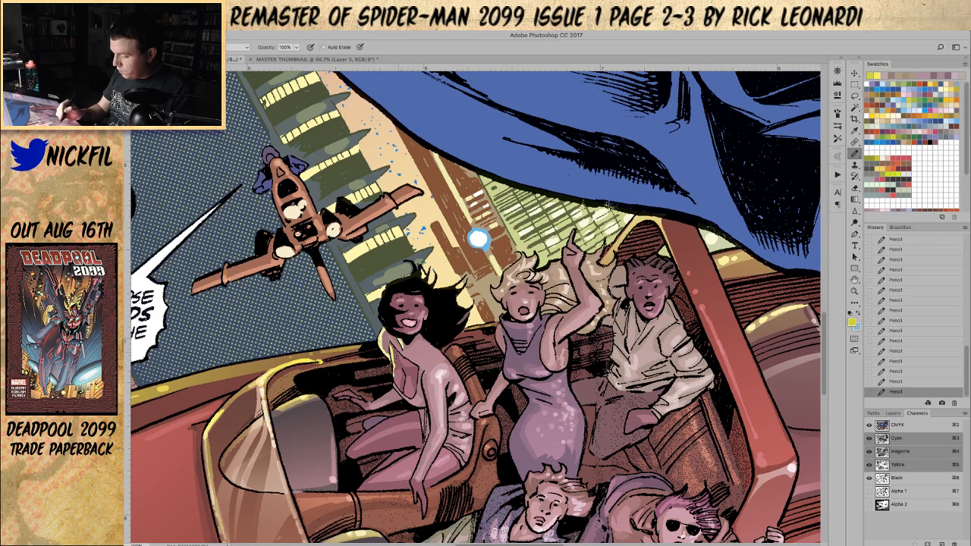
# - Sample skin and rim-light colours from the dark-haired woman, change the Pencil's blending mode and touch up her shoulder and neckline
pyautogui.keyDown('alt'); pyautogui.click(397, 367); pyautogui.keyUp('alt')
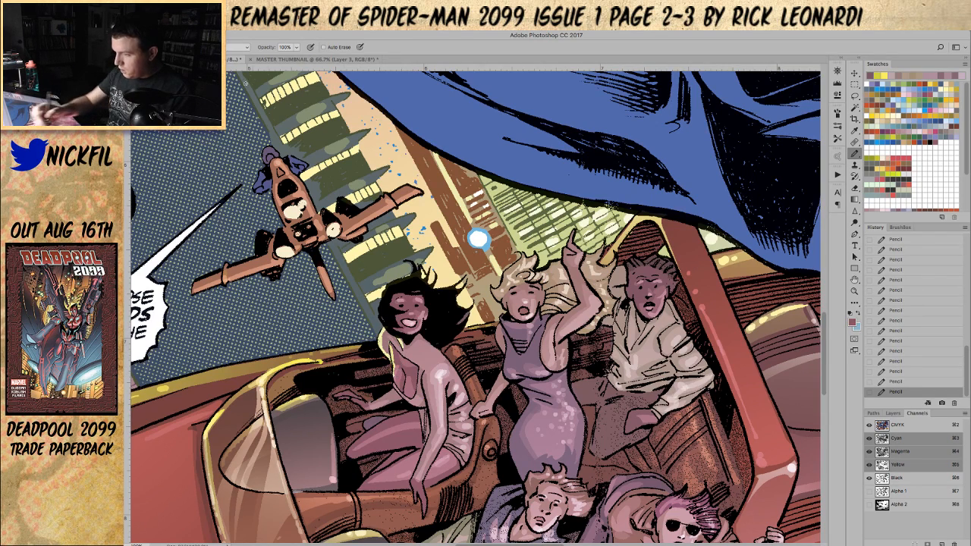
pyautogui.click(237, 47)
pyautogui.click(220, 35)
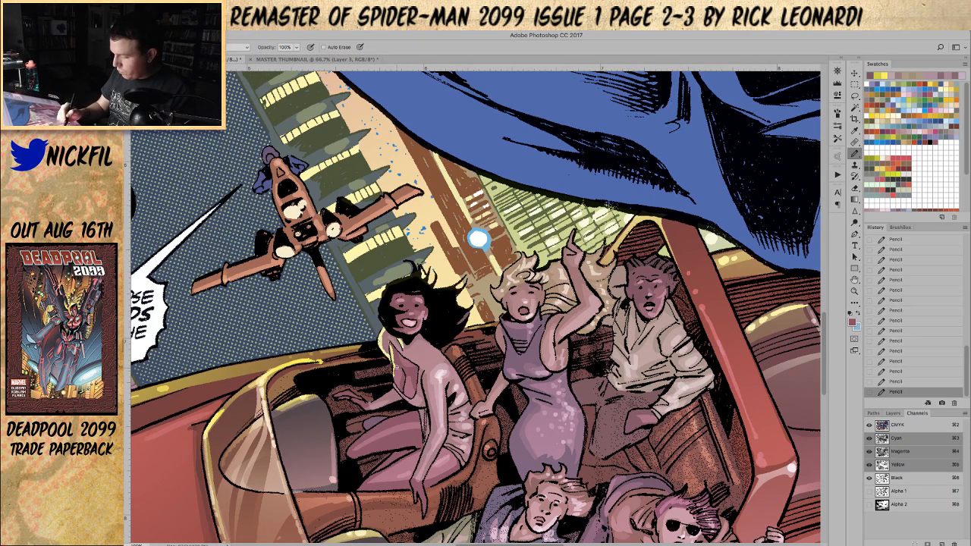
pyautogui.keyDown('alt'); pyautogui.click(401, 371); pyautogui.keyUp('alt')
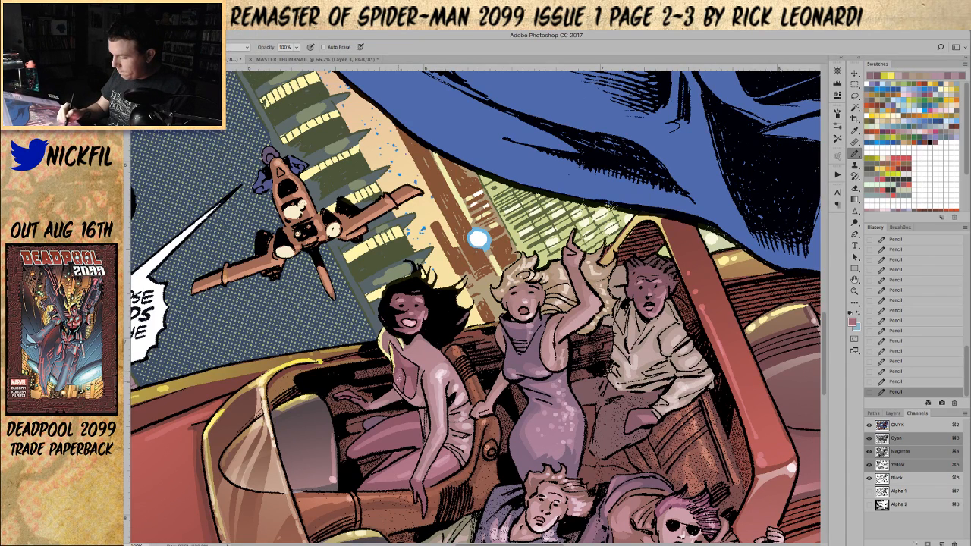
pyautogui.keyDown('alt'); pyautogui.click(395, 365); pyautogui.keyUp('alt')
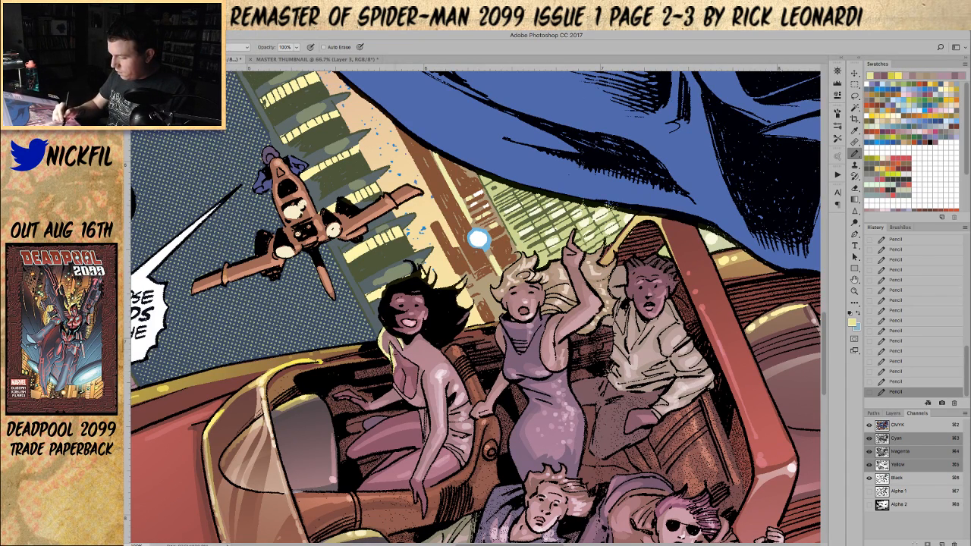
pyautogui.keyDown('alt'); pyautogui.click(397, 356); pyautogui.keyUp('alt')
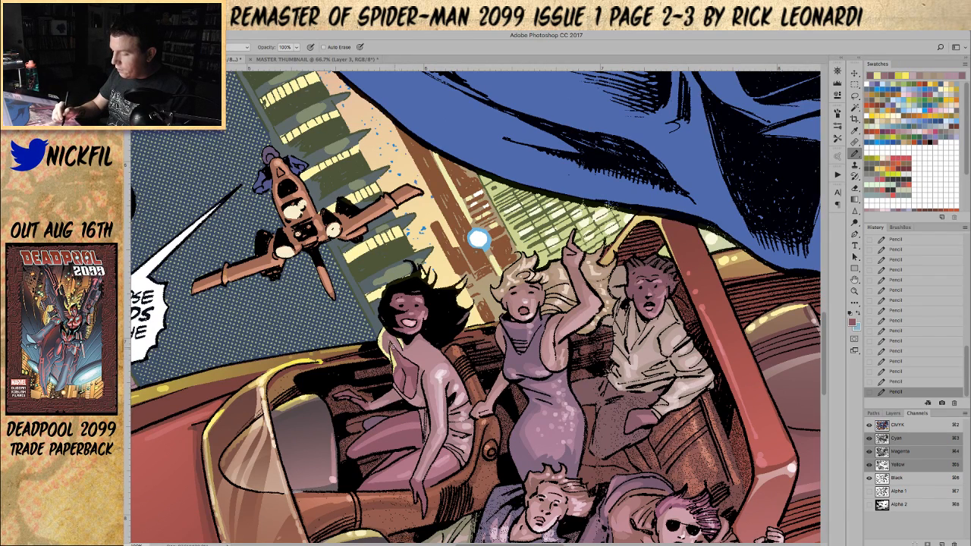
pyautogui.keyDown('alt'); pyautogui.click(394, 350); pyautogui.keyUp('alt')
pyautogui.moveTo(387, 342); pyautogui.dragTo(392, 346)
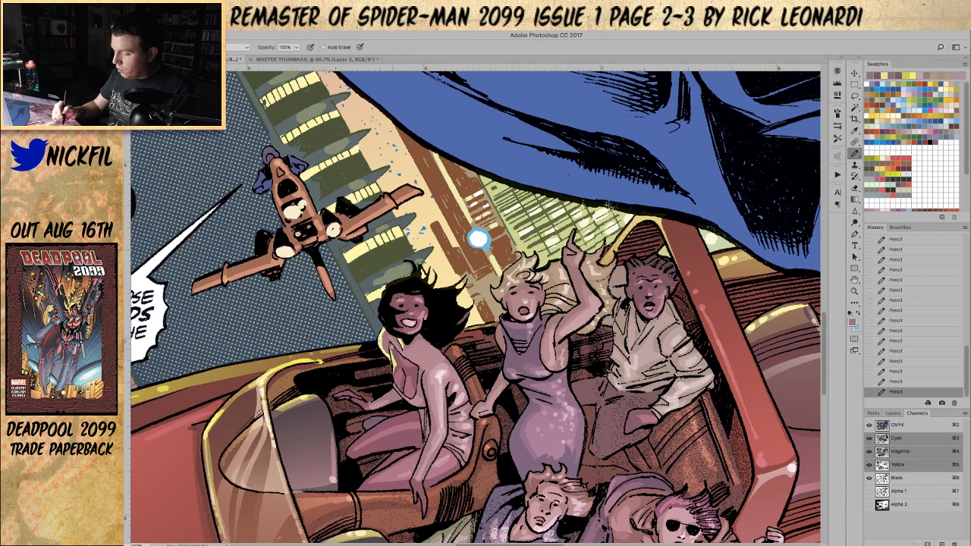
pyautogui.keyDown('alt'); pyautogui.click(397, 355); pyautogui.keyUp('alt')
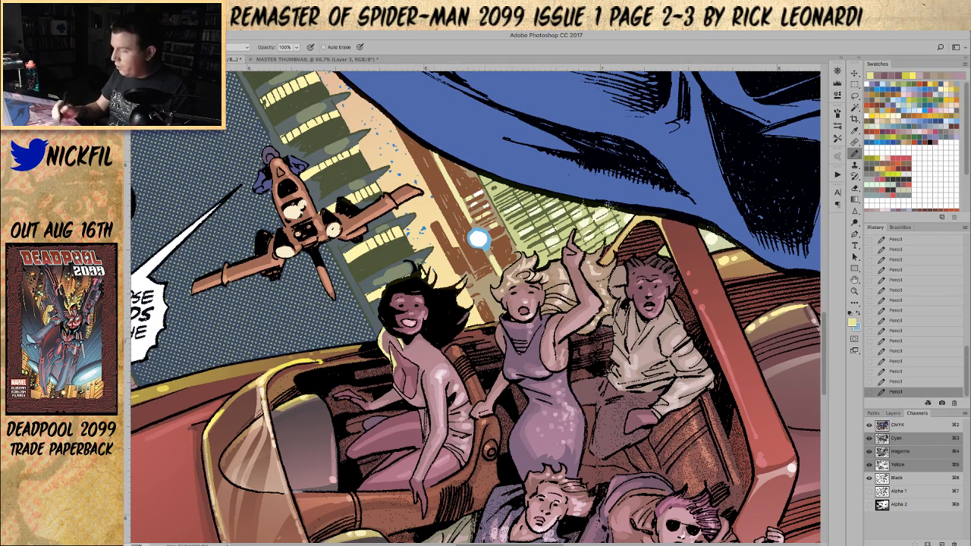
# - Pick a yellow swatch and paint Pencil rim highlights along the dark-haired woman's jaw and outstretched hand
pyautogui.click(912, 99)
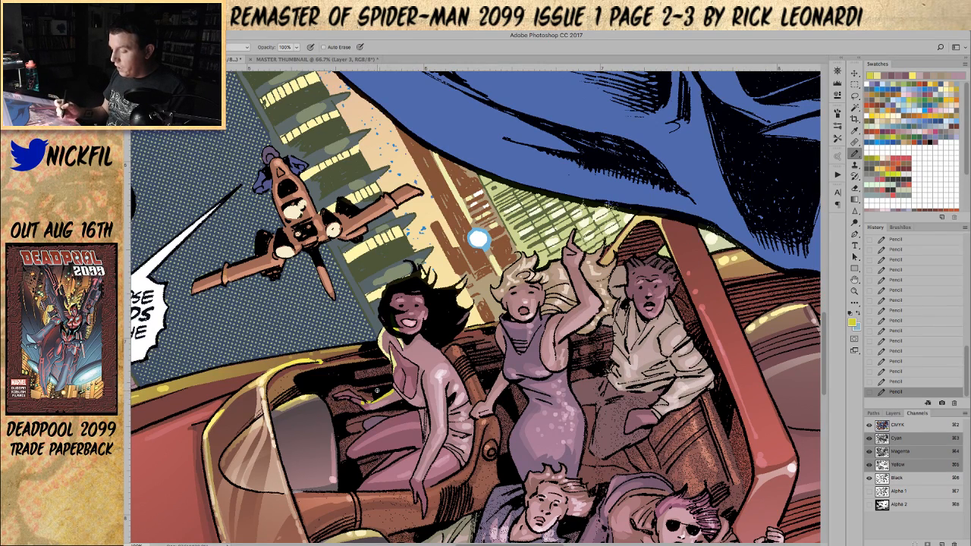
pyautogui.press('space')
pyautogui.moveTo(475, 234)
pyautogui.mouseDown()
pyautogui.moveTo(432, 169)
pyautogui.moveTo(494, 199)
pyautogui.moveTo(489, 217)
pyautogui.mouseUp()
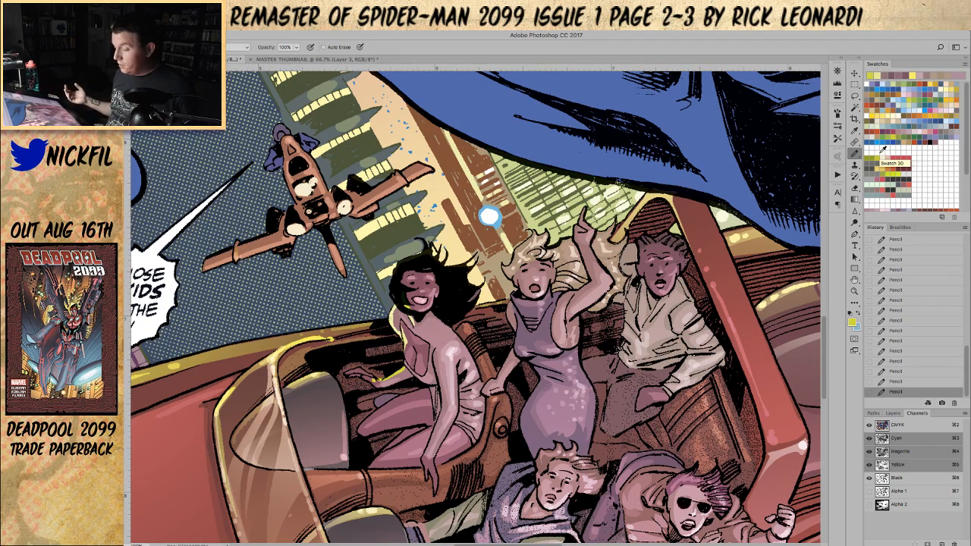
pyautogui.press('space')
pyautogui.moveTo(490, 217); pyautogui.dragTo(403, 219)
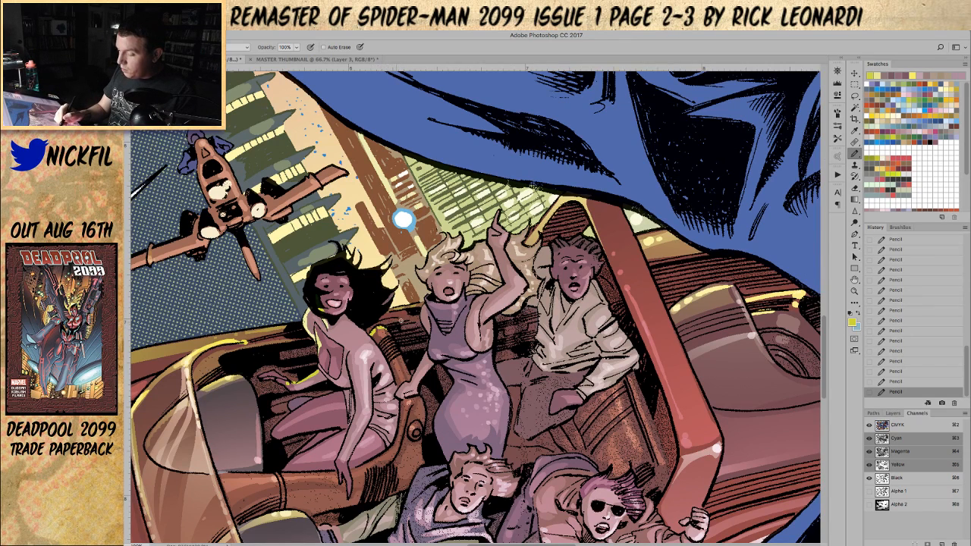
# - Change the Pencil's blending mode and paint a yellow highlight on the seat edge behind the dark-haired woman, switching opacity between 50% and 100%
pyautogui.click(239, 47)
pyautogui.click(235, 123)
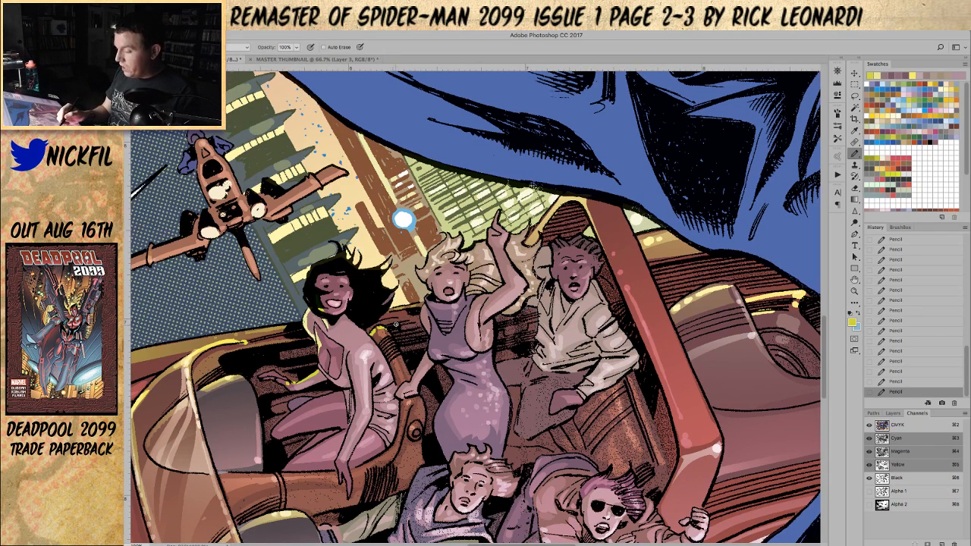
pyautogui.moveTo(374, 332); pyautogui.dragTo(383, 328)
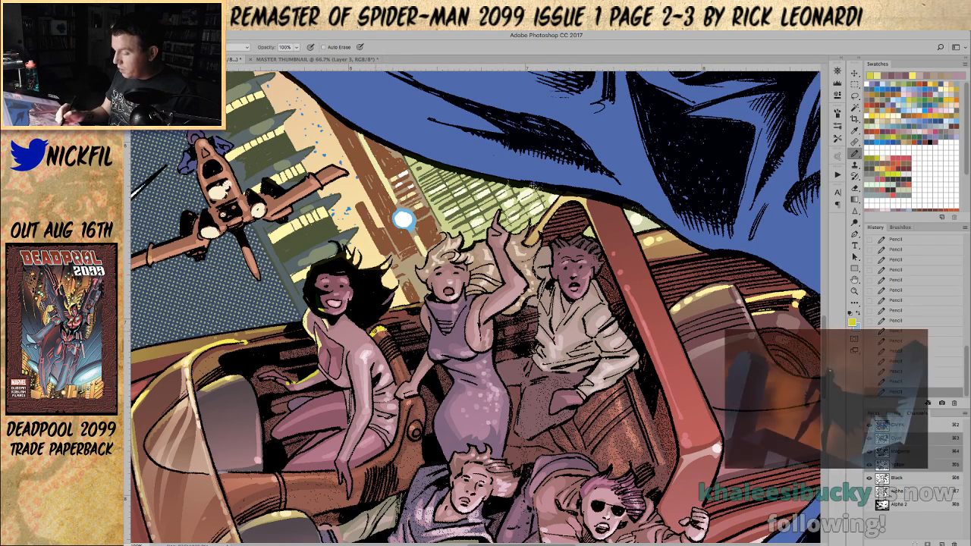
pyautogui.press('5')
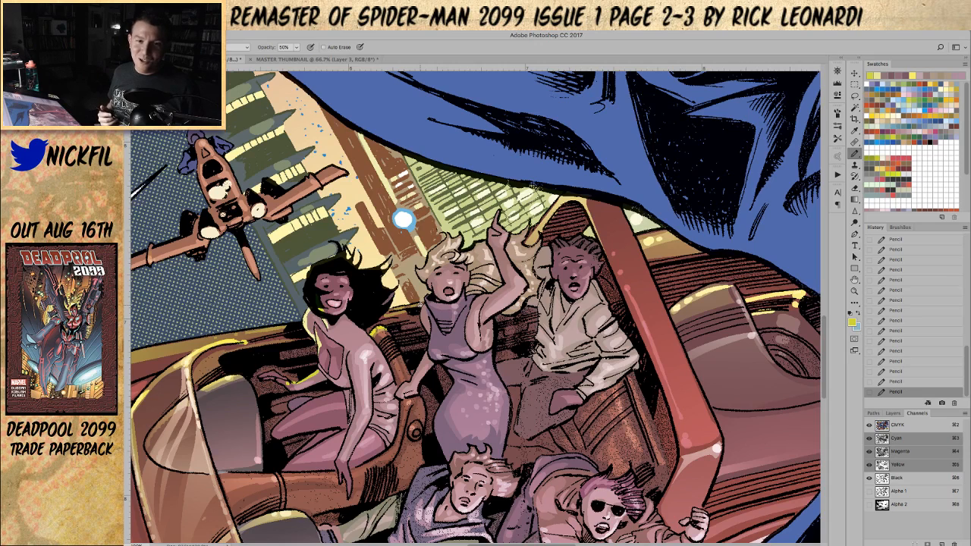
pyautogui.press('0')
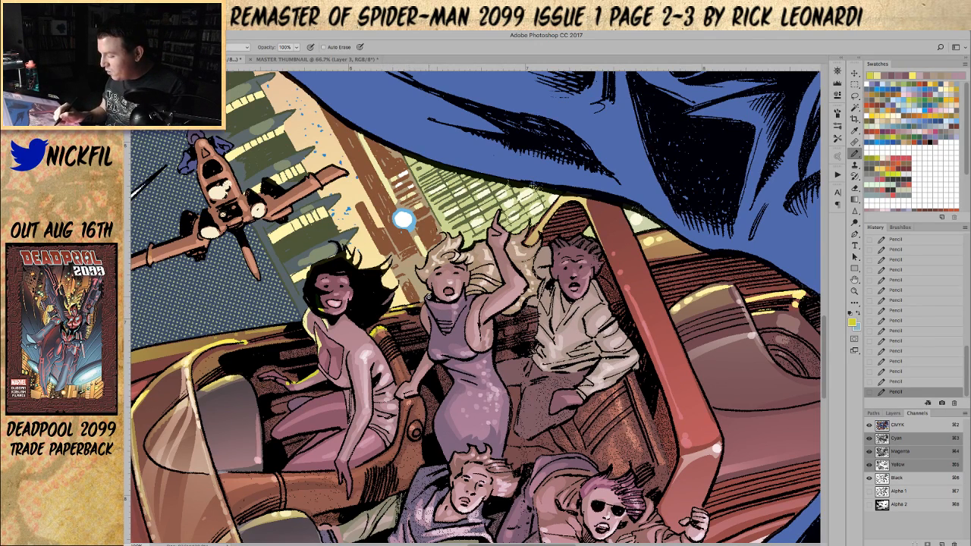
# - Bring all the car passengers into view and set the Pencil's opacity to 100% for further highlights
pyautogui.click(856, 291)
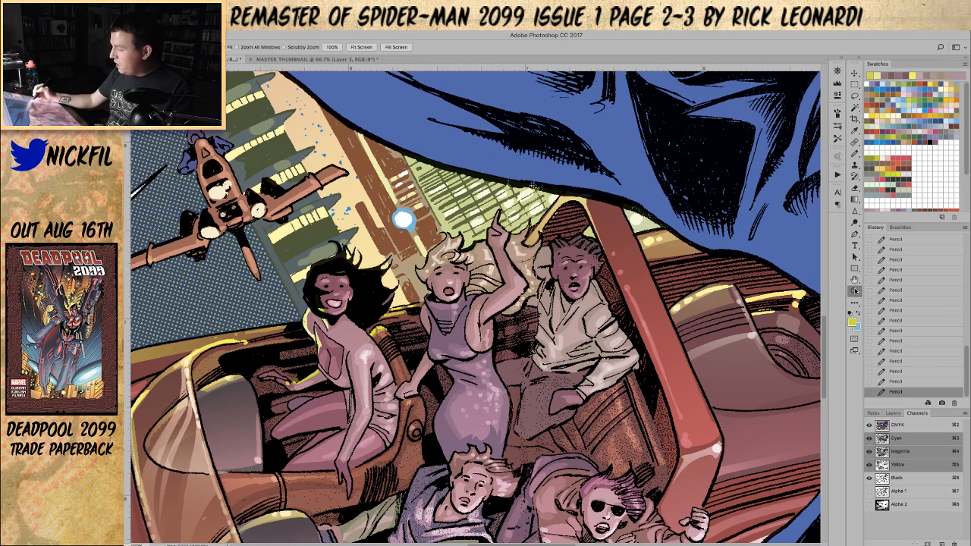
pyautogui.keyDown('alt'); pyautogui.click(475, 409); pyautogui.keyUp('alt')
pyautogui.click(856, 281)
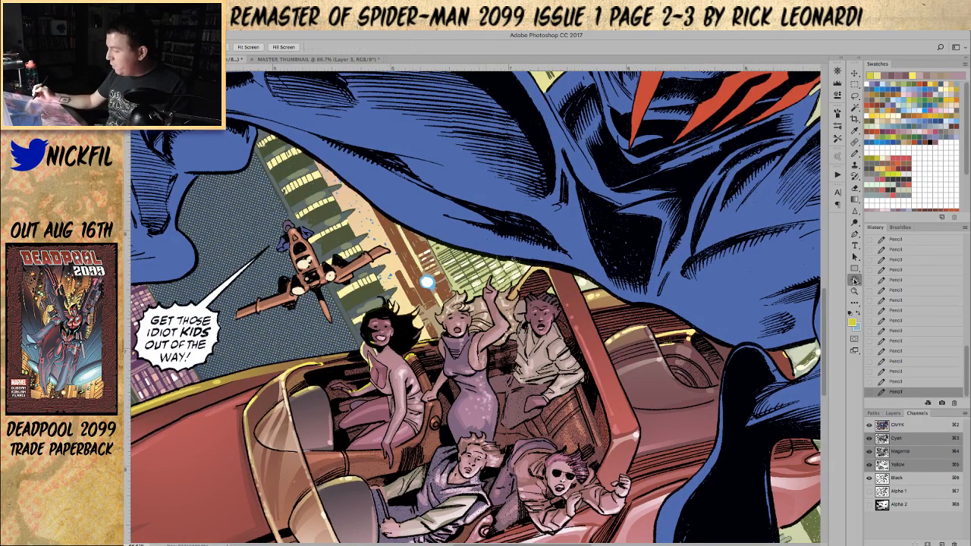
pyautogui.click(855, 154)
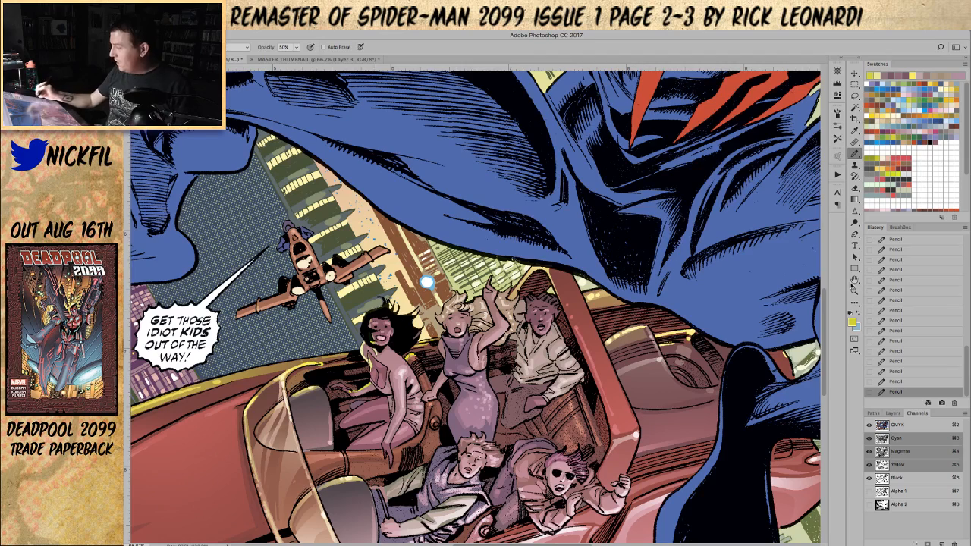
pyautogui.moveTo(427, 283); pyautogui.dragTo(335, 295)
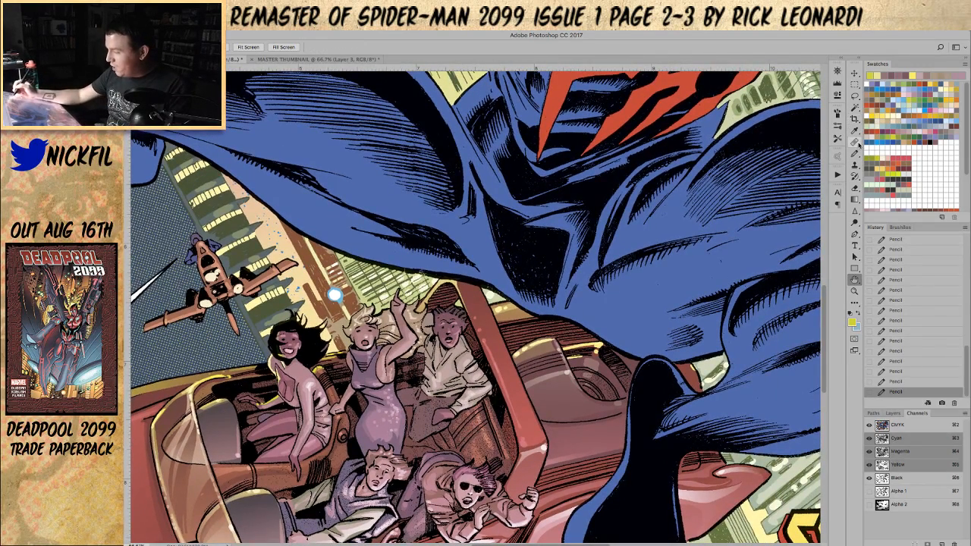
pyautogui.press('b')
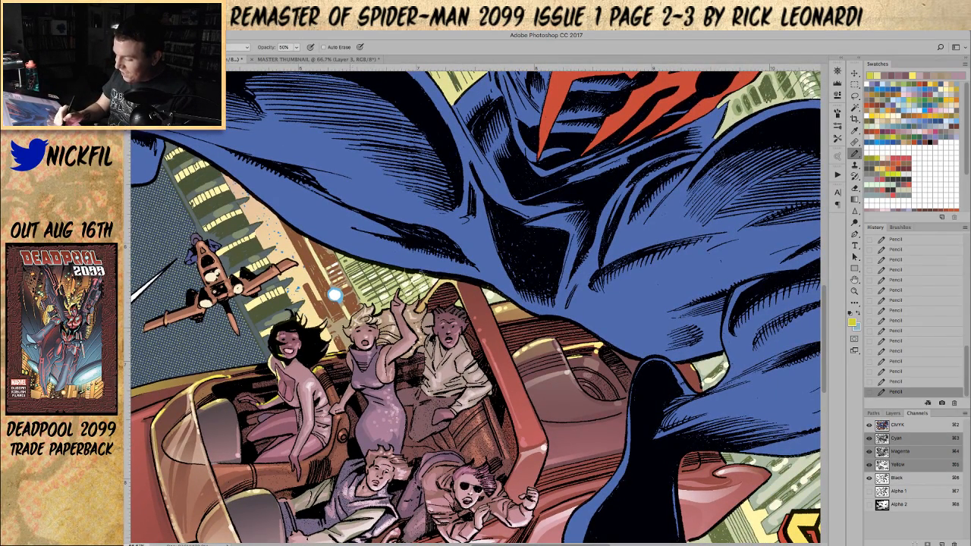
pyautogui.press('0')
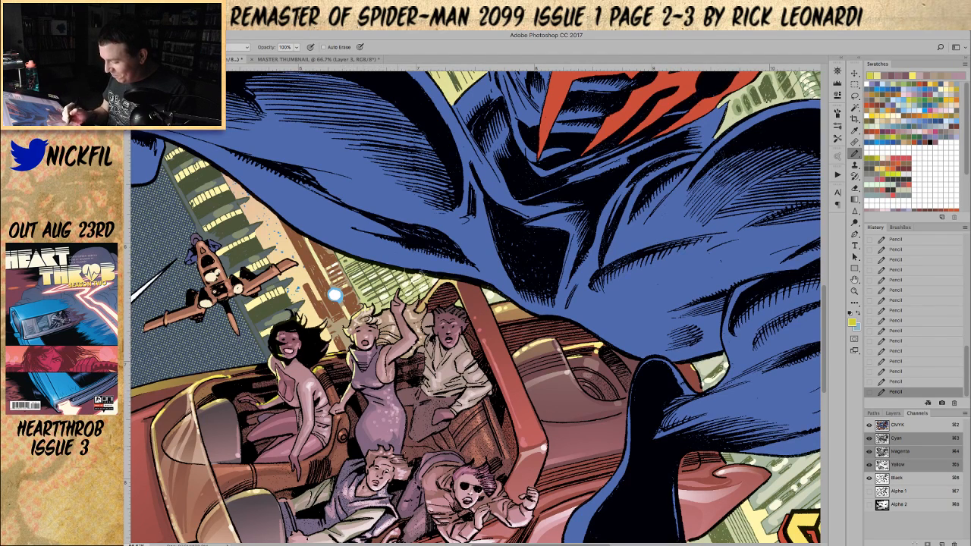
# - Examine the flying car and its highlighted passengers against Spider-Man and the title area of the spread
pyautogui.click(854, 291)
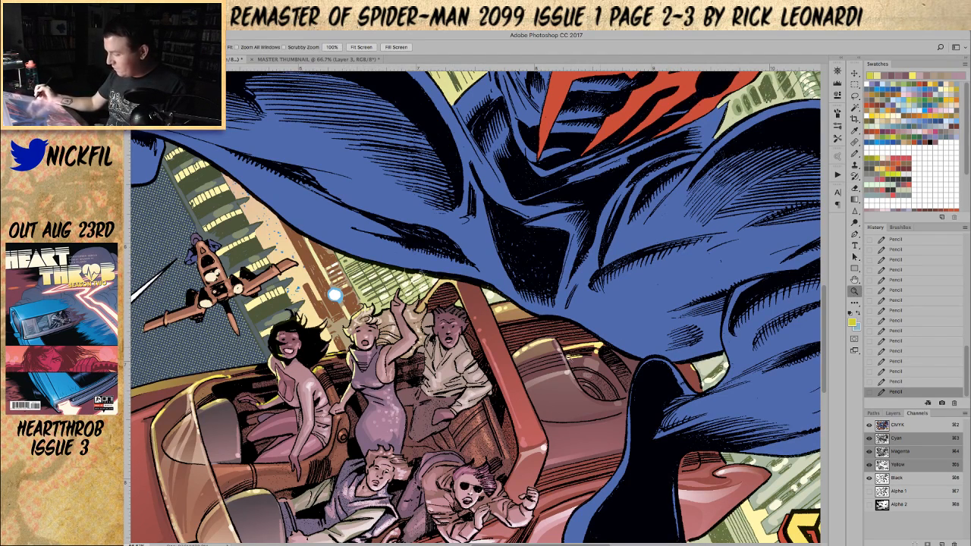
pyautogui.keyDown('alt'); pyautogui.click(419, 405); pyautogui.keyUp('alt')
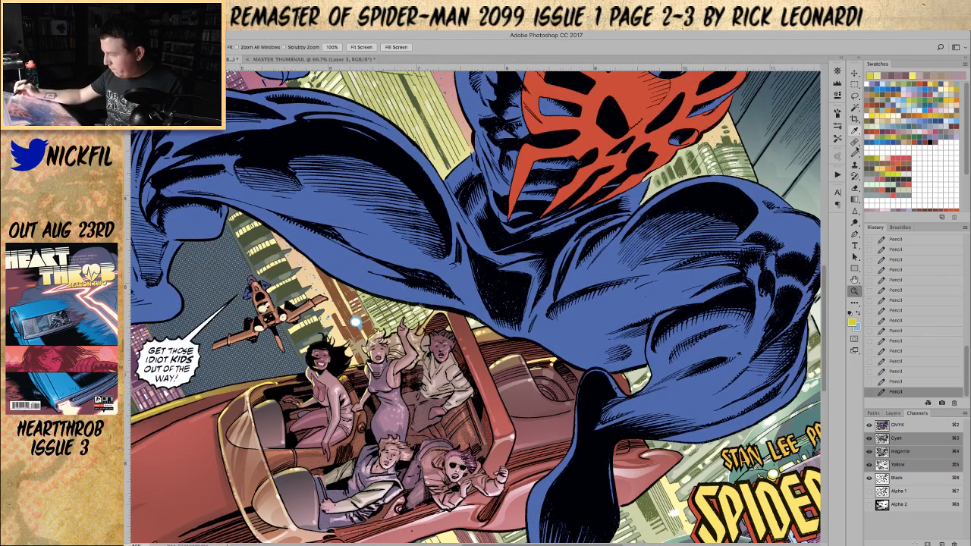
pyautogui.click(854, 153)
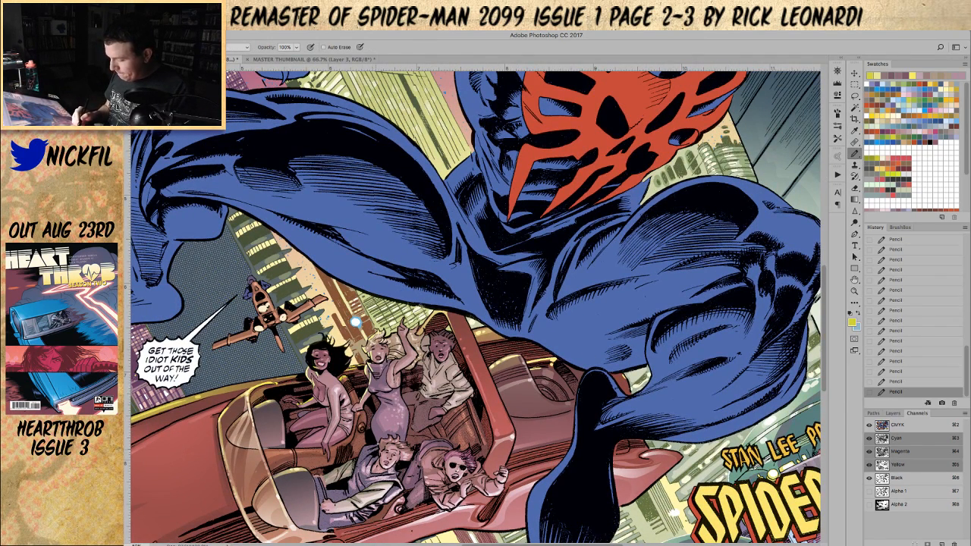
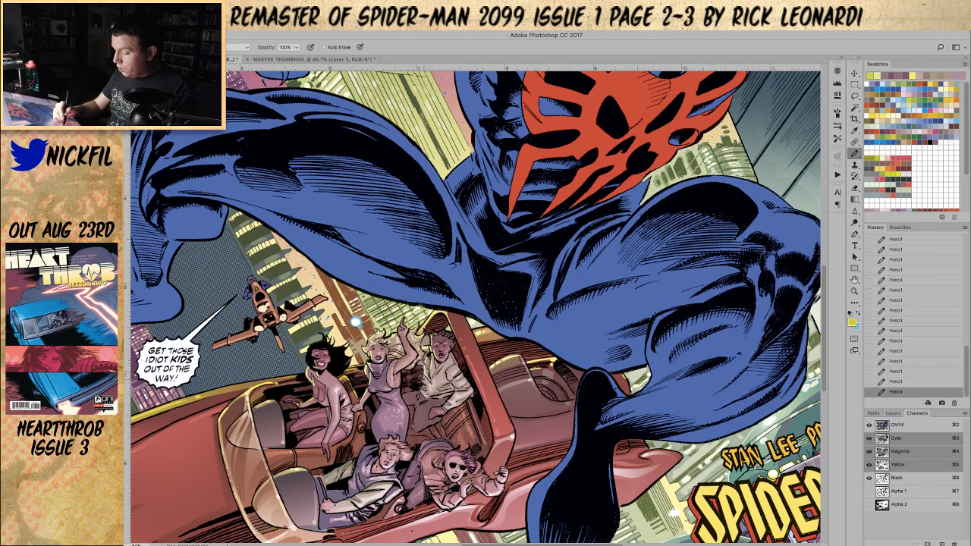
pyautogui.press('space')
pyautogui.moveTo(355, 322); pyautogui.dragTo(367, 260)
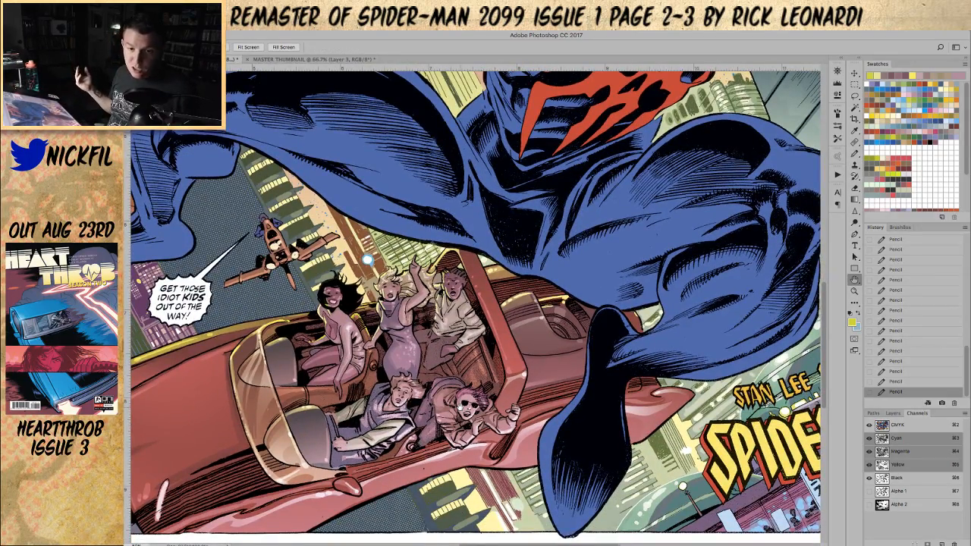
pyautogui.moveTo(562, 387); pyautogui.dragTo(476, 414)
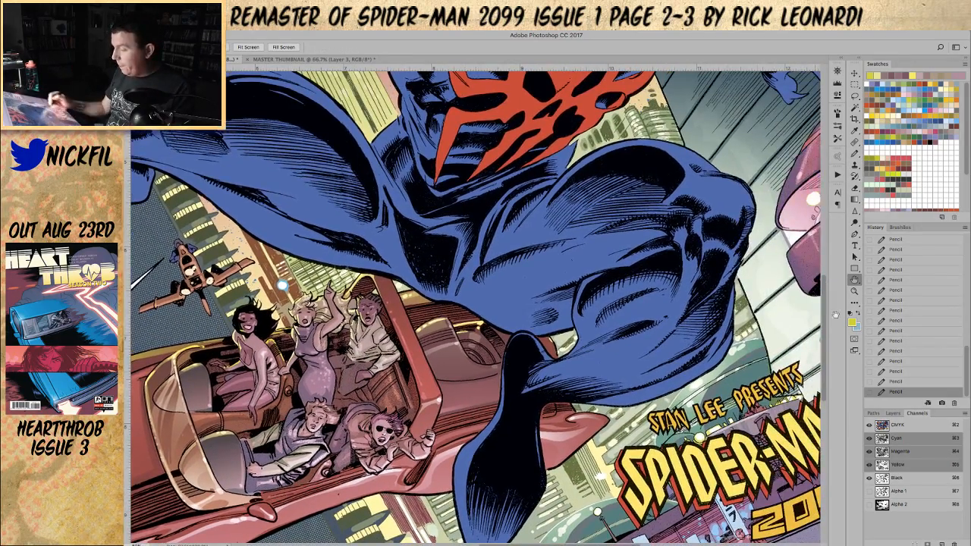
pyautogui.press('z')
pyautogui.keyDown('alt'); pyautogui.click(454, 402); pyautogui.keyUp('alt')
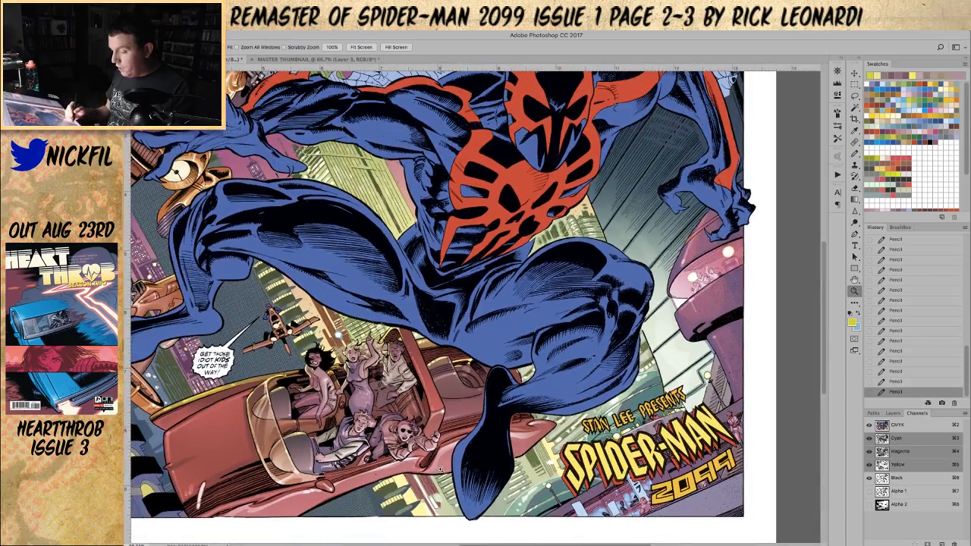
pyautogui.click(351, 423)
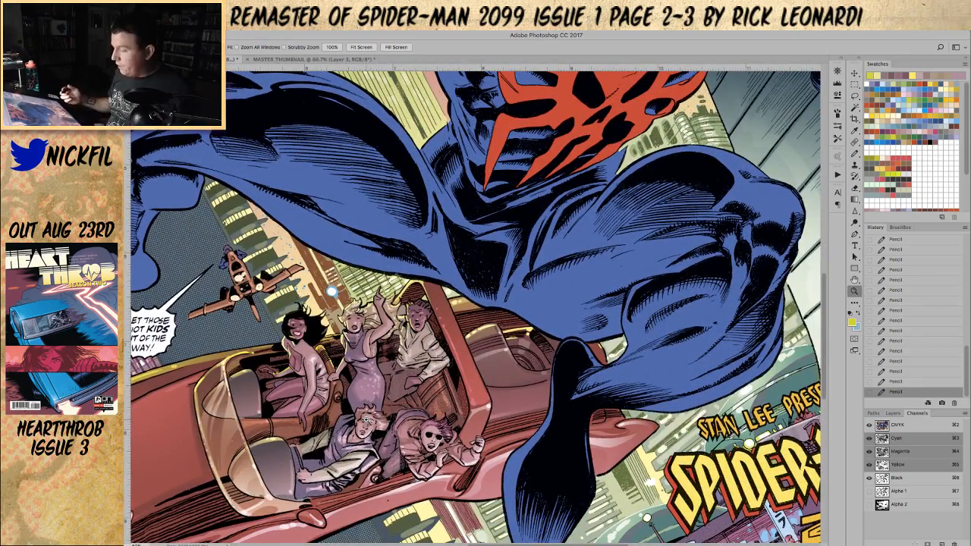
# - Change the Pencil's blending mode and sample a pale yellow from the artwork above the car passengers
pyautogui.press('b')
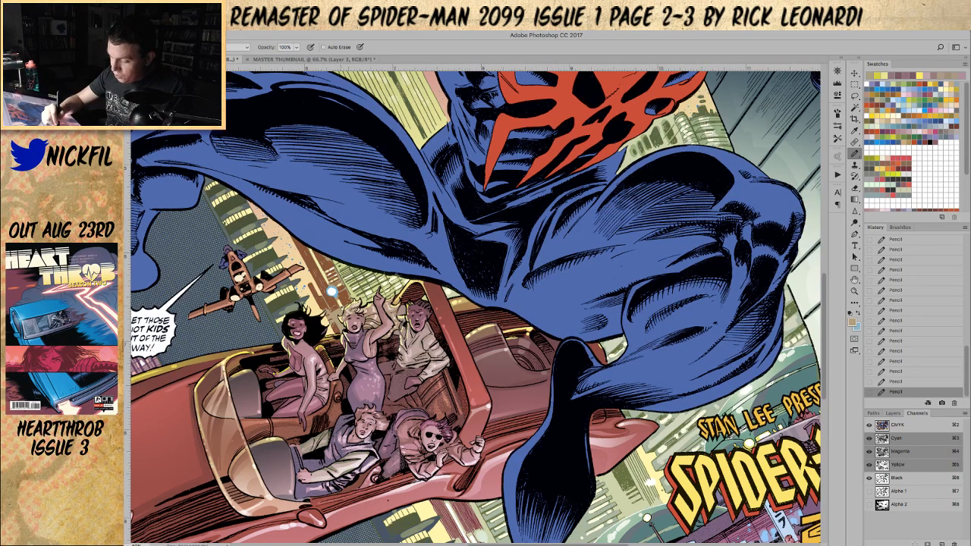
pyautogui.click(233, 48)
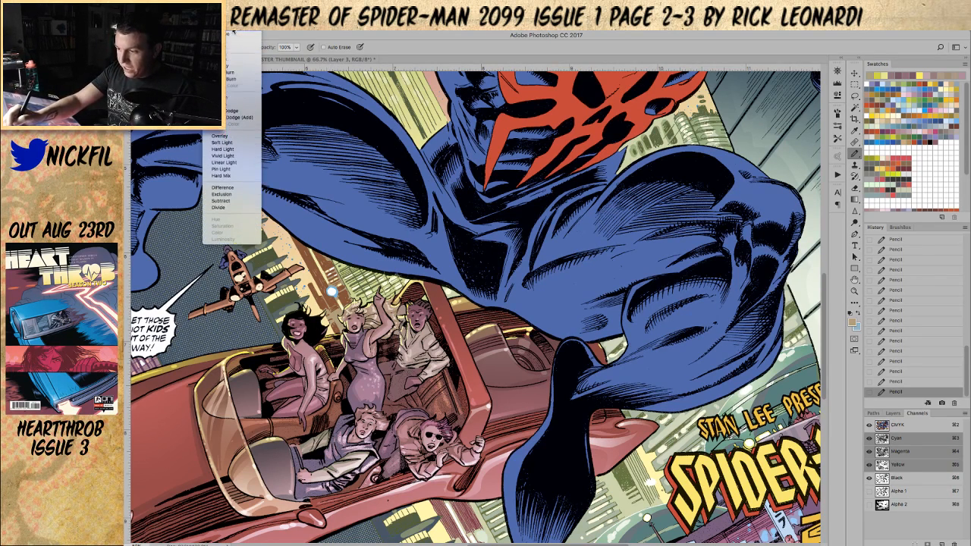
pyautogui.click(233, 32)
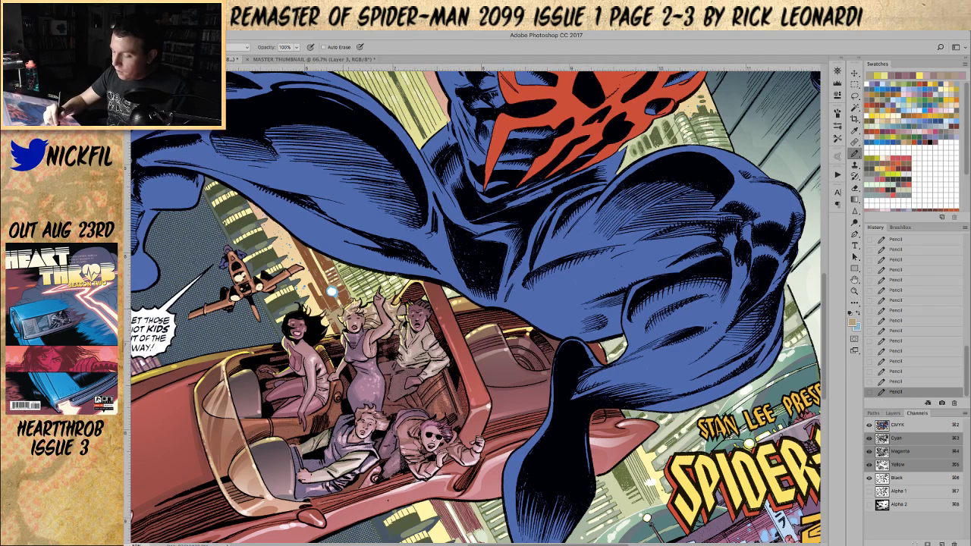
pyautogui.keyDown('alt'); pyautogui.click(332, 290); pyautogui.keyUp('alt')
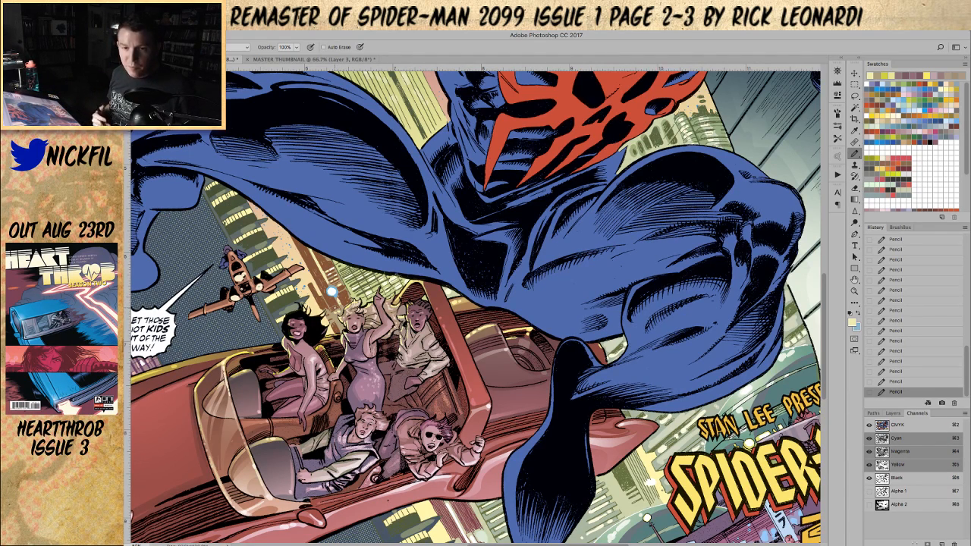
# - Check the car passengers' rim lighting up close and within the wider double-page composition
pyautogui.press('space')
pyautogui.moveTo(546, 449)
pyautogui.mouseDown()
pyautogui.moveTo(516, 407)
pyautogui.moveTo(522, 427)
pyautogui.mouseUp()
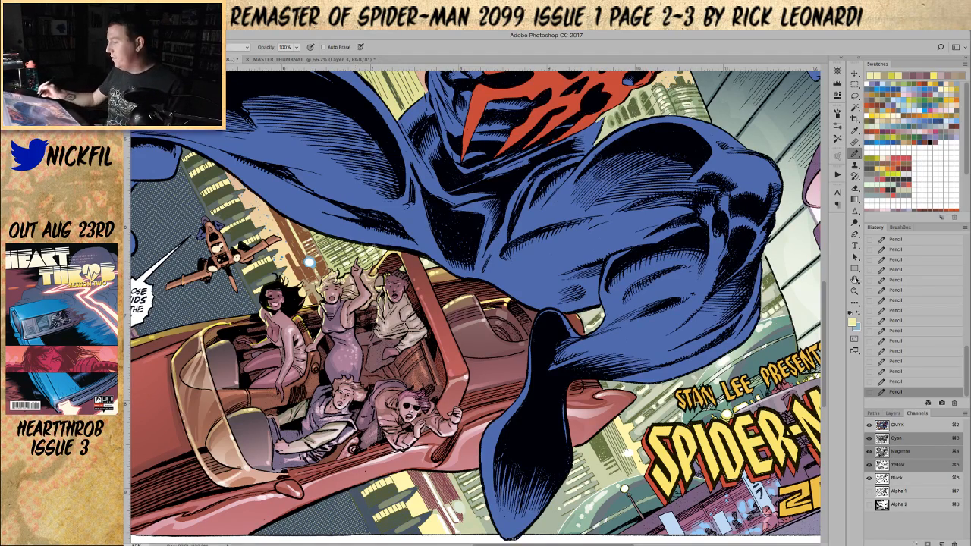
pyautogui.click(856, 281)
pyautogui.moveTo(518, 434); pyautogui.dragTo(550, 434)
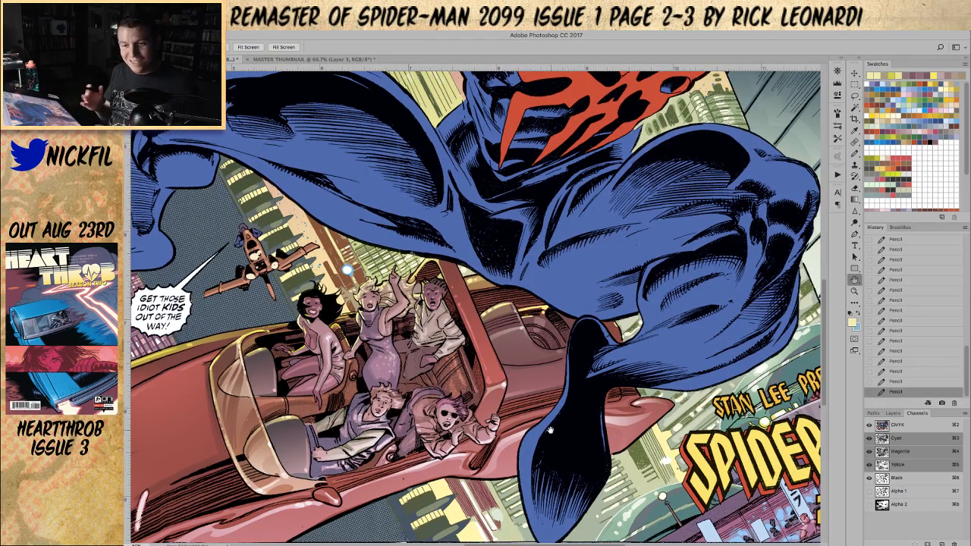
pyautogui.press('z')
pyautogui.keyDown('alt'); pyautogui.click(406, 417); pyautogui.keyUp('alt')
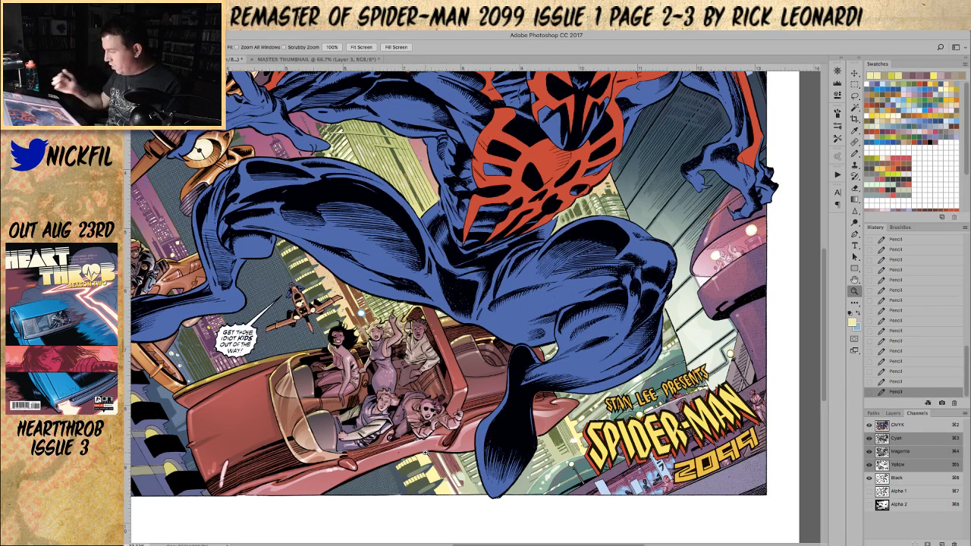
# - Sample a dark red from the car interior and add a short Pencil touch-up between the two rear standing passengers
pyautogui.click(854, 280)
pyautogui.moveTo(500, 433); pyautogui.dragTo(518, 406)
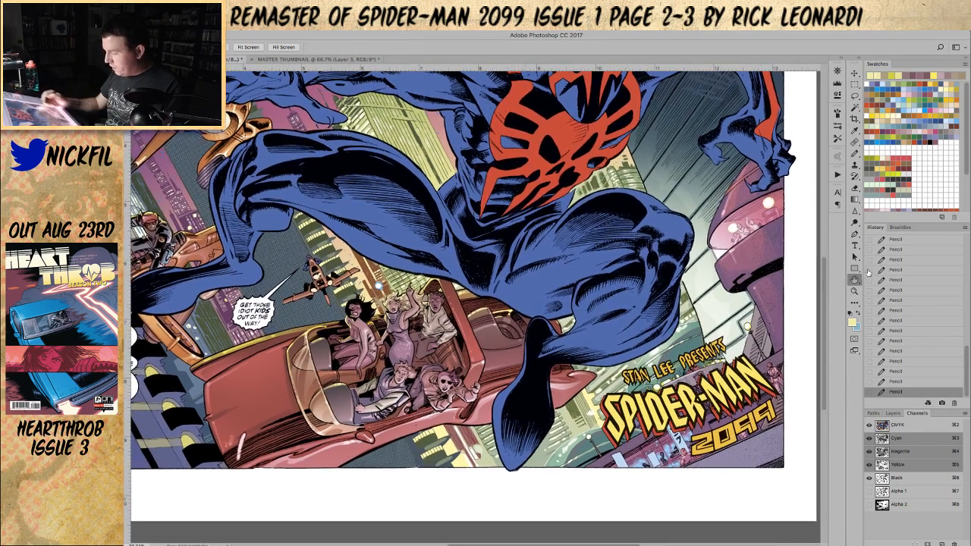
pyautogui.click(854, 290)
pyautogui.keyDown('alt'); pyautogui.click(555, 407); pyautogui.keyUp('alt')
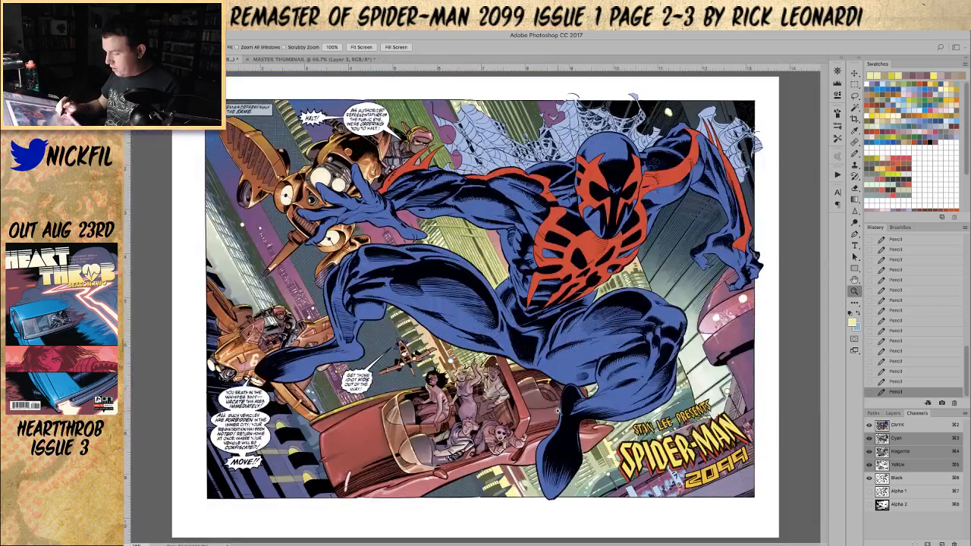
pyautogui.click(492, 367)
pyautogui.click(492, 367)
pyautogui.click(493, 367)
pyautogui.click(855, 154)
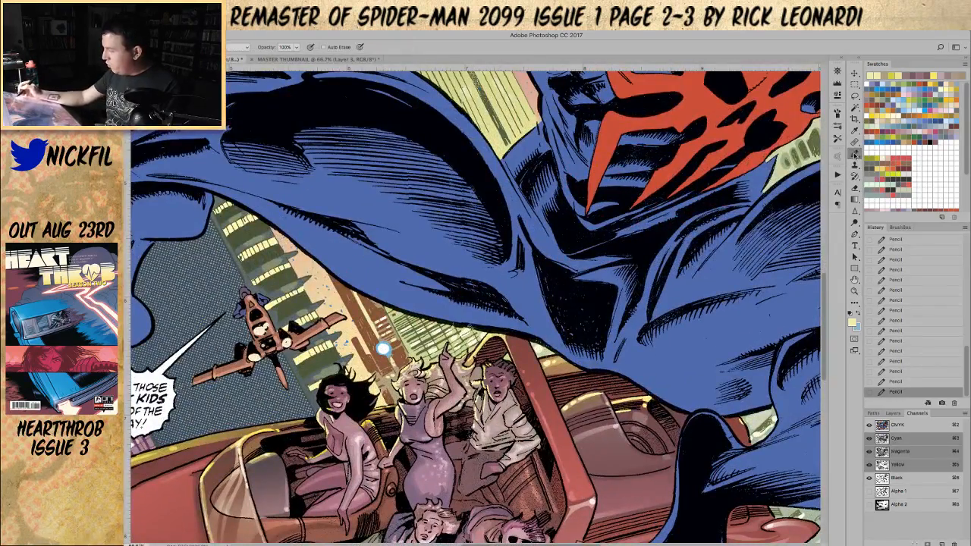
pyautogui.keyDown('alt'); pyautogui.click(528, 391); pyautogui.keyUp('alt')
pyautogui.moveTo(475, 368); pyautogui.dragTo(473, 378)
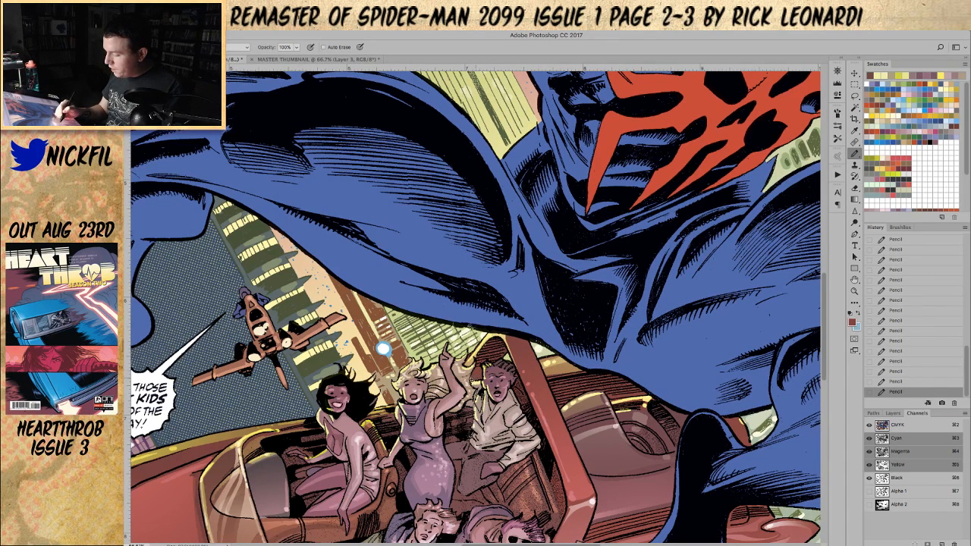
# - Examine the flying car and its passengers against Spider-Man and the full double-page composition
pyautogui.click(854, 291)
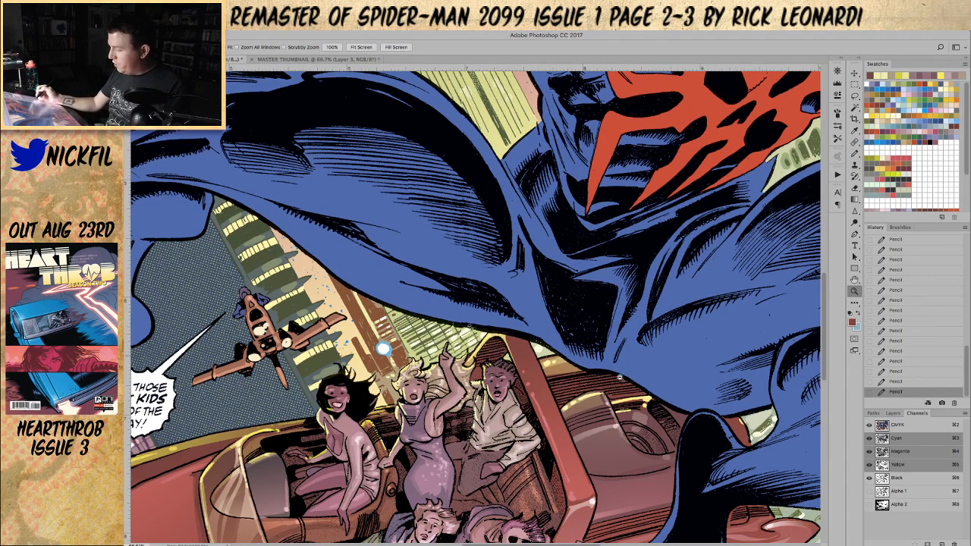
pyautogui.keyDown('alt'); pyautogui.click(452, 429); pyautogui.keyUp('alt')
pyautogui.keyDown('alt'); pyautogui.click(455, 432); pyautogui.keyUp('alt')
pyautogui.click(856, 281)
pyautogui.moveTo(548, 456); pyautogui.dragTo(513, 445)
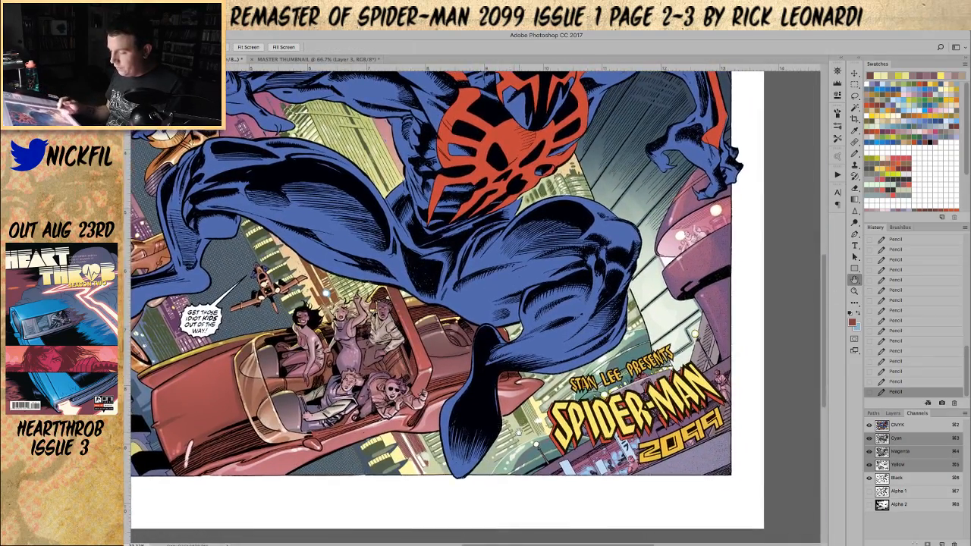
pyautogui.click(854, 291)
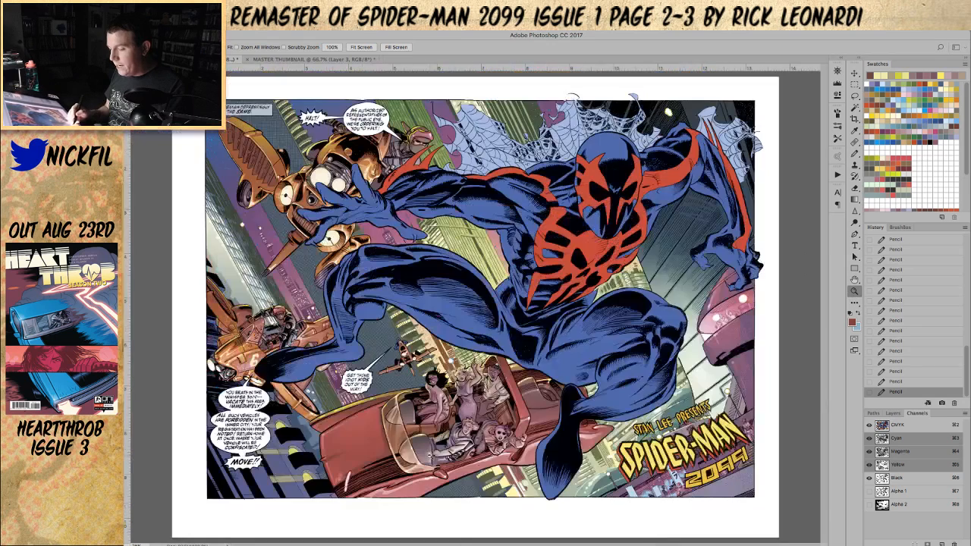
pyautogui.keyDown('alt'); pyautogui.click(430, 458); pyautogui.keyUp('alt')
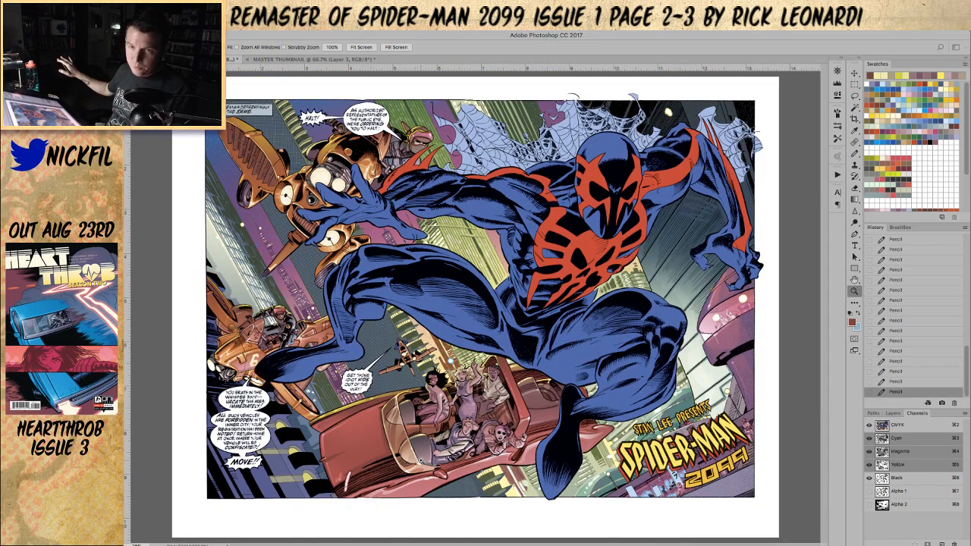
pyautogui.click(854, 280)
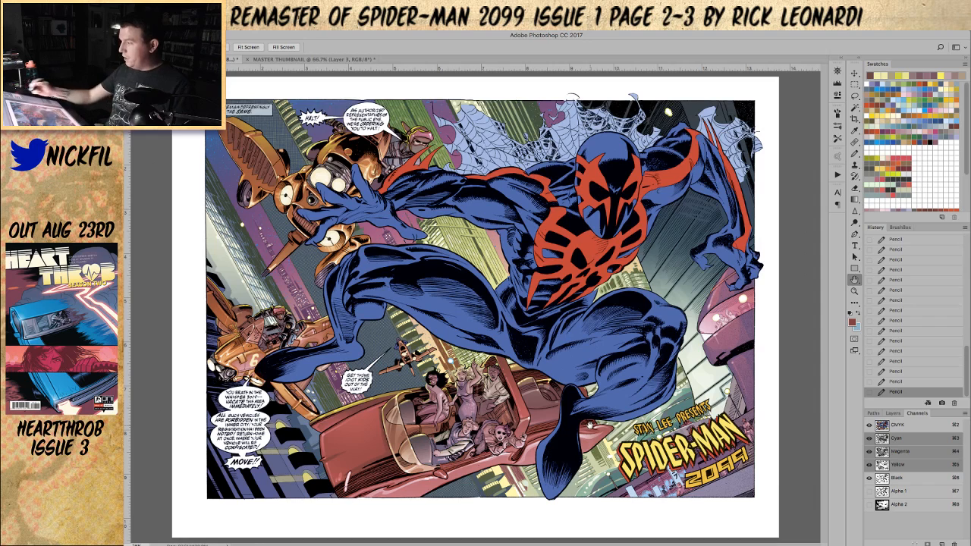
# - Sample light reds around the front of the car's hood and stroke over its highlight with the Pencil at 50% opacity
pyautogui.click(855, 154)
pyautogui.keyDown('alt'); pyautogui.click(347, 482); pyautogui.keyUp('alt')
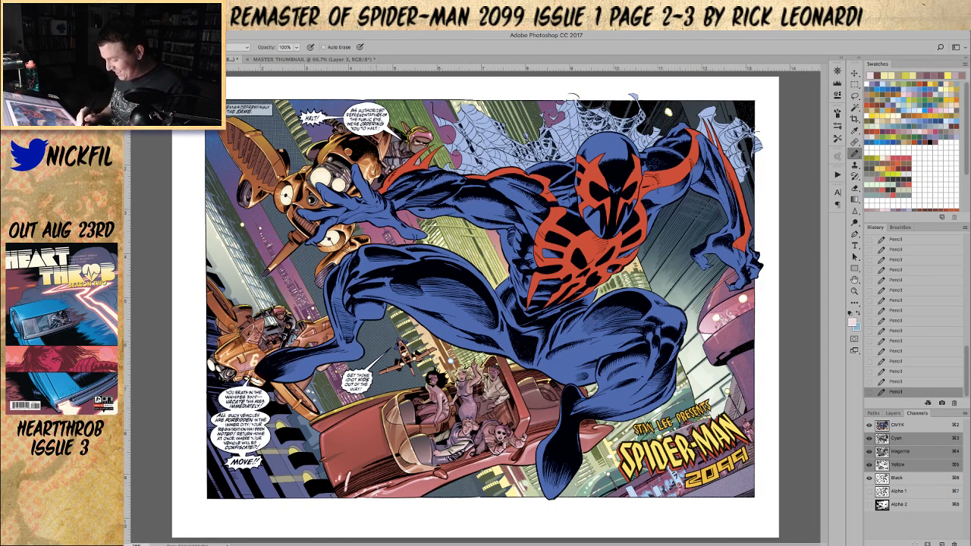
pyautogui.keyDown('alt'); pyautogui.click(378, 495); pyautogui.keyUp('alt')
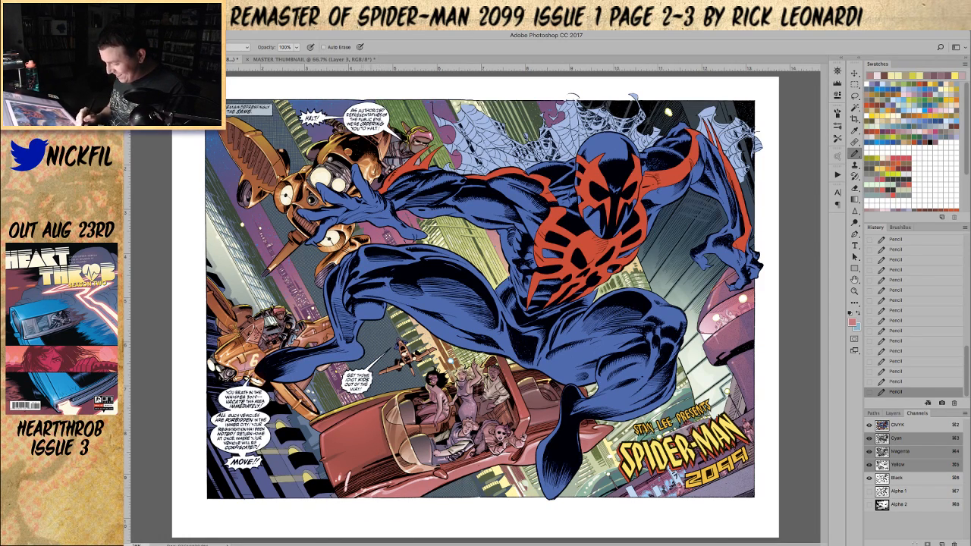
pyautogui.keyDown('alt'); pyautogui.click(361, 491); pyautogui.keyUp('alt')
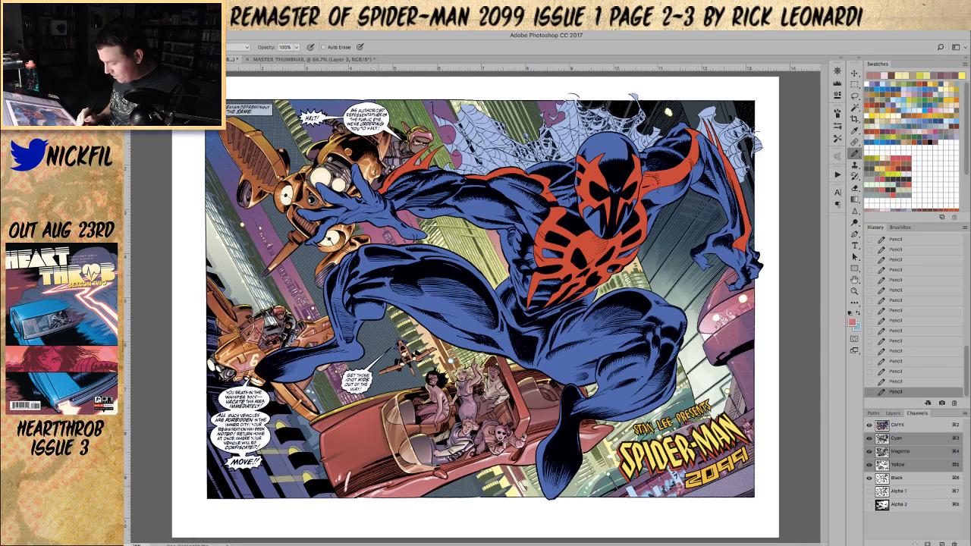
pyautogui.keyDown('alt'); pyautogui.click(385, 483); pyautogui.keyUp('alt')
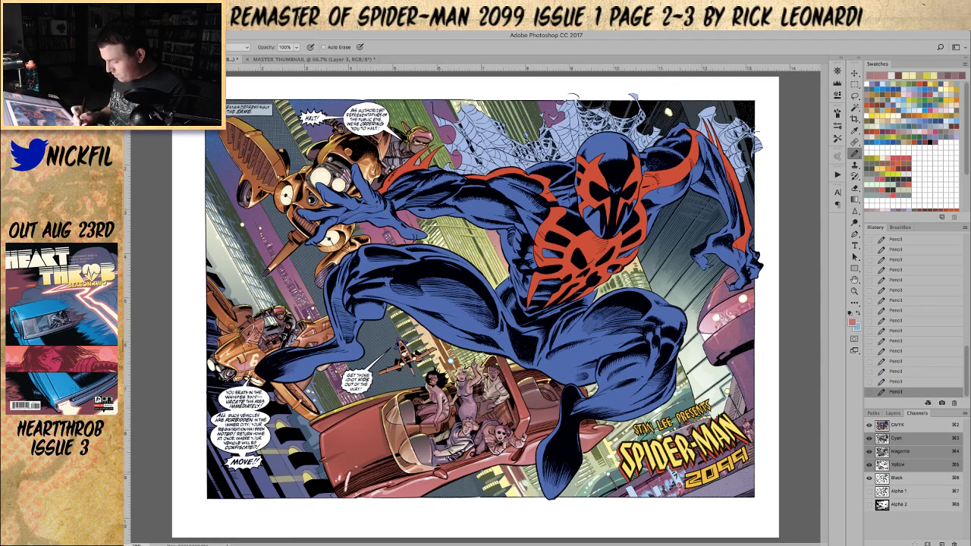
pyautogui.keyDown('alt'); pyautogui.click(345, 490); pyautogui.keyUp('alt')
pyautogui.keyDown('alt'); pyautogui.click(345, 470); pyautogui.keyUp('alt')
pyautogui.press('8')
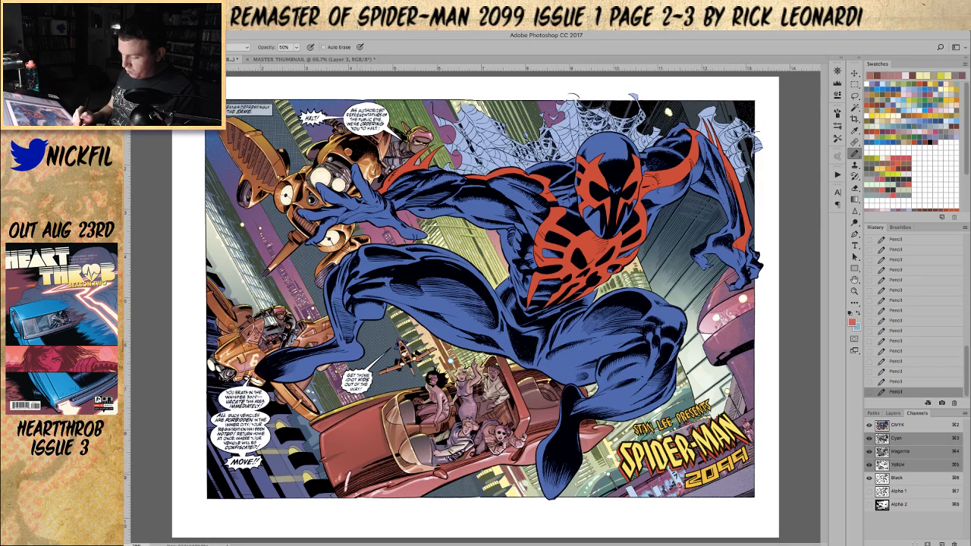
pyautogui.moveTo(349, 472); pyautogui.dragTo(346, 489)
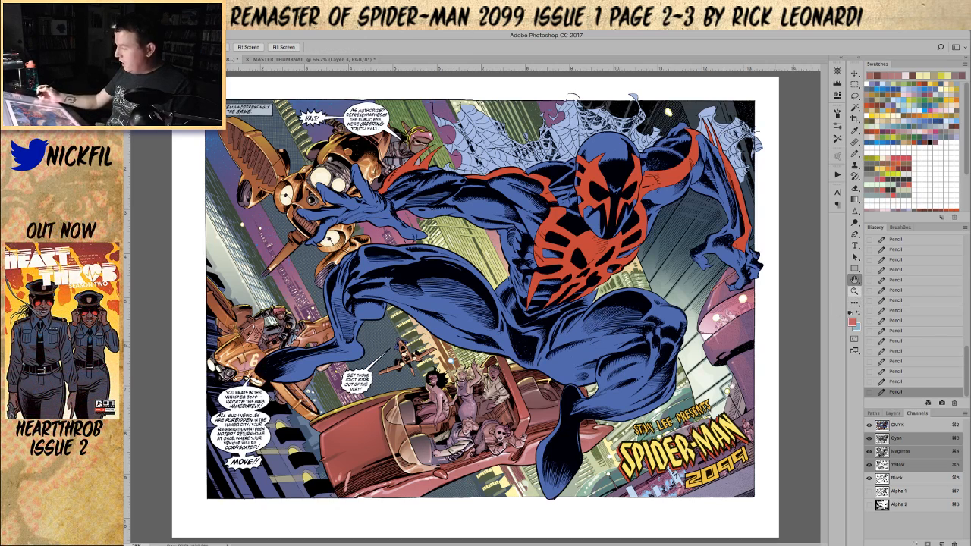
# - Make the Black channel active and select the entire canvas
pyautogui.press('h')
pyautogui.click(855, 291)
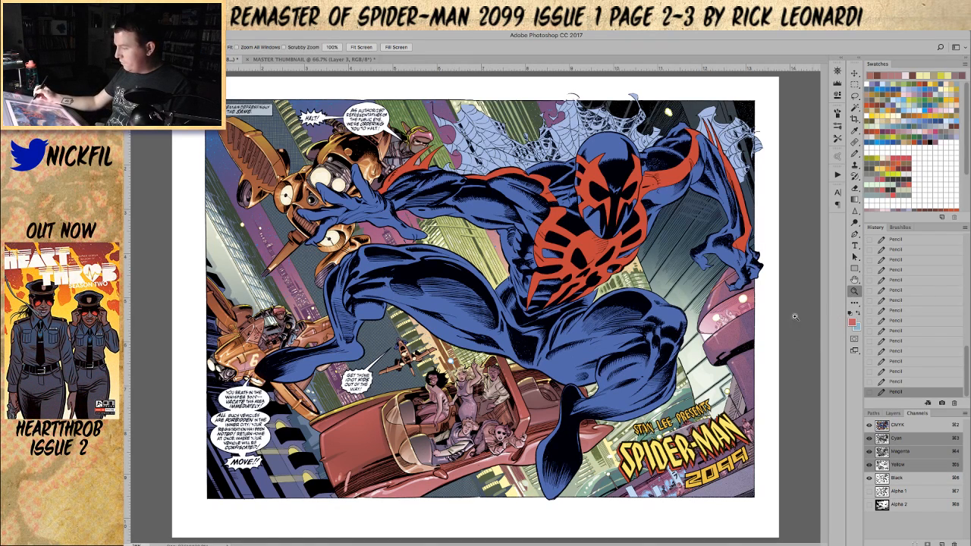
pyautogui.keyDown('alt'); pyautogui.click(445, 453); pyautogui.keyUp('alt')
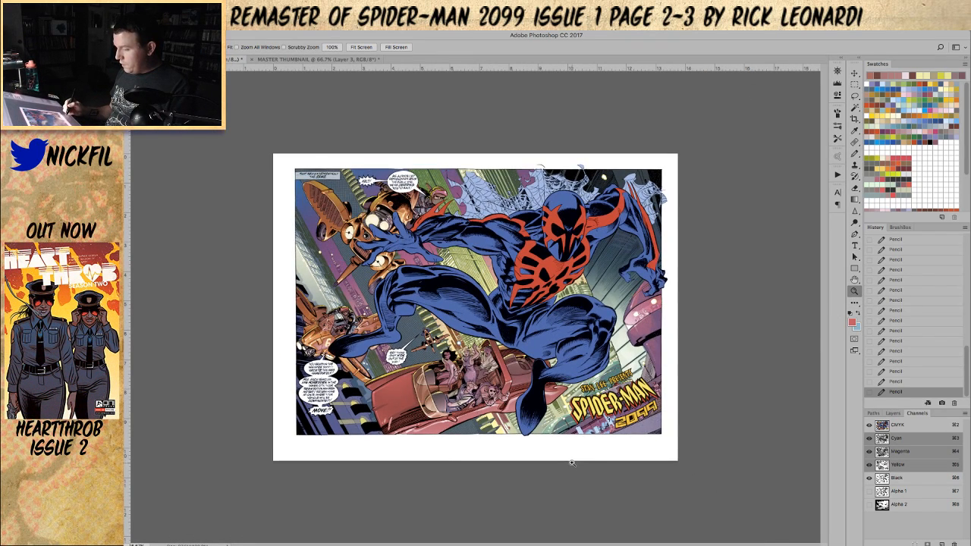
pyautogui.click(475, 307)
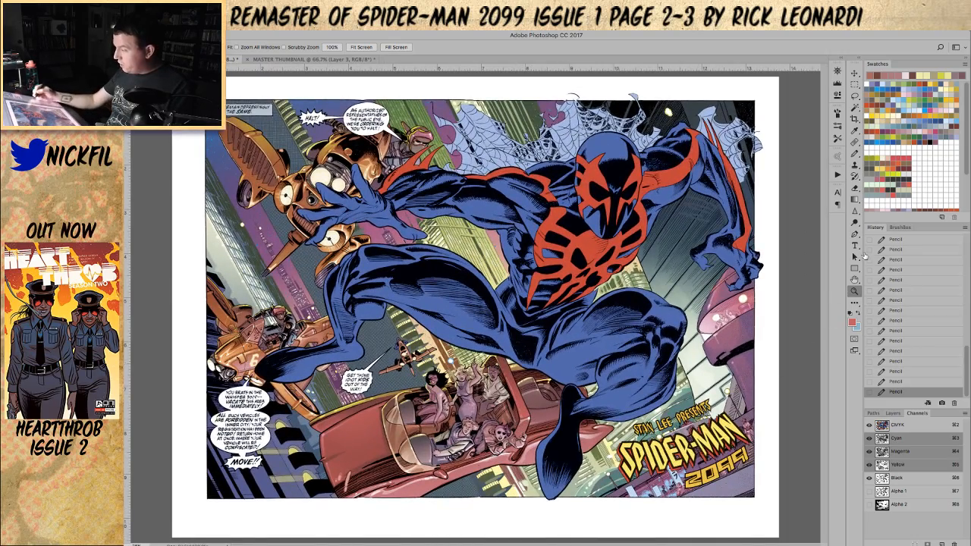
pyautogui.click(399, 408)
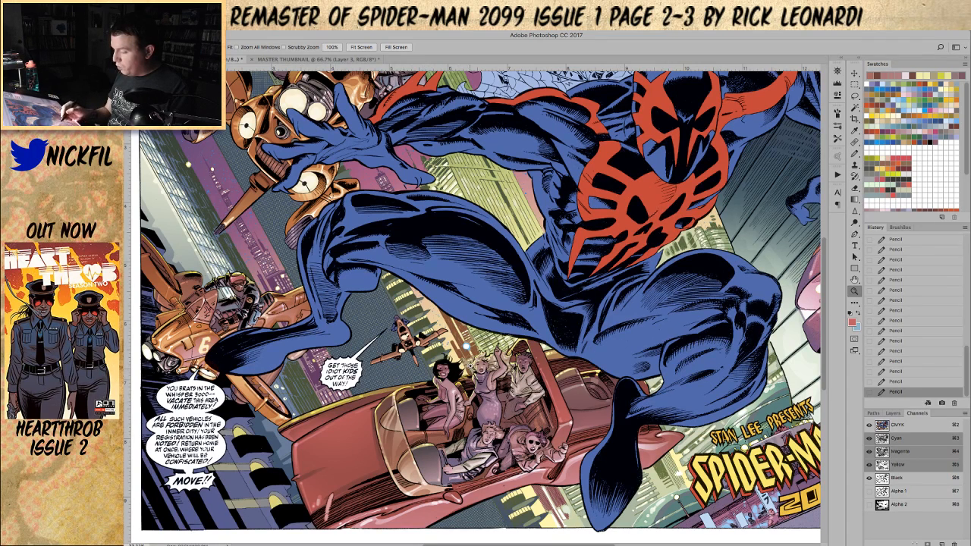
pyautogui.click(910, 479)
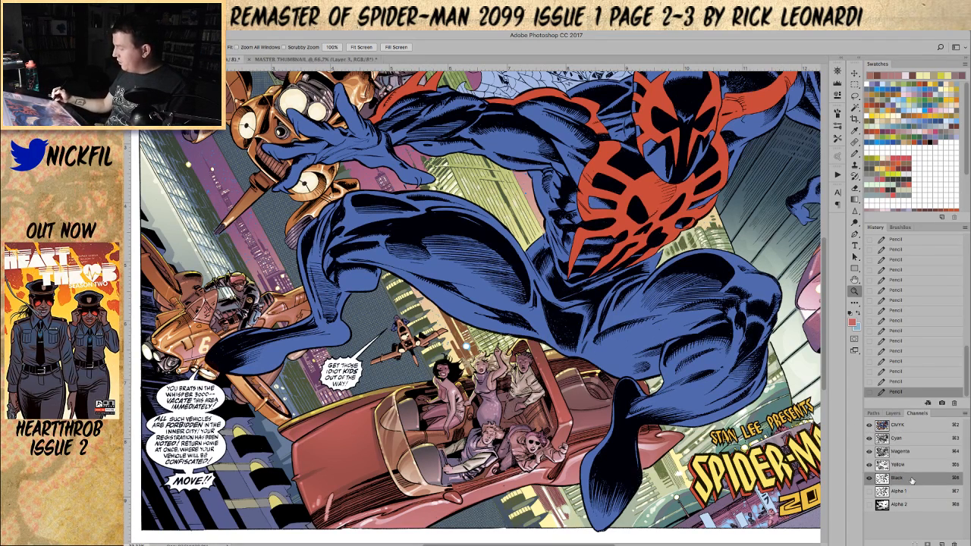
pyautogui.click(855, 109)
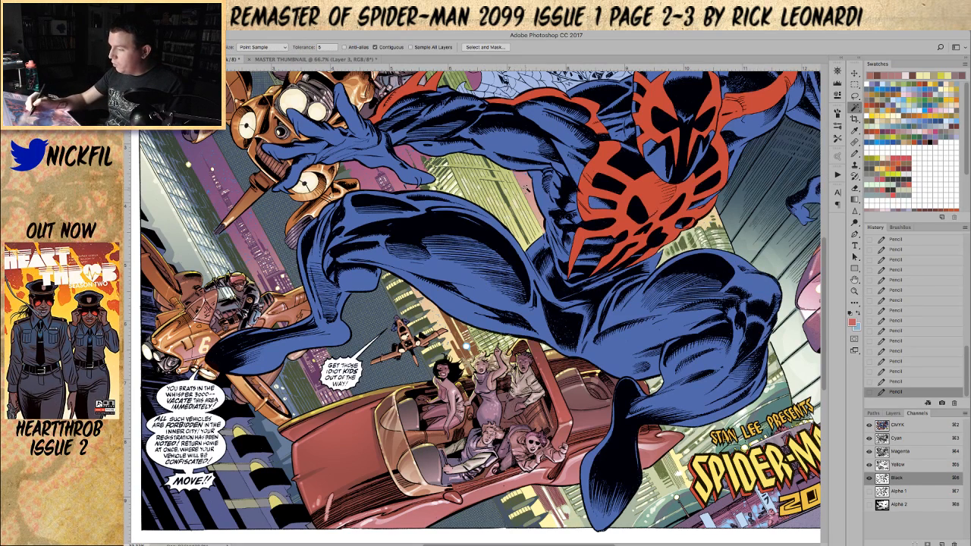
pyautogui.click(527, 182)
pyautogui.hotkey('ctrl', 'z')
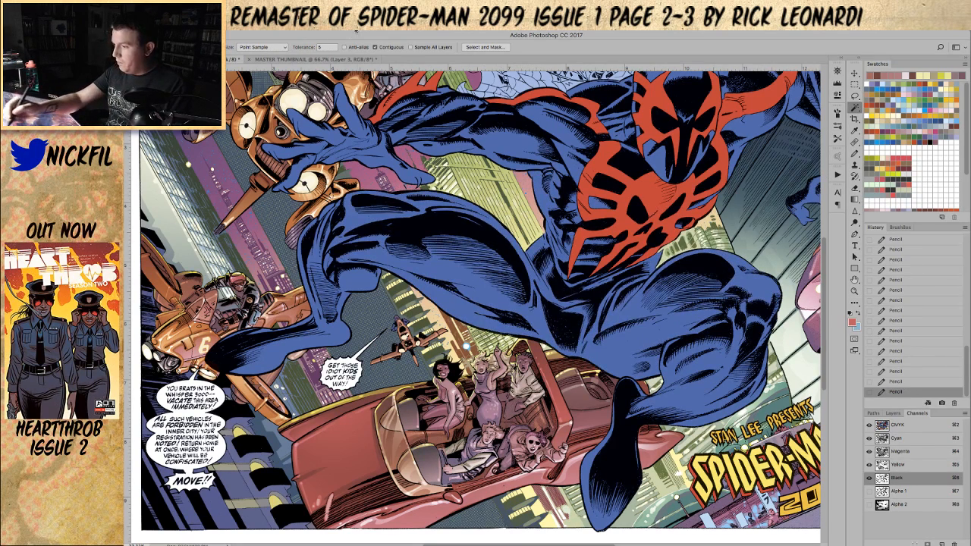
pyautogui.click(328, 31)
pyautogui.click(322, 40)
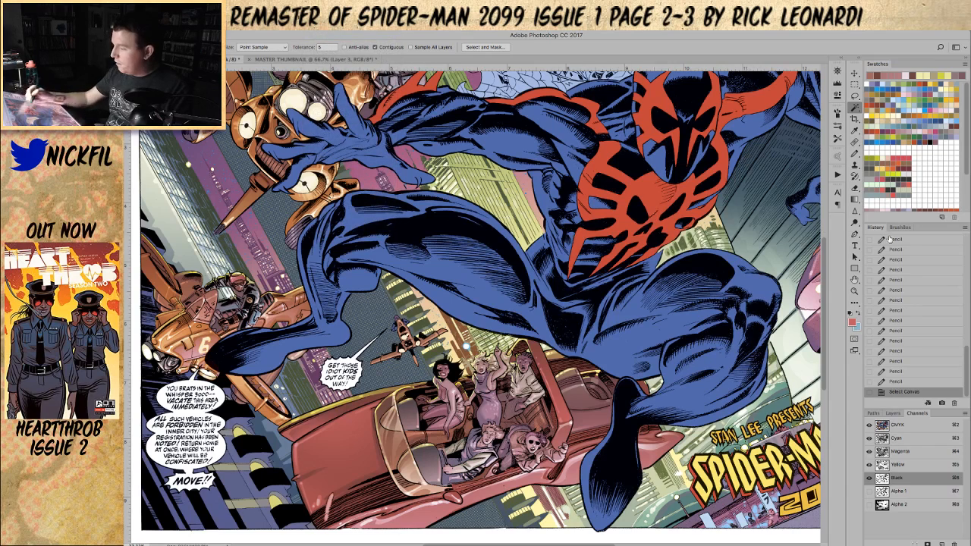
# - Select the dark dotted background beneath the small flying vehicle using the Magic Wand with Contiguous turned off
pyautogui.click(526, 185)
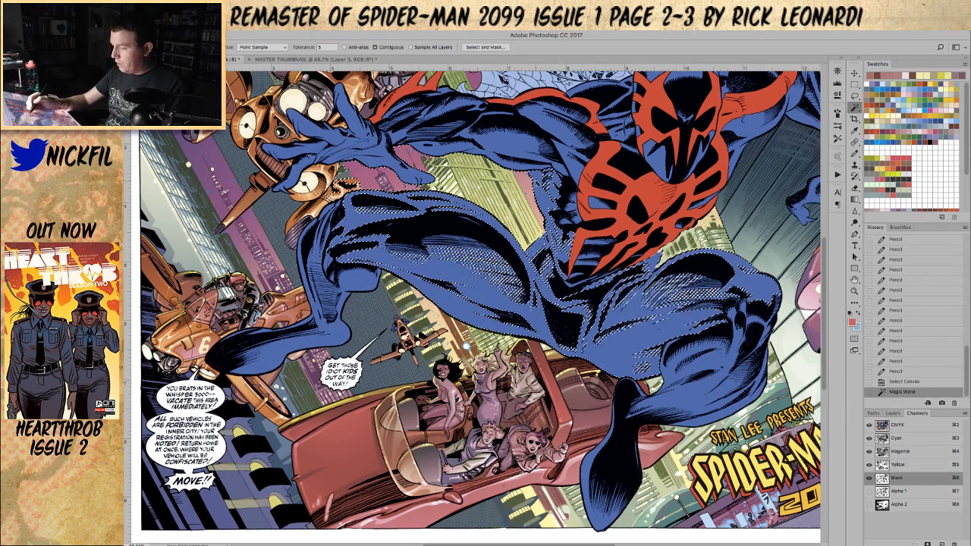
pyautogui.hotkey('ctrl', 'z')
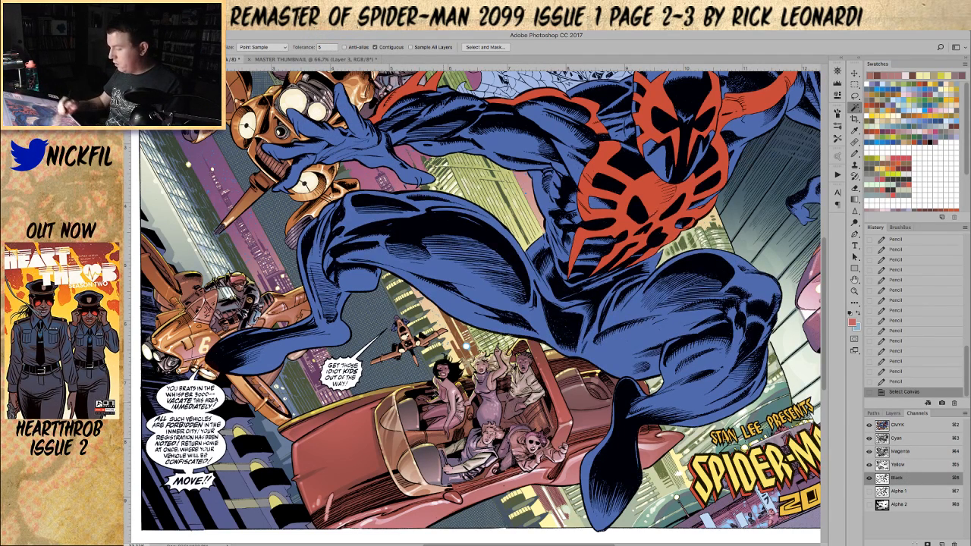
pyautogui.click(393, 374)
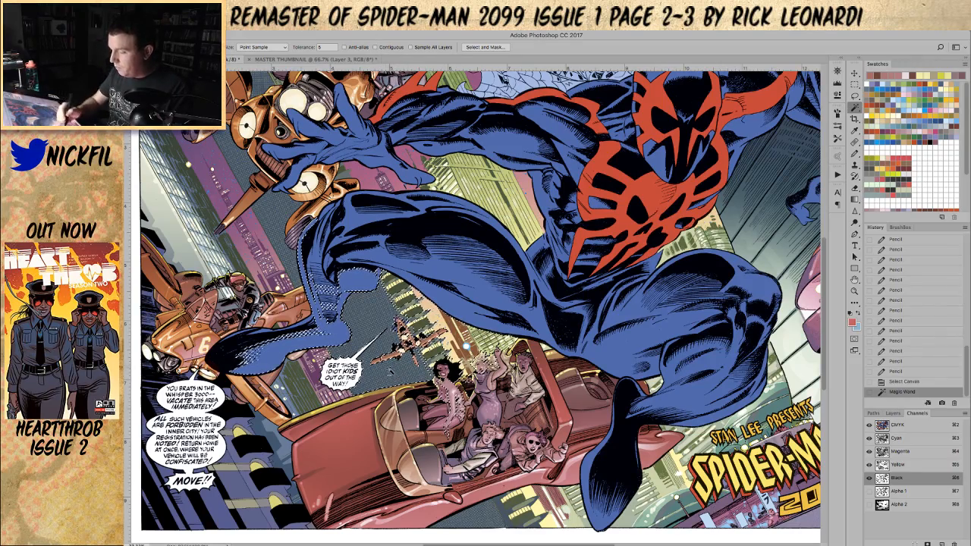
pyautogui.keyDown('shift'); pyautogui.click(392, 370); pyautogui.keyUp('shift')
# - Try 50% opacity Pencil marks in the Black channel around the car's windshield and the background above it
pyautogui.click(856, 153)
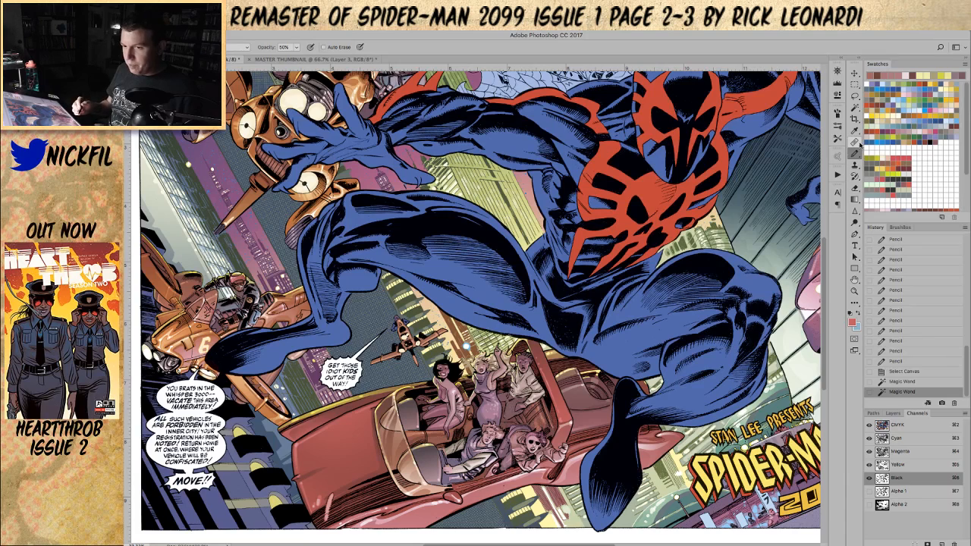
pyautogui.click(453, 404)
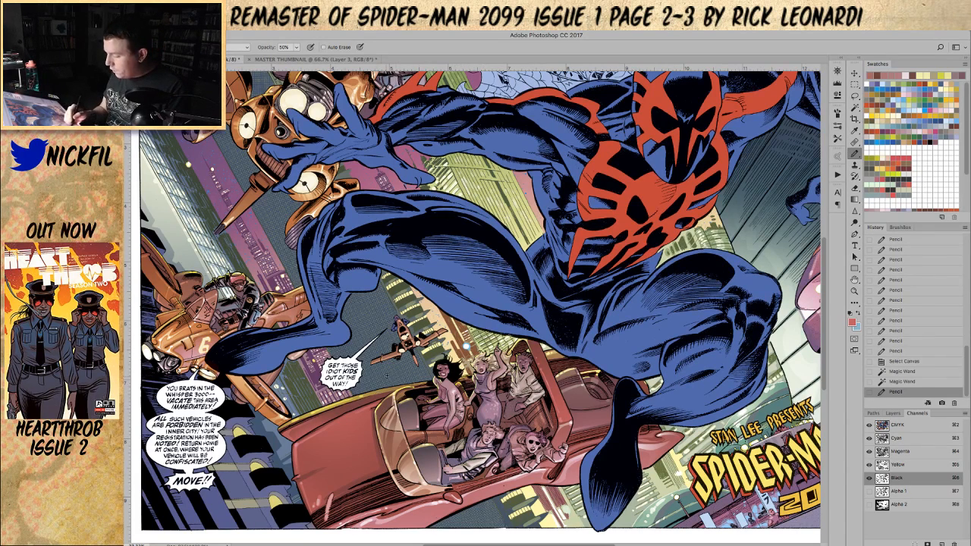
pyautogui.click(387, 390)
# - Activate the CMYK composite channel with the Pencil at 100% opacity, and undo the last Pencil marks
pyautogui.click(921, 430)
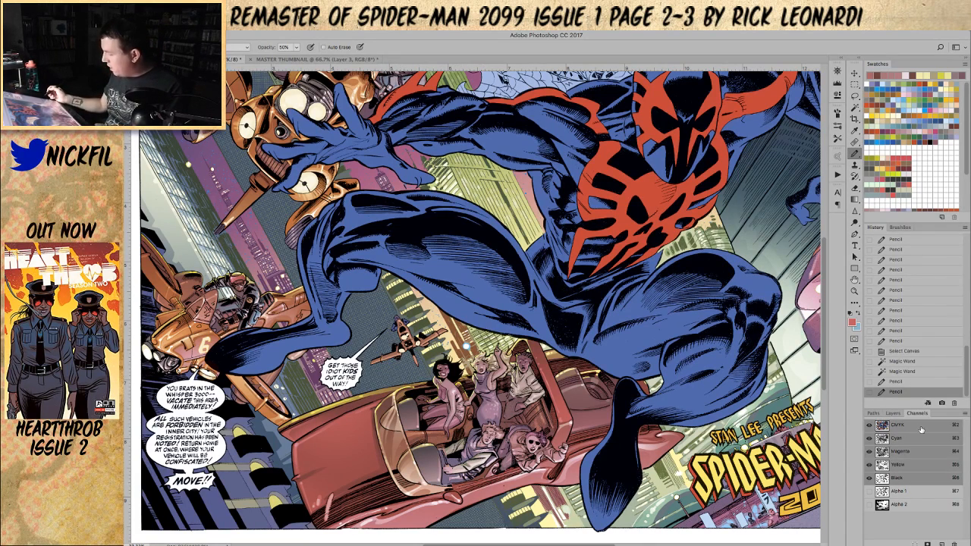
pyautogui.press('0')
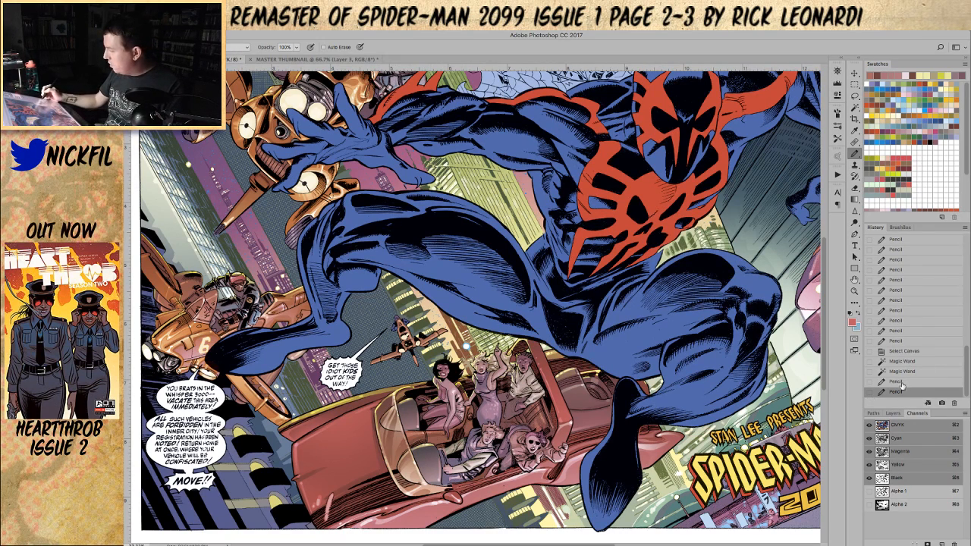
pyautogui.click(901, 382)
pyautogui.click(910, 371)
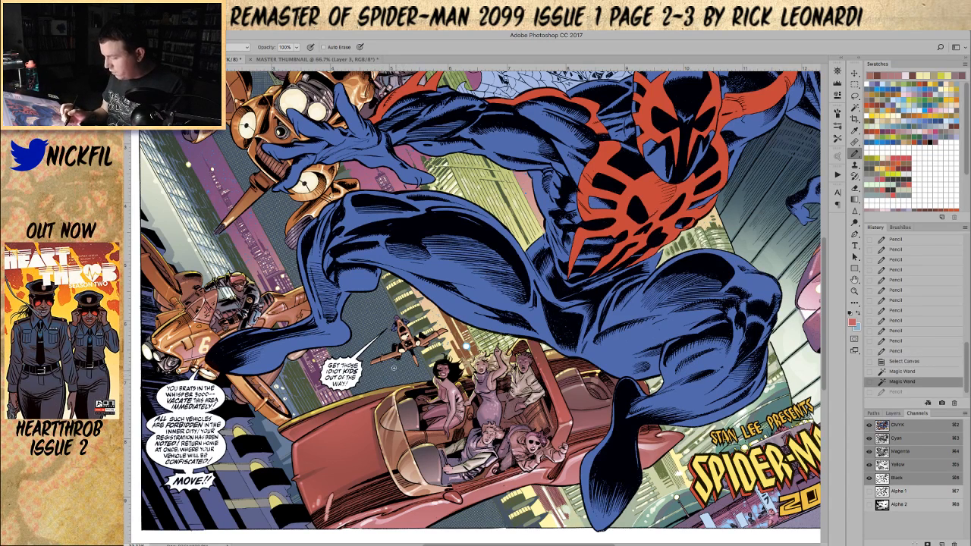
# - Draw pale yellow Pencil rim light along the upper edge of the car's hood, and choose a white swatch
pyautogui.click(912, 104)
pyautogui.click(855, 291)
pyautogui.click(400, 393)
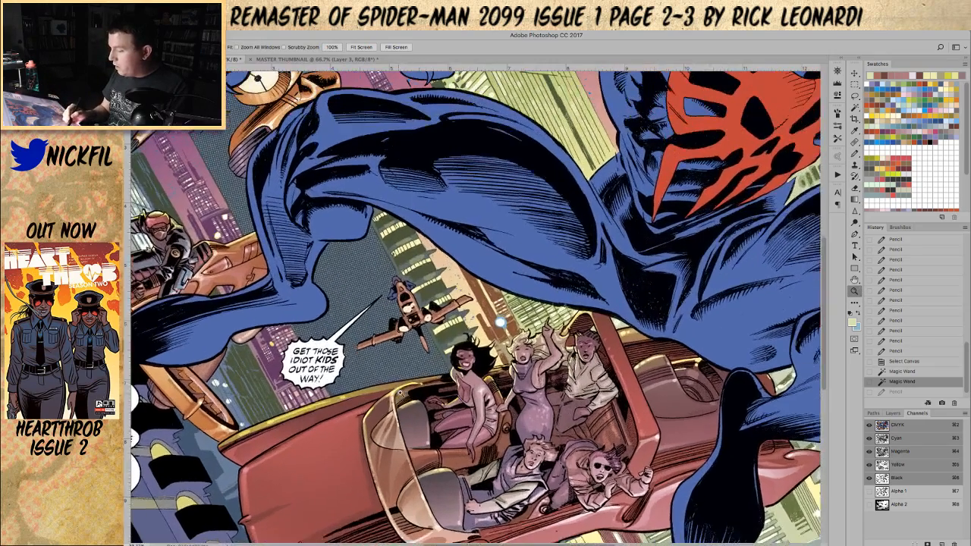
pyautogui.click(855, 153)
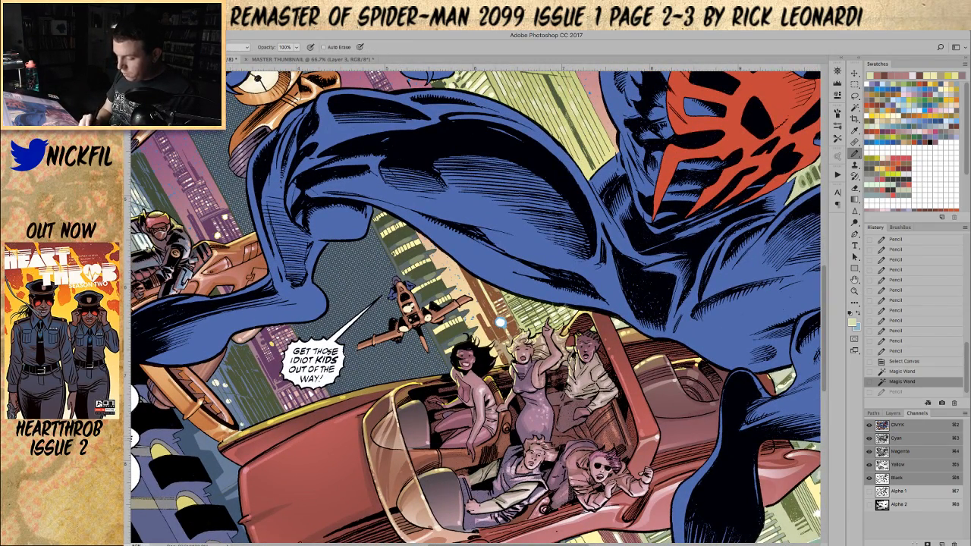
pyautogui.moveTo(220, 443); pyautogui.dragTo(293, 407)
pyautogui.hotkey('ctrl', 'z')
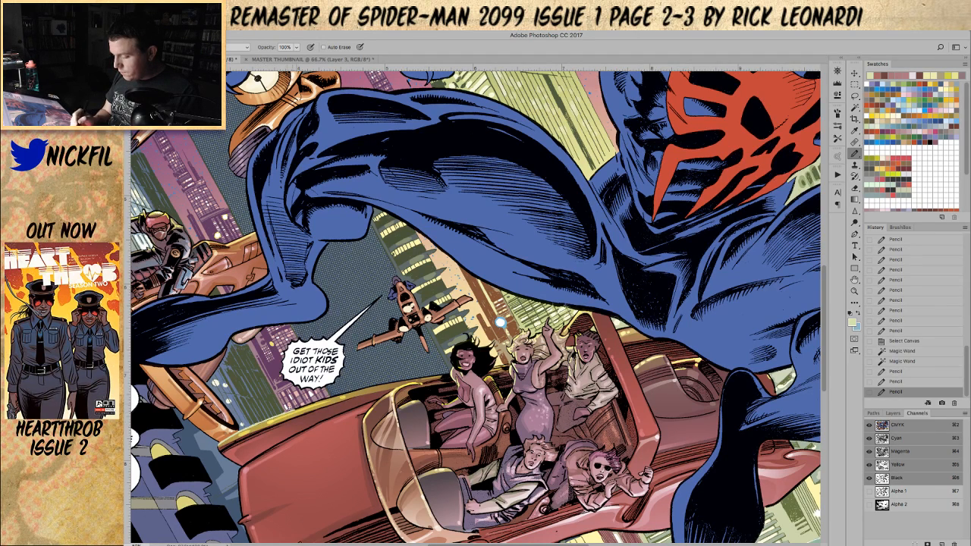
pyautogui.click(870, 115)
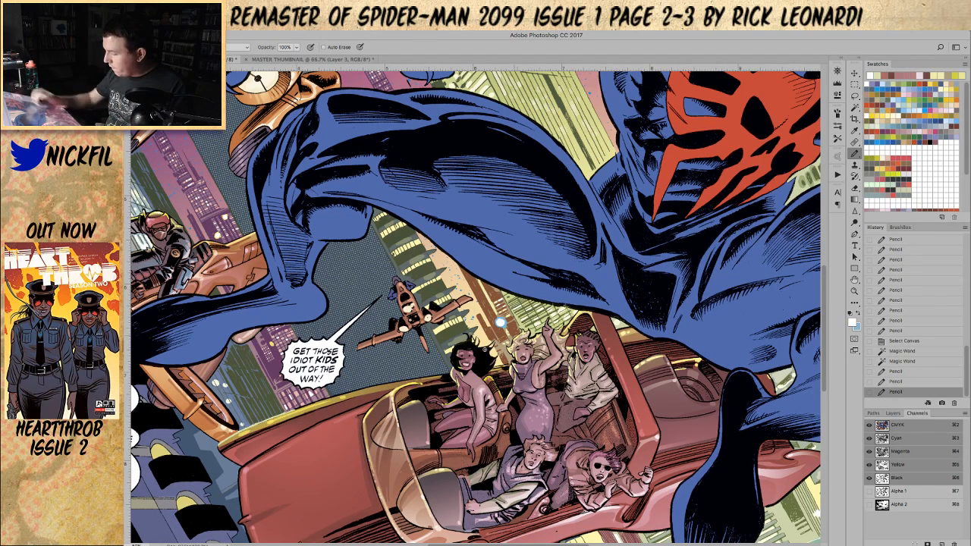
# - Try white Pencil rim light along the upper edge of the red car's hood
pyautogui.moveTo(454, 344)
pyautogui.mouseDown()
pyautogui.moveTo(453, 375)
pyautogui.moveTo(456, 360)
pyautogui.mouseUp()
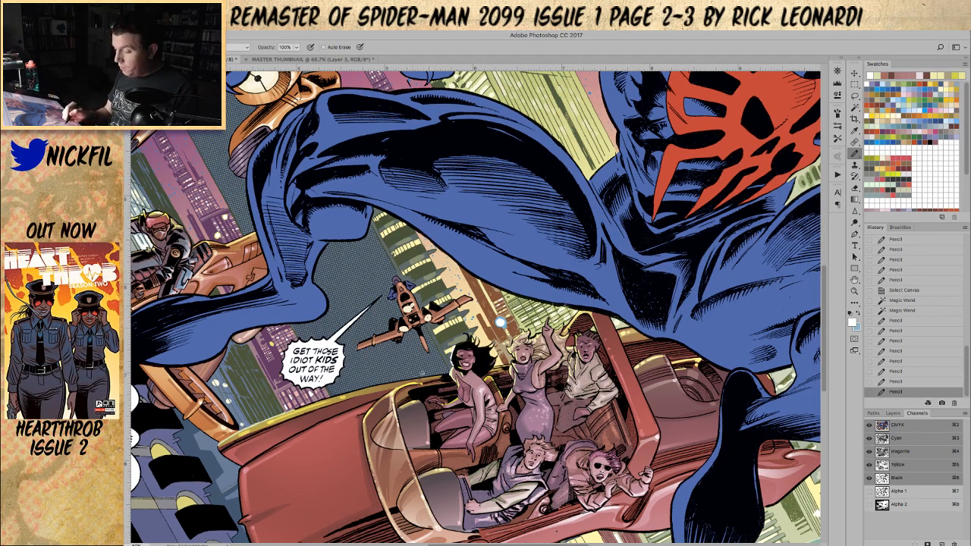
pyautogui.moveTo(373, 385); pyautogui.dragTo(449, 372)
pyautogui.click(500, 323)
pyautogui.moveTo(356, 392)
pyautogui.mouseDown()
pyautogui.moveTo(369, 387)
pyautogui.moveTo(298, 408)
pyautogui.moveTo(316, 403)
pyautogui.mouseUp()
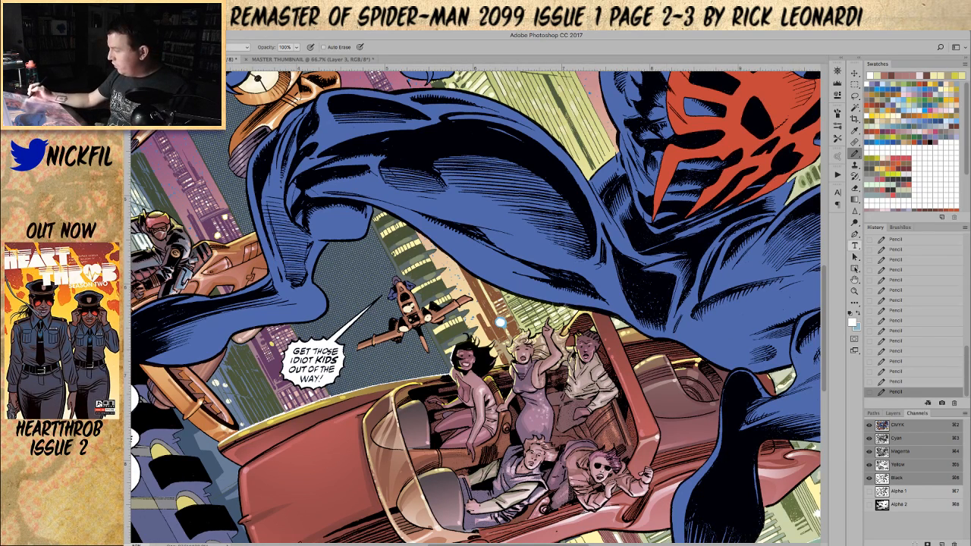
# - Examine the car's white rim light up close and within the full double-page spread
pyautogui.press('space')
pyautogui.moveTo(500, 323); pyautogui.dragTo(412, 293)
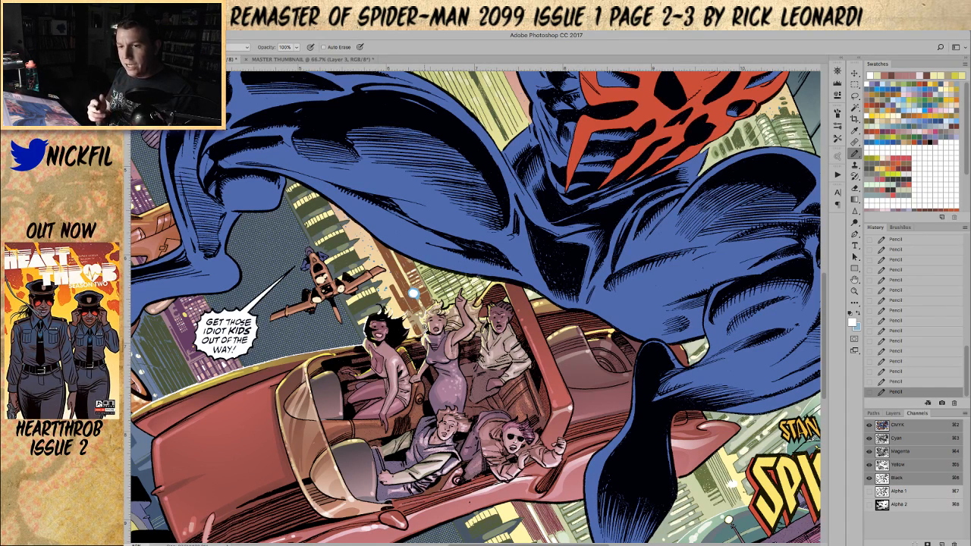
pyautogui.press('space')
pyautogui.moveTo(413, 292); pyautogui.dragTo(365, 327)
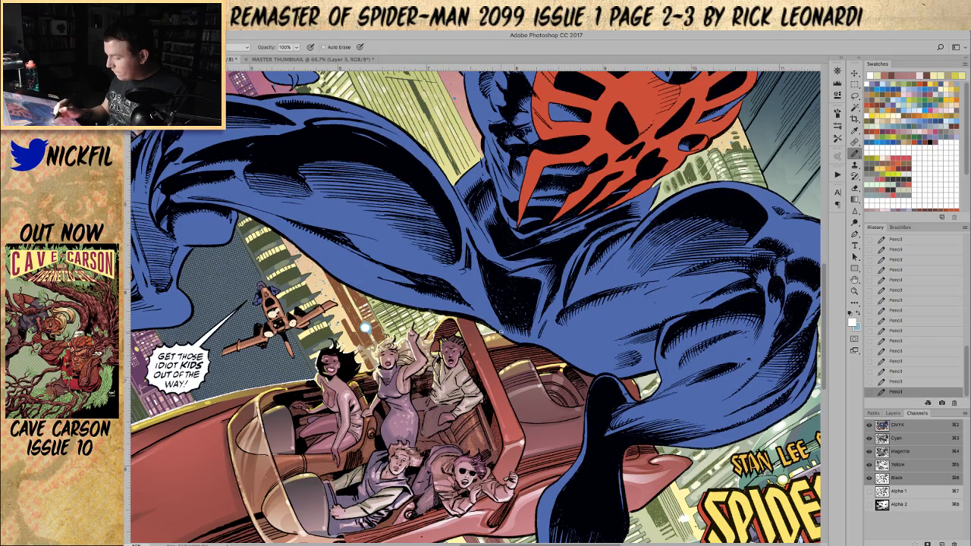
pyautogui.click(854, 291)
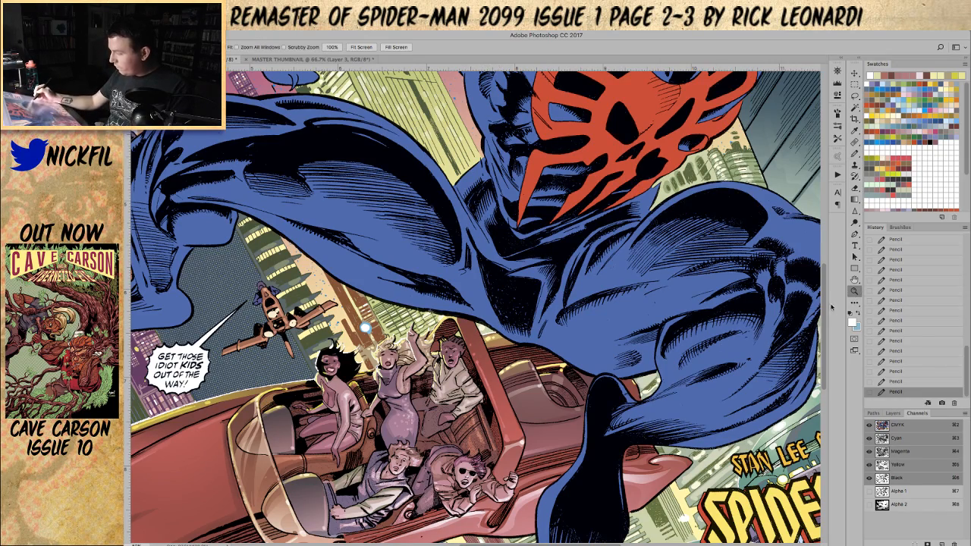
pyautogui.keyDown('alt'); pyautogui.click(509, 416); pyautogui.keyUp('alt')
pyautogui.keyDown('alt'); pyautogui.click(510, 418); pyautogui.keyUp('alt')
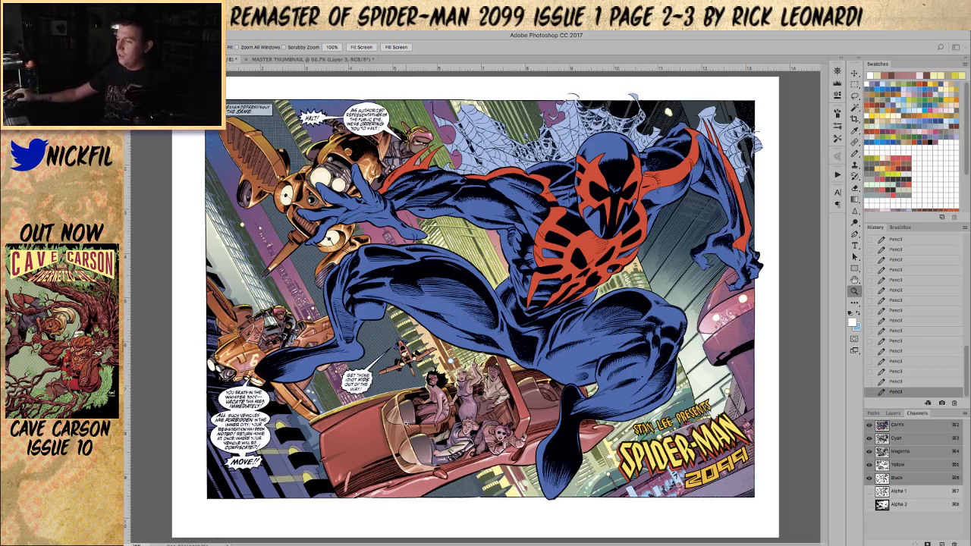
pyautogui.click(463, 398)
pyautogui.moveTo(472, 458); pyautogui.dragTo(505, 317)
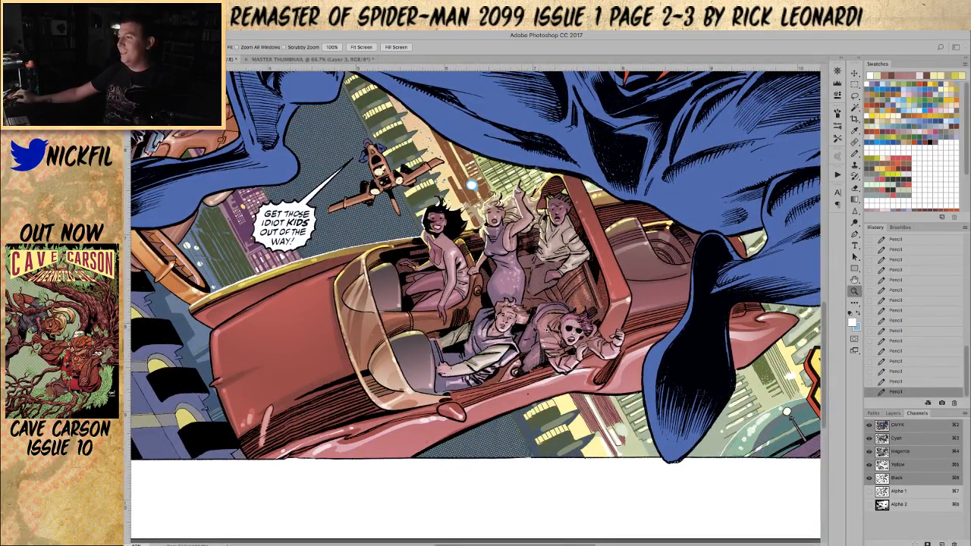
pyautogui.hotkey('ctrl', '0')
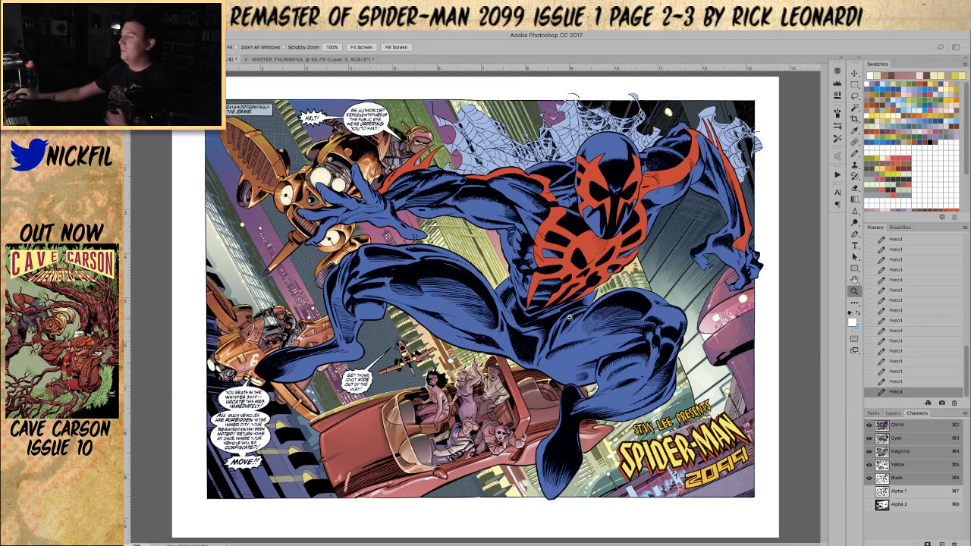
# - Revert the document to the earliest Pencil state in the history
pyautogui.scroll(5, 904, 279)
pyautogui.scroll(4, 904, 279)
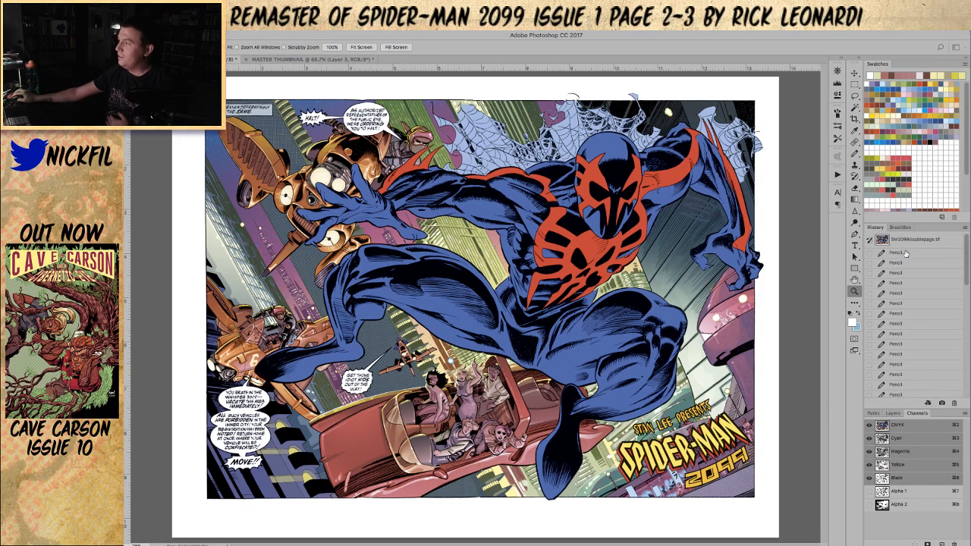
pyautogui.click(905, 253)
# - Sample black from the line art and cover the white marks along the hood's upper outline with the Pencil
pyautogui.moveTo(256, 361); pyautogui.dragTo(420, 435)
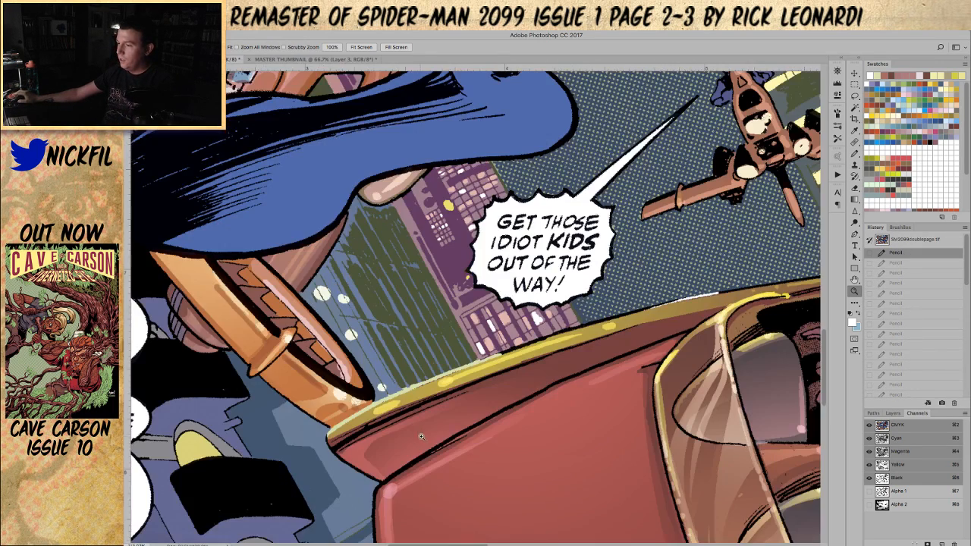
pyautogui.moveTo(537, 421); pyautogui.dragTo(377, 386)
pyautogui.press('b')
pyautogui.keyDown('alt'); pyautogui.click(399, 298); pyautogui.keyUp('alt')
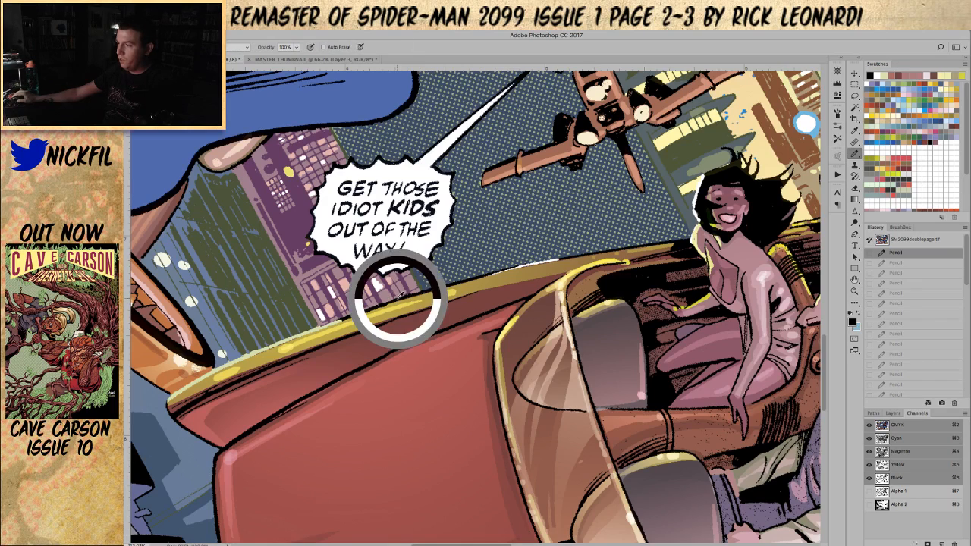
pyautogui.moveTo(343, 319)
pyautogui.mouseDown()
pyautogui.moveTo(201, 370)
pyautogui.moveTo(171, 399)
pyautogui.moveTo(347, 326)
pyautogui.mouseUp()
pyautogui.press('super+z')
pyautogui.moveTo(494, 273); pyautogui.dragTo(573, 258)
# - Touch up the dark-haired passenger's hair and shoulder area with a black Pencil stroke
pyautogui.press('z')
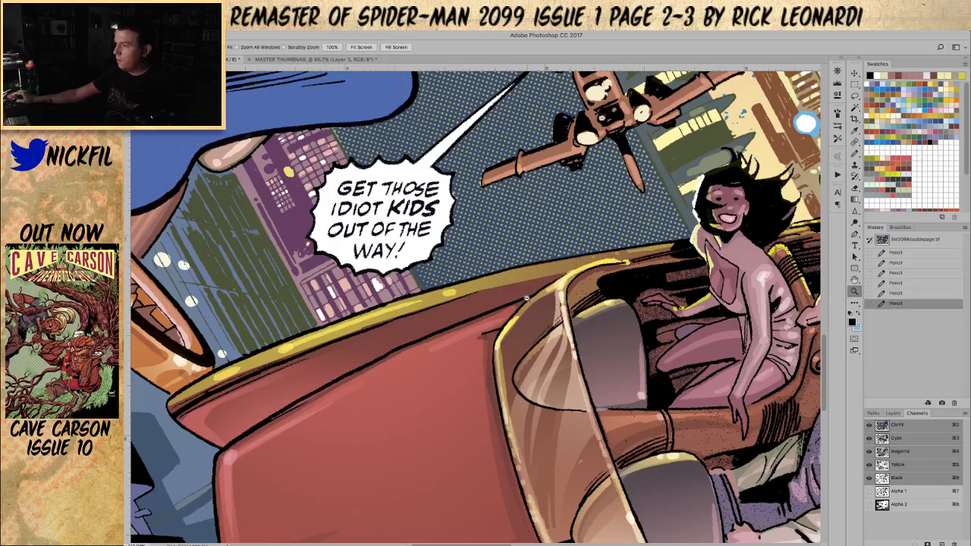
pyautogui.keyDown('alt'); pyautogui.click(526, 299); pyautogui.keyUp('alt')
pyautogui.keyDown('alt'); pyautogui.click(526, 299); pyautogui.keyUp('alt')
pyautogui.keyDown('alt'); pyautogui.click(527, 299); pyautogui.keyUp('alt')
pyautogui.moveTo(610, 296); pyautogui.dragTo(481, 308)
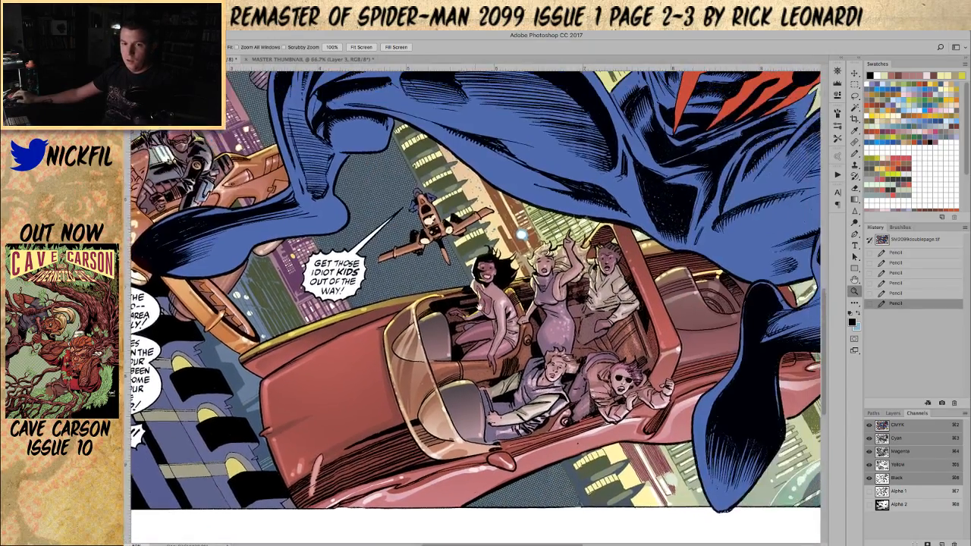
pyautogui.press('b')
pyautogui.moveTo(485, 267)
pyautogui.mouseDown()
pyautogui.moveTo(477, 258)
pyautogui.moveTo(478, 298)
pyautogui.mouseUp()
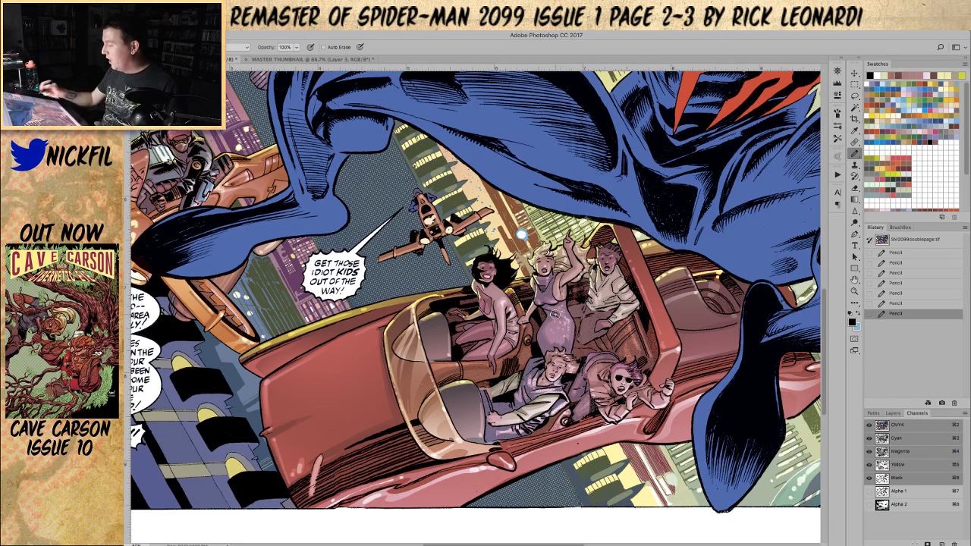
# - Check the corrected hood outline and passengers at several magnifications against the whole spread
pyautogui.click(853, 281)
pyautogui.moveTo(644, 365); pyautogui.dragTo(558, 404)
pyautogui.click(854, 291)
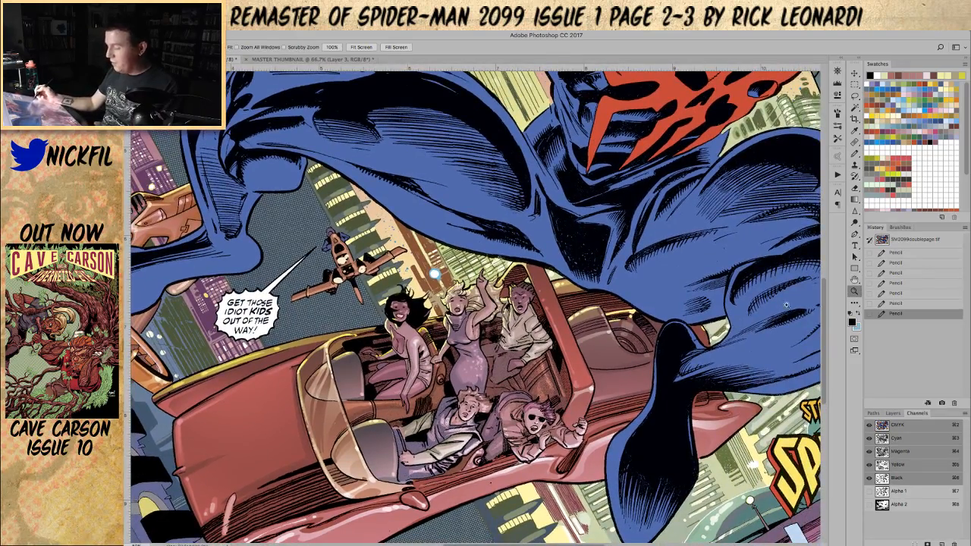
pyautogui.keyDown('alt'); pyautogui.click(481, 411); pyautogui.keyUp('alt')
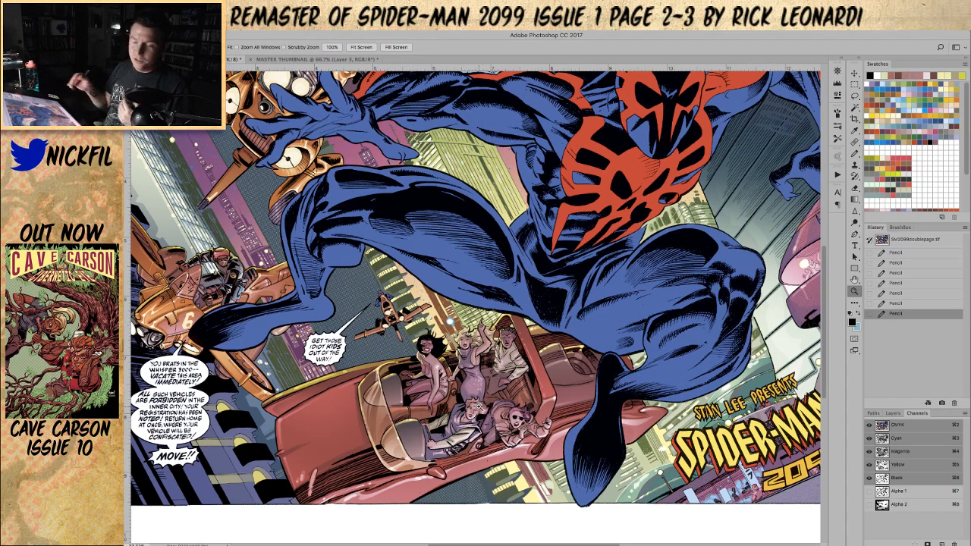
pyautogui.click(855, 279)
pyautogui.moveTo(631, 387); pyautogui.dragTo(574, 407)
pyautogui.click(855, 290)
pyautogui.keyDown('alt'); pyautogui.click(512, 432); pyautogui.keyUp('alt')
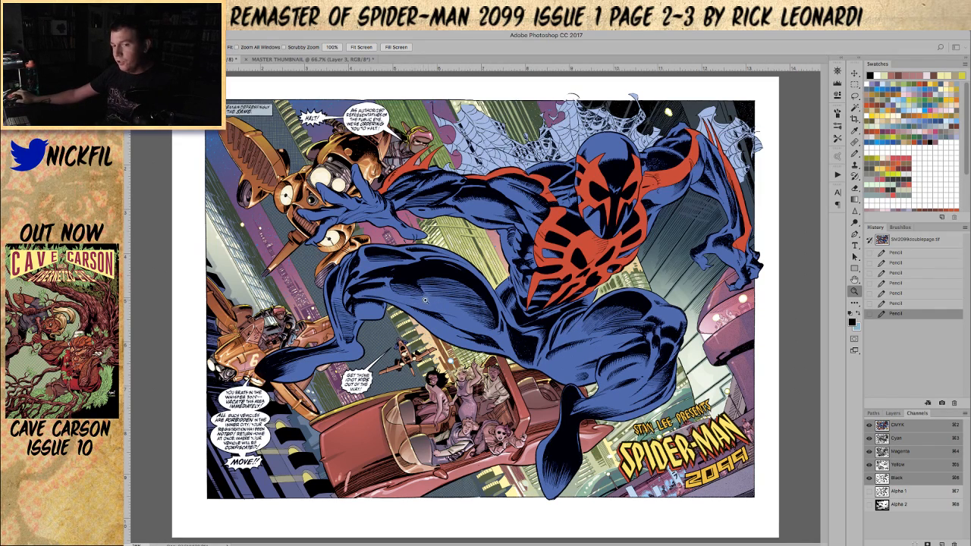
pyautogui.click(379, 289)
pyautogui.moveTo(575, 355); pyautogui.dragTo(418, 251)
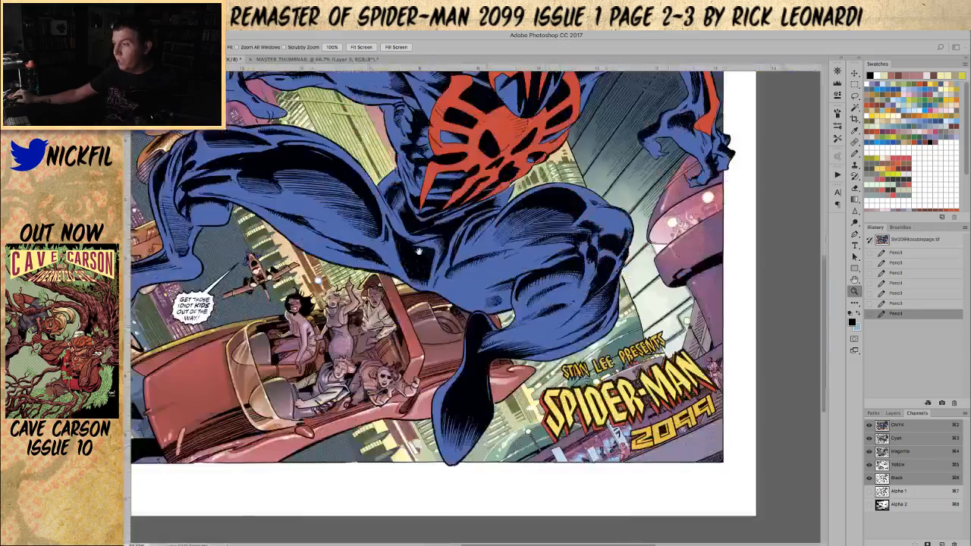
pyautogui.hotkey('ctrl', '0')
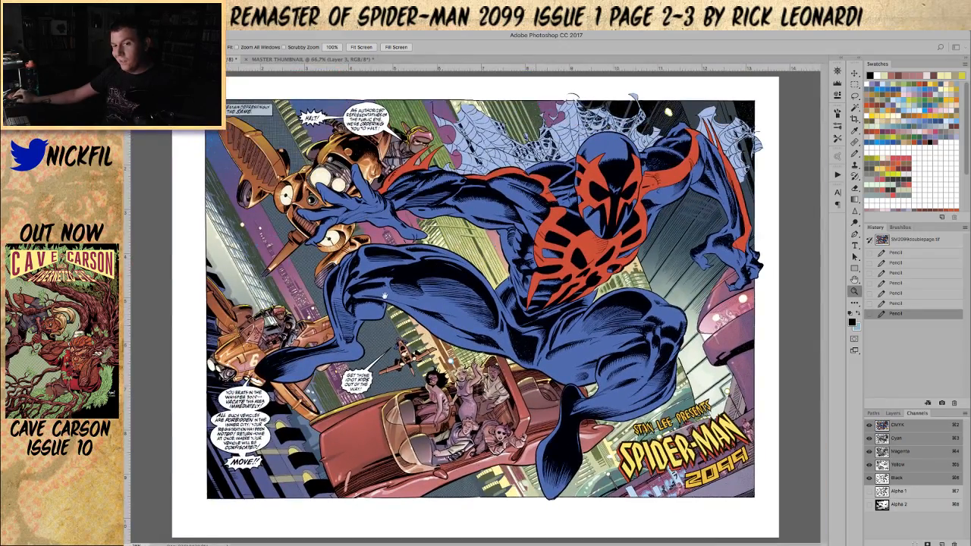
# - Save the double-page spread document
pyautogui.press('super+minus')
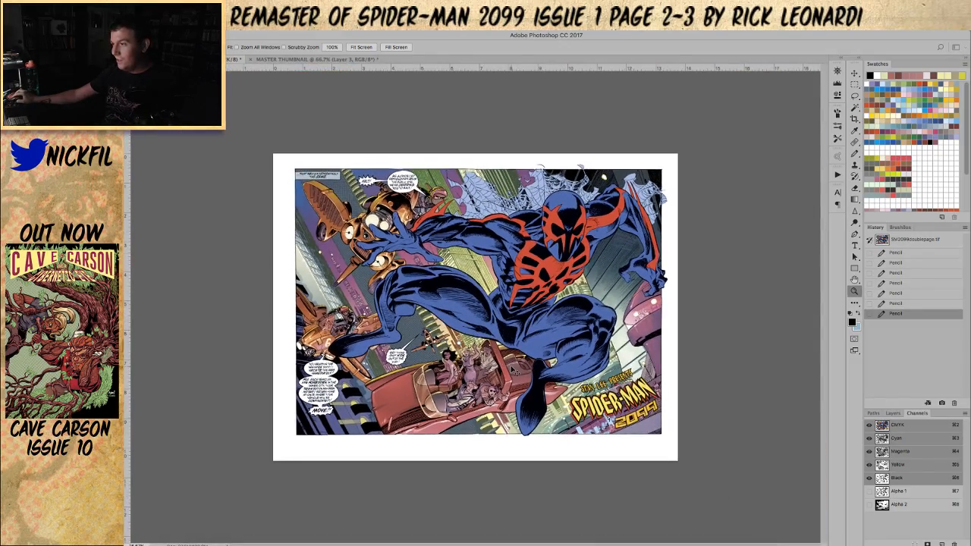
pyautogui.press('super+s')
# - Review the car, Spider-Man's legs and the title lettering, comparing close views with the full page
pyautogui.press('super+plus')
pyautogui.press('super+plus')
pyautogui.moveTo(560, 416); pyautogui.dragTo(576, 345)
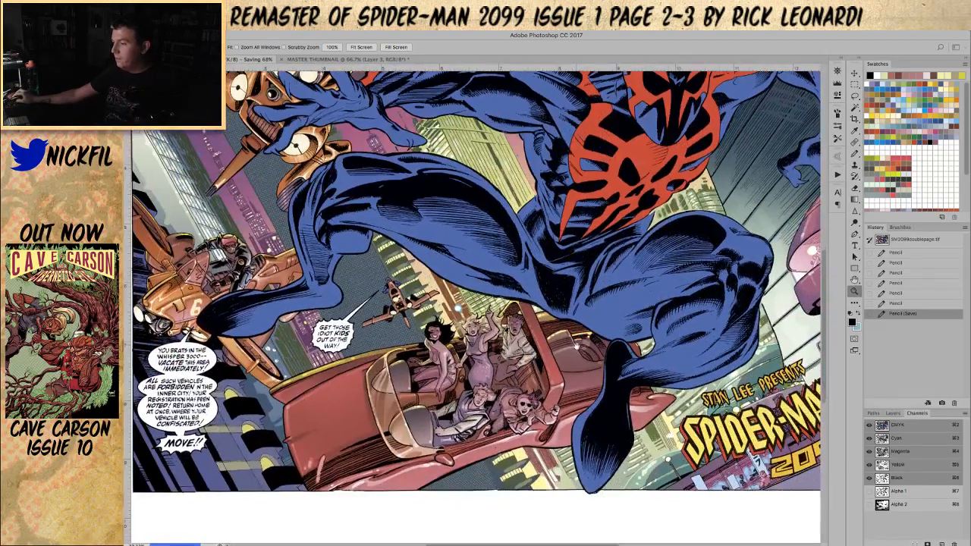
pyautogui.moveTo(617, 429); pyautogui.dragTo(606, 394)
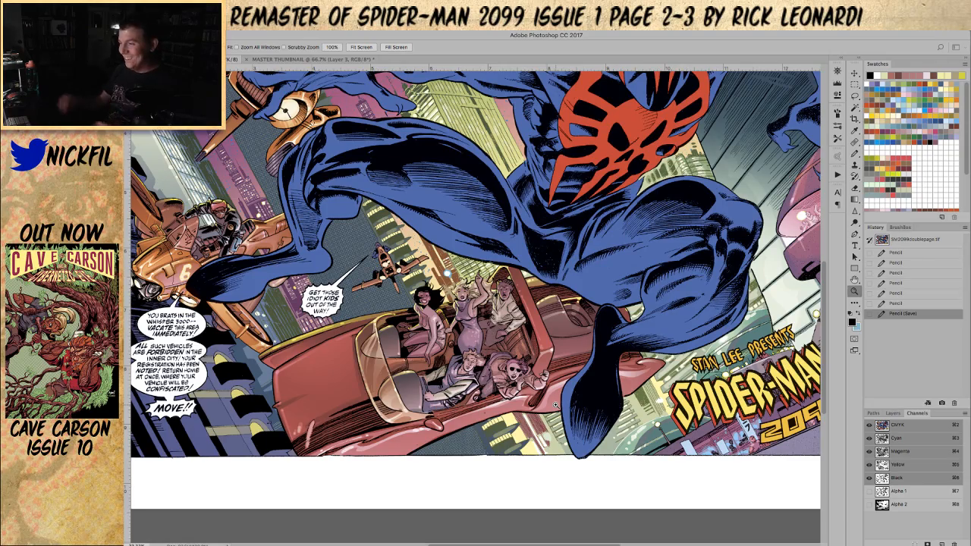
pyautogui.click(506, 356)
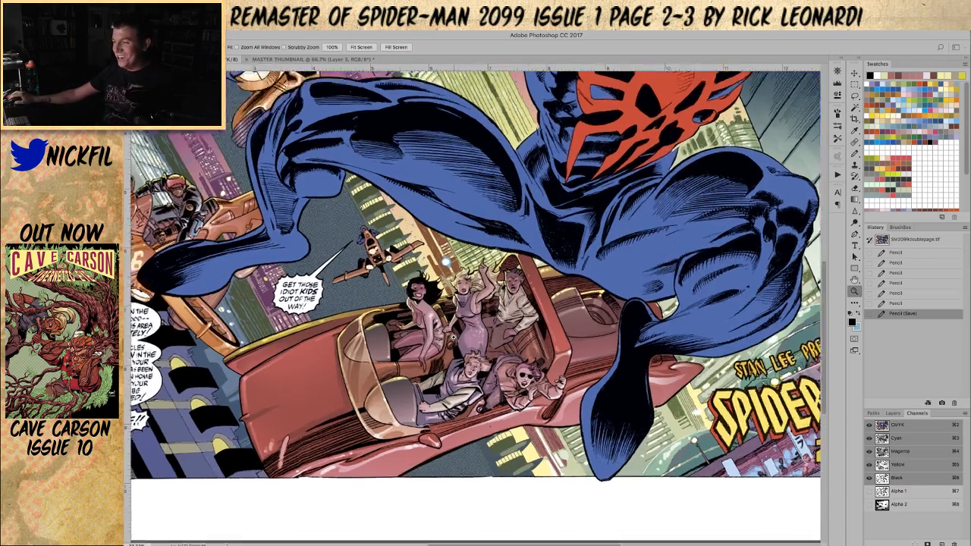
pyautogui.moveTo(650, 425); pyautogui.dragTo(518, 383)
pyautogui.keyDown('alt'); pyautogui.click(396, 278); pyautogui.keyUp('alt')
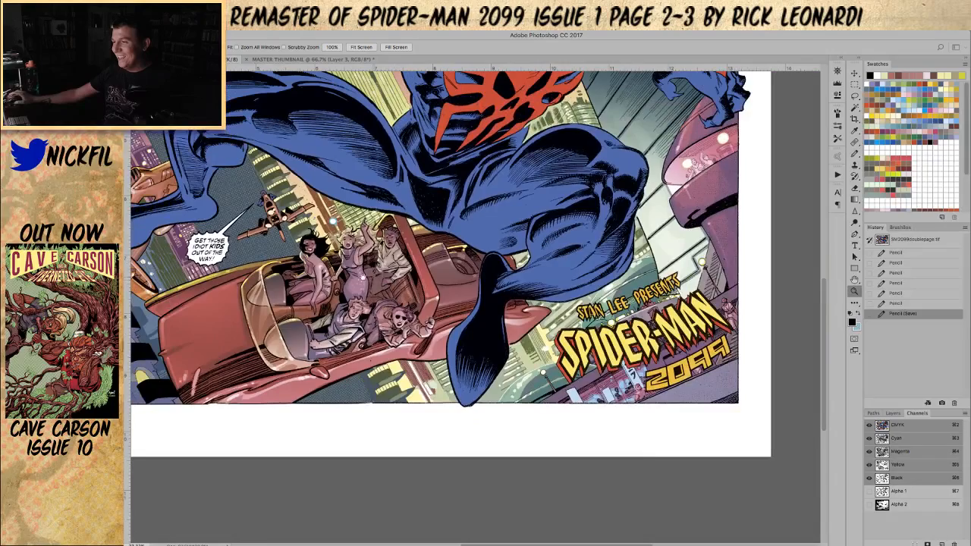
pyautogui.moveTo(339, 277); pyautogui.dragTo(464, 309)
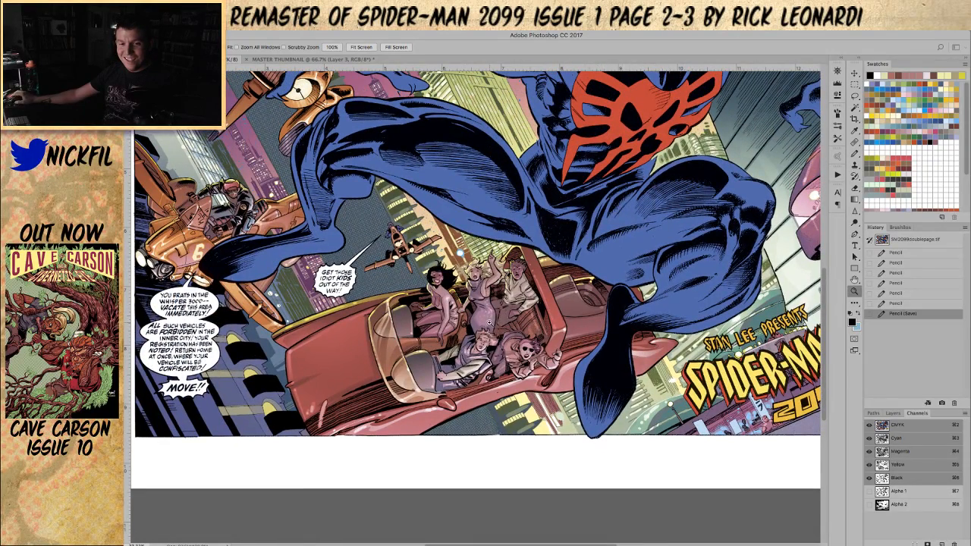
pyautogui.moveTo(548, 324); pyautogui.dragTo(485, 339)
pyautogui.keyDown('alt'); pyautogui.click(455, 279); pyautogui.keyUp('alt')
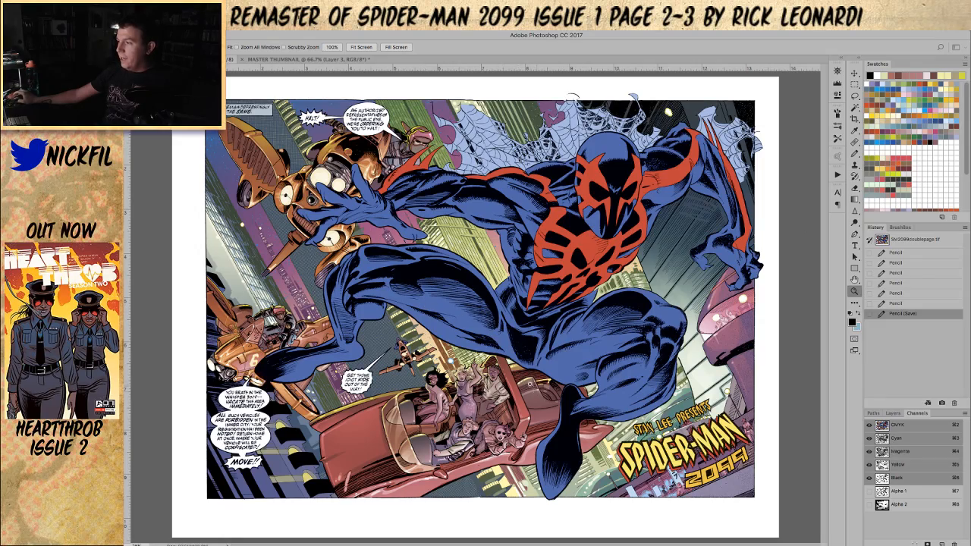
pyautogui.hotkey('ctrl', '-')
pyautogui.click(487, 342)
pyautogui.click(487, 341)
pyautogui.moveTo(492, 347); pyautogui.dragTo(483, 269)
pyautogui.hotkey('ctrl', '0')
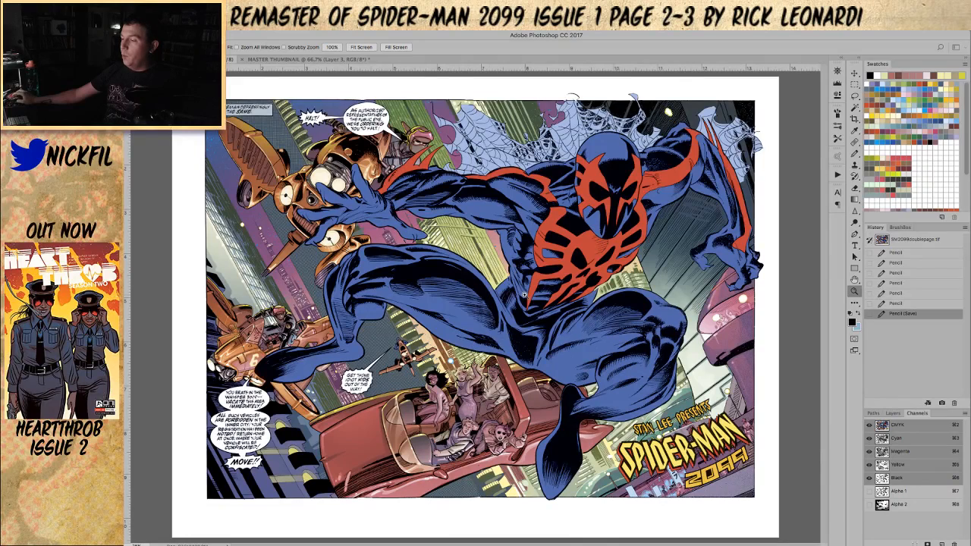